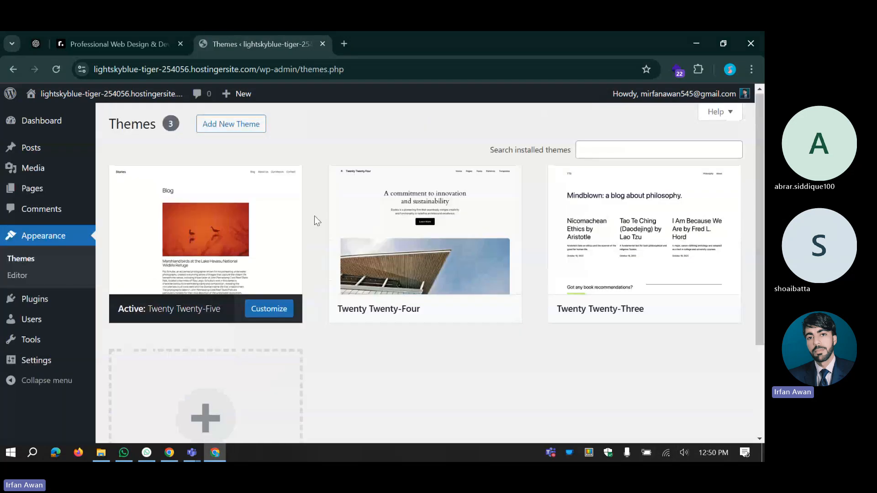
Step: View the theme details of the active Twenty Twenty-Five theme, and return to the installed themes list
mouse_move(409, 319)
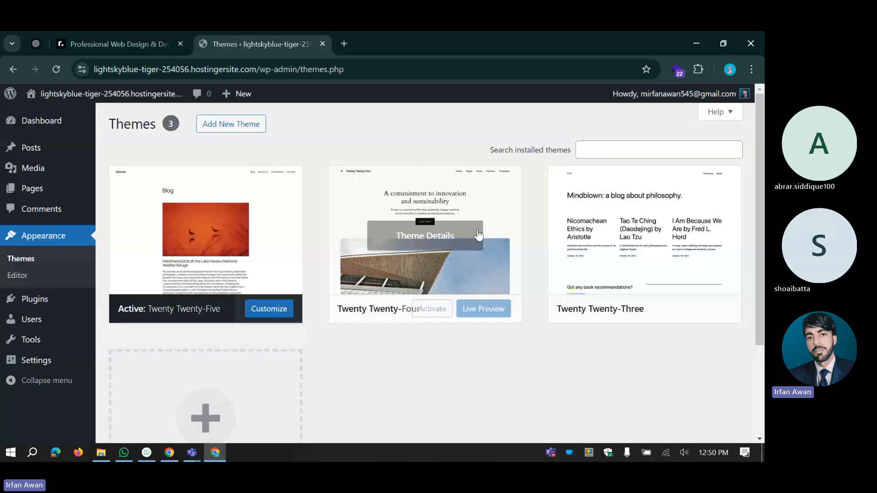
left_click(219, 218)
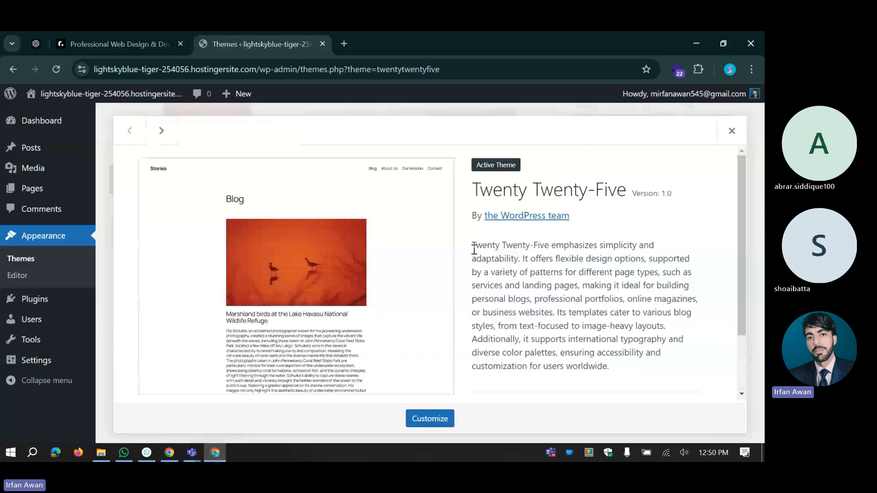
scroll(473, 252, "down", 3)
scroll(478, 283, "up", 2)
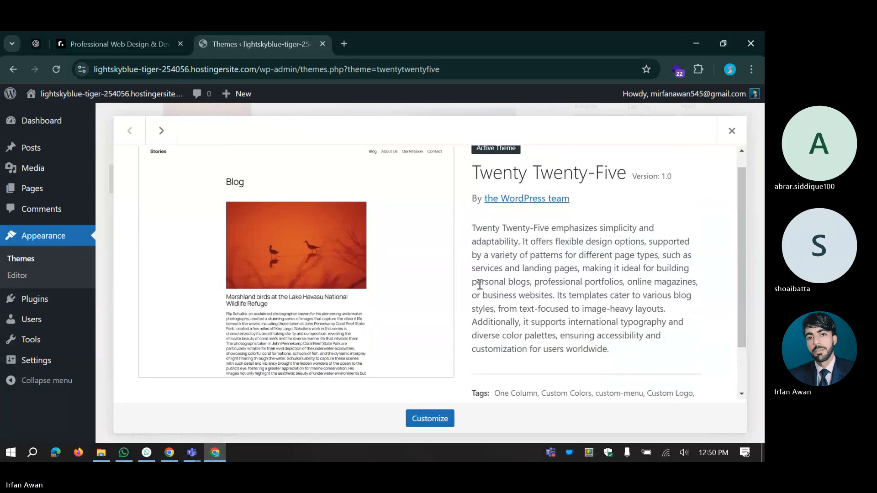
scroll(480, 284, "up", 1)
left_click(732, 131)
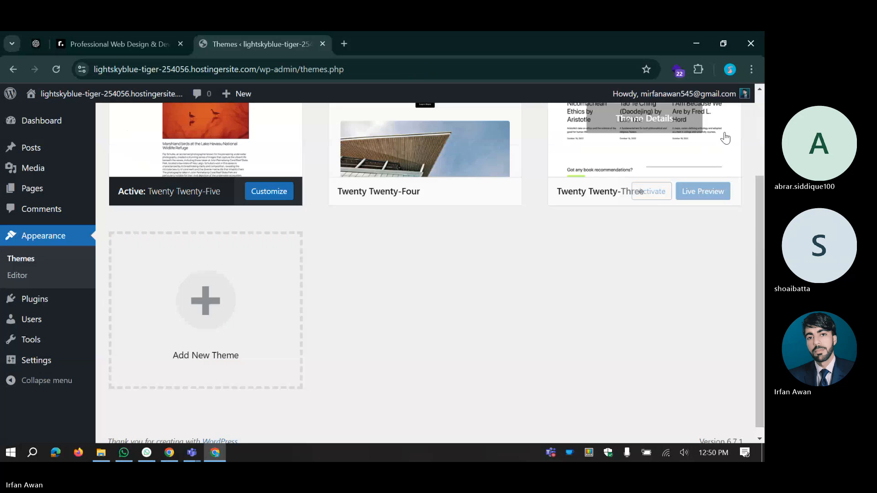
scroll(434, 247, "up", 3)
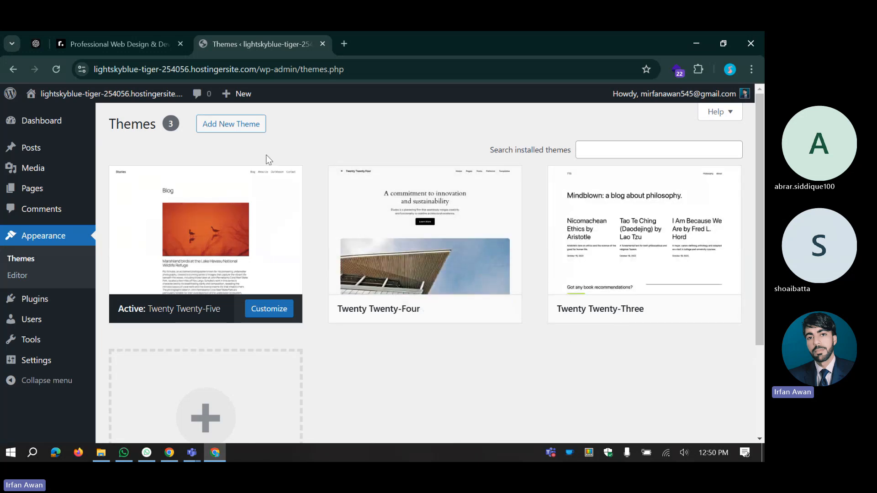
Step: Open the page for adding new themes, and open the live site in a separate browser tab
left_click(247, 130)
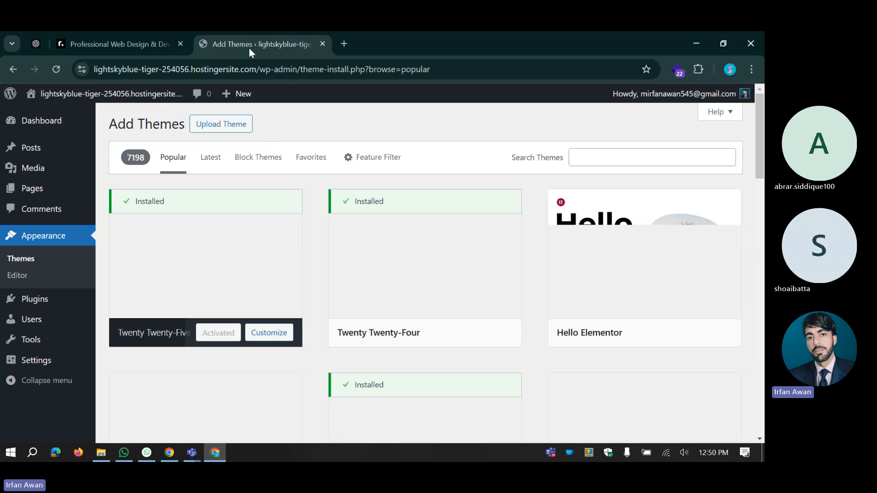
right_click(106, 93)
left_click(146, 97)
left_click(378, 45)
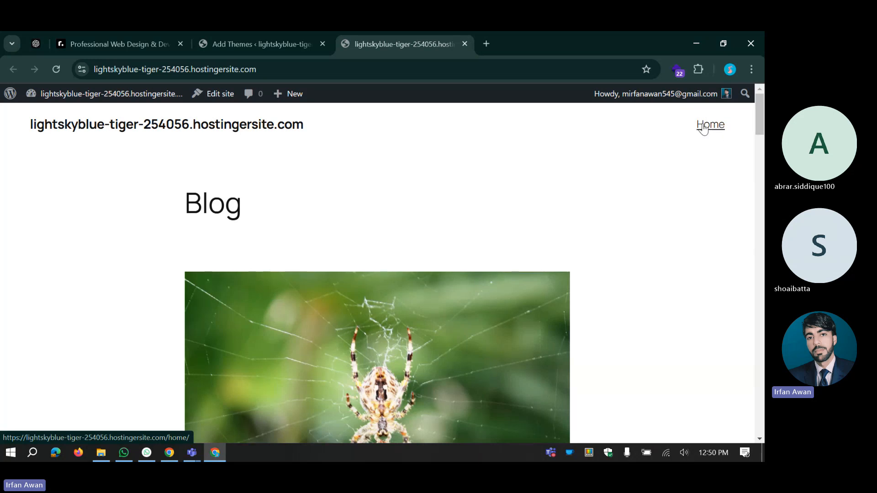
Step: Examine the live site's header navigation and the Blog heading under the current theme
left_click_drag(730, 126, 697, 125)
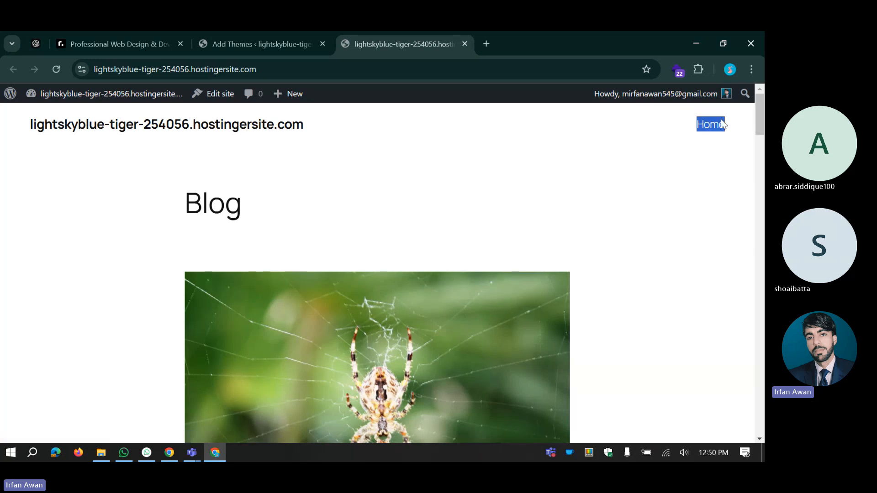
left_click_drag(174, 204, 240, 202)
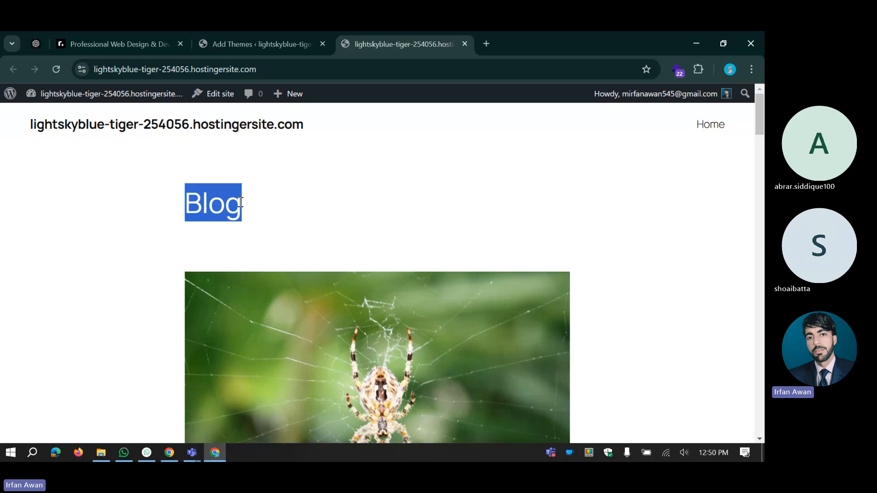
left_click(163, 219)
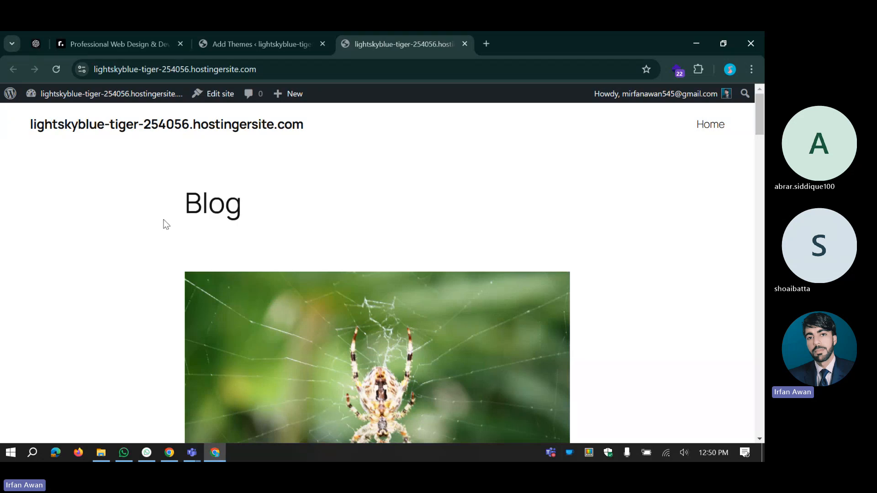
Step: Examine the live page's footer, including the theme name and WordPress credit, and look back over the posts
key("End")
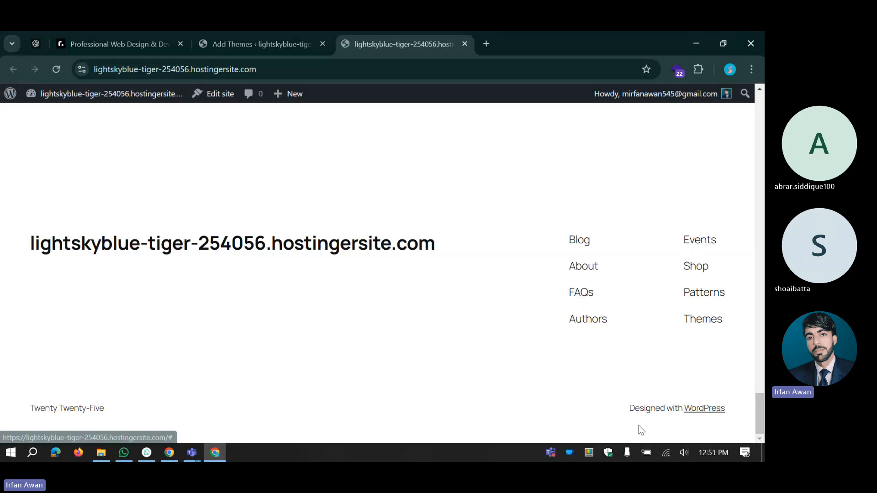
mouse_move(30, 408)
left_mouse_down()
mouse_move(108, 406)
mouse_move(34, 410)
left_mouse_up()
left_click(110, 408)
left_click(217, 408)
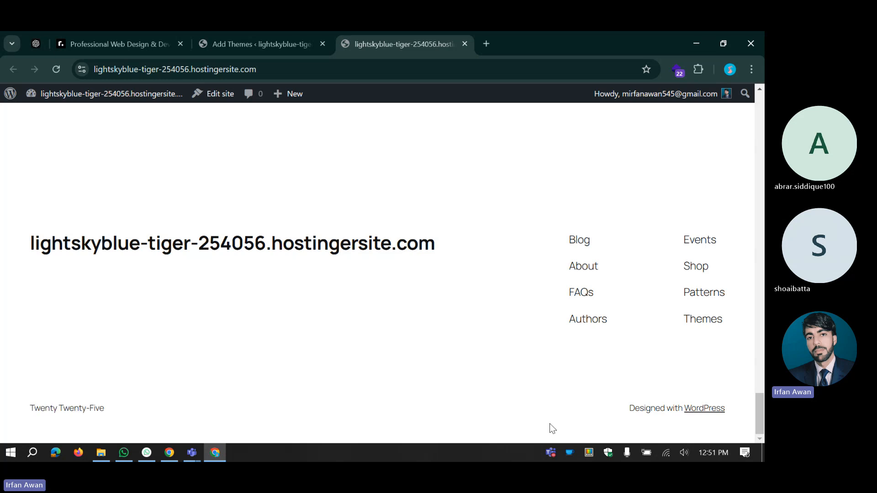
left_click_drag(613, 411, 747, 412)
left_click(580, 415)
scroll(347, 165, "up", 1)
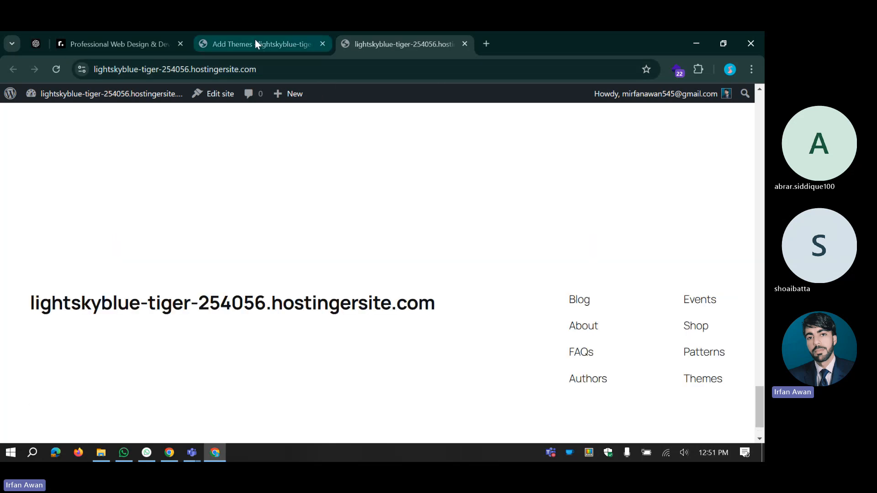
mouse_move(255, 39)
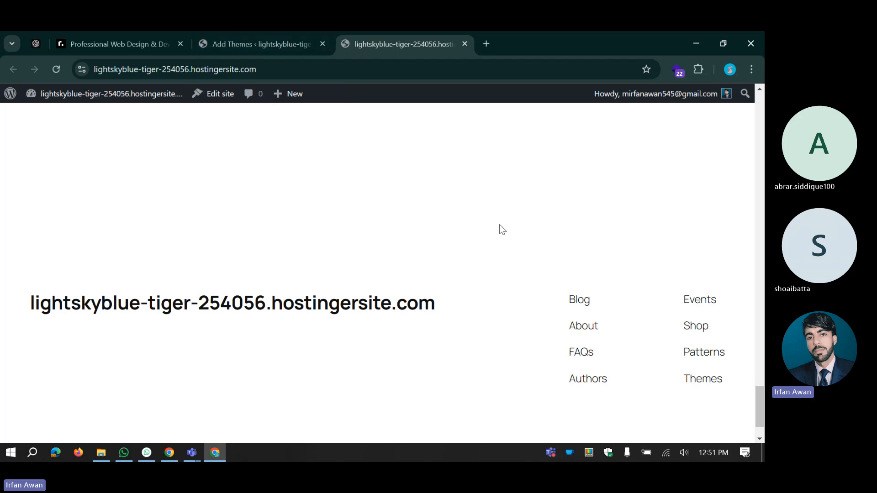
scroll(500, 226, "up", 10)
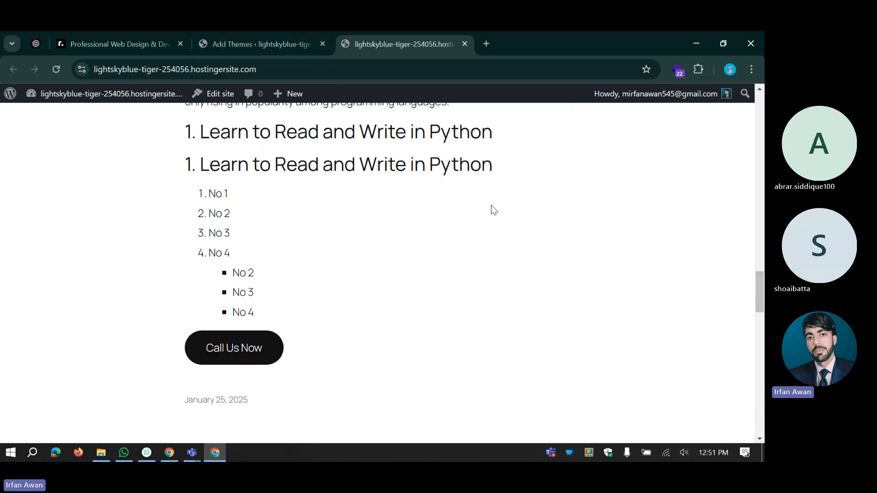
scroll(493, 210, "up", 5)
scroll(494, 210, "up", 5)
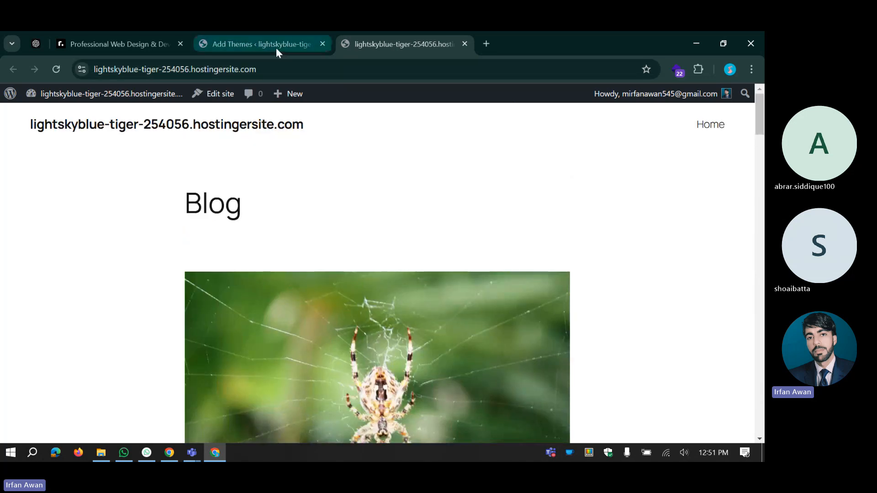
Step: Install and activate the Astra theme from the popular themes in the WordPress admin
left_click(276, 47)
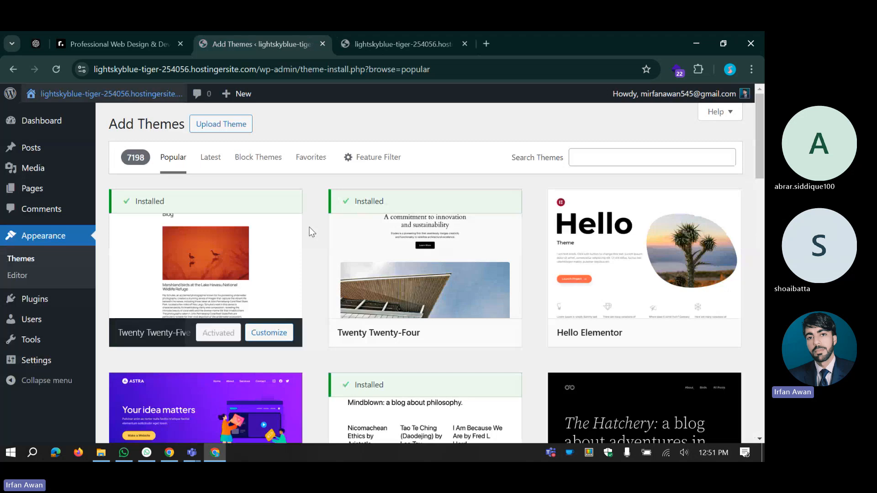
scroll(310, 228, "down", 3)
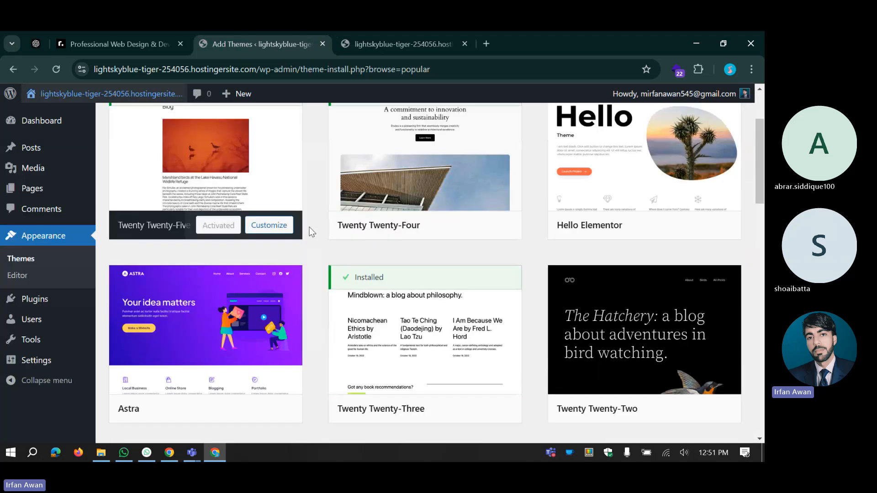
scroll(198, 238, "up", 3)
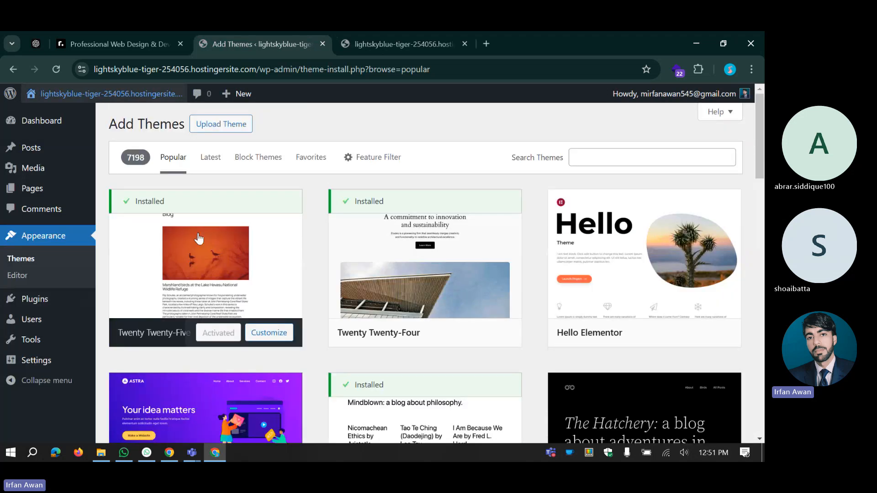
mouse_move(567, 344)
scroll(543, 328, "down", 3)
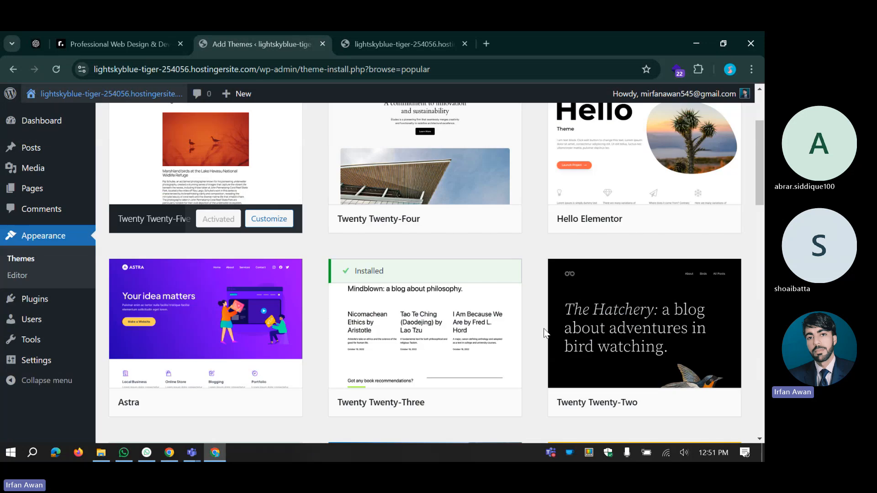
scroll(544, 332, "down", 3)
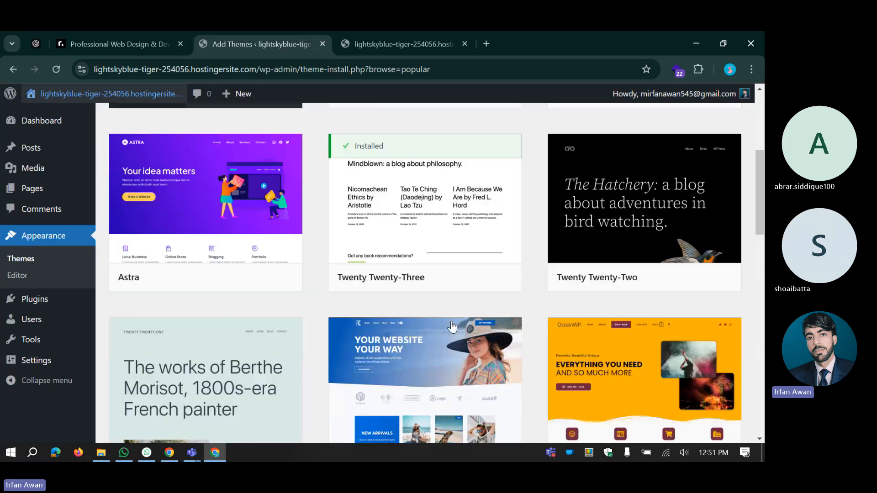
scroll(249, 289, "up", 3)
mouse_move(216, 341)
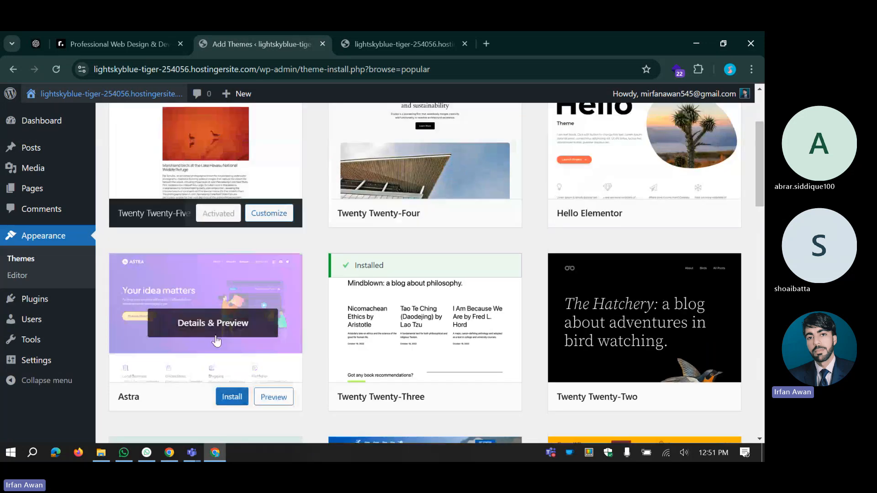
left_click(232, 396)
scroll(317, 297, "down", 2)
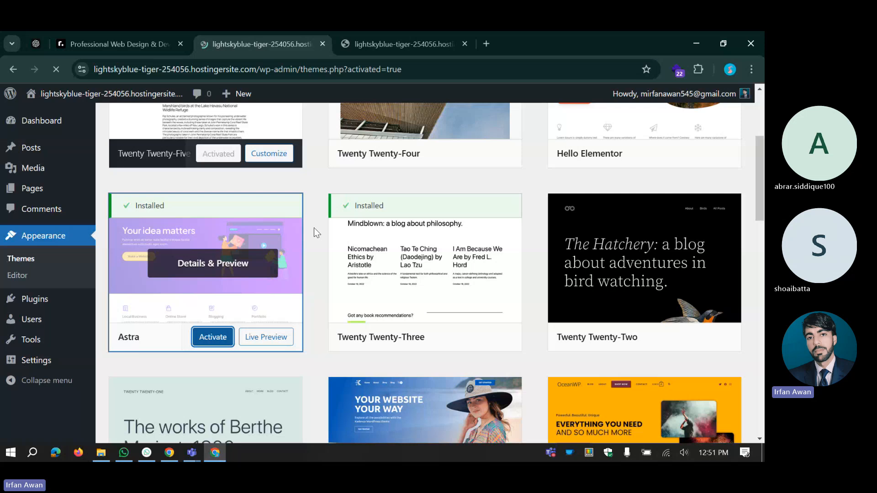
Step: Check the installed themes list, and reload the live site to examine its layout under Astra
scroll(319, 198, "down", 2)
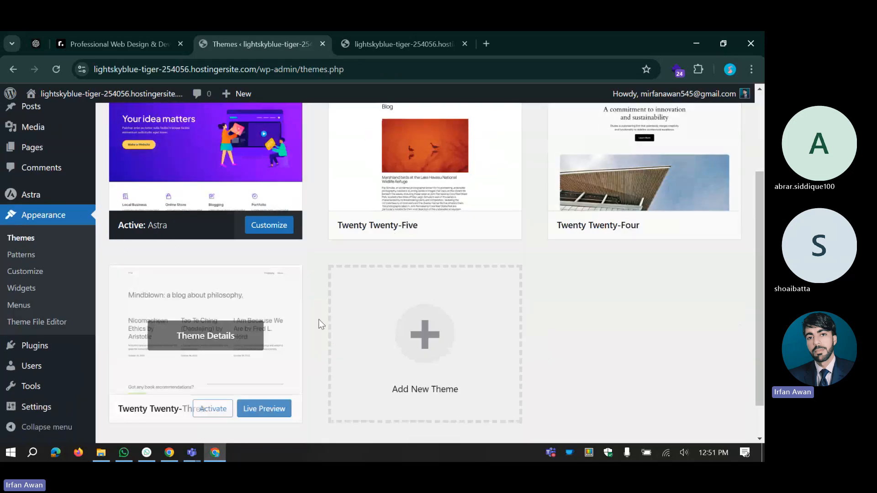
scroll(317, 306, "up", 1)
scroll(315, 304, "up", 4)
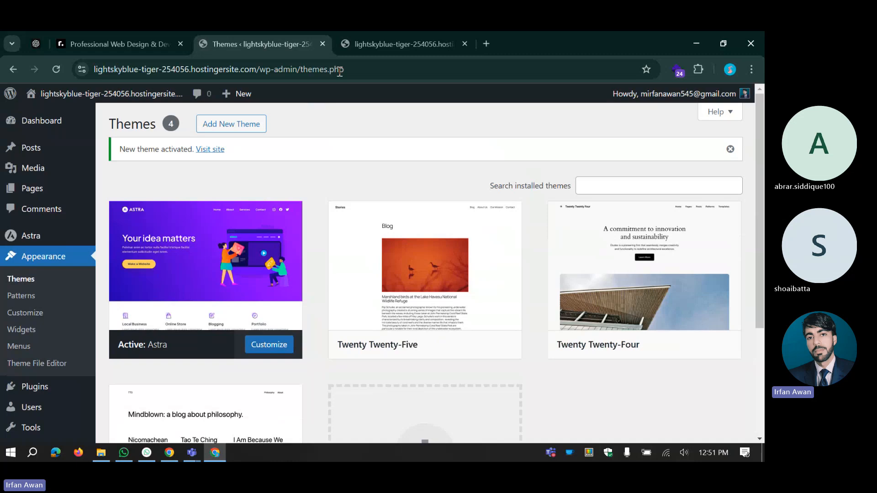
left_click(361, 49)
key("F5")
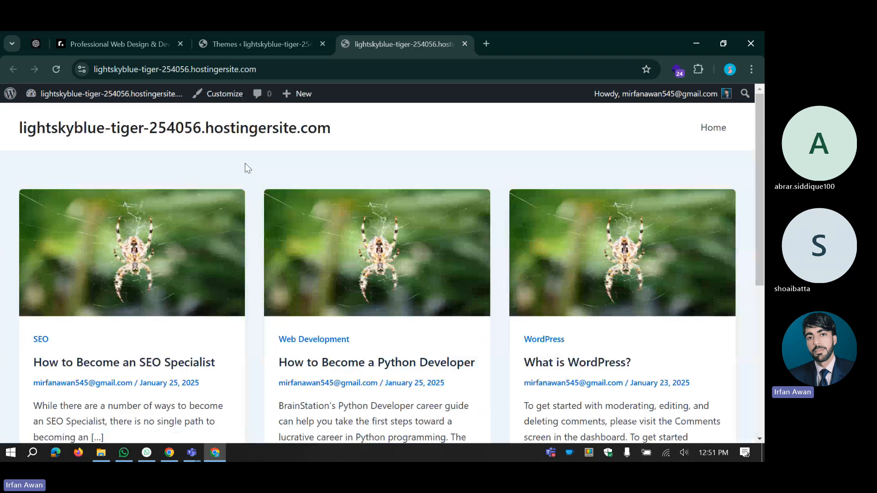
scroll(267, 180, "down", 1)
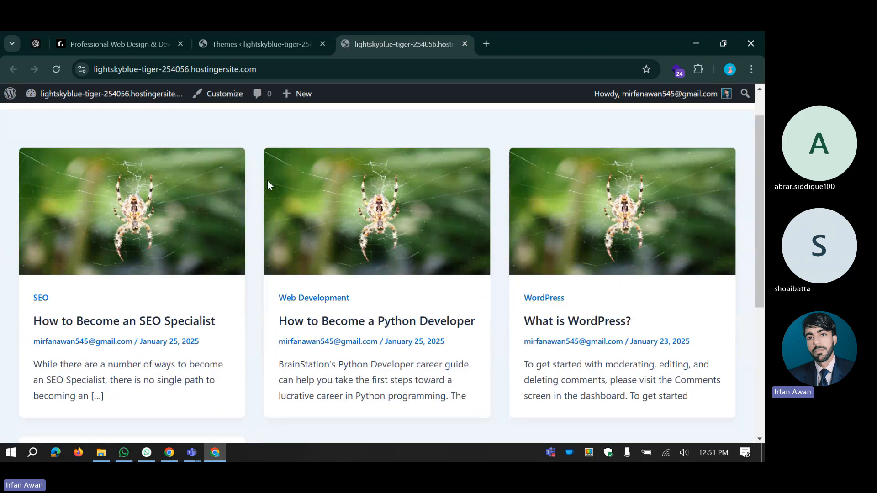
scroll(265, 178, "up", 1)
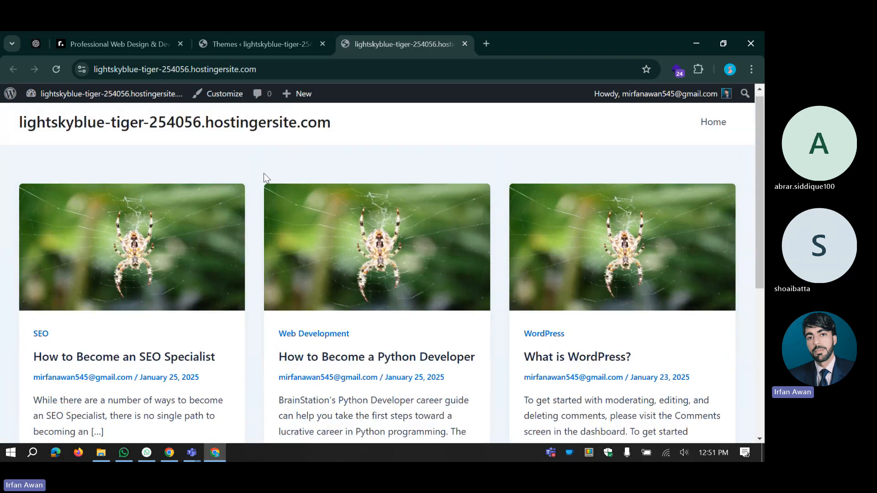
scroll(264, 174, "up", 1)
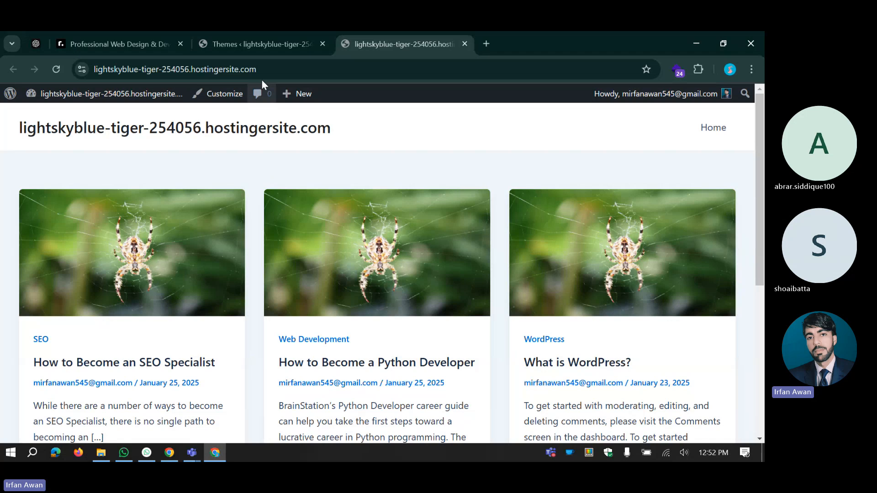
Step: View the site's Home page, return to the main site address, and review the posts and footer there
left_click_drag(260, 70, 92, 70)
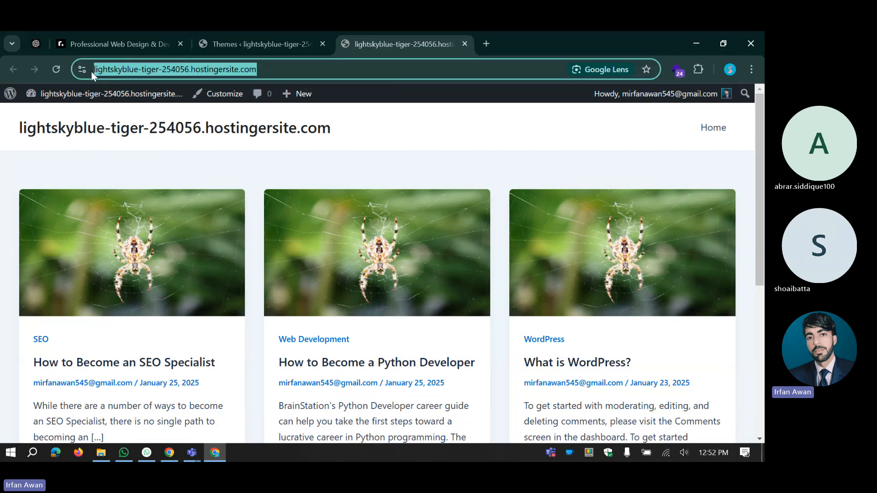
left_click(493, 130)
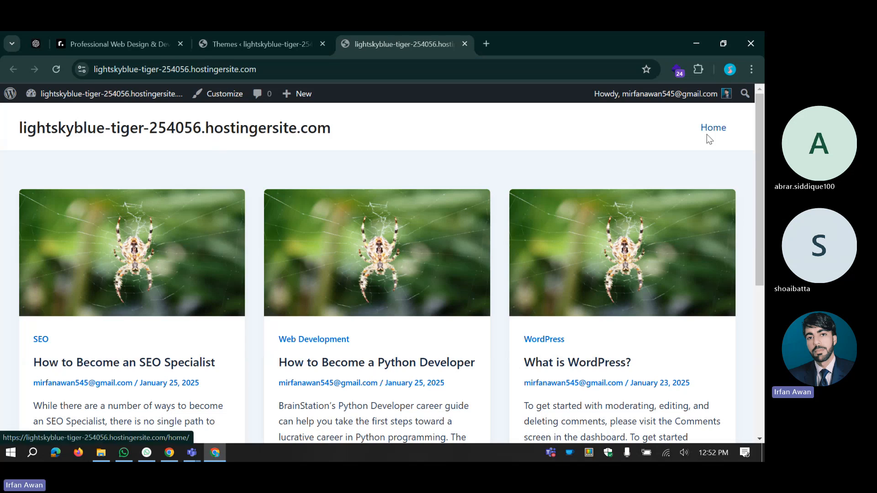
left_click(713, 128)
scroll(274, 274, "up", 10)
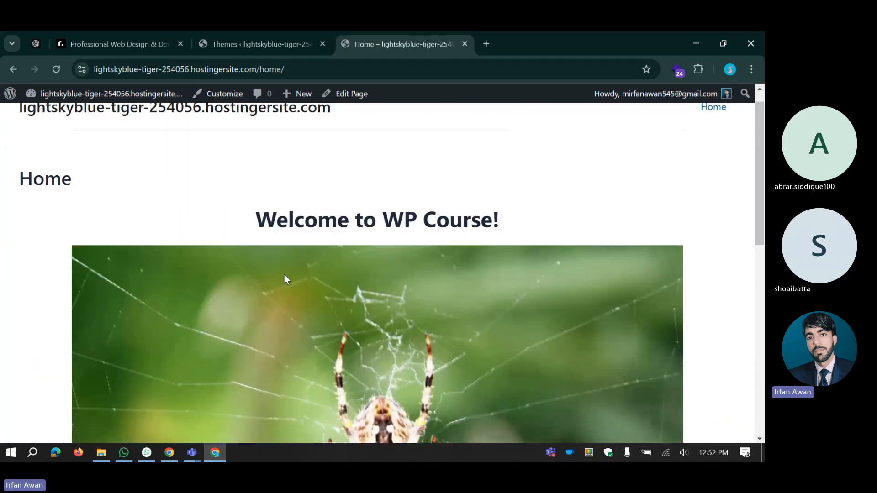
left_click(120, 134)
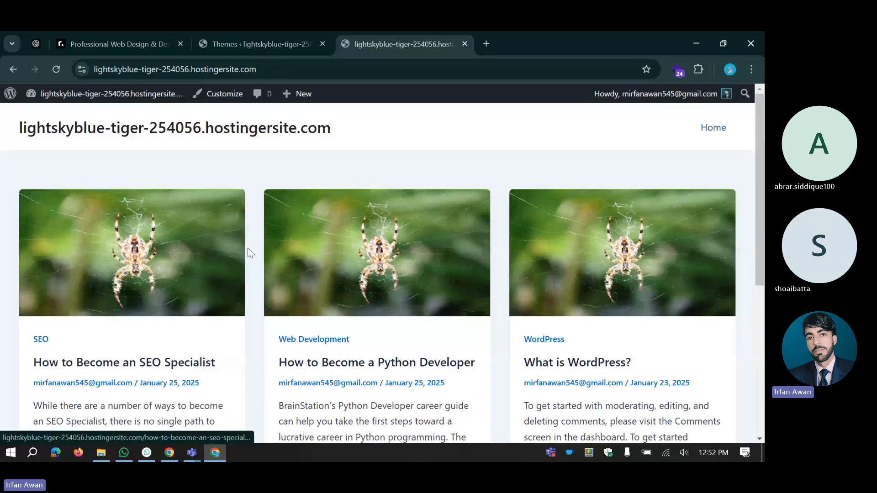
scroll(250, 247, "down", 5)
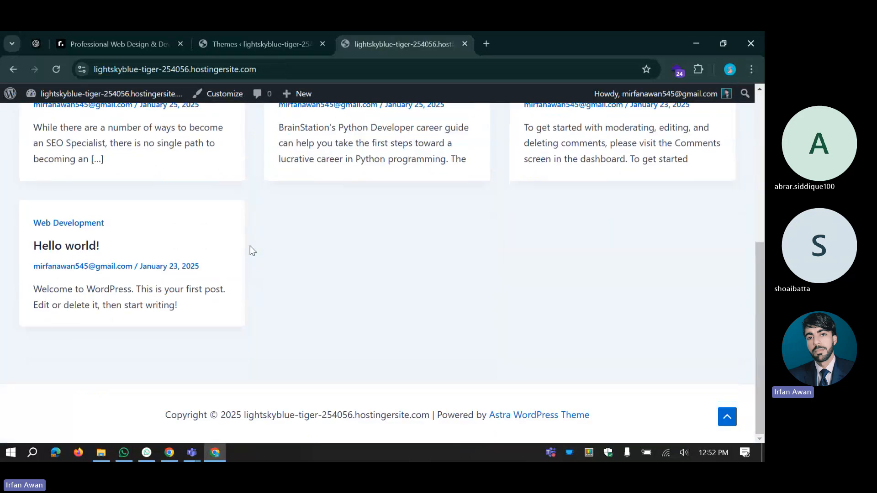
scroll(251, 246, "up", 3)
scroll(251, 250, "up", 3)
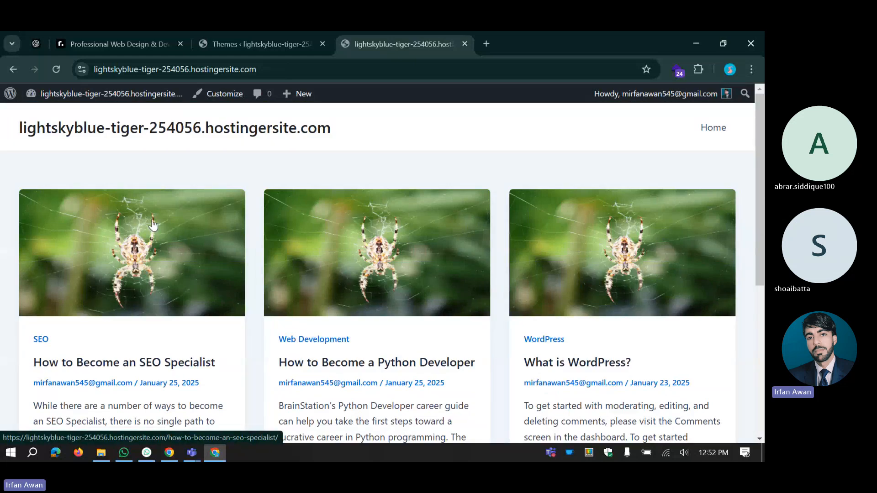
Step: Review the post cards on the main page and open the How to Become an SEO Specialist post
scroll(158, 238, "down", 3)
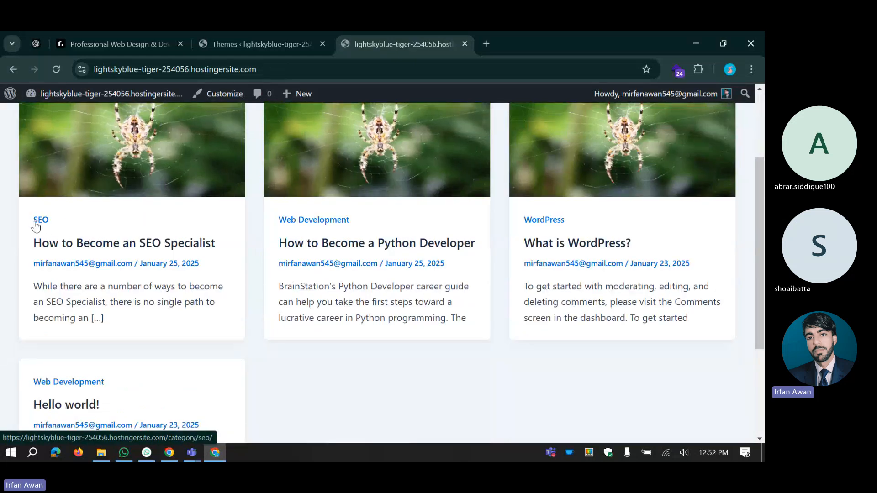
left_click(35, 249)
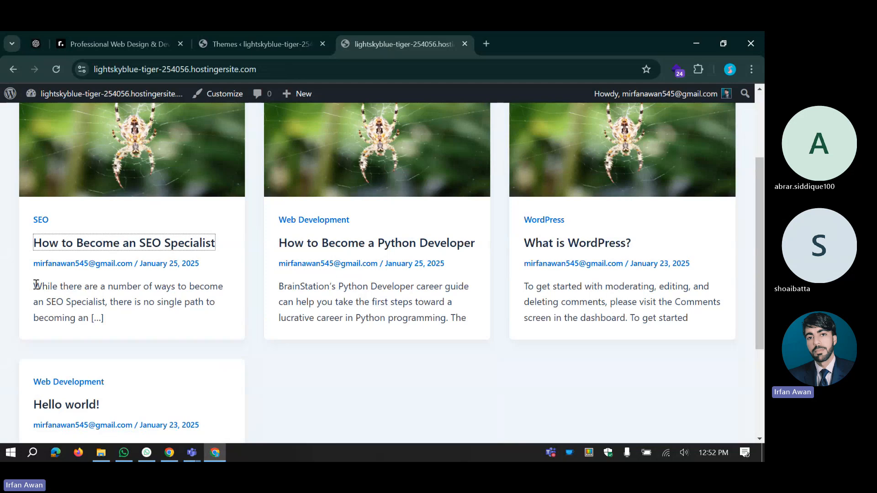
left_click_drag(35, 285, 65, 302)
left_click(78, 298)
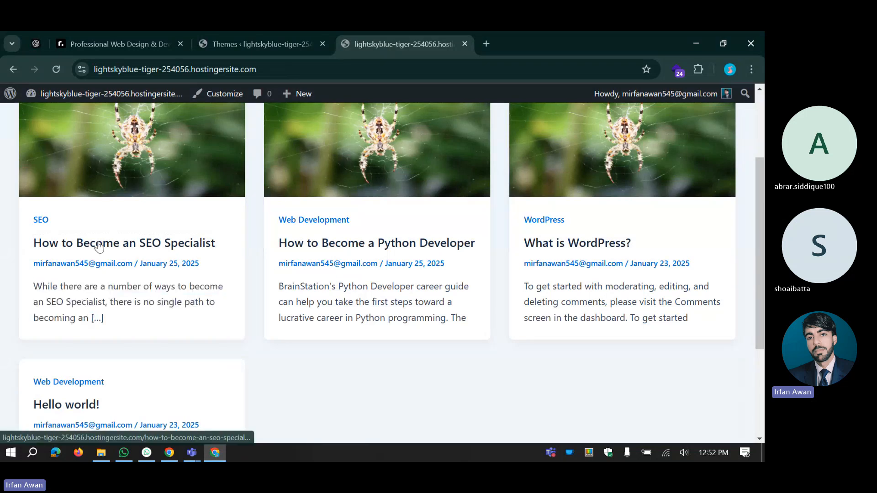
left_click(123, 249)
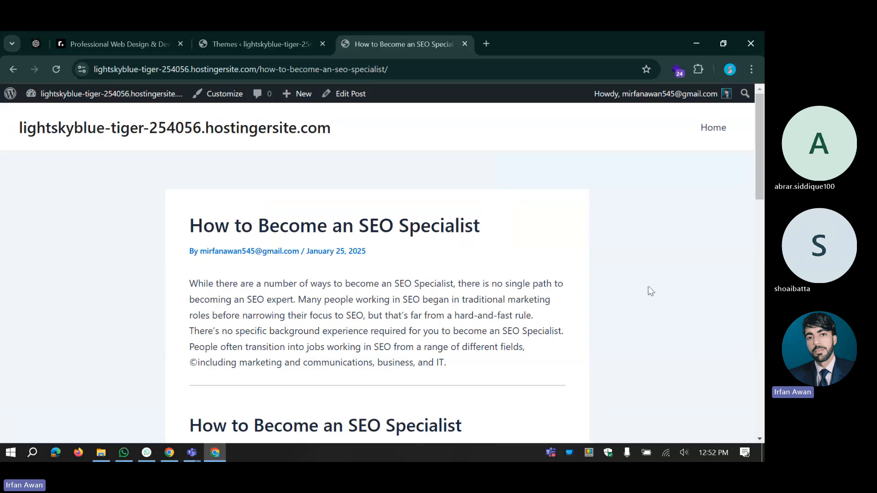
Step: Look through the SEO Specialist post's layout under Astra, from its title to the comment form and footer
scroll(605, 263, "down", 2)
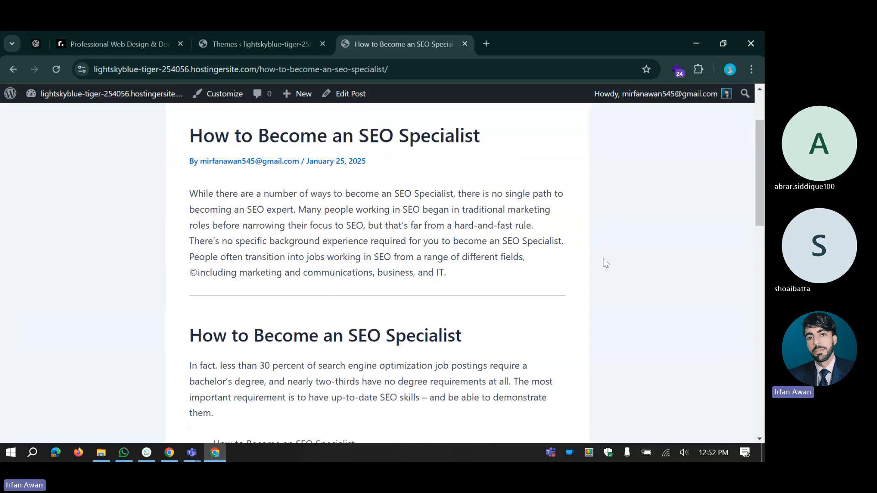
scroll(605, 263, "down", 2)
scroll(605, 263, "up", 4)
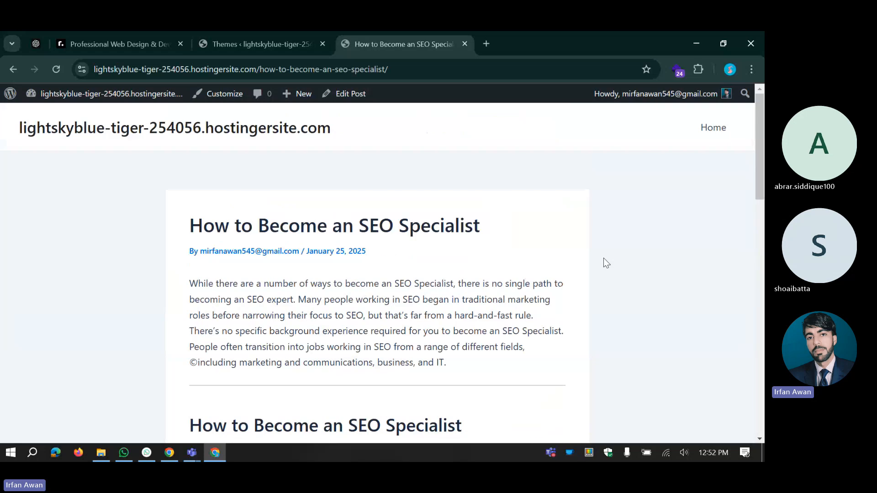
scroll(605, 262, "down", 6)
scroll(605, 263, "up", 6)
scroll(604, 258, "down", 15)
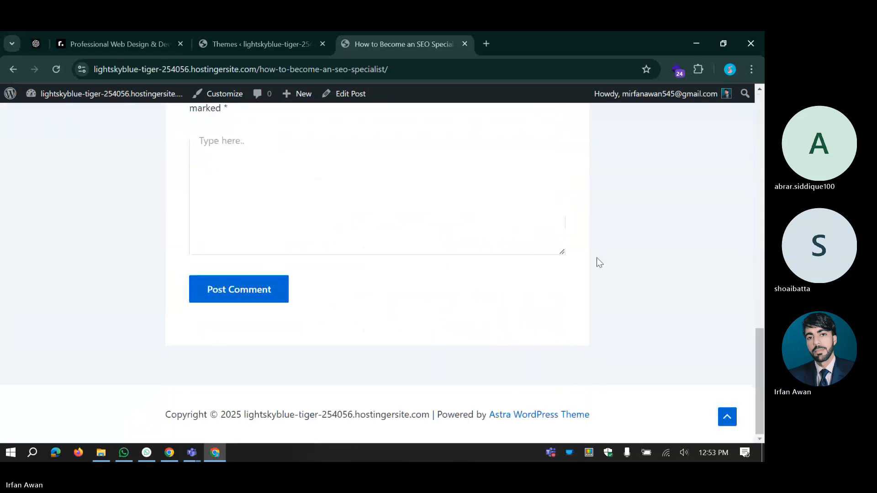
scroll(600, 263, "up", 15)
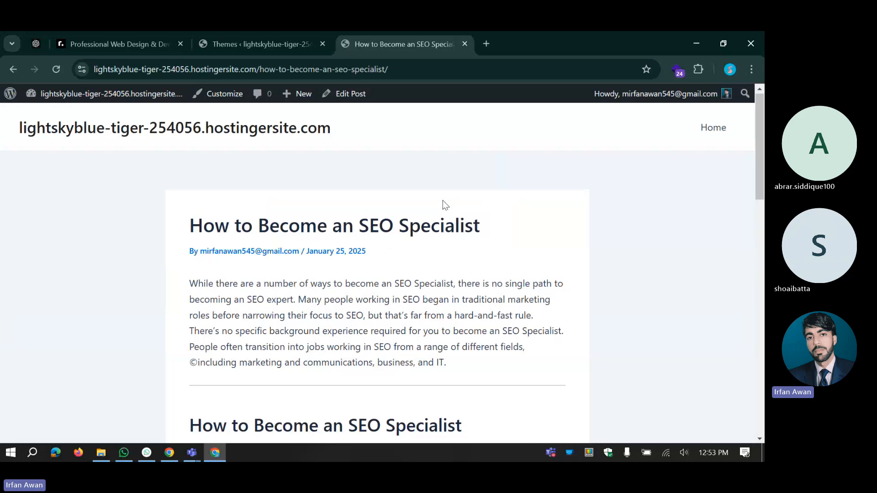
Step: Examine the post's body text, previous-post link, comment form and footer copyright line, and return to the top of the page
scroll(443, 200, "down", 1)
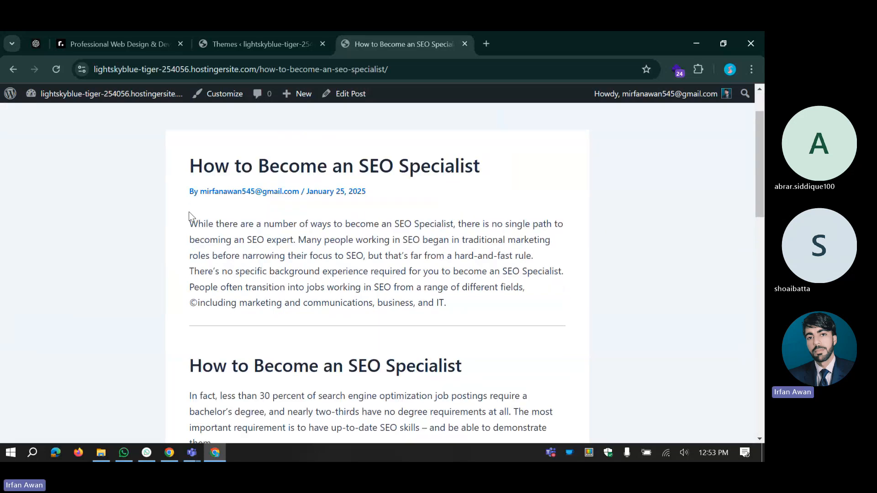
scroll(194, 238, "down", 1)
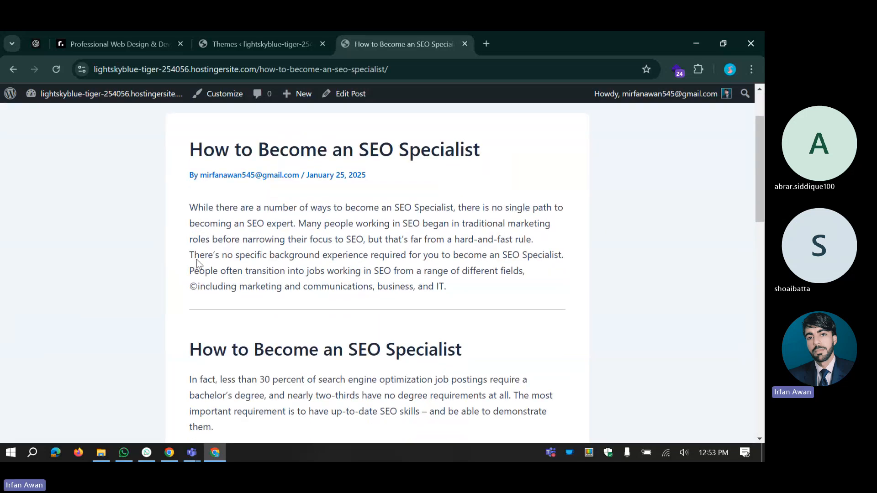
scroll(197, 259, "down", 3)
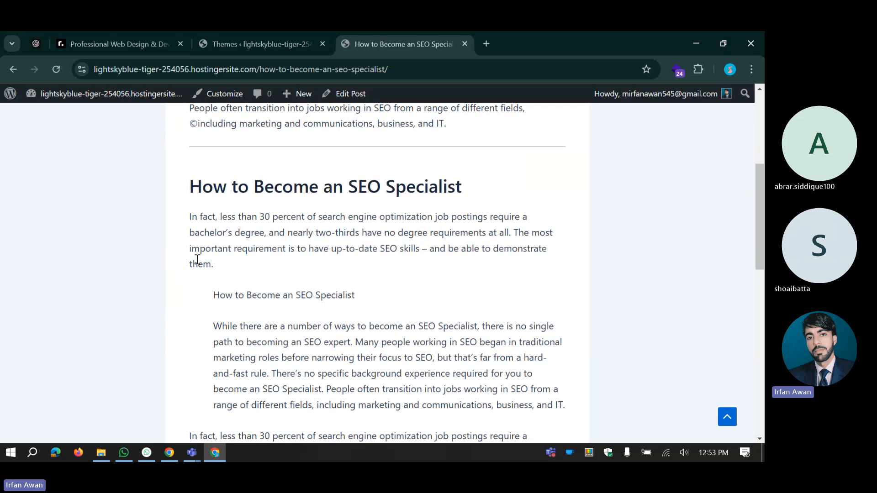
scroll(186, 250, "down", 7)
scroll(186, 196, "up", 3)
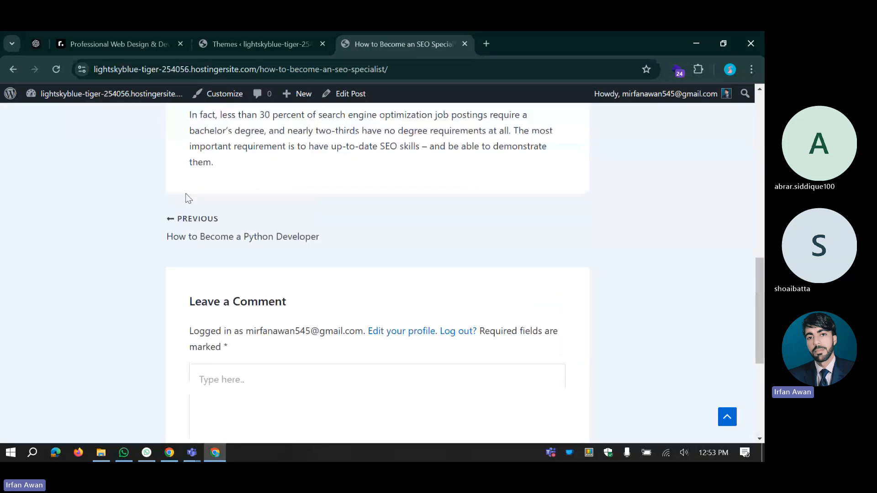
scroll(186, 196, "down", 5)
left_click_drag(107, 433, 646, 417)
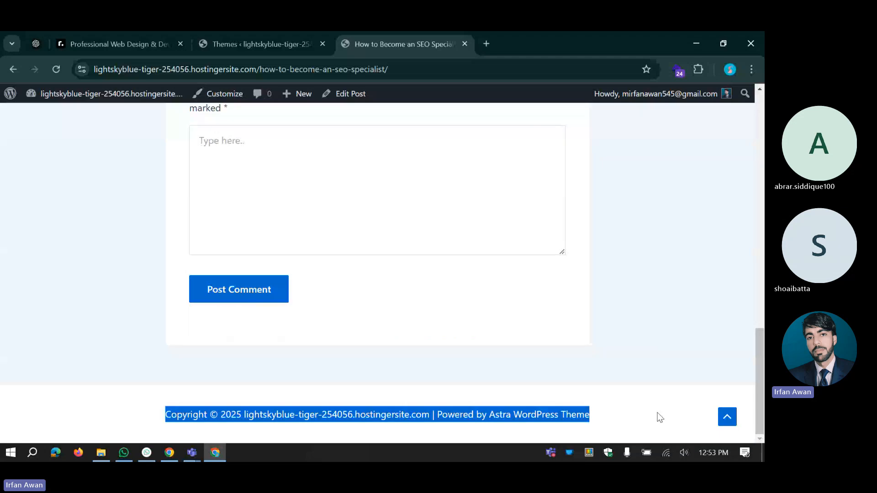
left_click(713, 414)
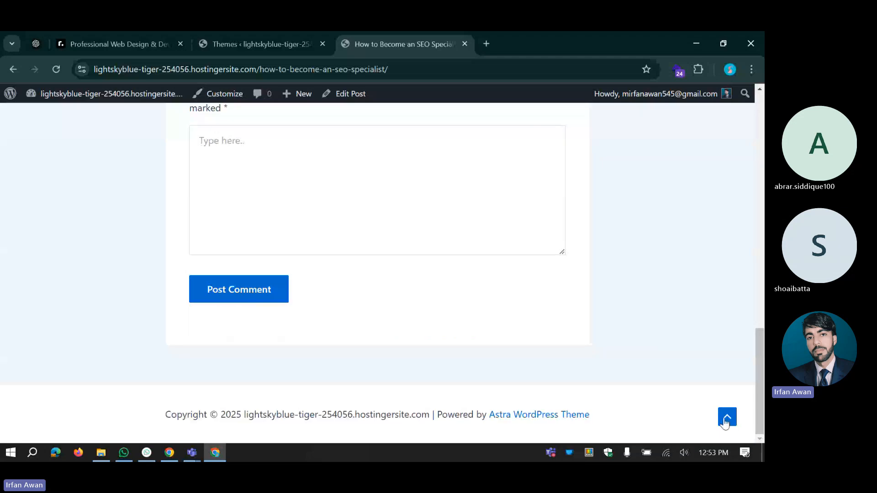
left_click(727, 418)
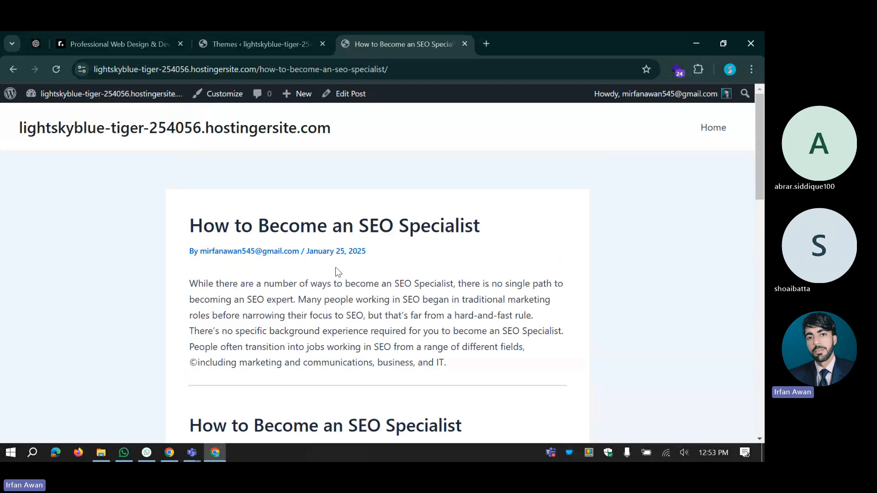
Step: Return to the site's main page and look over its post cards and footer
left_click(232, 135)
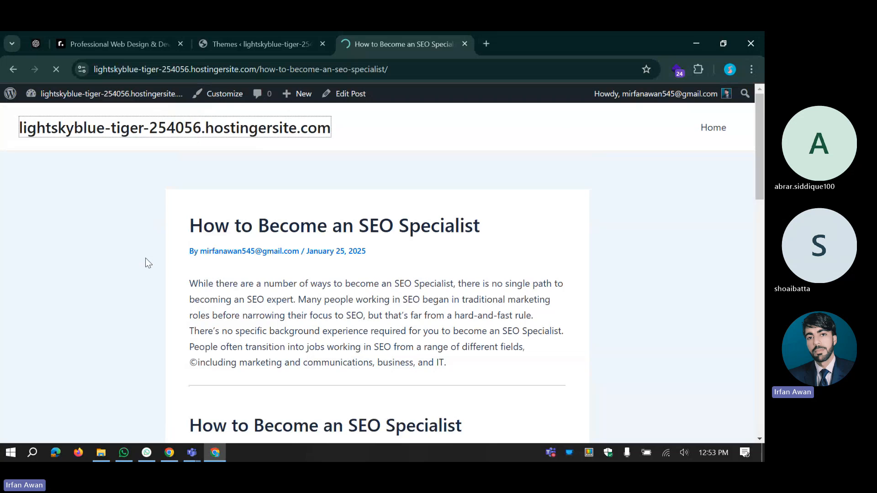
scroll(254, 191, "down", 6)
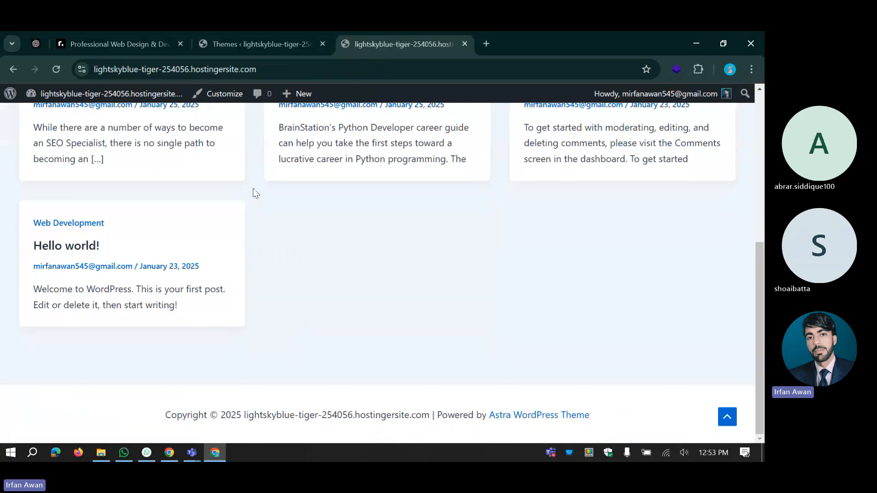
scroll(255, 184, "up", 3)
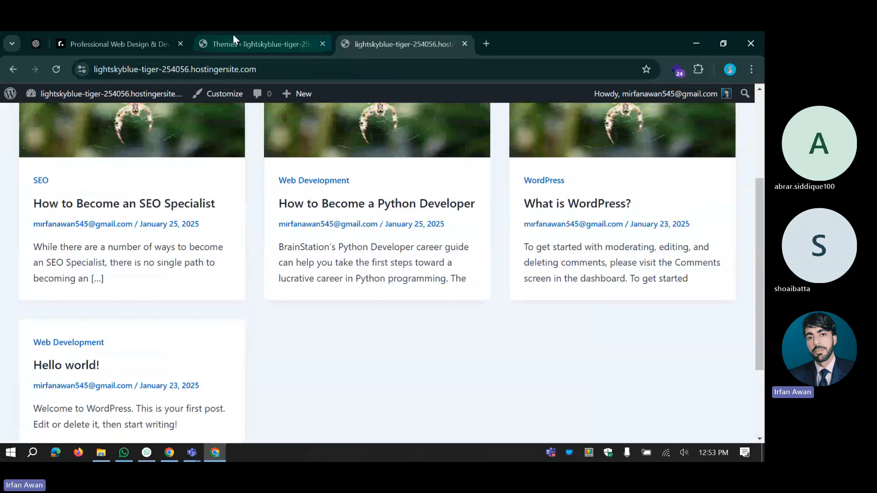
Step: Reactivate the Twenty Twenty-Five theme in the WordPress admin and reload the live site
left_click(234, 37)
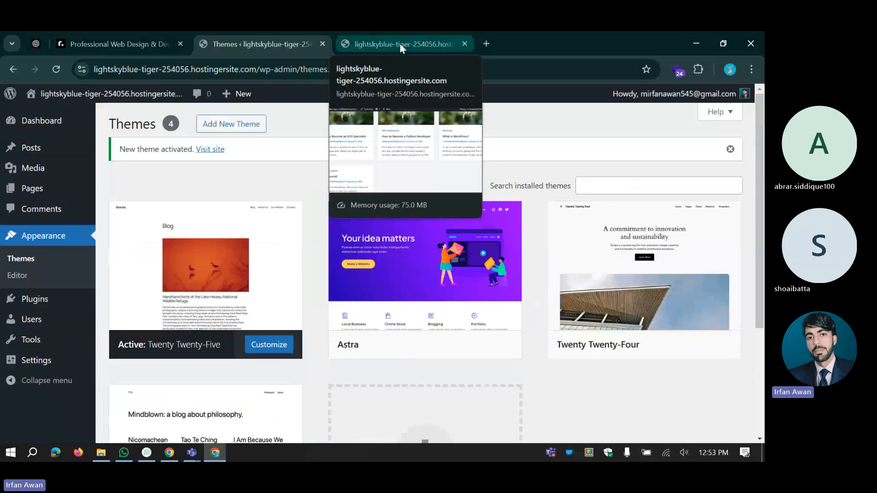
left_click(399, 43)
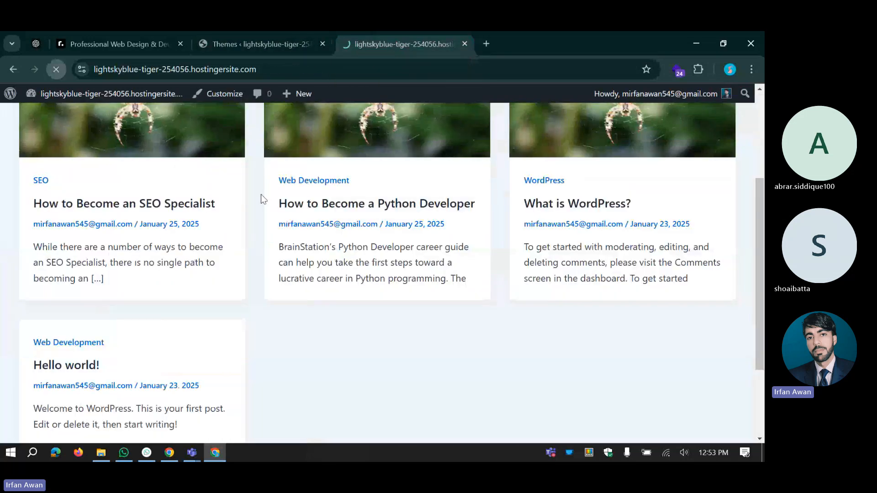
key("F5")
Step: Look through the Blog listing under Twenty Twenty-Five, including the SEO Specialist post's image and full text
scroll(264, 190, "down", 3)
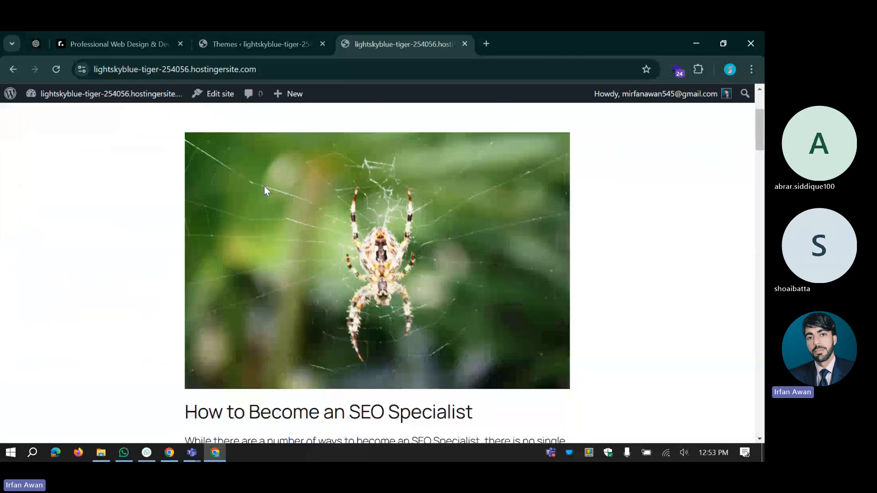
scroll(264, 190, "down", 5)
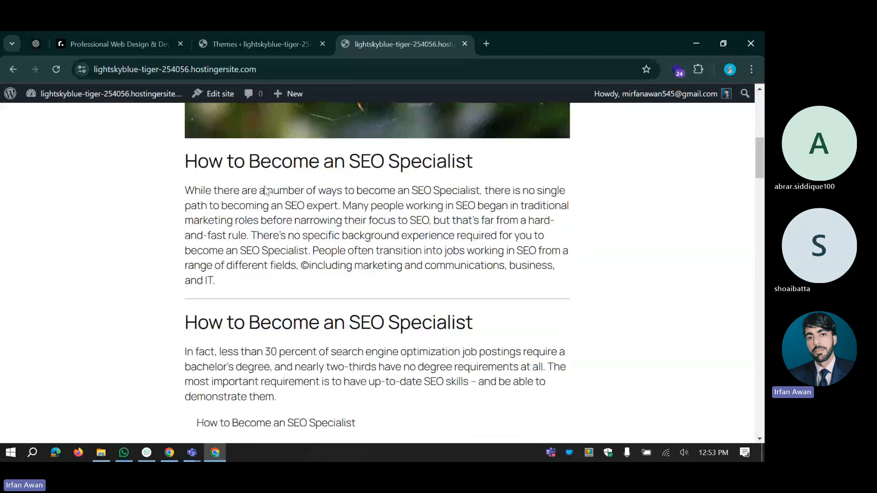
scroll(265, 190, "down", 7)
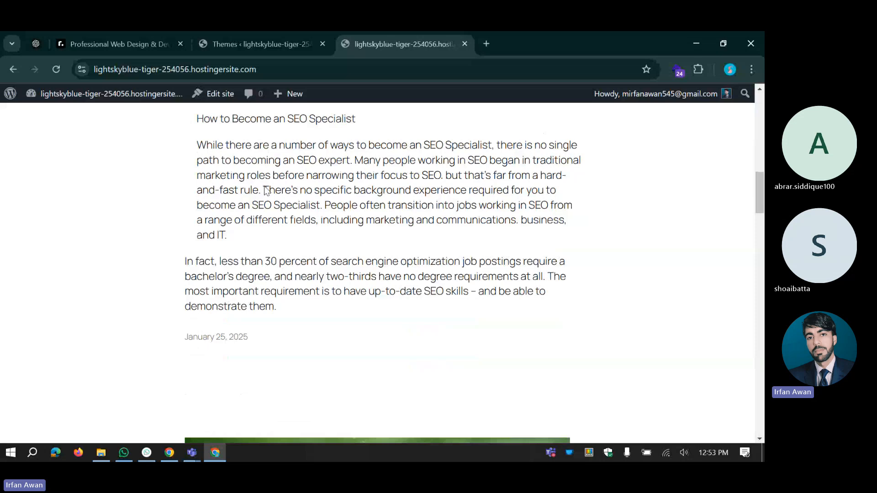
scroll(266, 190, "up", 15)
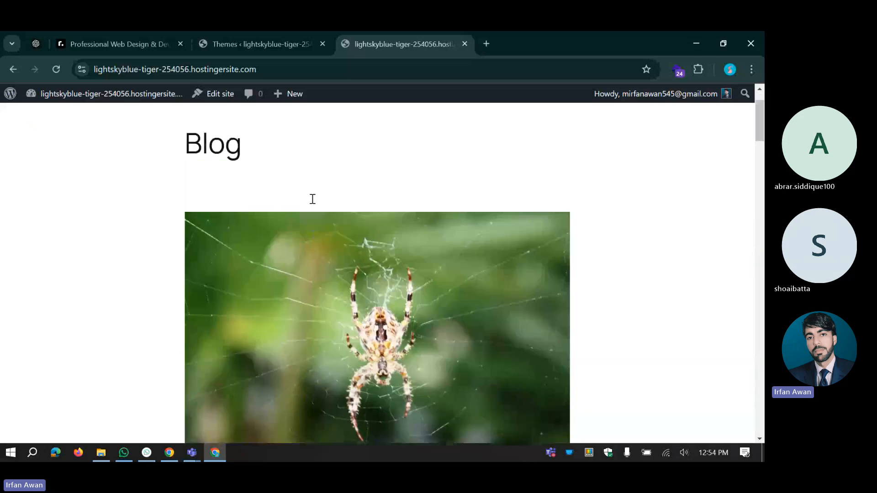
scroll(312, 199, "down", 5)
Step: Open the How to Become an SEO Specialist post and examine its comments area and More Posts list under Twenty Twenty-Five
left_click(197, 252)
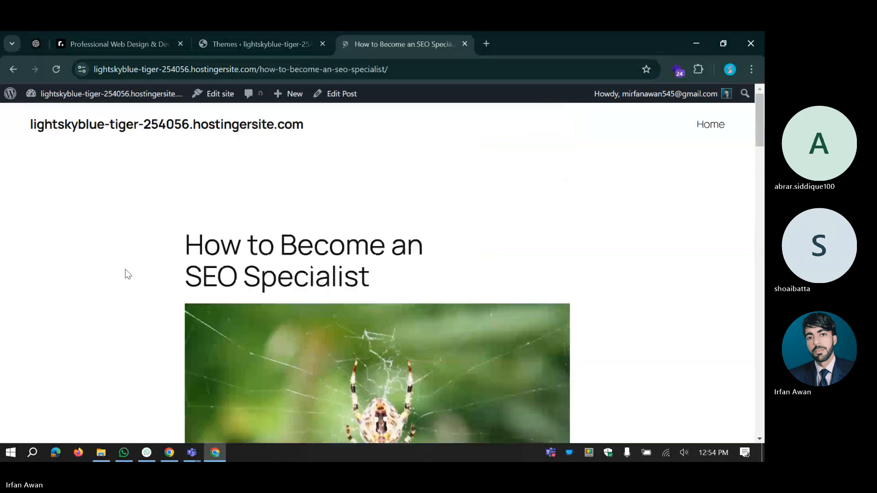
scroll(169, 264, "down", 20)
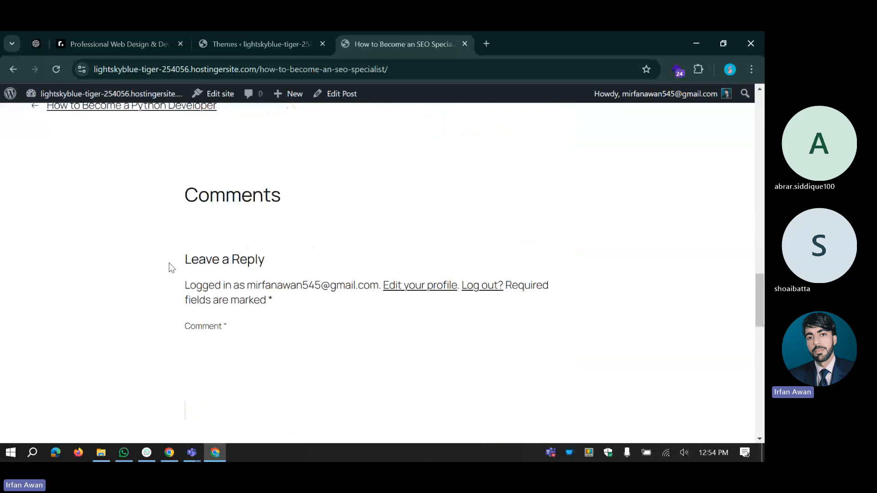
scroll(469, 251, "up", 4)
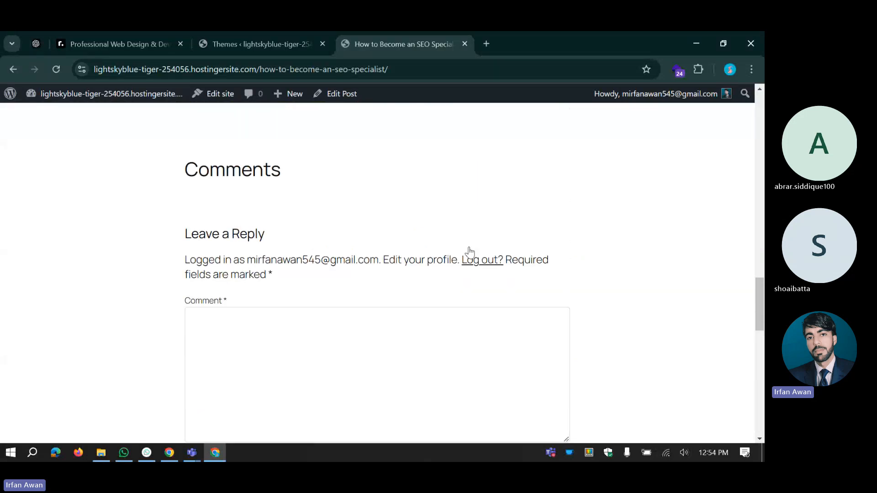
scroll(470, 251, "down", 15)
scroll(348, 296, "up", 5)
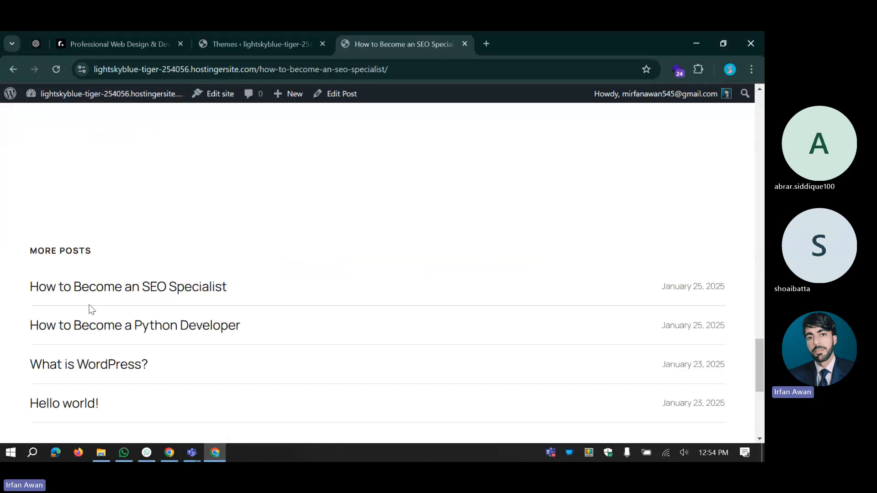
scroll(539, 307, "up", 5)
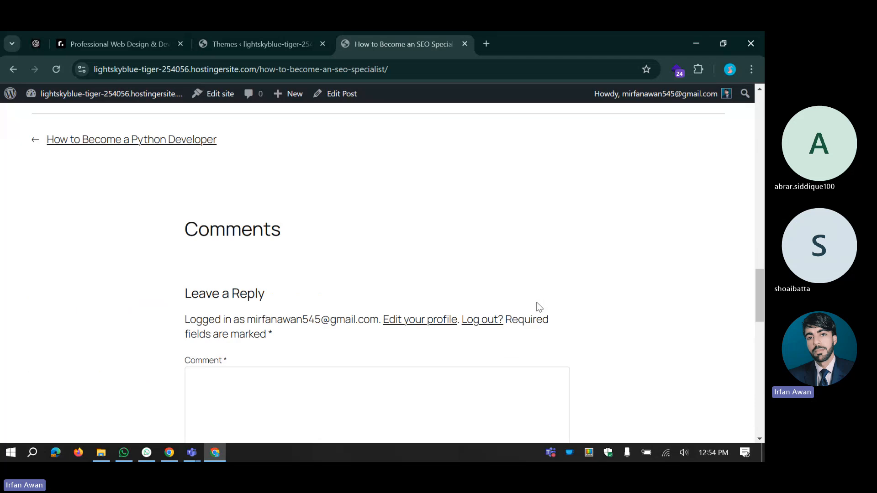
Step: Open the site's Home page and look through its content and footer
scroll(539, 306, "up", 15)
left_click(699, 131)
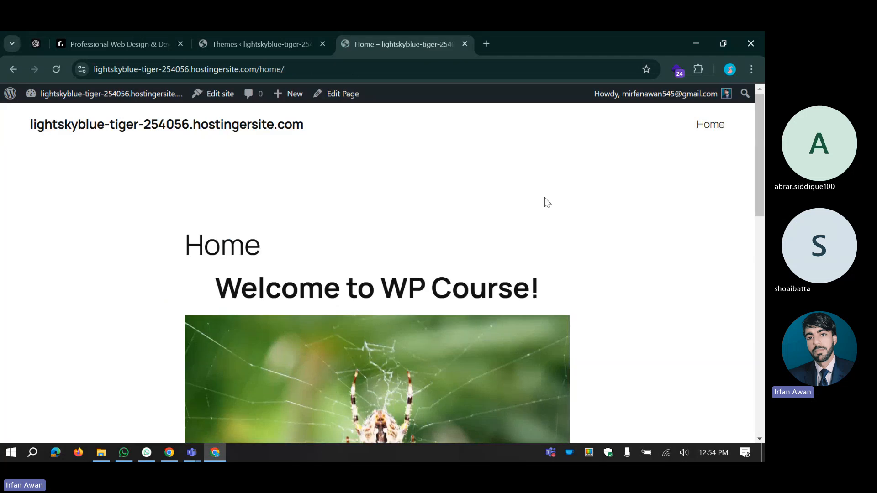
scroll(545, 200, "down", 10)
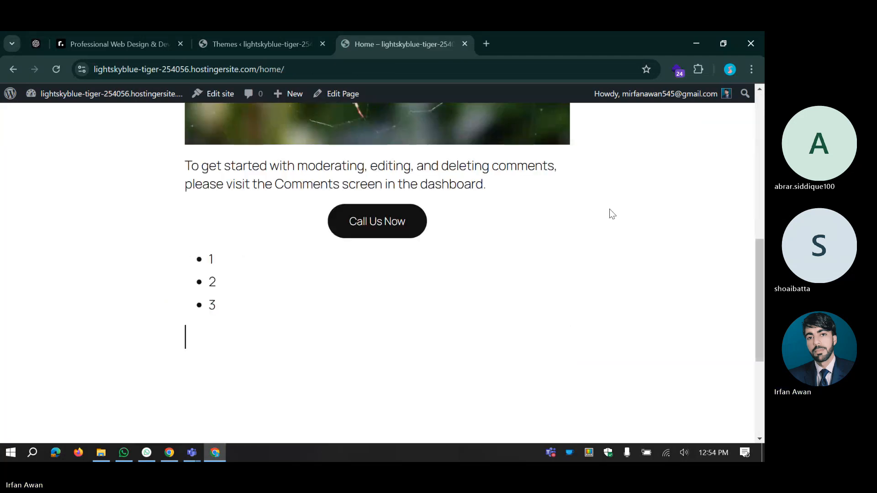
Step: Activate the Astra theme again in the WordPress admin, and reload the live site to view its Home and main posts pages
left_click(277, 42)
mouse_move(358, 279)
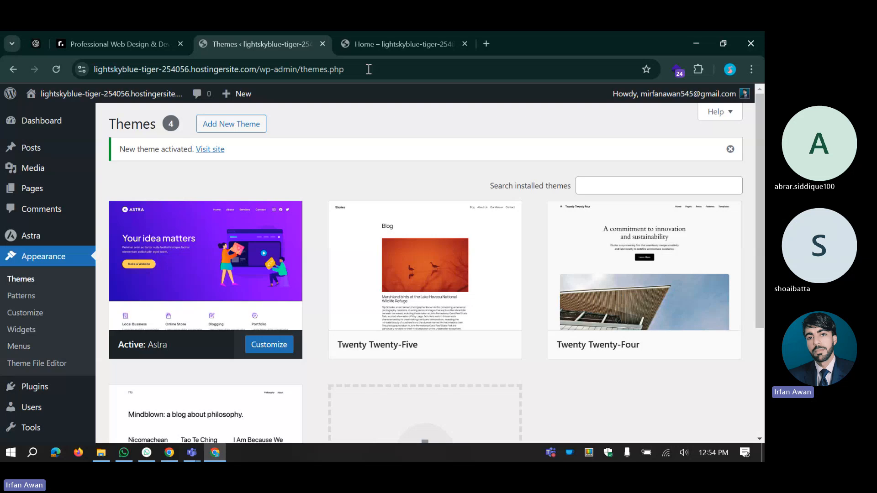
left_click(366, 44)
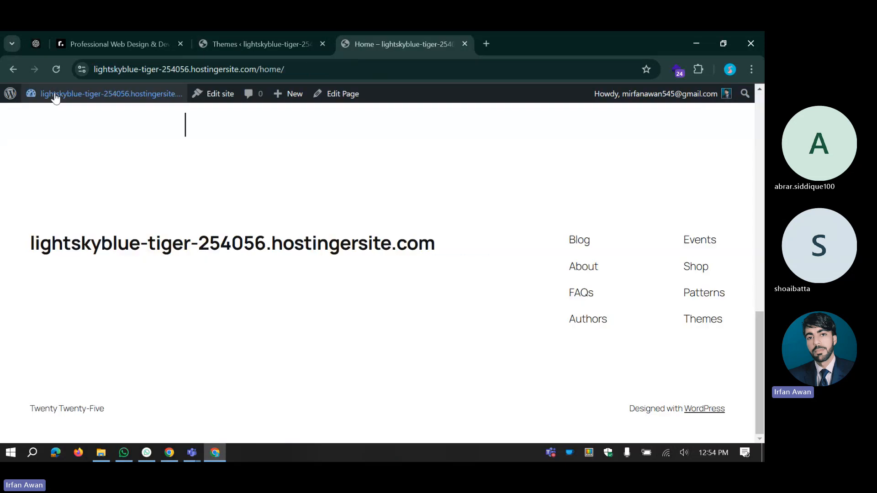
left_click(56, 70)
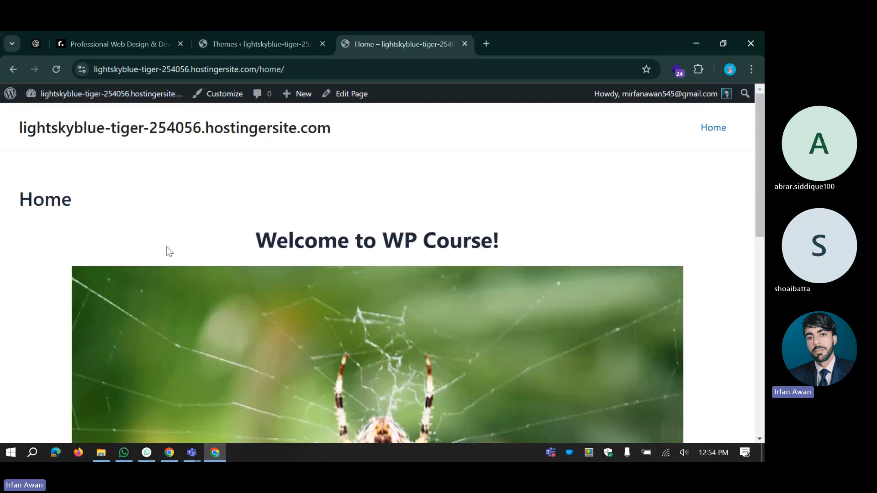
left_click(60, 136)
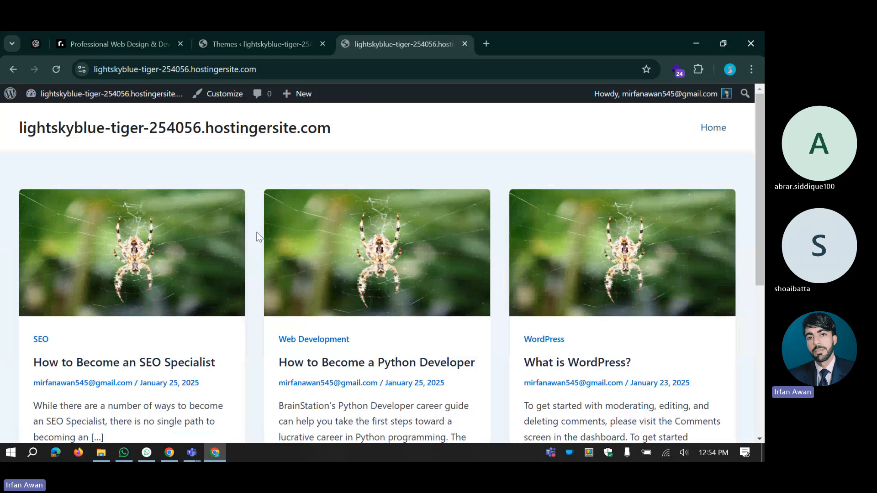
Step: Look through the Home page's post listing under Astra, and read the roadmap page's description of what themes and plugins do
scroll(259, 236, "down", 5)
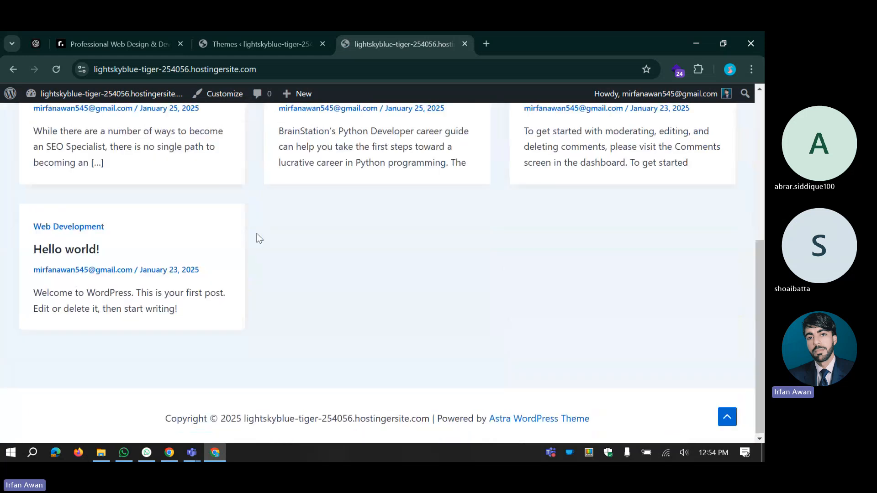
scroll(258, 238, "up", 5)
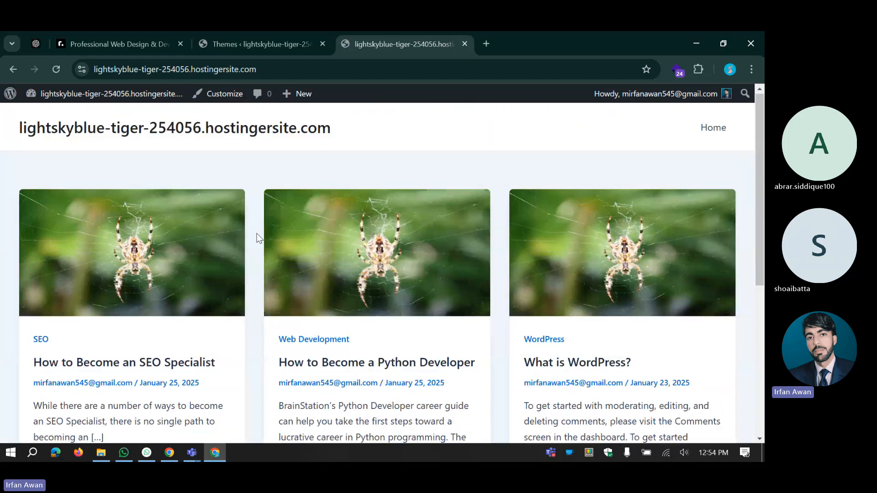
left_click(261, 36)
left_click(393, 44)
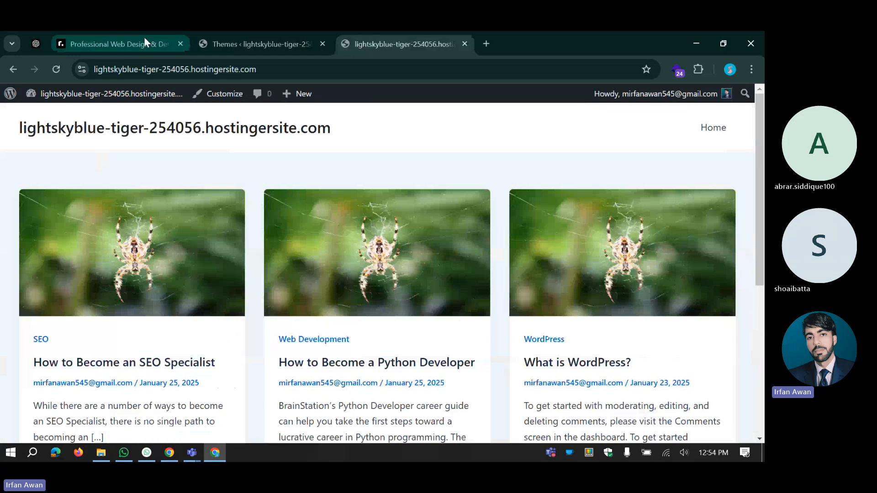
left_click(144, 36)
left_click_drag(518, 222, 540, 217)
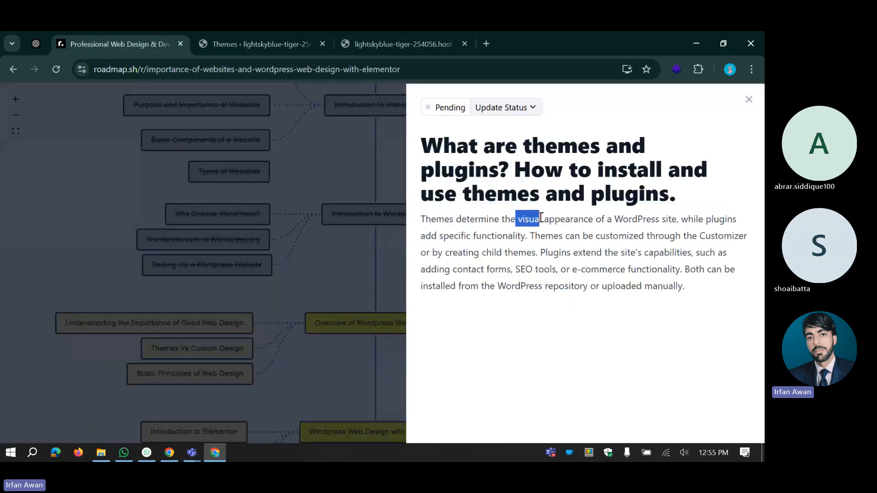
left_click(405, 36)
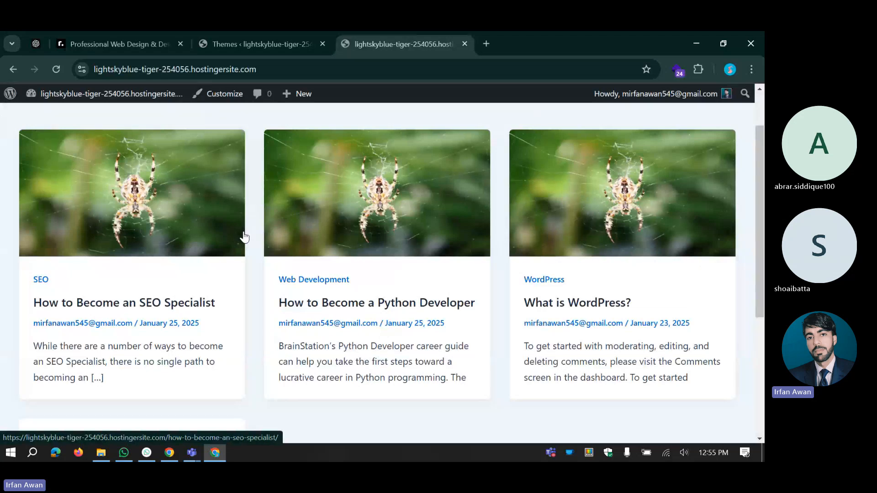
scroll(245, 237, "down", 5)
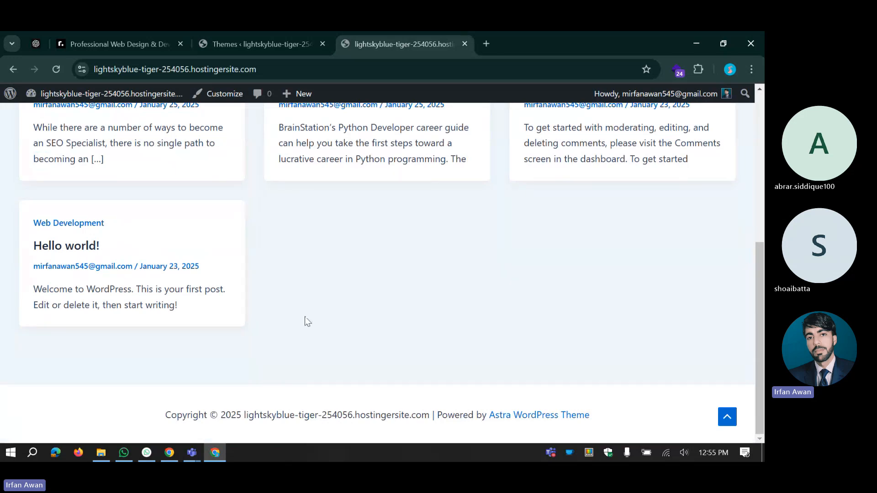
scroll(305, 317, "up", 6)
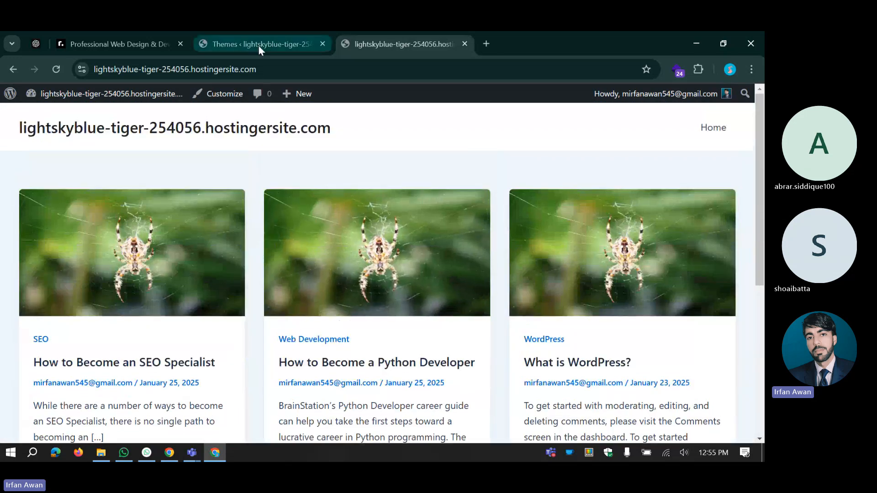
Step: Look over the installed themes in the WordPress admin, and install the Kadence theme from the popular themes in the directory
left_click(259, 45)
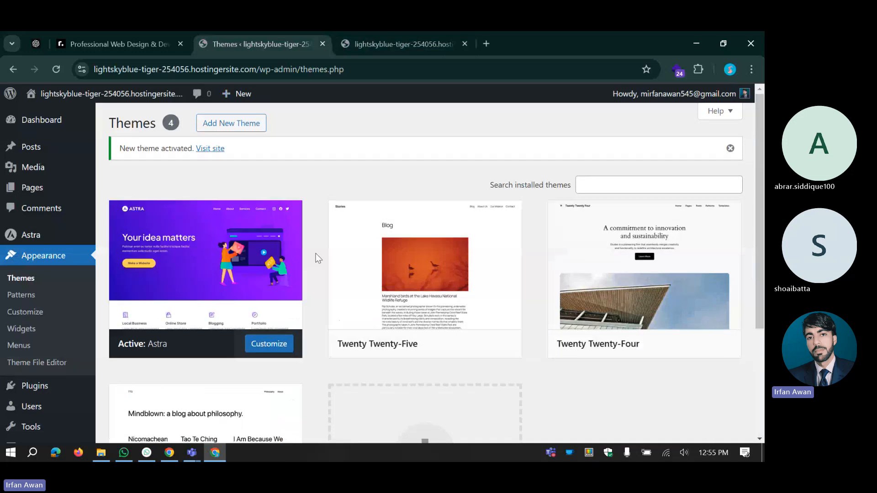
scroll(317, 257, "down", 3)
scroll(314, 242, "up", 3)
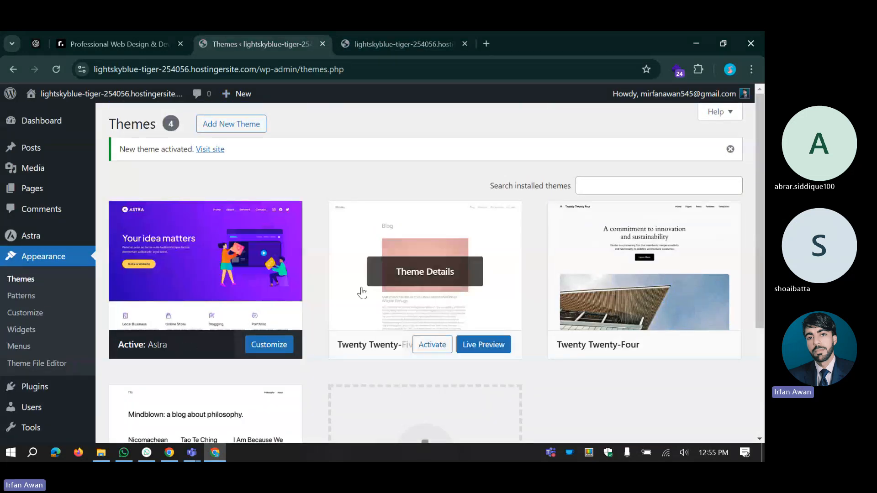
scroll(327, 234, "down", 2)
scroll(319, 241, "up", 2)
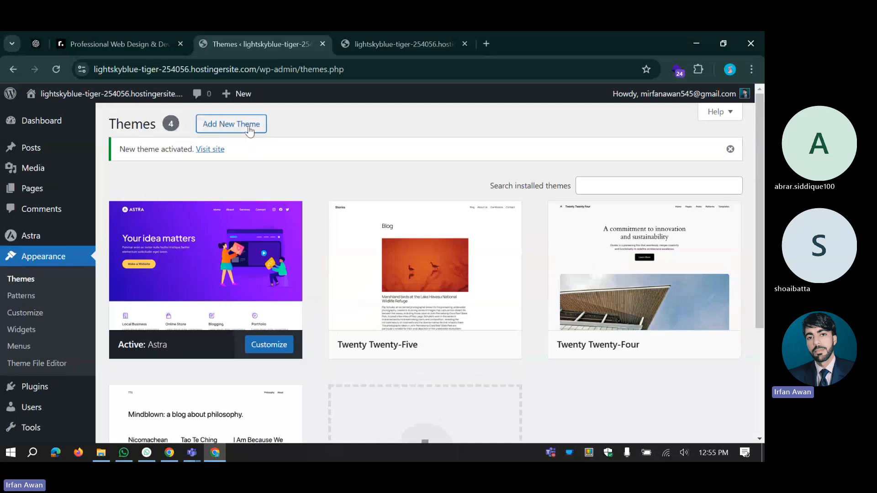
left_click(231, 124)
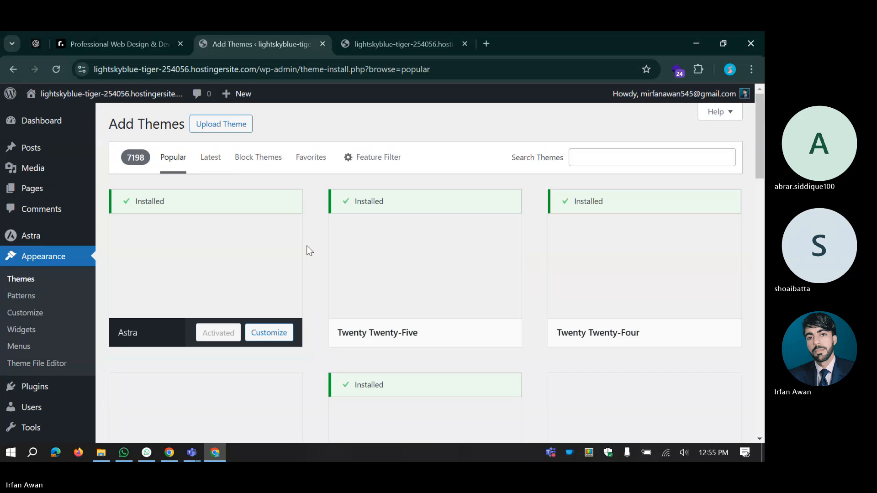
scroll(308, 251, "down", 4)
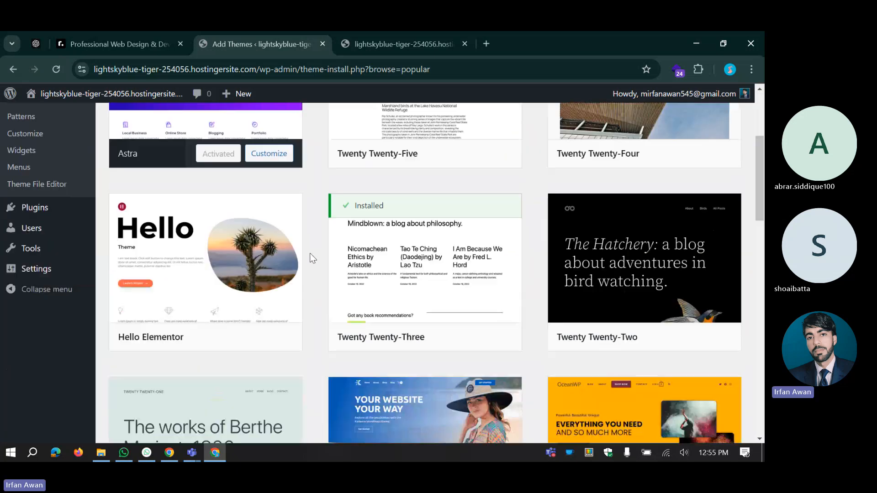
scroll(311, 258, "down", 5)
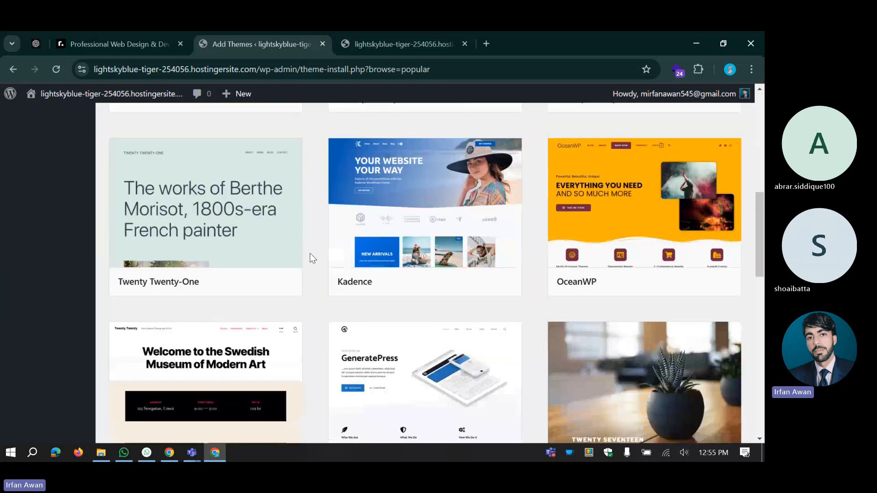
left_click(436, 282)
Step: Install the GeneratePress and Blocksy themes from the popular themes
scroll(436, 283, "down", 4)
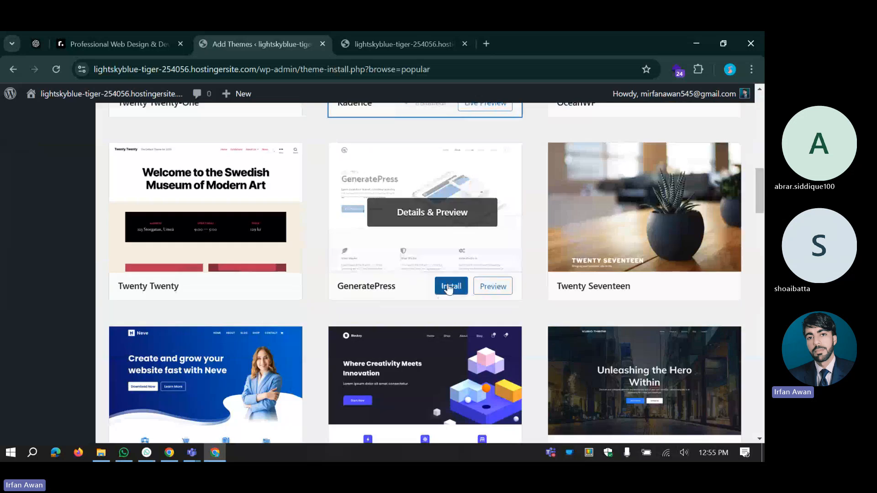
left_click(437, 286)
scroll(320, 294, "down", 4)
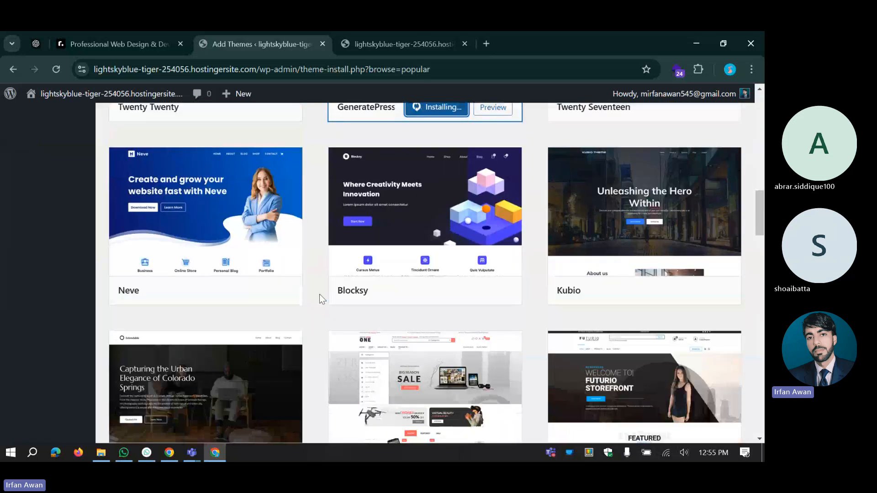
left_click(446, 231)
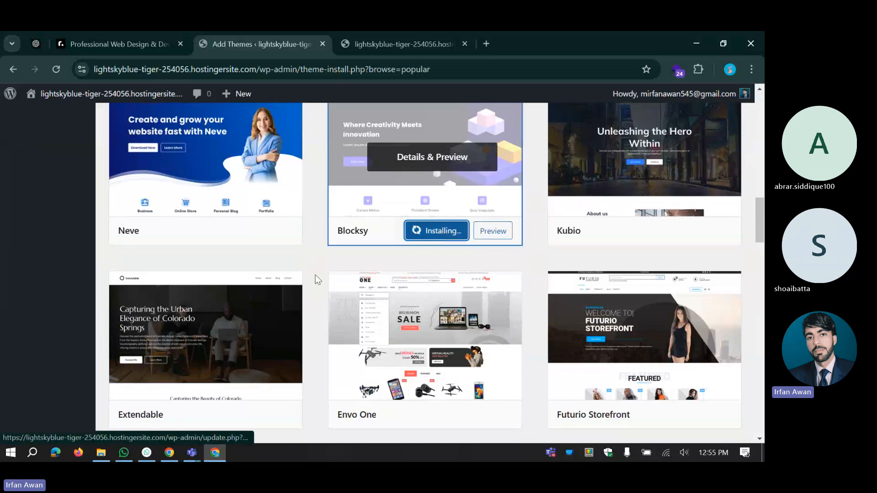
Step: Browse more of the popular themes, and activate the installed Kadence theme
scroll(316, 276, "down", 5)
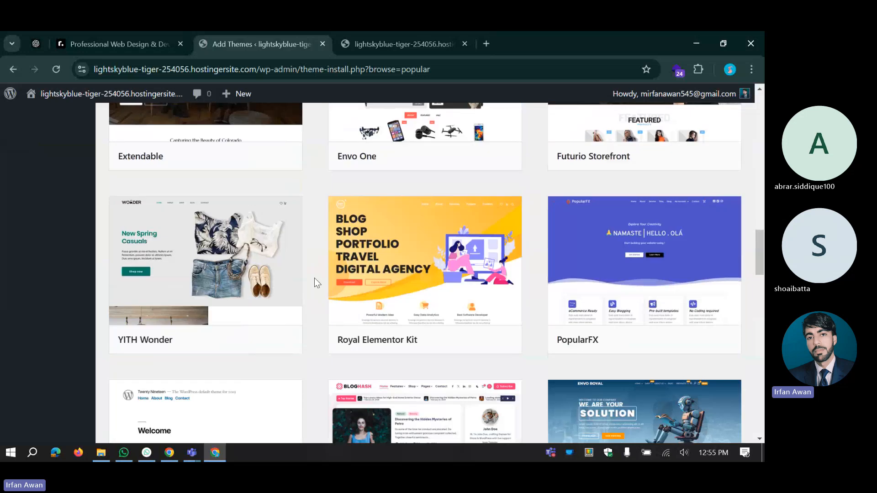
scroll(315, 278, "up", 3)
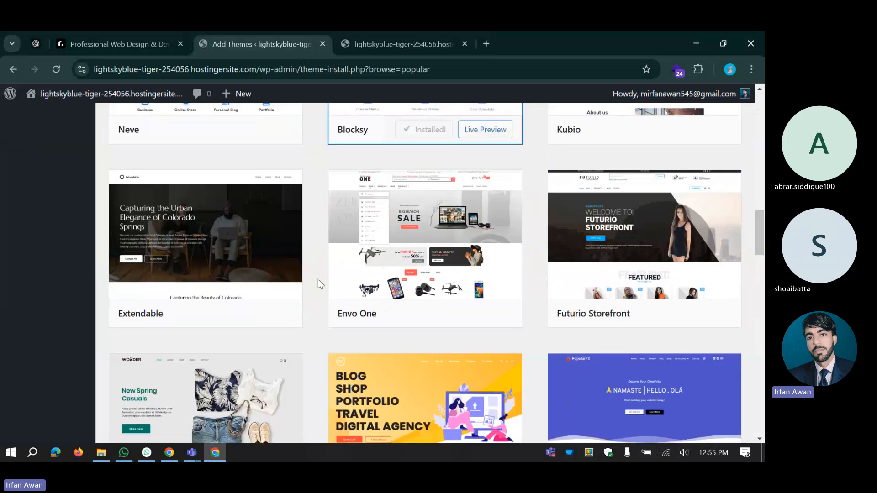
scroll(318, 279, "up", 5)
scroll(317, 286, "up", 7)
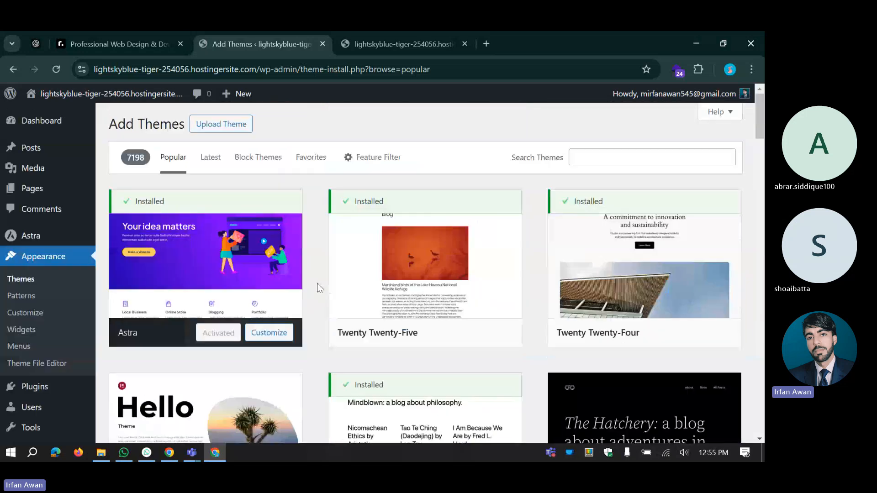
scroll(306, 313, "down", 7)
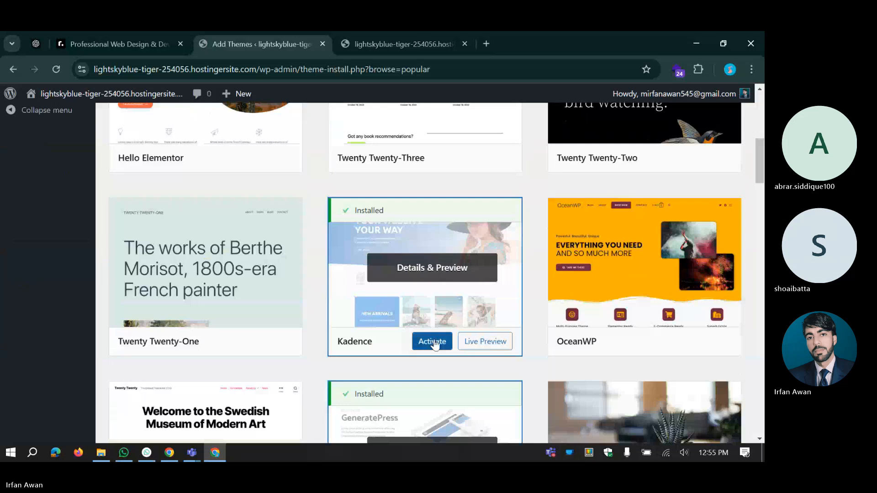
left_click(432, 342)
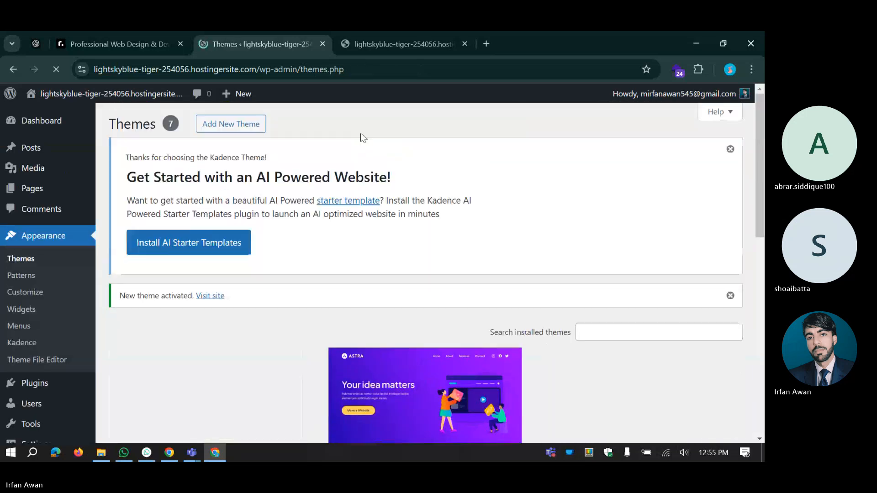
Step: Reload the live site's Home page and look at its post listing under Kadence
left_click(376, 43)
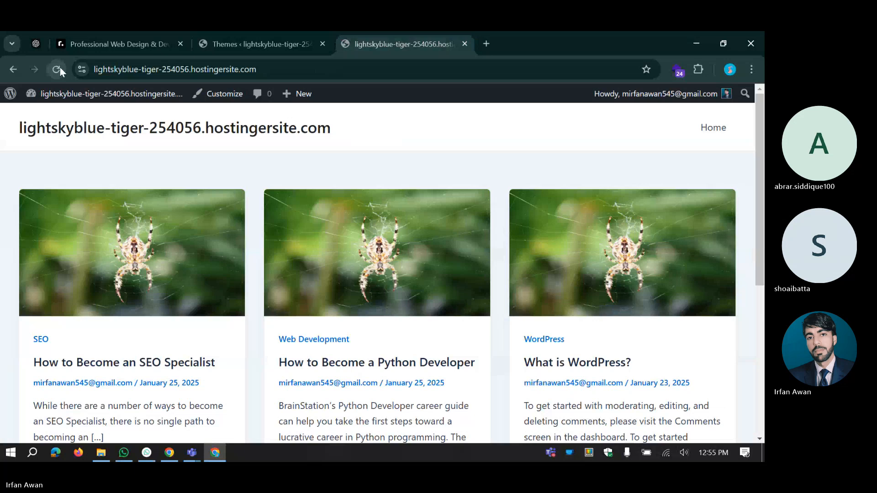
left_click(57, 69)
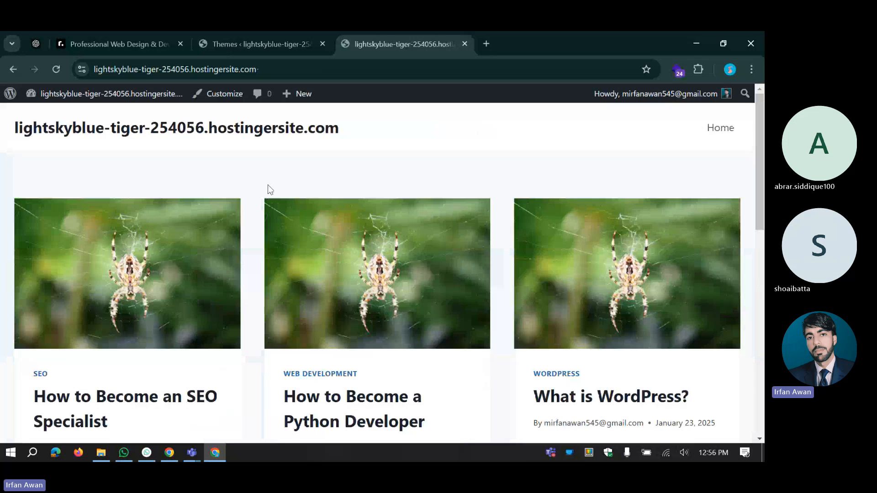
scroll(268, 184, "down", 1)
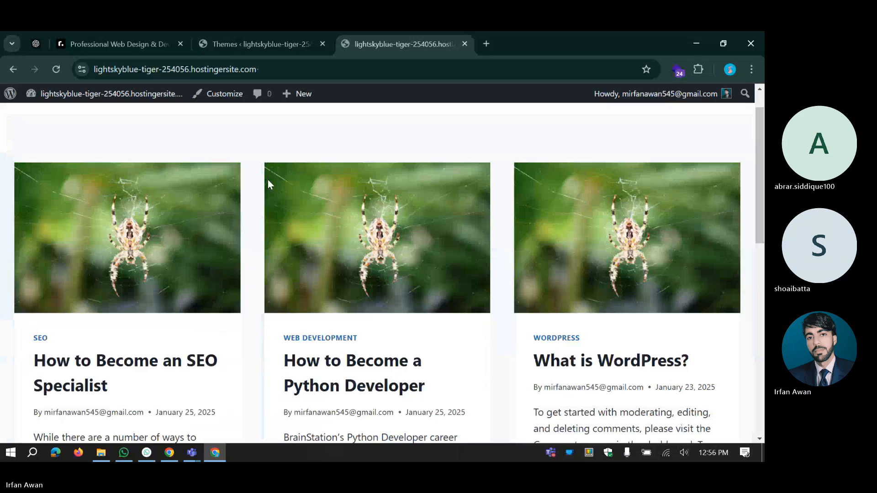
scroll(338, 276, "down", 2)
Step: Open the How to Become a Python Developer post and examine its featured image, title, text and Similar Posts section under Kadence
left_click(339, 277)
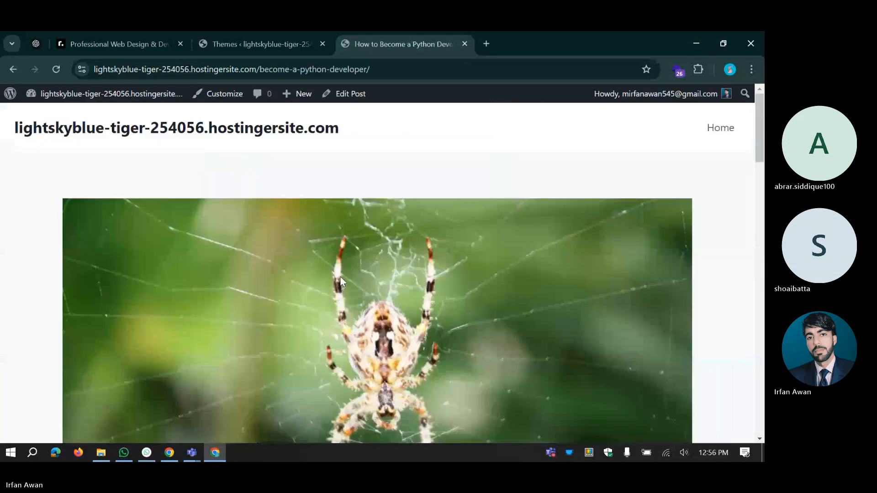
scroll(314, 298, "down", 3)
scroll(314, 298, "up", 3)
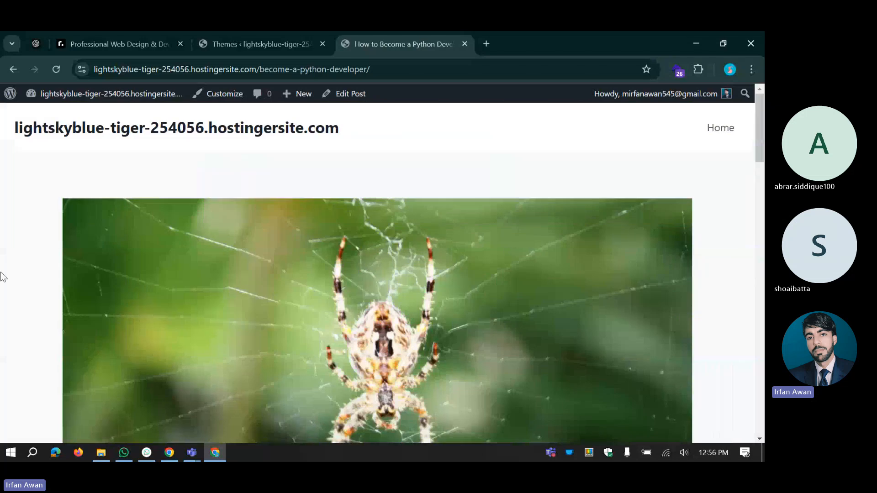
scroll(318, 280, "down", 3)
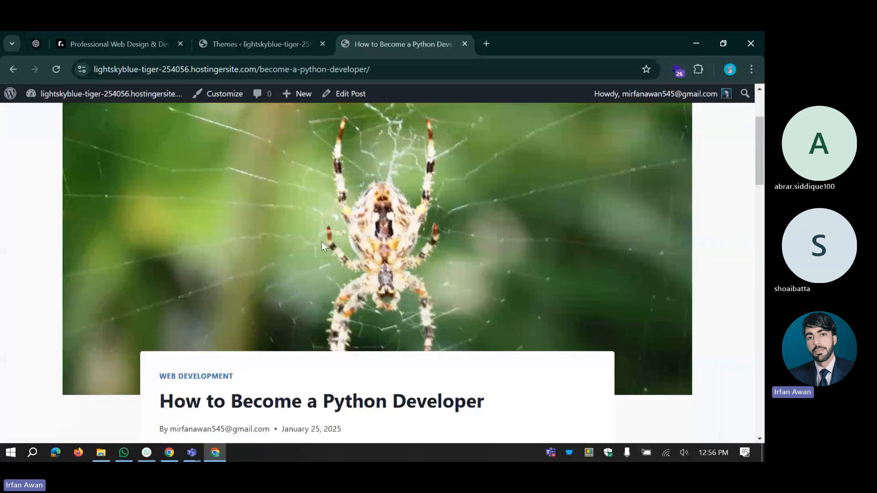
scroll(322, 239, "up", 3)
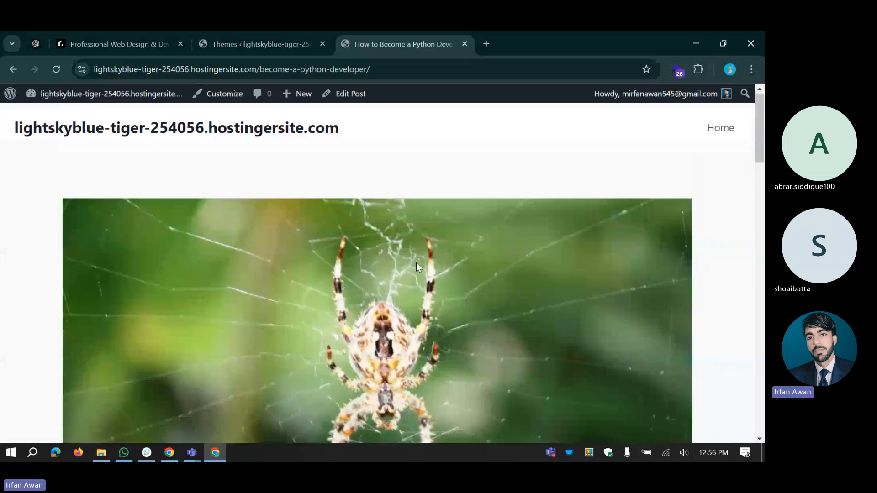
scroll(417, 266, "down", 3)
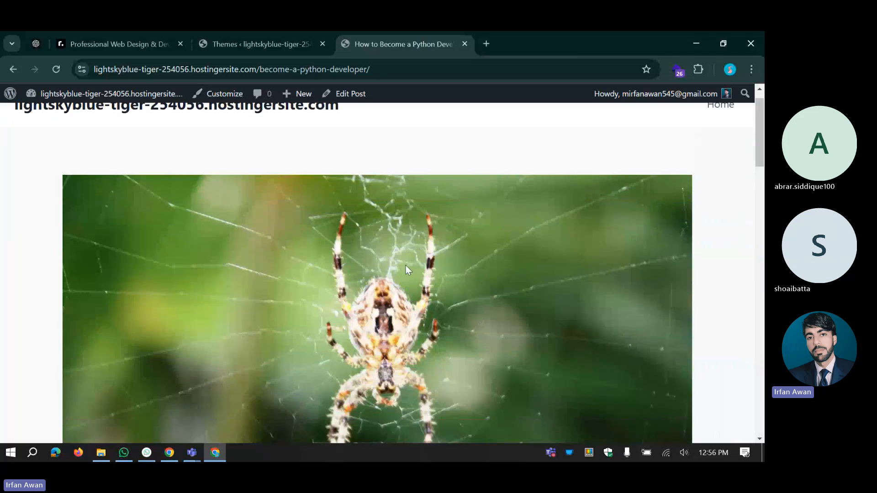
scroll(413, 236, "up", 2)
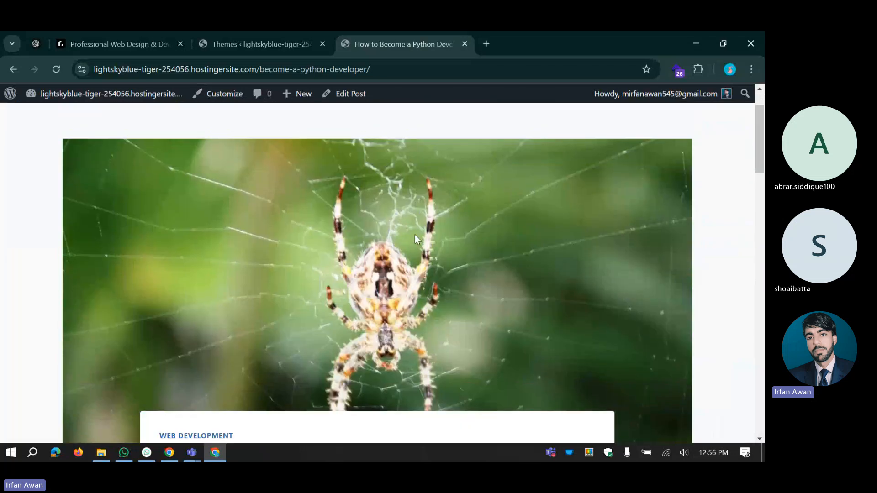
scroll(415, 234, "down", 3)
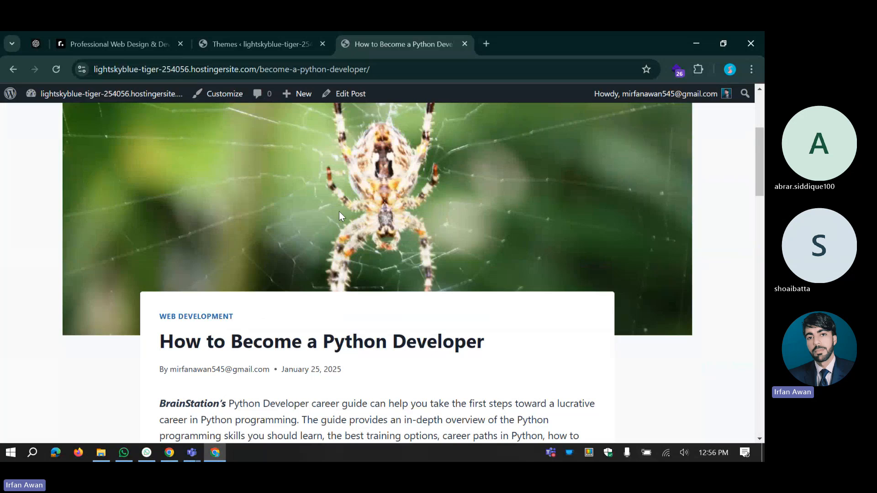
scroll(363, 173, "down", 1)
scroll(363, 173, "down", 3)
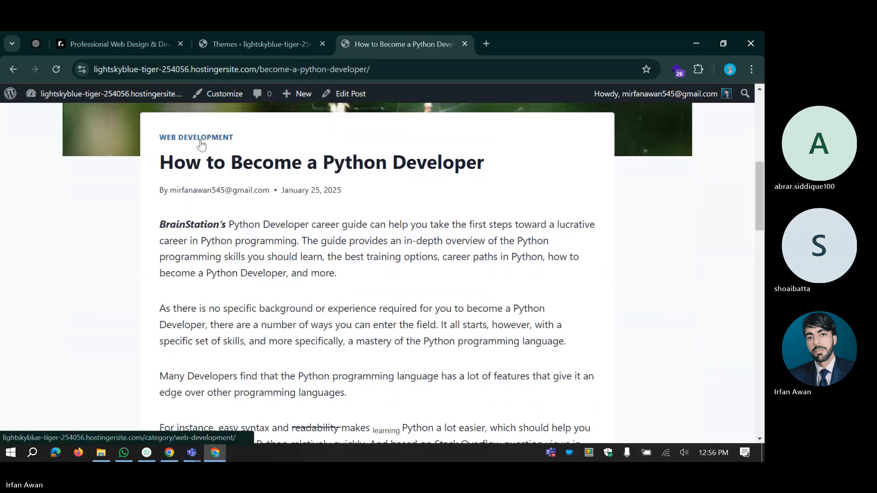
left_click_drag(174, 162, 443, 172)
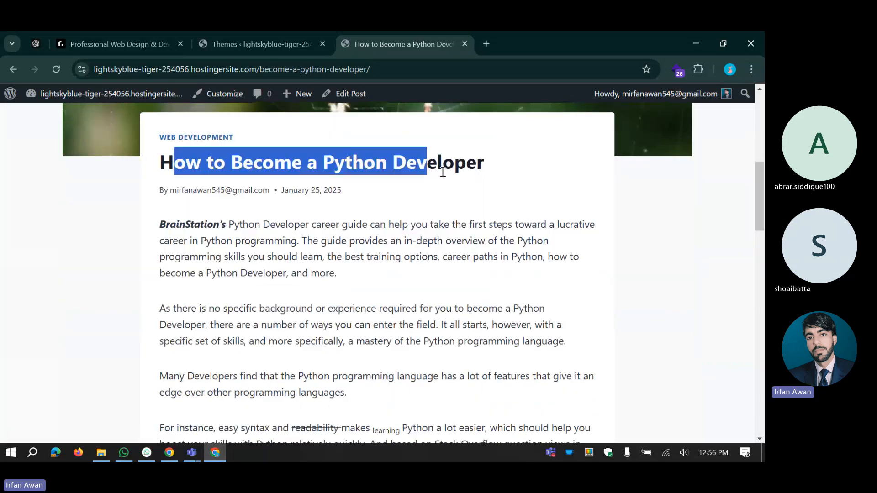
scroll(257, 273, "down", 12)
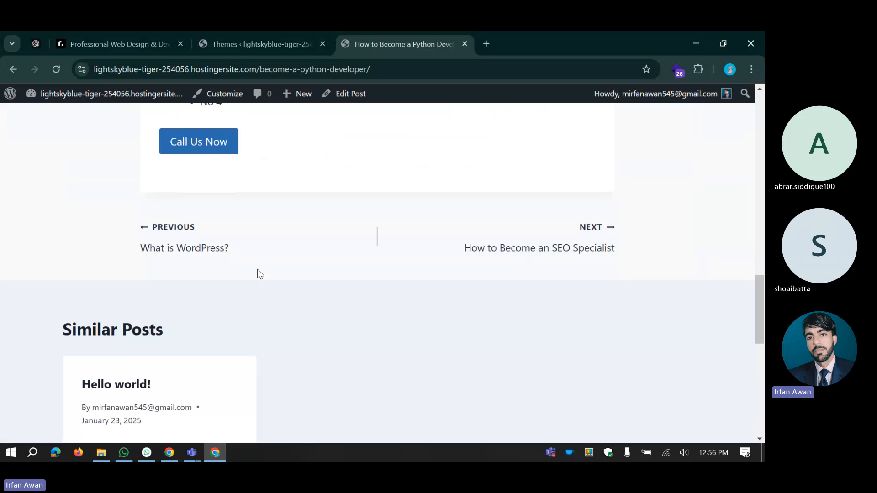
scroll(260, 274, "up", 5)
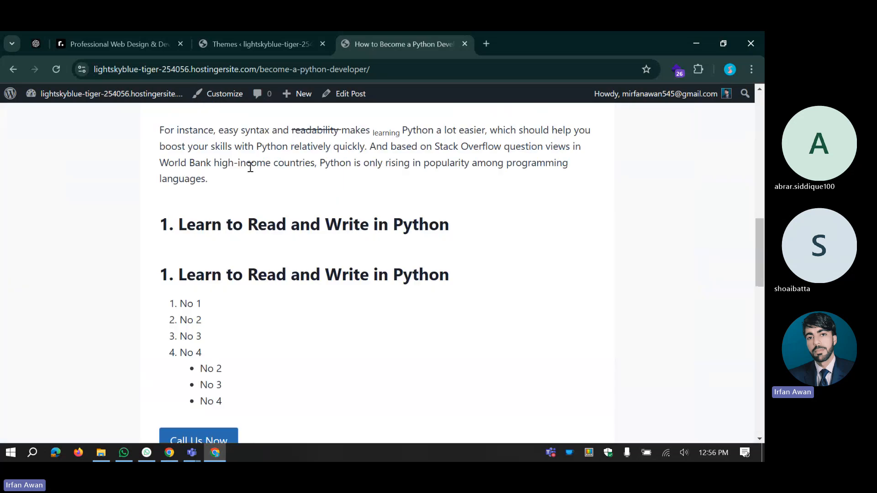
Step: Examine the Python developer post's body text, headings, lists, Call Us Now button, reply form and featured image under Kadence
scroll(251, 177, "up", 3)
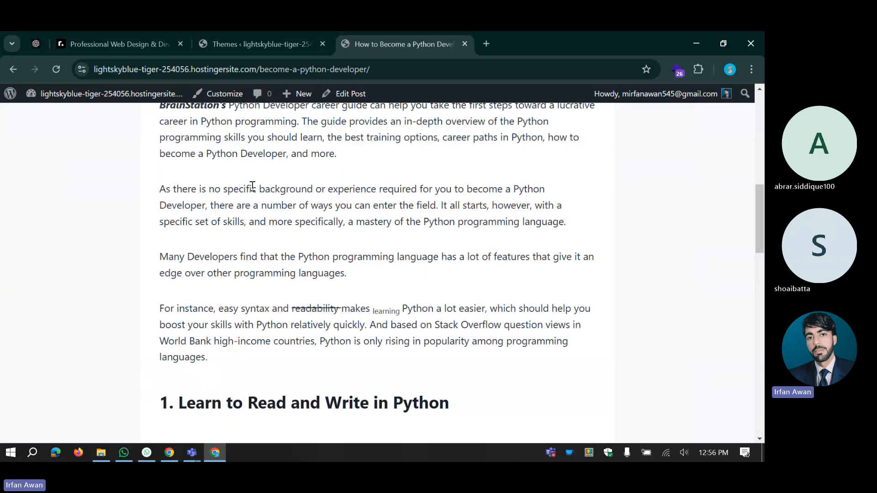
scroll(254, 192, "down", 8)
scroll(257, 194, "up", 6)
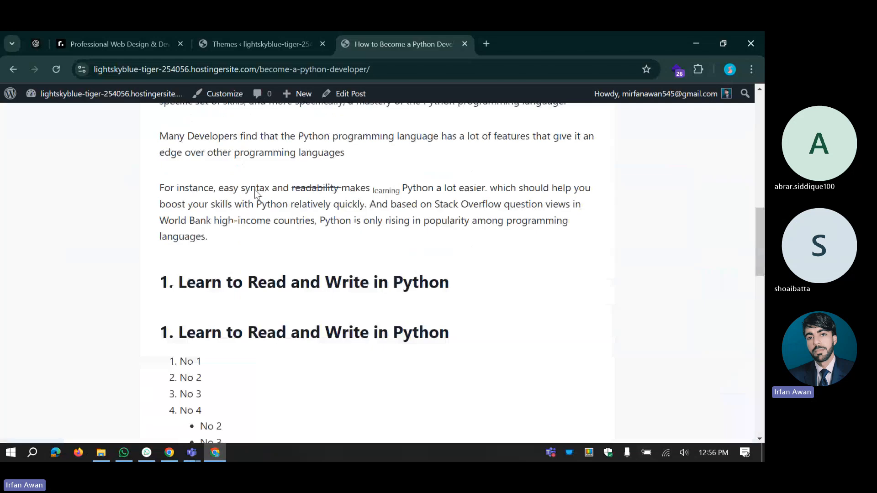
scroll(256, 193, "up", 5)
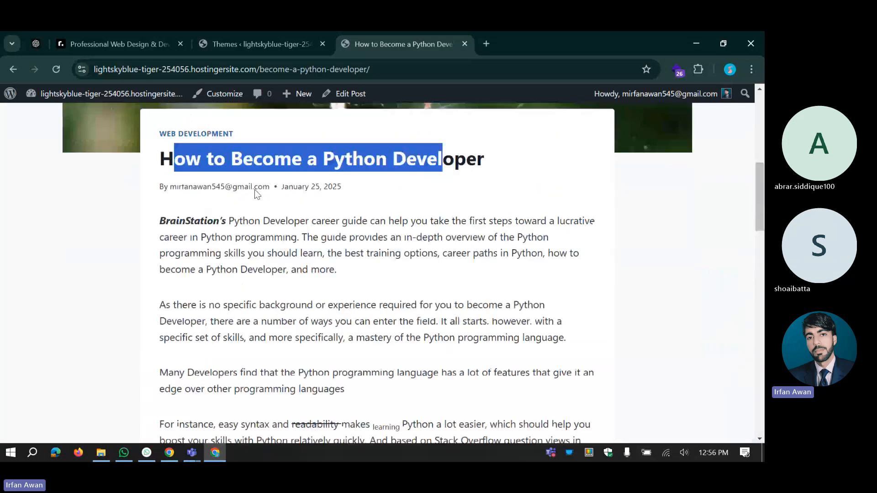
scroll(255, 193, "down", 14)
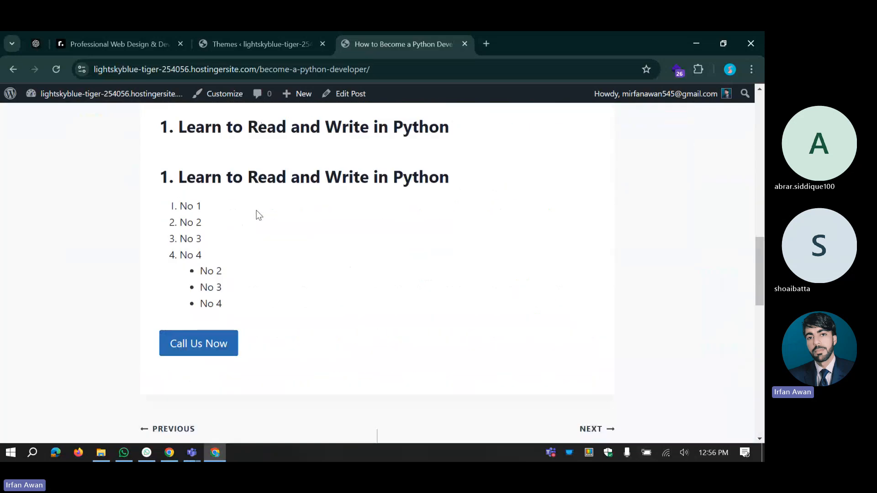
scroll(375, 218, "down", 10)
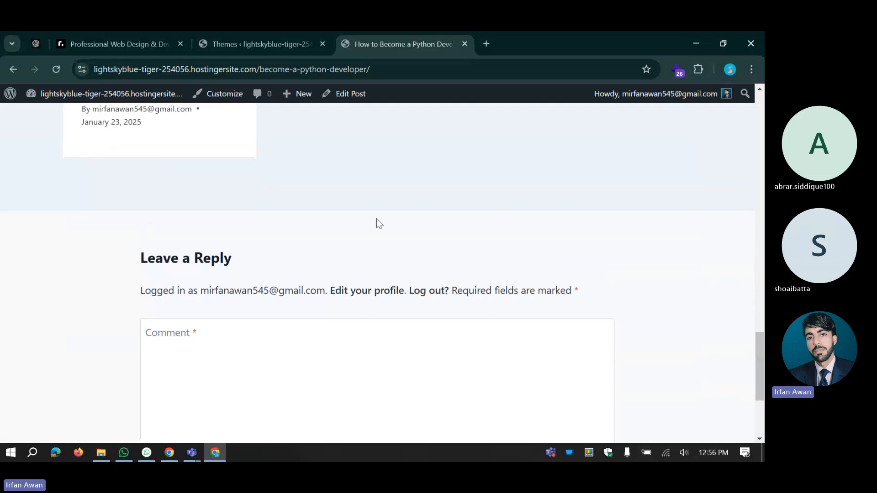
scroll(376, 218, "up", 4)
scroll(377, 217, "up", 8)
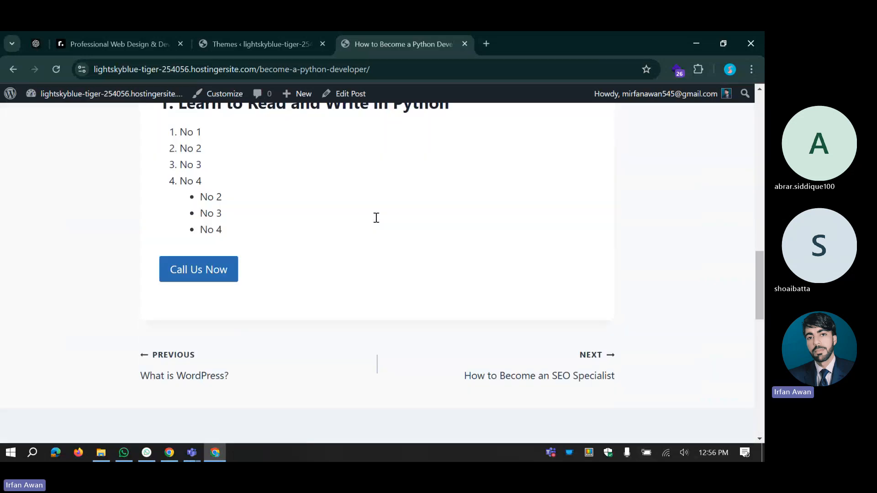
scroll(376, 218, "up", 14)
scroll(359, 251, "up", 9)
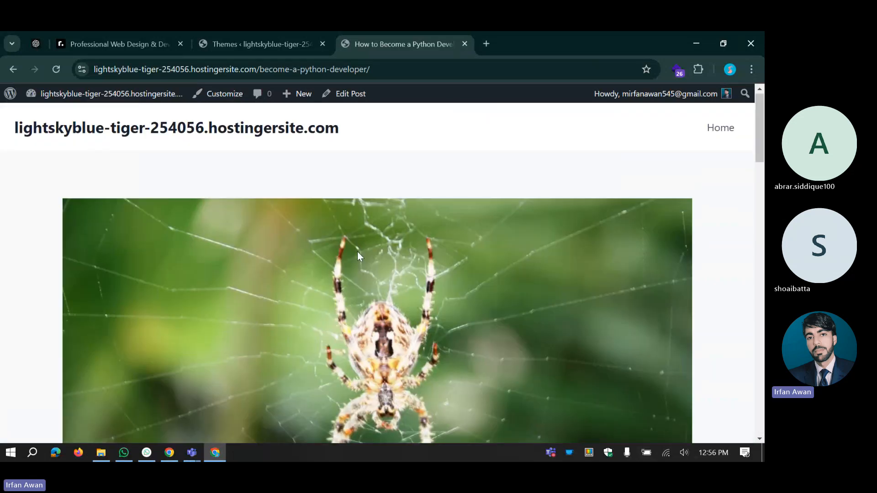
scroll(373, 237, "down", 9)
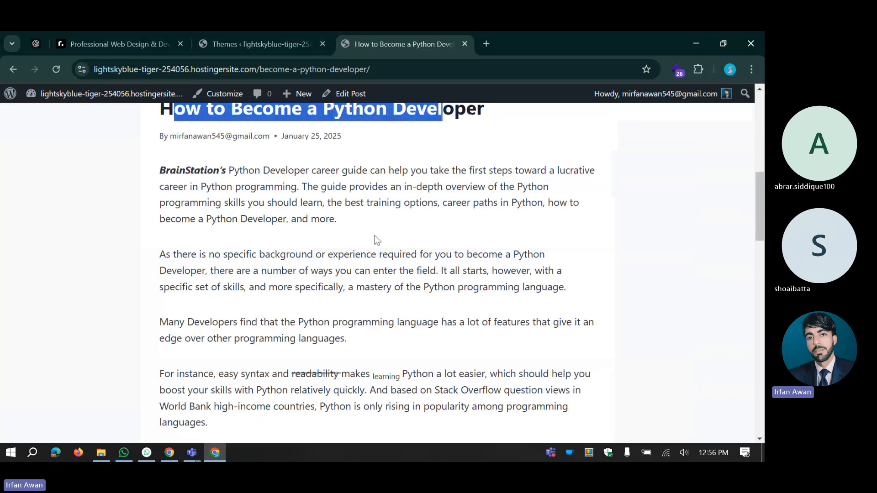
scroll(374, 235, "up", 2)
Step: Return to the installed themes in the WordPress admin and activate the Blocksy theme
left_click(262, 42)
scroll(365, 253, "down", 5)
scroll(347, 254, "up", 3)
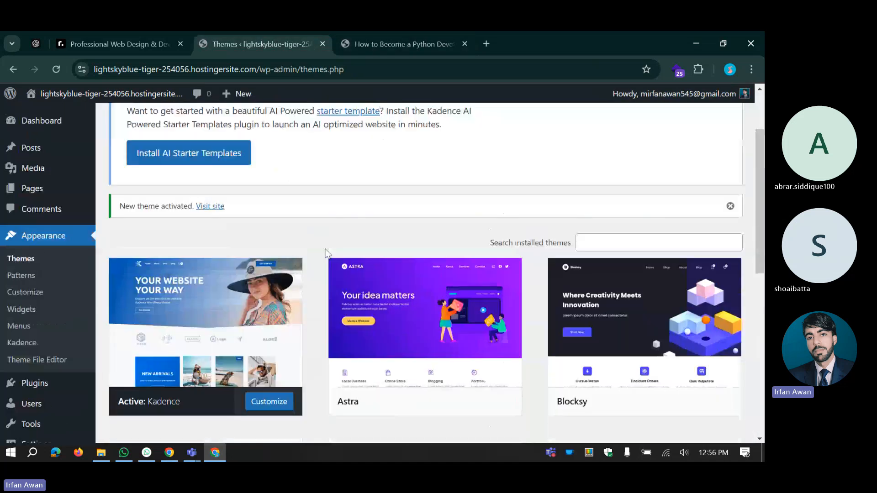
left_click(45, 260)
scroll(392, 250, "down", 1)
scroll(383, 259, "up", 2)
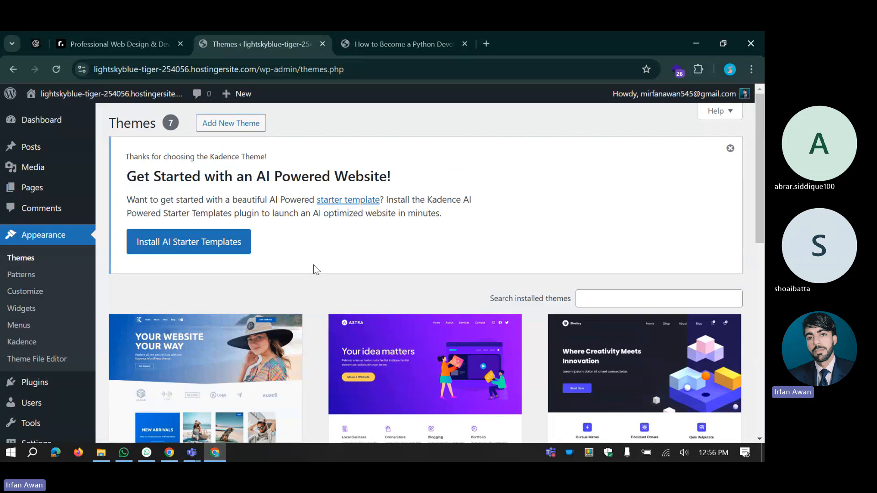
scroll(313, 270, "down", 3)
scroll(312, 267, "down", 5)
scroll(311, 267, "up", 3)
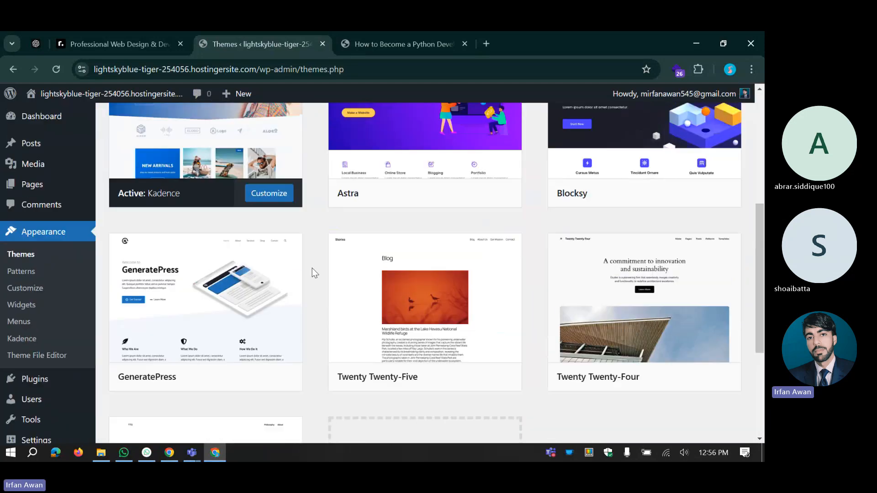
left_click(651, 279)
scroll(487, 299, "down", 3)
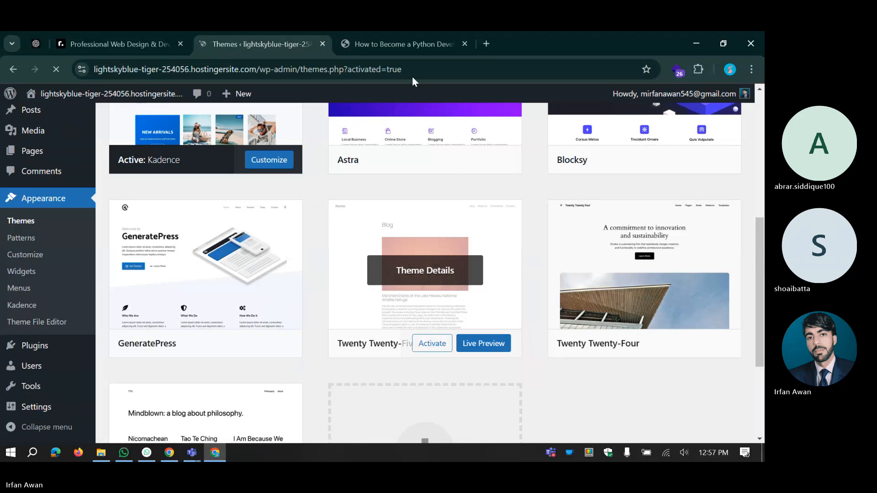
Step: Reload the live How to Become a Python Developer post and look through its whole layout under Blocksy
left_click(404, 42)
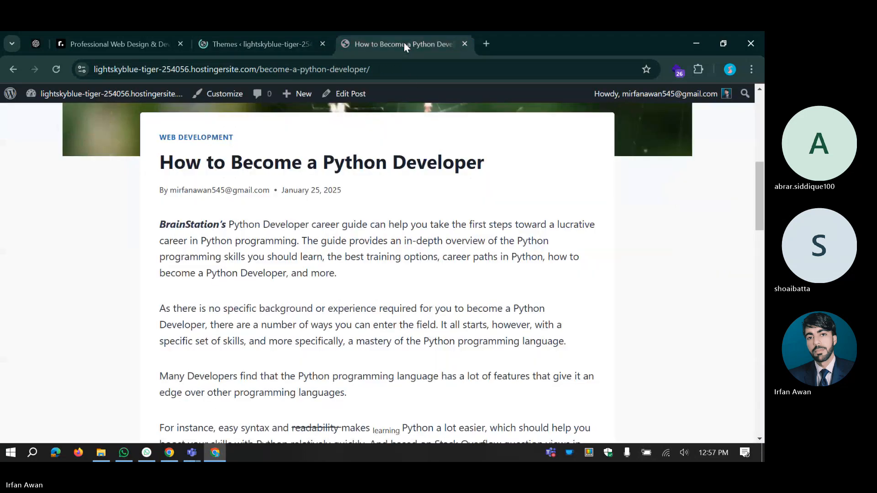
key("ctrl+r")
scroll(146, 158, "up", 6)
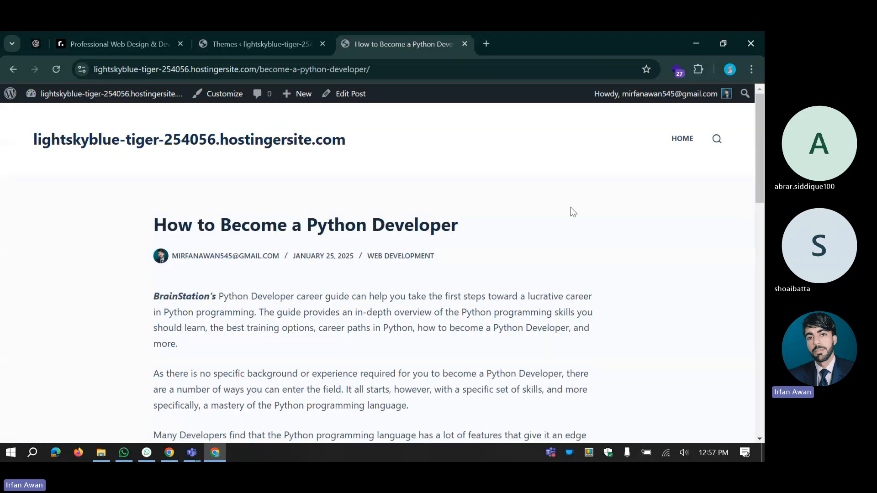
scroll(571, 211, "down", 15)
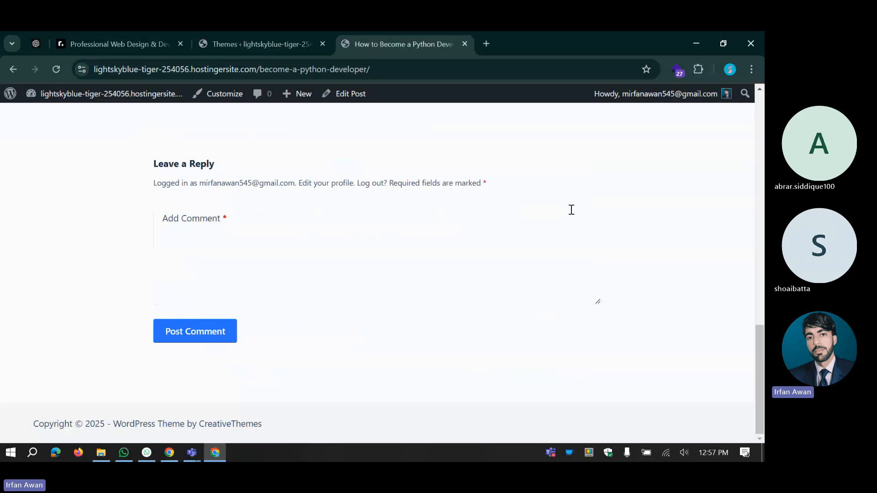
scroll(572, 210, "up", 10)
Step: Go back to the installed themes and activate GeneratePress
left_click(281, 38)
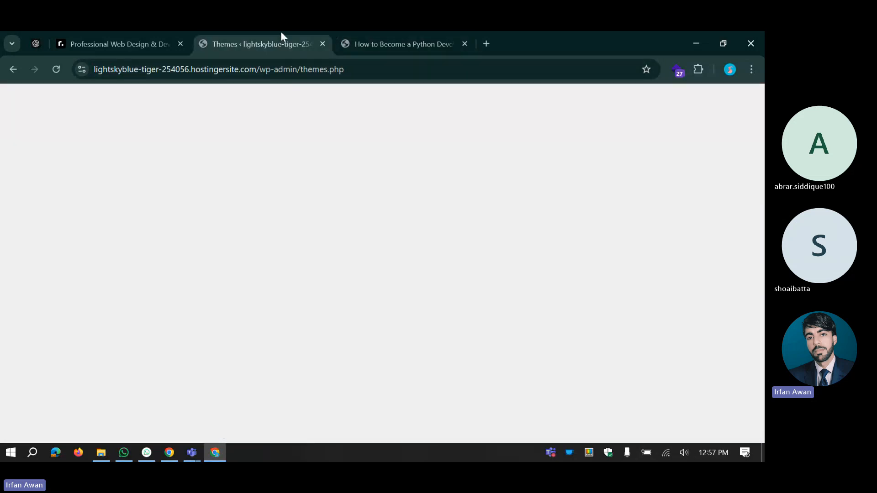
scroll(318, 322, "down", 6)
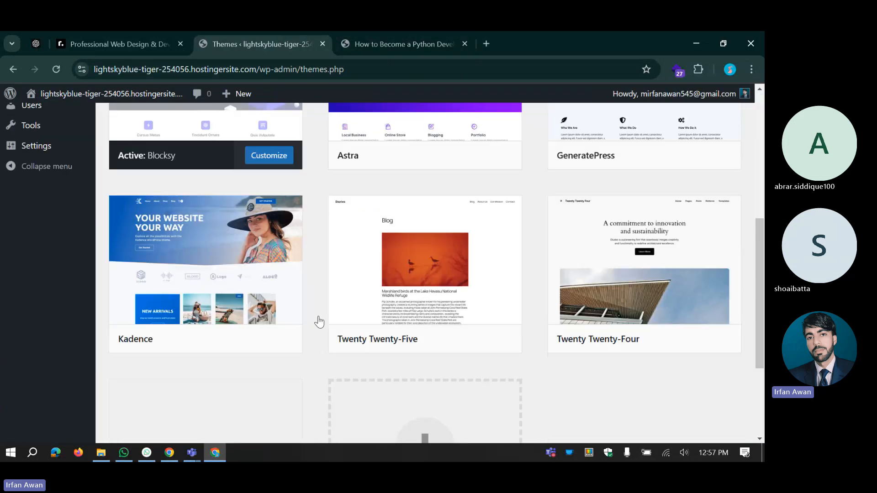
scroll(320, 320, "up", 6)
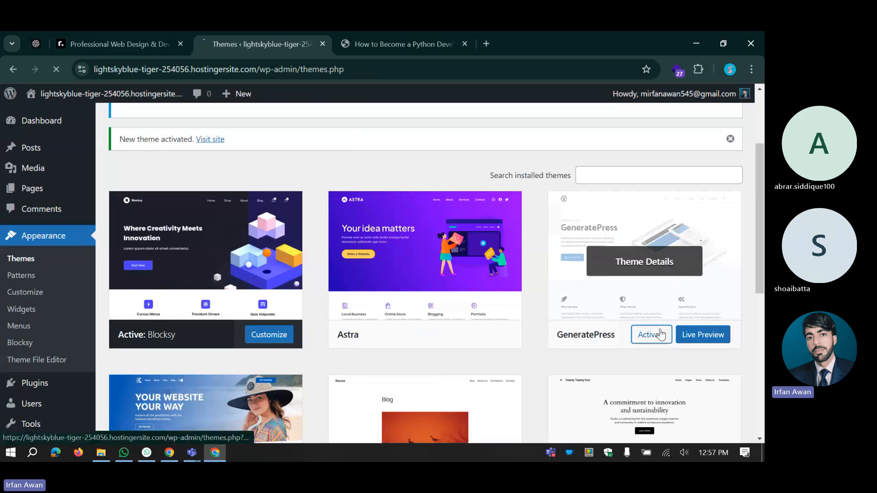
left_click(653, 334)
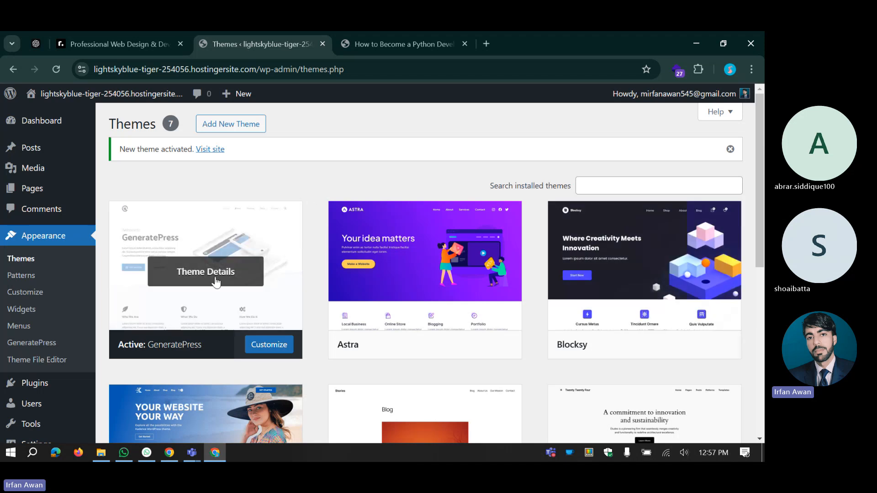
Step: Reload the live Python developer post under GeneratePress, and look over the installed themes in the admin again
left_click(390, 34)
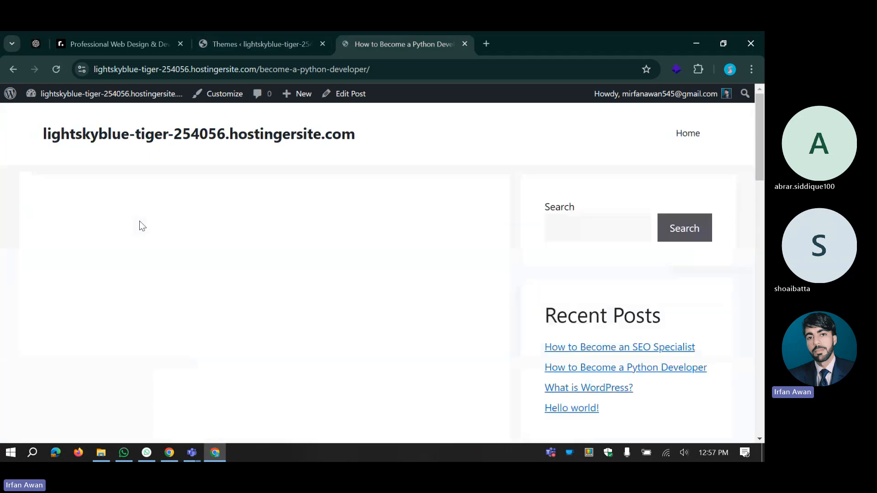
left_click(252, 42)
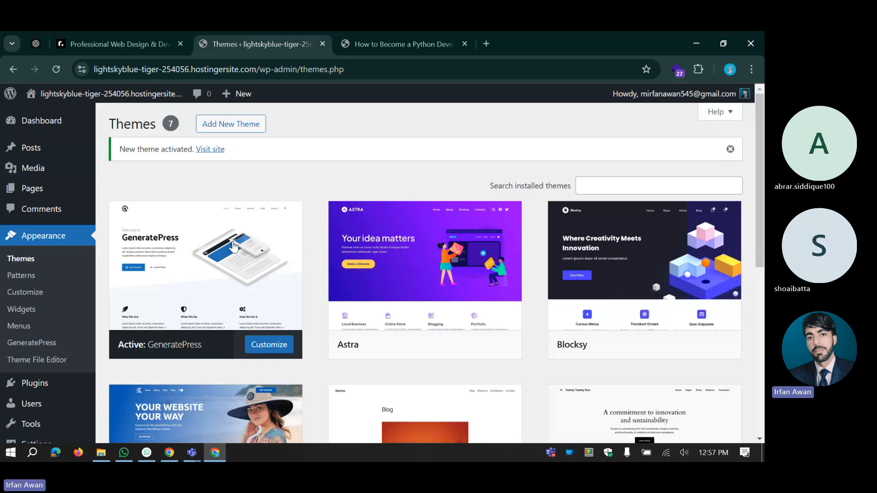
scroll(313, 236, "down", 1)
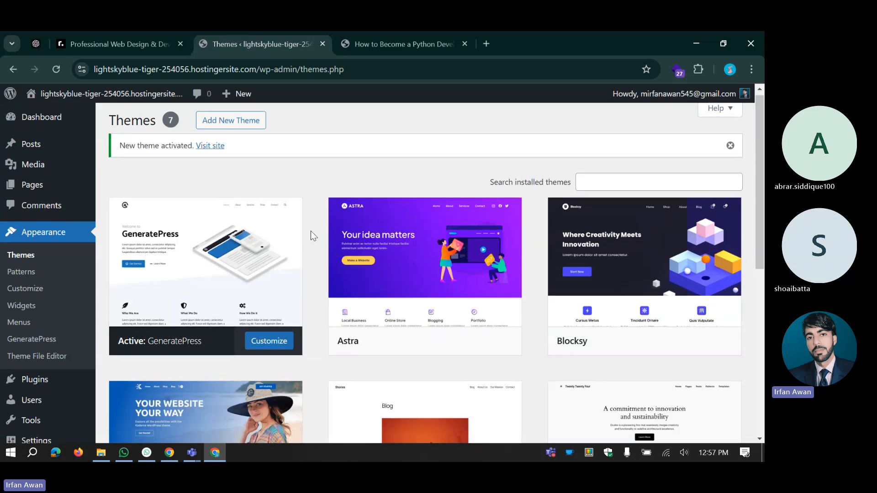
scroll(310, 231, "down", 5)
scroll(311, 231, "up", 5)
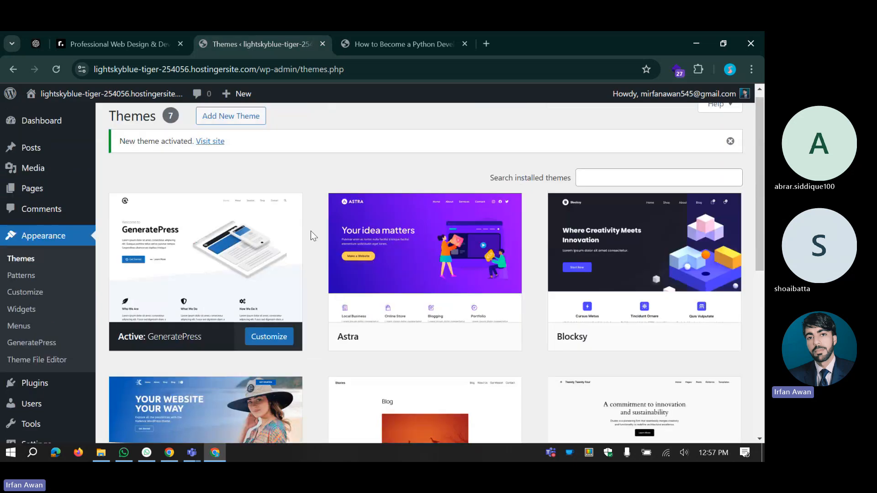
scroll(311, 231, "up", 1)
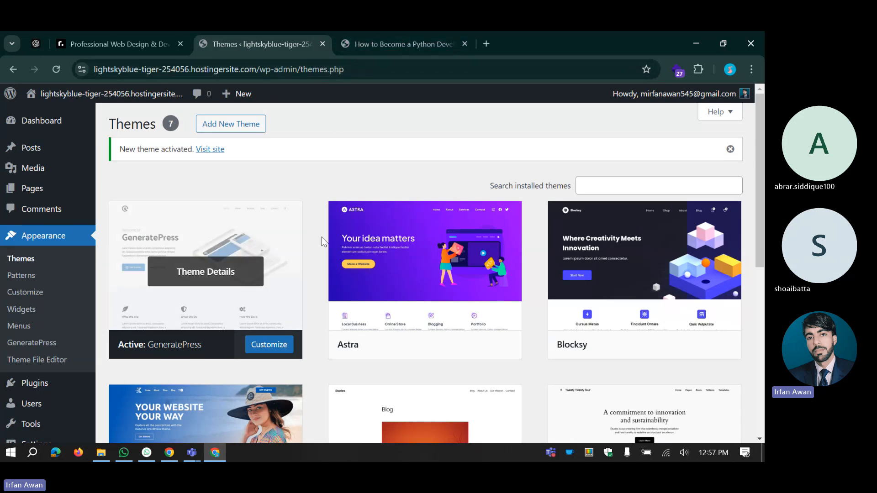
Step: Examine the live Python developer post's featured image, title, text and comment section under GeneratePress
left_click(373, 44)
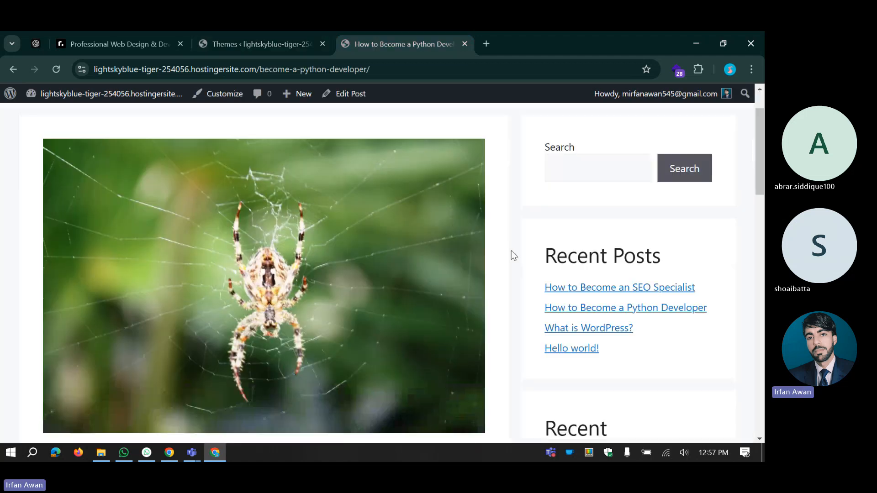
scroll(461, 220, "down", 5)
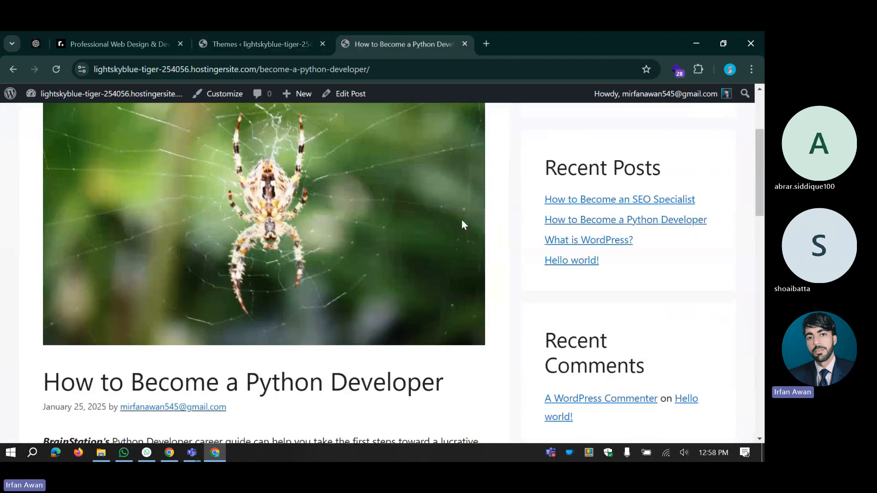
scroll(238, 273, "down", 10)
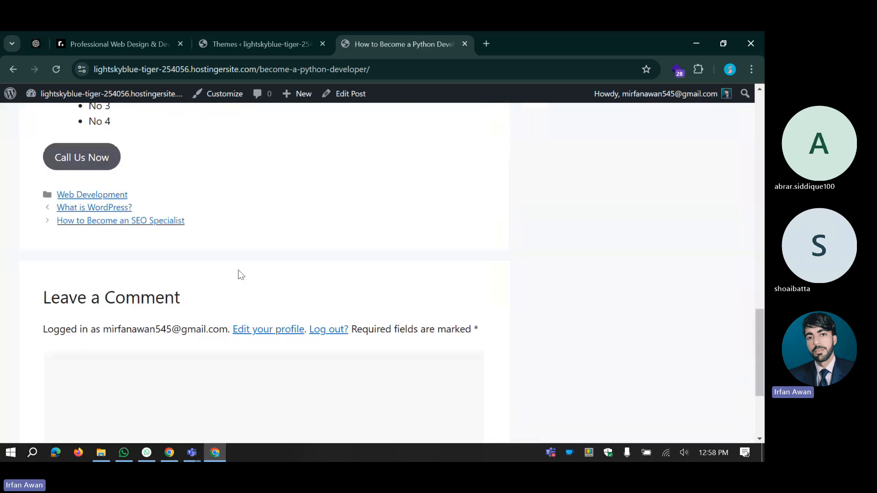
scroll(542, 278, "up", 4)
scroll(541, 278, "up", 11)
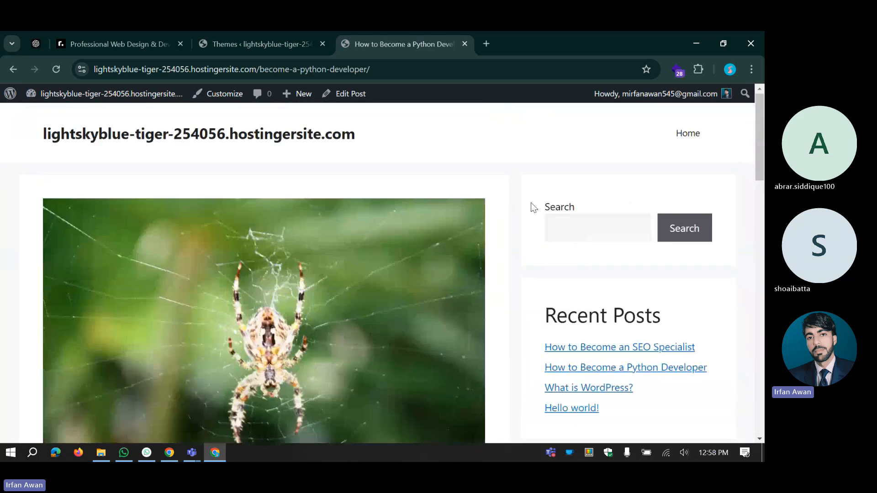
Step: Examine the Search and Recent Posts widgets in the post's sidebar under GeneratePress
left_click_drag(519, 172, 717, 305)
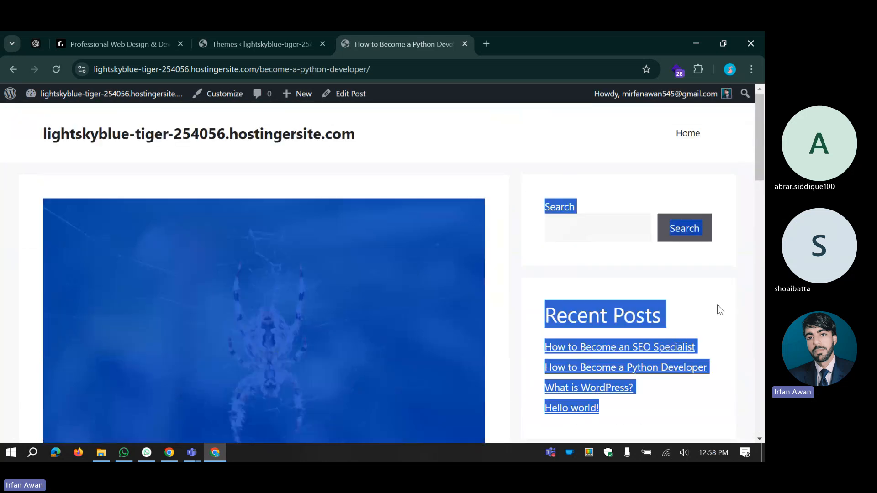
left_click(718, 307)
left_click(562, 236)
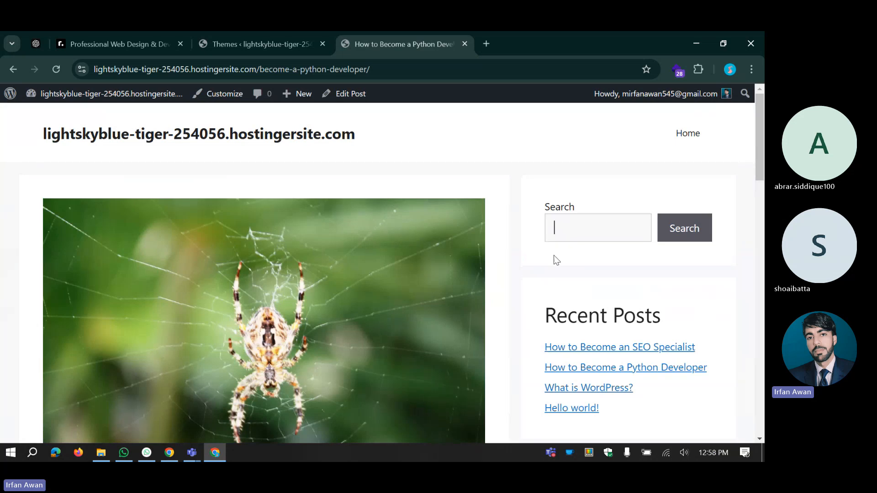
scroll(615, 209, "down", 3)
left_click_drag(556, 198, 667, 194)
left_click(668, 195)
scroll(676, 259, "down", 3)
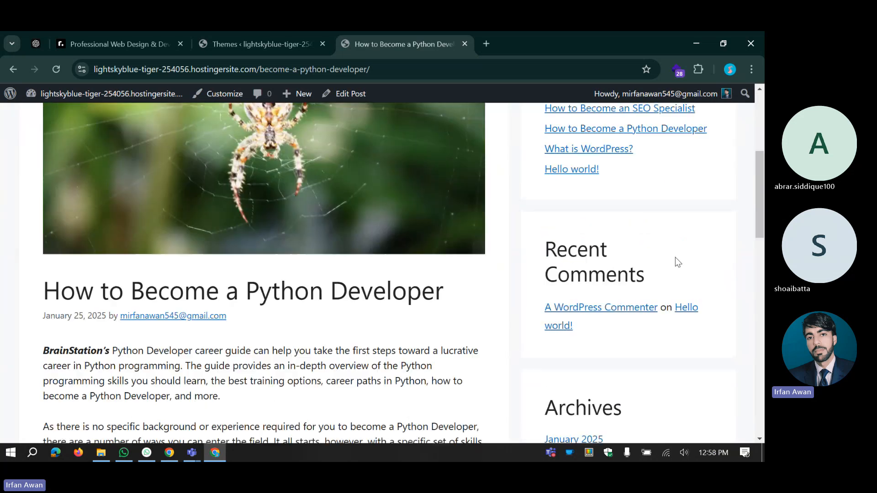
Step: Examine the sidebar's Recent Comments, Archives and Categories widgets, and the comment form below the post
left_click_drag(556, 251, 597, 338)
scroll(597, 338, "down", 2)
left_click_drag(546, 290, 645, 285)
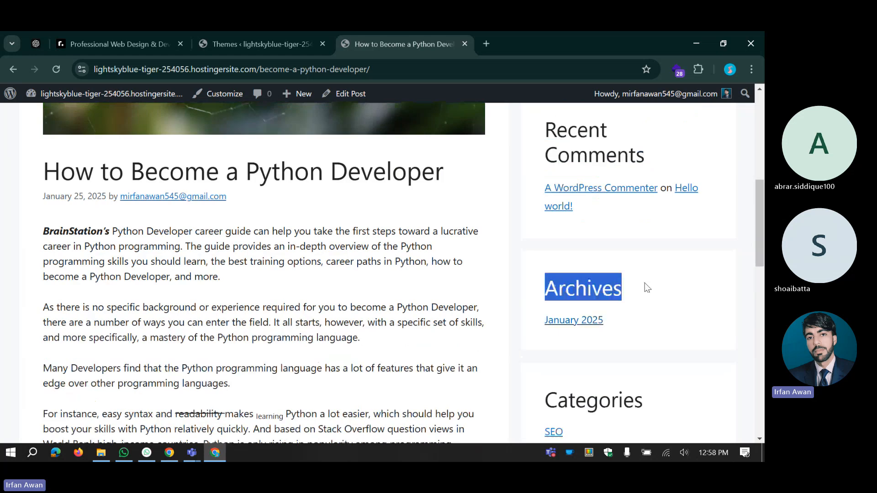
left_click(649, 283)
scroll(649, 283, "down", 3)
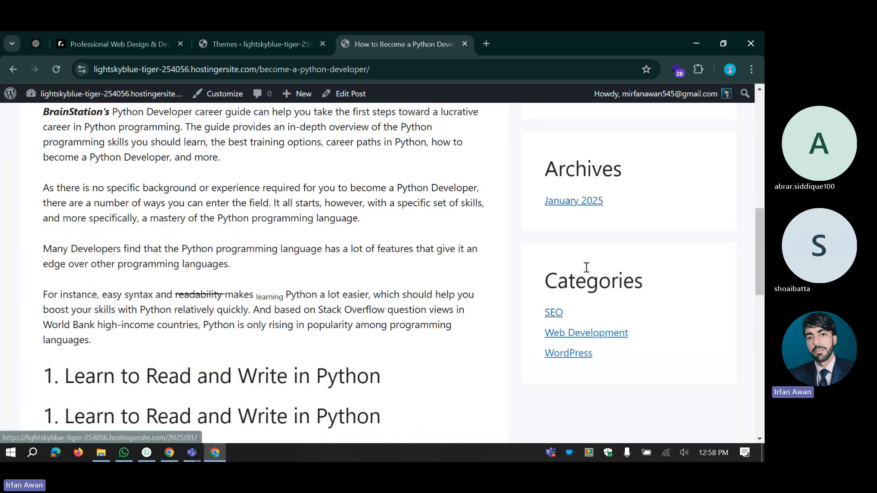
left_click_drag(557, 281, 642, 284)
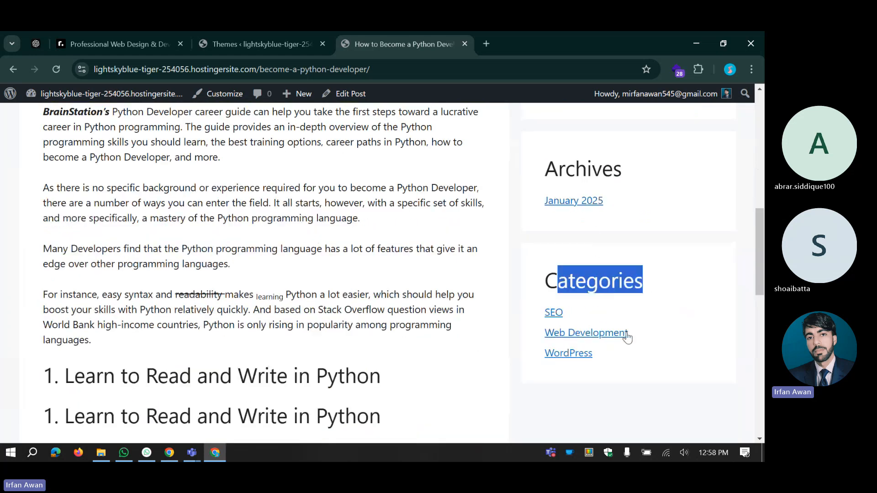
scroll(495, 284, "down", 10)
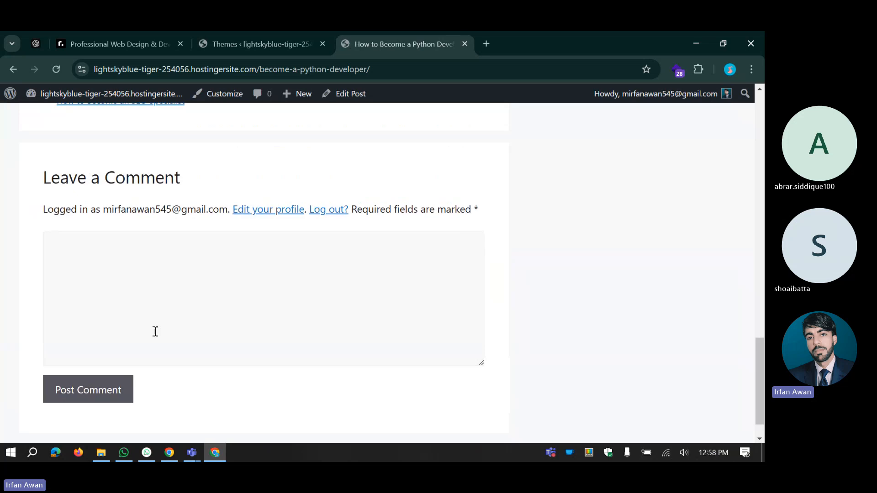
Step: Examine the footer credit below the comment form, then the Python developer post's content back up to its header under GeneratePress
scroll(261, 352, "down", 1)
left_click_drag(251, 433, 534, 426)
left_click(542, 308)
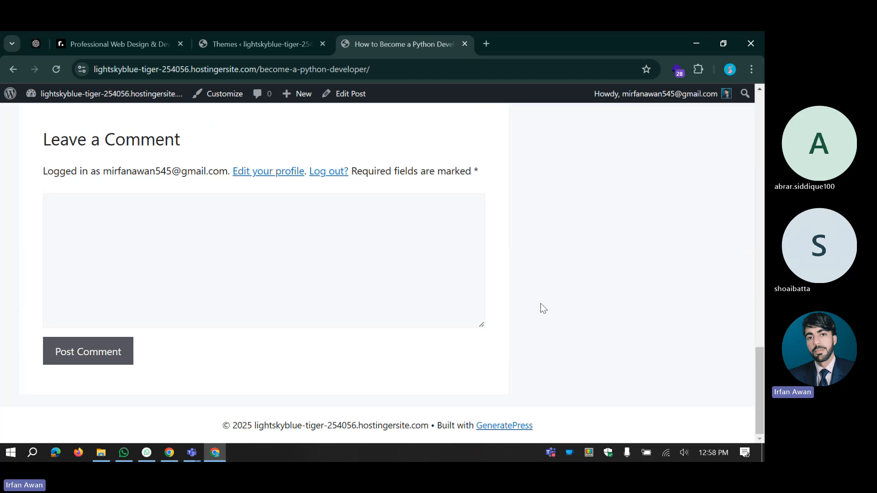
scroll(541, 305, "up", 1)
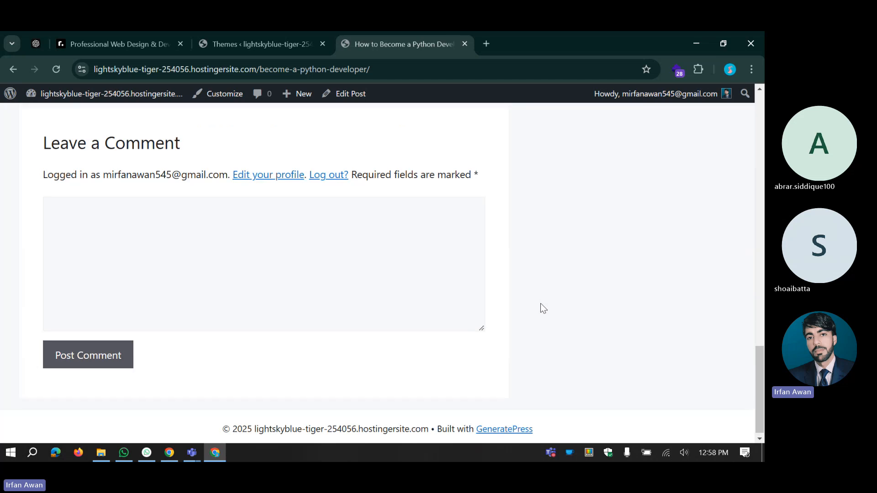
scroll(540, 297, "up", 5)
scroll(539, 291, "up", 3)
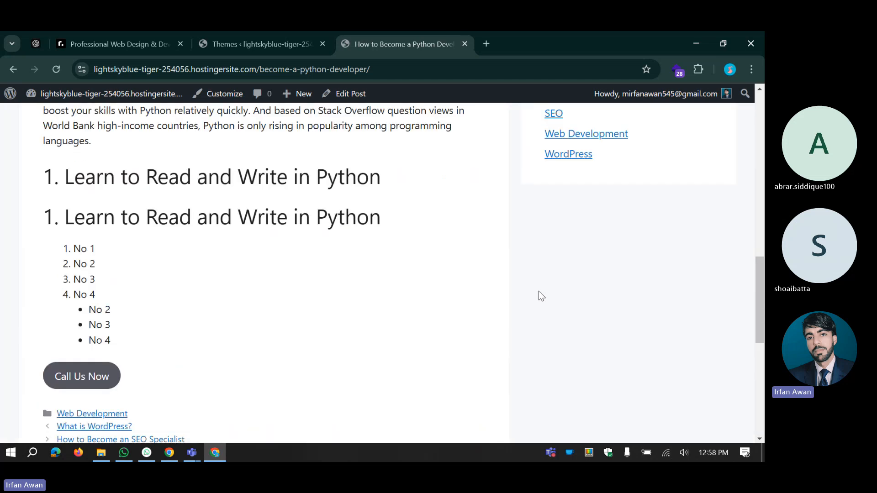
scroll(539, 291, "up", 2)
scroll(520, 262, "up", 7)
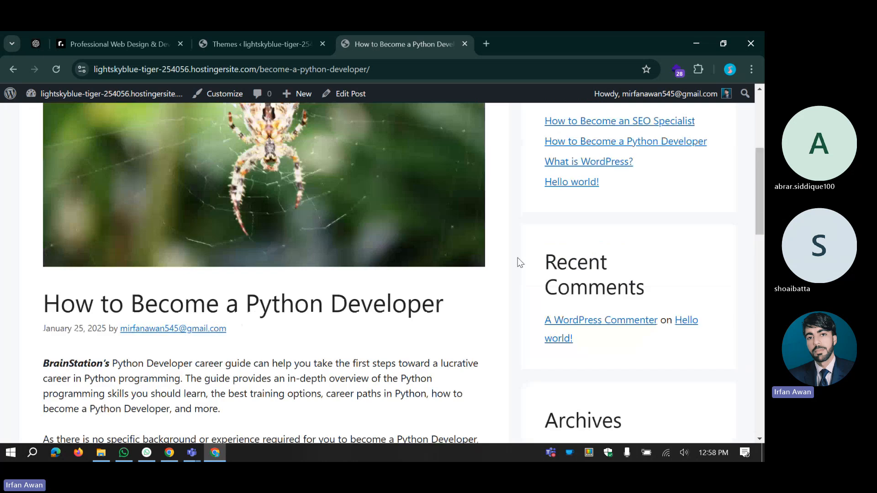
scroll(520, 262, "up", 5)
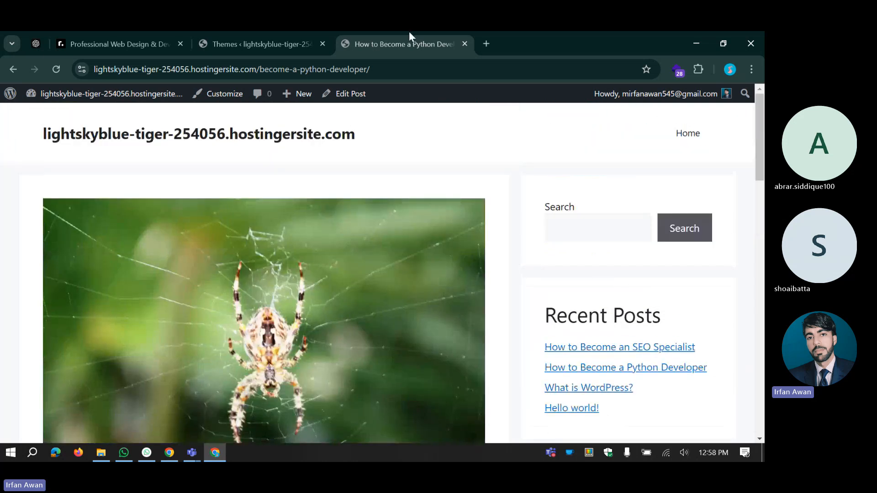
Step: Install the Hello Elementor theme from the popular themes in the WordPress admin and activate it
left_click(290, 45)
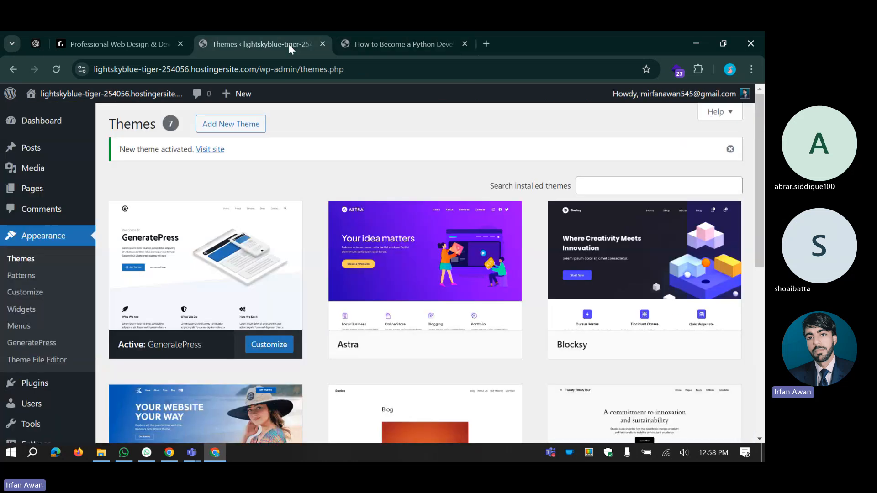
scroll(321, 234, "down", 5)
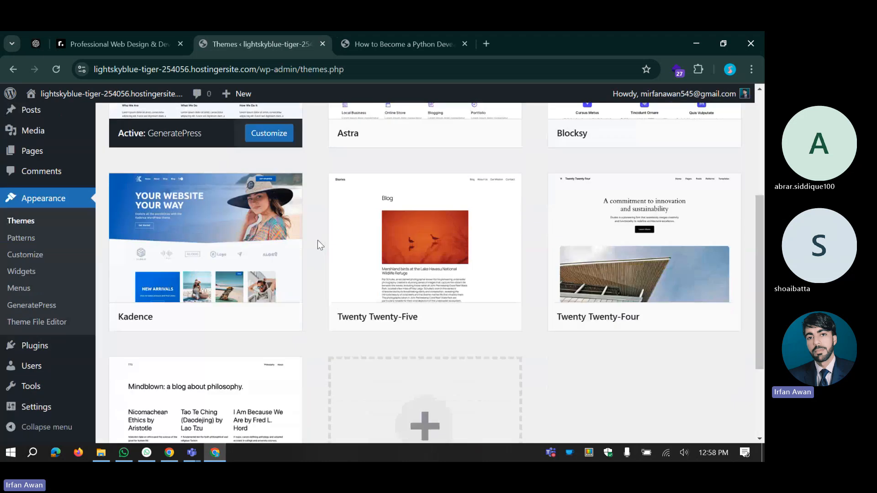
scroll(317, 240, "up", 5)
left_click(231, 123)
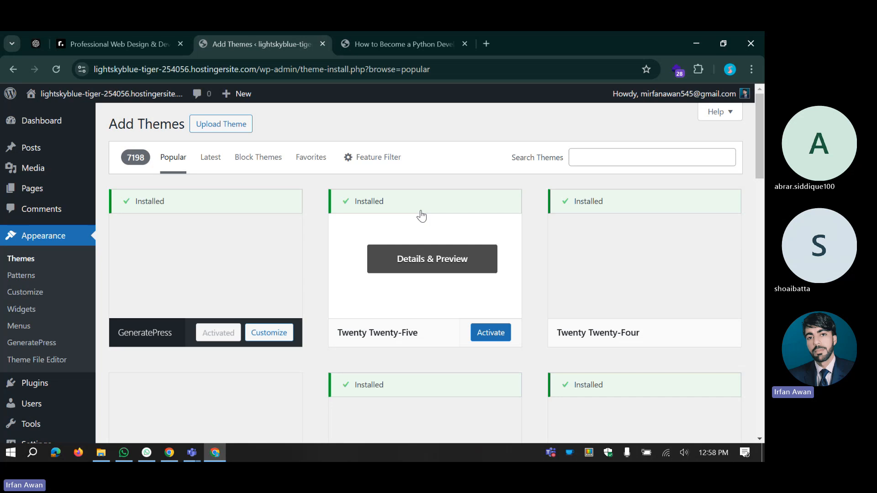
scroll(325, 305, "down", 4)
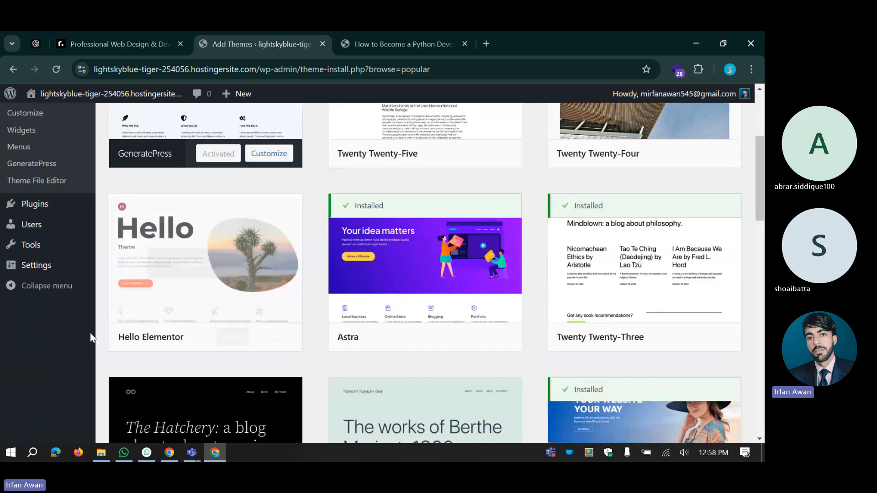
left_click_drag(106, 338, 183, 339)
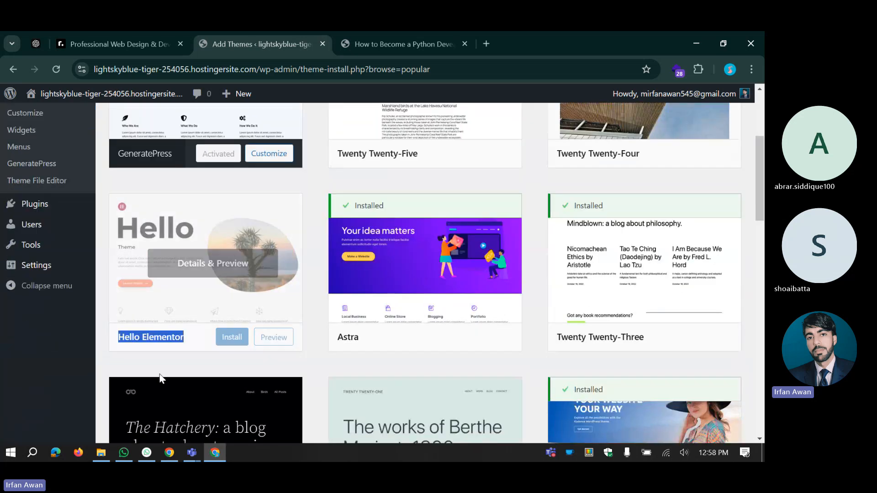
left_click(159, 374)
left_click(224, 337)
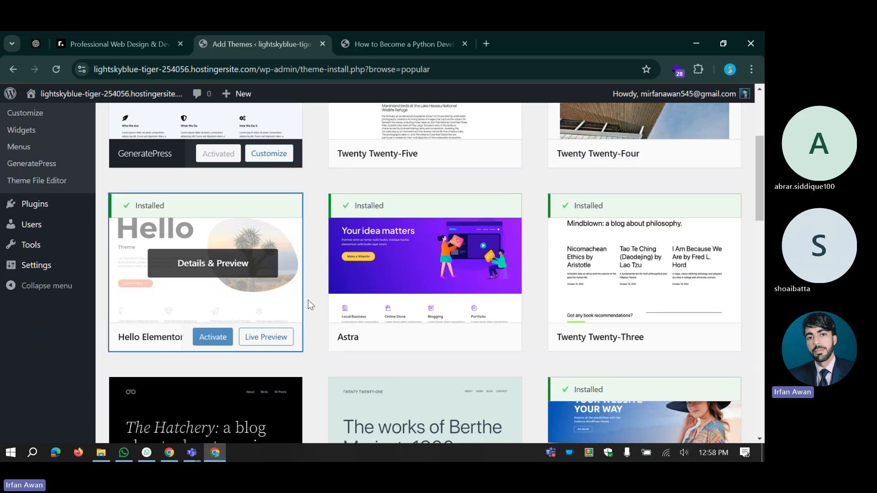
left_click(212, 337)
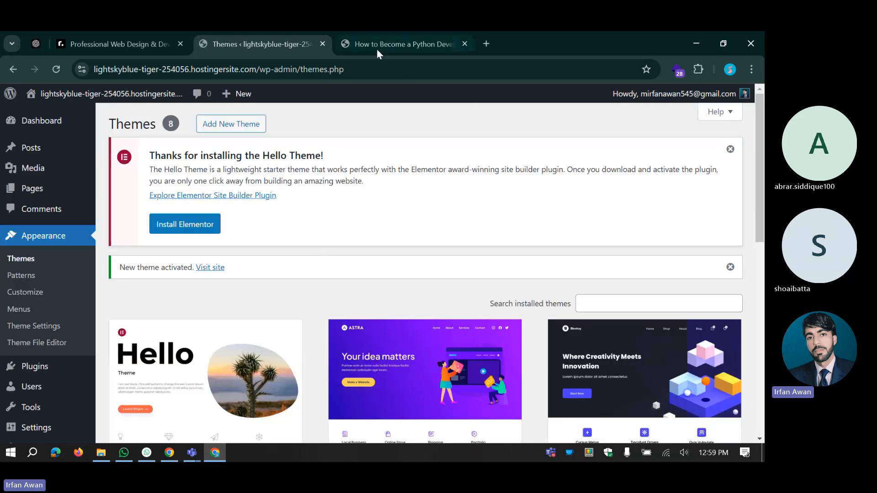
Step: Reload the live Python developer post under Hello Elementor and examine its title, text, lists and reply form
left_click(377, 48)
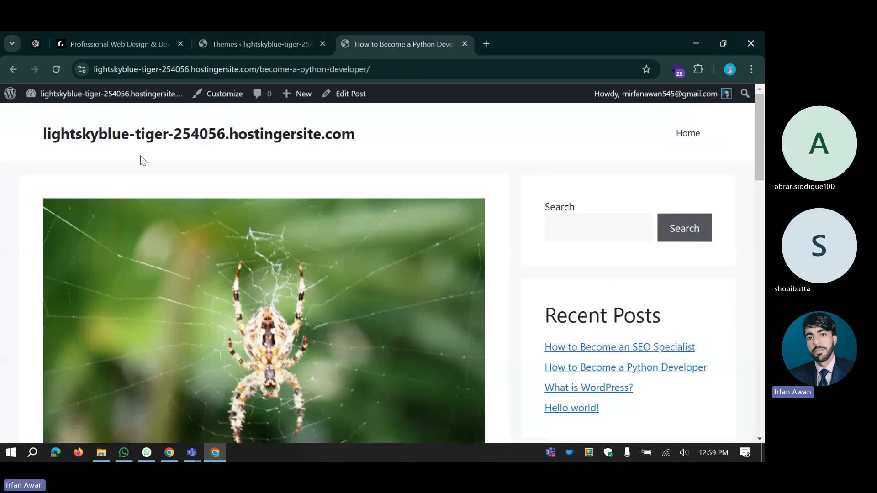
left_click(57, 70)
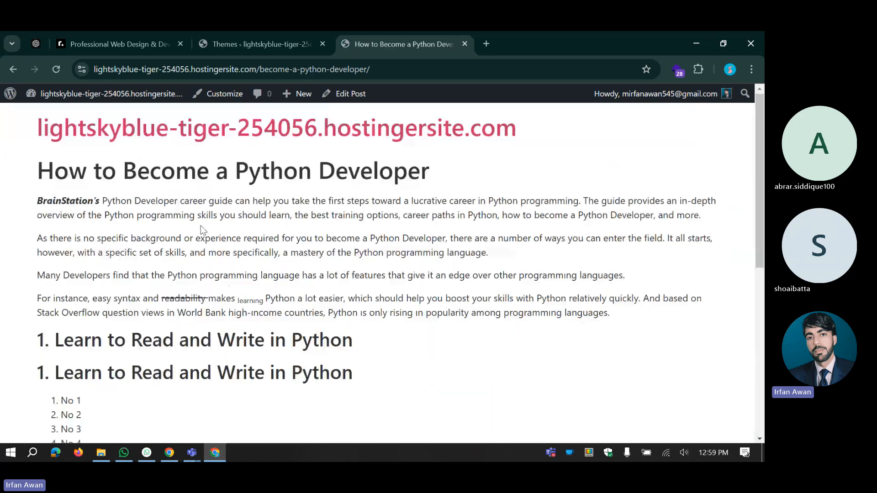
scroll(200, 268, "down", 6)
scroll(200, 268, "up", 6)
scroll(200, 269, "down", 5)
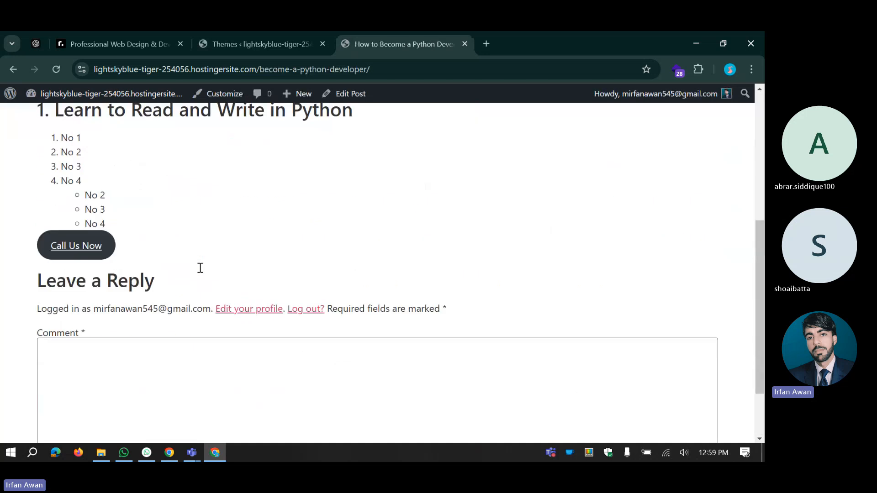
scroll(199, 266, "up", 5)
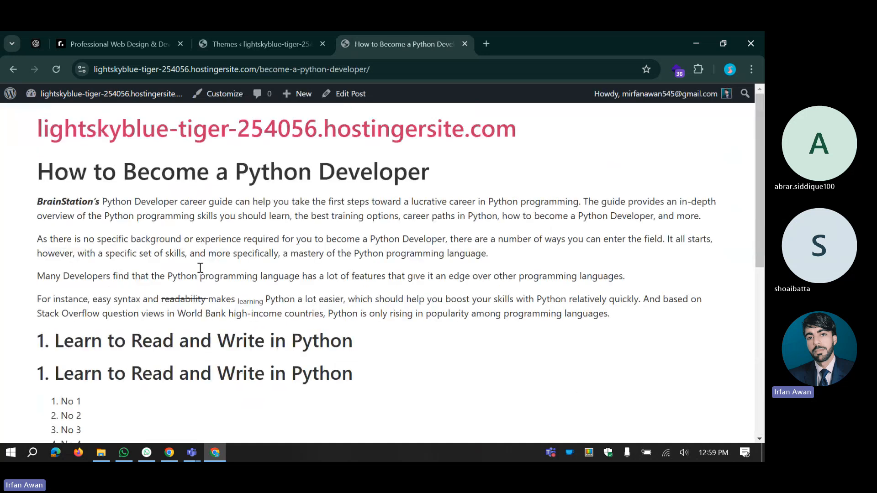
Step: Open the live site's home page under Hello Elementor and examine its list of archived posts and featured images
key("F5")
scroll(46, 167, "down", 1)
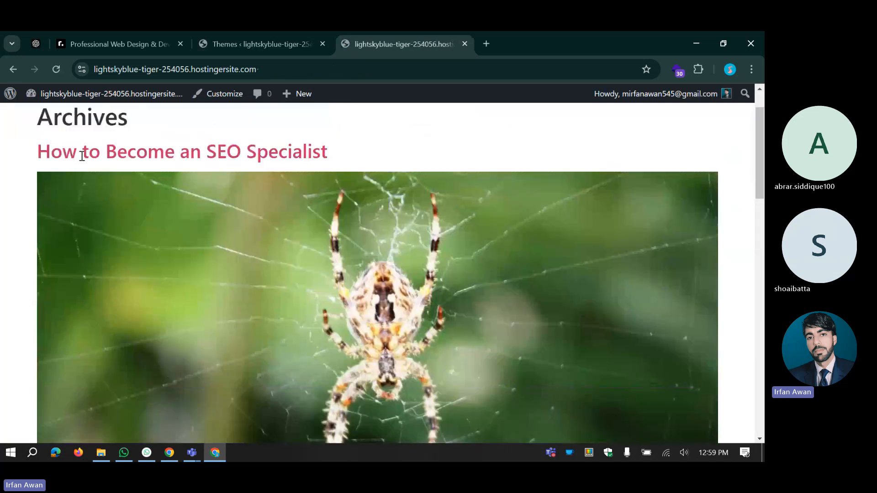
scroll(48, 163, "up", 1)
scroll(90, 188, "down", 8)
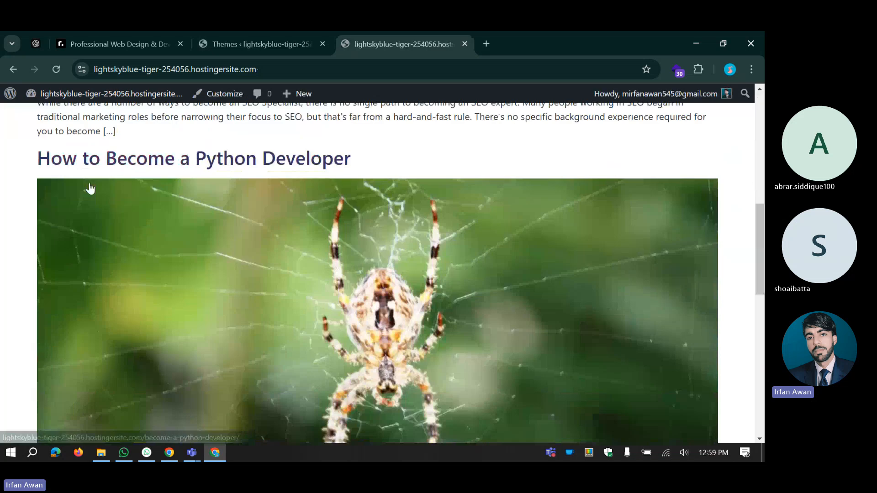
scroll(90, 188, "down", 8)
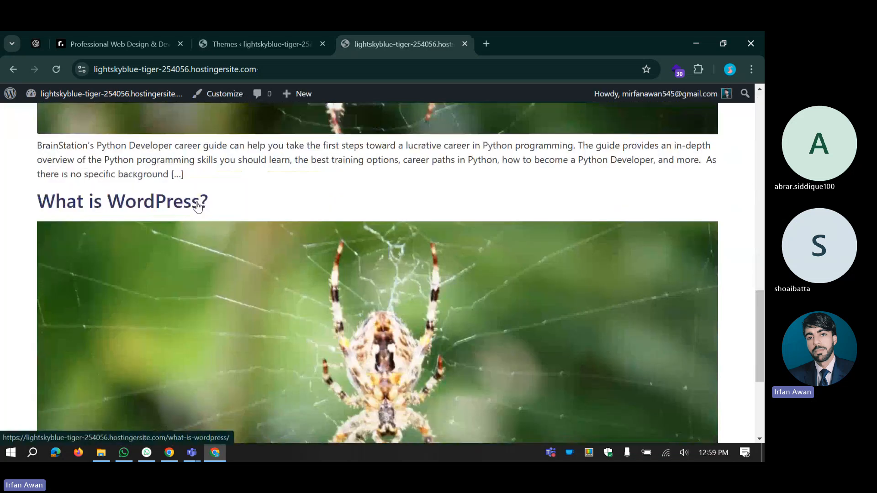
scroll(286, 389, "down", 4)
scroll(327, 274, "up", 8)
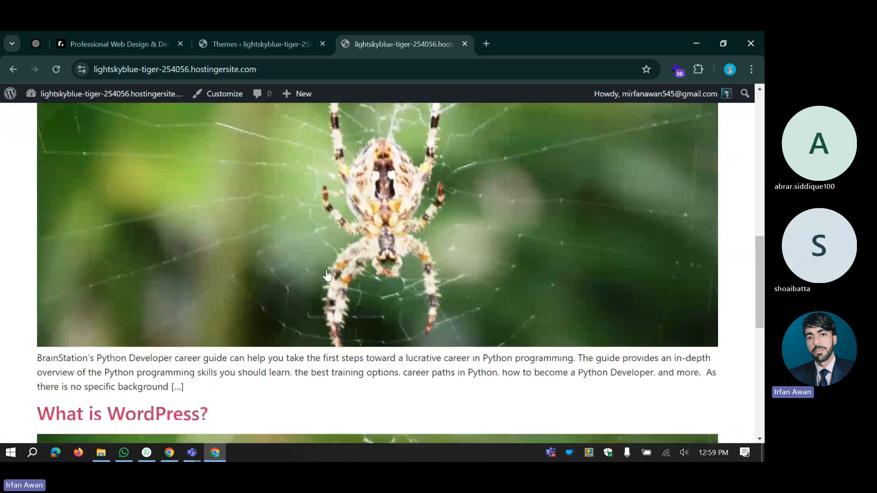
scroll(327, 274, "up", 8)
scroll(327, 273, "up", 4)
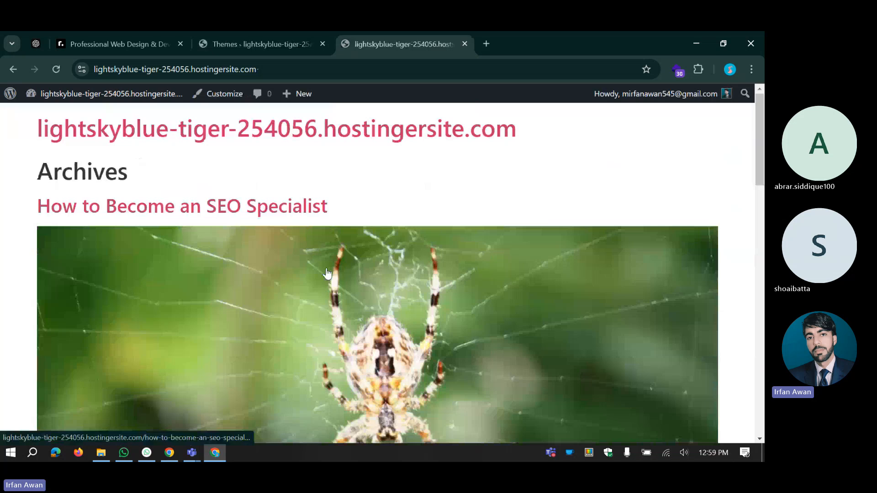
Step: Open the "How to Become an SEO Specialist" post from the home page and examine its layout and reply form
left_click(217, 206)
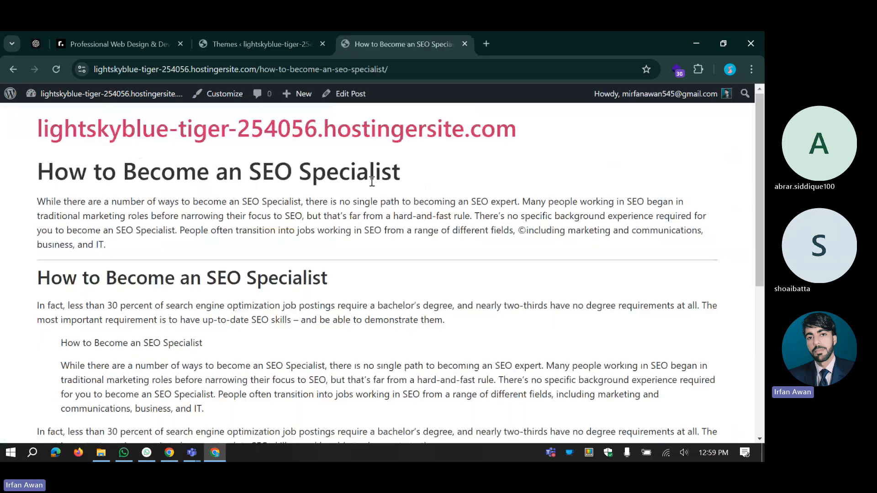
scroll(372, 179, "down", 1)
scroll(371, 171, "down", 6)
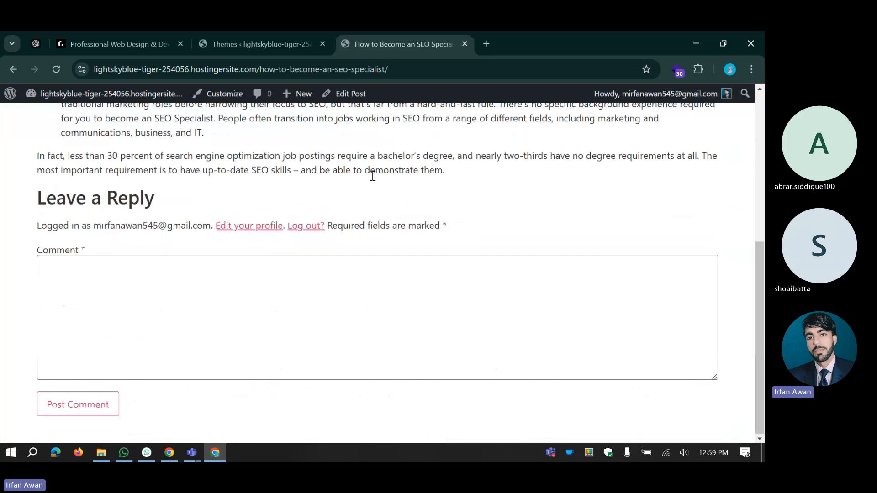
scroll(179, 308, "up", 6)
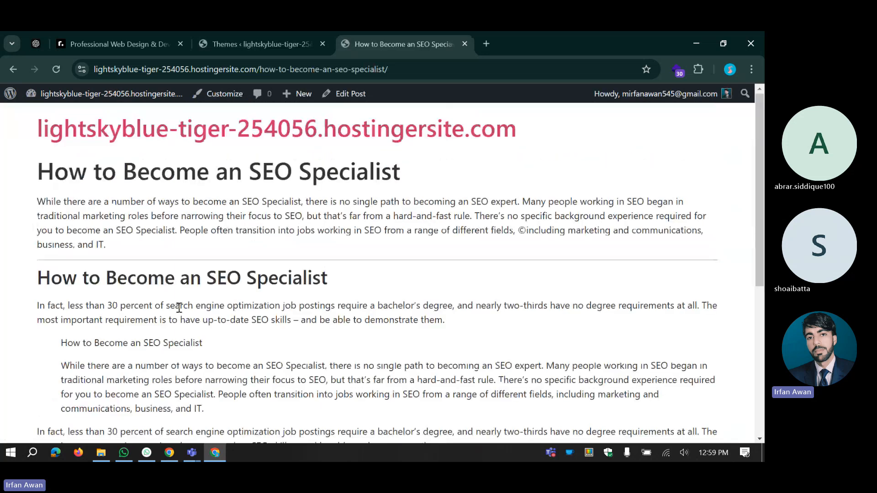
scroll(180, 309, "down", 6)
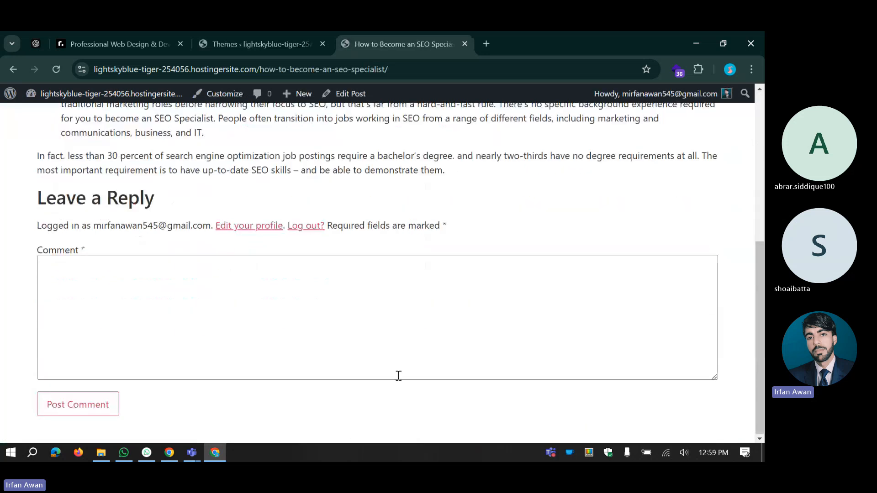
scroll(398, 376, "up", 6)
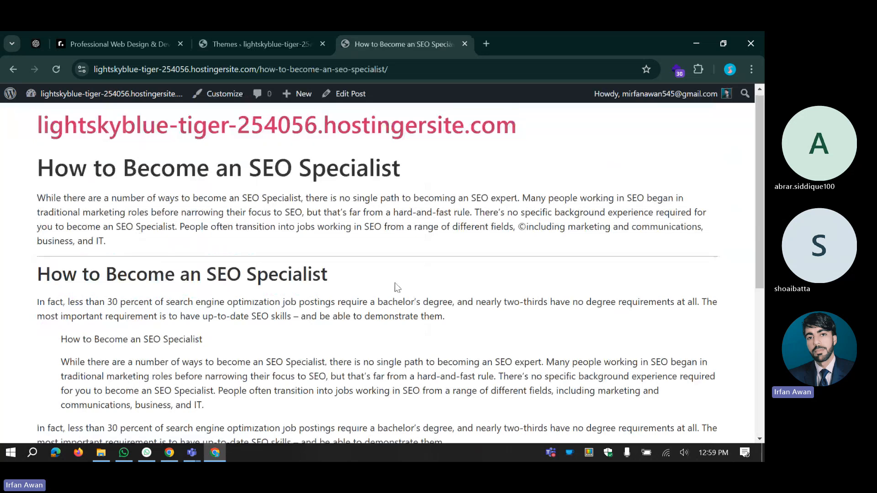
scroll(398, 288, "down", 6)
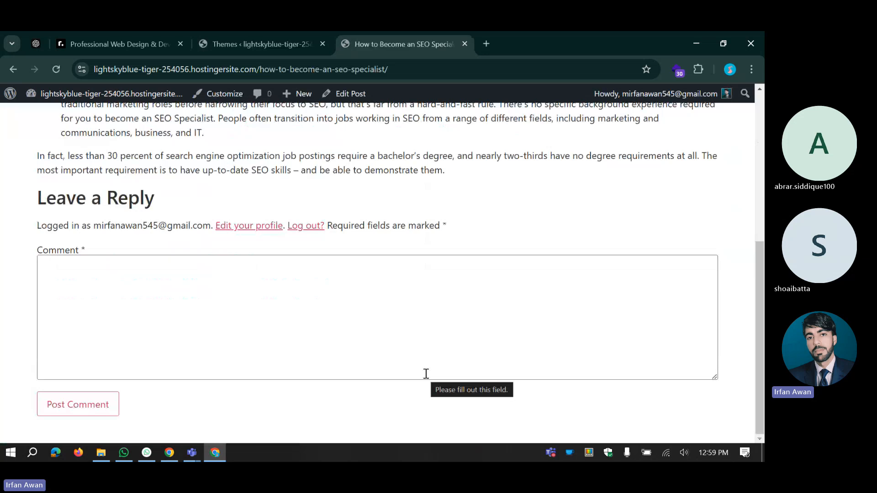
scroll(426, 374, "up", 5)
Step: Activate the Astra theme from the installed themes in place of Hello Elementor
left_click(275, 53)
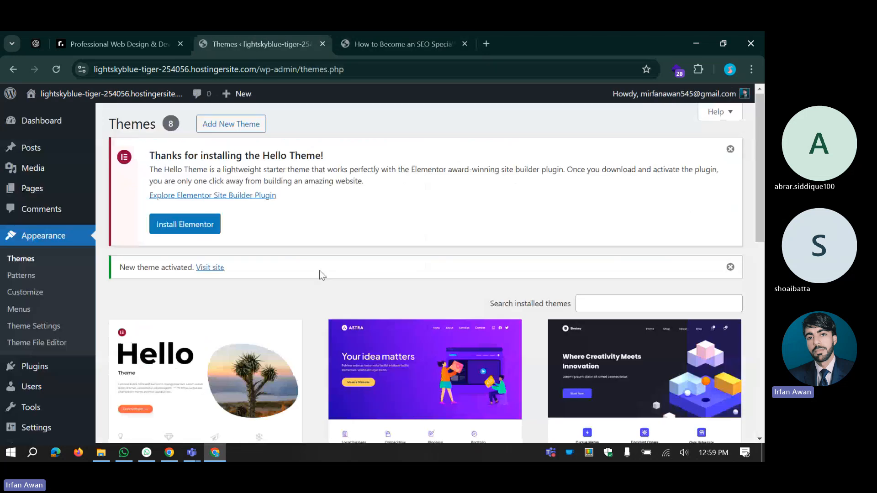
scroll(327, 310, "down", 3)
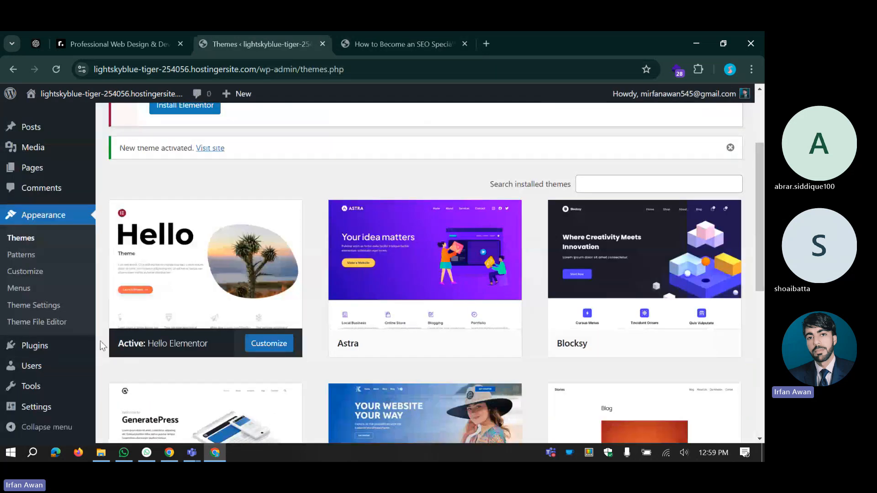
left_click_drag(100, 340, 196, 343)
left_click(419, 340)
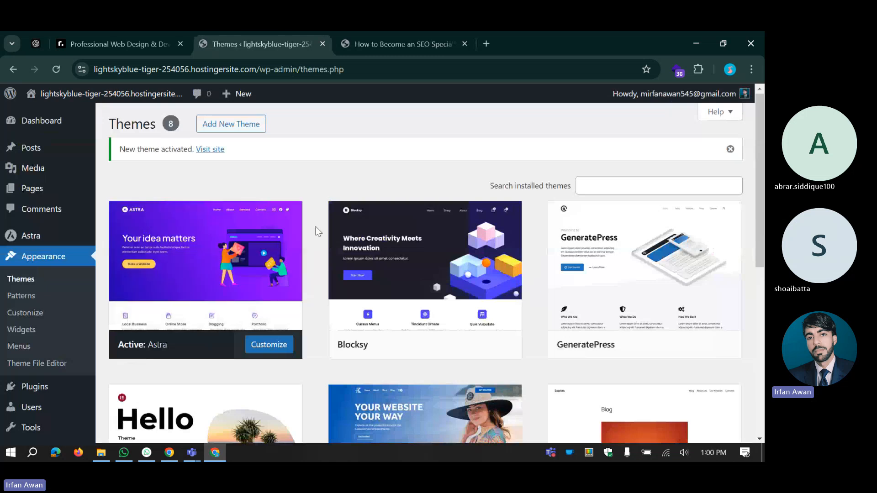
Step: Look over the installed themes, and reload the live SEO specialist post under Astra
scroll(315, 231, "down", 2)
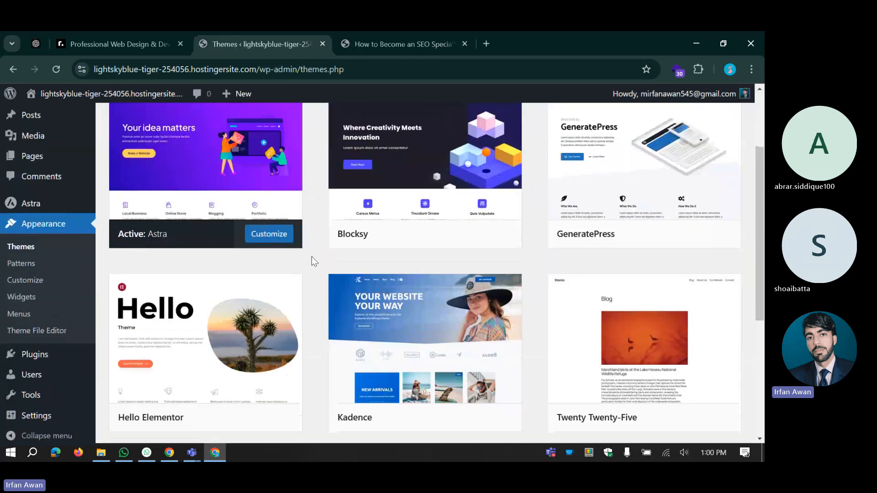
scroll(312, 256, "up", 1)
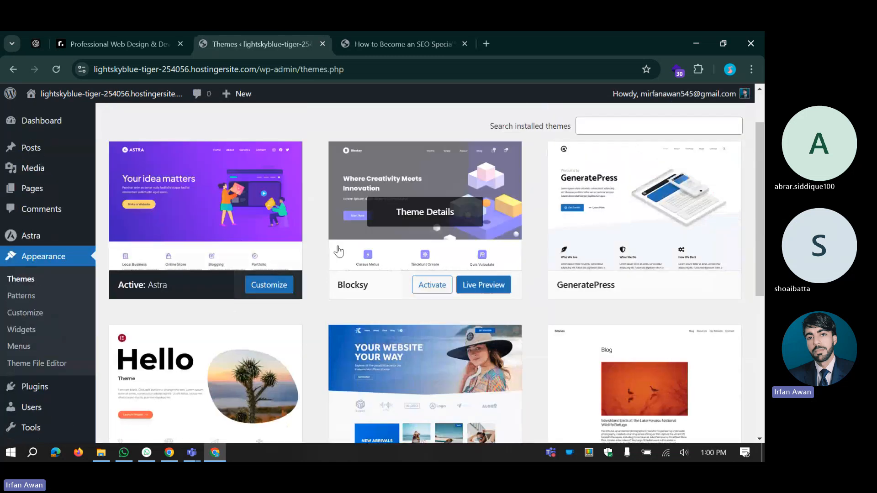
scroll(533, 323, "down", 1)
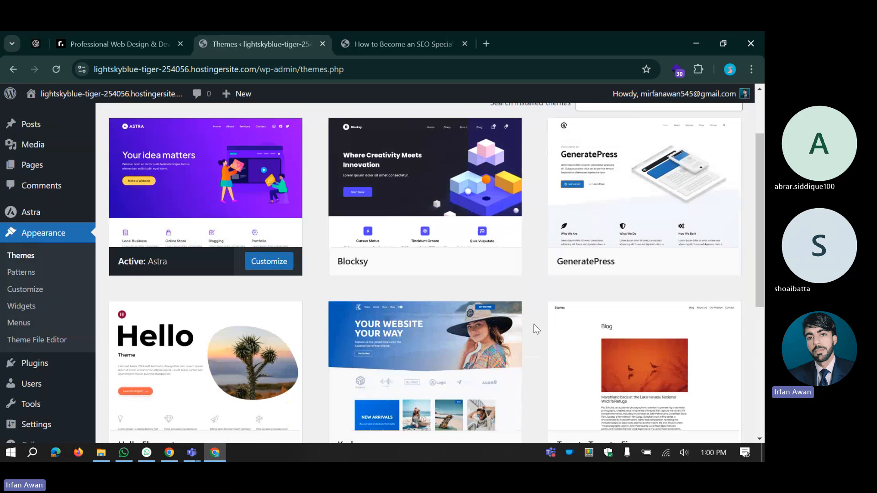
scroll(533, 325, "down", 5)
scroll(534, 325, "up", 6)
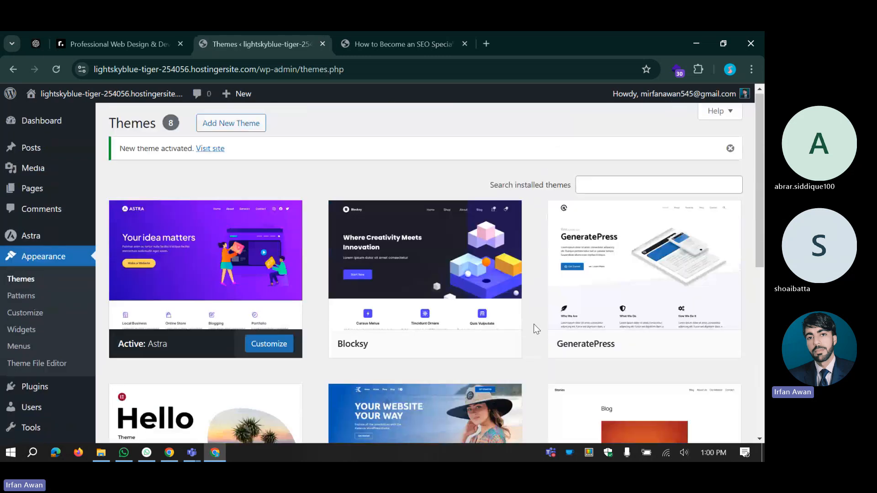
left_click(383, 35)
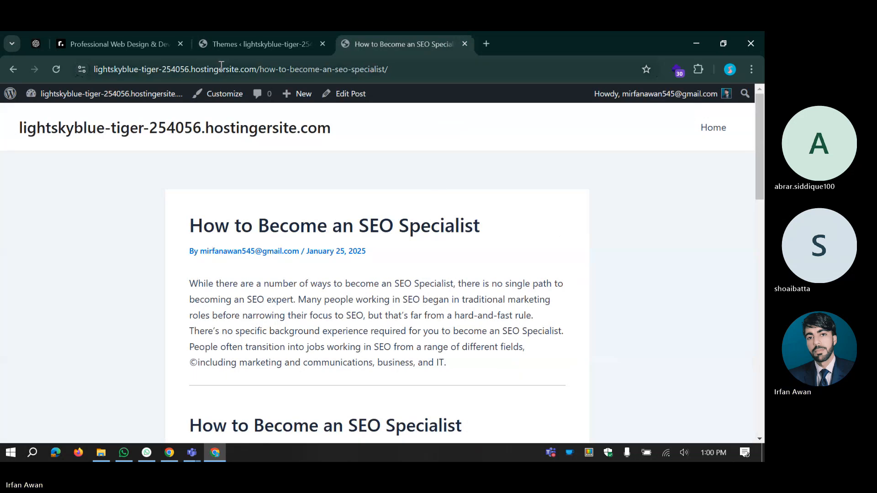
Step: Look over the installed themes in the WordPress admin and delete the Blocksy theme
left_click(246, 44)
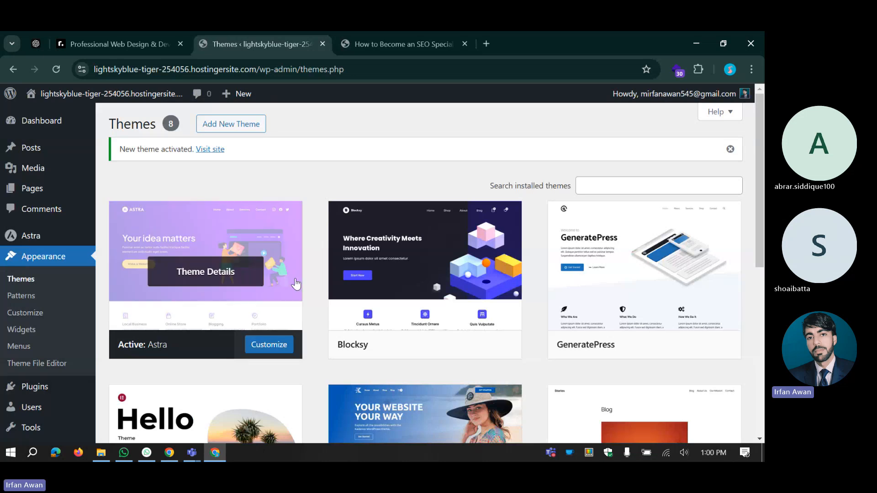
scroll(301, 285, "down", 5)
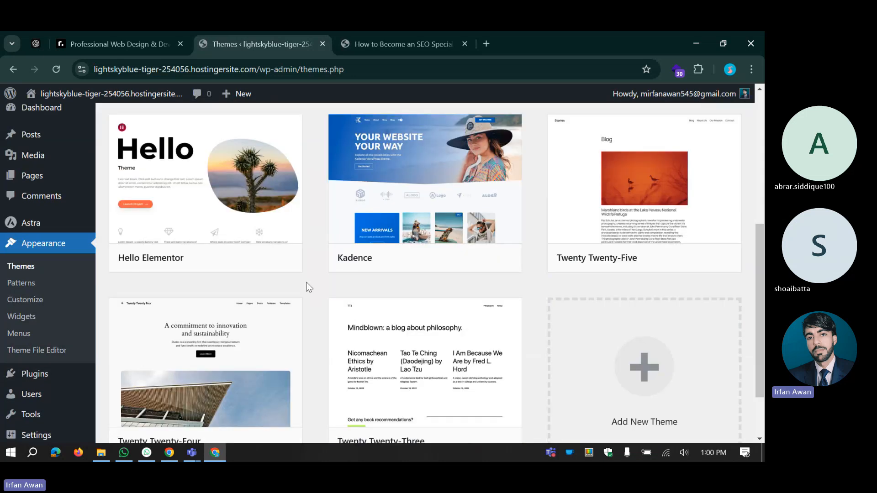
scroll(309, 281, "up", 5)
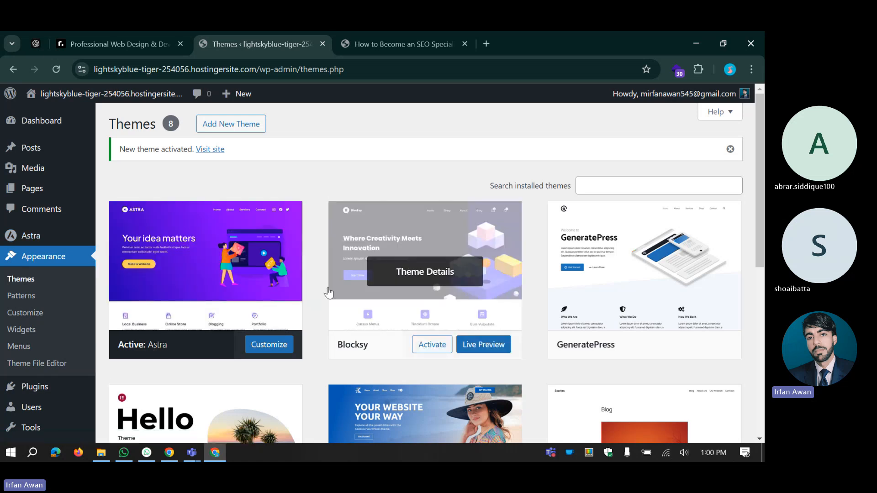
scroll(329, 292, "down", 1)
scroll(329, 296, "down", 6)
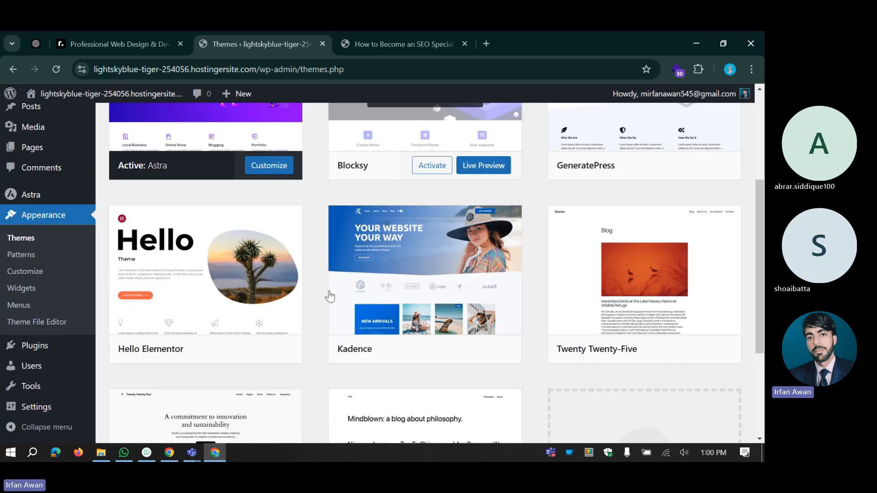
scroll(328, 306, "up", 7)
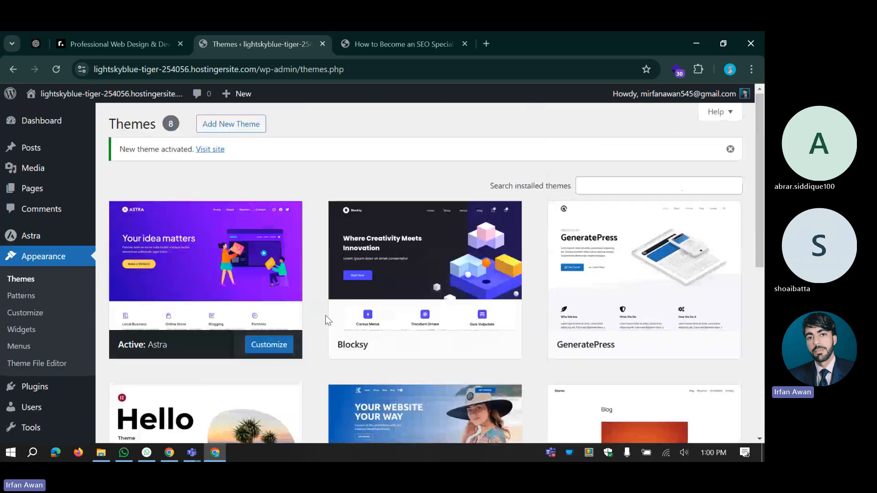
left_click(426, 270)
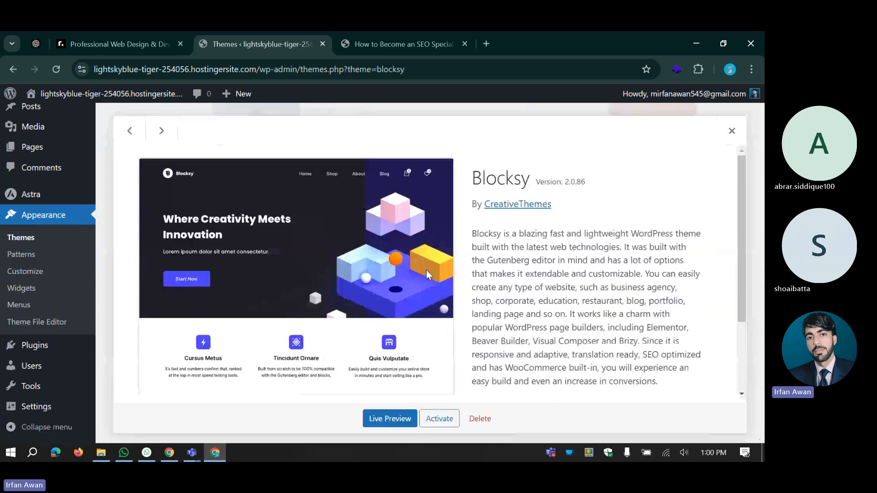
left_click(480, 418)
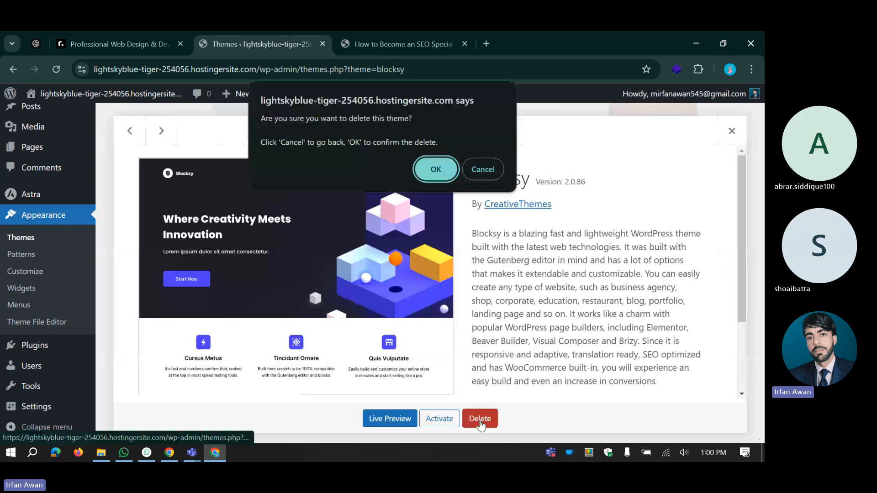
left_click(446, 173)
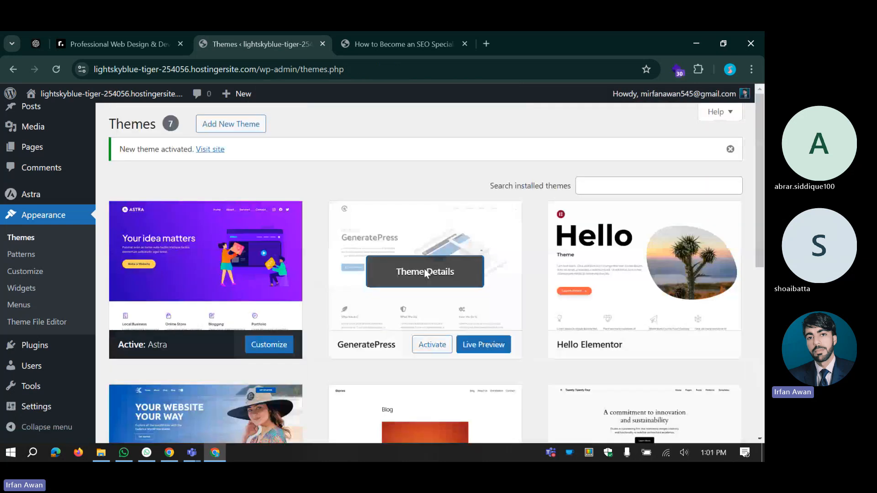
Step: Delete the unused GeneratePress and Kadence themes from the installed themes
left_click(425, 273)
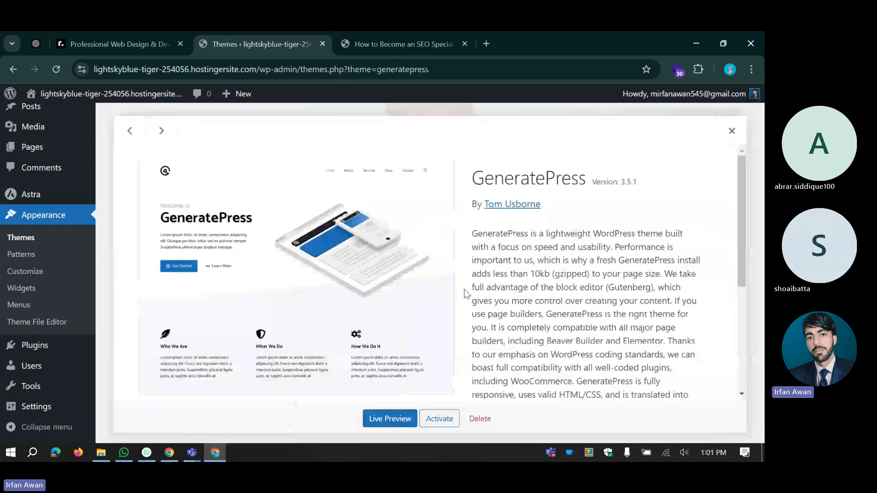
left_click(480, 418)
left_click(434, 161)
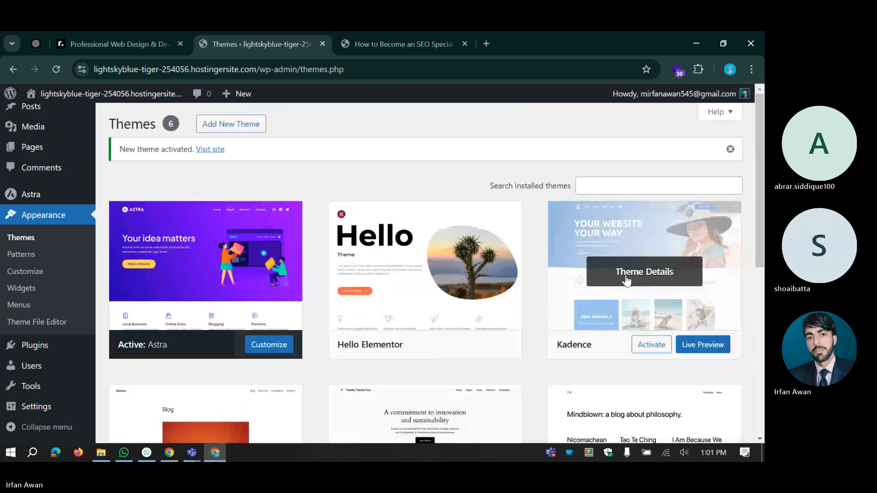
left_click(626, 277)
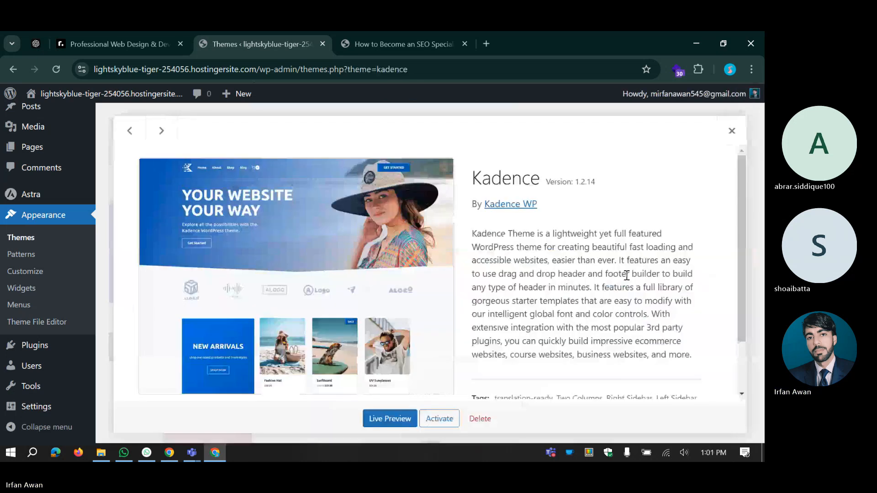
left_click(480, 419)
left_click(434, 162)
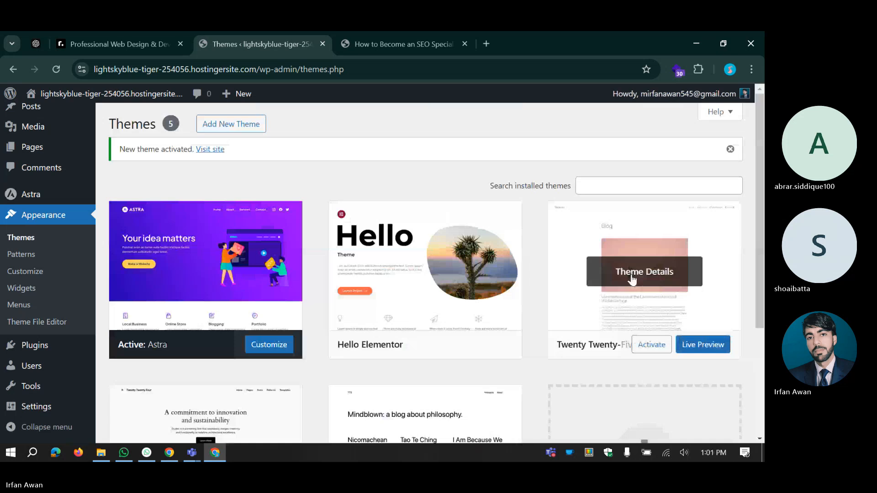
Step: Delete the Twenty Twenty-Five and Twenty Twenty-Four themes from the installed themes
left_click(632, 279)
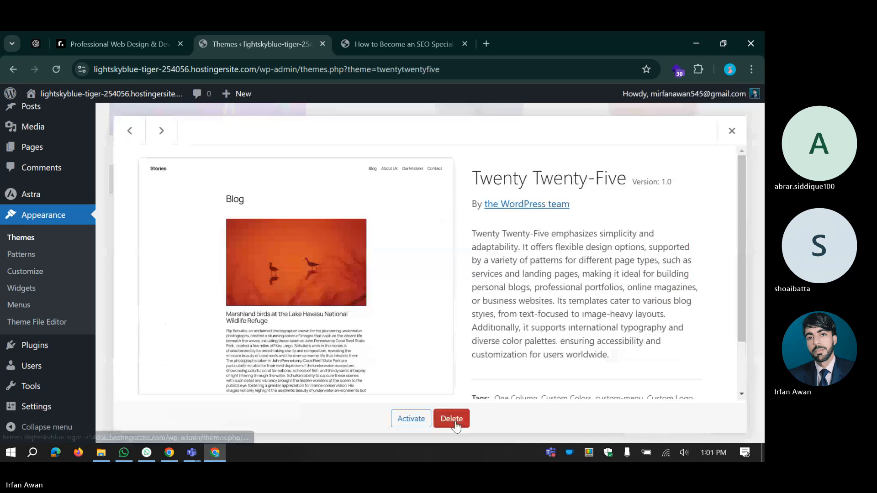
left_click(453, 419)
left_click(436, 170)
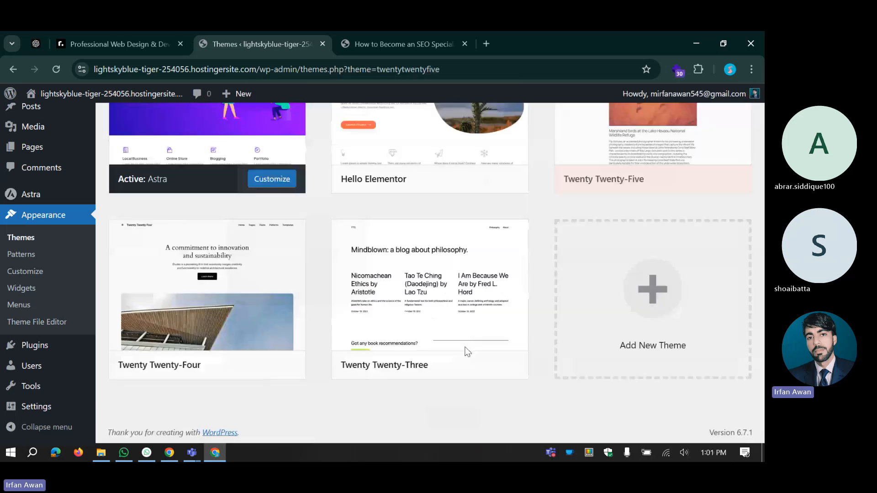
scroll(511, 313, "up", 3)
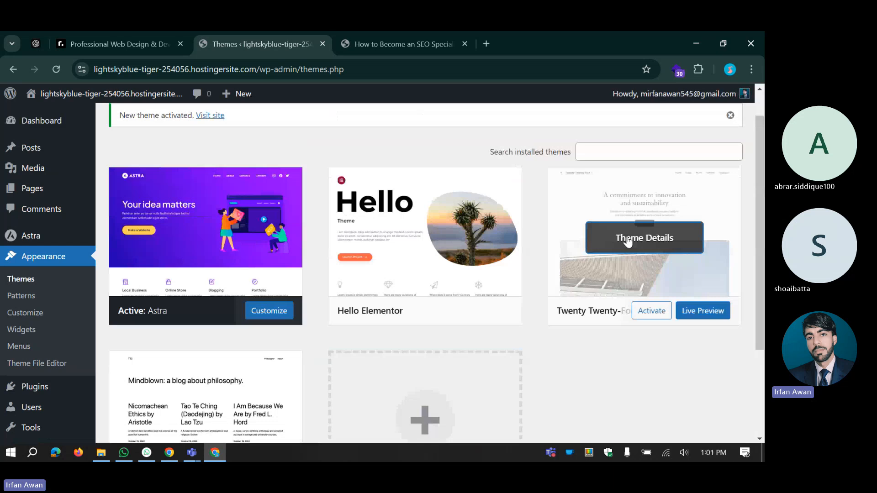
left_click(628, 242)
left_click(452, 418)
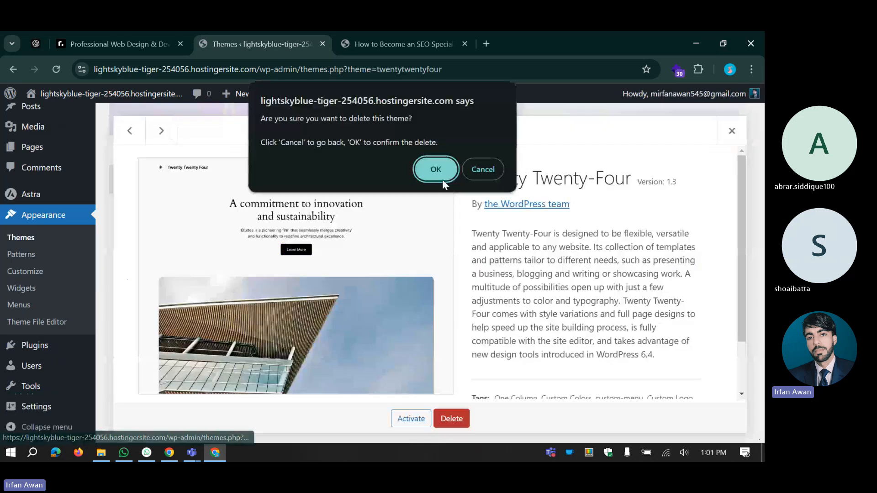
left_click(435, 170)
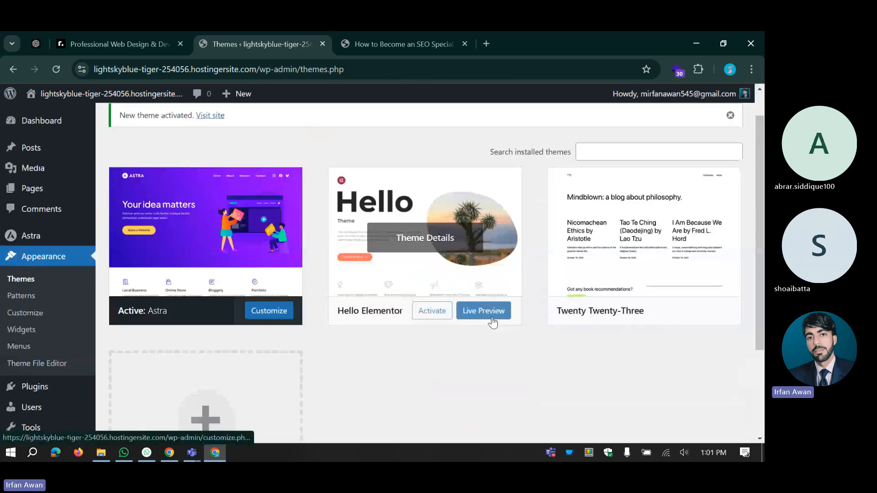
Step: Delete the Twenty Twenty-Three theme, keeping only Astra and Hello Elementor installed
left_click(628, 238)
left_click(453, 419)
left_click(452, 169)
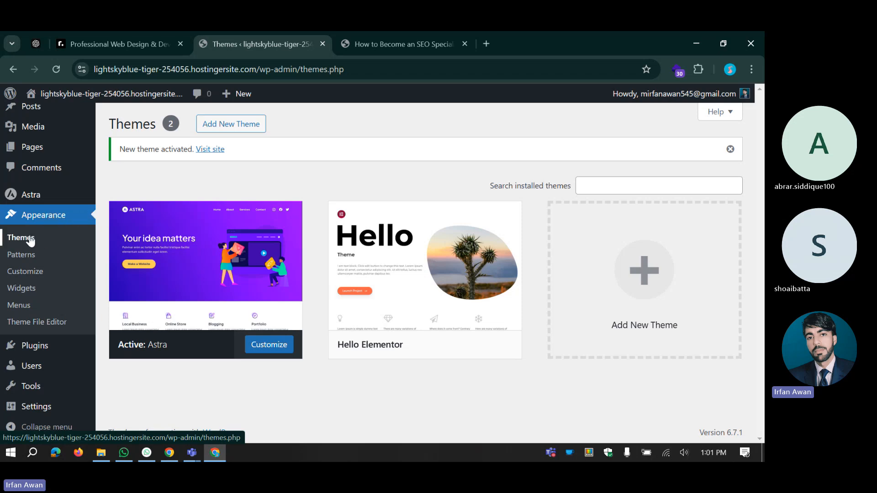
Step: Start a new pattern in the site's Patterns and assign it to the Footers category
mouse_move(141, 344)
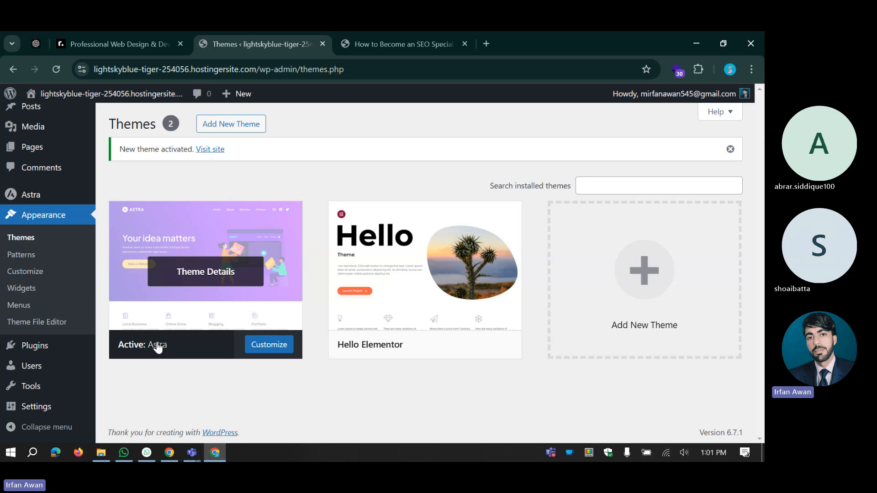
left_click(19, 258)
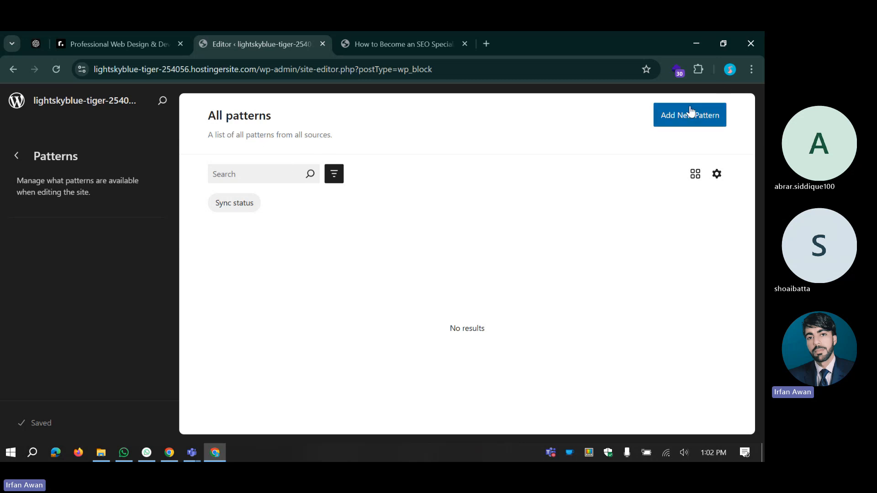
left_click(706, 115)
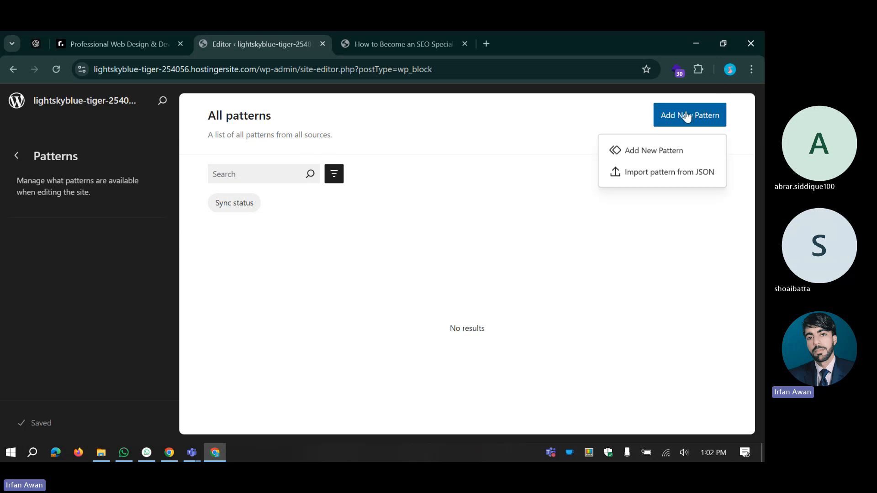
left_click(657, 156)
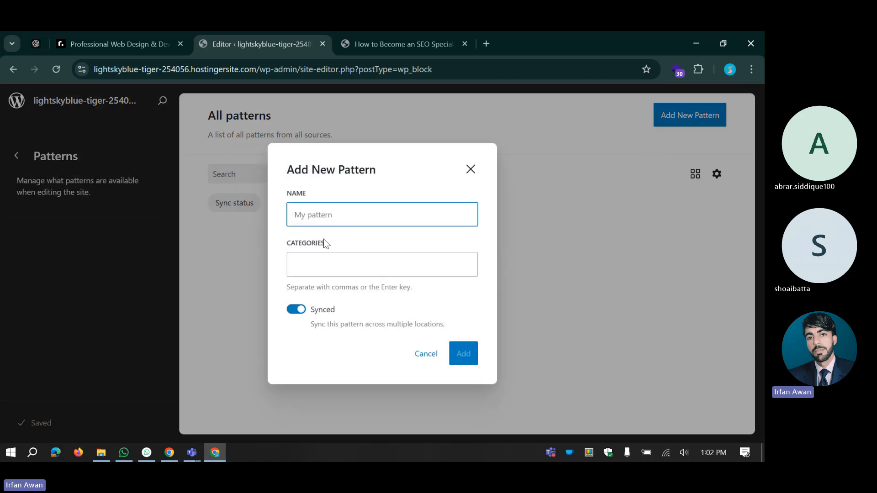
left_click(321, 259)
scroll(319, 299, "down", 2)
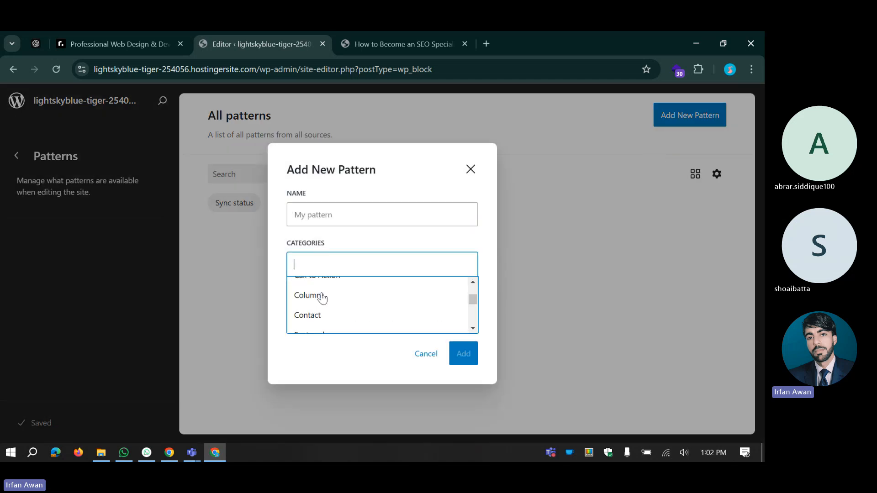
scroll(322, 298, "down", 3)
mouse_move(475, 314)
left_mouse_down()
mouse_move(468, 270)
mouse_move(476, 325)
mouse_move(472, 306)
left_mouse_up()
left_click(315, 283)
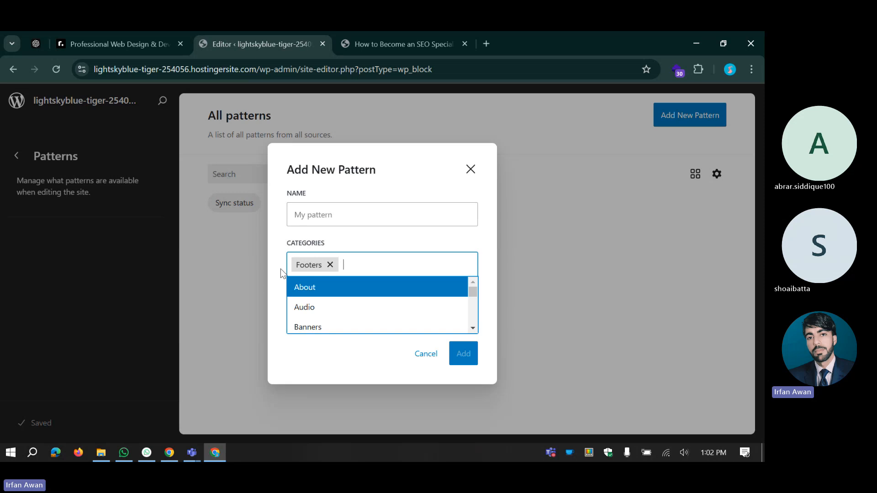
left_click(270, 291)
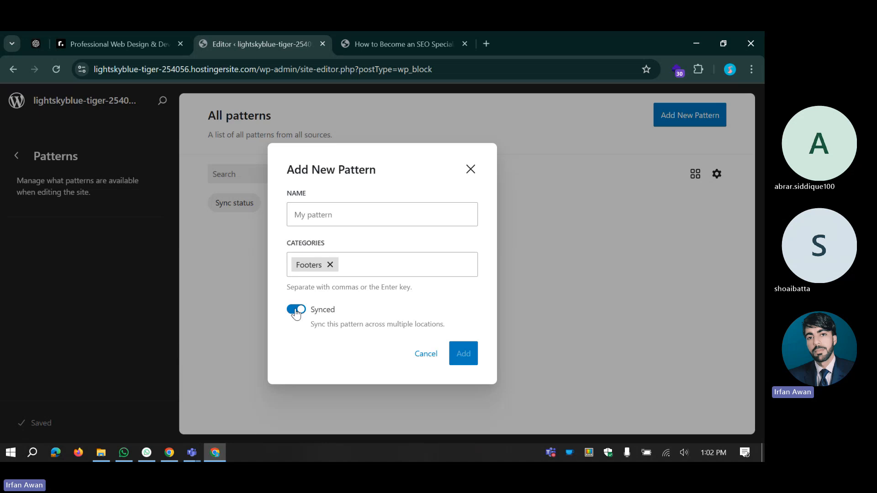
Step: Name the new pattern Footer and create it
left_click(299, 215)
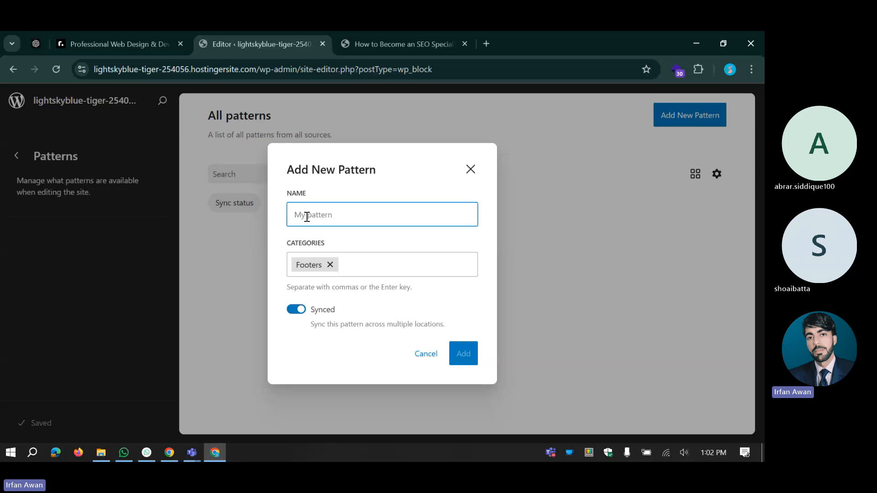
type("Footer")
left_click_drag(444, 325, 310, 327)
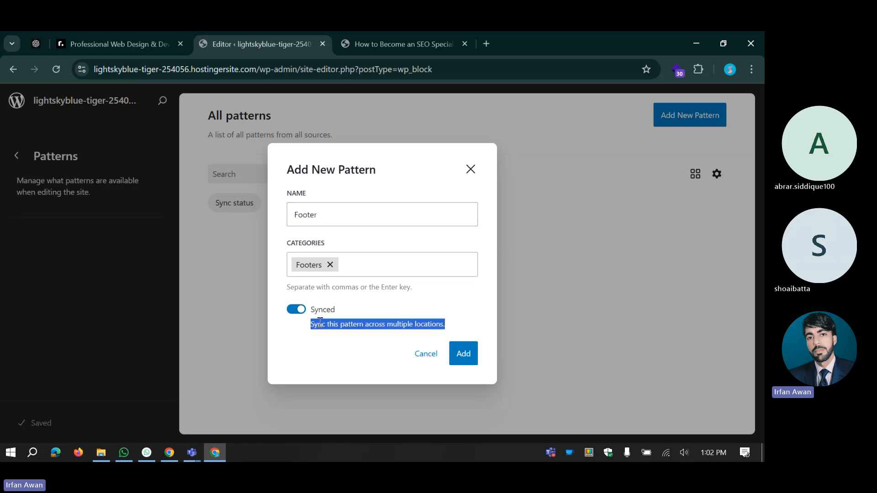
left_click(315, 320)
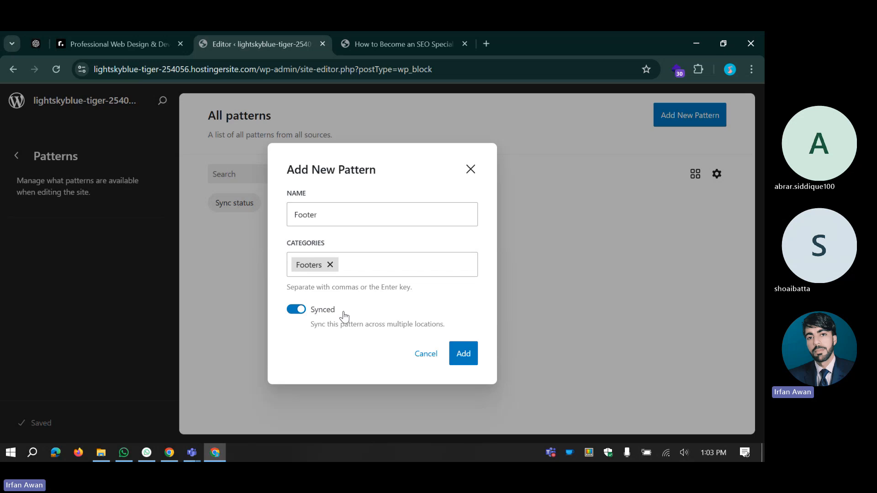
left_click(297, 313)
left_click(304, 340)
left_click(465, 354)
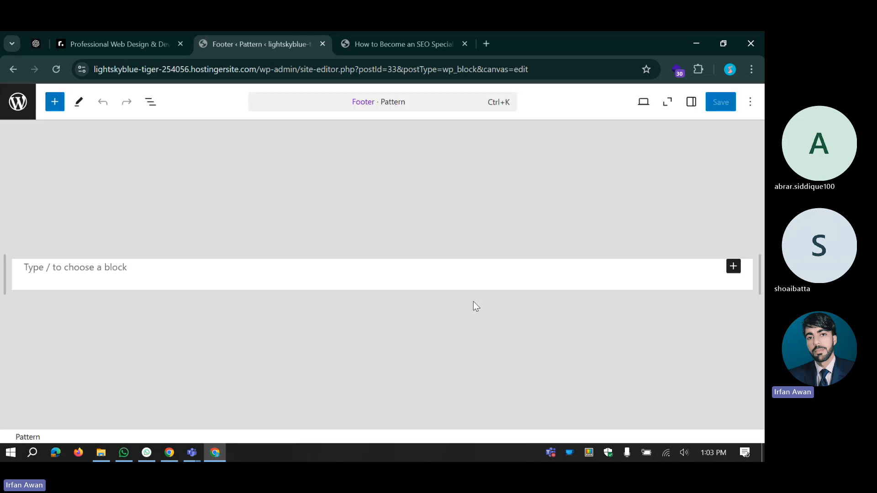
Step: Insert a Buttons block into the empty Footer pattern and label its button "About Us"
left_click(37, 269)
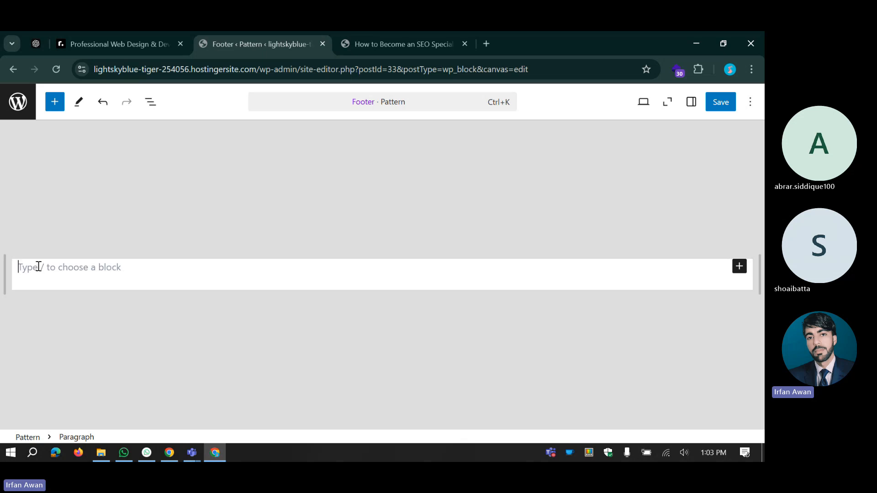
left_click(739, 266)
scroll(699, 351, "down", 1)
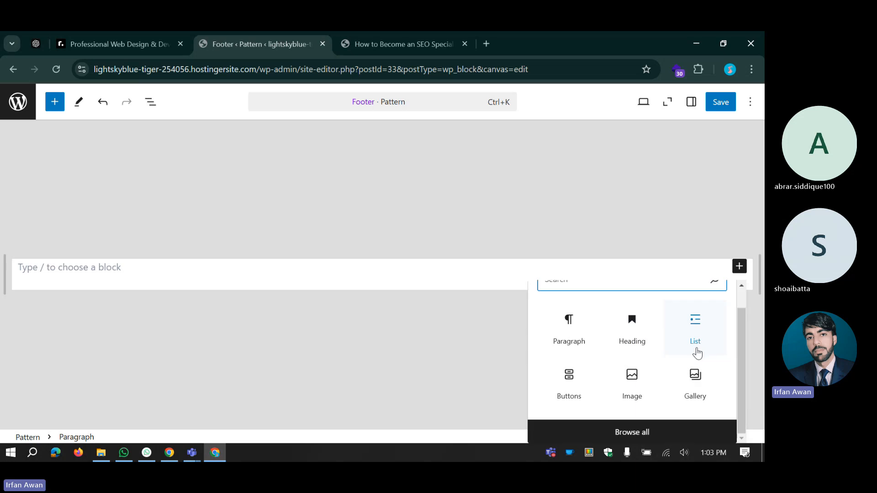
left_click(580, 373)
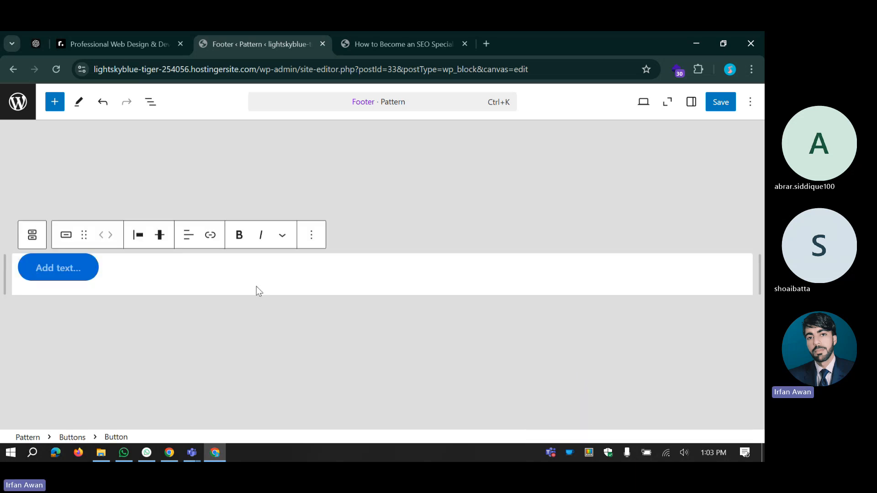
type("A")
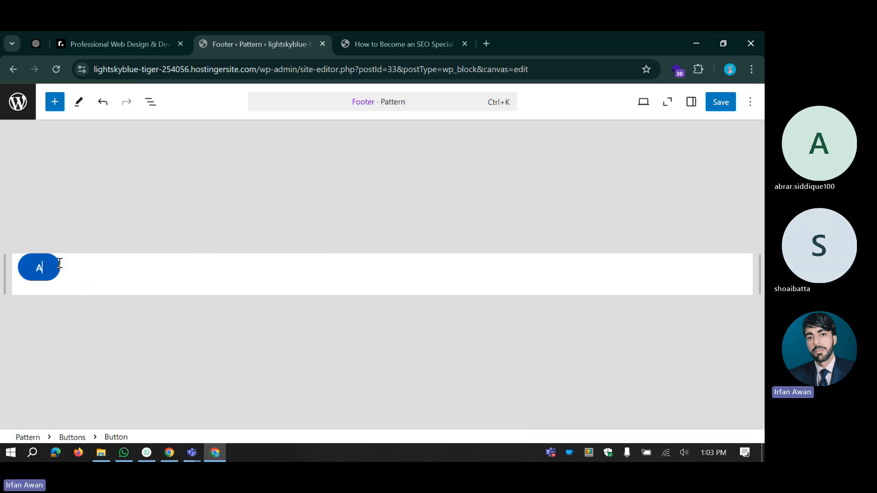
type("bout Us")
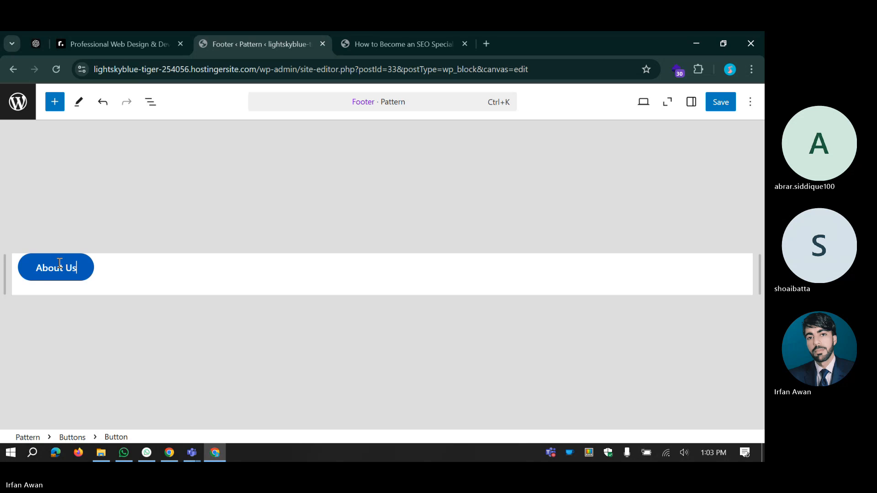
left_click(106, 274)
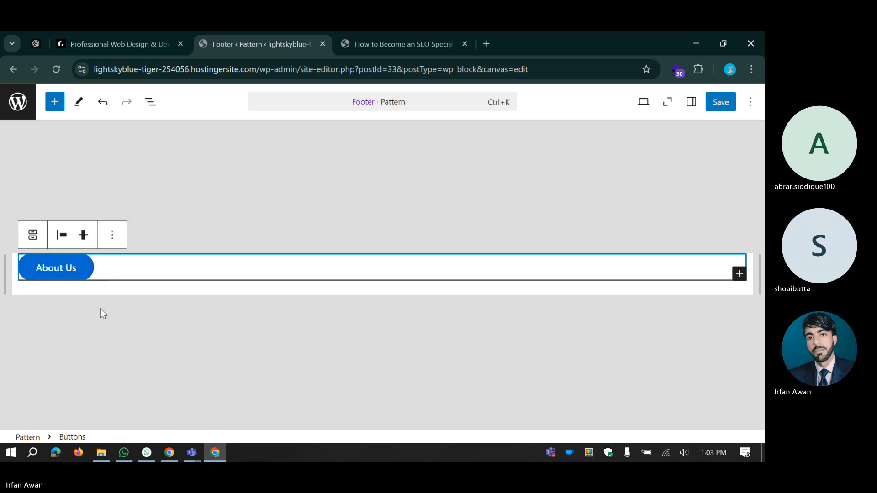
Step: Save the Footer pattern, then reload the live "How to Become an SEO Specialist" post and check its footer
left_click(715, 104)
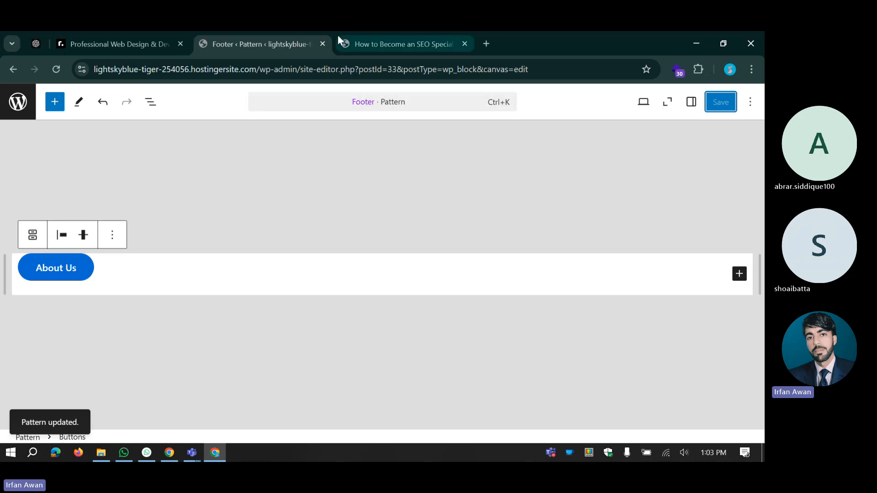
left_click(366, 32)
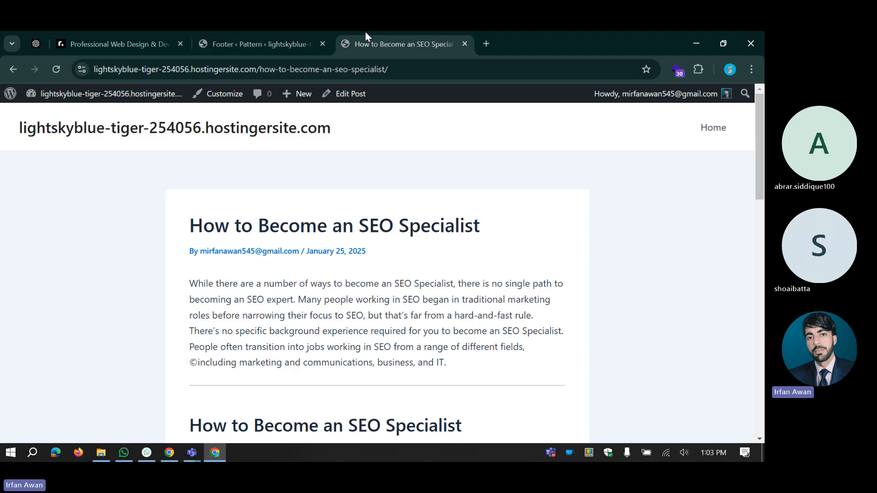
key("F5")
scroll(253, 259, "down", 15)
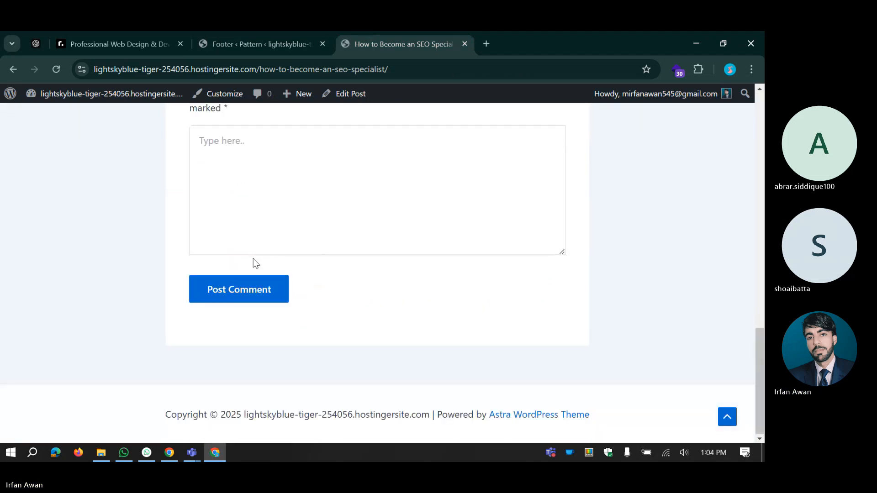
scroll(253, 258, "up", 15)
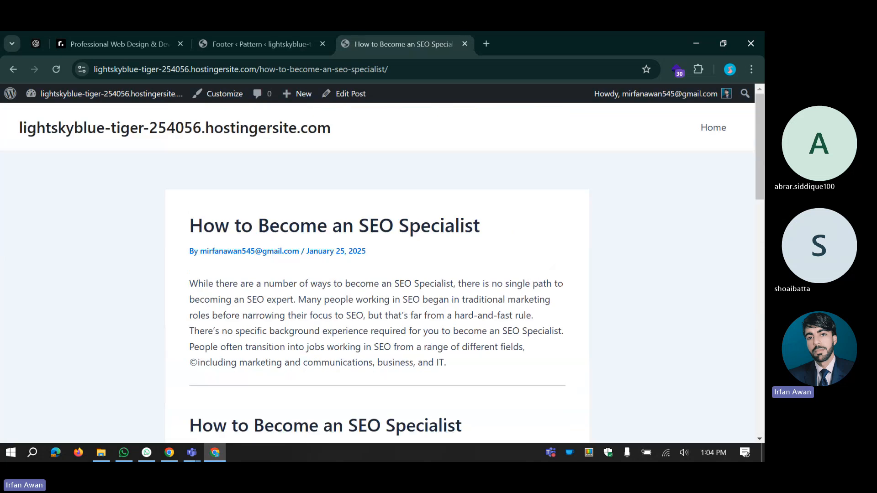
Step: Go to the site's Home page, open it for editing and look over its content and Astra settings
left_click(706, 132)
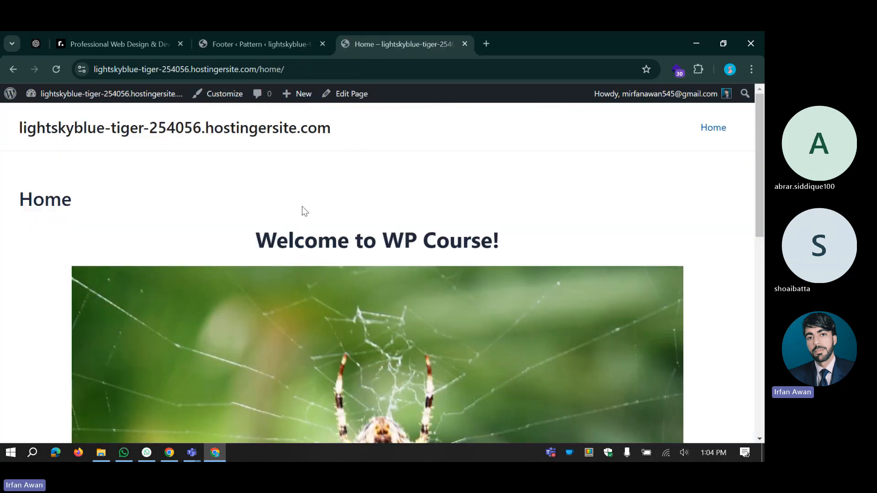
left_click(344, 93)
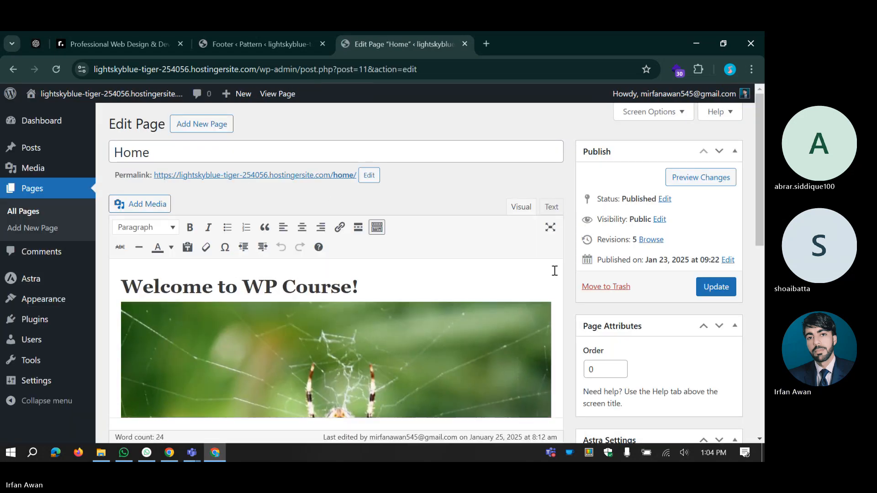
scroll(560, 253, "down", 10)
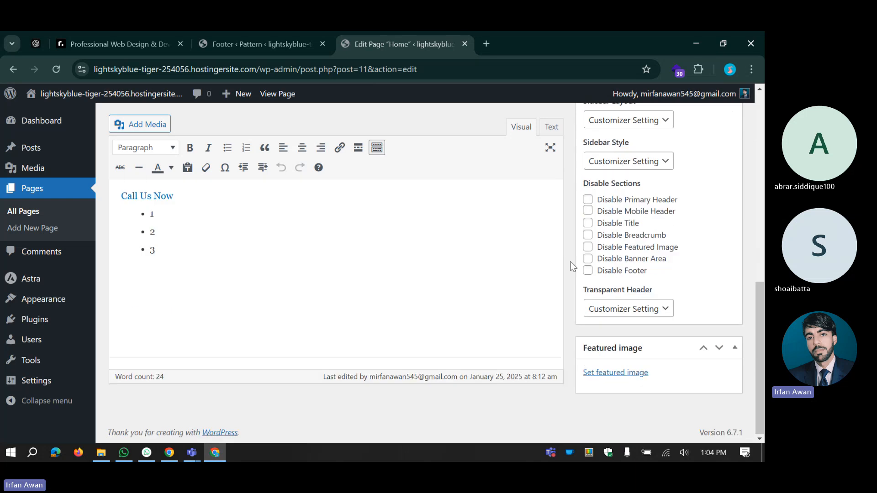
scroll(157, 248, "up", 10)
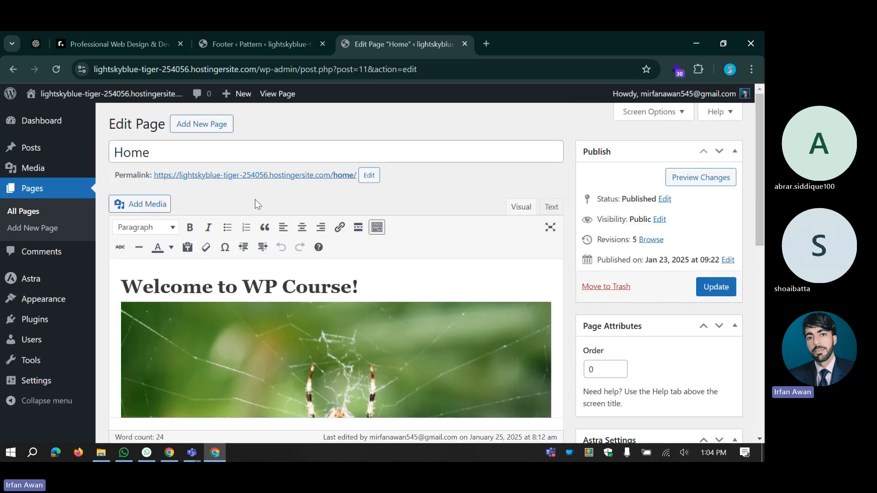
Step: Leave the pattern editor for the WordPress dashboard and deactivate the Classic Editor plugin
left_click(258, 44)
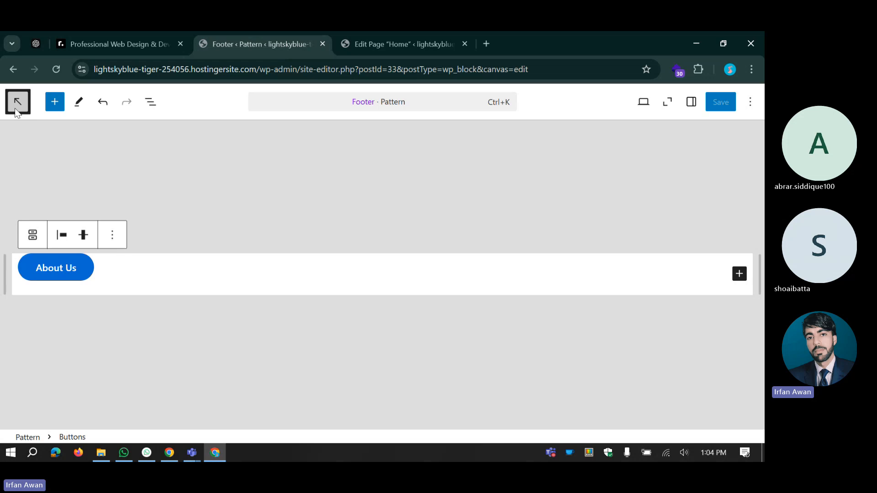
left_click(17, 110)
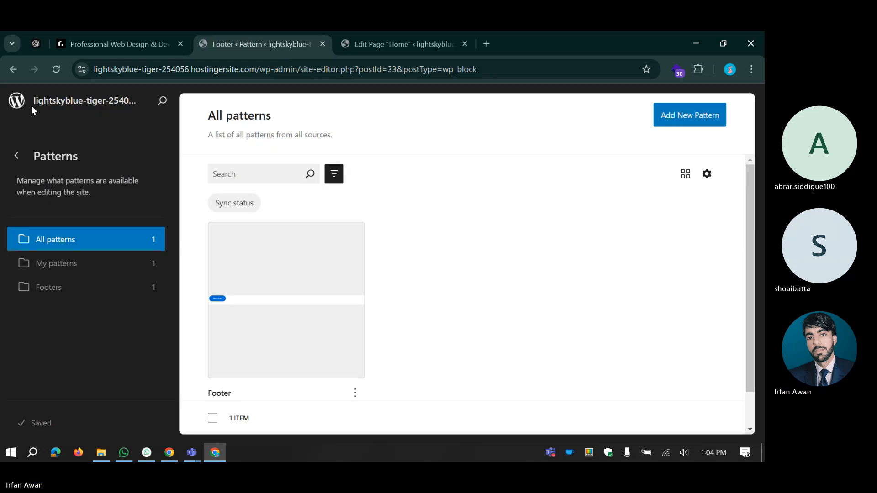
left_click(13, 103)
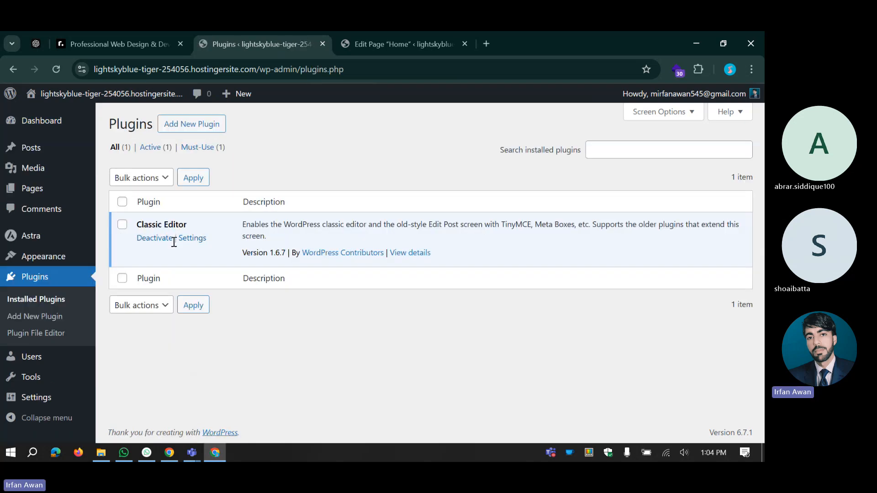
left_click(160, 238)
Step: Reload the Home page's edit screen in the block editor and glance at the available blocks
left_click(418, 34)
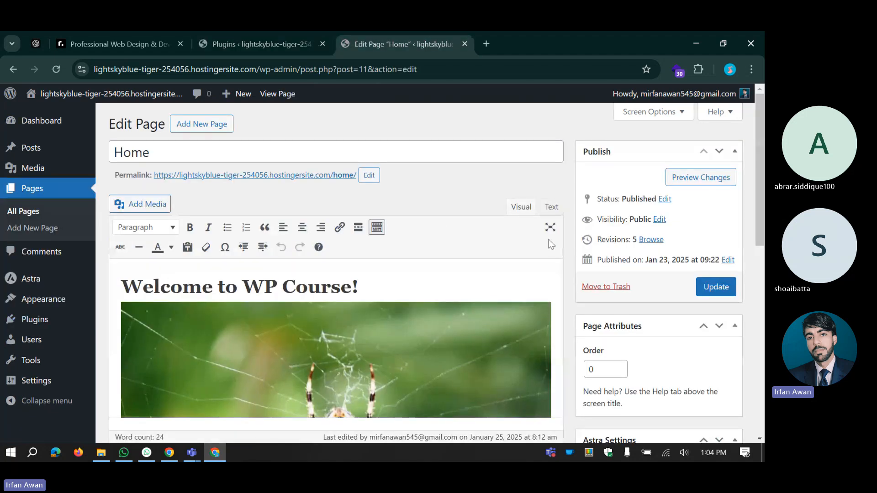
scroll(574, 293, "down", 8)
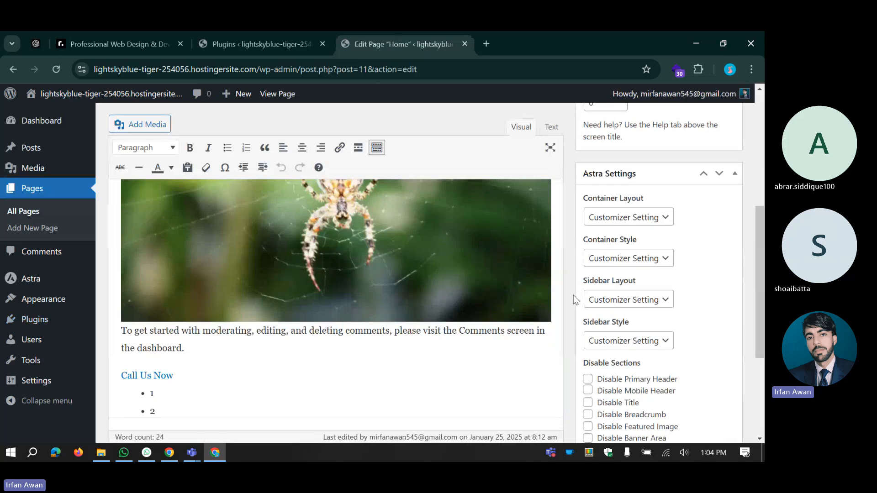
scroll(574, 295, "up", 8)
left_click(58, 70)
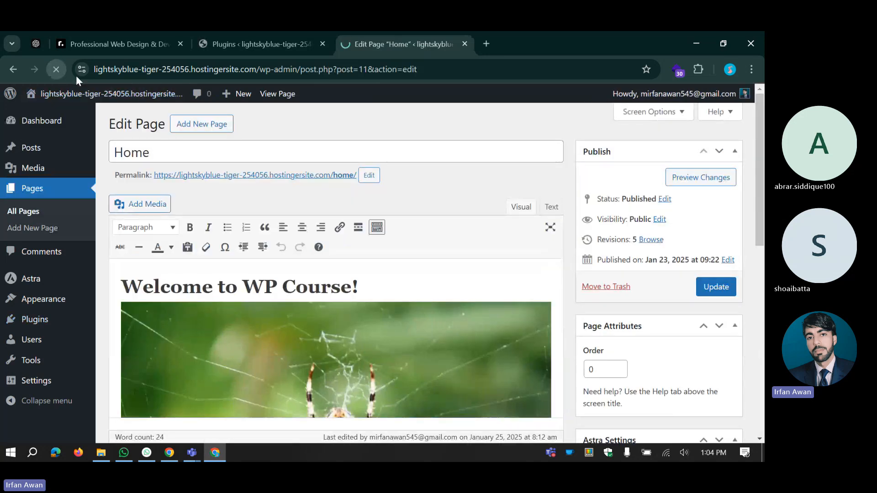
left_click(232, 55)
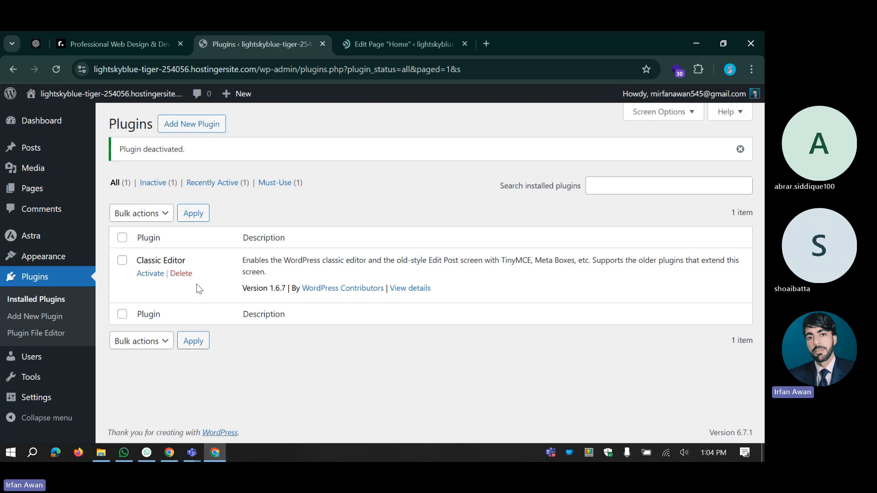
left_click(408, 37)
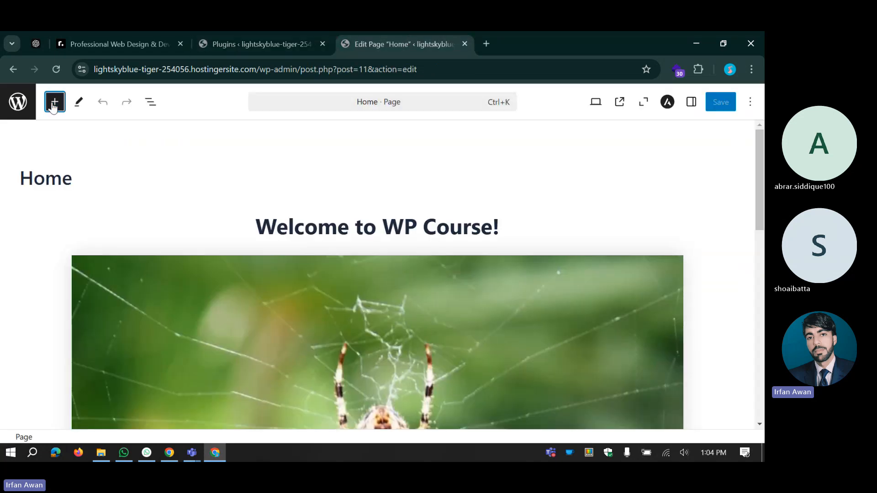
left_click(53, 105)
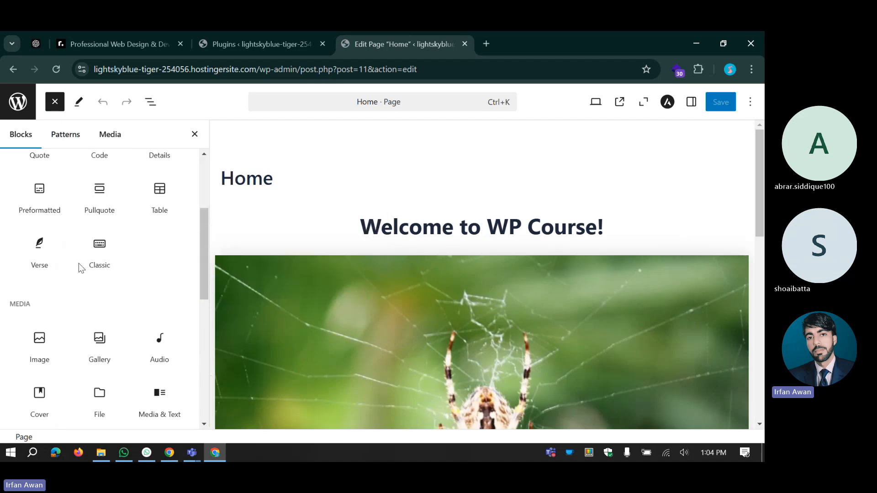
left_click(194, 136)
Step: Turn the empty quote below the bulleted list on the Home page into a plain empty paragraph
scroll(270, 211, "down", 8)
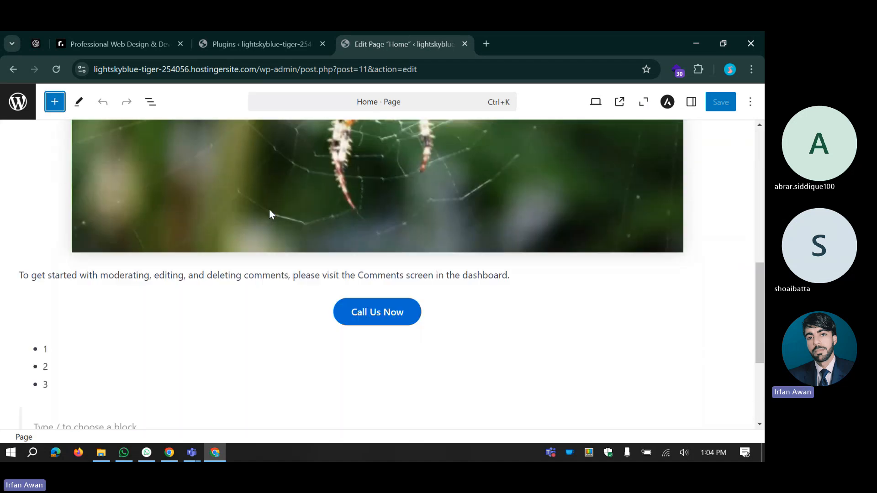
left_click(55, 252)
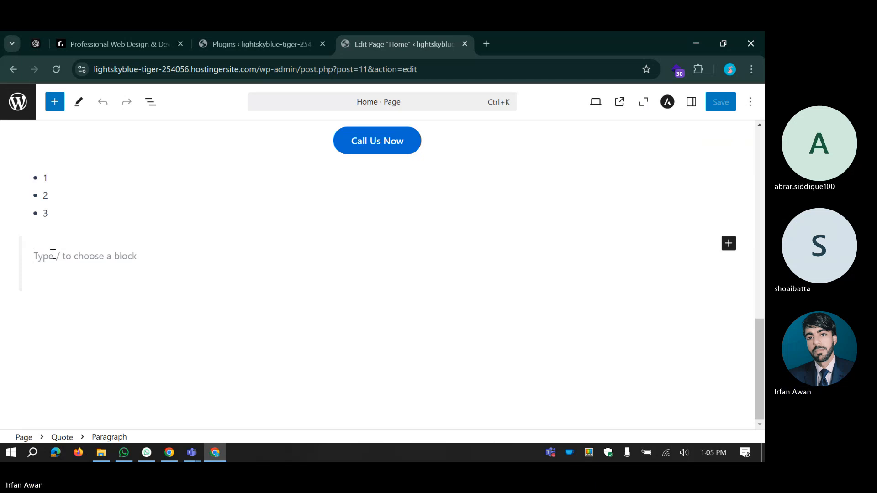
key("BackSpace")
left_click(66, 329)
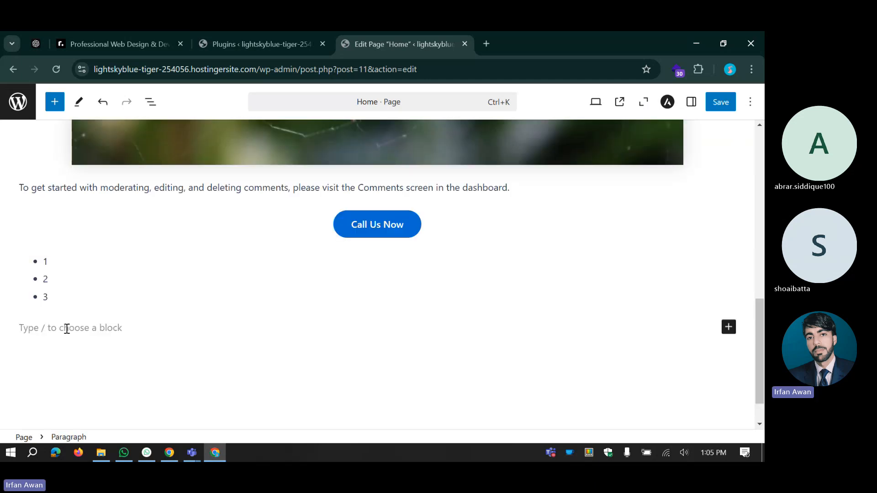
Step: Look through the block types that can be inserted at the empty paragraph below the list
type("/")
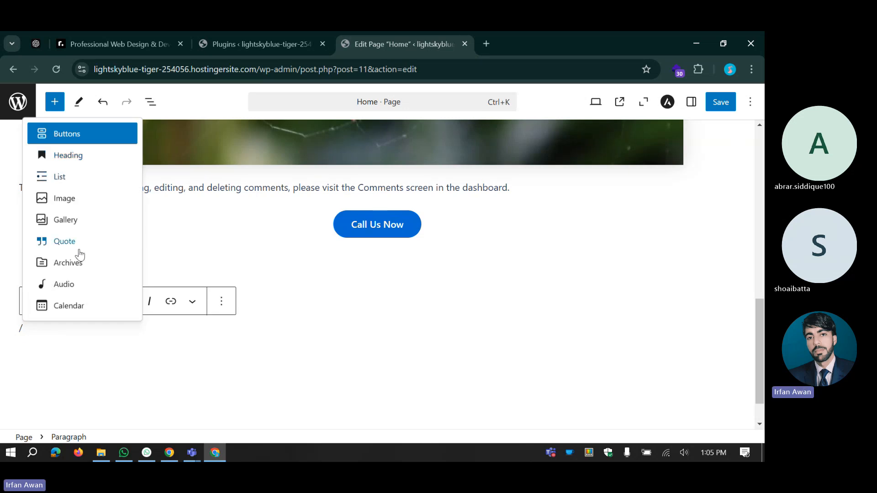
left_click(55, 103)
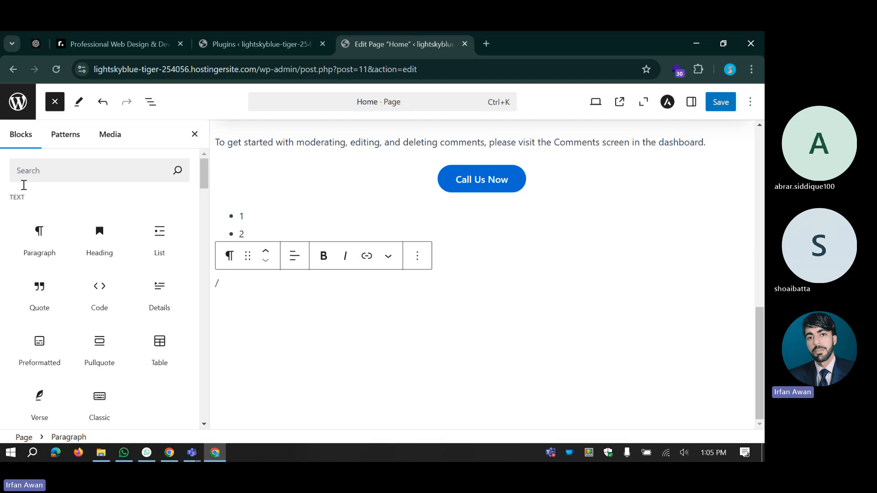
scroll(46, 319, "down", 12)
scroll(48, 342, "up", 7)
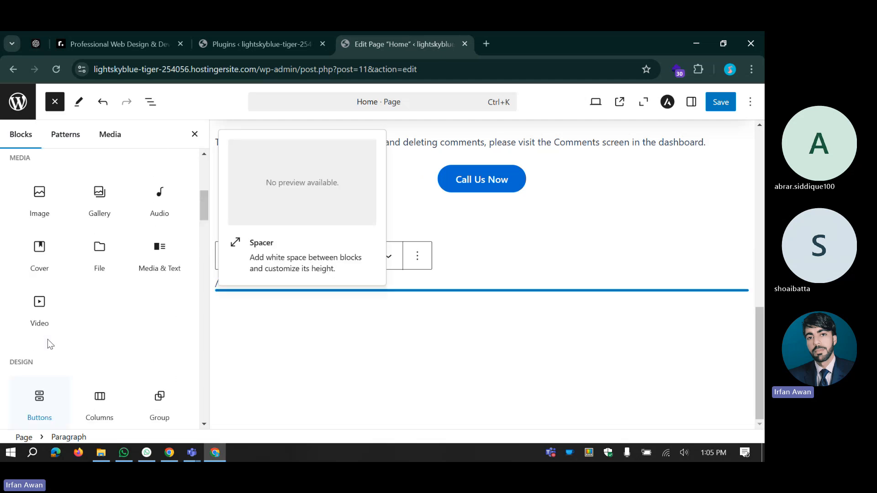
scroll(49, 342, "up", 5)
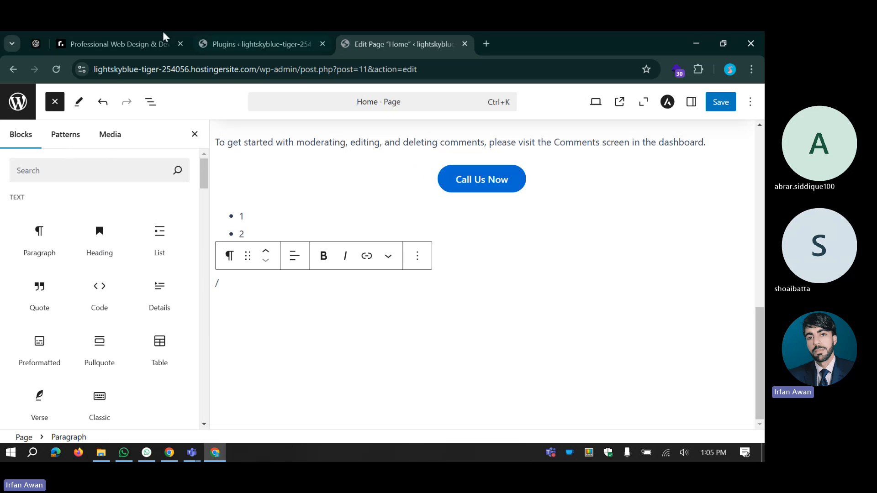
Step: Browse the pattern categories My patterns, About, Banners and Call to Action for designs to insert
left_click(61, 137)
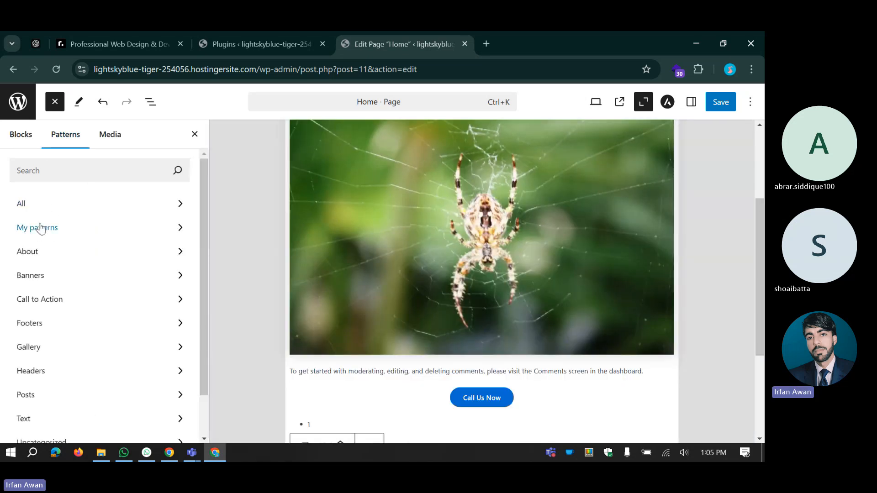
left_click(40, 229)
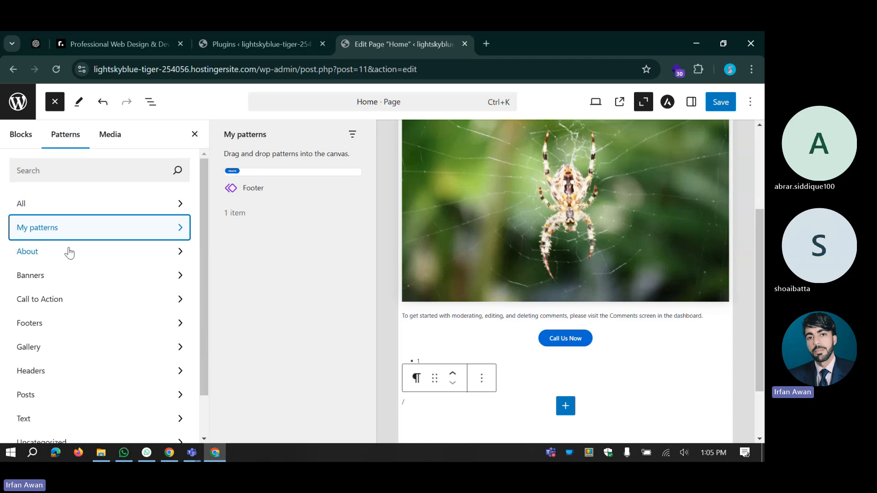
scroll(53, 337, "down", 2)
scroll(52, 337, "up", 2)
left_click(49, 250)
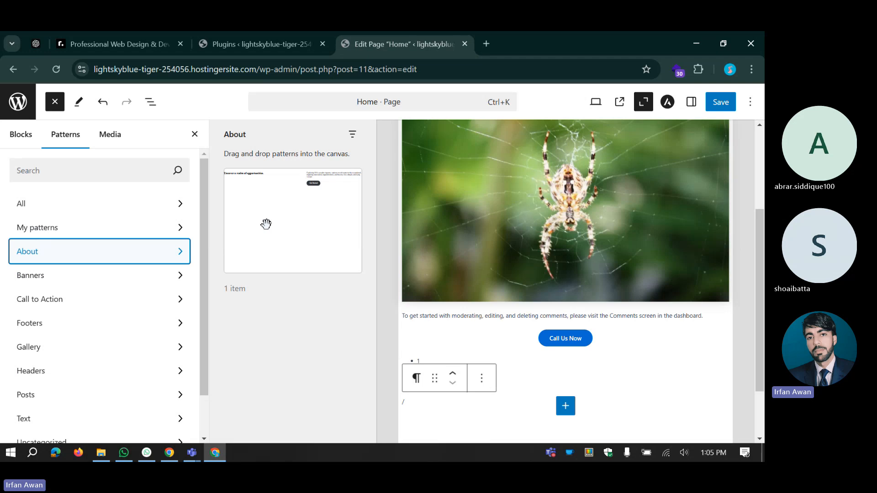
left_click(58, 277)
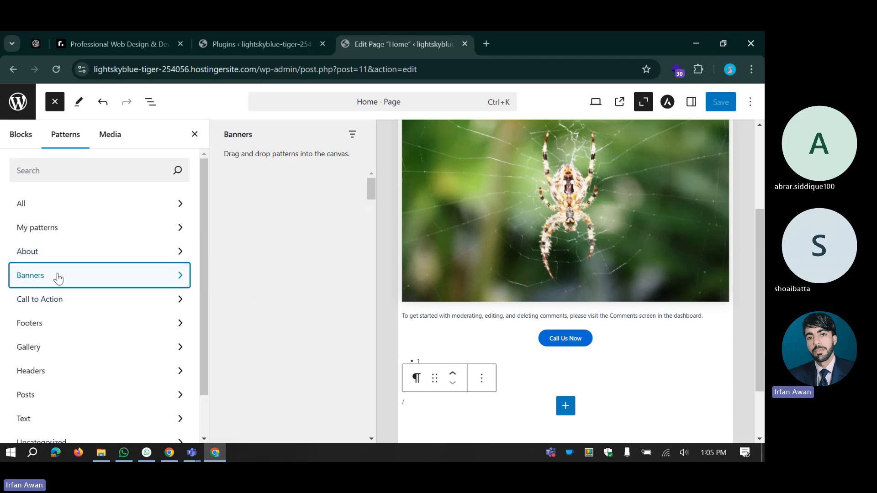
scroll(271, 315, "down", 5)
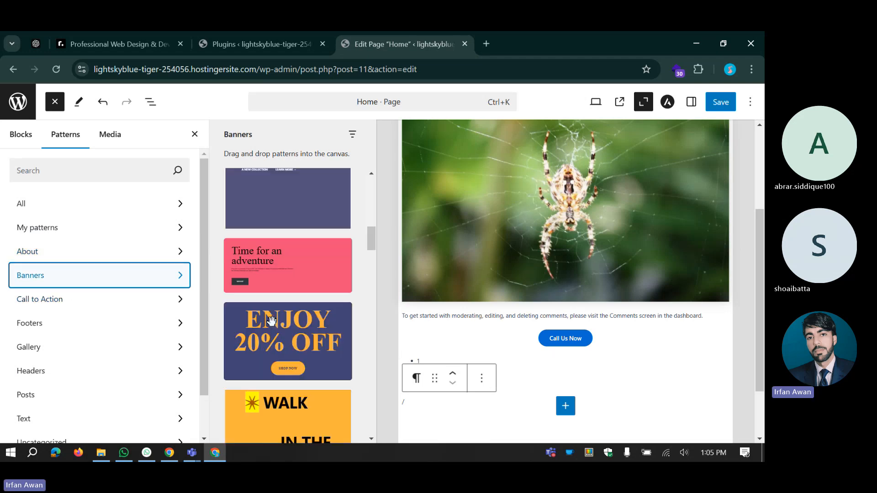
scroll(272, 321, "down", 5)
left_click(69, 300)
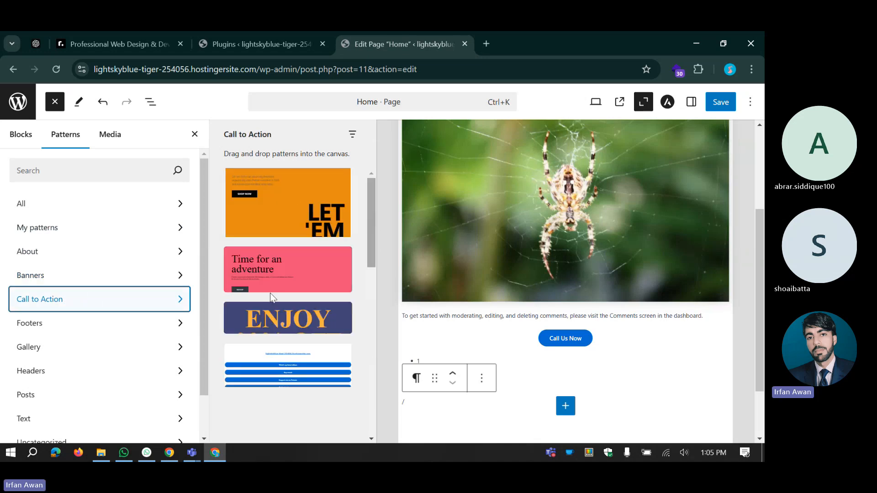
scroll(262, 301, "down", 10)
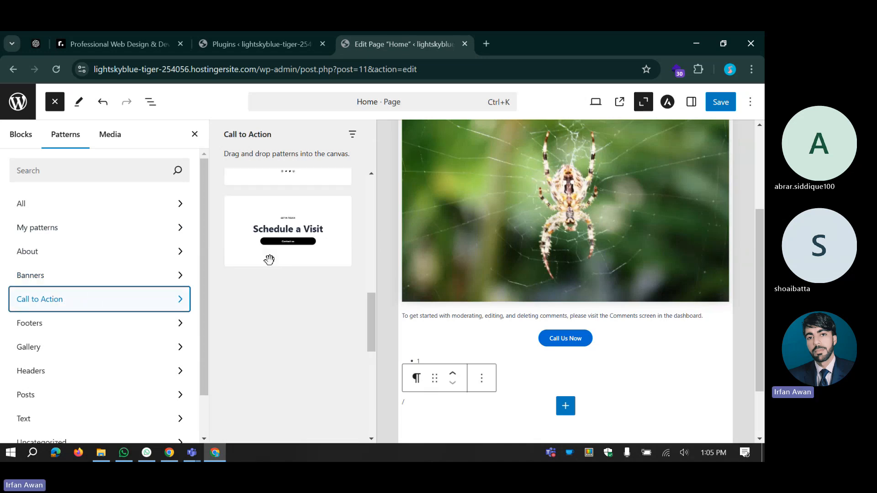
Step: Insert the custom Footer pattern below the list on the Home page and save the page
left_click(54, 229)
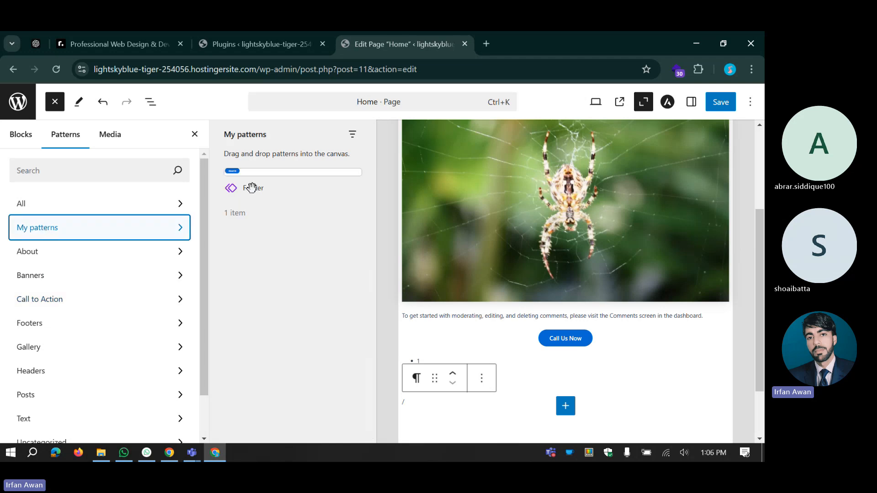
left_click(251, 188)
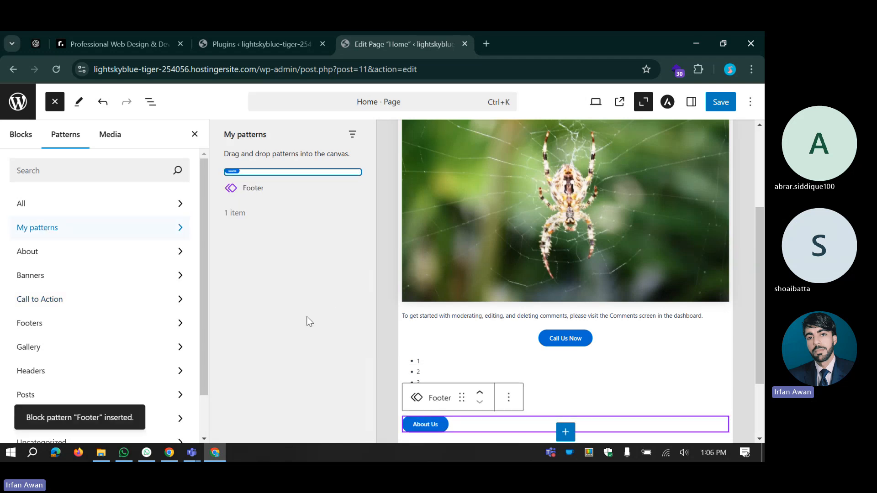
left_click(194, 135)
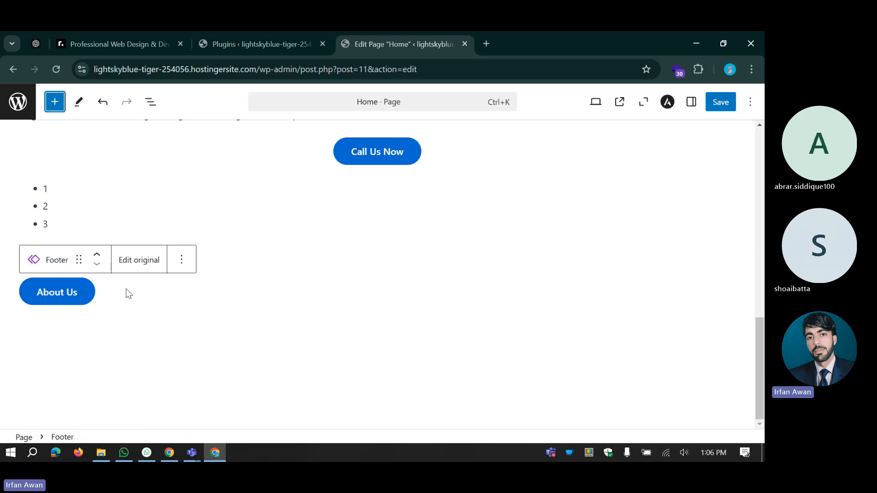
left_click(722, 103)
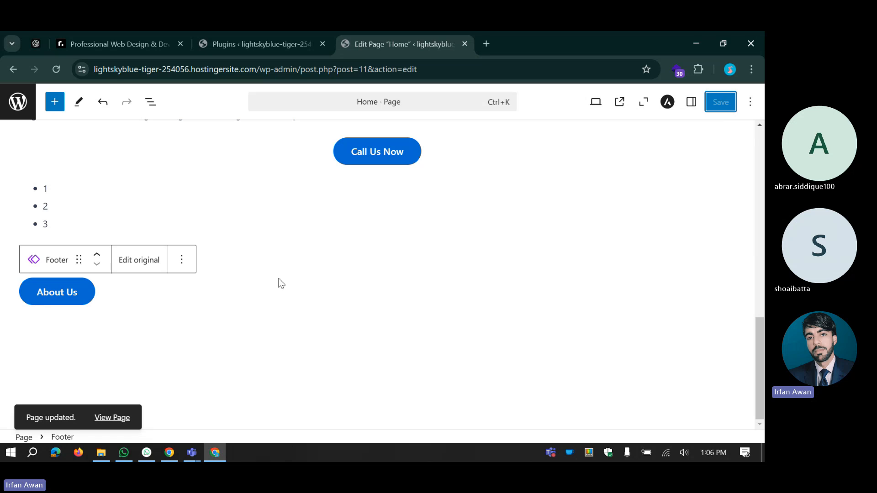
Step: Duplicate the Footer pattern block below the list on the Home page and save the page
left_click(281, 48)
left_click(374, 41)
left_click(77, 290)
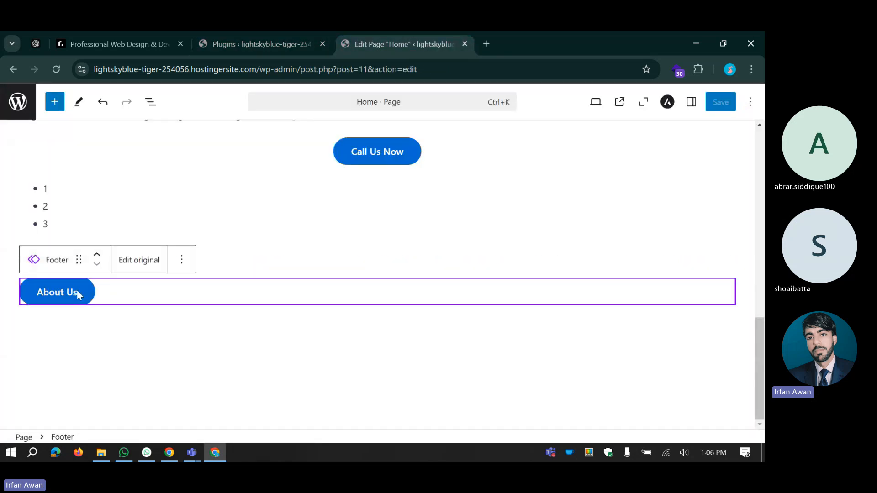
left_click(182, 260)
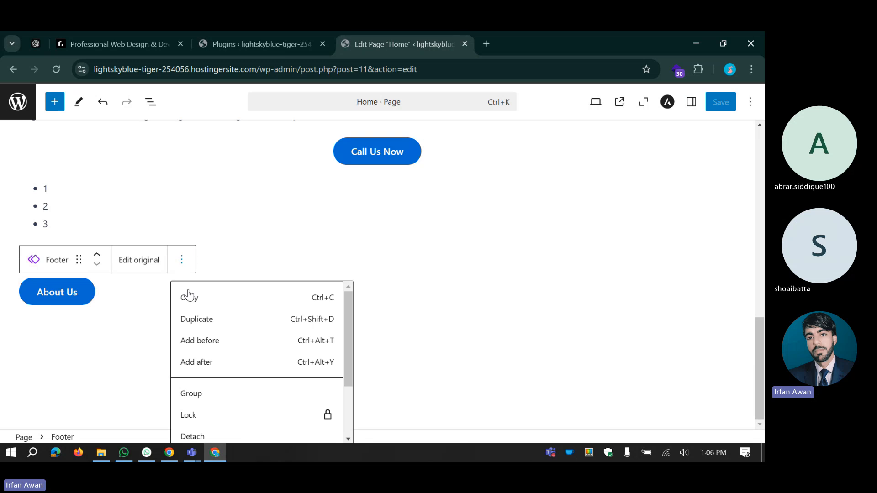
left_click(188, 319)
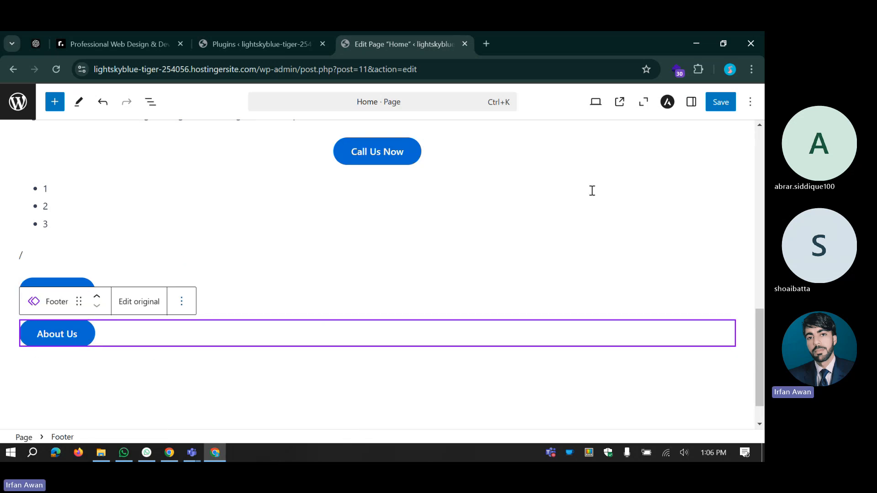
left_click(719, 101)
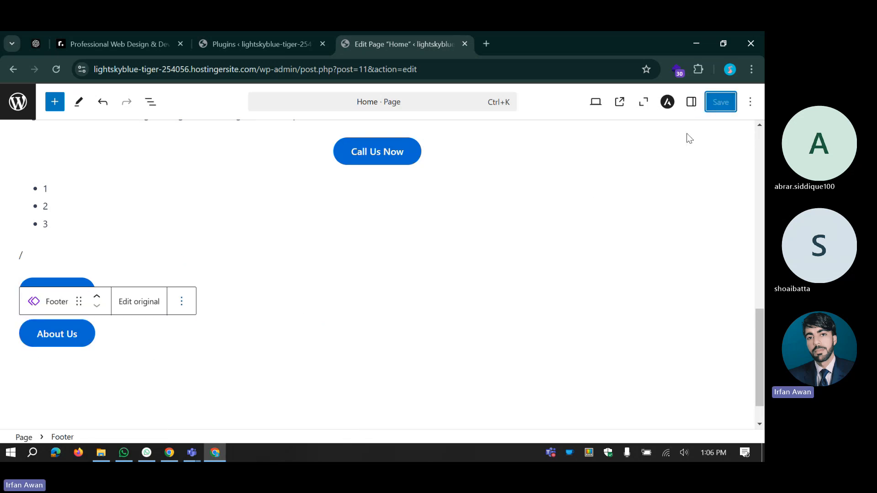
Step: View the published Home page in a new tab and open the Footer pattern for editing from the site's patterns
left_click(619, 101)
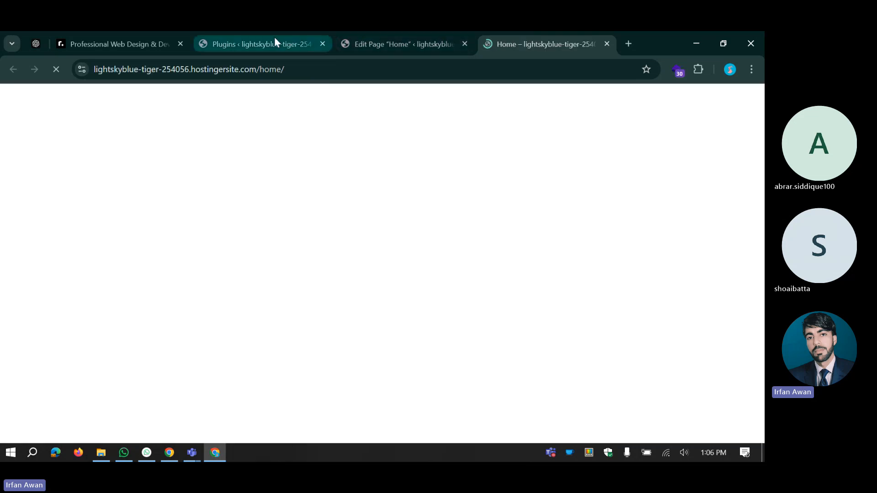
left_click_drag(275, 39, 324, 39)
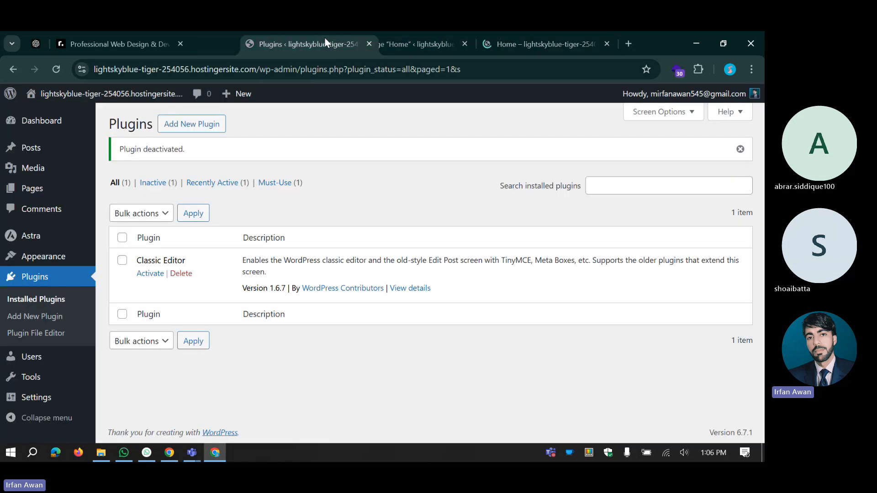
left_click_drag(324, 37, 324, 38)
mouse_move(41, 258)
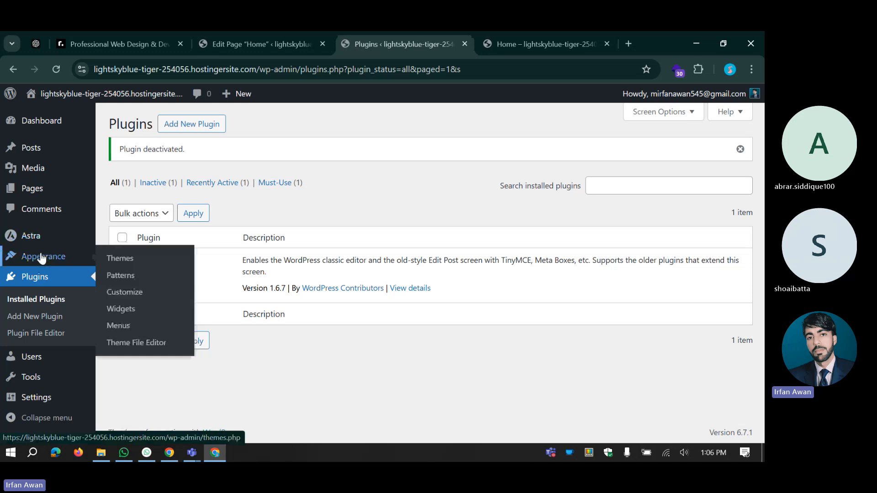
left_click(121, 275)
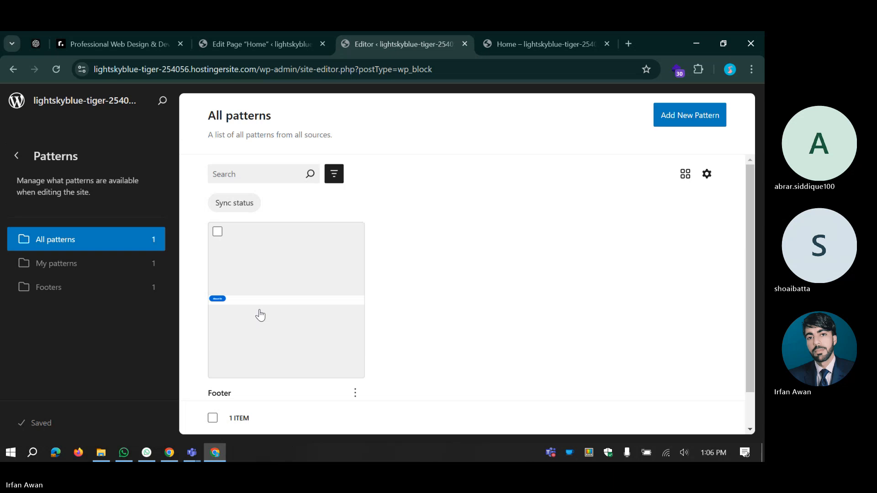
left_click(260, 315)
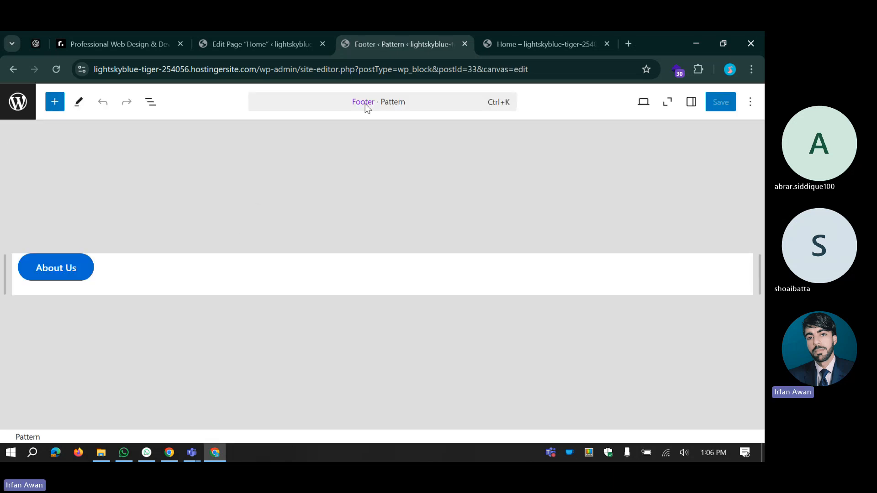
left_click(502, 50)
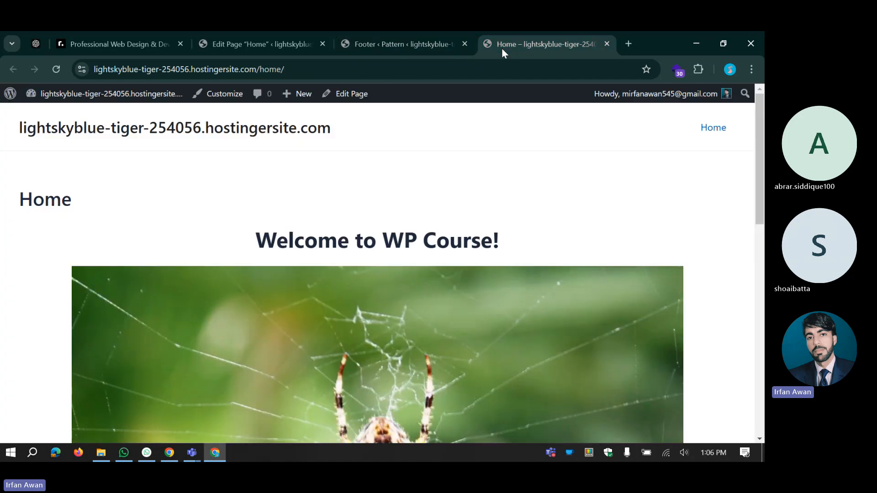
left_click(407, 41)
left_click(269, 46)
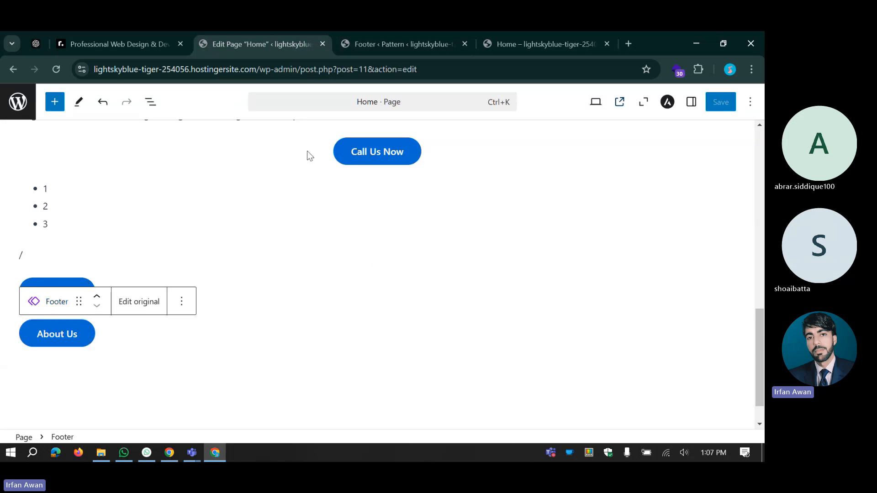
Step: Change the button text in the Footer pattern to "Contact Us" and save the pattern
left_click(416, 44)
left_click(55, 269)
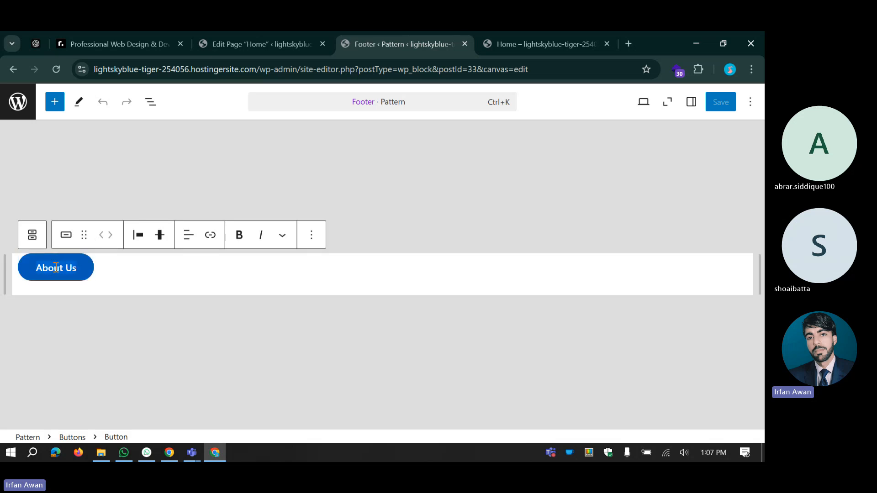
key("ctrl+a")
type("Contact ")
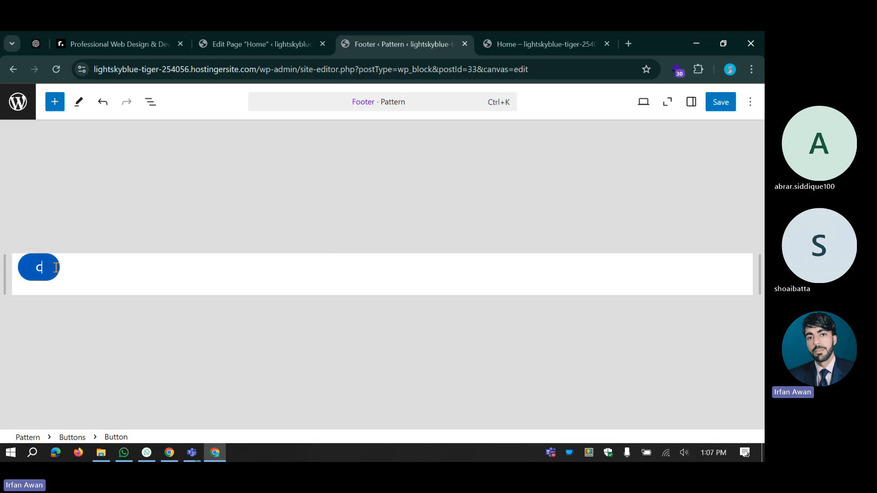
type("Us")
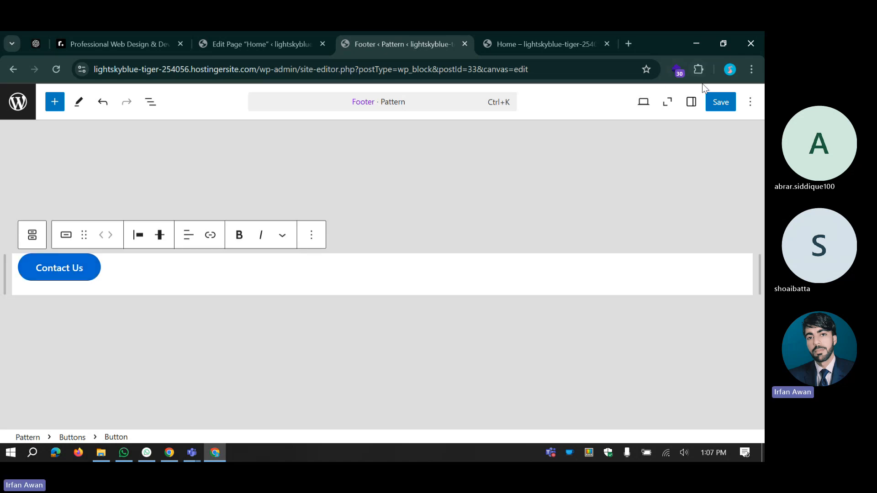
left_click(715, 102)
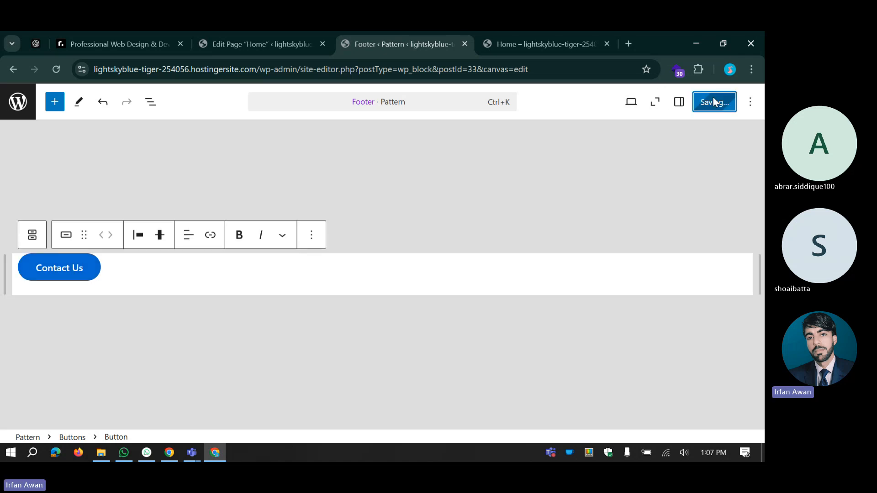
Step: Reload the published Home page and check both footer buttons below the bulleted list
left_click(530, 35)
left_click(56, 69)
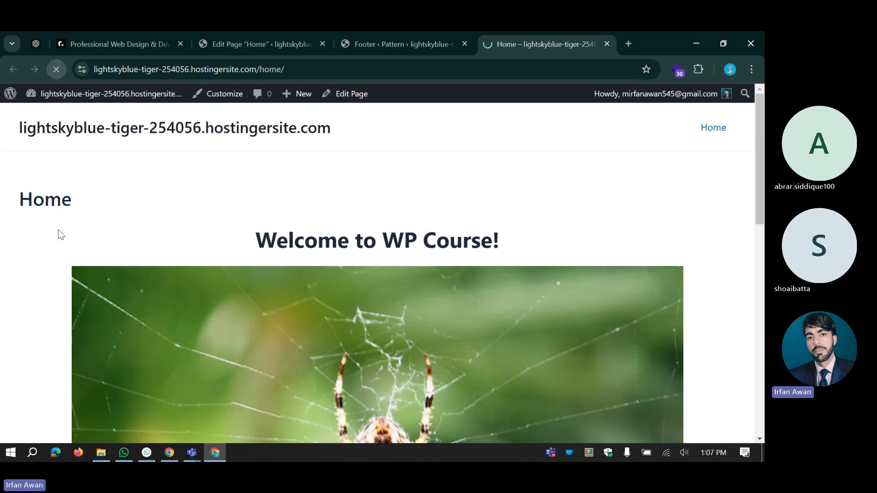
scroll(60, 235, "down", 10)
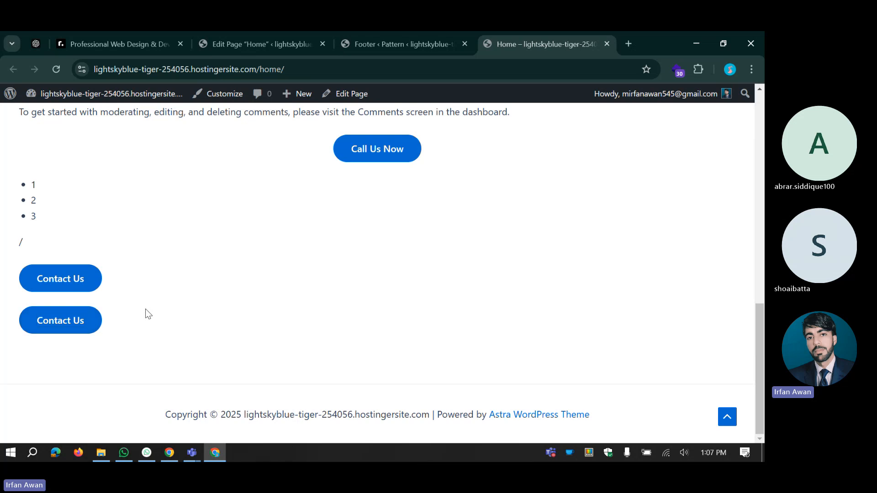
Step: Reload the Home page editor, inspect both Footer blocks and open the original pattern from the upper one
left_click(274, 41)
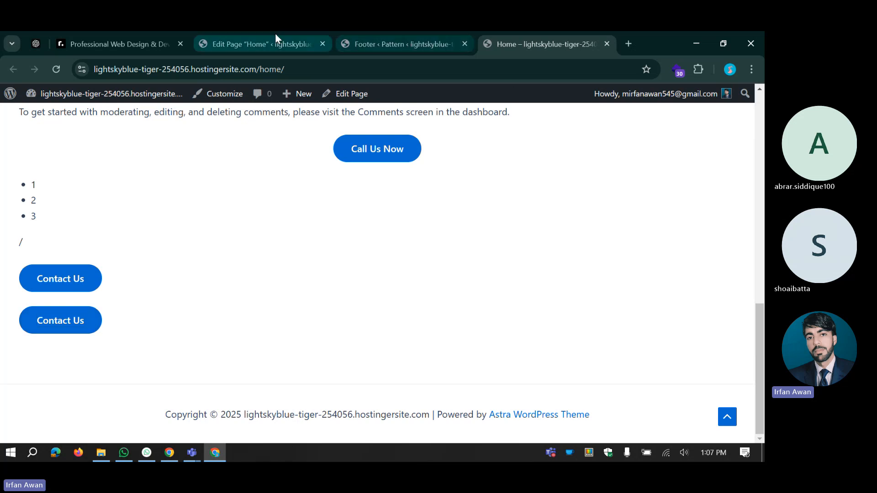
left_click(54, 68)
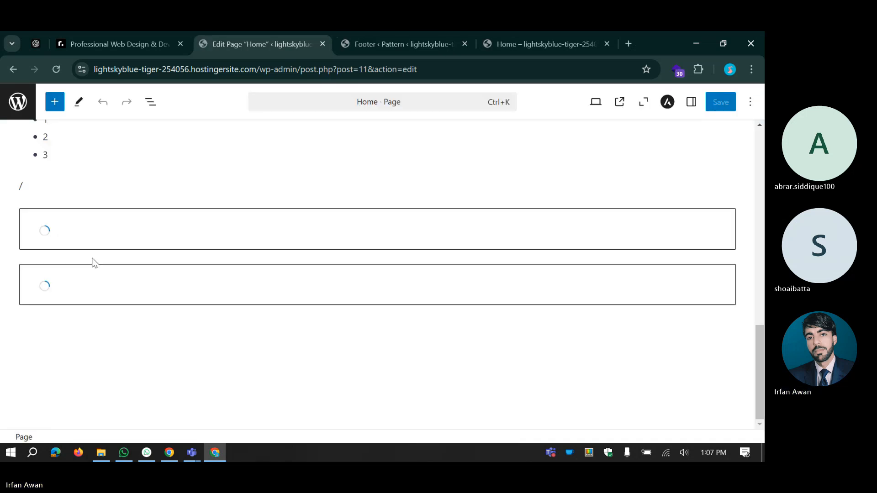
left_click(67, 251)
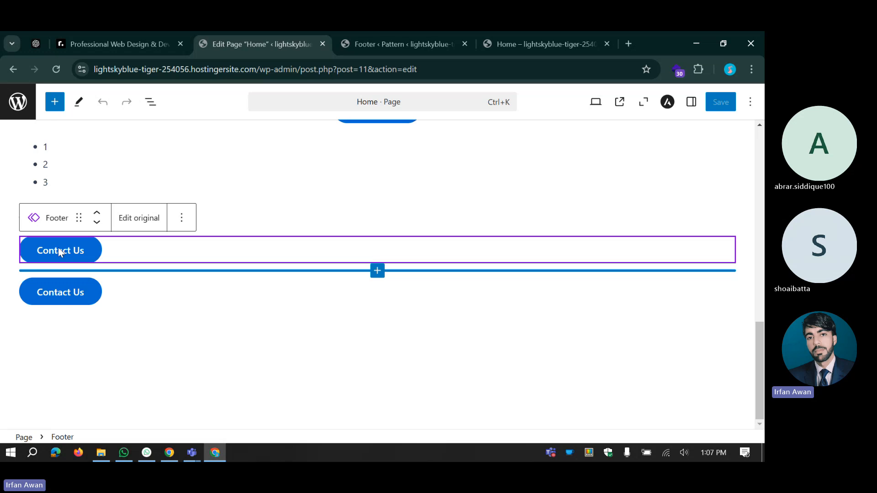
left_click(53, 295)
left_click(57, 236)
left_click(132, 223)
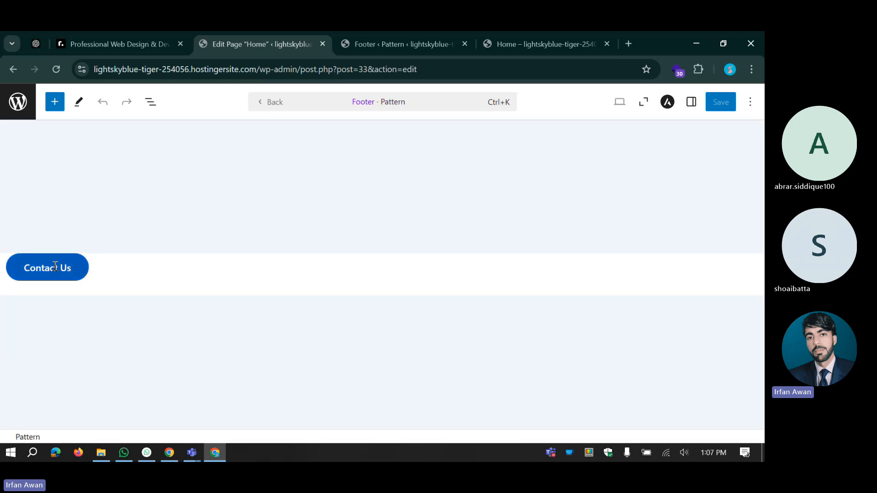
left_click(56, 266)
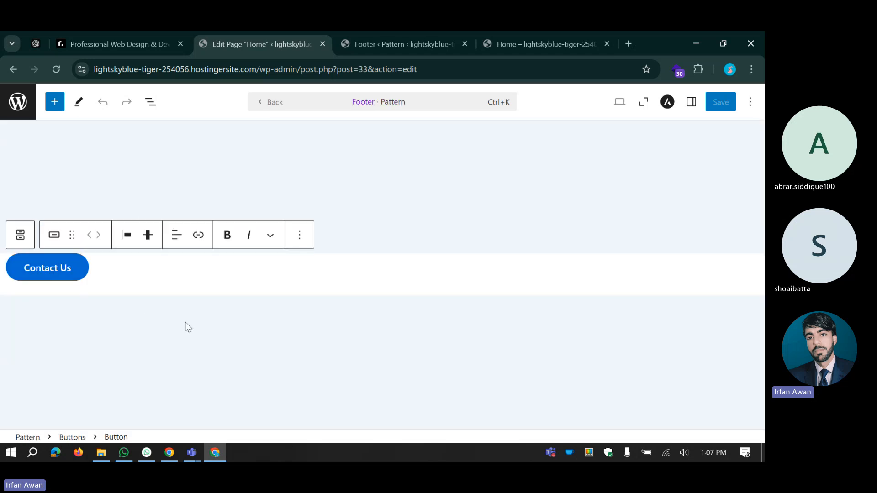
left_click(392, 36)
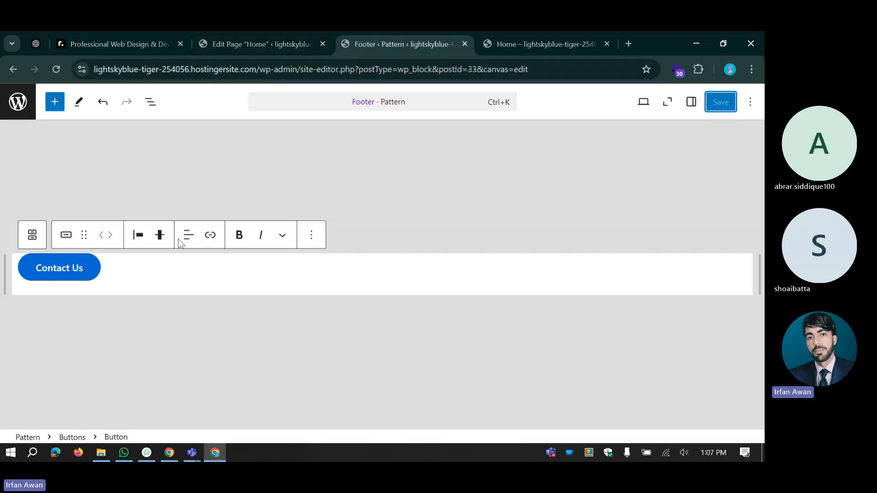
left_click(290, 35)
left_click(414, 33)
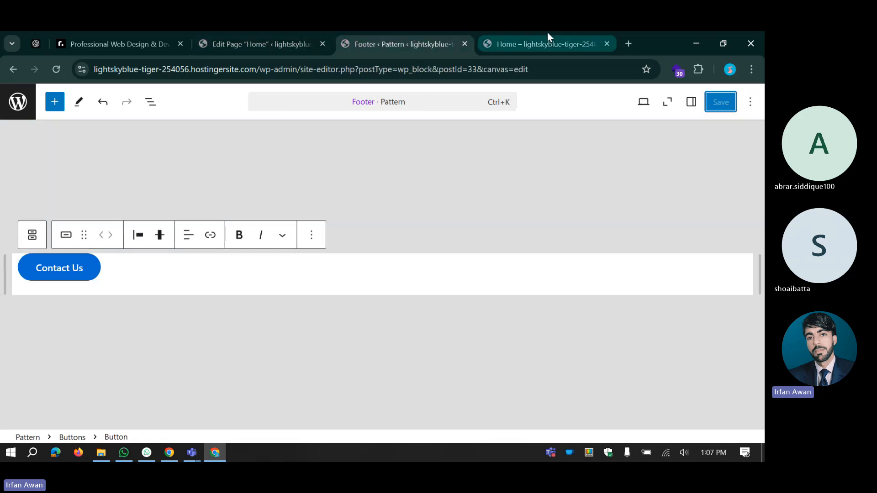
left_click(548, 32)
left_click(377, 34)
left_click(275, 32)
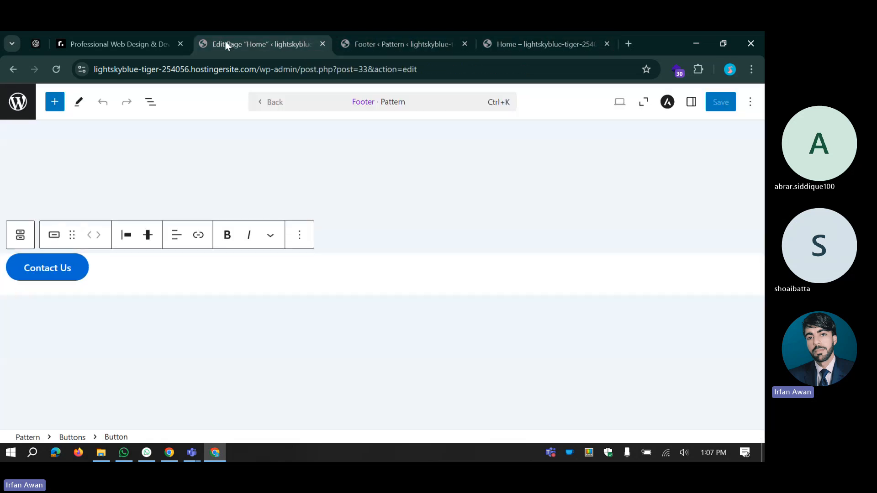
Step: Leave the Footer pattern editor and view the list of all patterns on the site
left_click(19, 107)
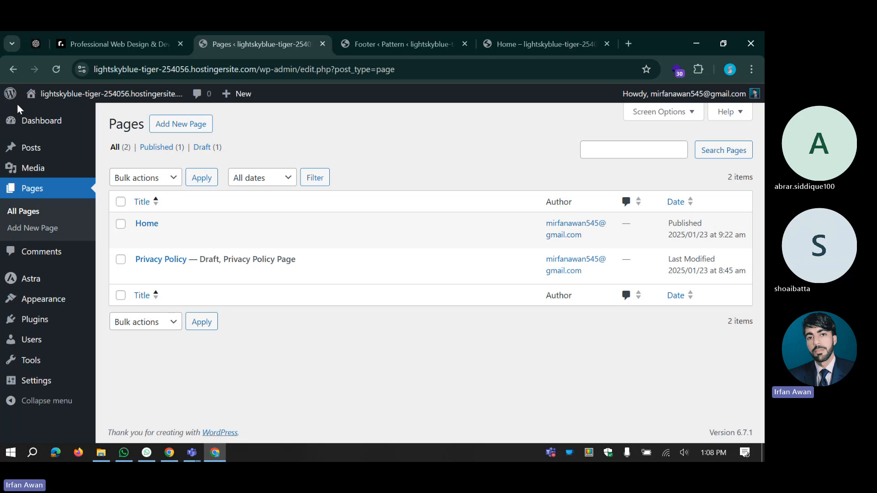
mouse_move(34, 281)
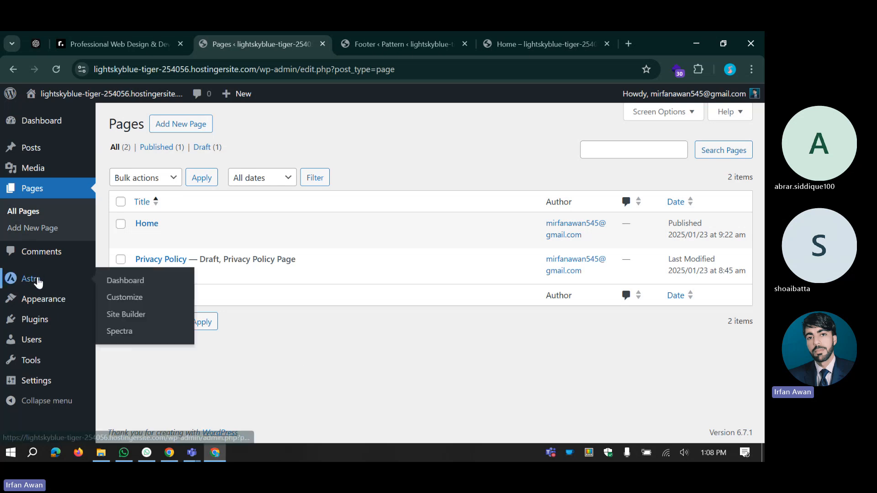
mouse_move(41, 301)
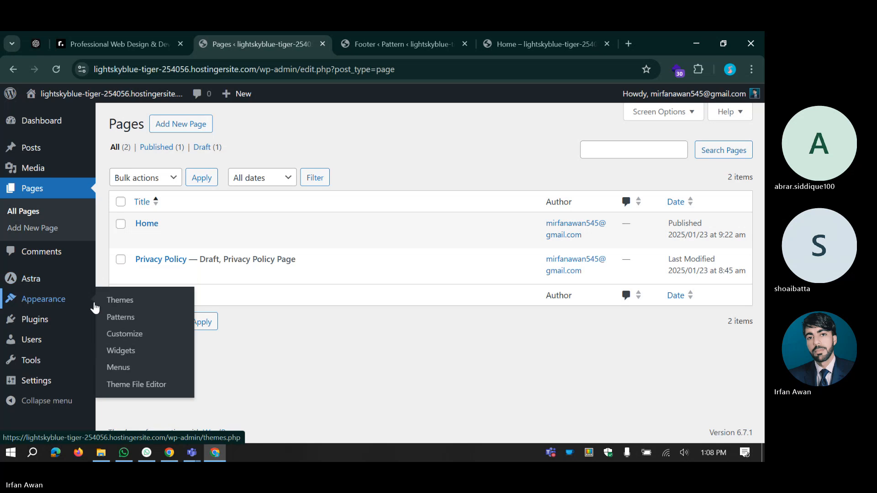
left_click(120, 325)
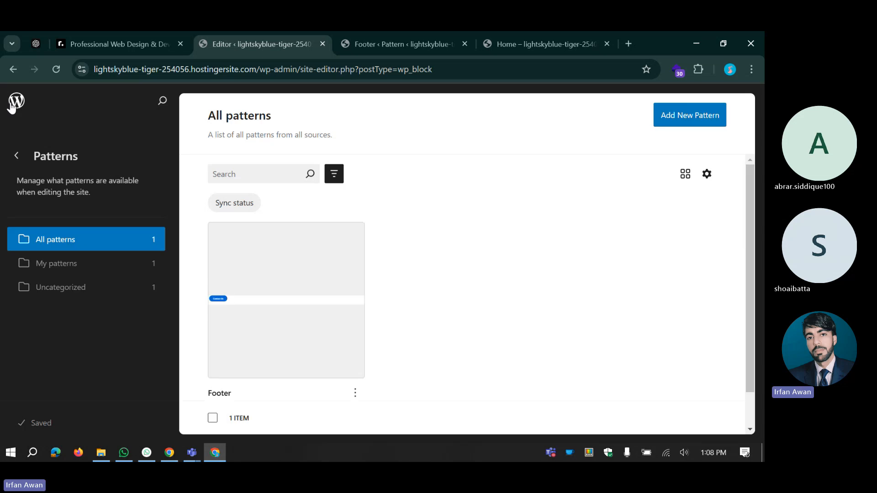
Step: Return to the site dashboard, open the Astra theme's welcome page and look over its quick settings
left_click(12, 105)
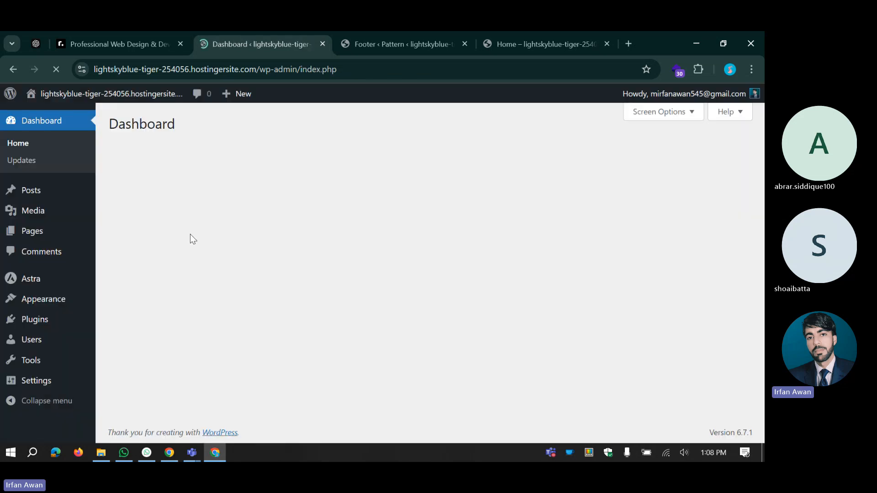
mouse_move(46, 299)
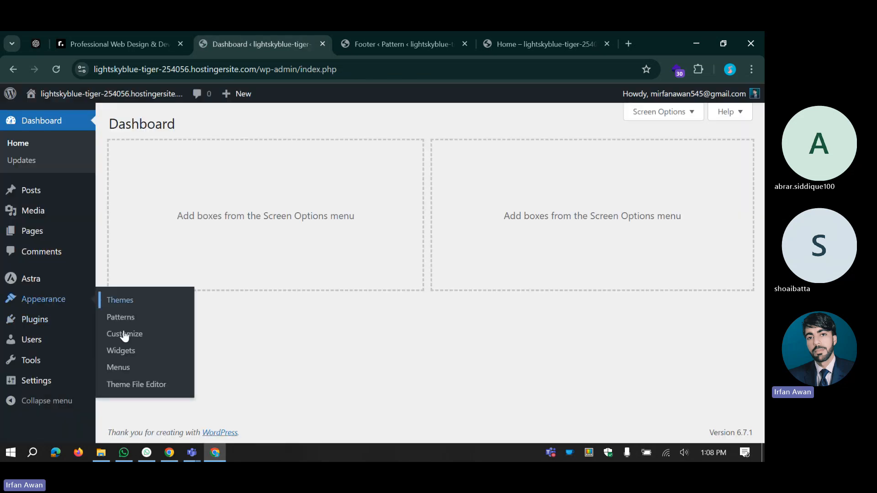
mouse_move(39, 283)
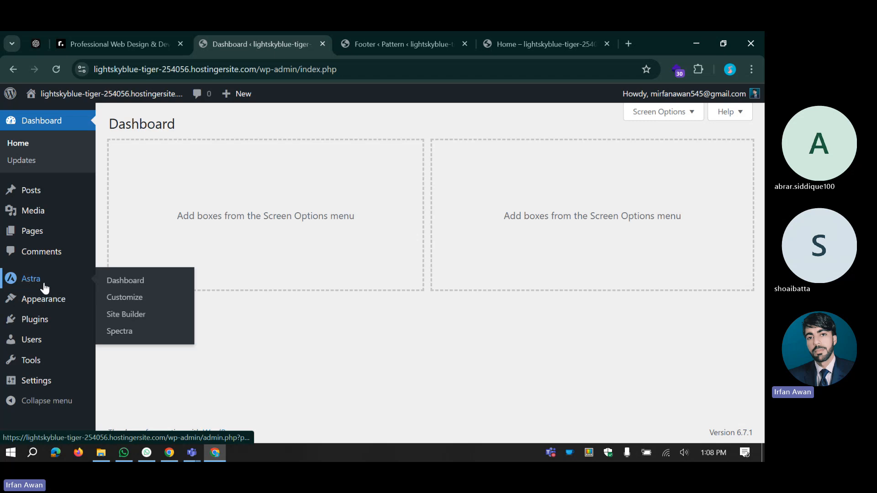
left_click(34, 285)
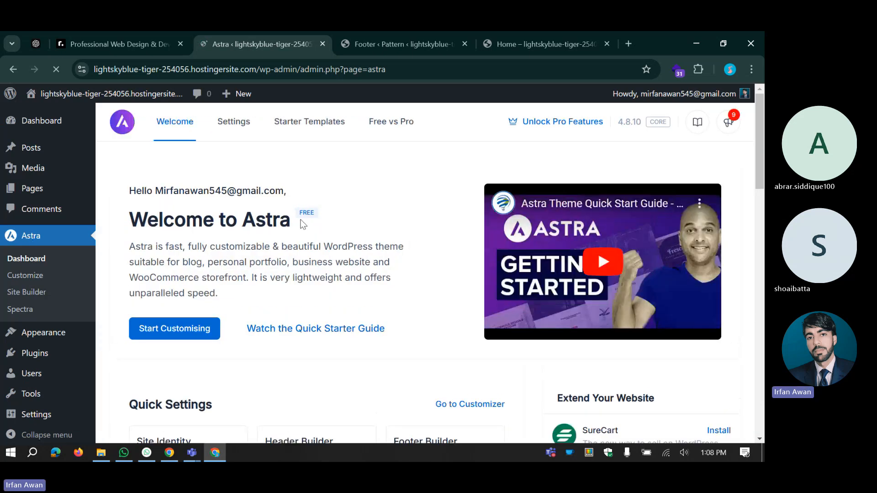
scroll(229, 249, "down", 6)
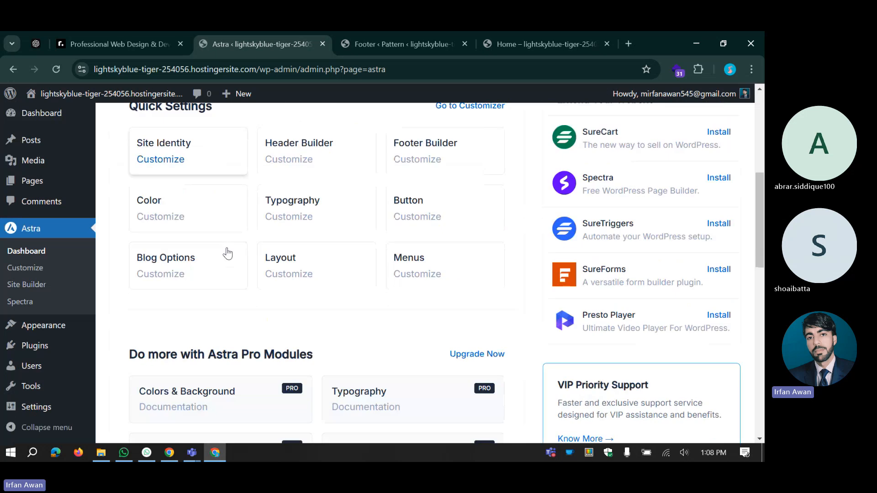
scroll(227, 254, "up", 6)
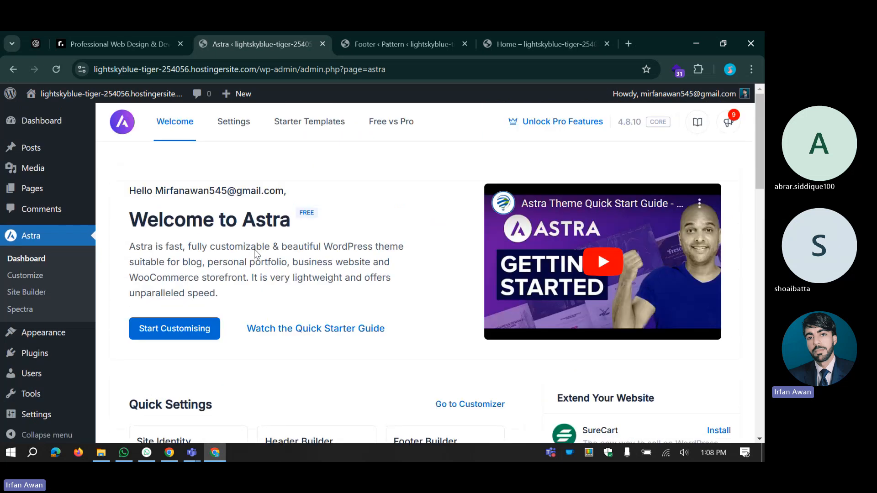
Step: Place the published Home page's tab beside the Astra page's tab and inspect the page's header and copyright footer
scroll(256, 242, "down", 7)
scroll(182, 293, "up", 3)
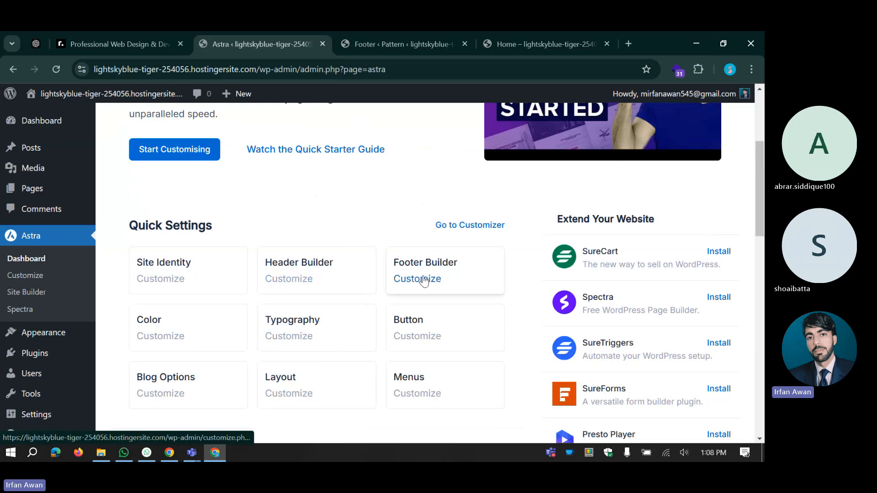
left_click(417, 35)
left_click(550, 40)
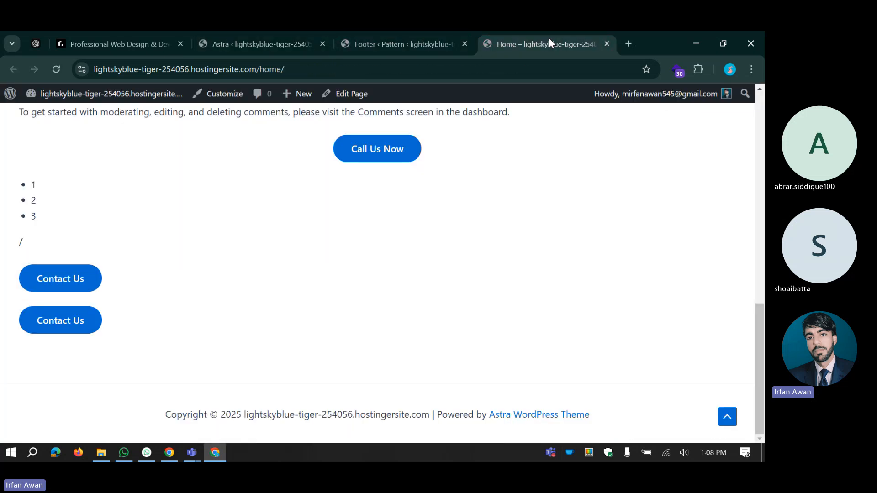
left_click_drag(549, 41, 406, 42)
scroll(320, 180, "up", 10)
left_click_drag(19, 127, 755, 137)
scroll(413, 224, "down", 12)
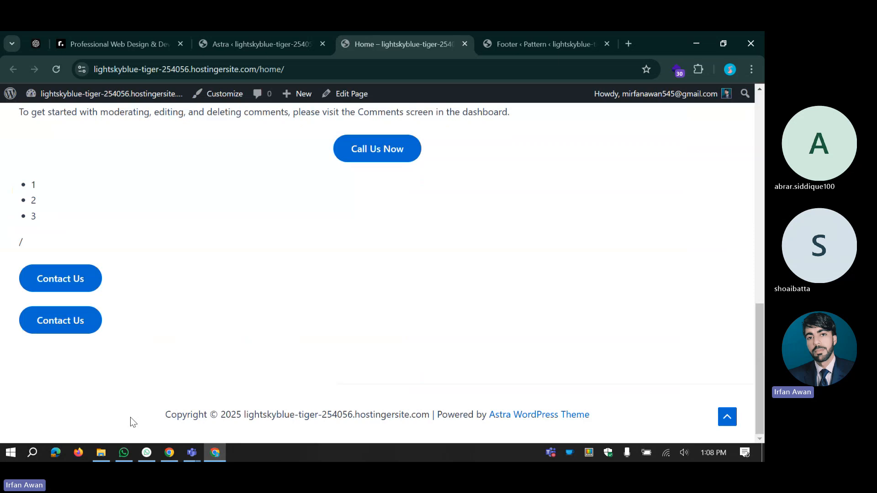
left_click_drag(130, 418, 501, 426)
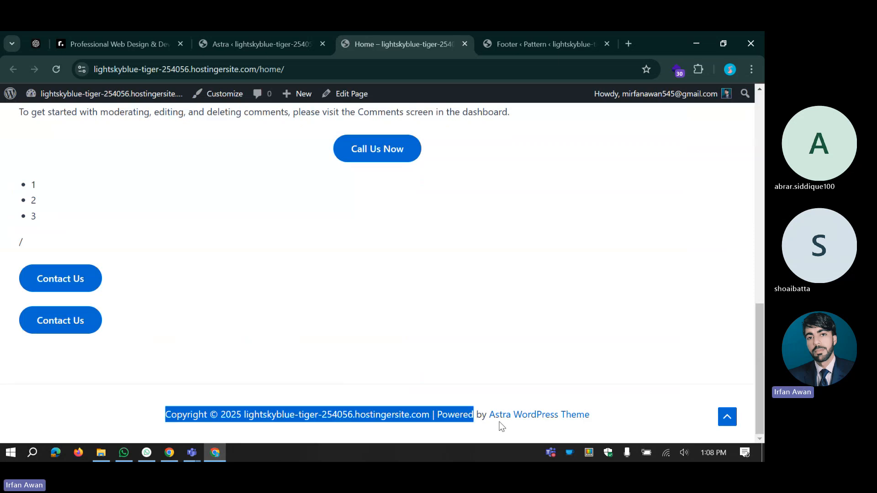
Step: Open the Header Builder in the customizer from Astra's quick settings, rechecking the quick settings while it loads
left_click(260, 43)
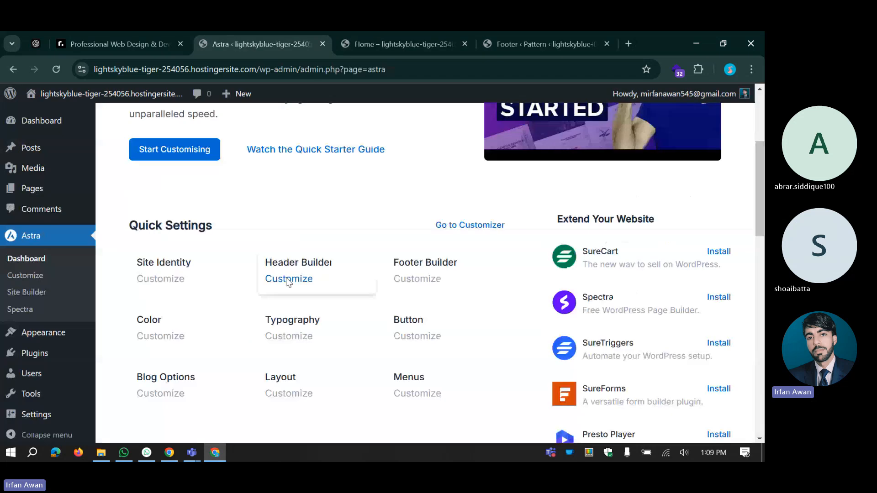
left_click(286, 278)
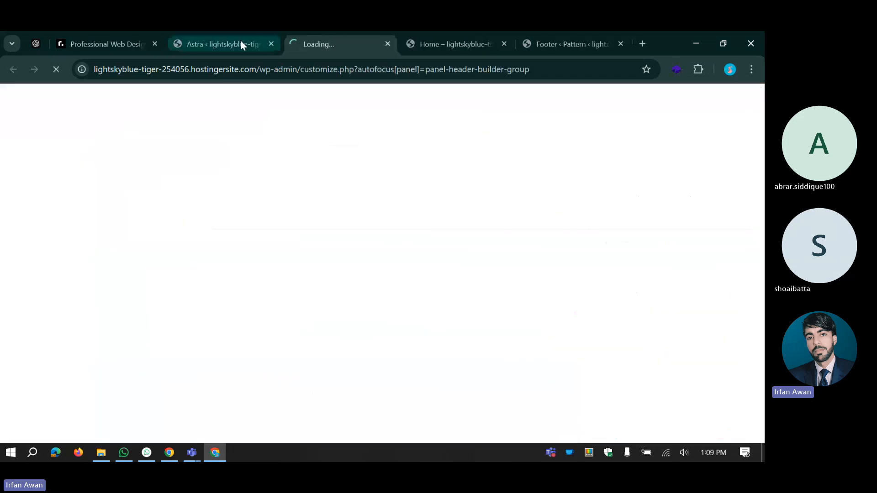
left_click(240, 44)
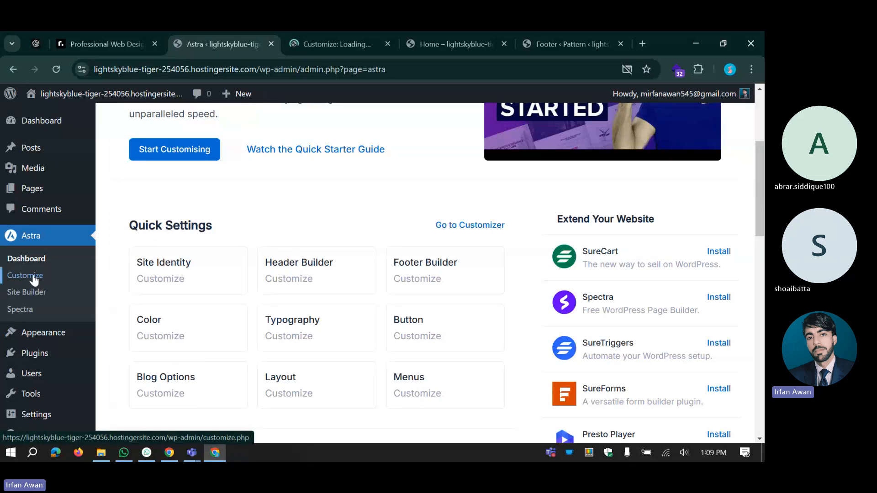
left_click(303, 278)
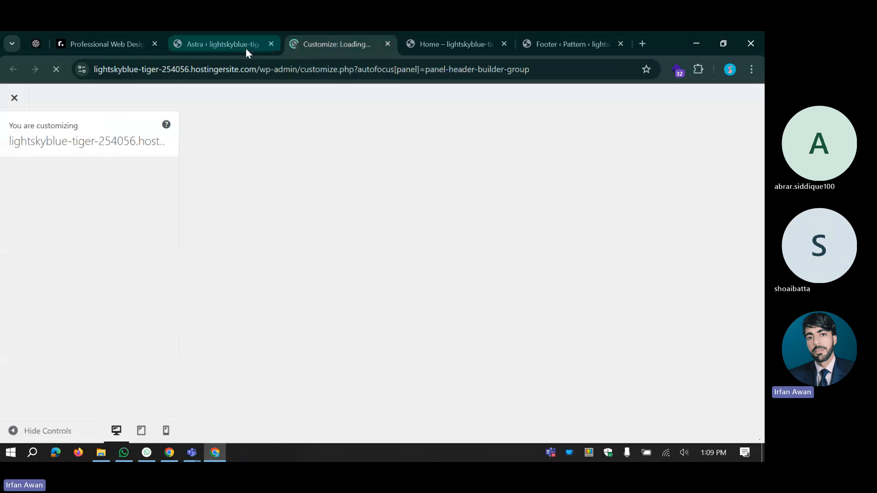
mouse_move(245, 49)
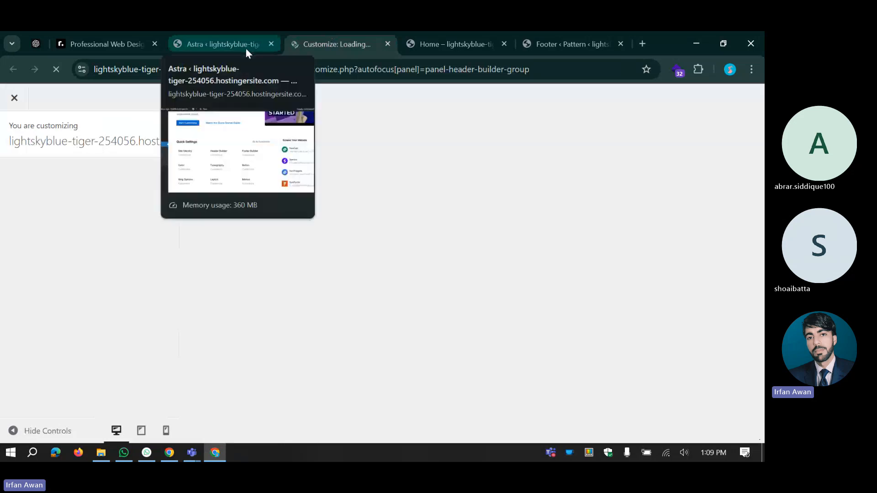
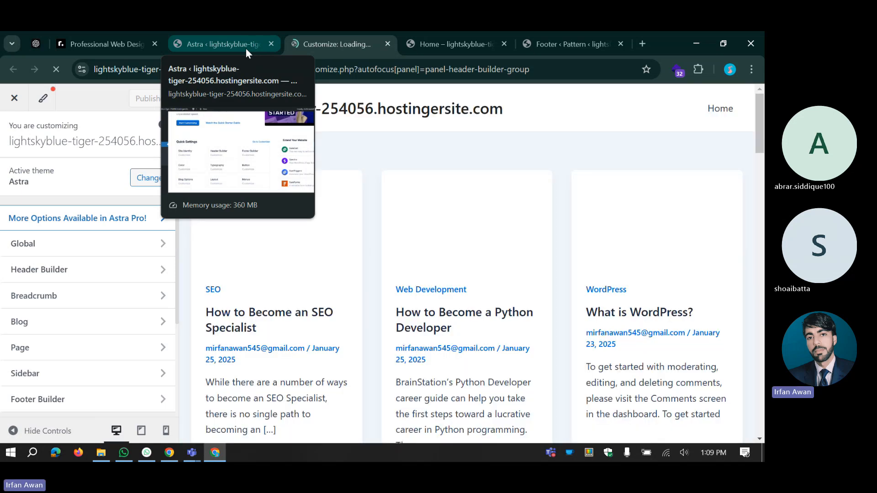
left_click(231, 39)
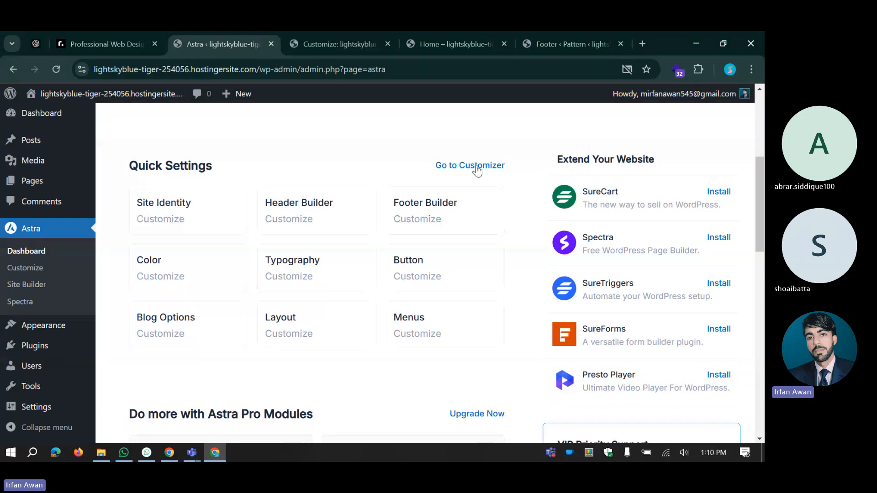
left_click(322, 48)
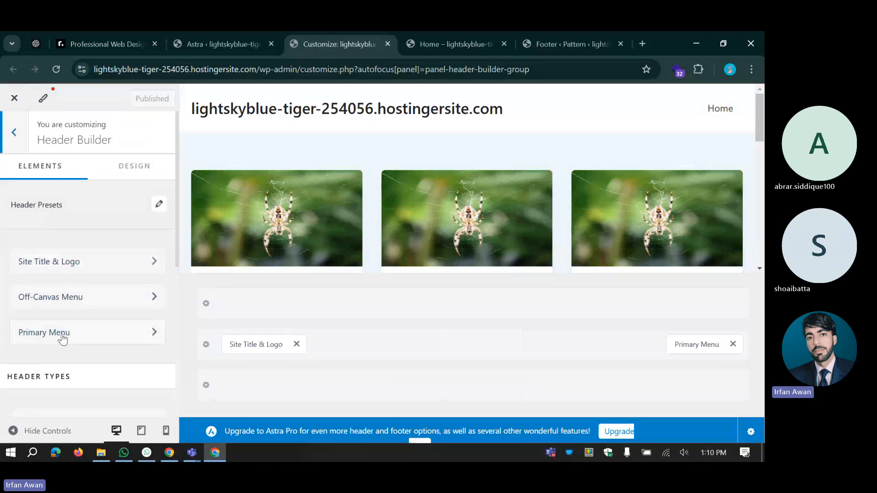
Step: Look over the Header Builder's elements and page preview, and return to the customizer's main section list
scroll(261, 246, "down", 1)
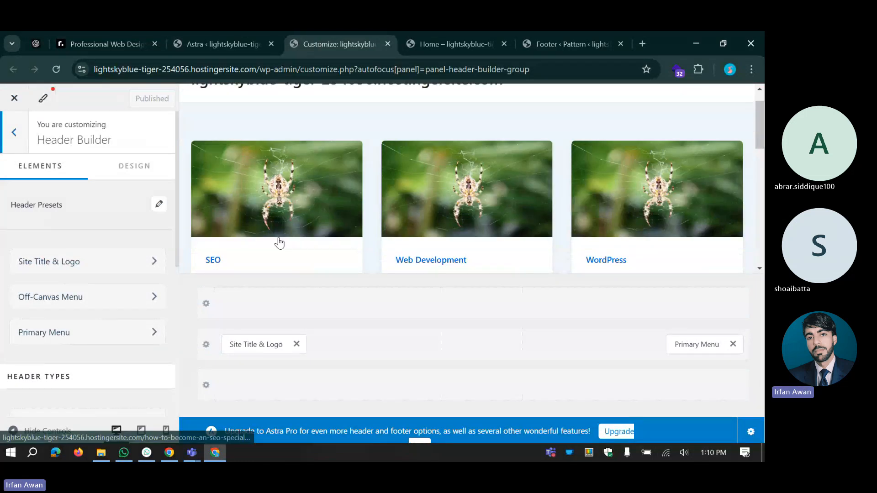
scroll(280, 243, "down", 3)
scroll(280, 243, "up", 5)
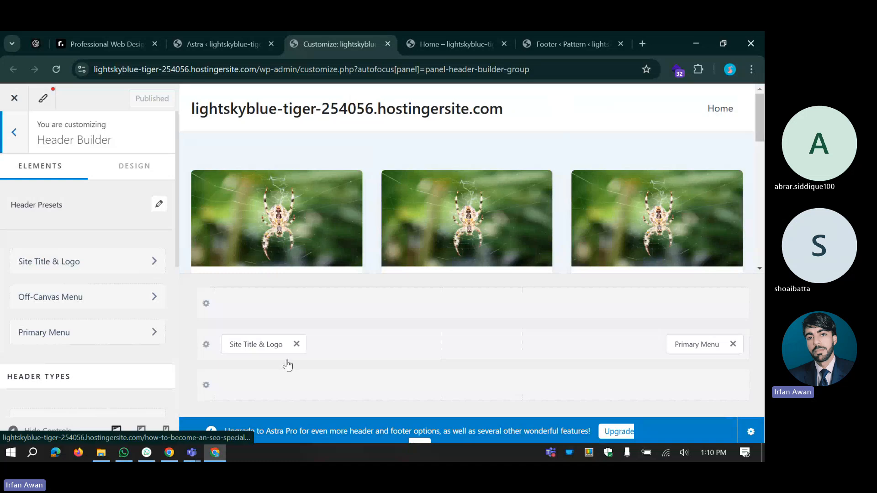
left_click(15, 134)
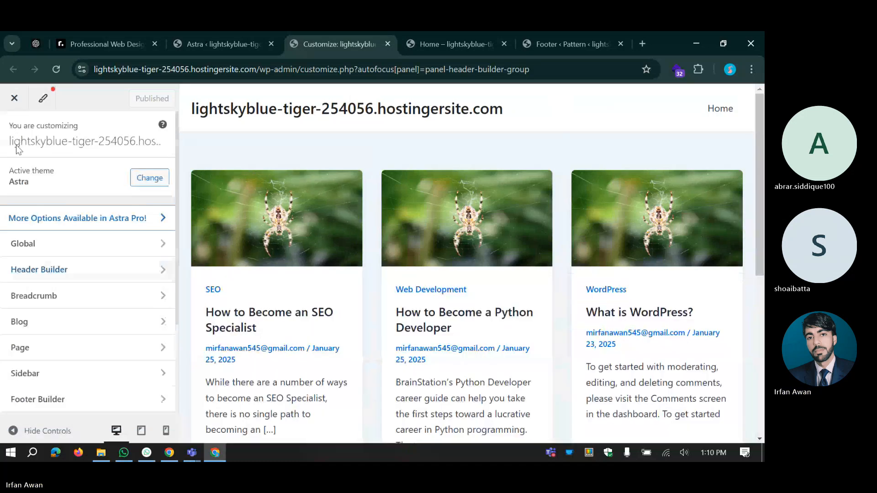
Step: Open the customizer through the Appearance entry of the Astra page, and review the section list in the already loaded customizer
left_click(203, 45)
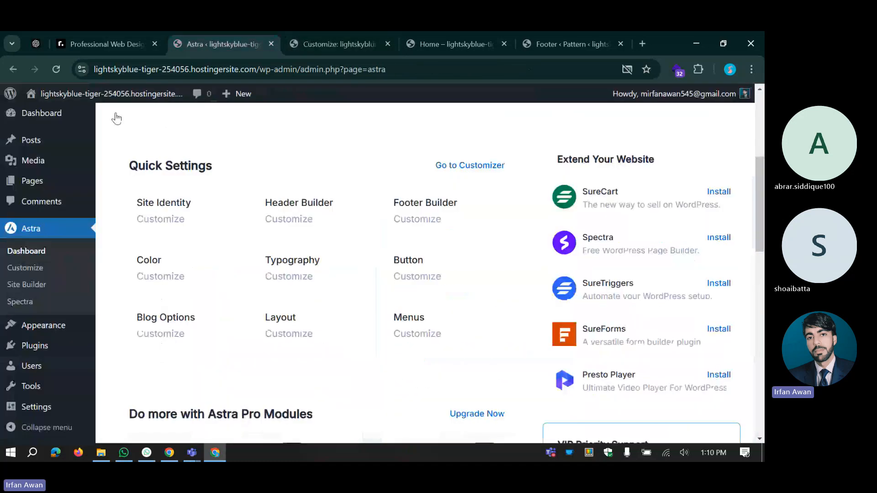
mouse_move(43, 326)
left_click(124, 359)
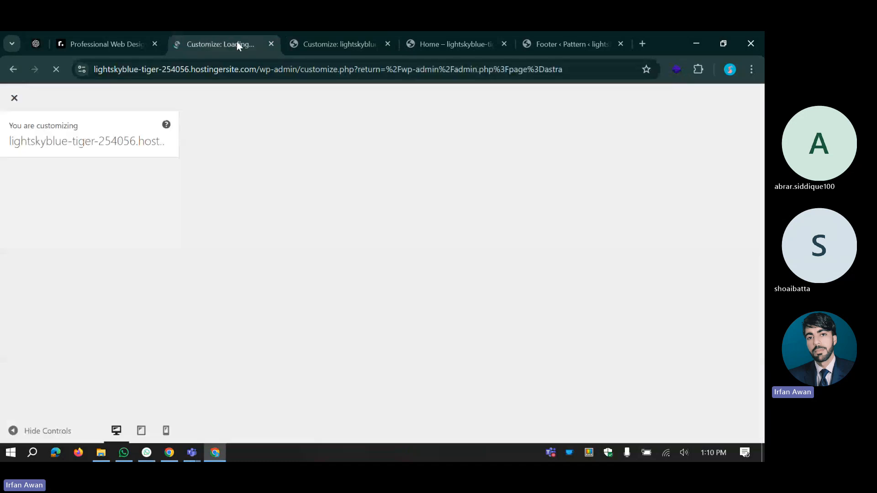
left_click(339, 44)
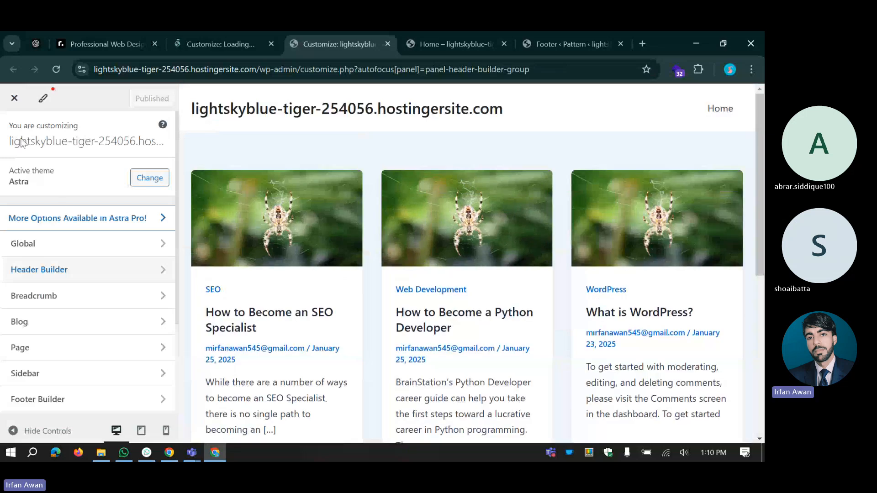
scroll(28, 282, "down", 3)
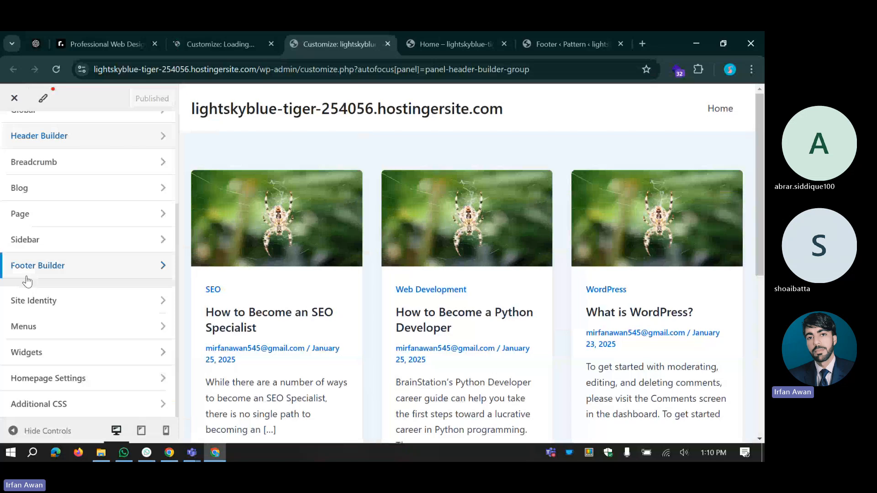
scroll(27, 282, "up", 3)
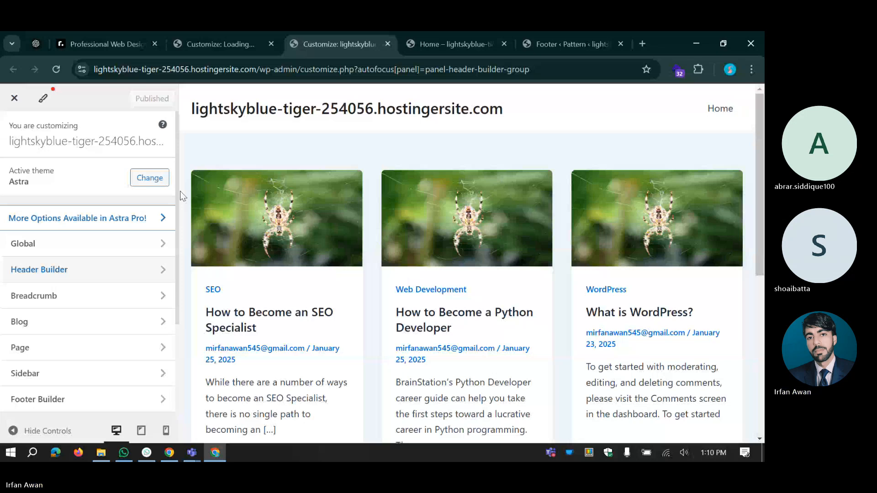
Step: Return to the published Home page and inspect its site title, page title and welcome heading
key("ctrl+Tab")
scroll(613, 349, "up", 8)
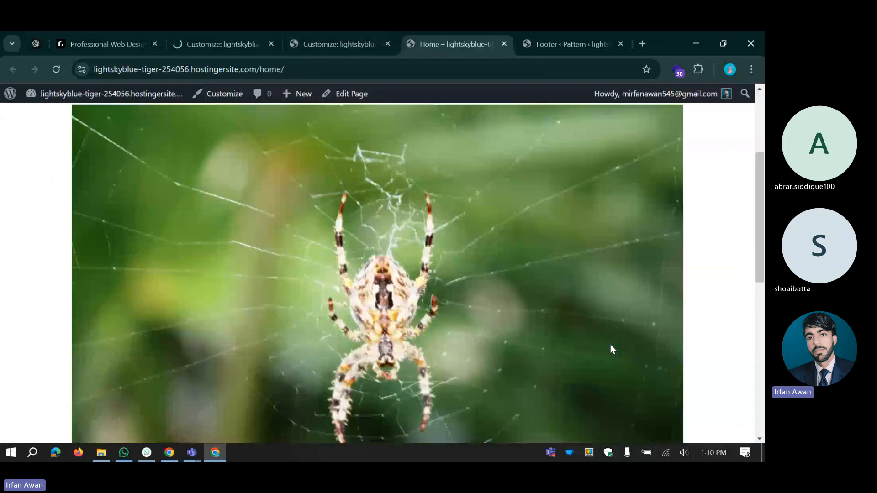
scroll(611, 346, "up", 4)
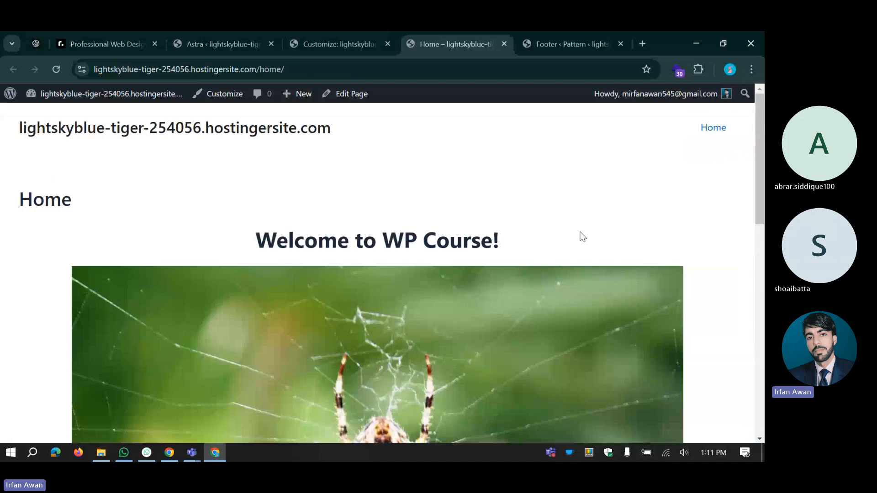
left_click_drag(257, 240, 551, 234)
left_click(552, 234)
left_click_drag(347, 127, 64, 167)
left_click(184, 196)
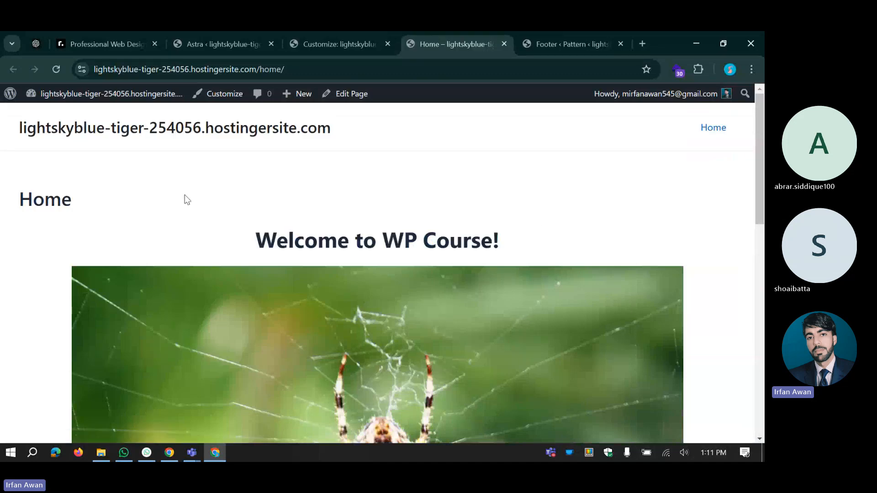
Step: Review the customizer's sections through Additional CSS and check the Customize entry on the Astra dashboard
left_click(321, 34)
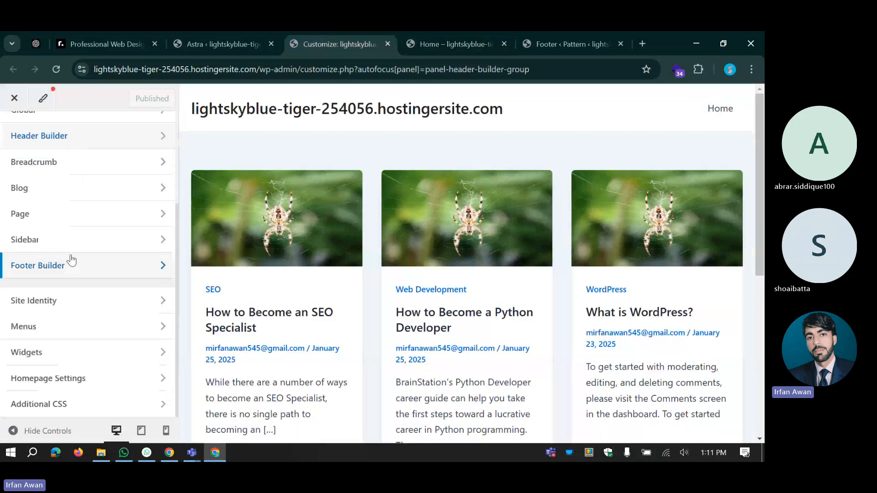
scroll(68, 257, "up", 3)
scroll(68, 228, "down", 3)
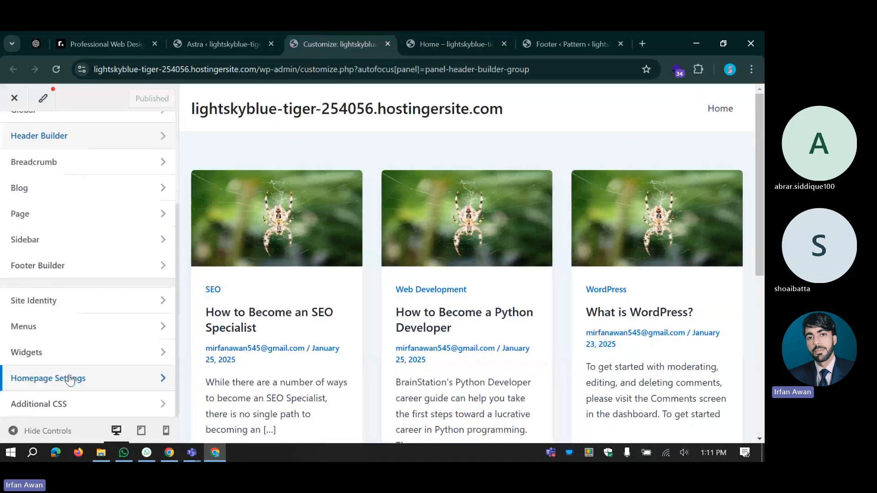
scroll(69, 380, "up", 3)
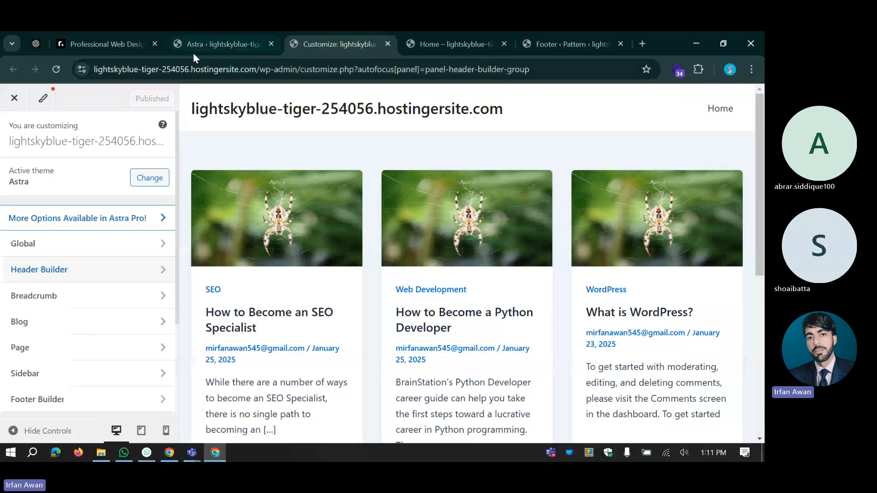
left_click(193, 50)
scroll(137, 320, "down", 2)
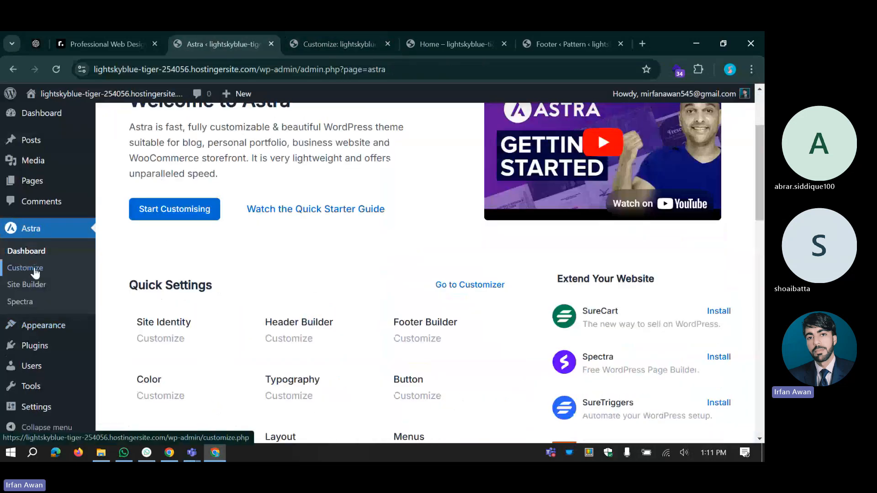
left_click(319, 36)
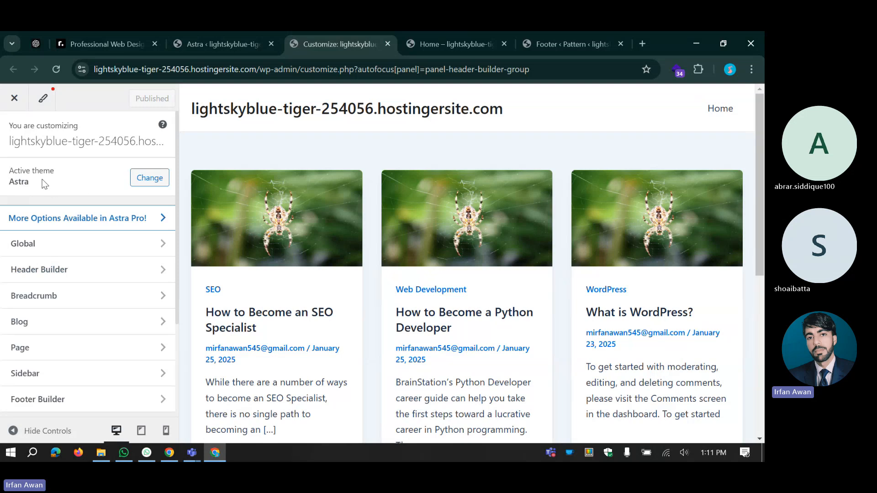
Step: View the installed themes from the customizer, and briefly open and close the Astra Pro options page
left_click(137, 183)
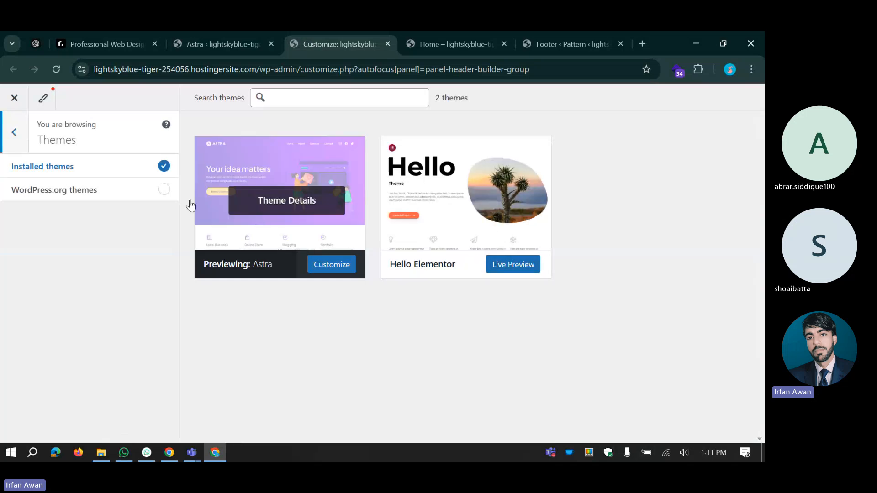
left_click(22, 138)
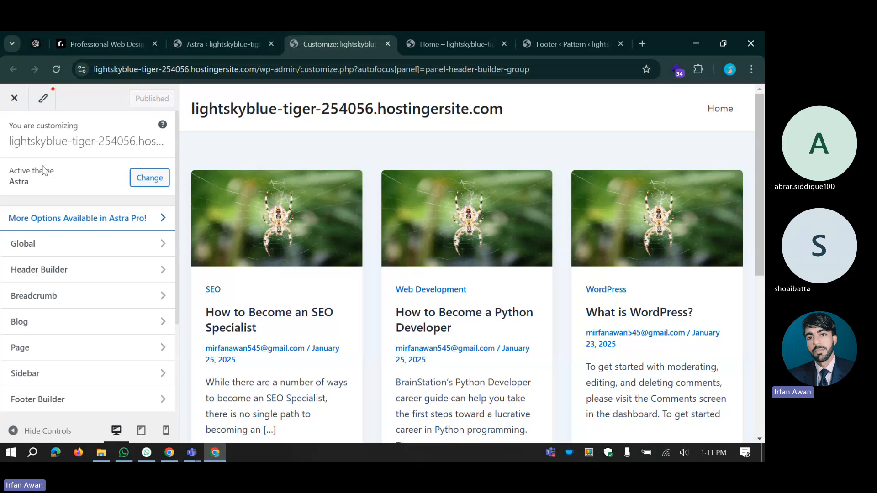
left_click(77, 163)
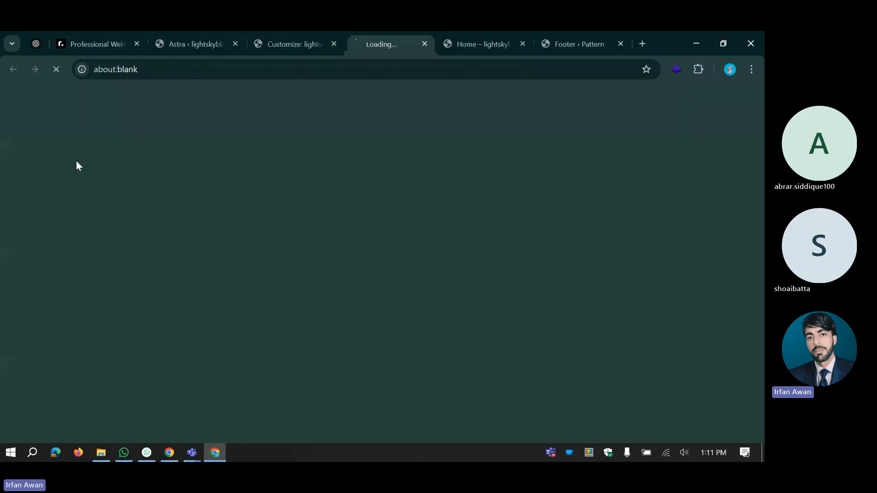
left_click(427, 44)
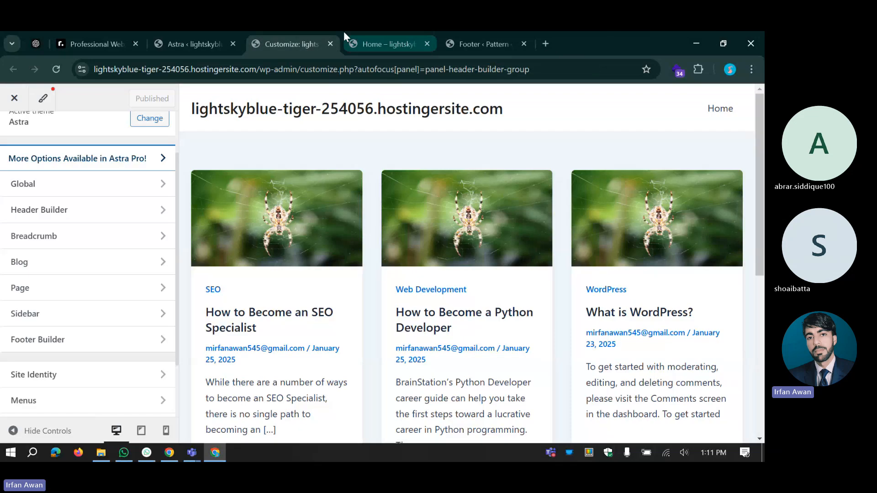
Step: Open the Global settings in the customizer and look over the previewed posts and footer
left_click(58, 182)
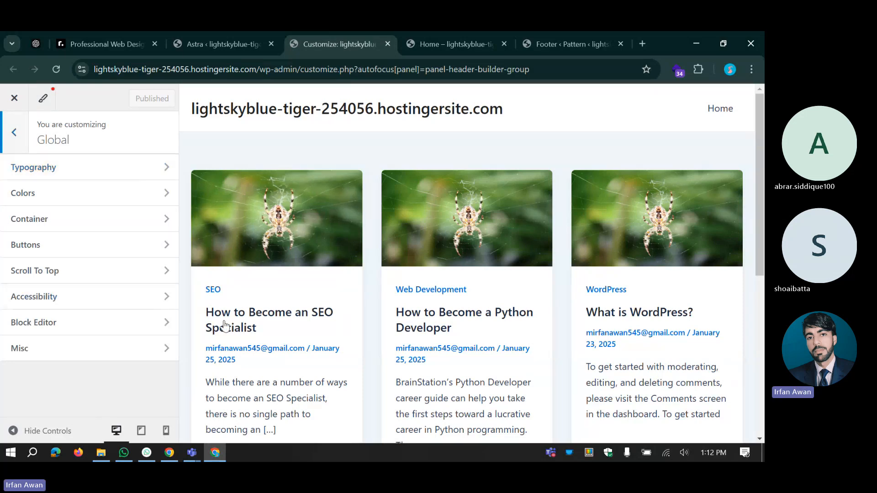
scroll(378, 323, "down", 3)
scroll(379, 323, "up", 3)
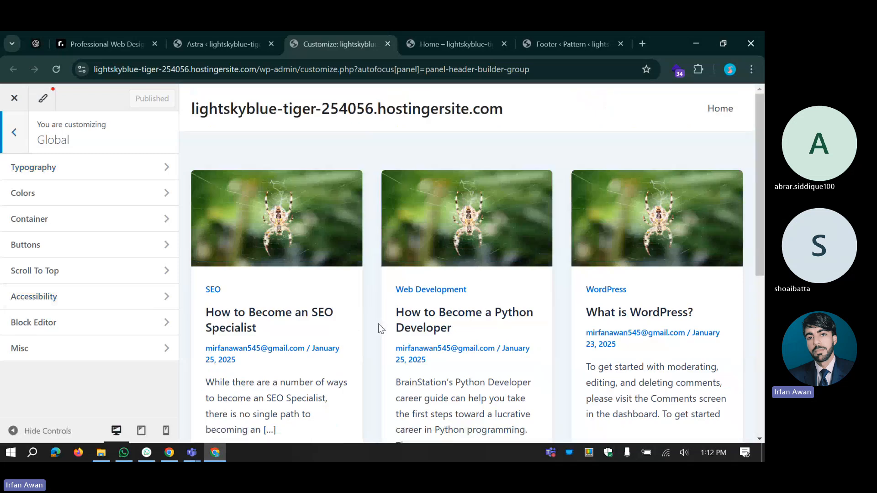
scroll(378, 324, "down", 5)
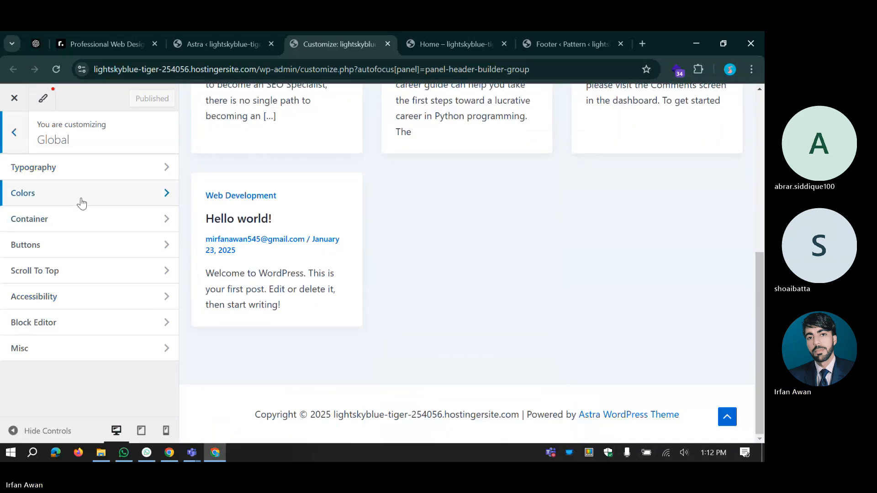
Step: Open the global Typography settings and try font presets including Playfair Display / Open Sans, Rubik / Karla and DM Serif Display / Work Sans
left_click(64, 168)
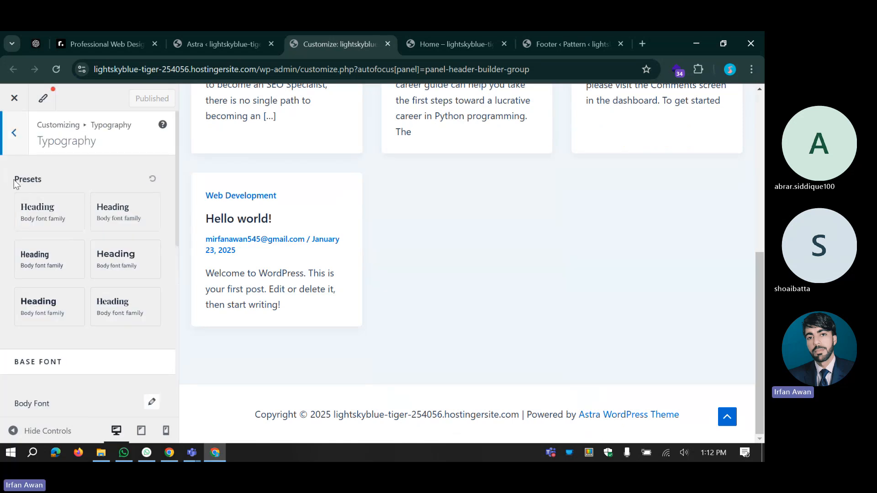
left_click_drag(14, 180, 42, 182)
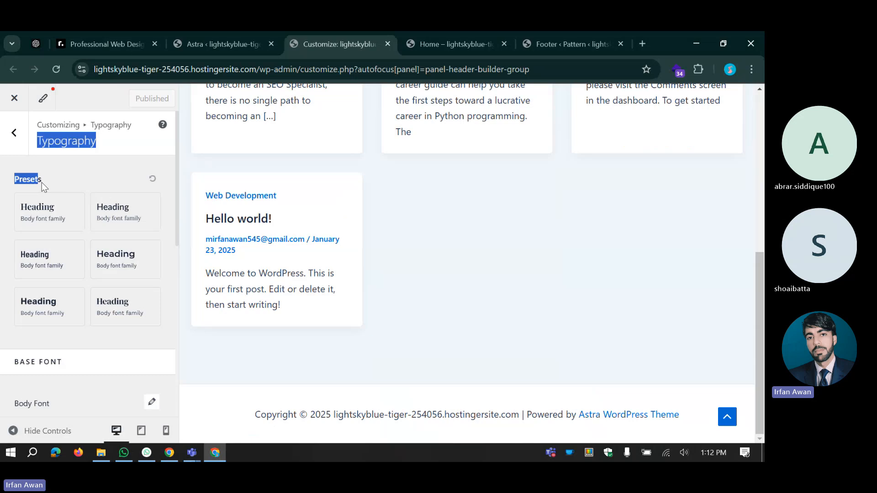
left_click(42, 211)
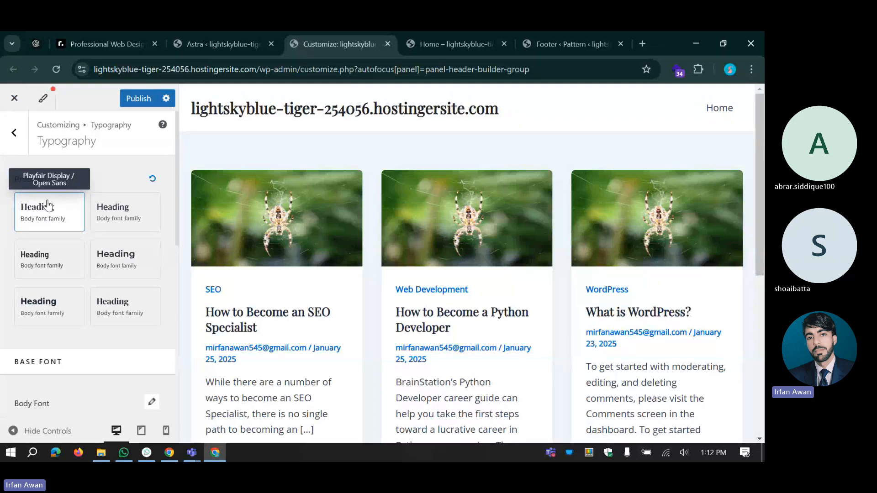
left_click(117, 211)
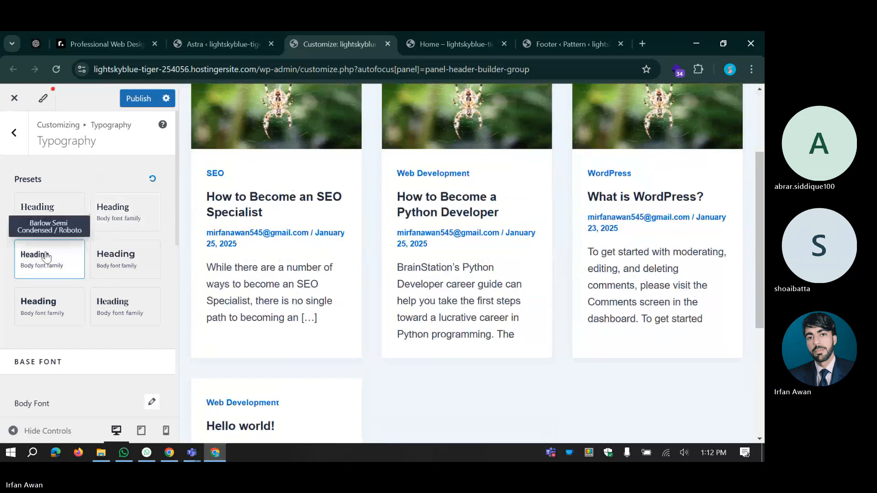
left_click(117, 255)
left_click(35, 318)
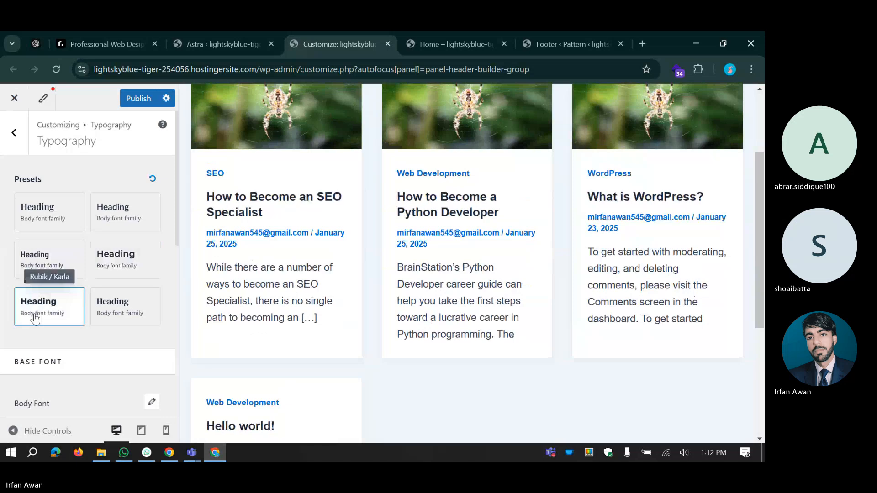
left_click(112, 312)
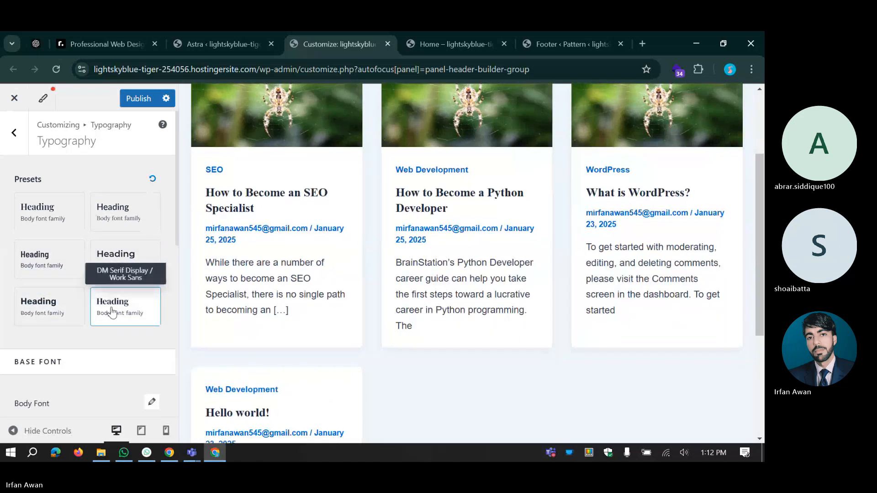
Step: Apply the Montserrat / Source Sans Pro typography preset and check the fonts on the previewed posts
left_click(108, 265)
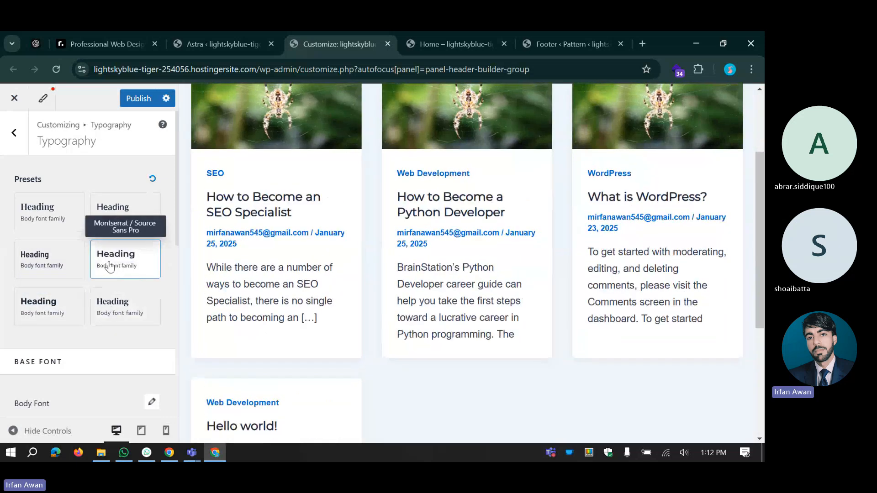
scroll(198, 229, "down", 1)
scroll(199, 229, "down", 2)
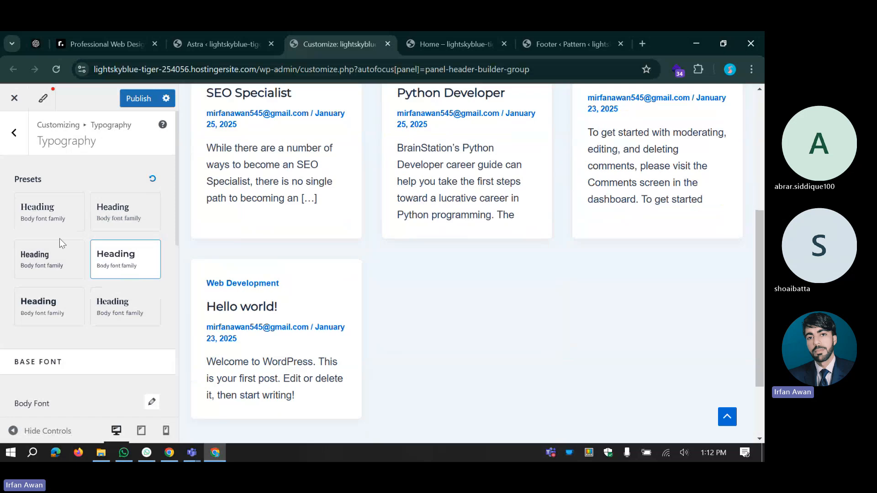
Step: Try the first typography preset and the Montserrat / Source Sans Pro preset on the blog page preview
left_click(40, 216)
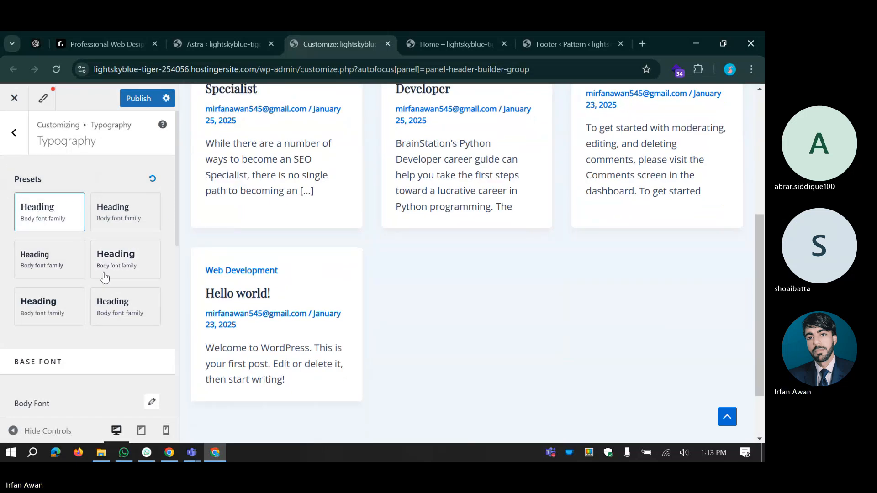
left_click(148, 275)
scroll(368, 262, "down", 2)
scroll(374, 268, "up", 1)
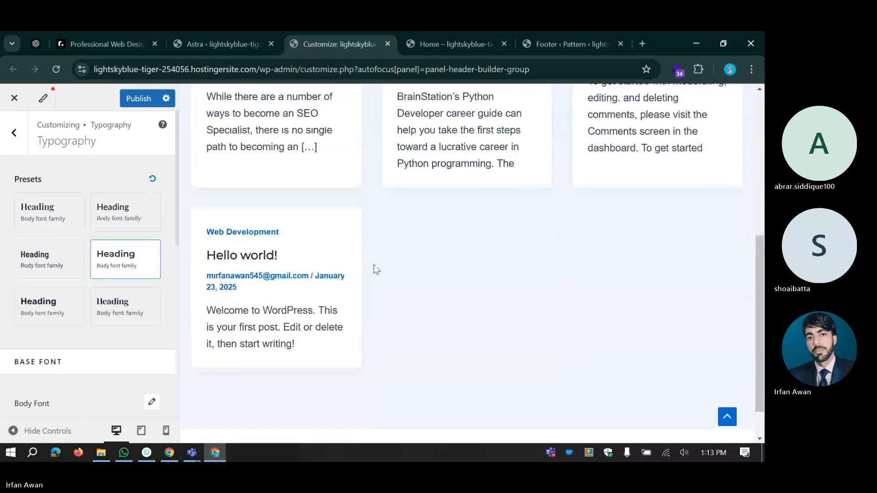
scroll(374, 268, "up", 5)
scroll(105, 290, "down", 3)
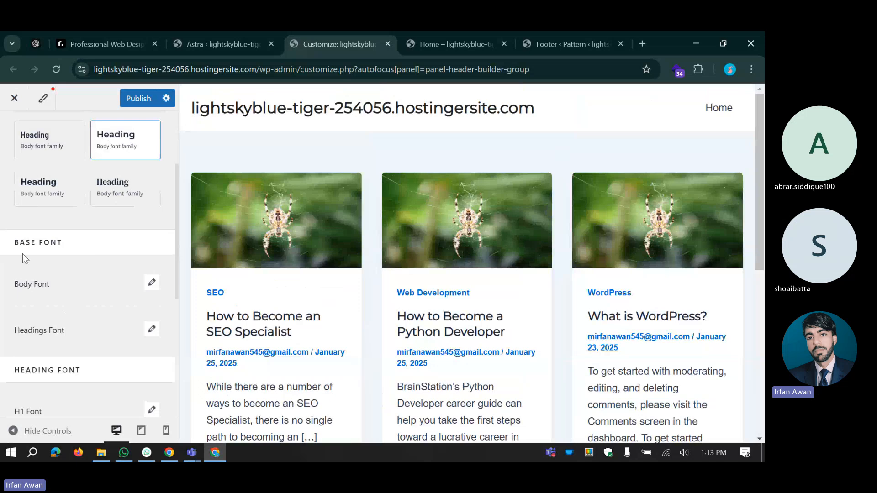
scroll(23, 254, "up", 3)
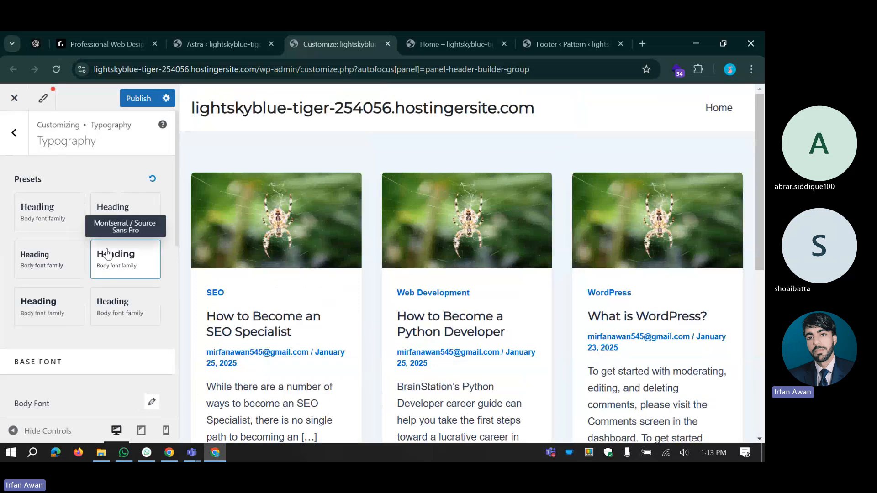
Step: Reset the typography preset selection to the theme default
left_click(152, 178)
scroll(86, 264, "down", 5)
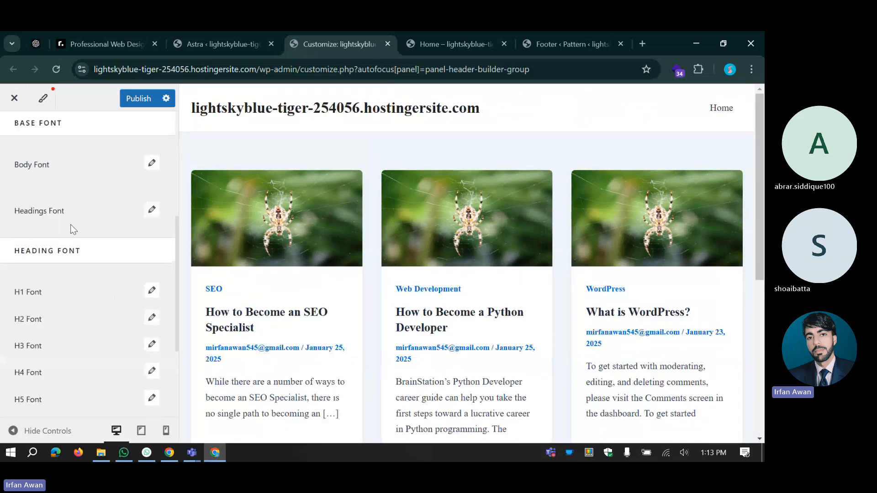
scroll(130, 264, "down", 3)
scroll(131, 268, "up", 8)
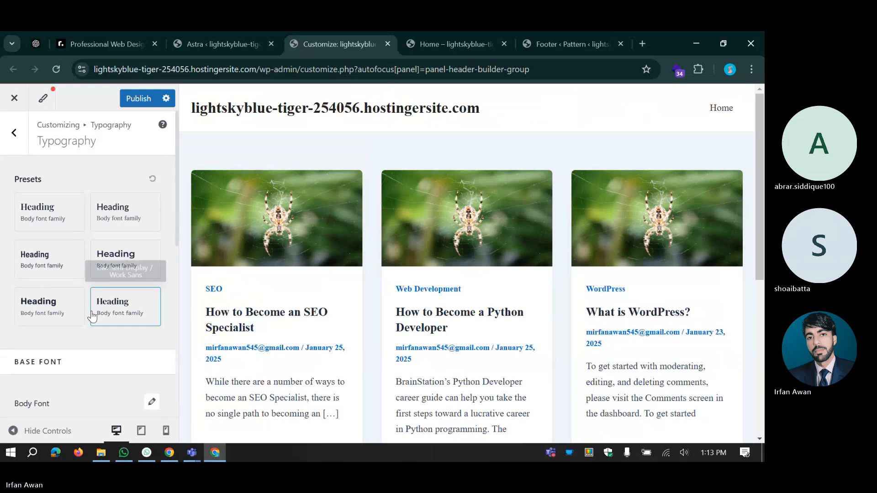
Step: Open the body font settings under Base Font and check them against the post excerpts in the preview
scroll(92, 315, "down", 3)
left_click(151, 284)
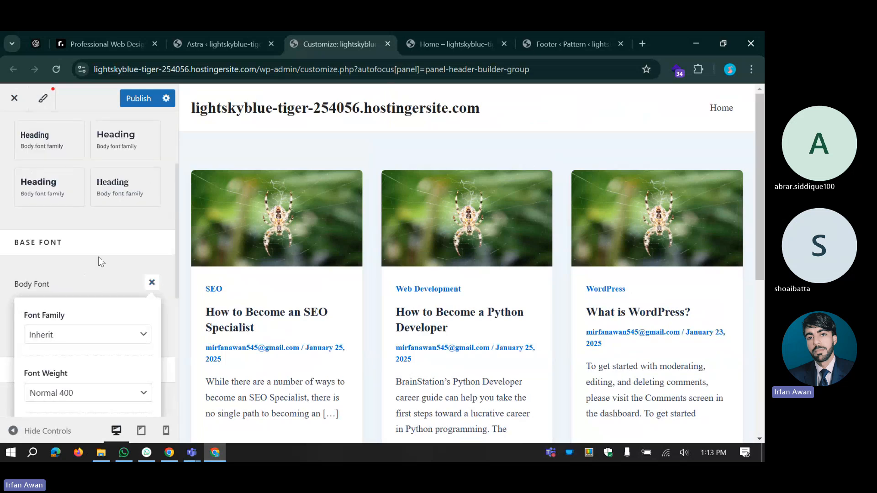
scroll(100, 258, "down", 3)
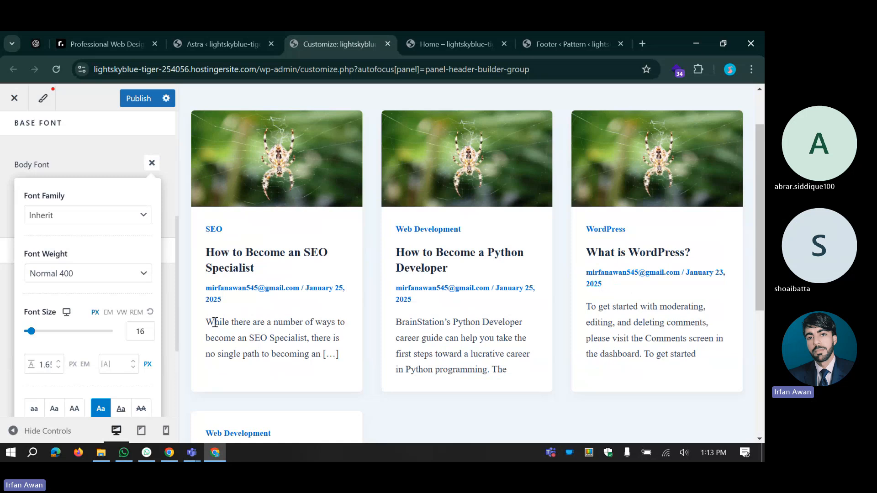
scroll(214, 323, "up", 2)
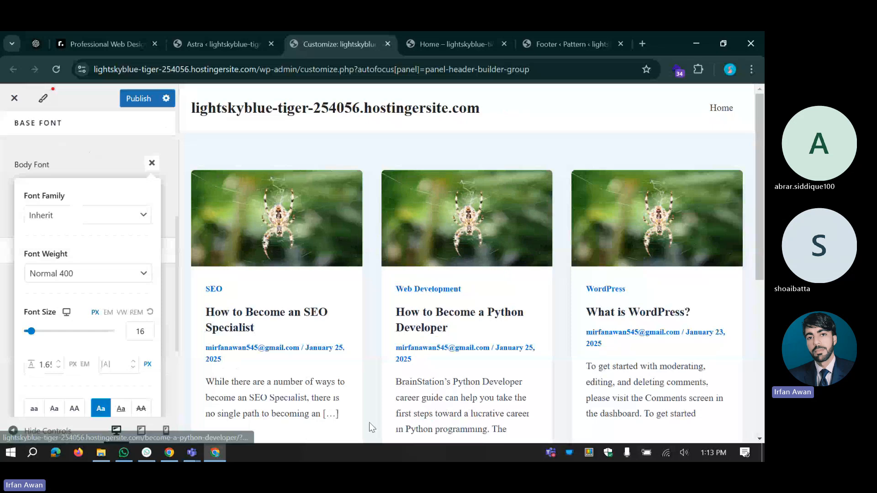
Step: Try Courier as the body font family
left_click(67, 224)
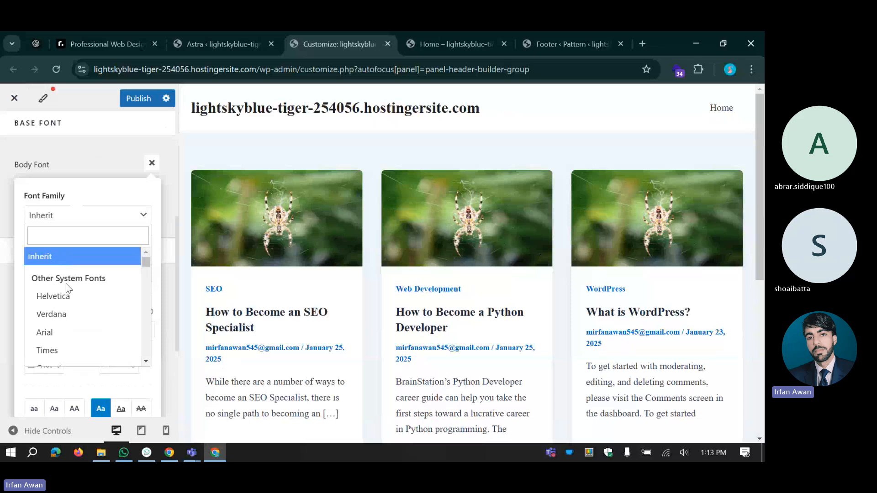
left_click(53, 297)
Step: Find Poppins among the font families and set it as the body font family, keeping the body font settings open
scroll(210, 183, "down", 3)
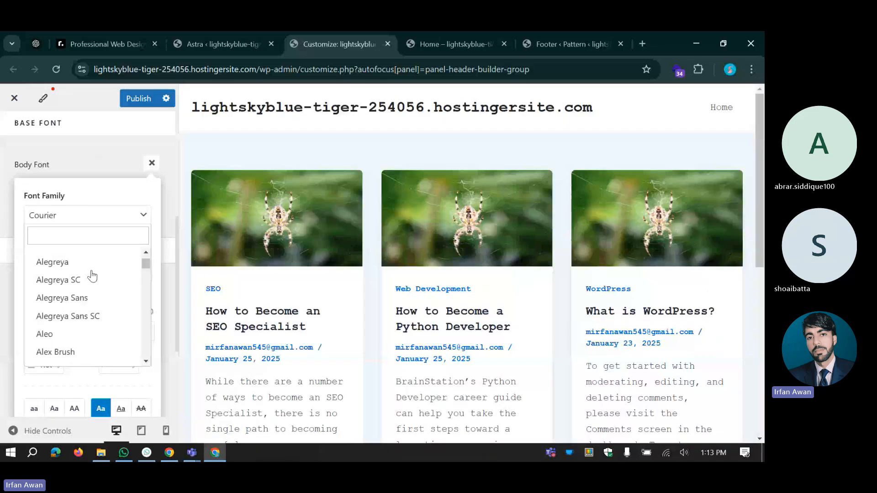
left_click(66, 234)
type("popp")
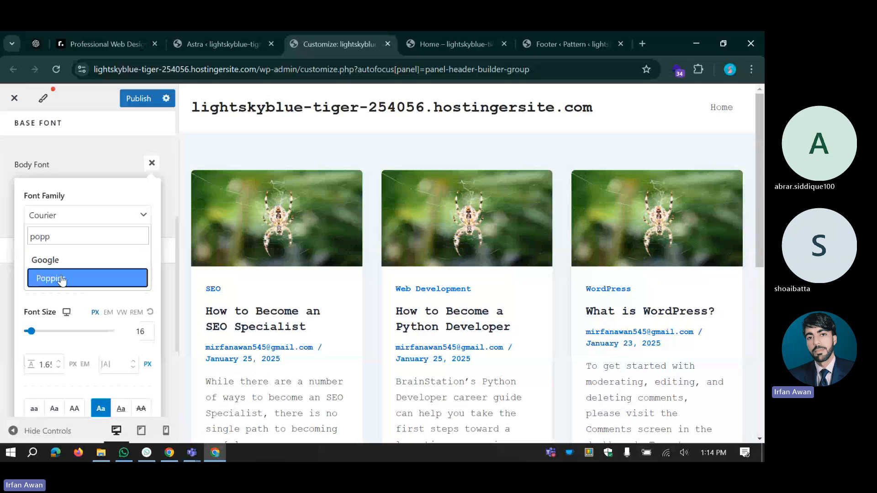
left_click(62, 279)
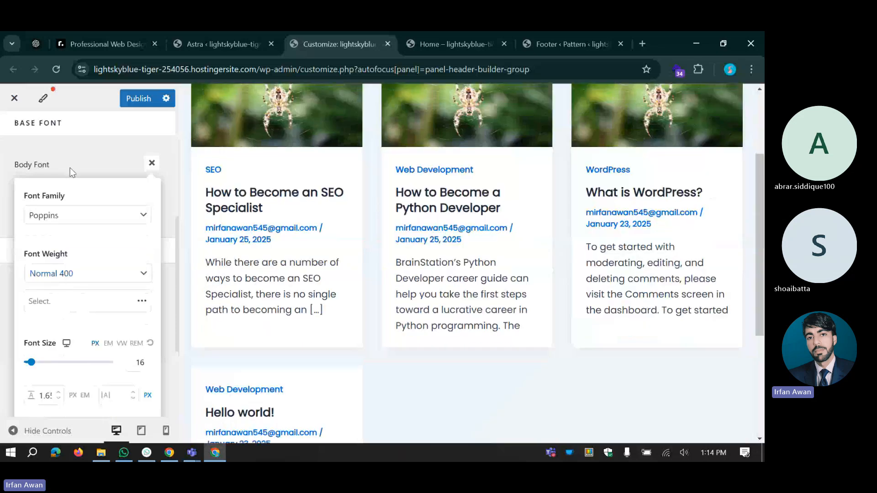
left_click(151, 163)
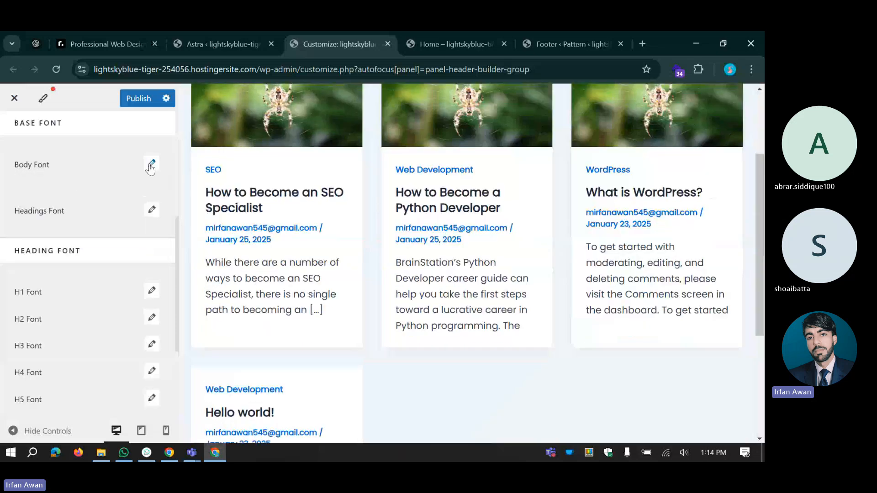
left_click(152, 163)
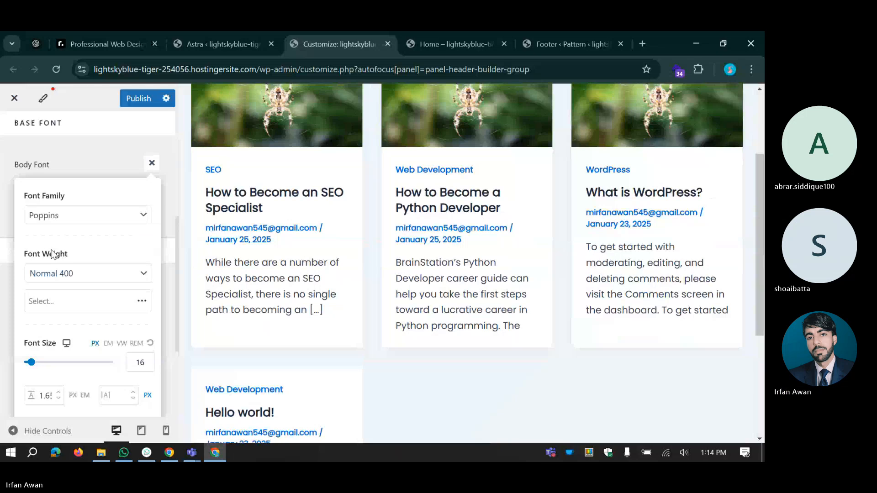
Step: Try the body font weights Thin 100, Extra-Light 200 and Light 300, ending on Normal 400
left_click(57, 274)
left_click(55, 310)
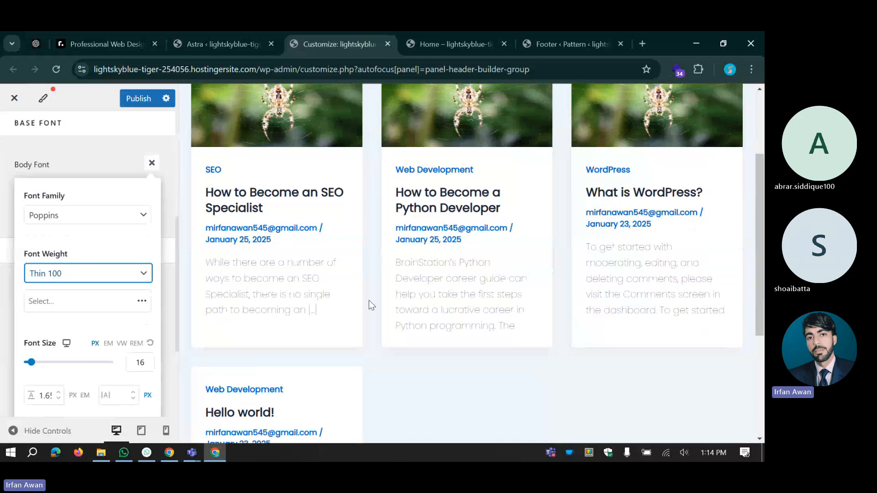
left_click(121, 276)
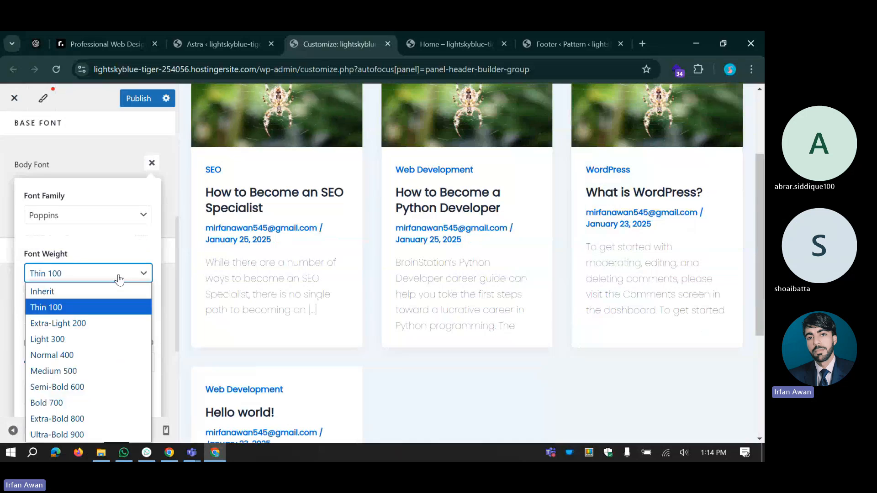
left_click(86, 323)
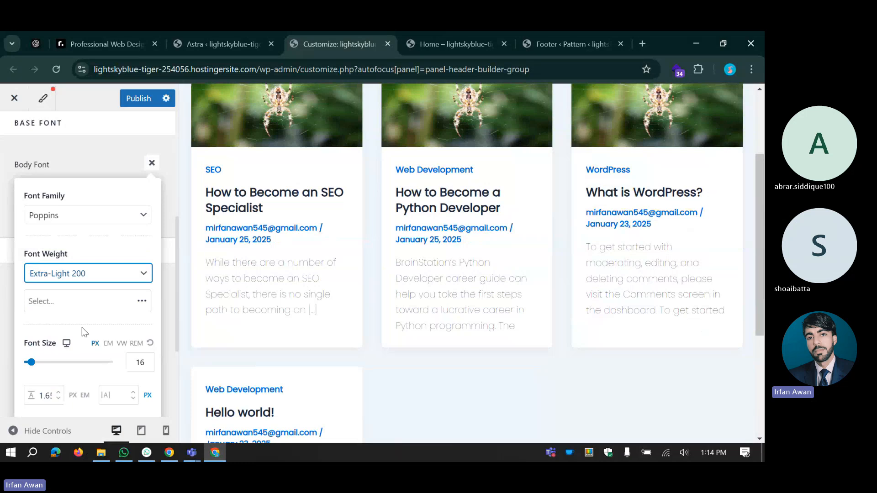
left_click(78, 273)
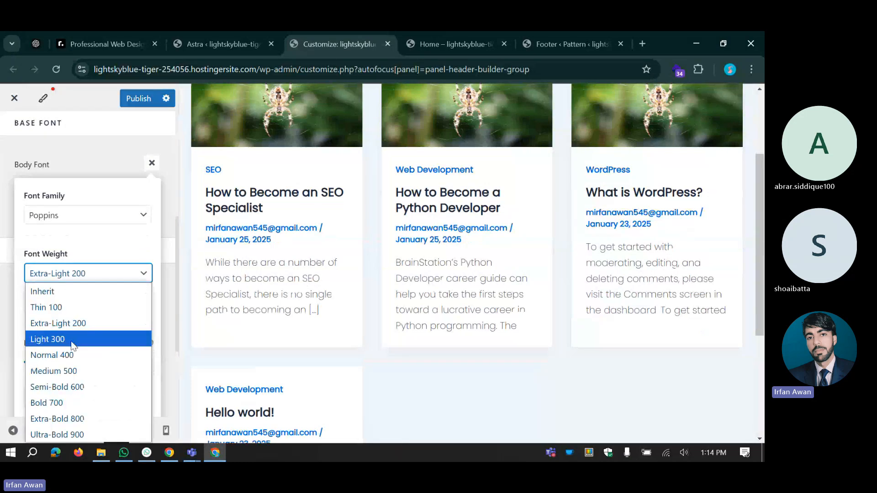
left_click(71, 342)
left_click(78, 273)
left_click(66, 355)
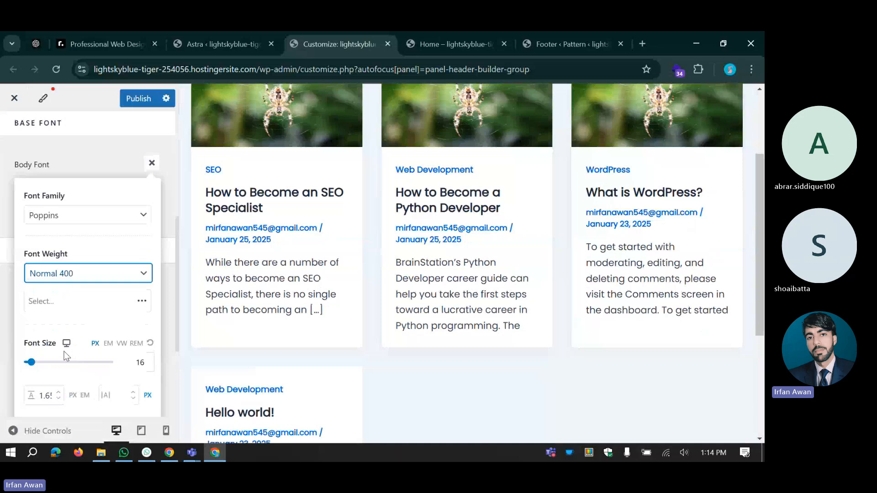
Step: Highlight the SEO post's excerpt in the preview and try Medium 500 as the body font weight
left_click(55, 275)
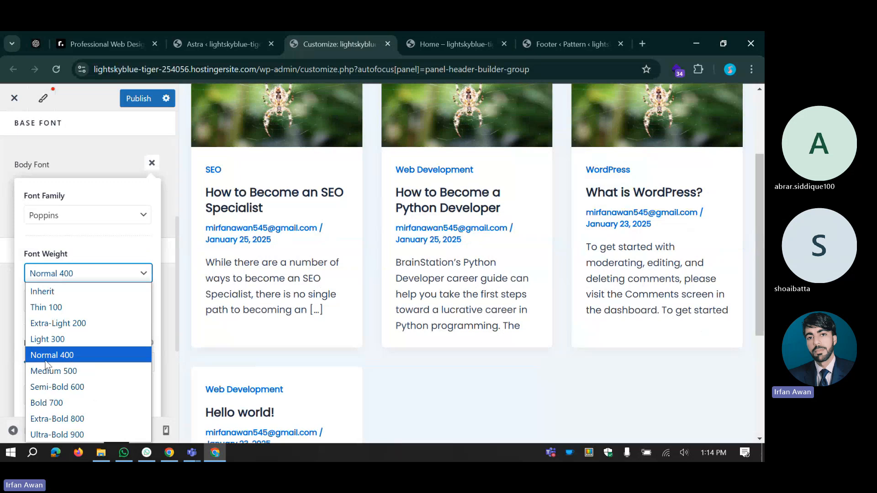
left_click(206, 263)
left_click_drag(206, 262, 257, 279)
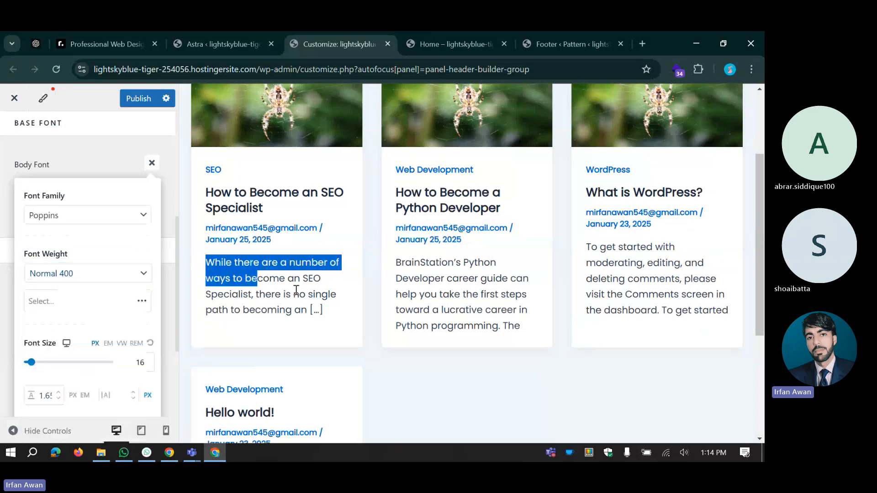
triple_click(297, 290)
left_click(87, 273)
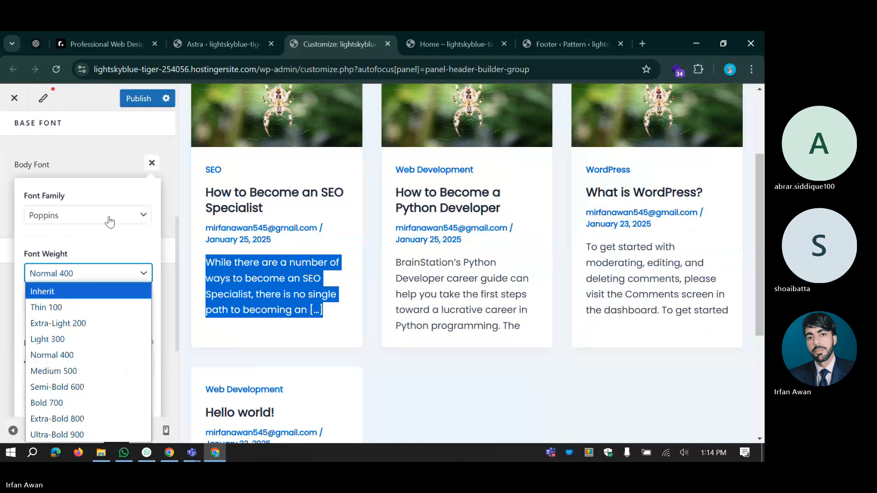
left_click(68, 373)
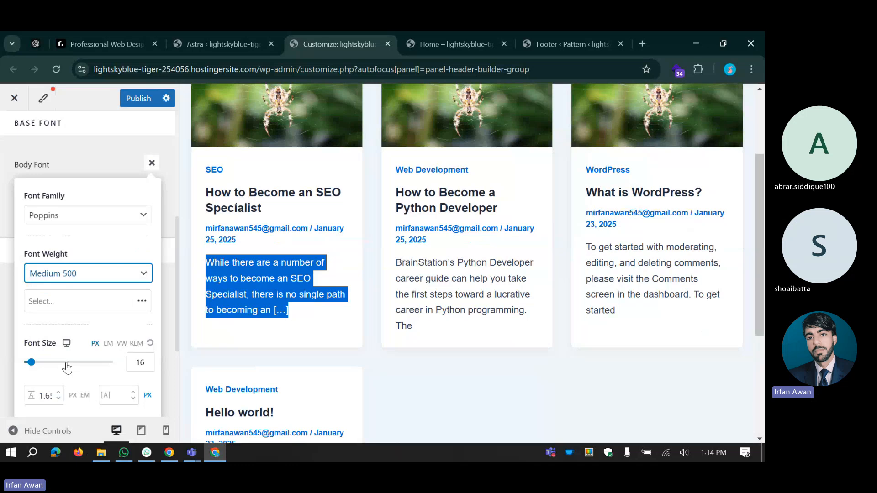
left_click(406, 351)
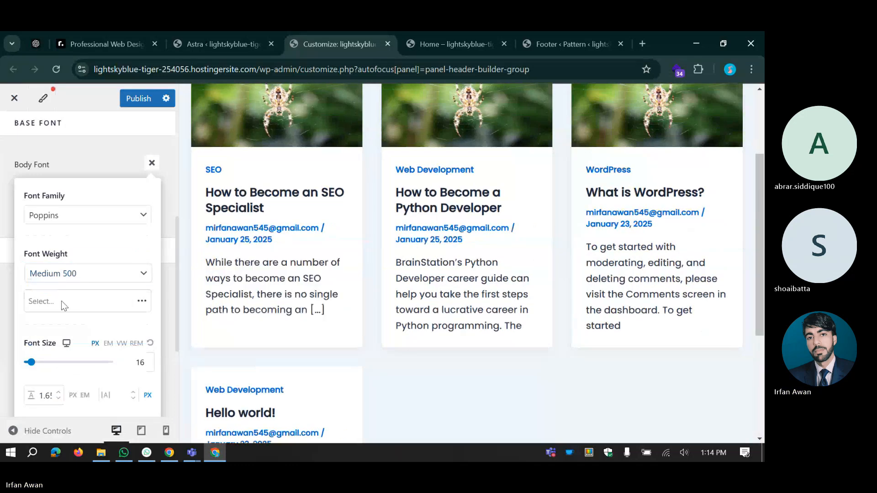
Step: Try the body font weights Extra-Bold 800 and Ultra-Bold 900, ending on Normal 400
left_click(60, 275)
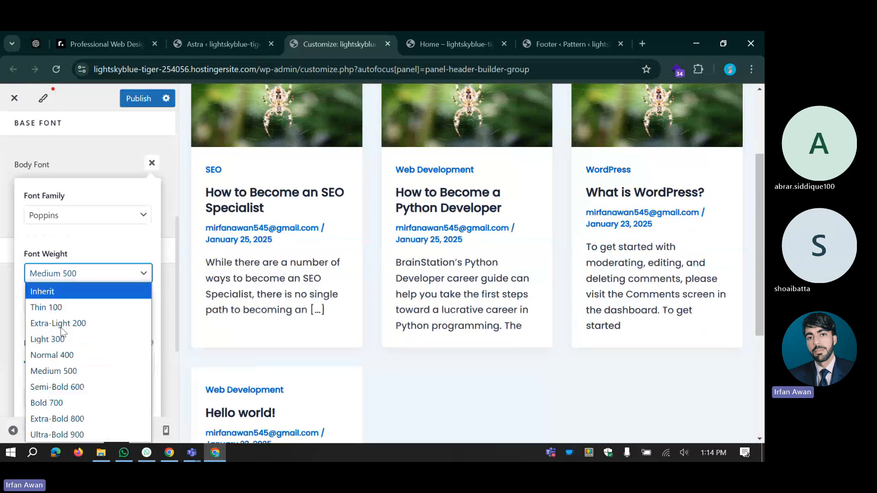
left_click(72, 375)
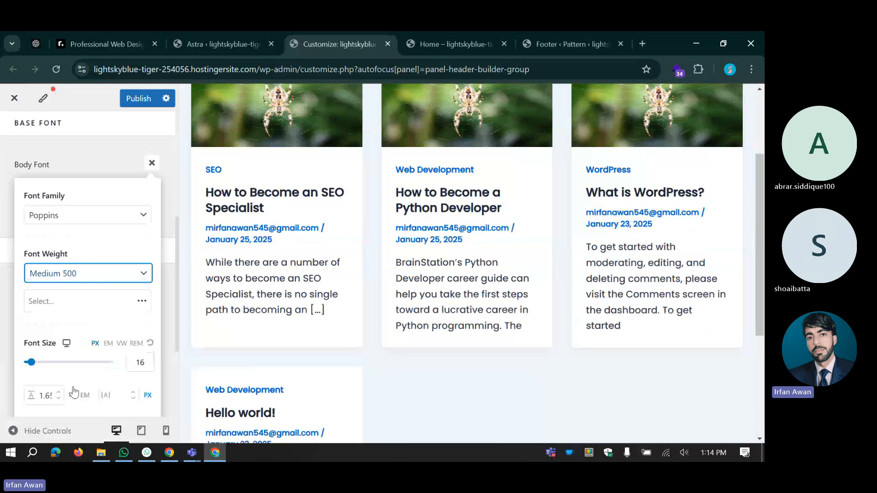
left_click(65, 424)
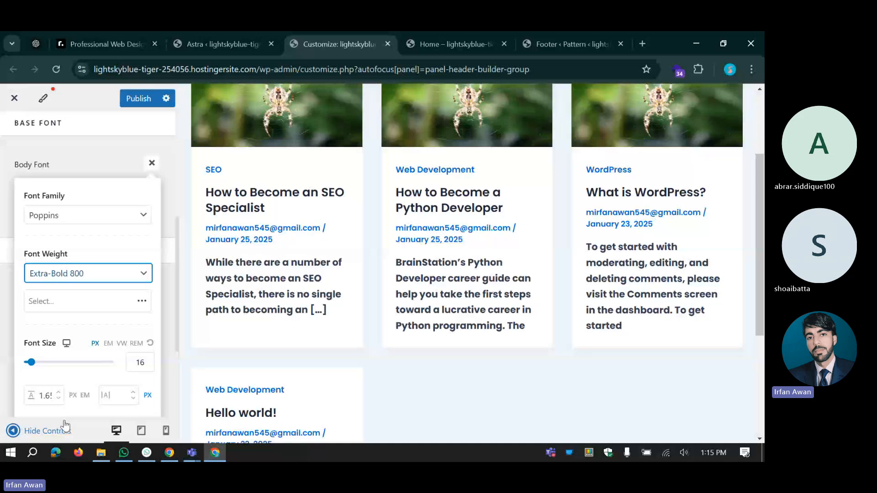
key("Down")
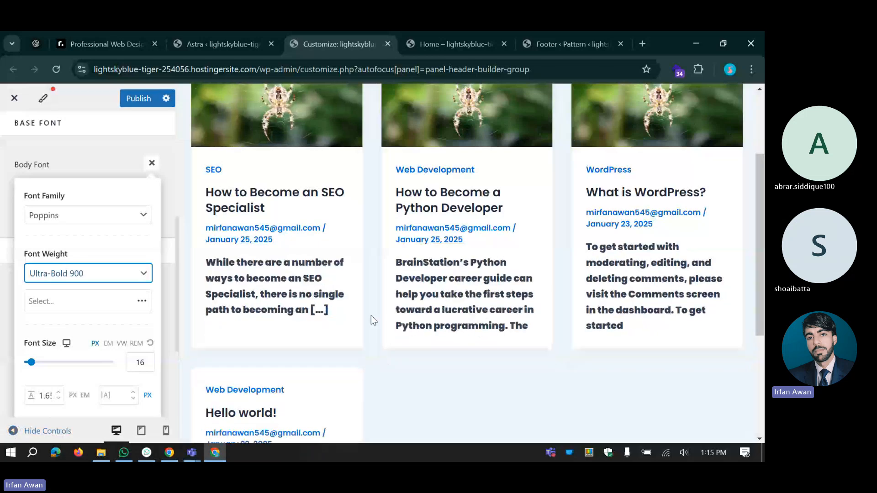
left_click(54, 277)
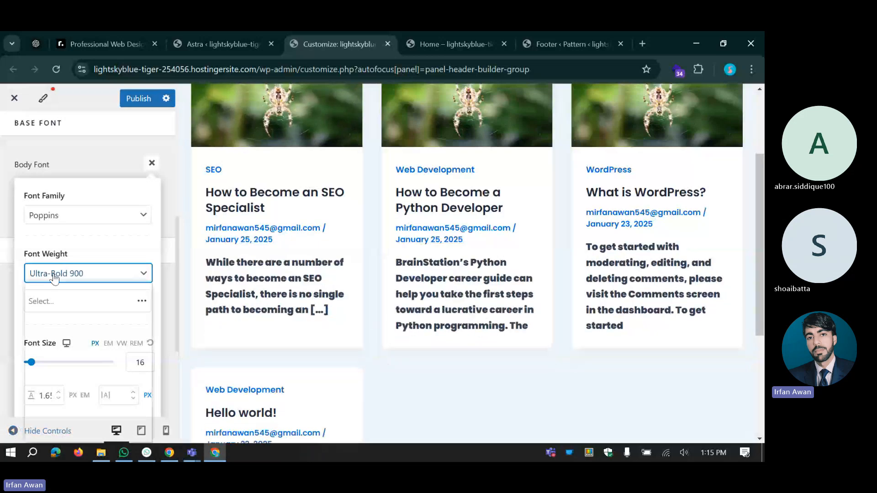
left_click(53, 353)
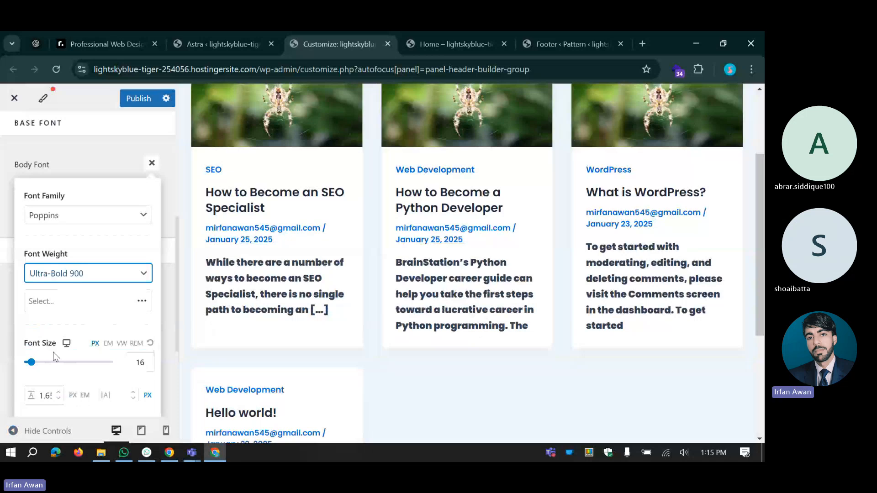
Step: Add Light 300 as an extra body font variant and remove it again
left_click(54, 301)
left_click(51, 316)
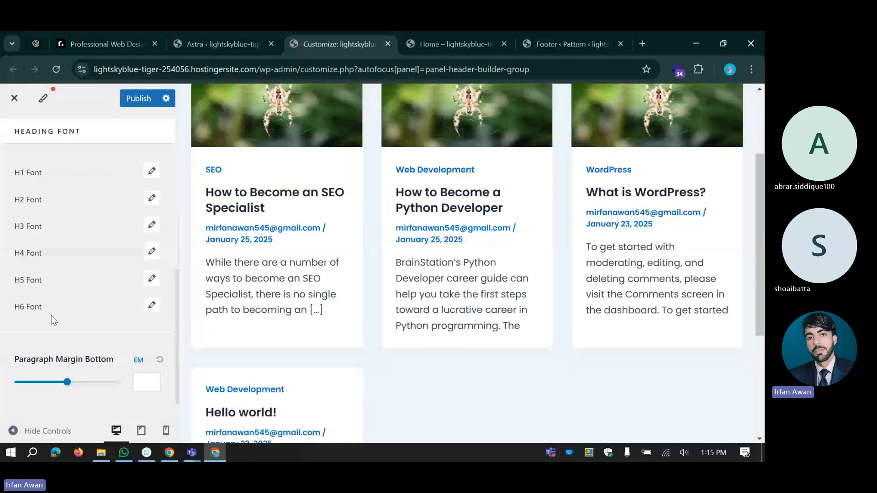
scroll(76, 173, "up", 3)
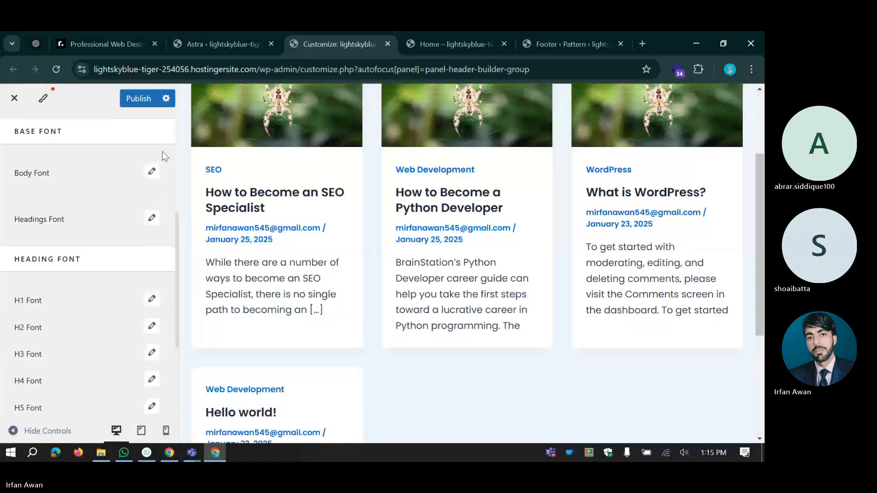
left_click(152, 171)
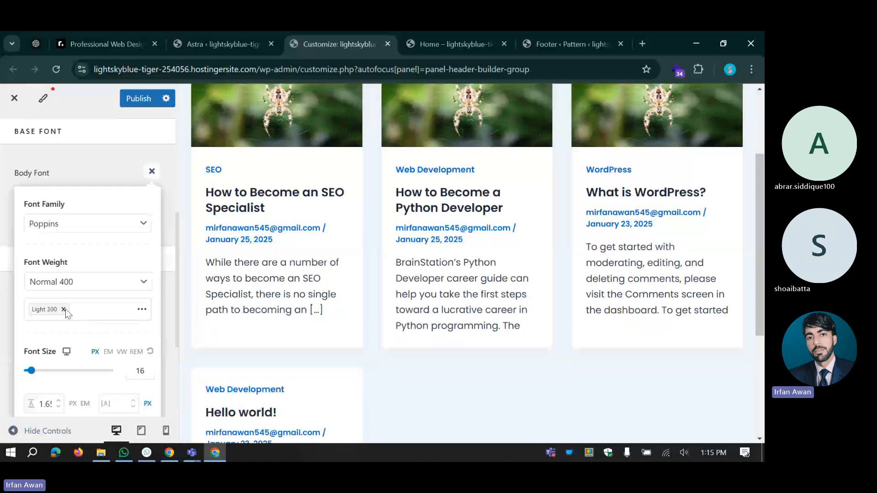
left_click(65, 310)
left_click(153, 173)
left_click(143, 310)
left_click(3, 233)
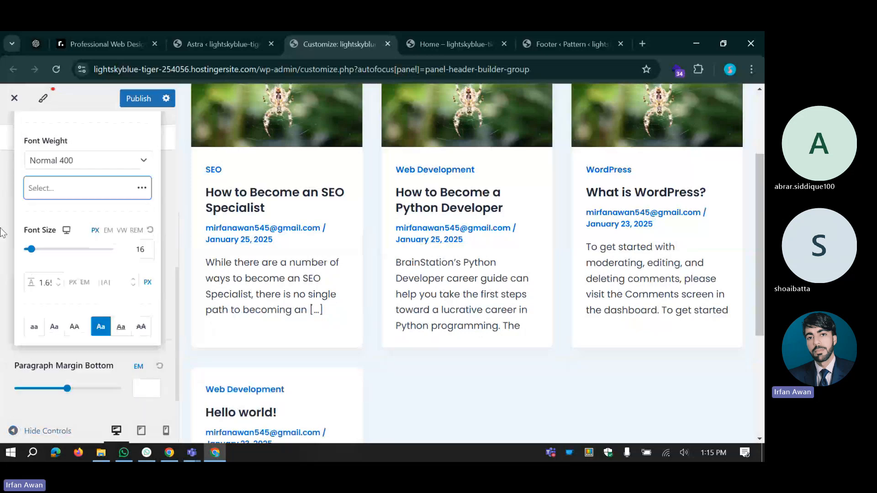
Step: Reopen the body font settings, try a font size of 64 px, and set it back to 16 px
left_click(3, 233)
scroll(106, 188, "up", 5)
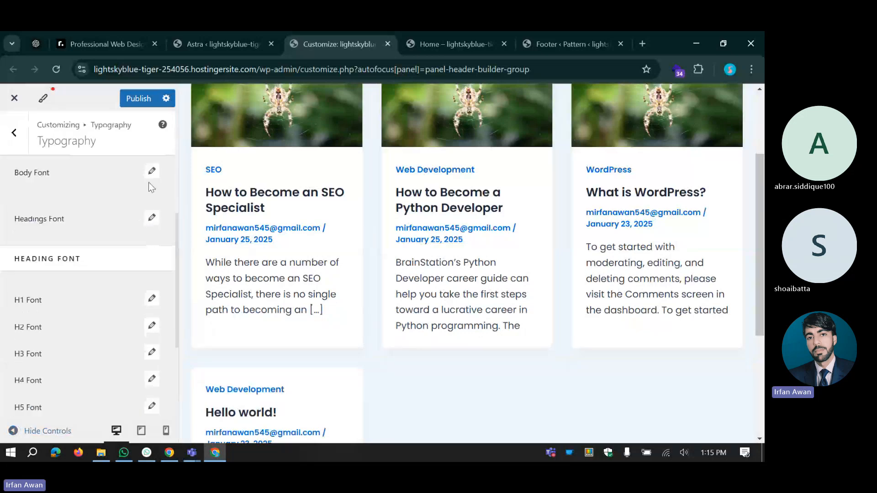
left_click(152, 171)
scroll(124, 216, "down", 2)
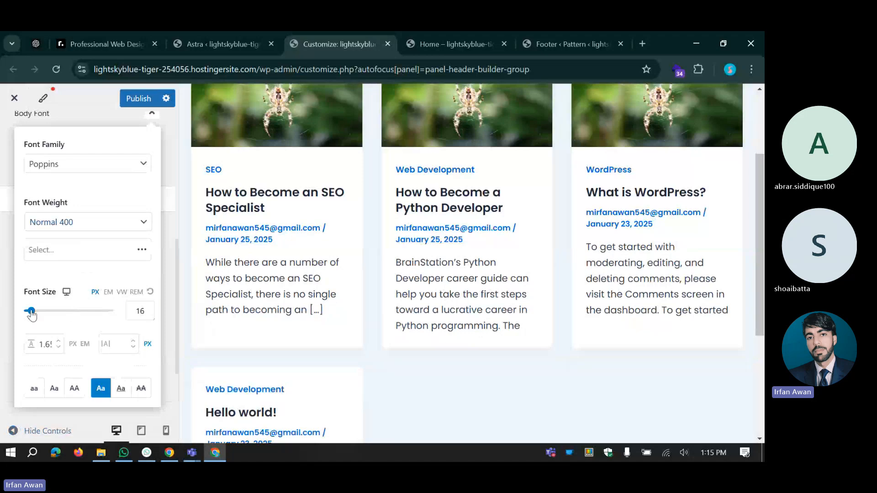
left_click_drag(31, 315, 53, 314)
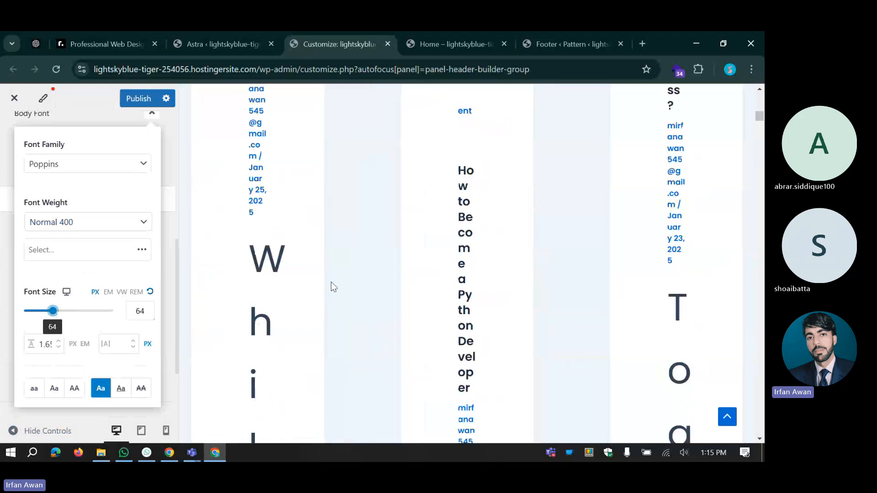
double_click(143, 311)
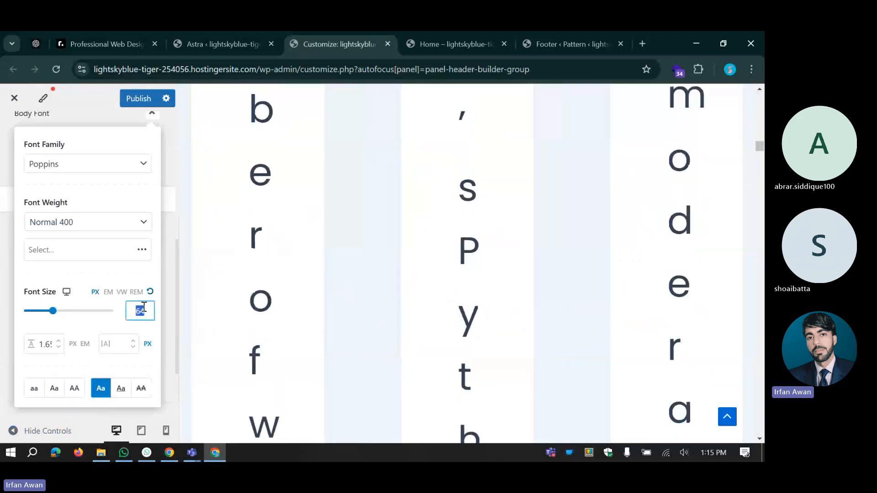
type("1")
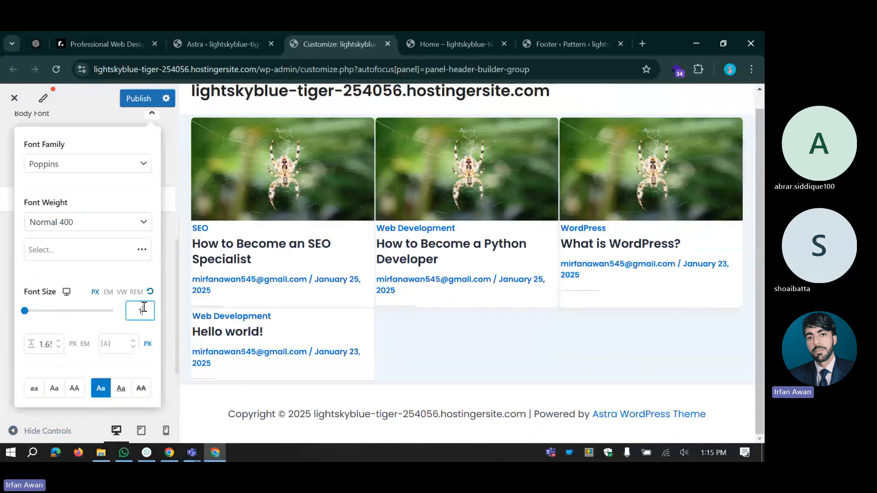
type("6")
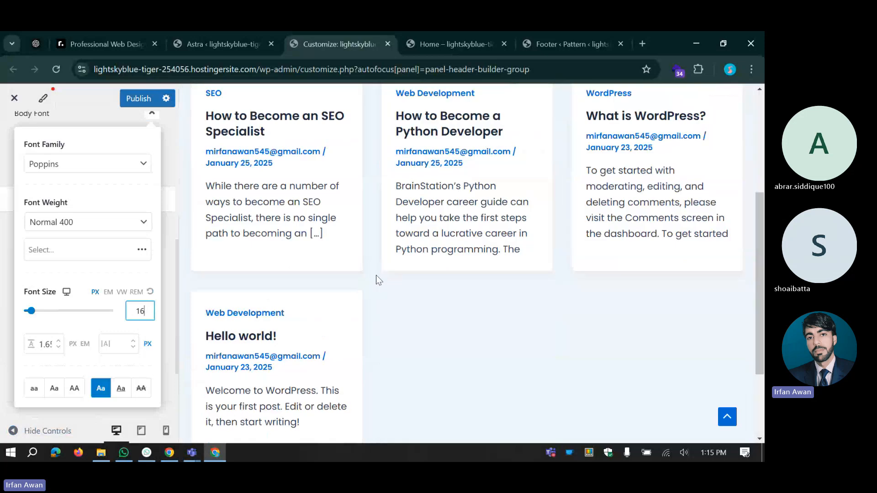
scroll(380, 253, "down", 2)
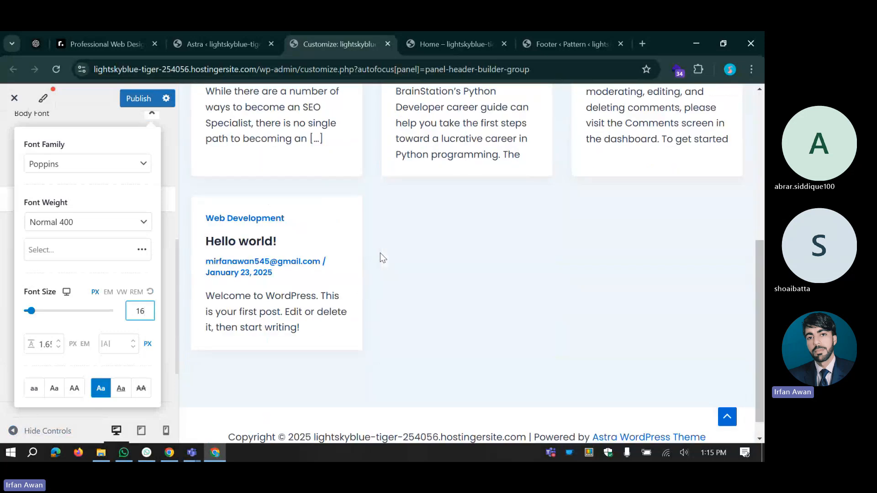
scroll(380, 253, "up", 1)
left_click(400, 259)
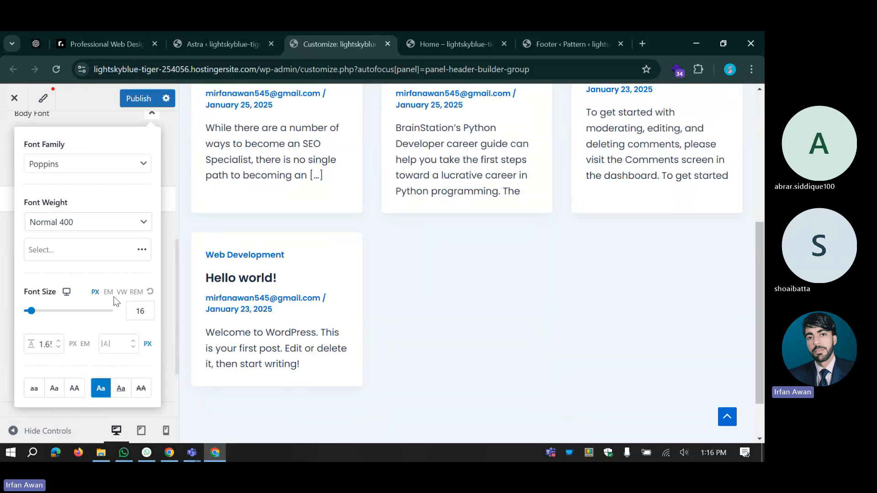
scroll(82, 276, "down", 1)
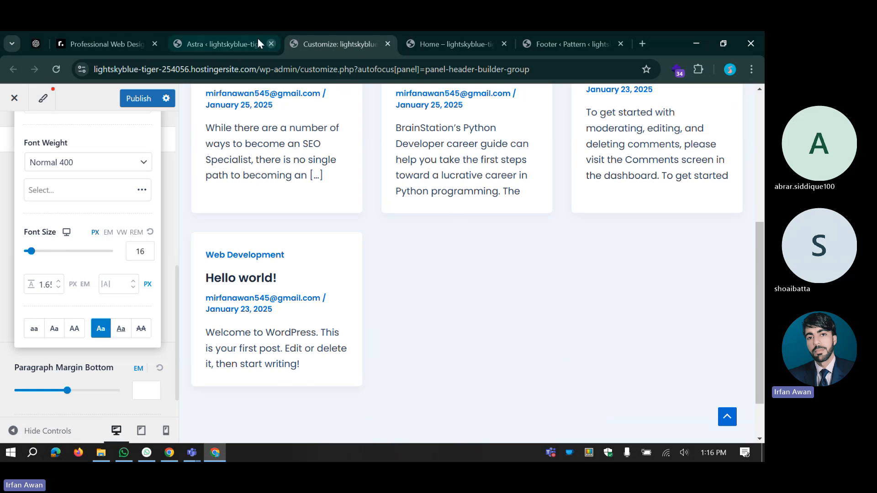
Step: Switch to ChatGPT, dismiss the expired session, and open the chat without logging in
left_click(99, 35)
left_click(29, 37)
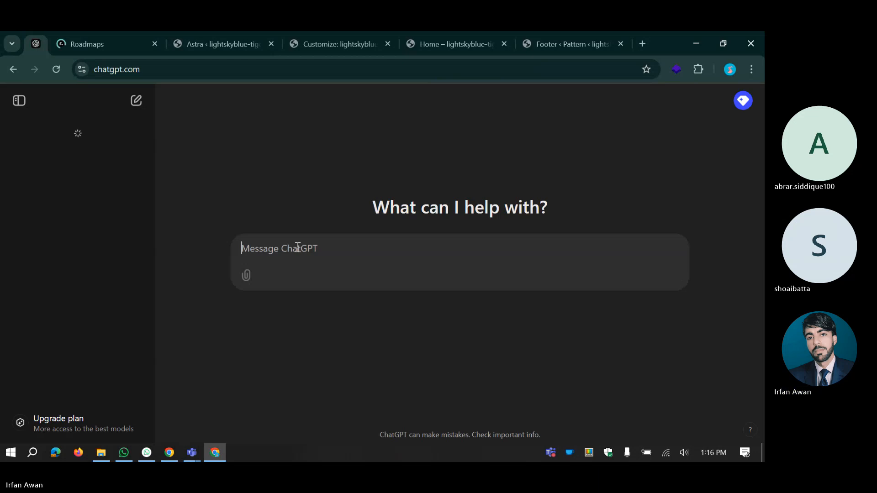
type("1")
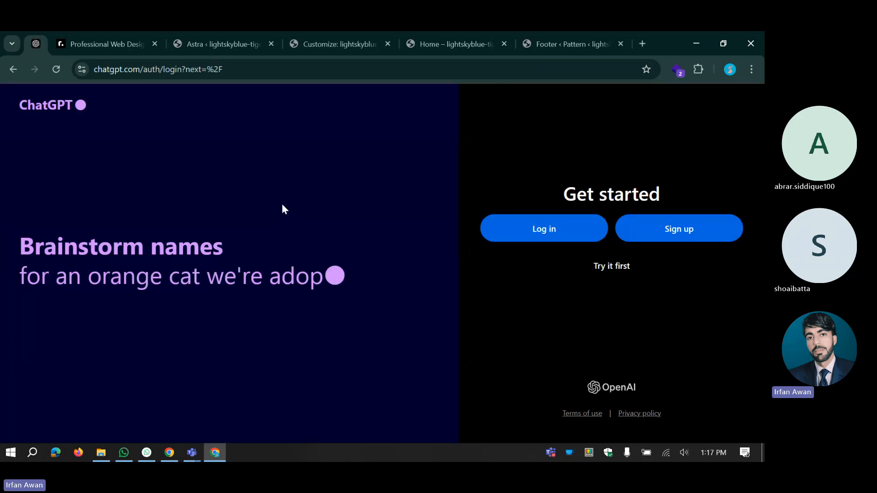
left_click(519, 235)
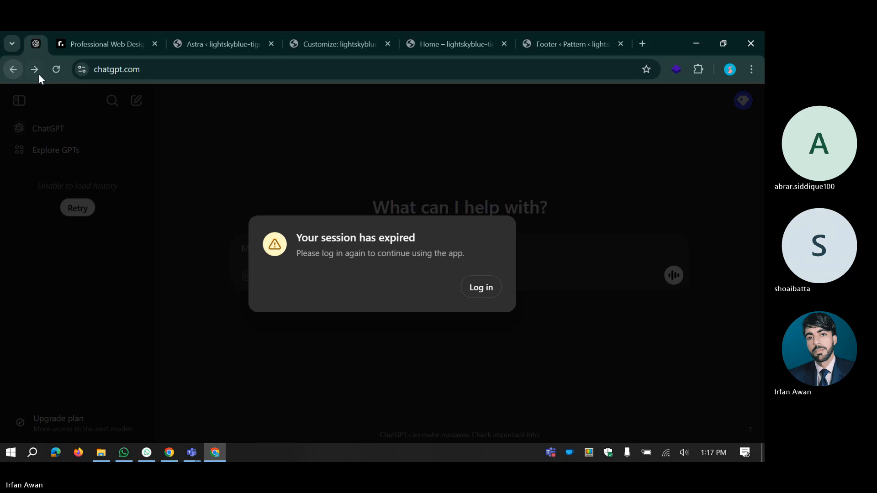
left_click(490, 288)
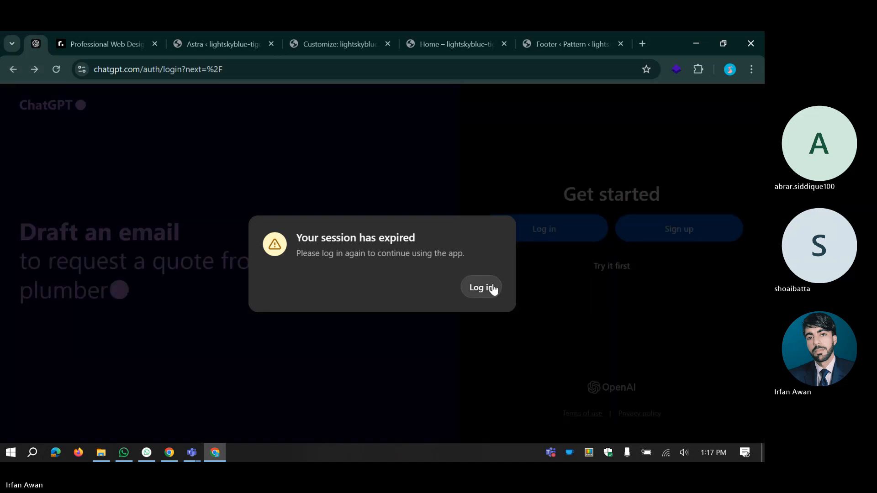
left_click(492, 288)
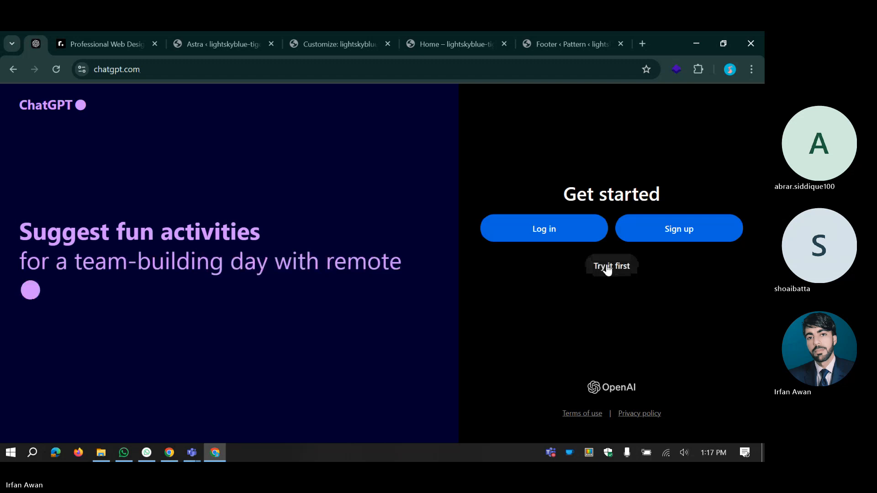
left_click(607, 268)
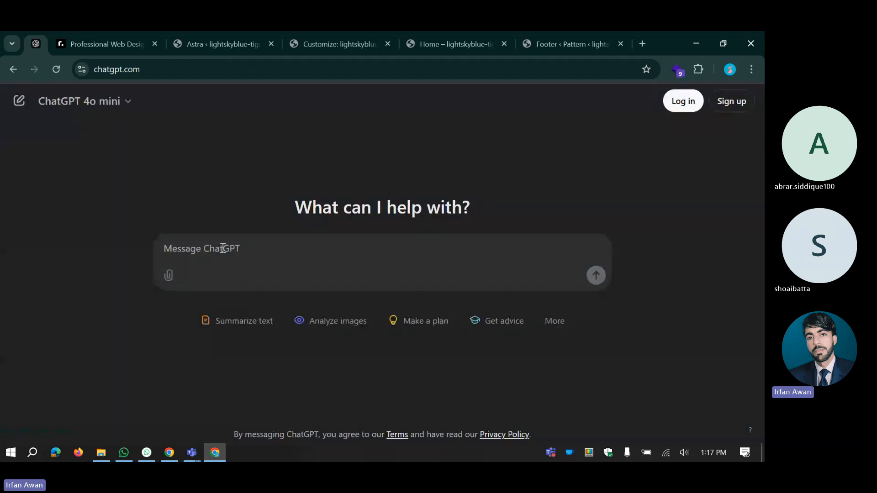
Step: Ask ChatGPT "1px is equal to"
type("1psx")
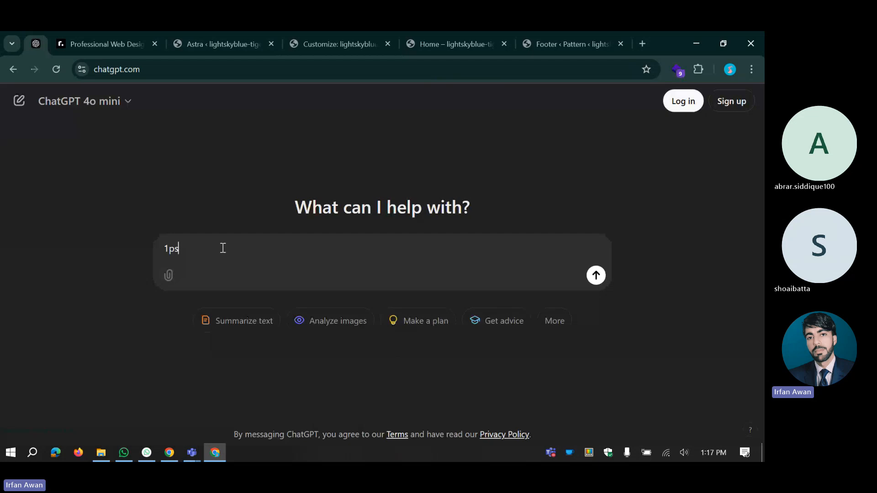
key("BackSpace")
key("BackSpace")
type("x is q")
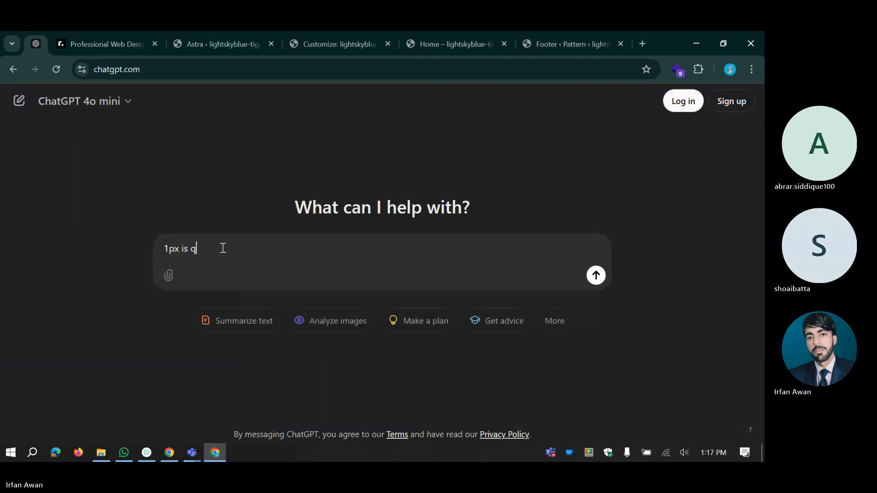
key("BackSpace")
type("equal to")
key("Return")
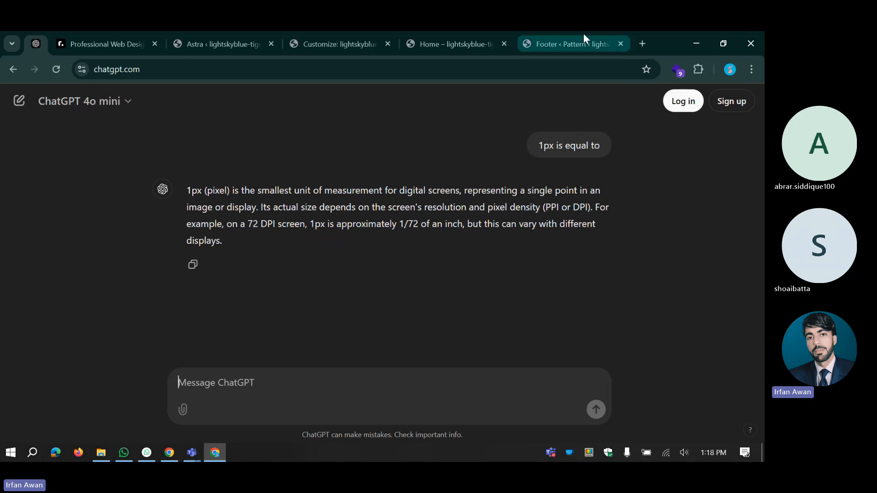
Step: Return to the Astra theme customizer with the body font settings
left_click(561, 32)
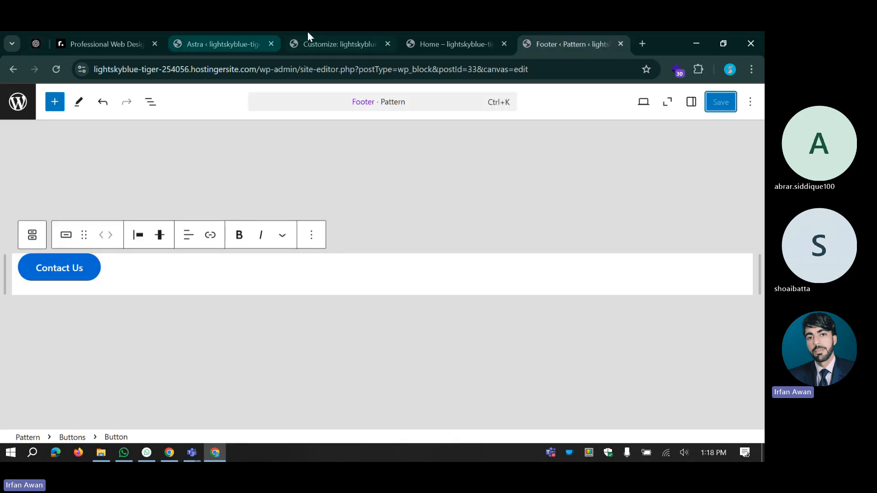
left_click(307, 31)
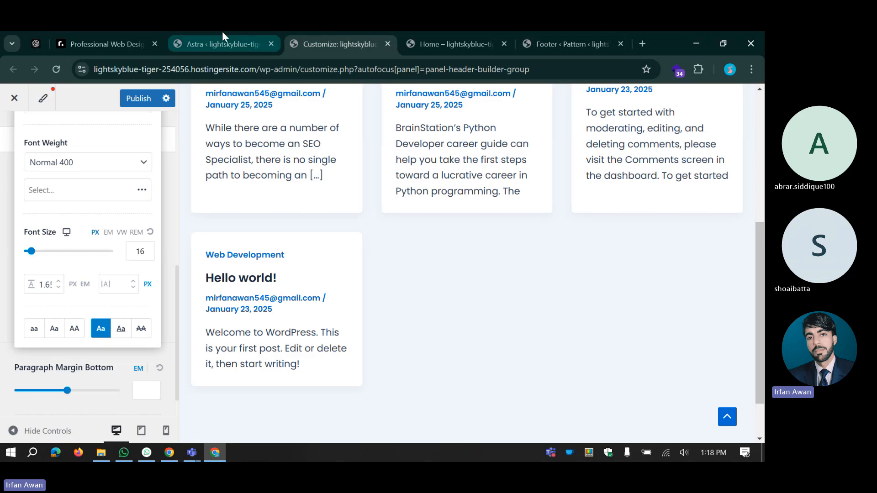
left_click(222, 31)
left_click(338, 33)
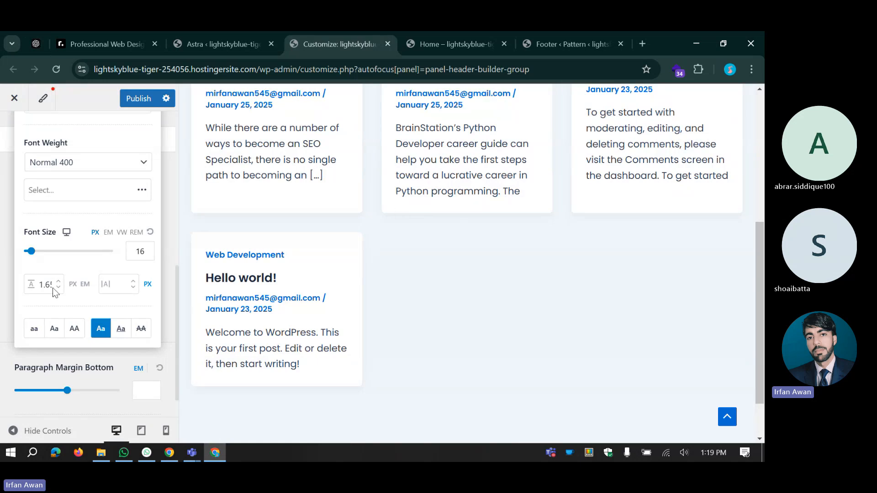
Step: Try a body font size of 12 px, ending on 16 px
left_click_drag(68, 252, 32, 256)
left_click(135, 252)
key("Up")
key("Up")
key("Up")
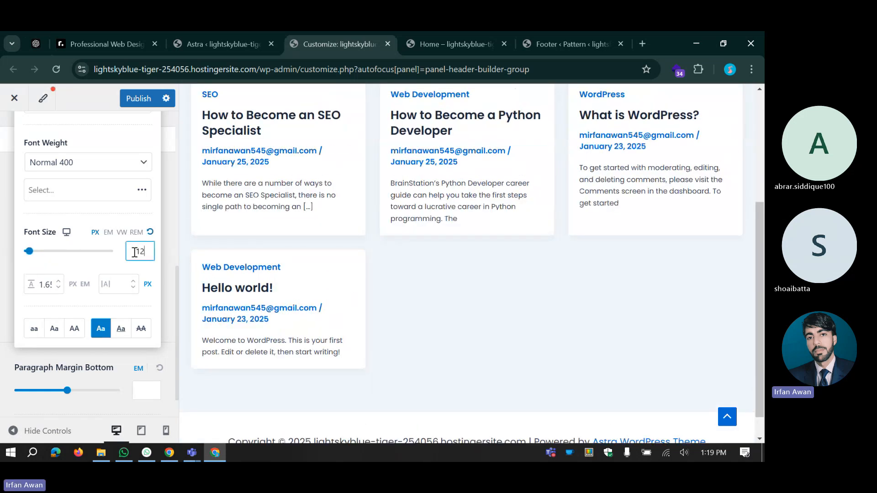
key("Down")
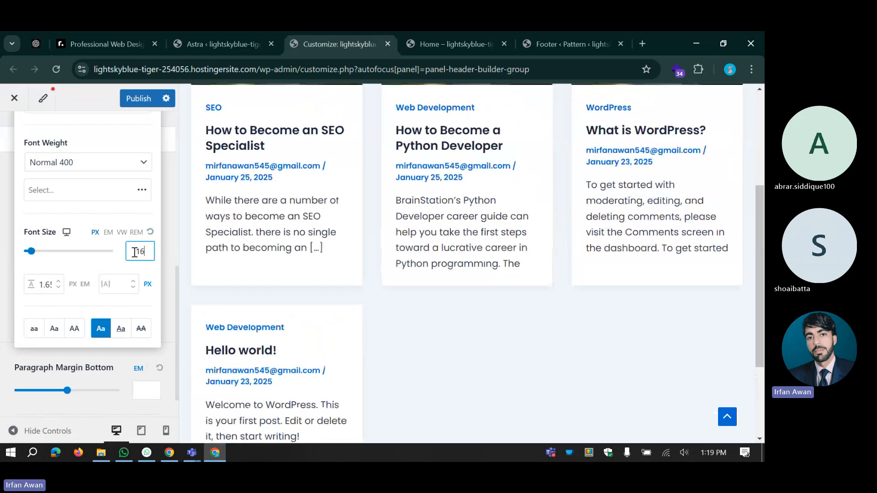
Step: Try a body font size of 67 px and set it to 14 px
left_click(54, 251)
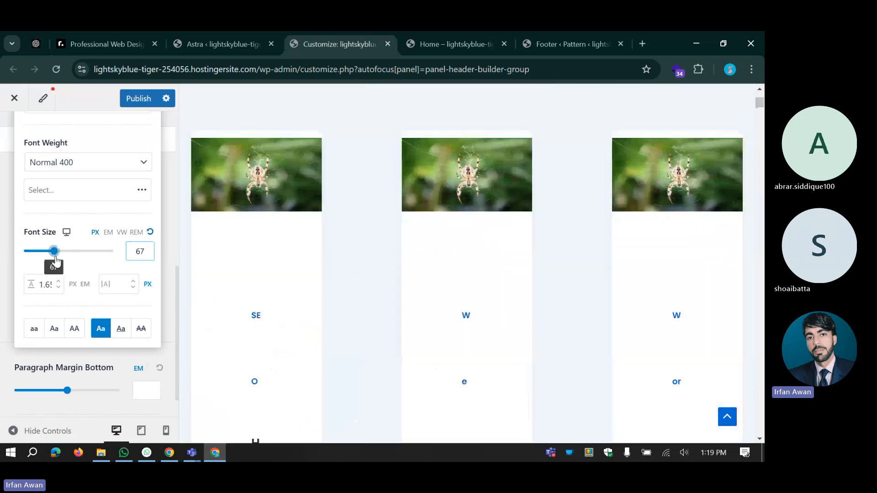
double_click(138, 251)
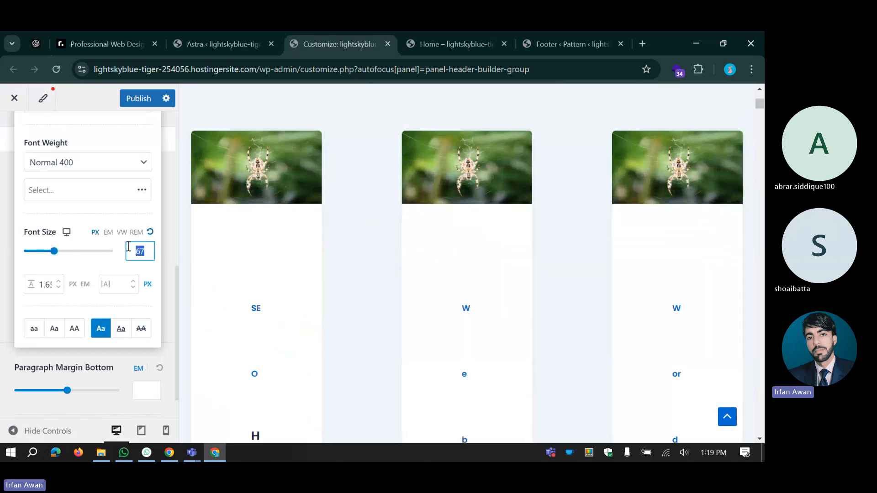
type("14")
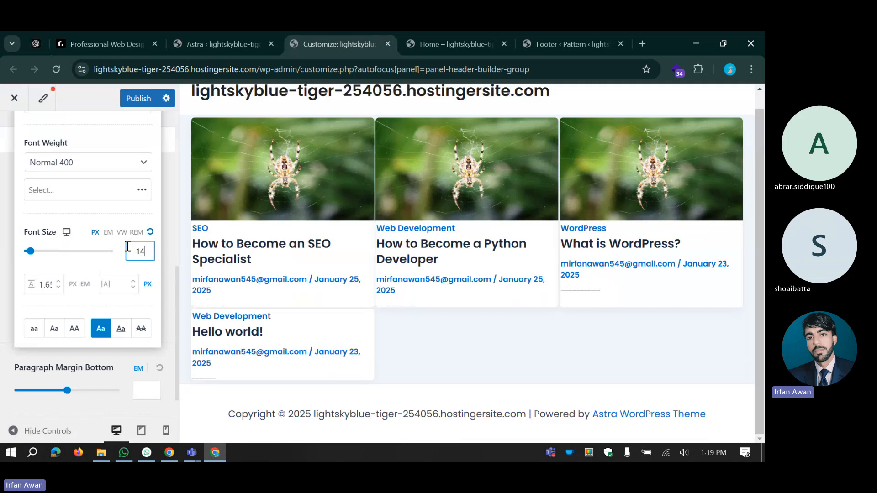
Step: Highlight the second line of the SEO post's excerpt, and try PX as the line height unit, ending on EM
left_click(36, 285)
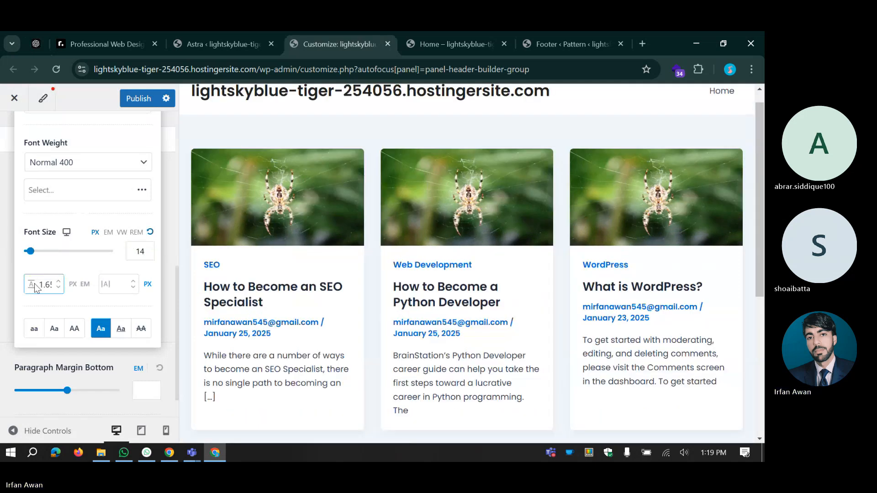
left_click(245, 356)
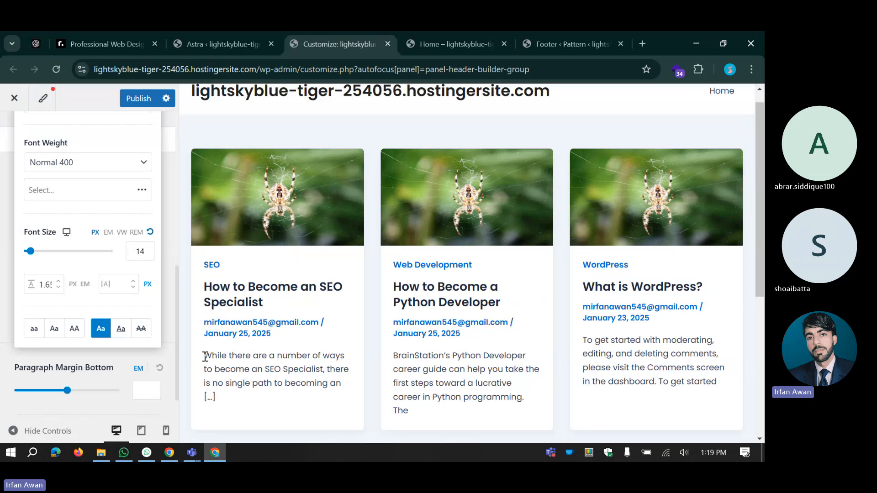
left_click_drag(203, 369, 350, 369)
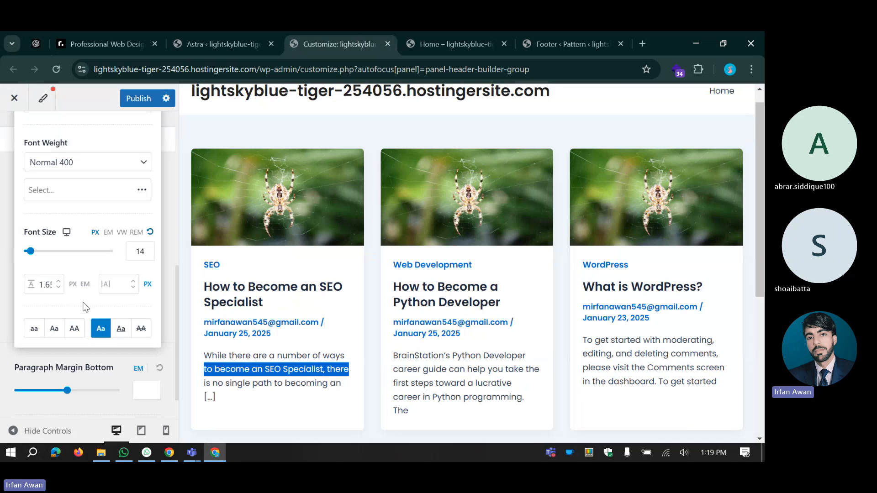
left_click(84, 285)
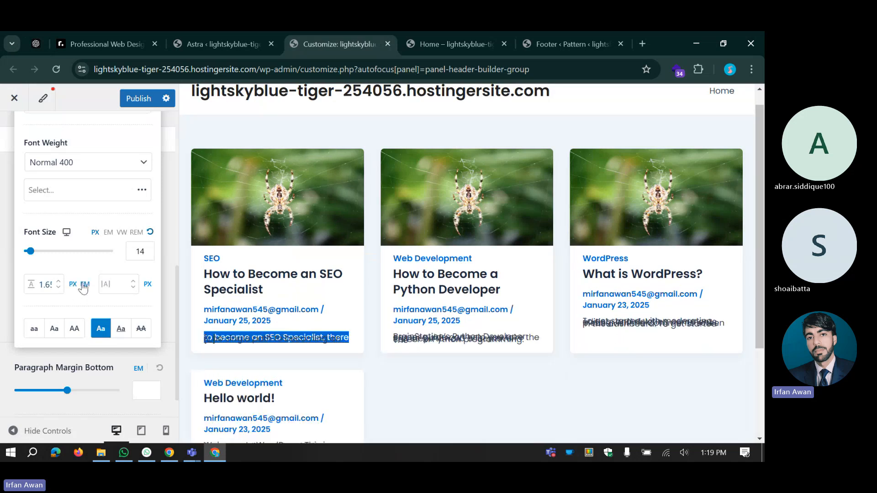
left_click(83, 285)
left_click(234, 359)
left_click(55, 291)
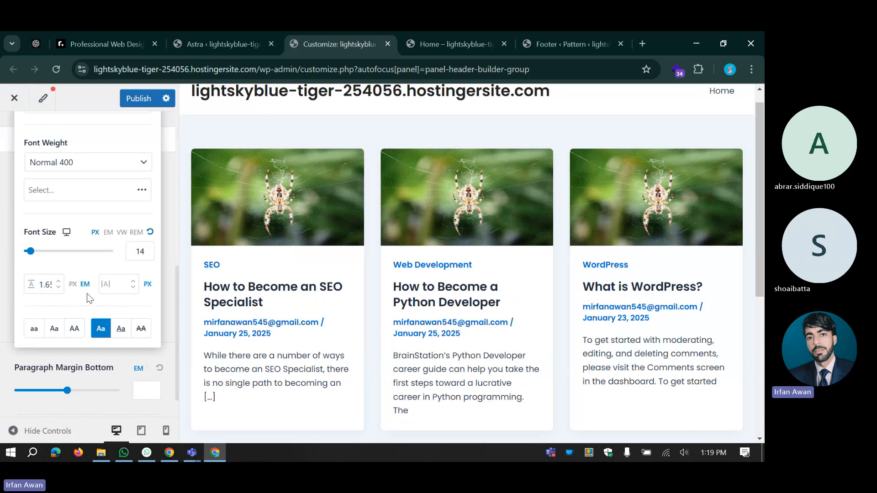
Step: Try a body line height of 14 with PX as its unit
double_click(147, 251)
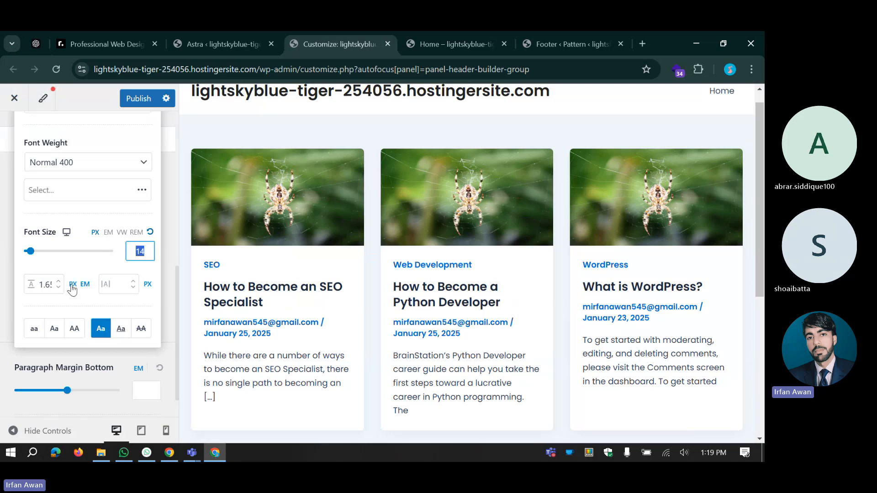
left_click(73, 289)
double_click(43, 285)
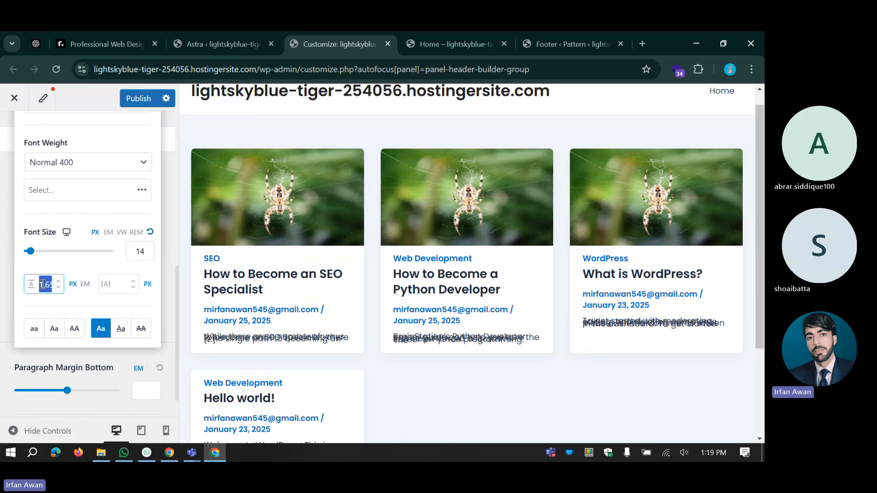
type("14")
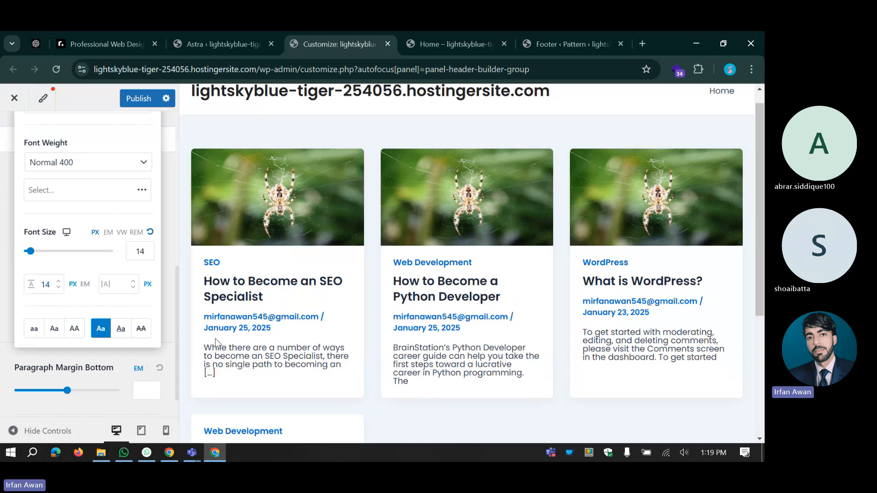
Step: Try a body line height of 0 px
double_click(45, 284)
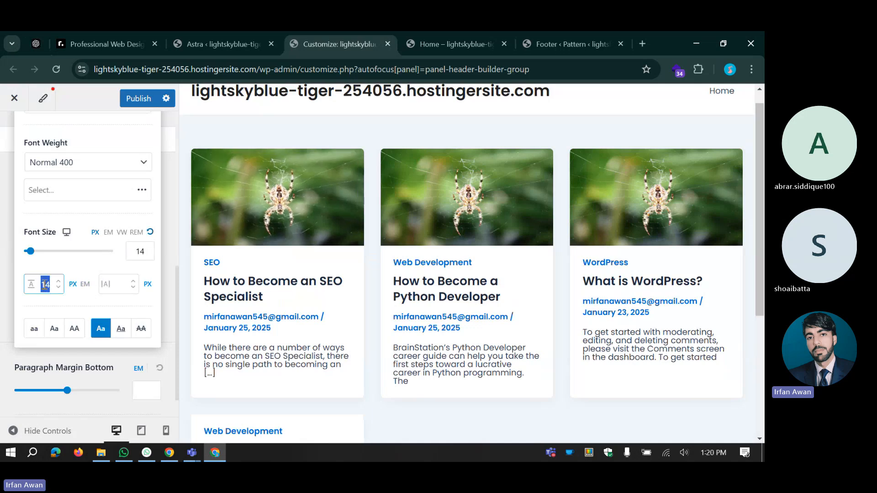
type("0")
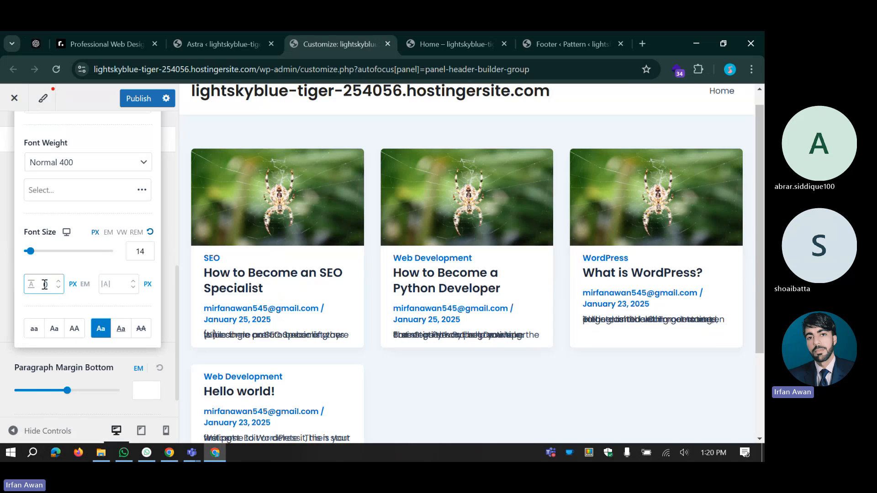
left_click(132, 252)
left_click_drag(133, 251, 141, 250)
left_click(140, 251)
Step: Raise the body line height gradually to 12 px and check the post excerpts in the preview
left_click(44, 285)
key("Up")
key("Up")
key("Up")
key("Up")
key("Up")
key("Up")
key("Up")
key("Up")
key("Up")
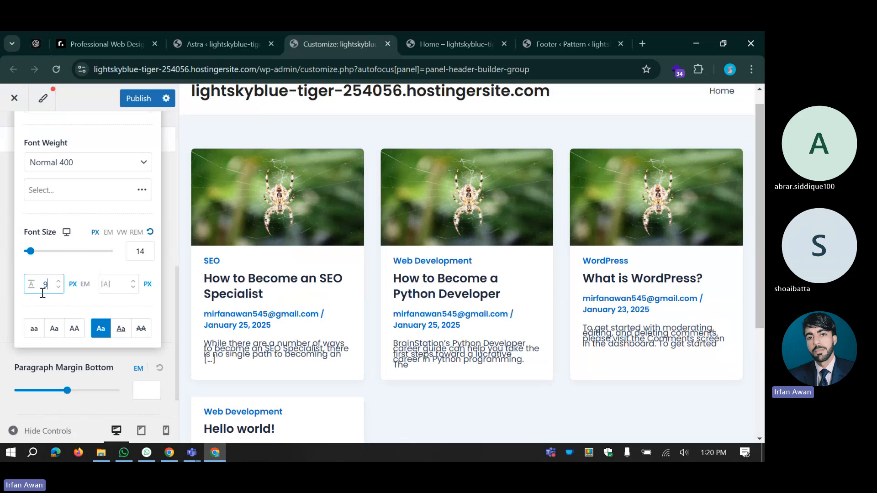
key("Up")
key("Up")
key("Up")
scroll(368, 281, "down", 4)
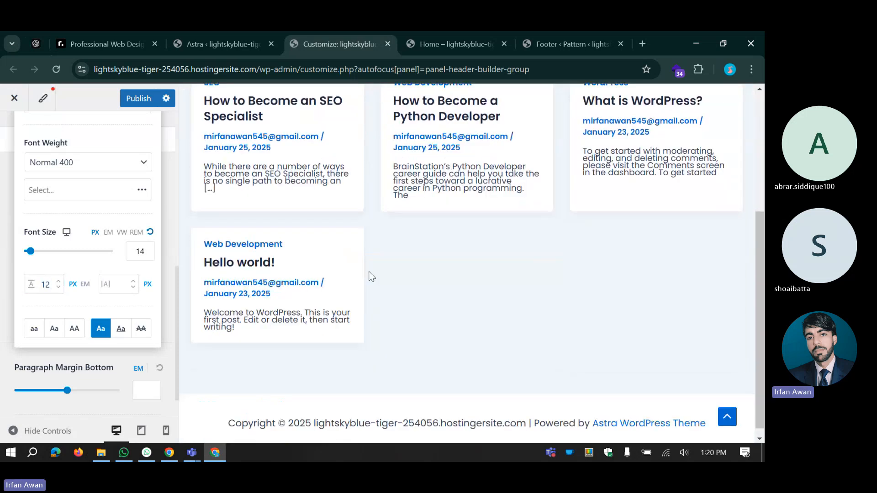
Step: Lower the body line height to 10 px and highlight the first line of the SEO post's excerpt
key("Down")
key("Down")
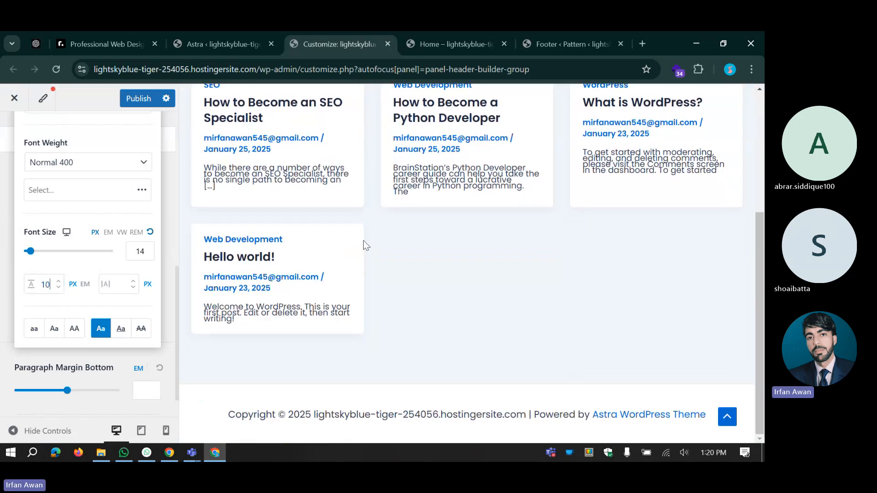
scroll(363, 241, "up", 1)
left_click_drag(204, 227, 345, 228)
left_click(249, 223)
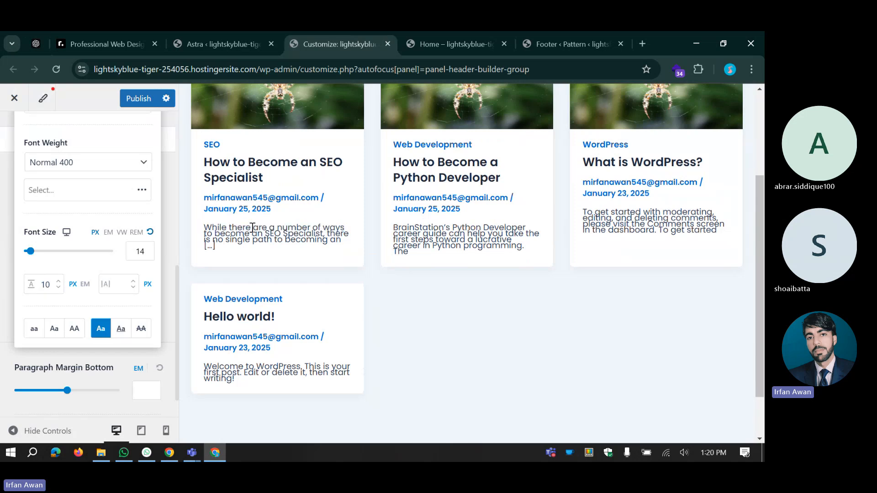
Step: Raise the body line height gradually to 20 px
left_click(47, 283)
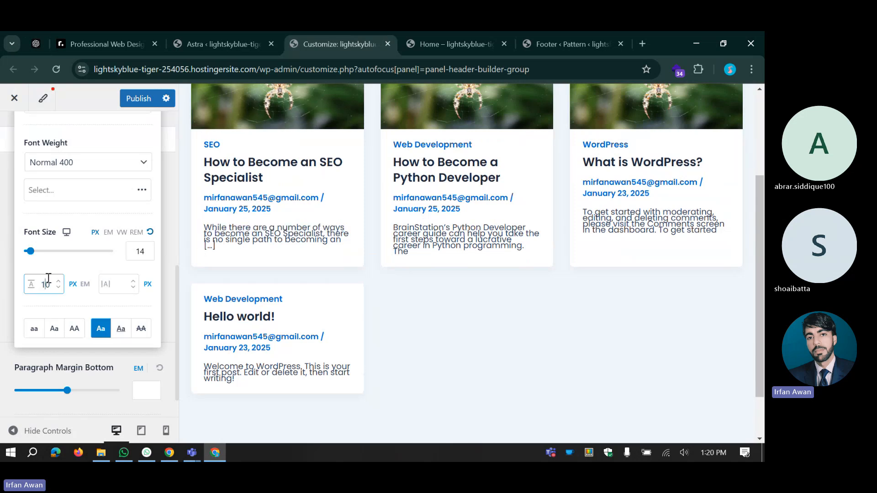
key("Up")
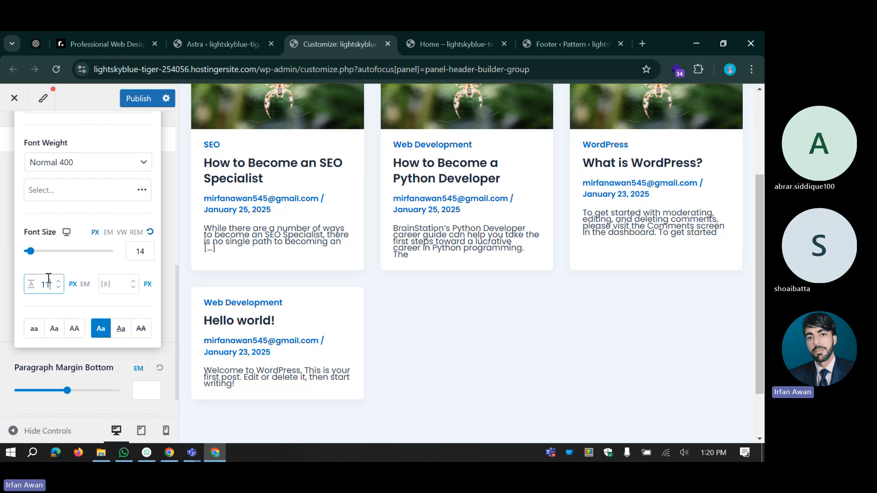
key("Up")
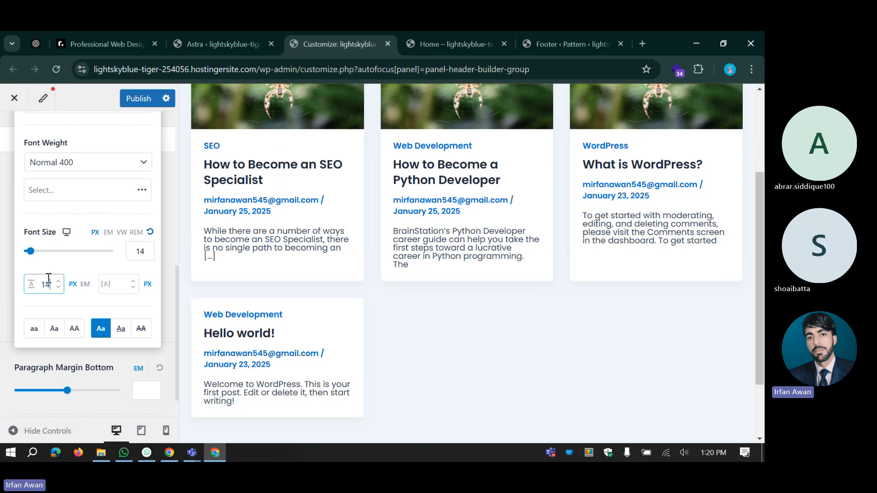
key("Up")
key("Up")
key("Up")
key("Up")
key("Up")
key("Up")
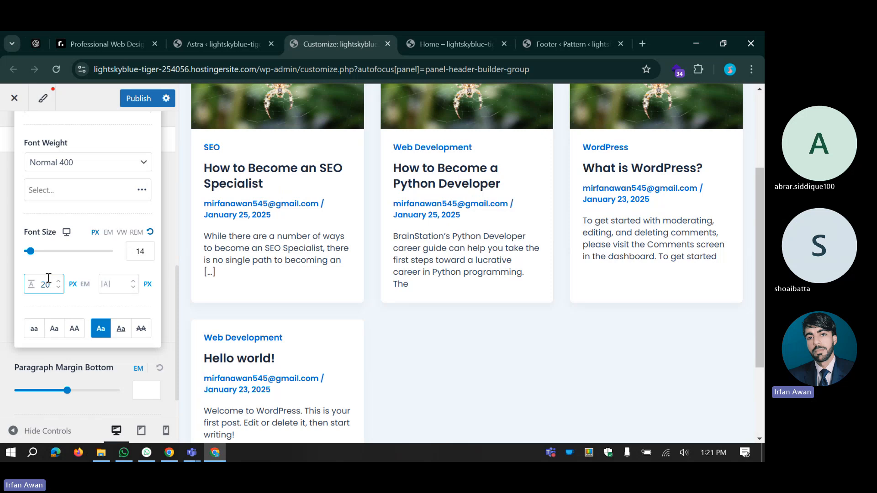
Step: Increase the body line height further, one pixel at a time, to 32 px
key("Up")
key("Up")
key("Up")
key("Up")
key("Up")
key("Up")
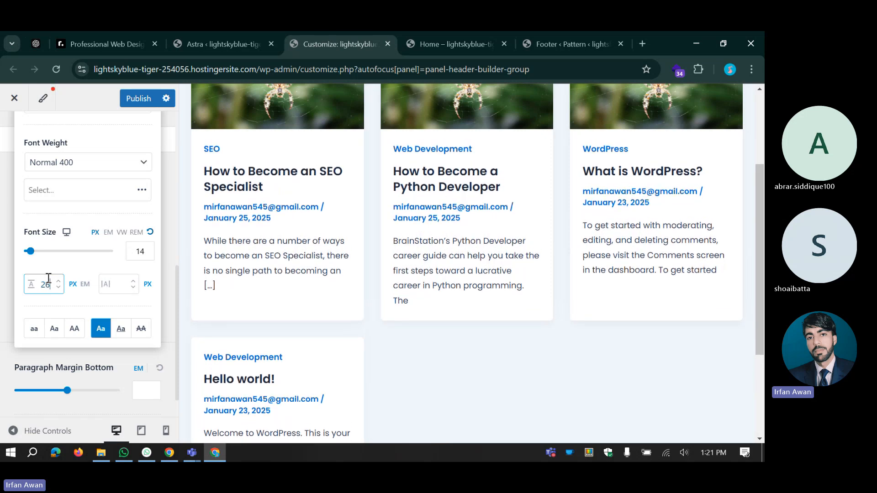
key("Up")
key("Up")
key("Up")
key("Up")
key("Up")
key("Up")
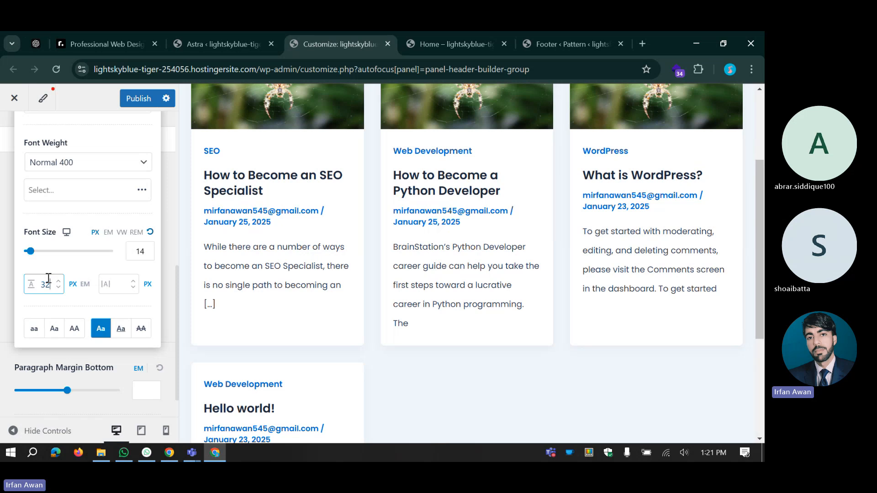
Step: Set both the body line height and the body font size to 18 px
left_click(139, 252)
double_click(45, 285)
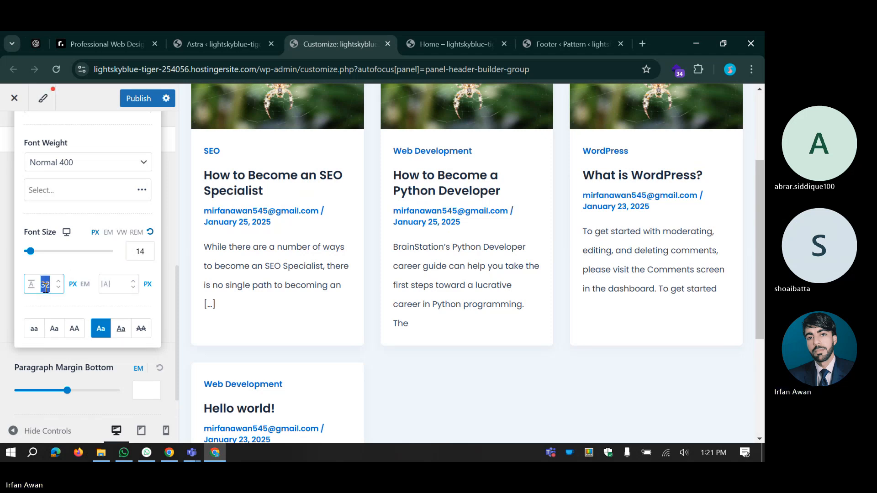
type("18")
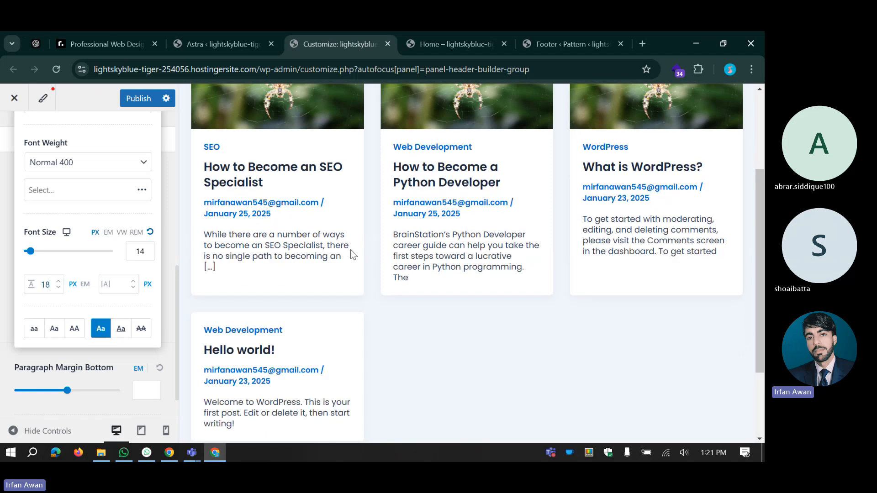
double_click(145, 253)
type("18")
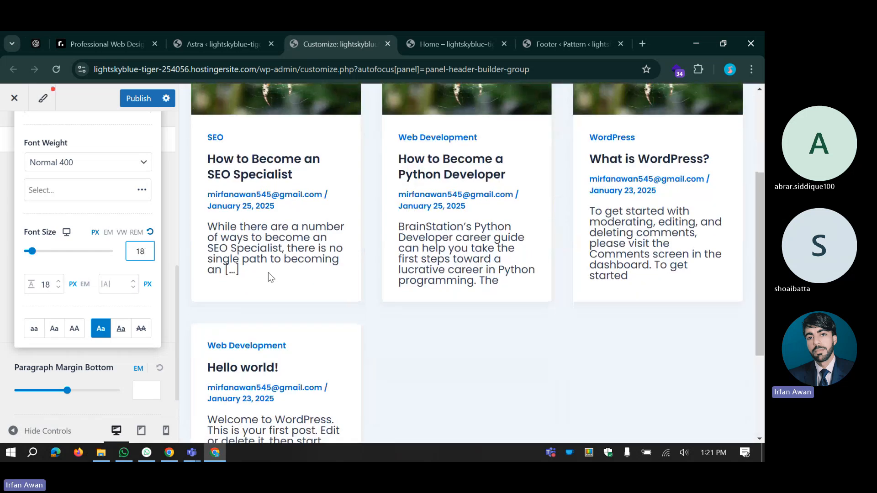
Step: Raise the body line height gradually to 24 px
left_click(51, 283)
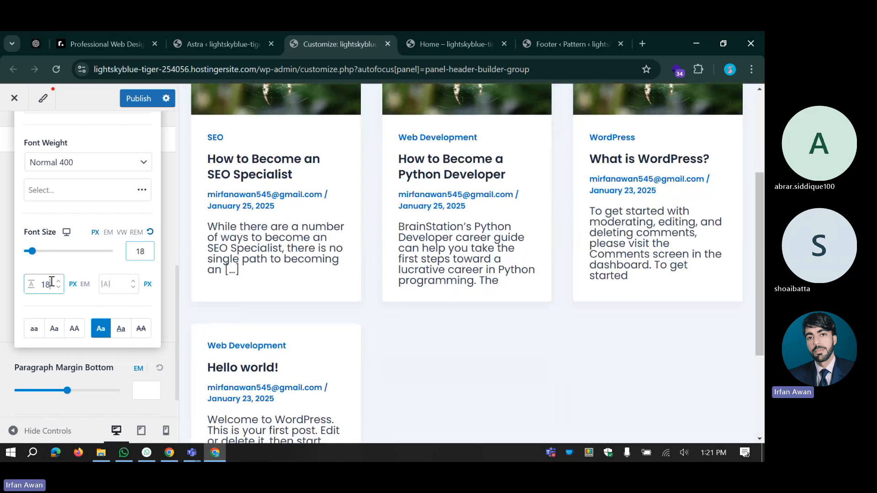
key("Up")
key("Up")
key("Up")
key("Up")
key("Up")
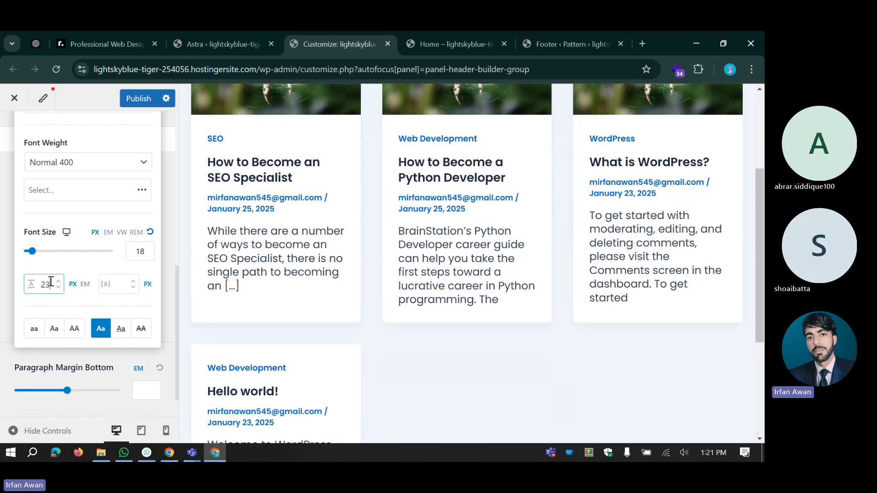
key("Up")
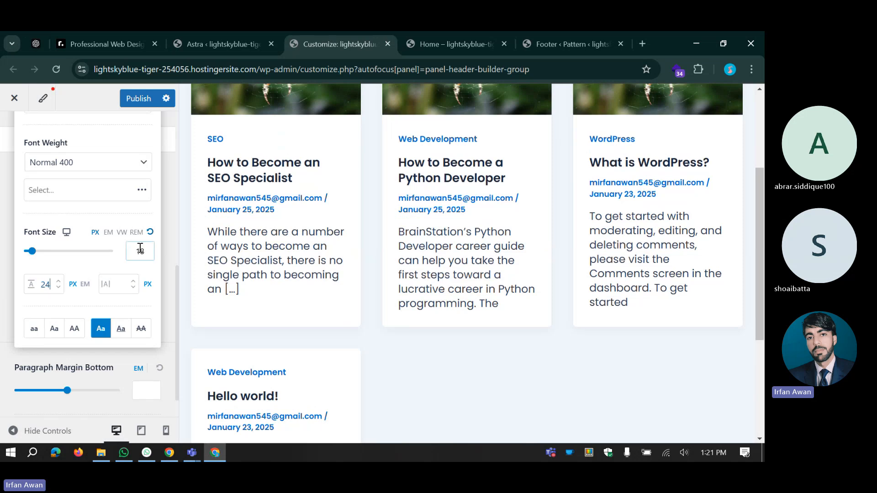
Step: Clear the body line height with EM as its unit, and highlight the SEO post's whole excerpt
double_click(38, 284)
key("BackSpace")
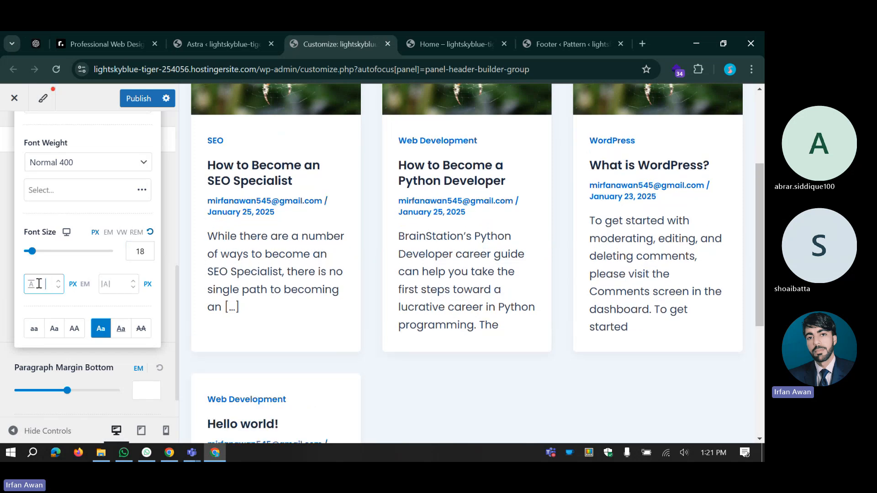
left_click(86, 286)
scroll(101, 249, "up", 5)
scroll(103, 228, "down", 6)
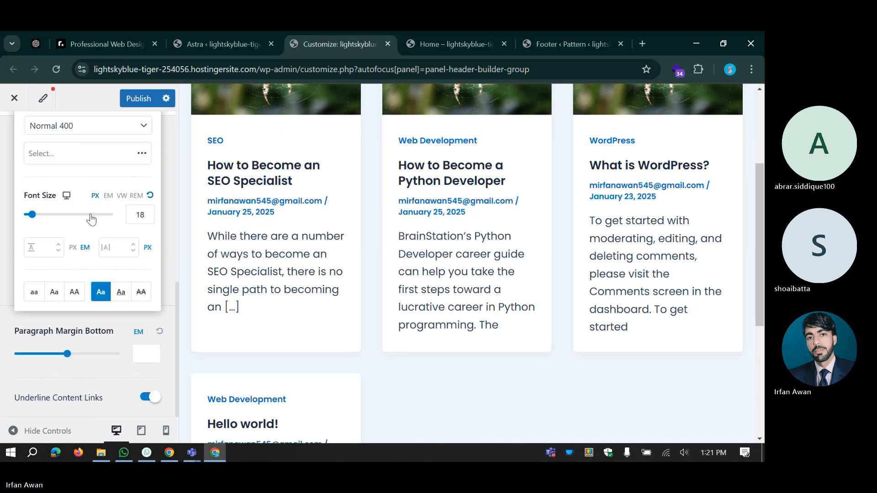
left_click(85, 247)
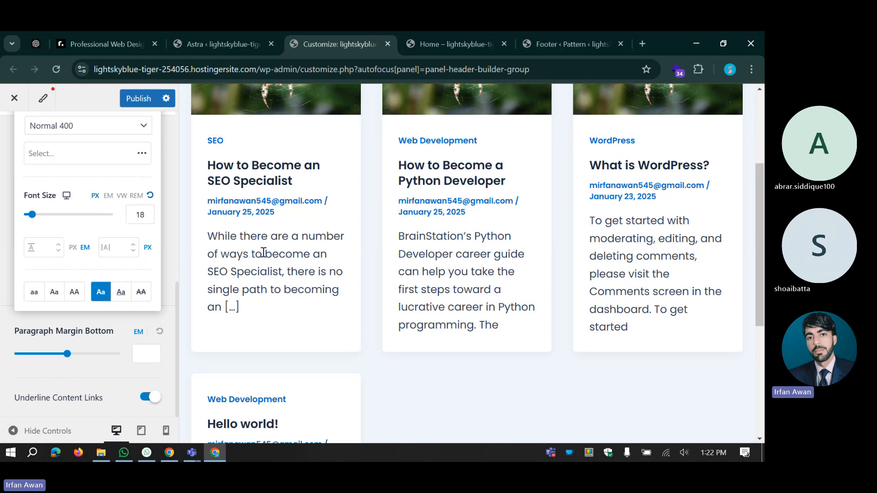
left_click_drag(209, 237, 241, 310)
left_click(240, 311)
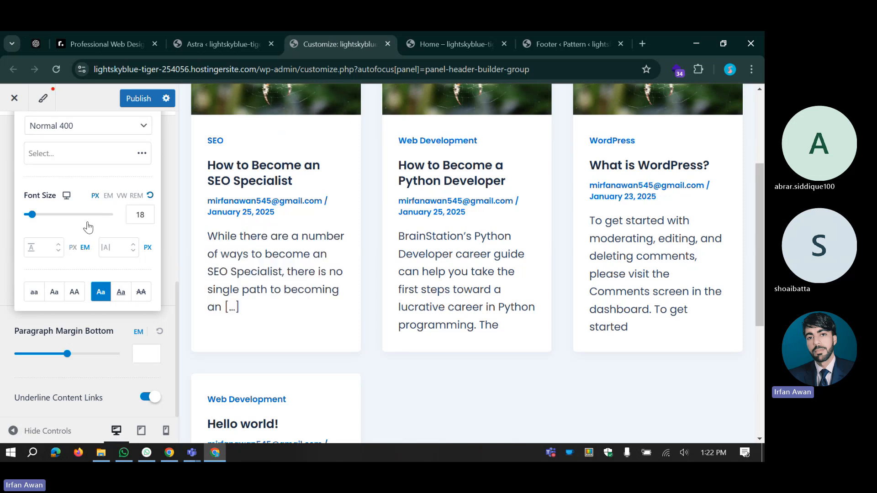
Step: Try a body line height of 1 EM and compare it with 18 PX
left_click(144, 220)
left_click(51, 244)
type("1")
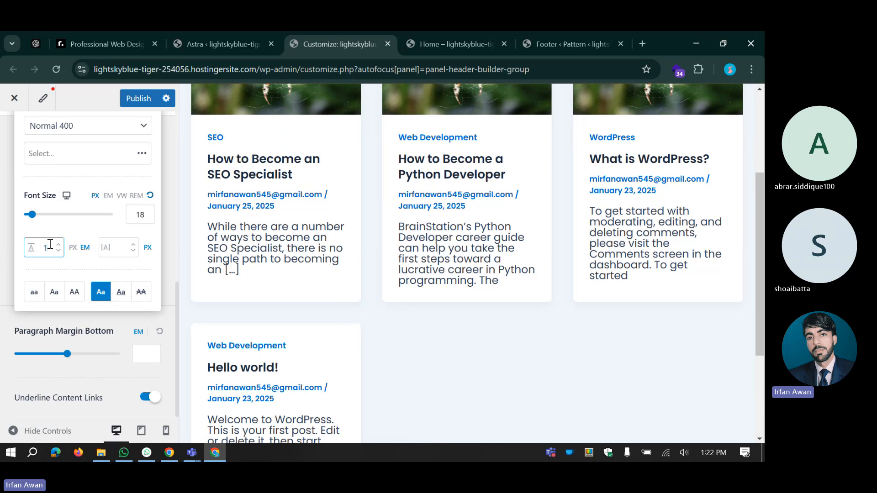
left_click(73, 248)
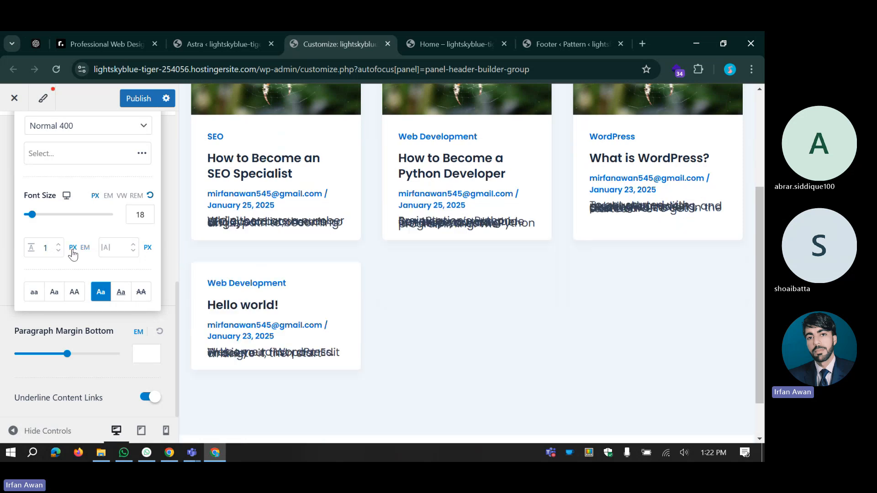
type("8")
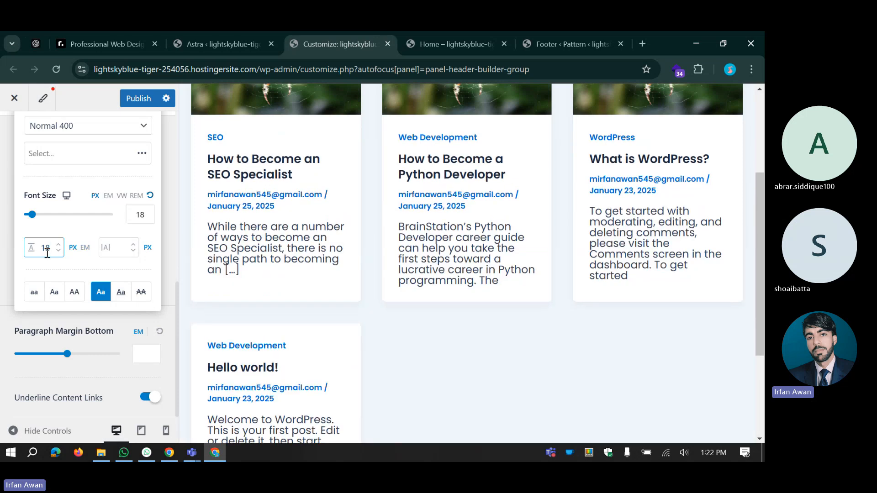
Step: Switch the body line height back to EM, try 1.2 and set it to 1.4
left_click(86, 248)
type(".2")
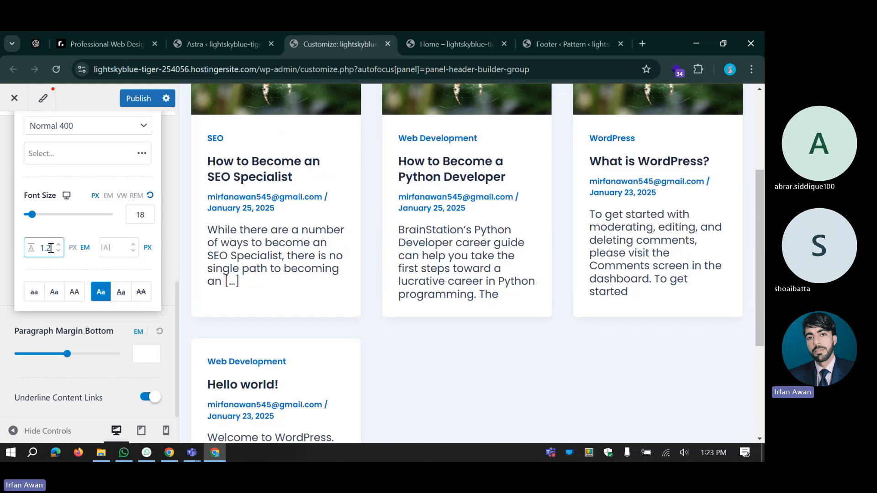
key("BackSpace")
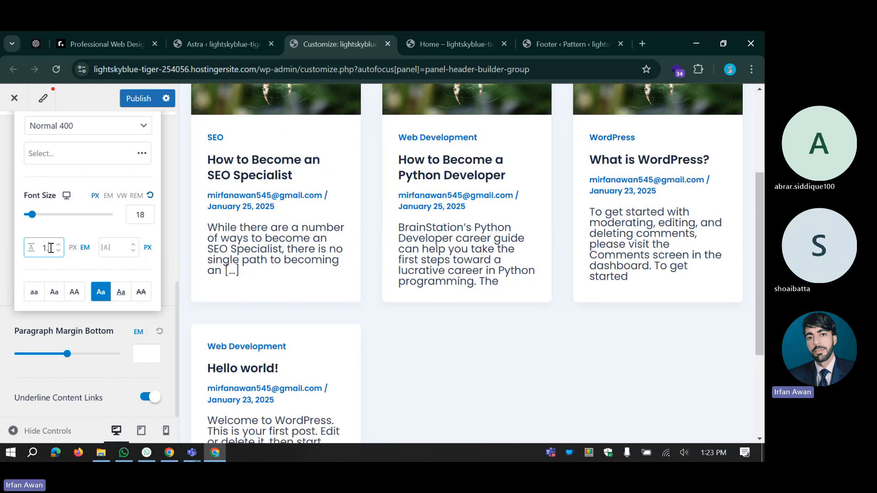
type("4")
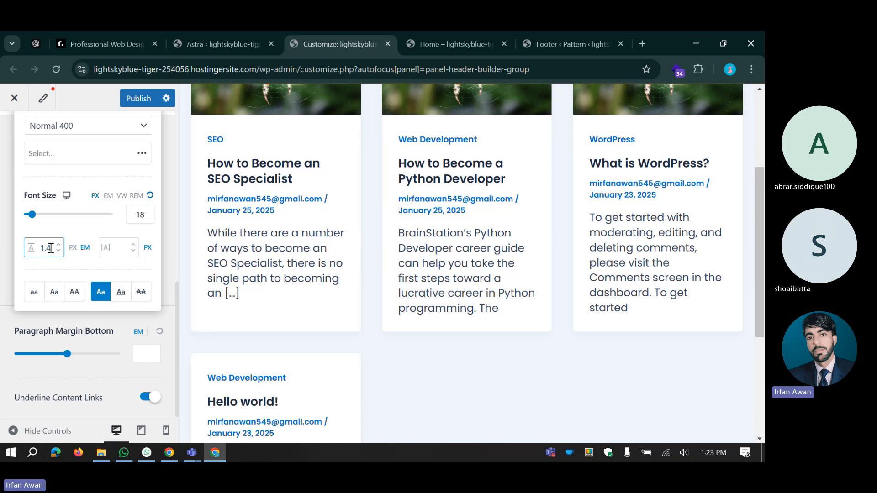
left_click(38, 270)
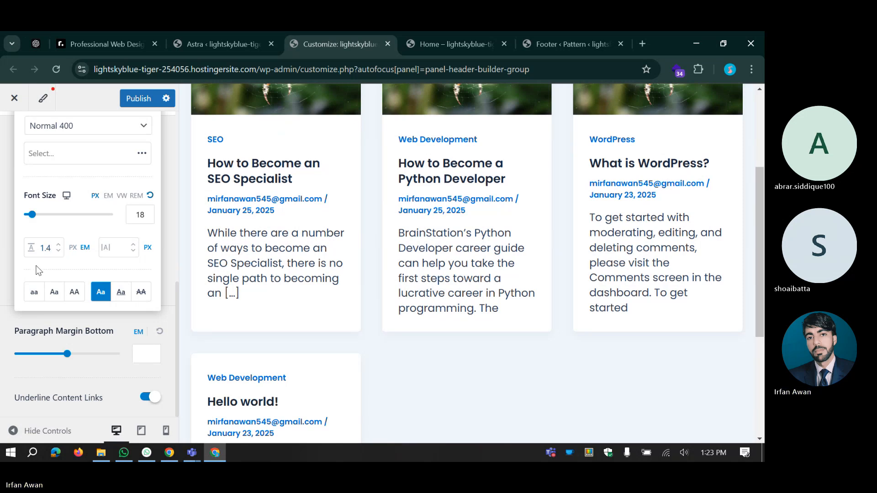
left_click(48, 248)
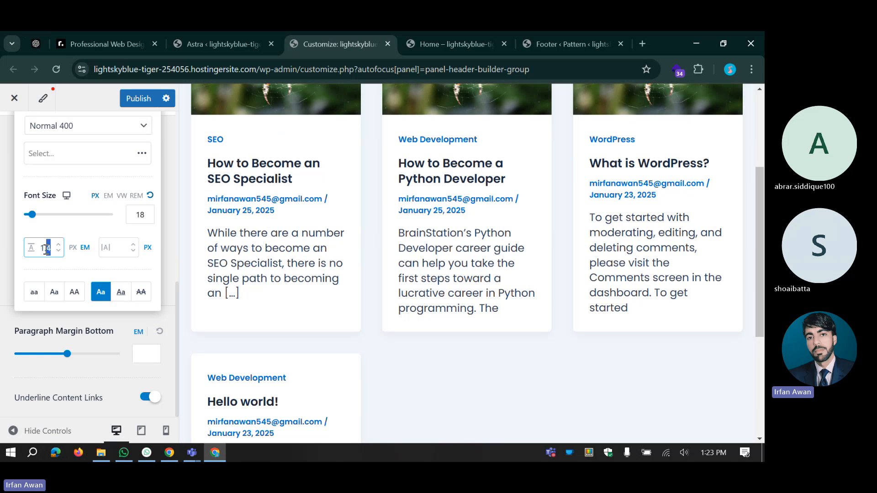
left_click_drag(52, 248, 40, 249)
left_click(45, 268)
left_click(138, 210)
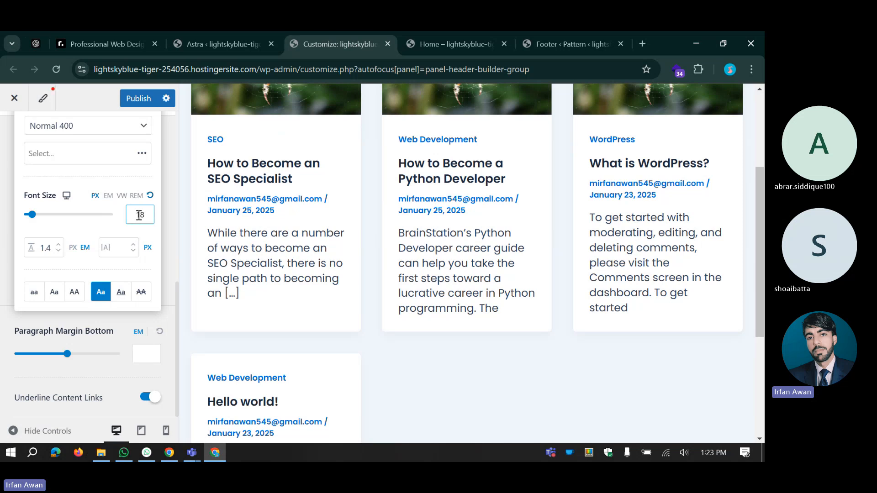
left_click(45, 248)
left_click(55, 228)
left_click(148, 222)
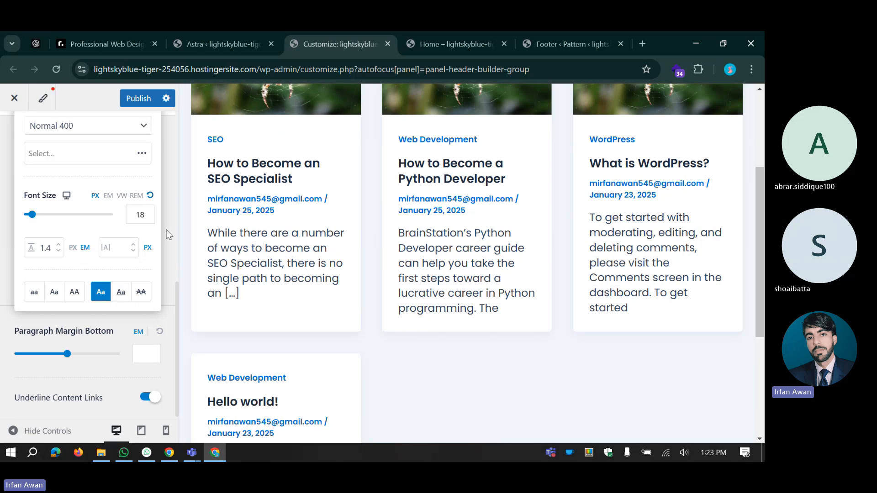
Step: Try a body font size of 10 PX and point out the line height multiplier beside it
double_click(141, 214)
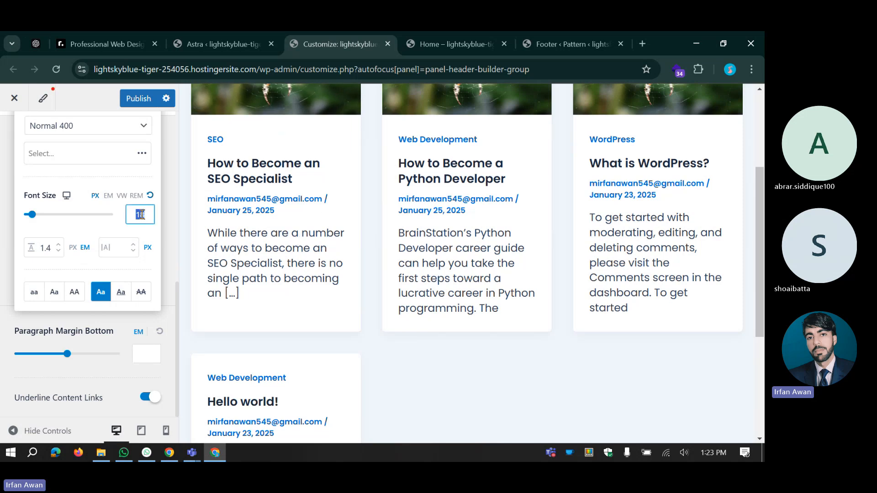
type("10")
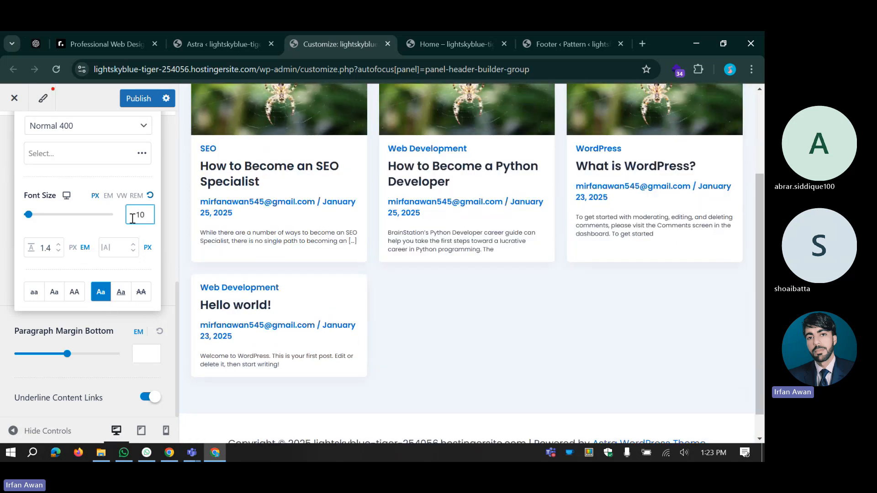
double_click(138, 216)
left_click(53, 264)
left_click(42, 249)
left_click_drag(41, 249, 53, 249)
left_click(51, 263)
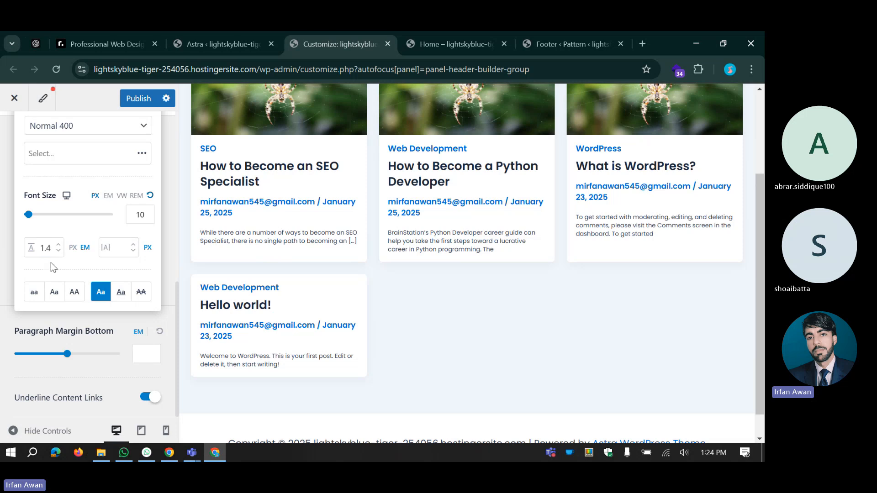
left_click_drag(135, 216, 143, 216)
left_click(143, 216)
left_click(29, 252)
left_click(138, 217)
left_click_drag(37, 248, 53, 249)
left_click(138, 214)
double_click(138, 214)
left_click(44, 248)
Step: Try a body font size of 17 PX and lower it to 16
double_click(140, 216)
type("17")
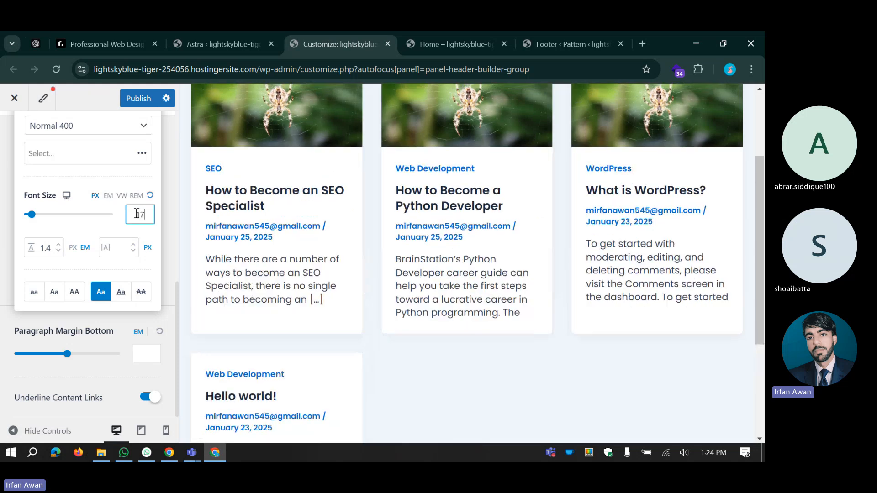
key("Down")
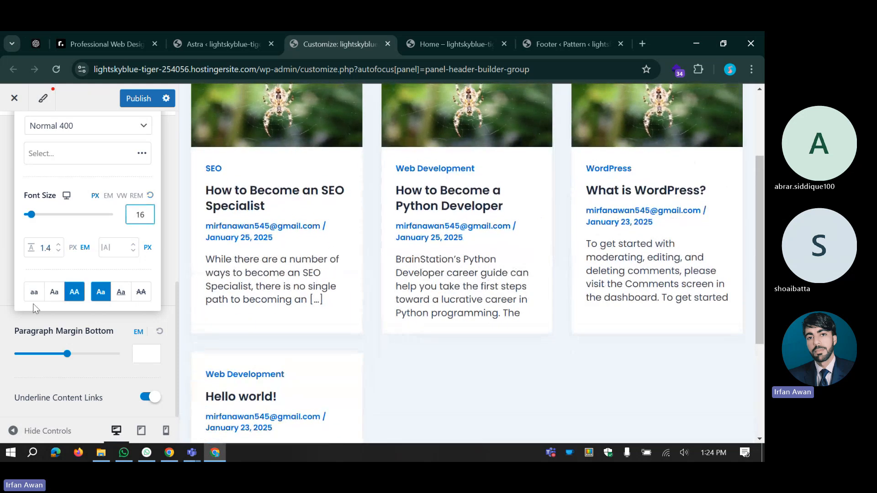
left_click(44, 248)
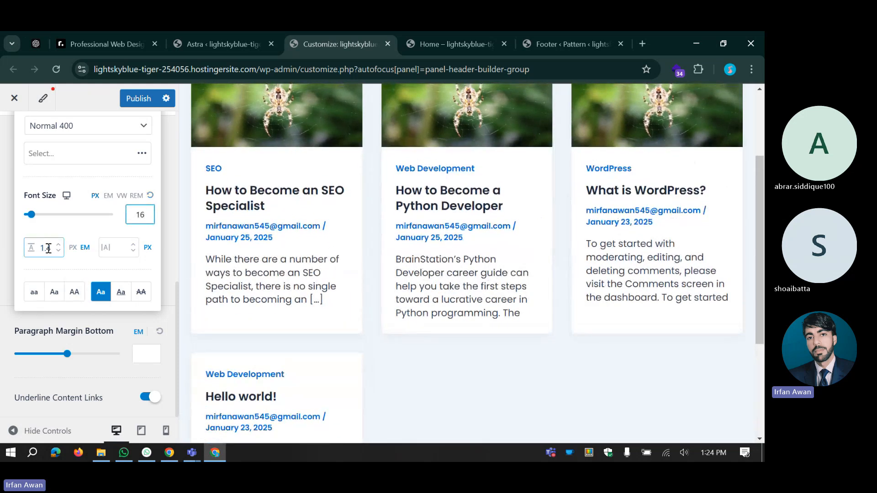
Step: Set the body font size to 14 PX and check the post cards in the preview
left_click(61, 214)
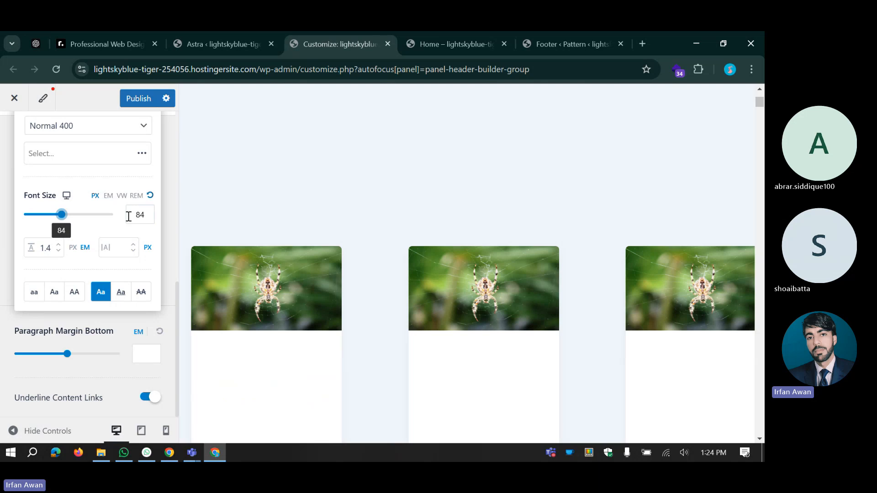
double_click(129, 215)
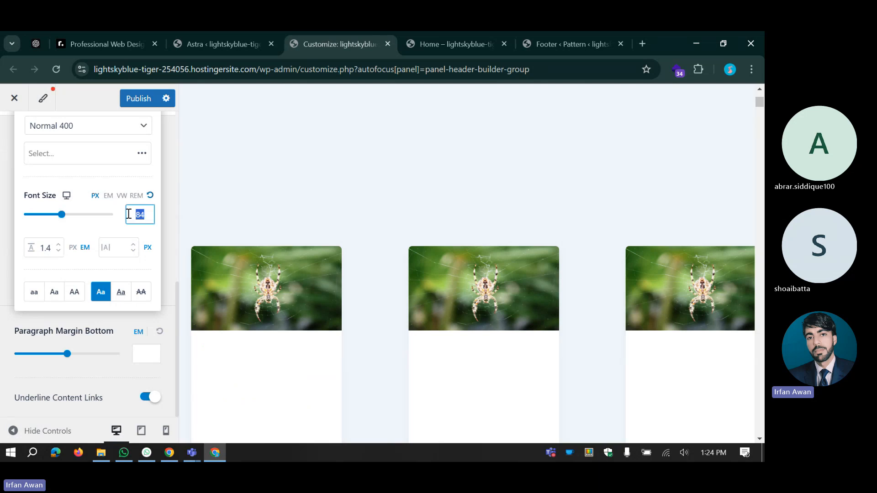
type("14")
left_click(88, 267)
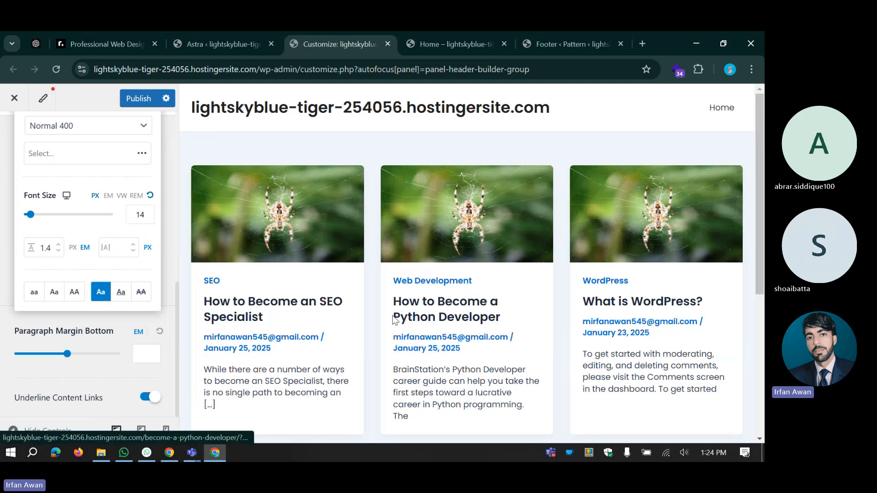
scroll(395, 320, "down", 1)
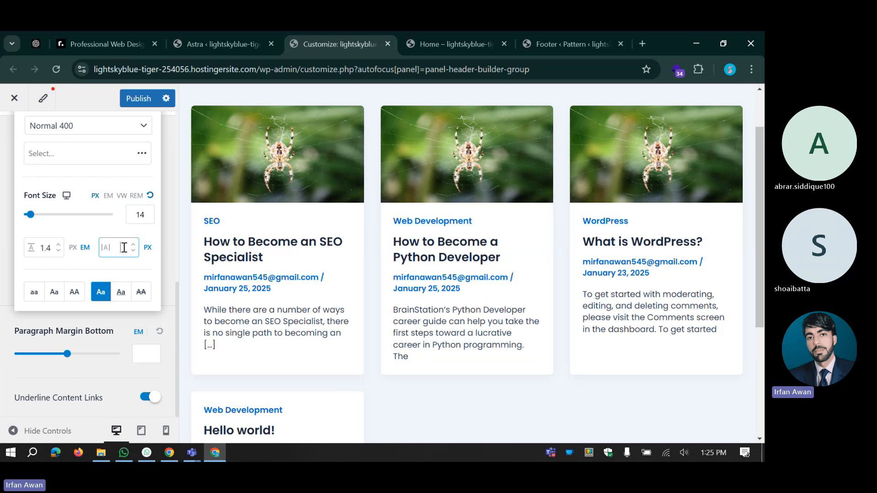
Step: Start the body letter spacing at 0 PX and lower it gradually to -2
type("0")
key("Down")
key("Down")
key("Down")
key("Down")
key("Down")
key("Down")
key("Down")
key("Down")
key("Down")
key("Down")
key("Down")
key("Down")
key("Down")
key("Down")
key("Down")
key("Down")
key("Down")
key("Down")
key("Down")
key("Down")
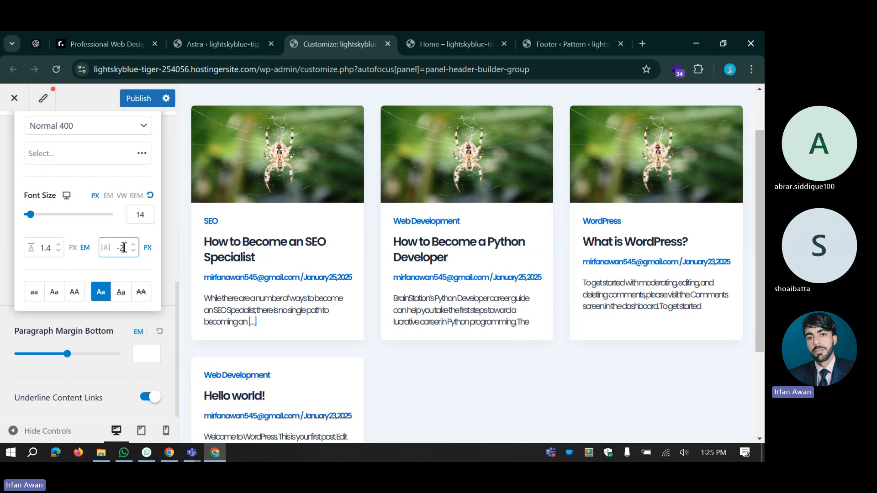
Step: Alternate the body letter spacing between -1 and -2 PX to compare the tightened text, ending at -1
key("Up")
key("Up")
key("Up")
key("Up")
key("Up")
key("Up")
key("Up")
key("Up")
key("Up")
key("Up")
key("Up")
key("Up")
key("Up")
key("Up")
key("Up")
key("Up")
key("Up")
key("Up")
key("Up")
key("Up")
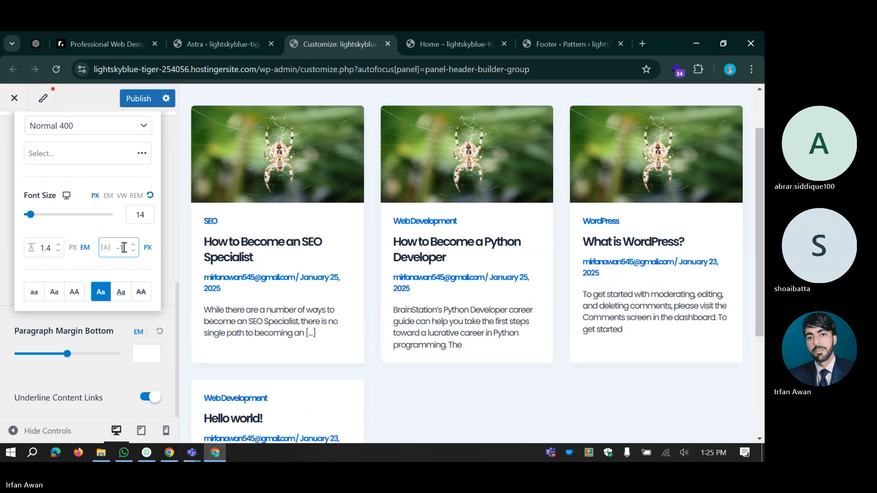
key("Down")
key("Down")
key("Down")
key("Down")
key("Down")
key("Down")
key("Down")
key("Down")
key("Down")
key("Down")
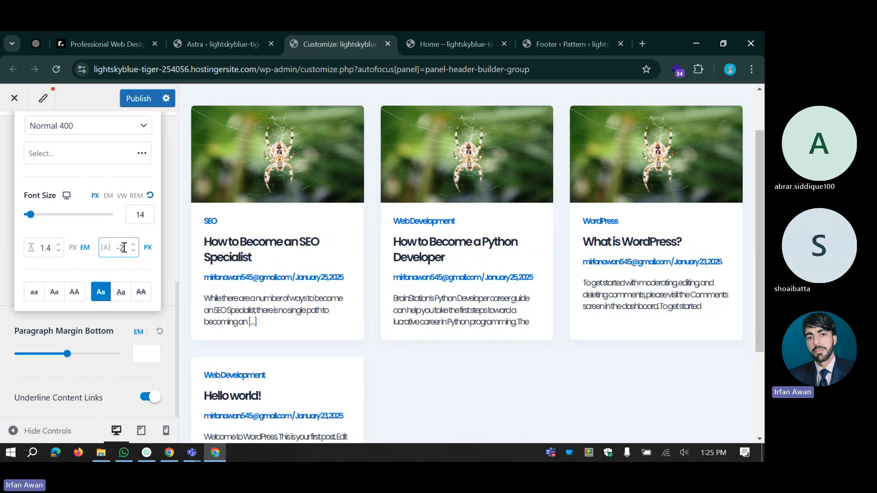
key("Up")
key("Up")
key("Up")
key("Up")
key("Up")
key("Up")
key("Up")
key("Up")
key("Up")
key("Up")
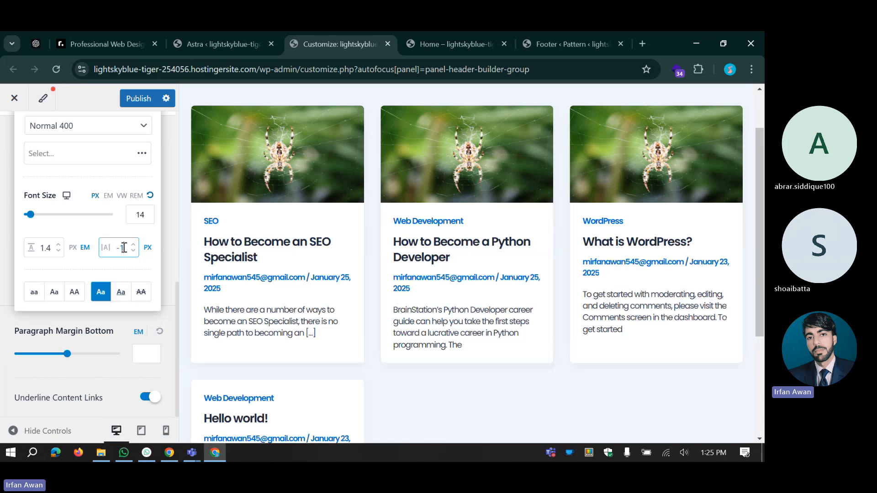
Step: Raise the body letter spacing gradually to 5 PX to show widely spaced characters
key("Up")
key("Up")
key("Up")
key("Up")
key("Up")
key("Up")
key("Up")
key("Up")
key("Up")
key("Up")
key("Up")
key("Up")
key("Up")
key("Up")
key("Up")
key("Up")
key("Up")
key("Up")
key("Up")
key("Up")
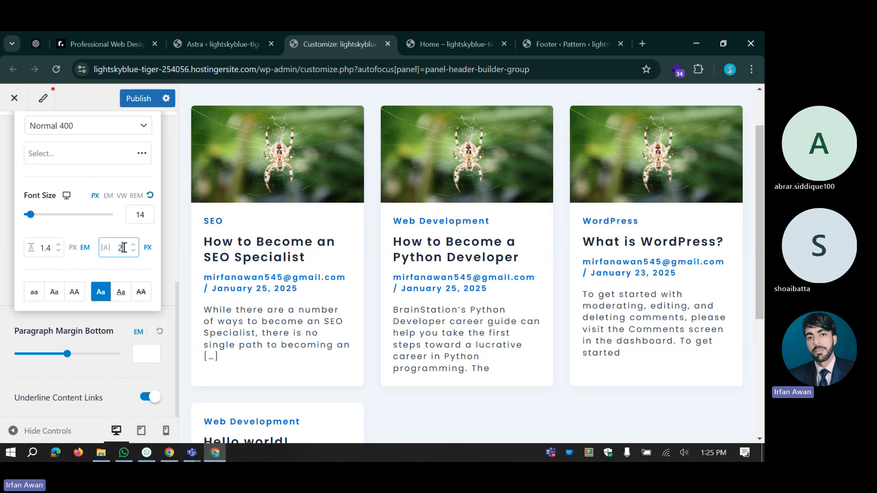
key("Up")
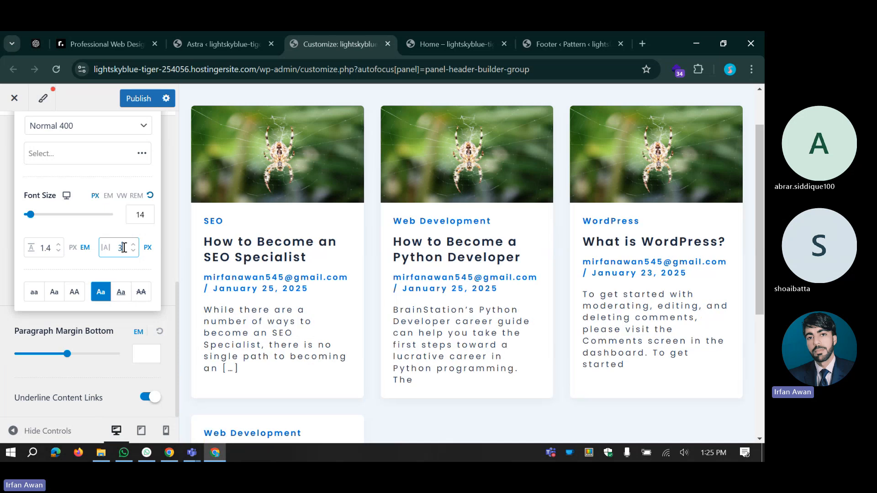
key("Up")
key("Up")
left_click(145, 271)
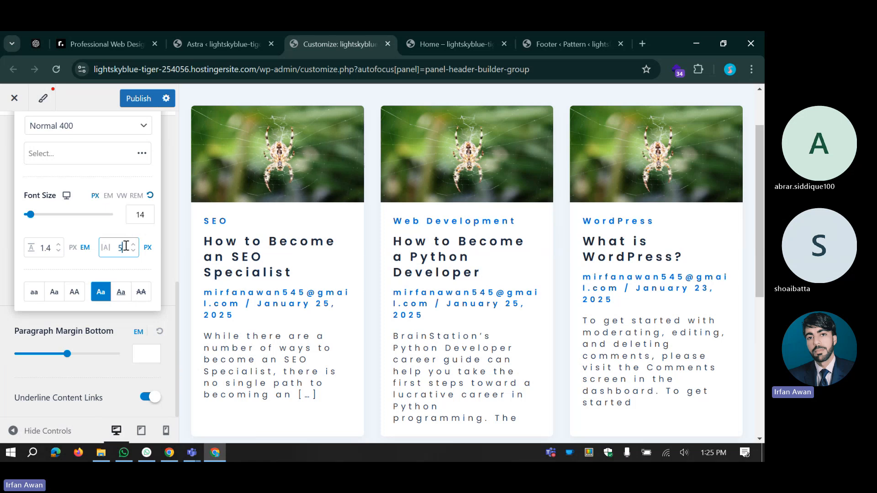
Step: Set the body letter spacing to 0 PX and highlight the first word of the SEO post's excerpt
scroll(368, 308, "down", 3)
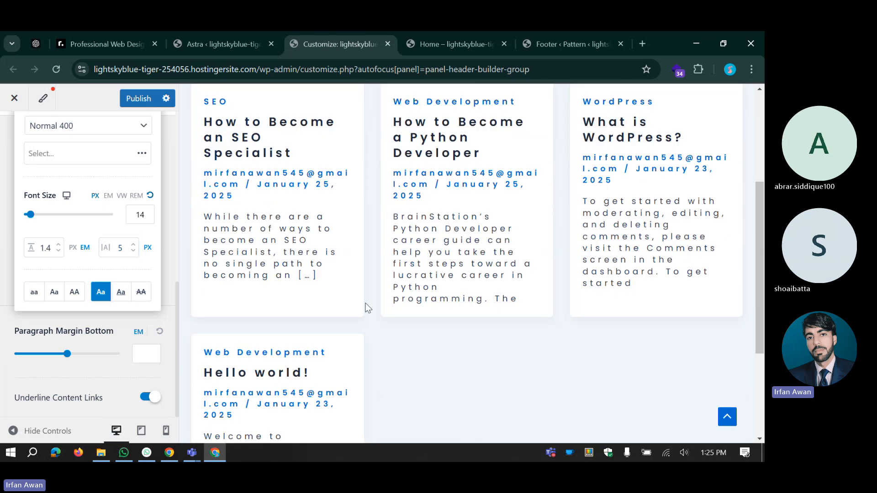
scroll(368, 308, "up", 1)
double_click(120, 247)
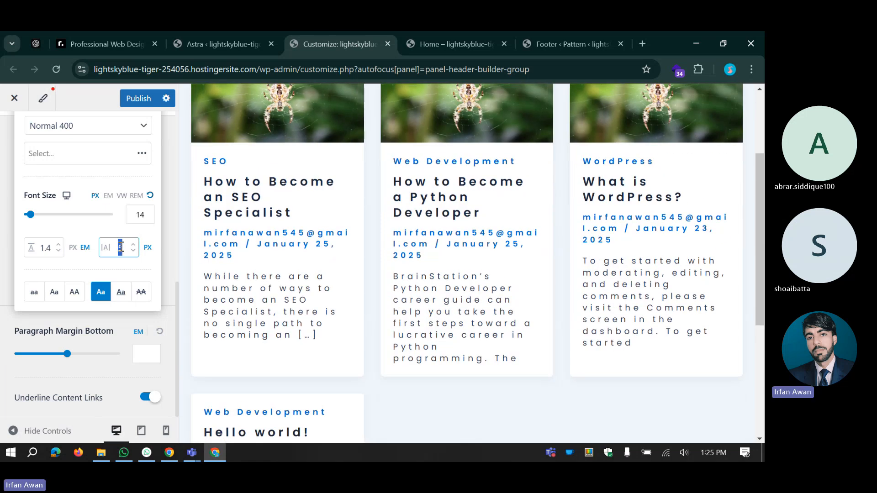
type("0")
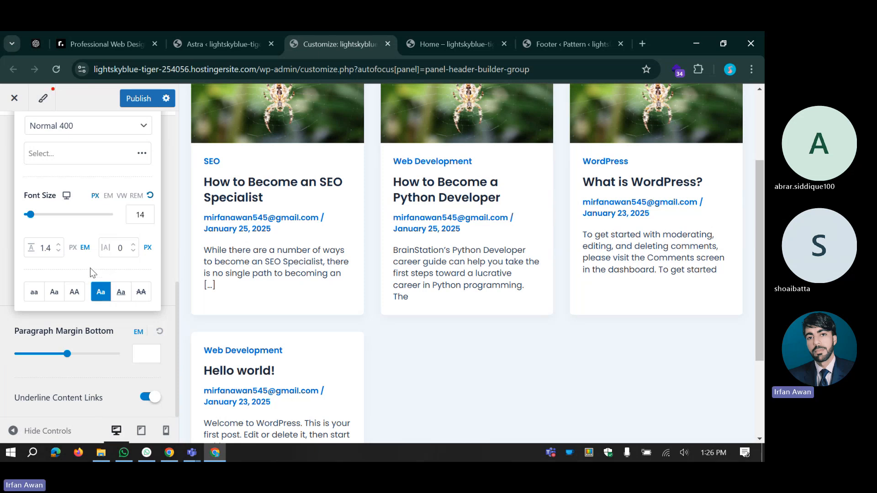
left_click_drag(203, 250, 228, 252)
double_click(228, 252)
Step: Try the lowercase text transform on the body font and compare it with the capitalized one
scroll(75, 267, "up", 2)
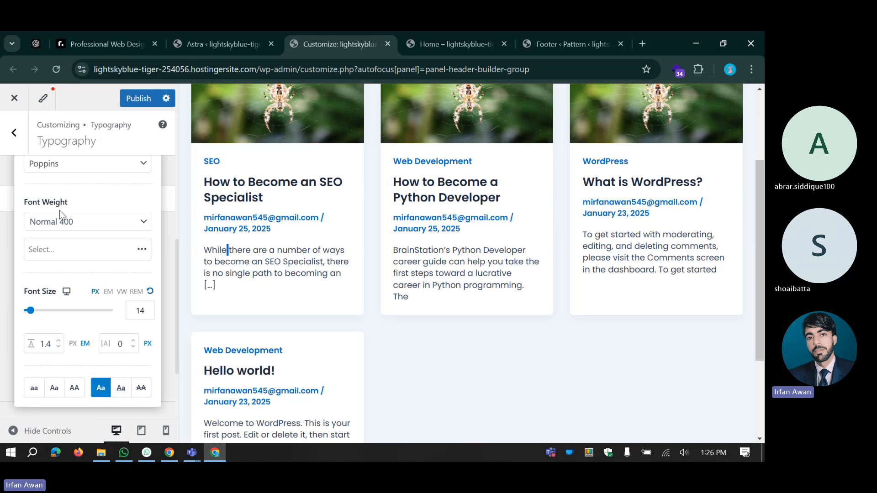
scroll(60, 210, "up", 1)
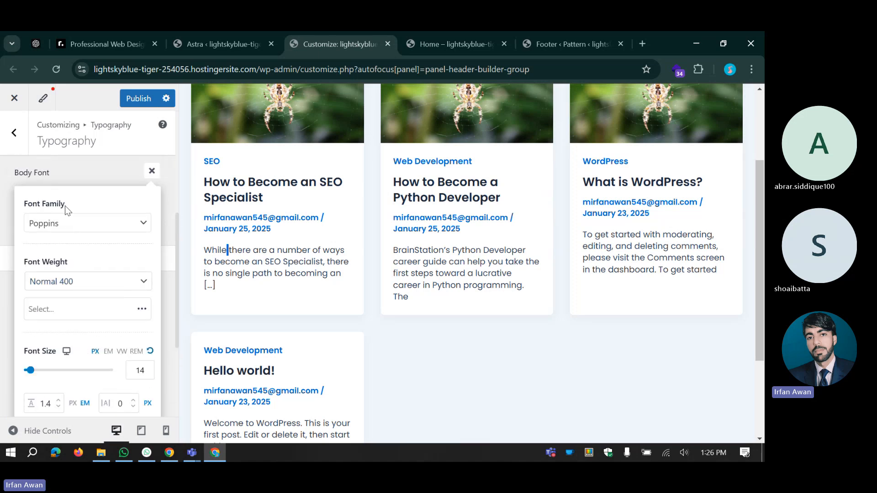
scroll(64, 210, "down", 2)
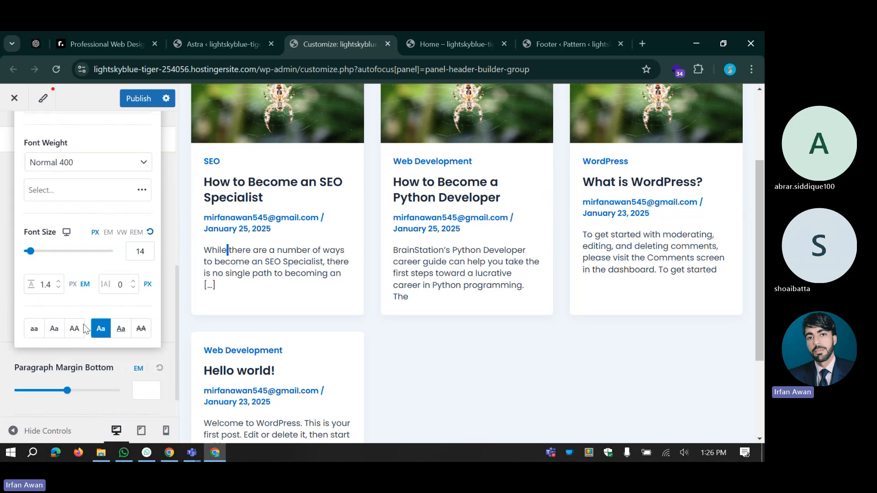
left_click(37, 332)
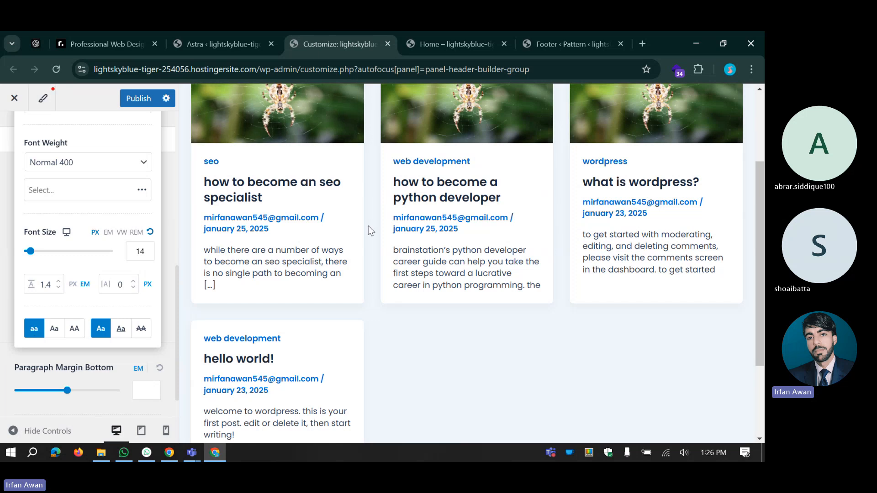
left_click(55, 332)
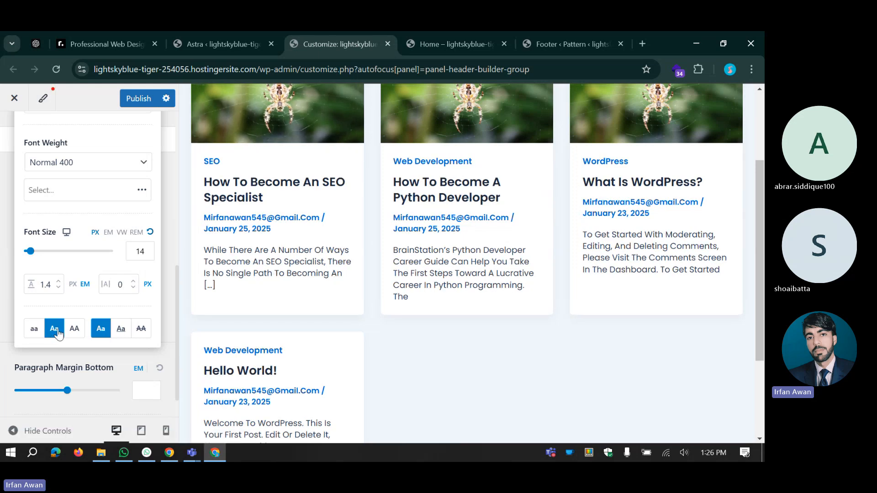
left_click(38, 332)
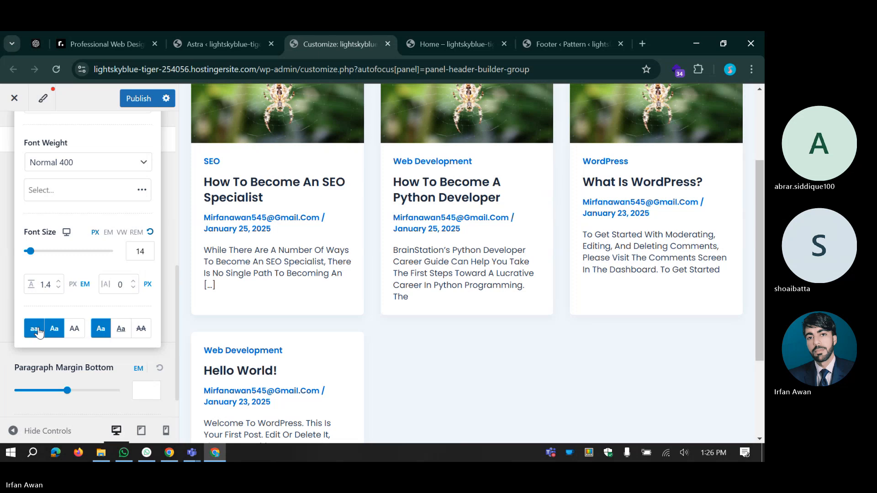
left_click(38, 332)
left_click(40, 332)
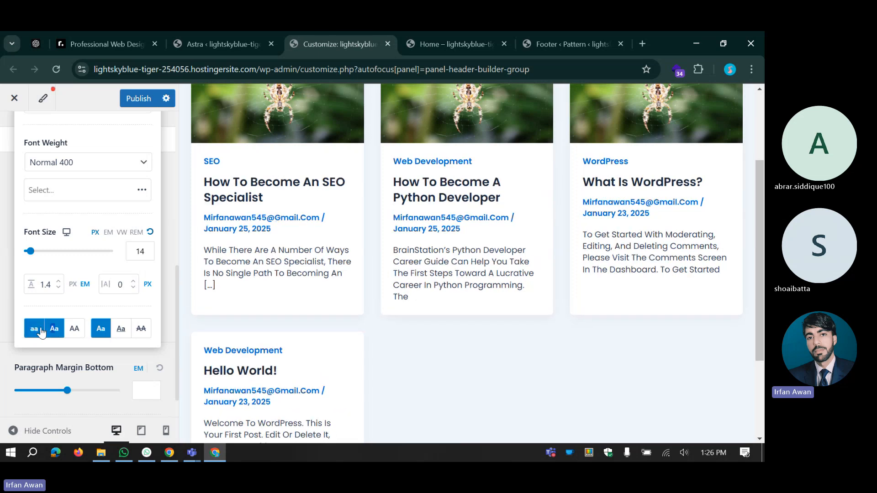
Step: Try the uppercase text transform on the body font and highlight the SEO post's excerpt
left_click(74, 333)
left_click_drag(204, 251, 184, 308)
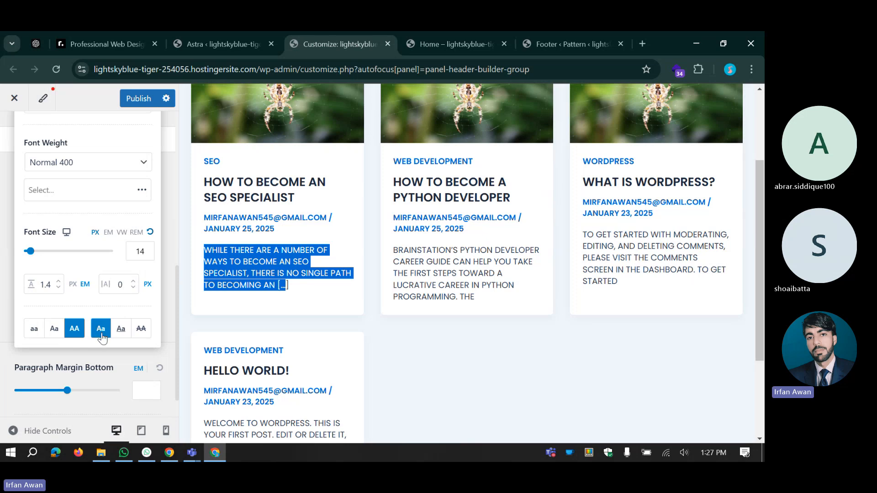
left_click(349, 287)
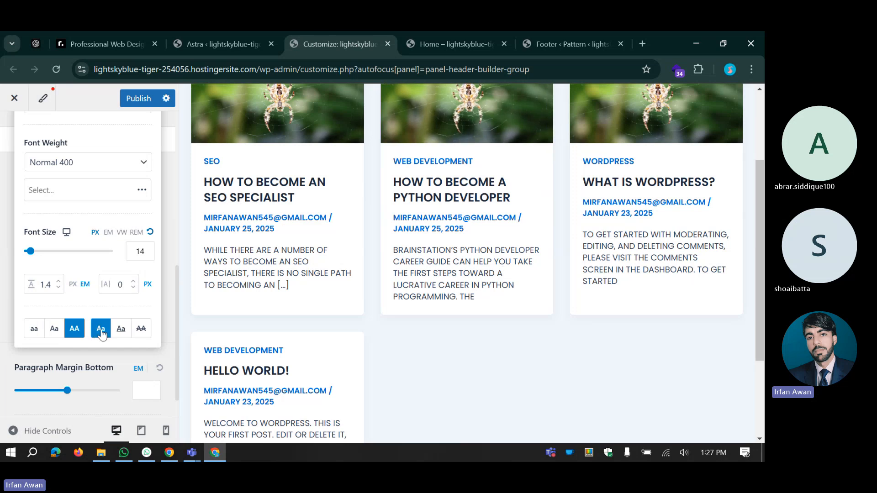
Step: Compare the capitalized and lowercase transforms across the page, and clear the body font's text transform
left_click(53, 329)
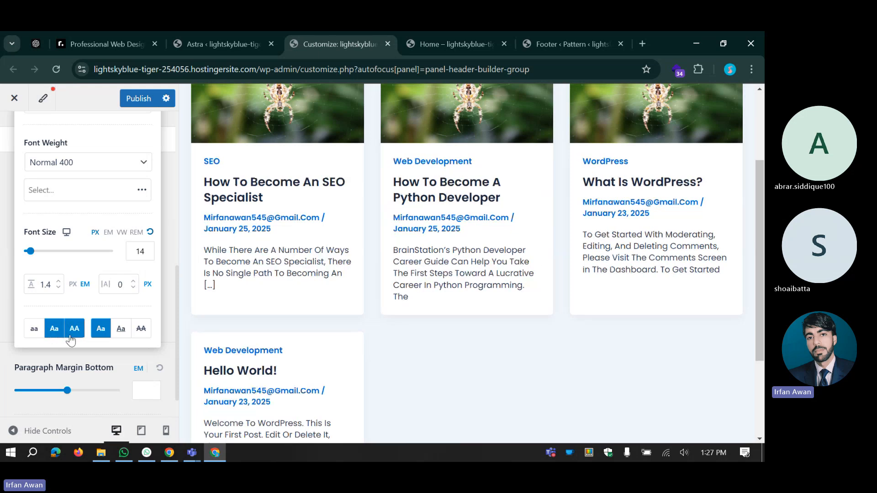
left_click(36, 332)
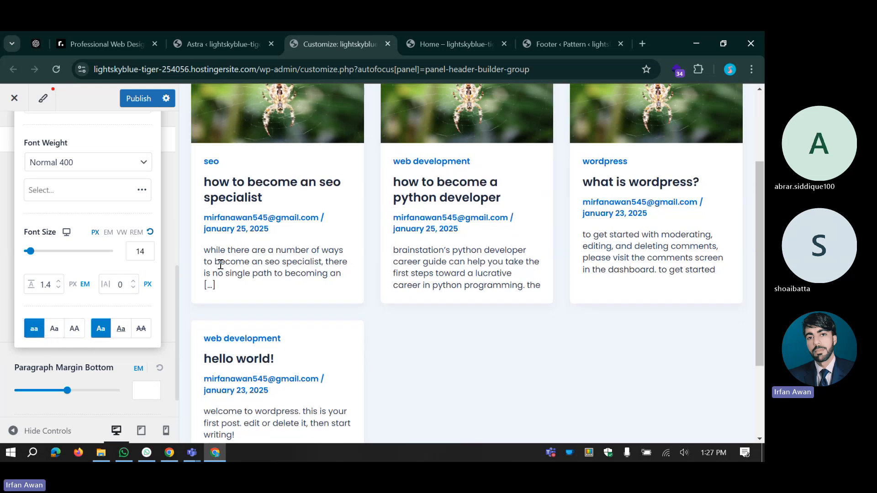
scroll(369, 286, "down", 1)
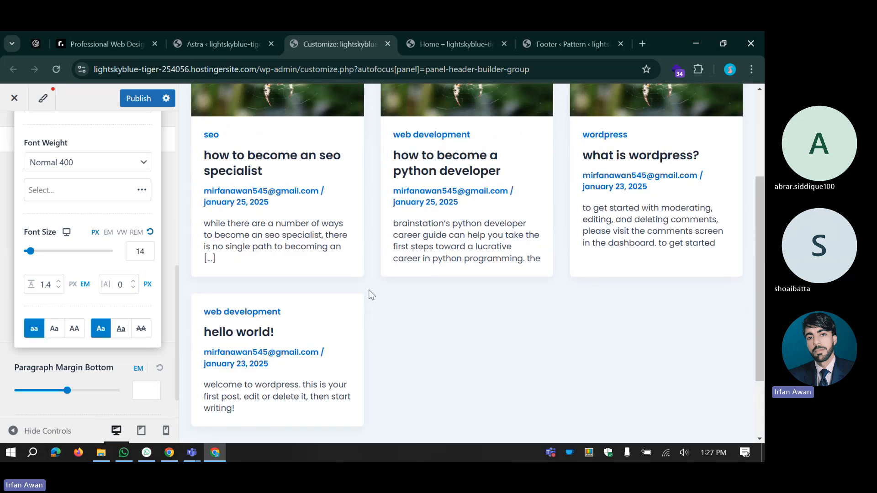
scroll(384, 301, "up", 3)
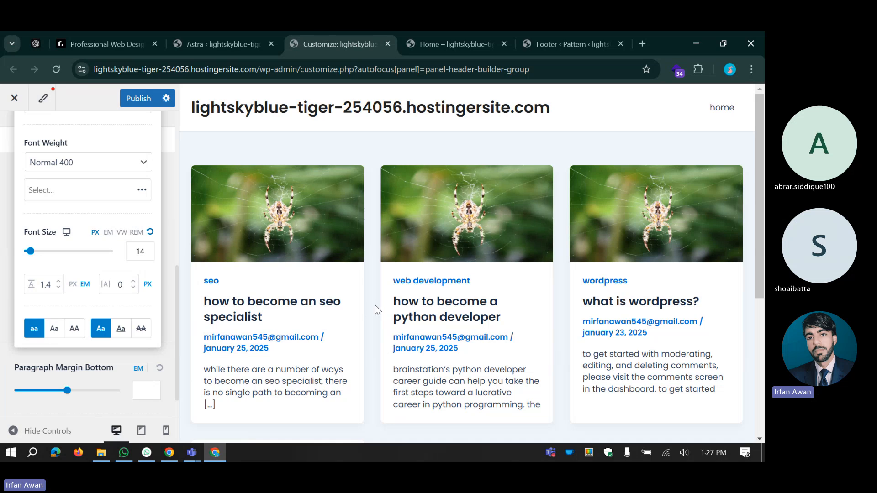
left_click(53, 332)
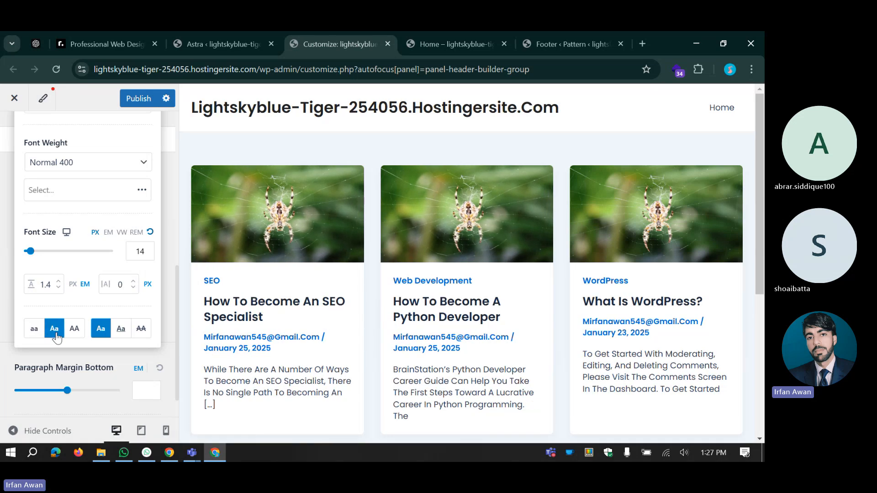
left_click(53, 332)
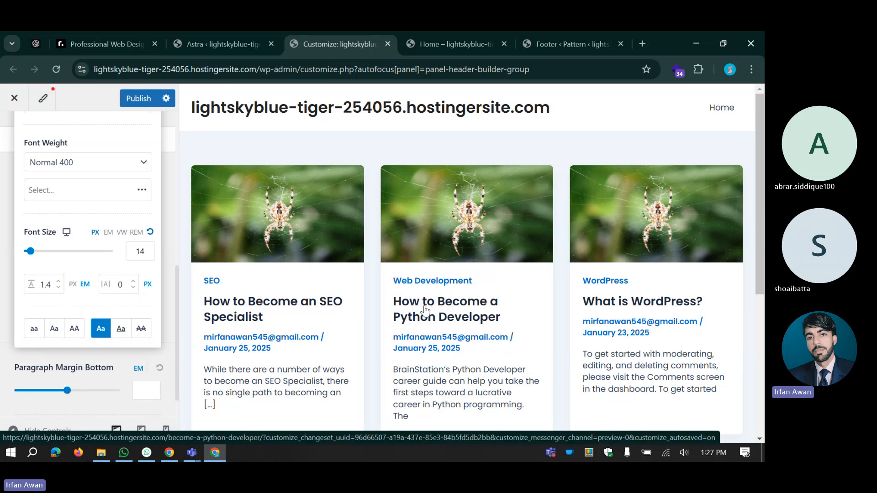
Step: Try the capitalized, uppercase and lowercase transforms on the body font, and clear the transform again
left_click(54, 328)
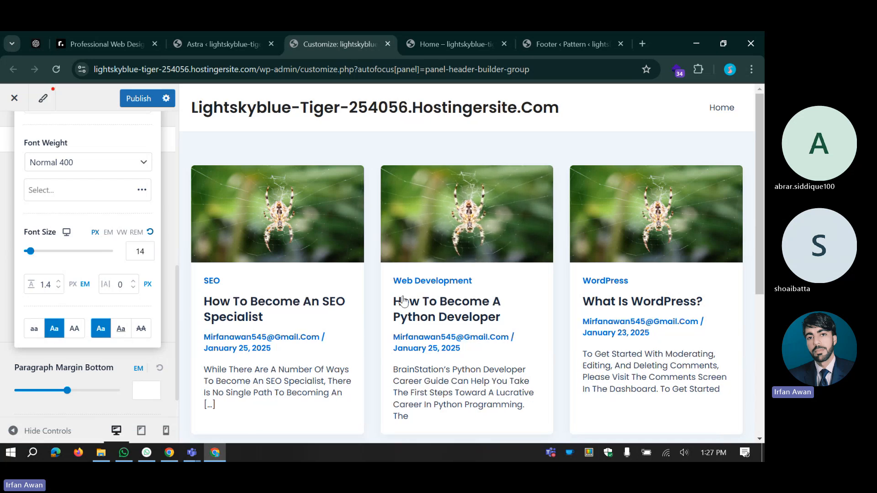
left_click(74, 328)
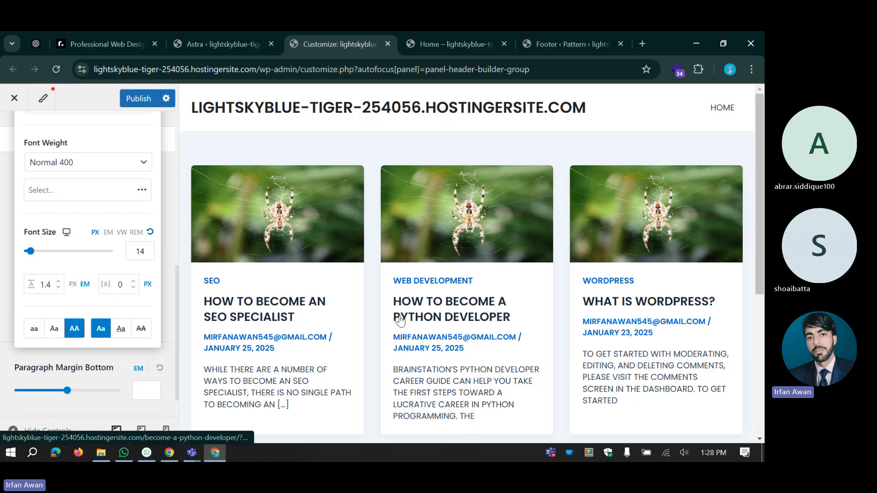
left_click(36, 332)
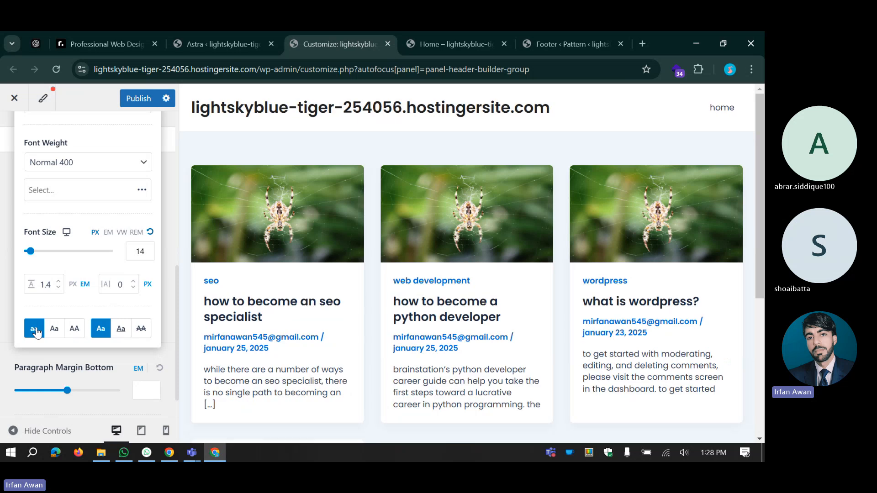
left_click(54, 330)
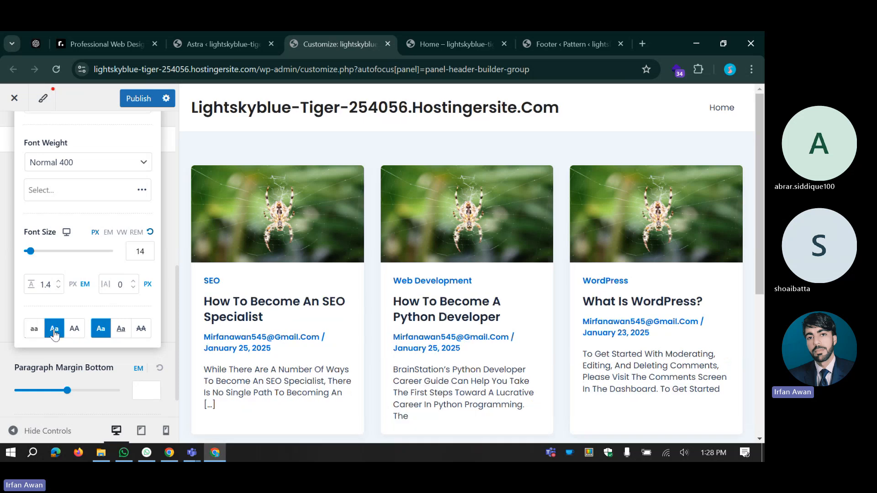
left_click(74, 328)
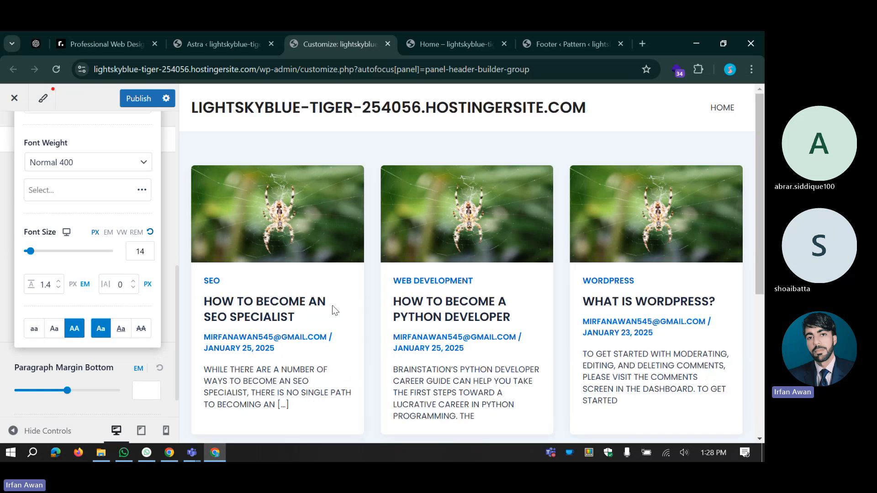
left_click(77, 332)
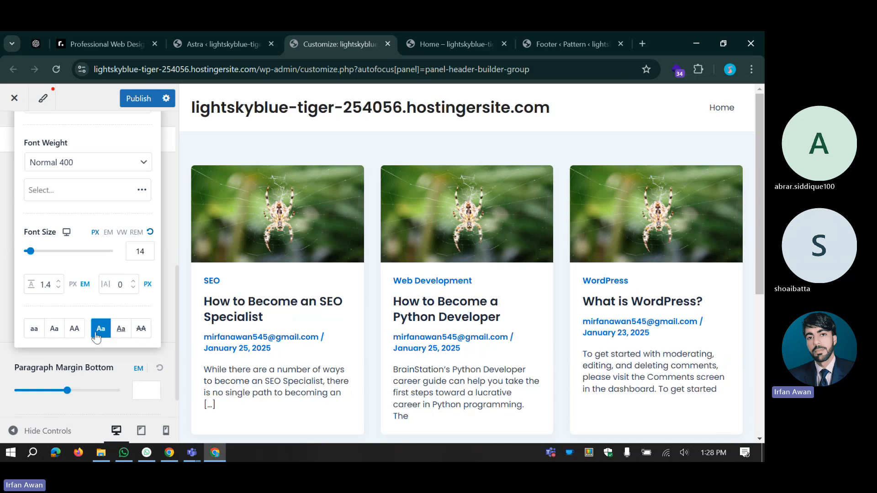
Step: Try the underline and strikethrough decorations on the body font, restore the undecorated style and close the font settings
left_click(123, 336)
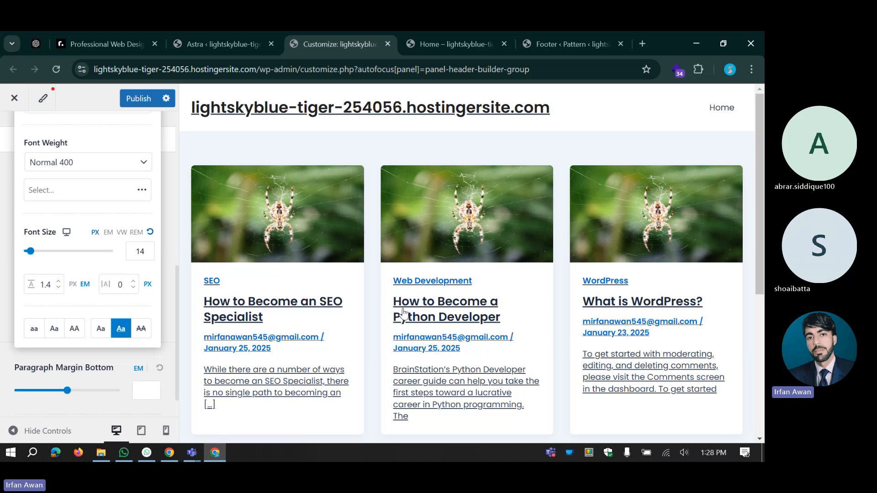
scroll(79, 183, "up", 3)
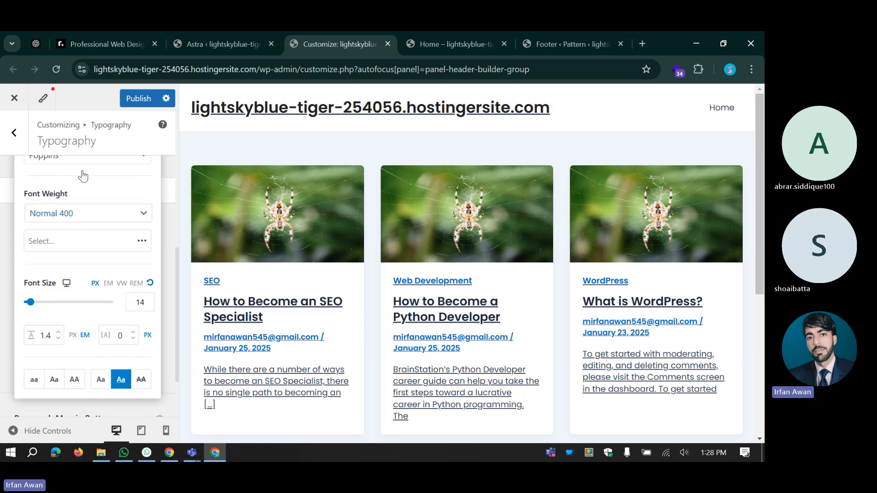
scroll(139, 280, "down", 3)
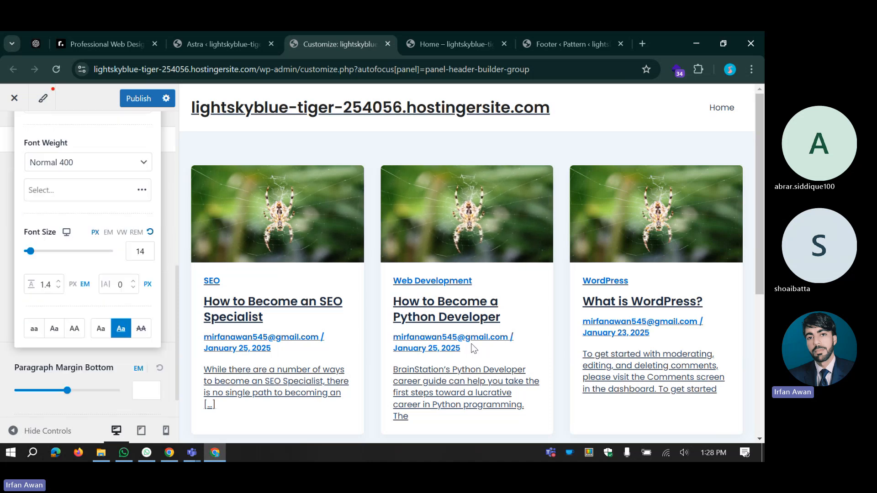
left_click(149, 329)
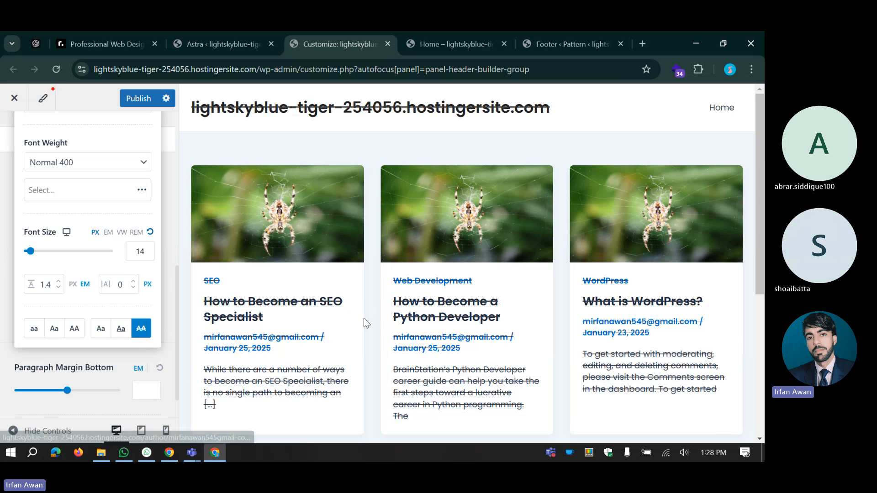
left_click(101, 329)
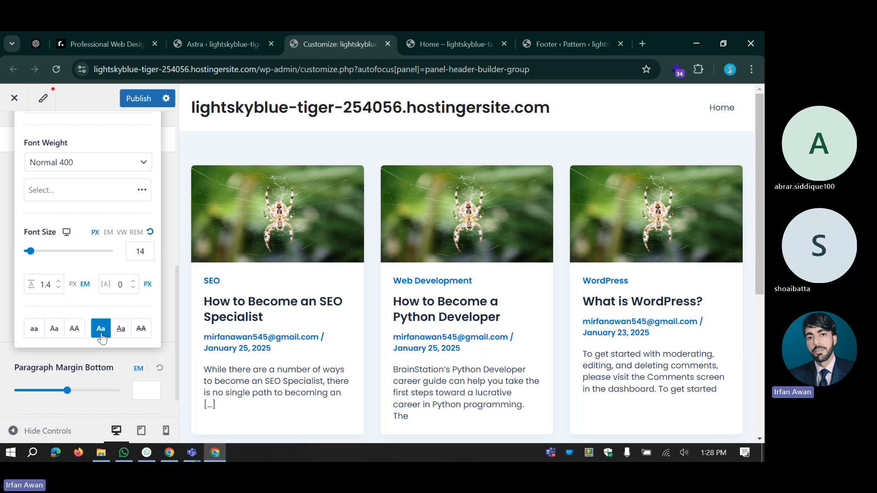
left_click(11, 365)
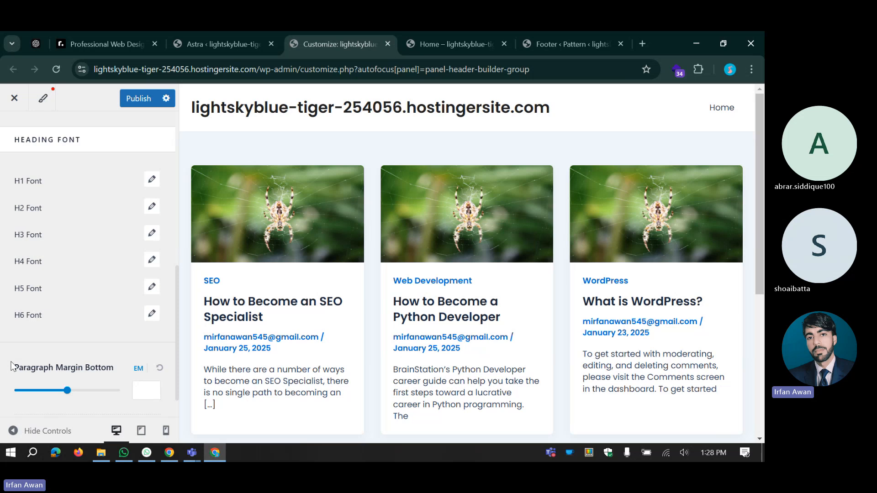
scroll(65, 267, "up", 5)
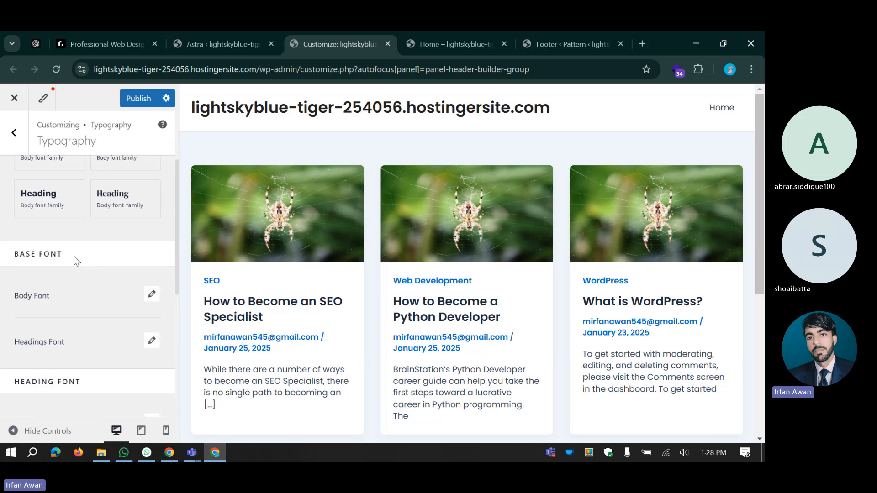
scroll(75, 257, "up", 3)
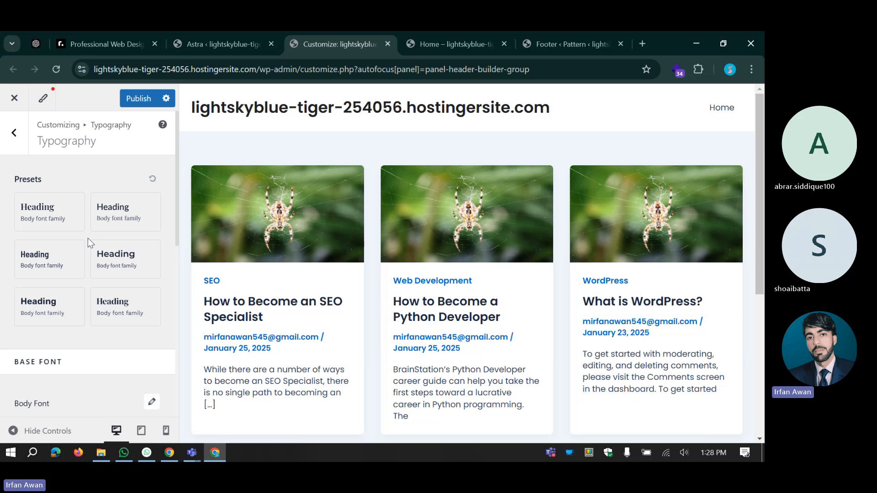
scroll(88, 238, "down", 4)
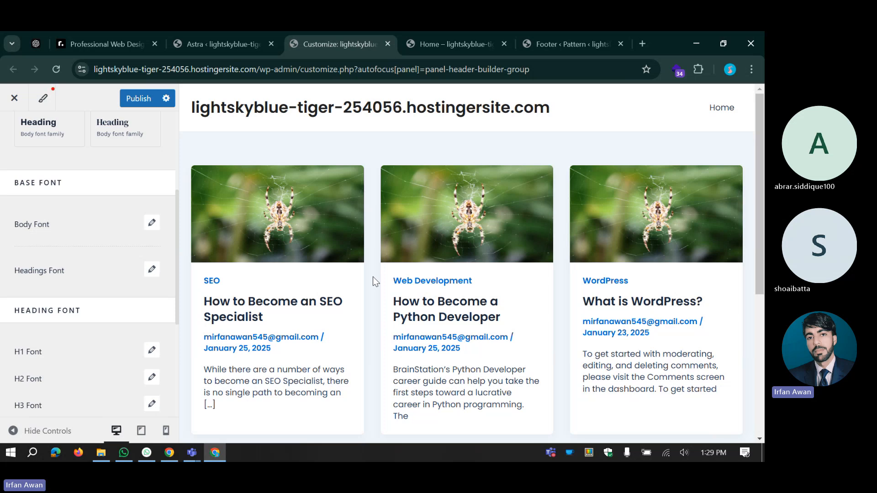
Step: Switch to the roadmap.sh page and examine the WordPress web design, Elementor and plugin topics of the course roadmap
left_click(106, 41)
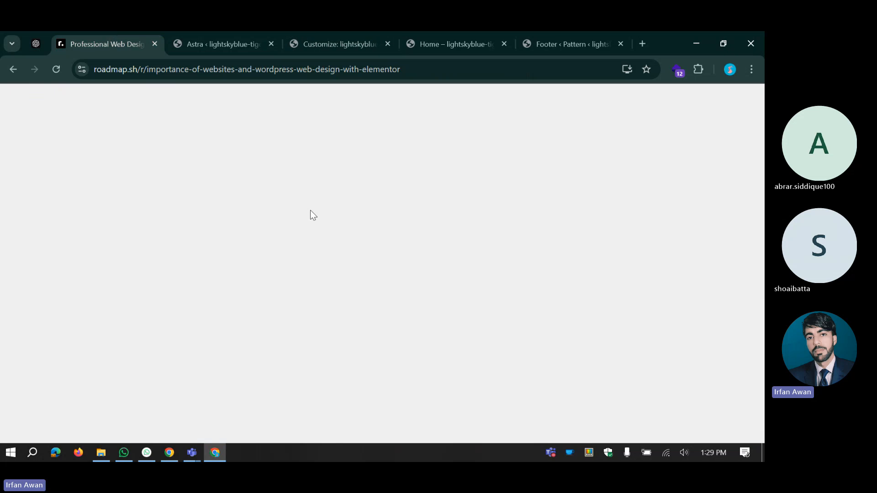
scroll(368, 217, "down", 4)
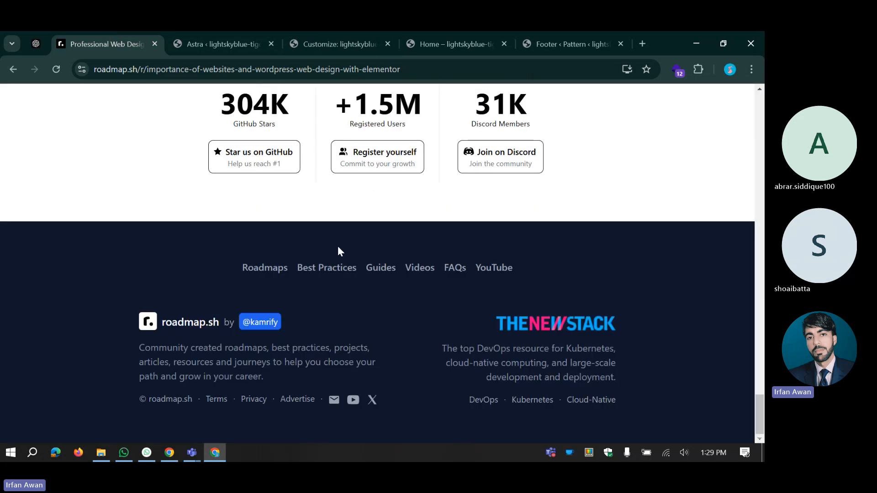
scroll(338, 250, "up", 20)
scroll(388, 261, "up", 15)
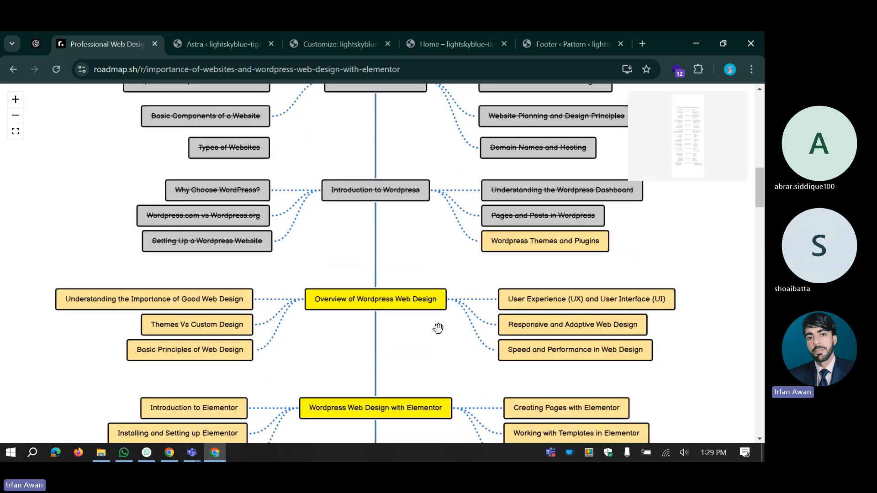
scroll(438, 329, "down", 1)
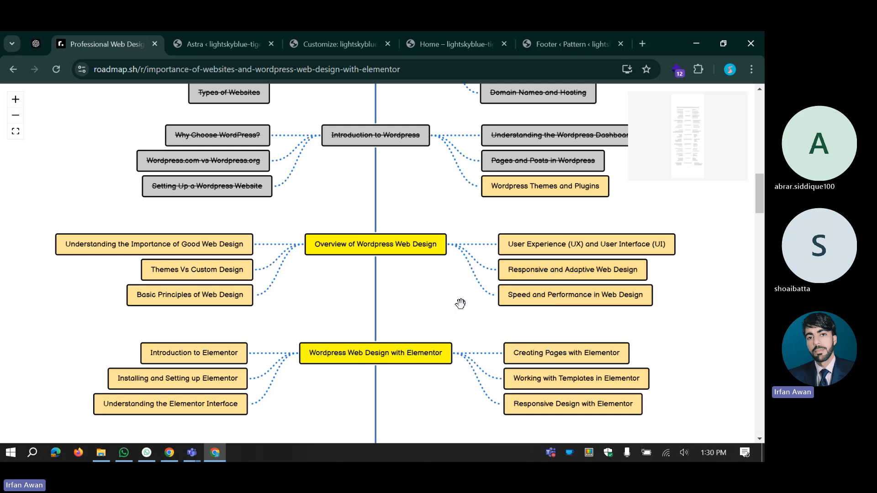
scroll(392, 333, "down", 1)
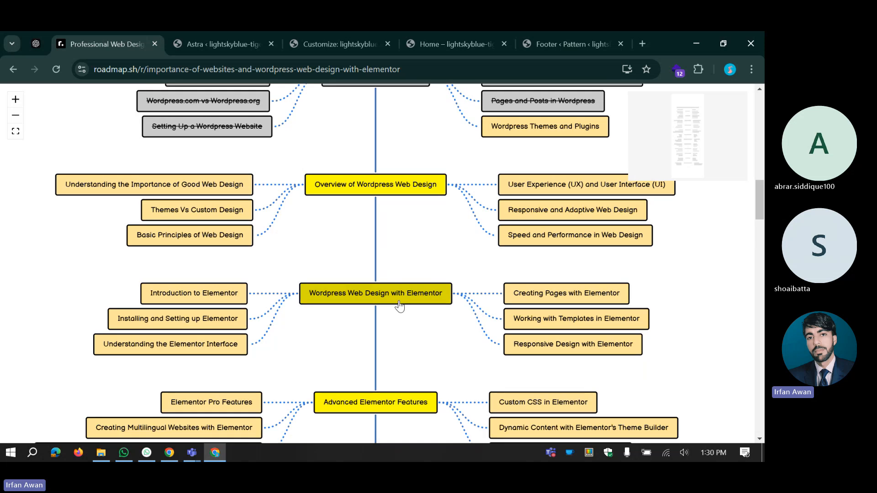
scroll(353, 340, "down", 3)
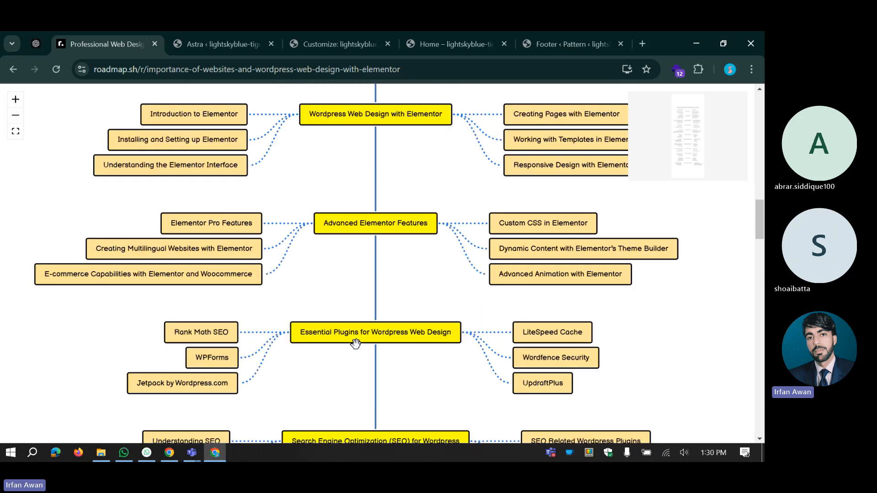
scroll(336, 227, "up", 4)
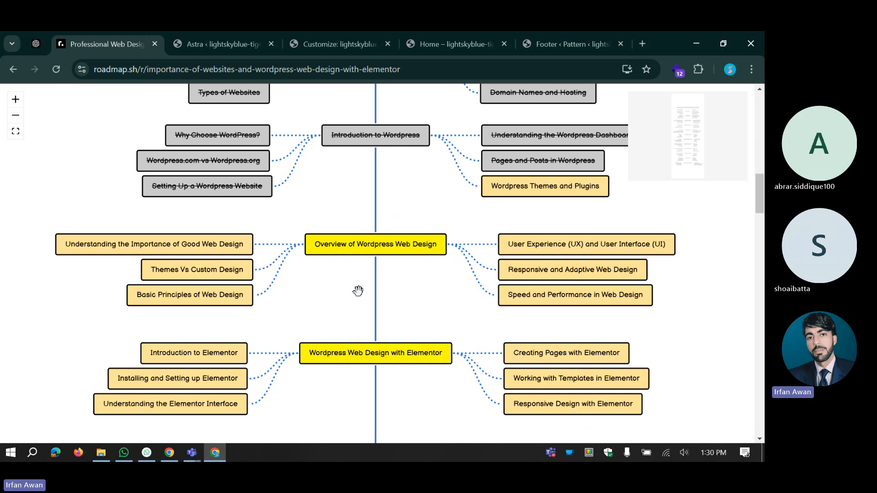
scroll(358, 291, "down", 2)
scroll(358, 291, "up", 1)
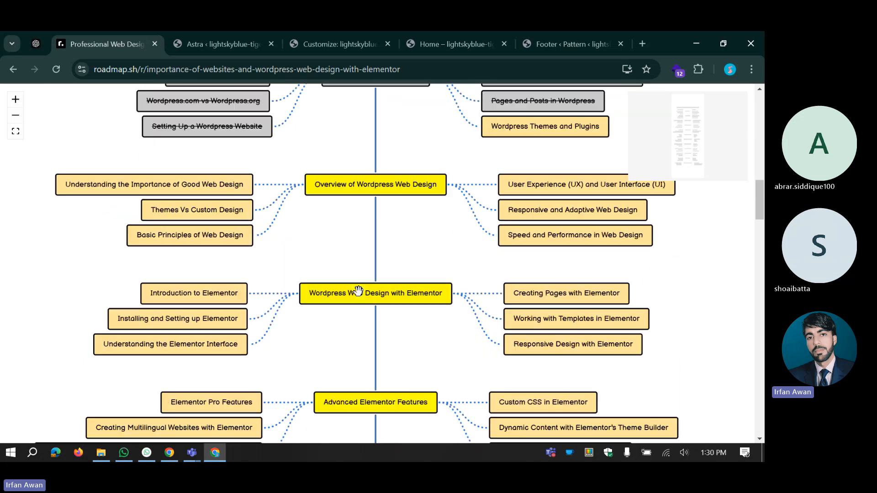
scroll(359, 293, "up", 1)
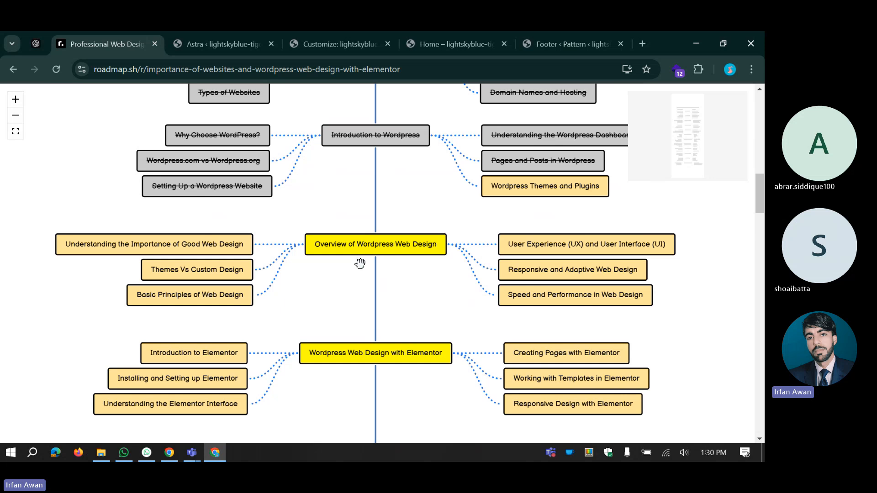
Step: Switch to the Footer pattern in the WordPress site editor and select the Contact Us button block
left_click(339, 45)
left_click(560, 43)
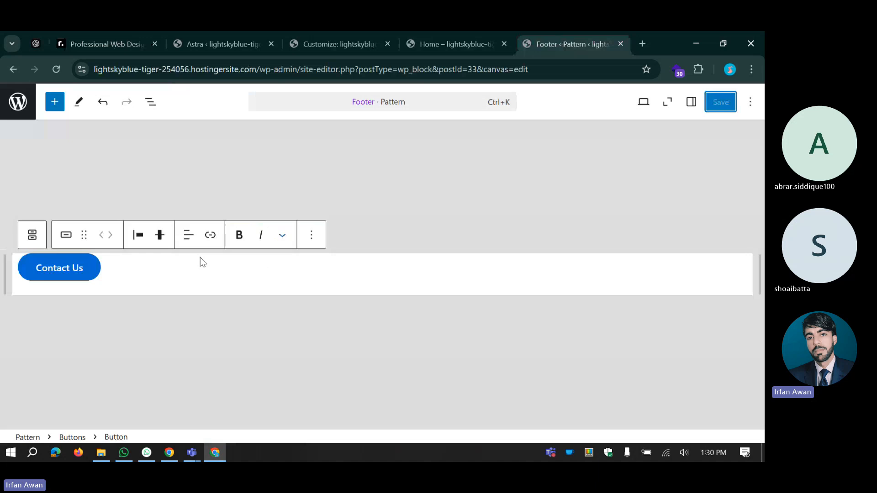
left_click(58, 270)
left_click(54, 267)
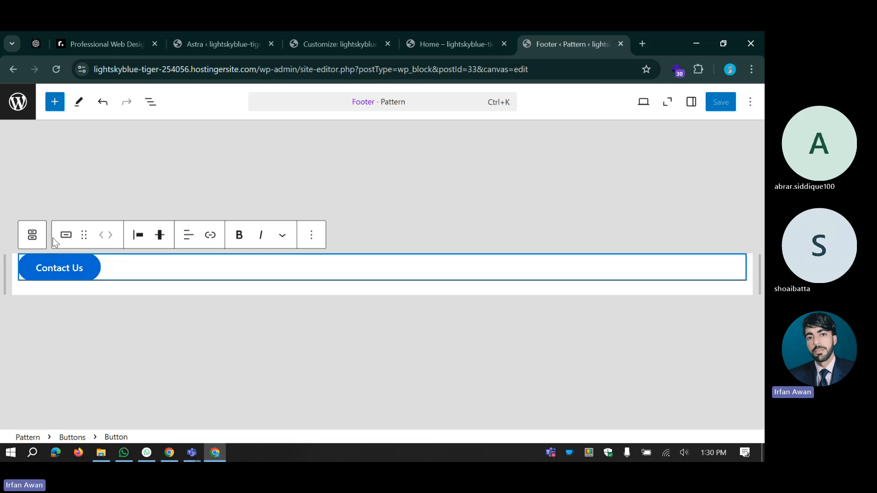
Step: Show the Contact Us button's style settings and set its background color to Vivid red (#CF2E2E)
left_click(691, 102)
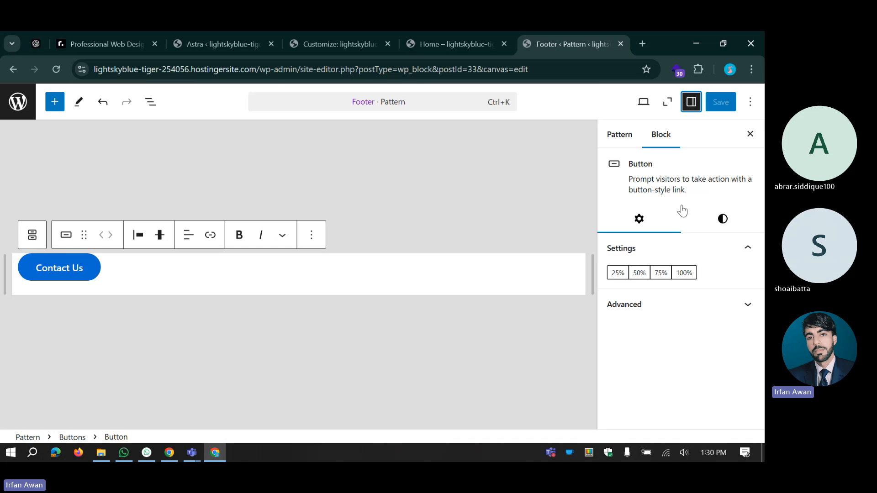
left_click(721, 220)
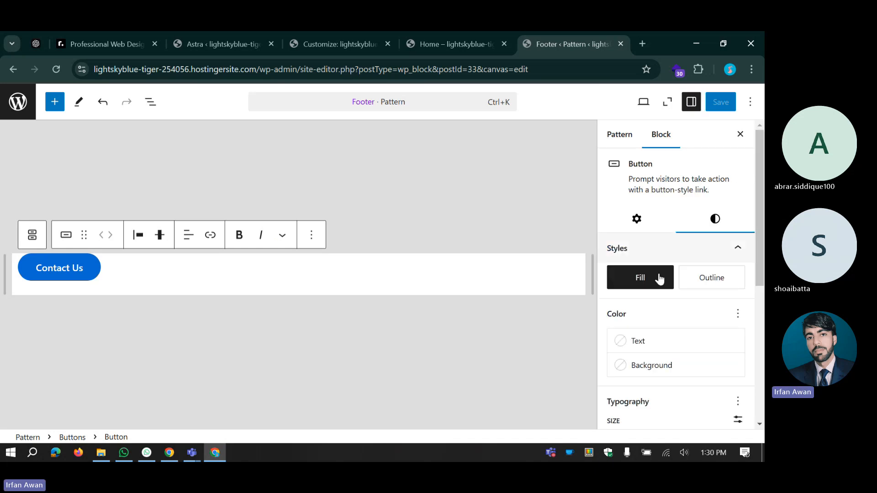
left_click(622, 369)
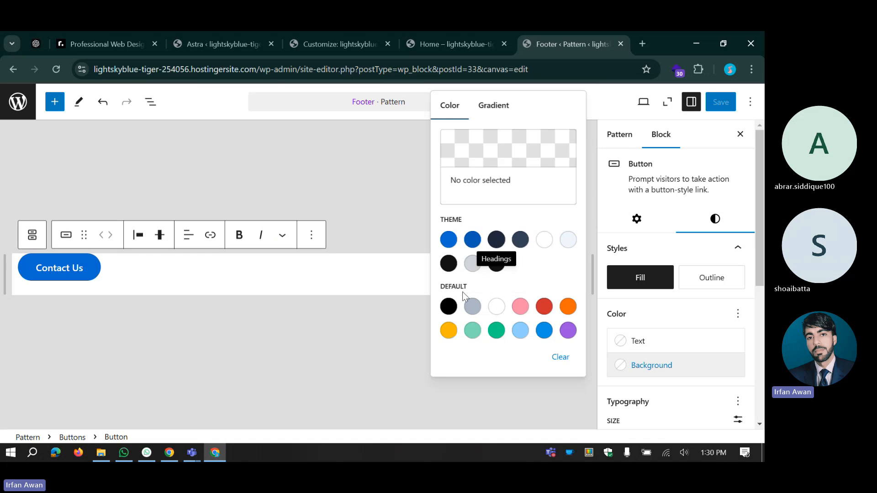
left_click(544, 306)
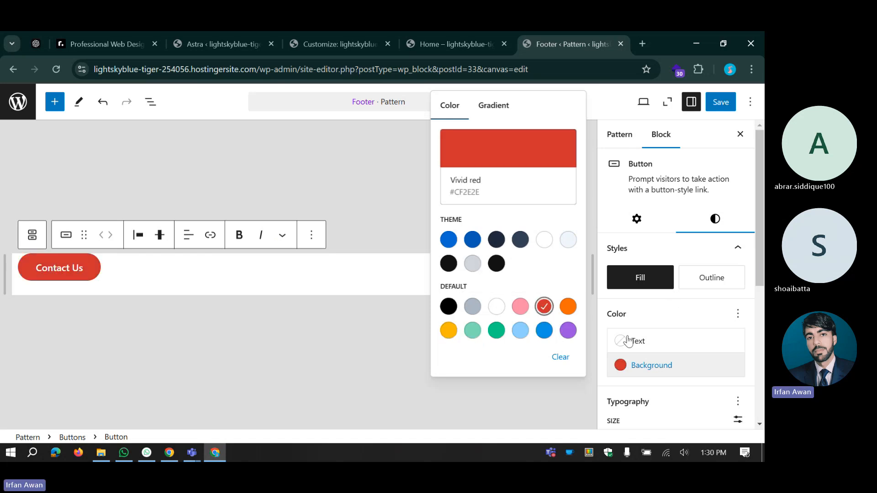
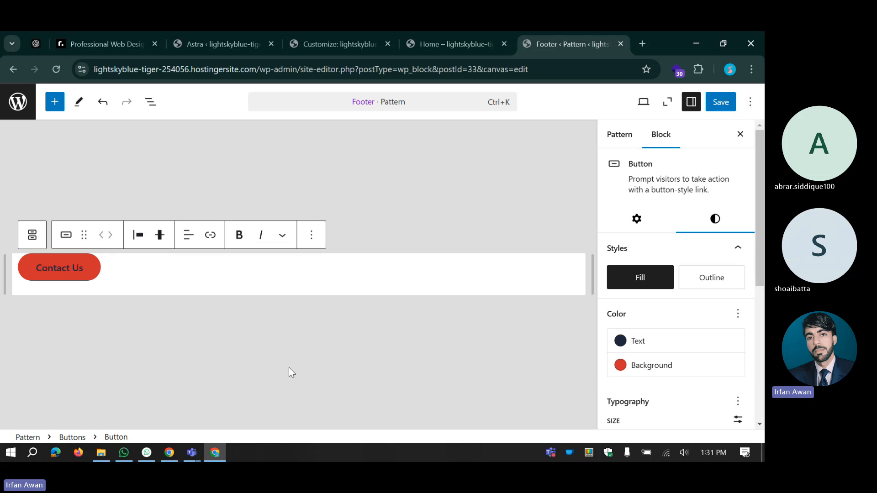
Step: Set the Contact Us button's text color to White (#FFFFFF) and close the color choices
left_click(652, 346)
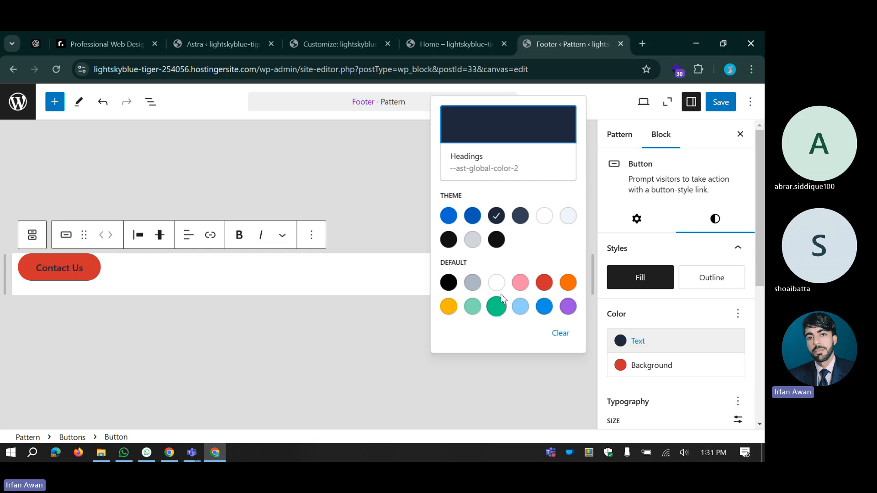
left_click(498, 287)
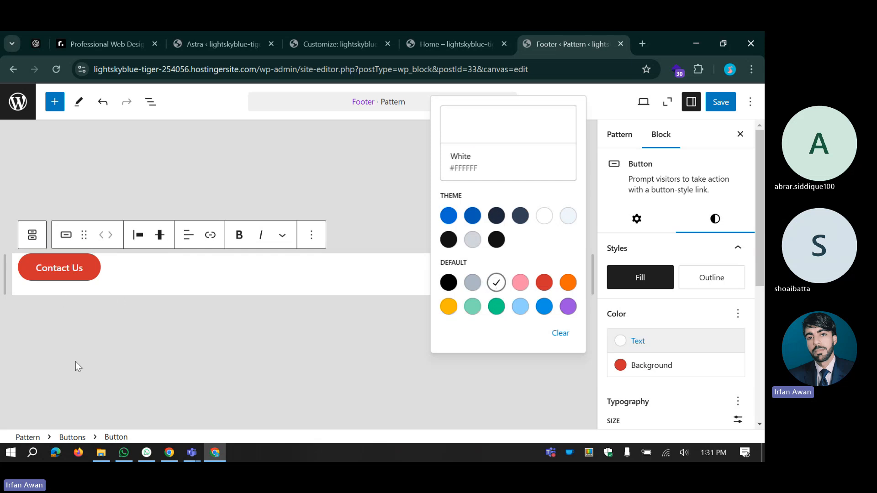
left_click(129, 353)
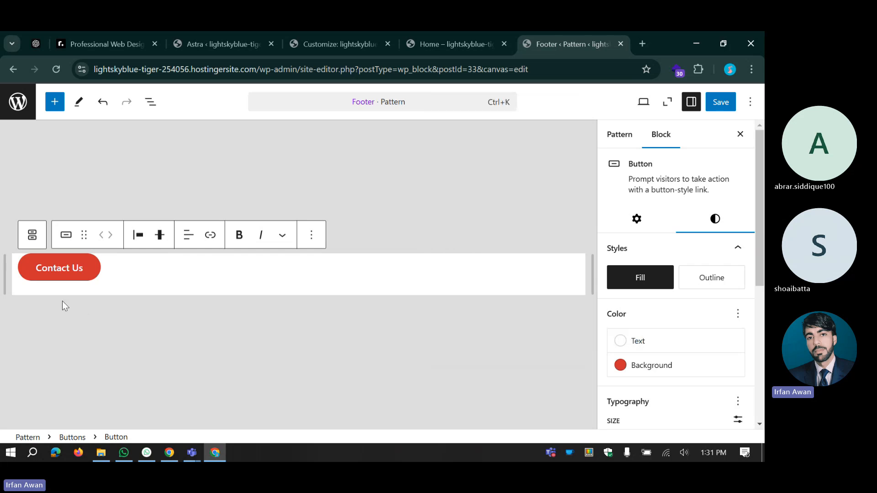
Step: Try Luminous vivid orange (#FF6900) as the Contact Us button's background and settle on Pale cyan blue (#8ED1FC)
left_click(87, 269)
left_click(639, 365)
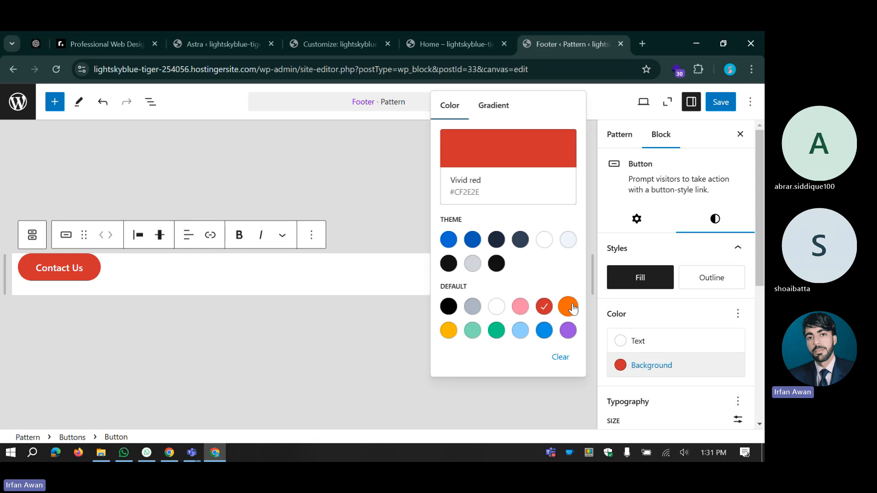
left_click(568, 307)
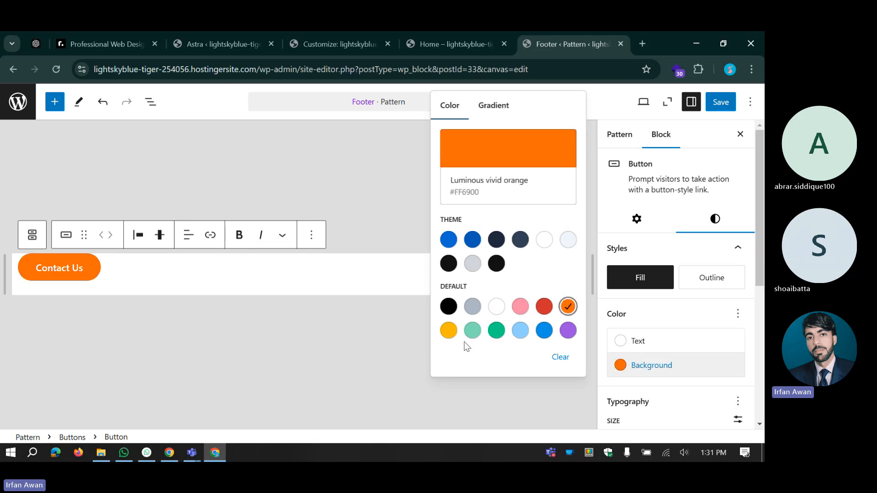
left_click(520, 330)
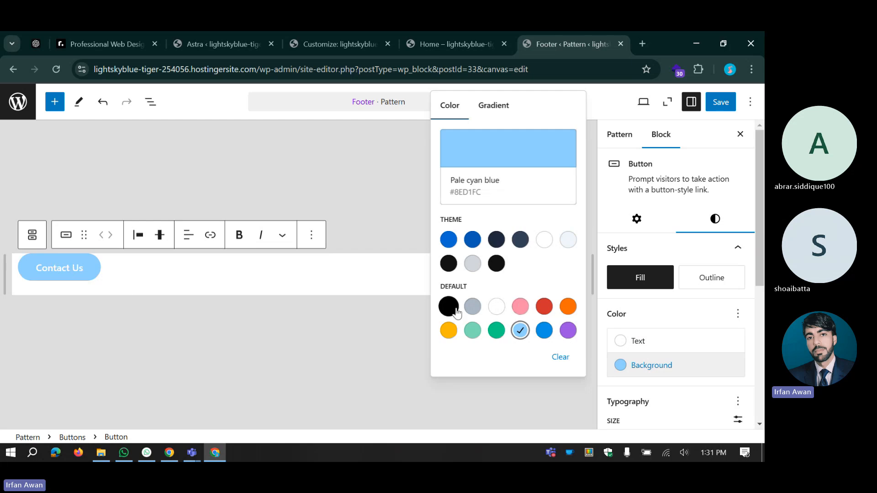
left_click(280, 339)
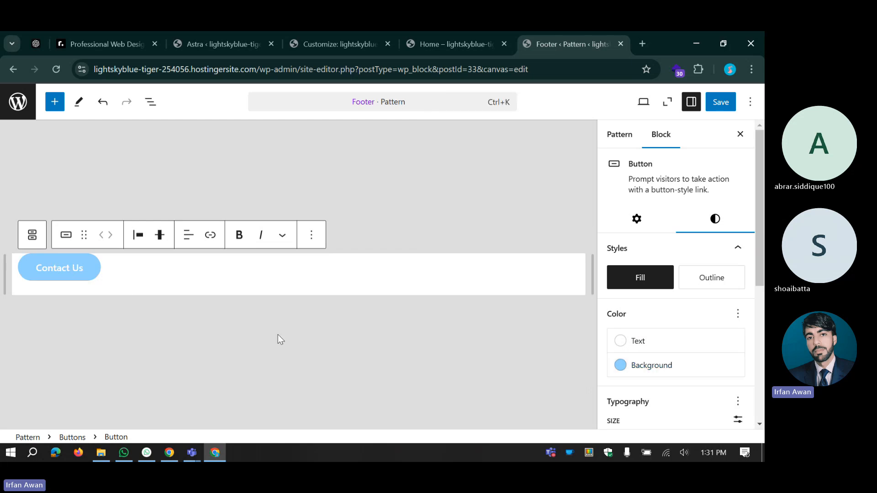
Step: Switch to the theme Customizer and look over the blog post cards in the site preview
left_click(248, 32)
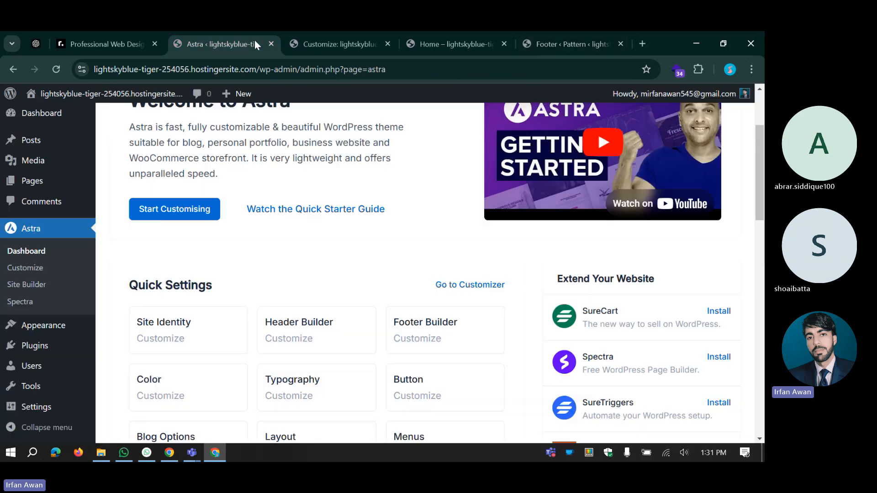
left_click(346, 48)
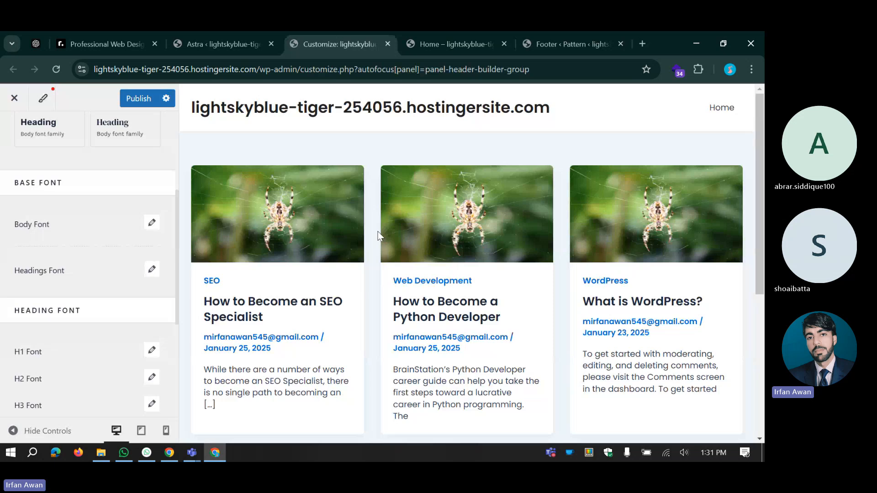
scroll(376, 219, "down", 1)
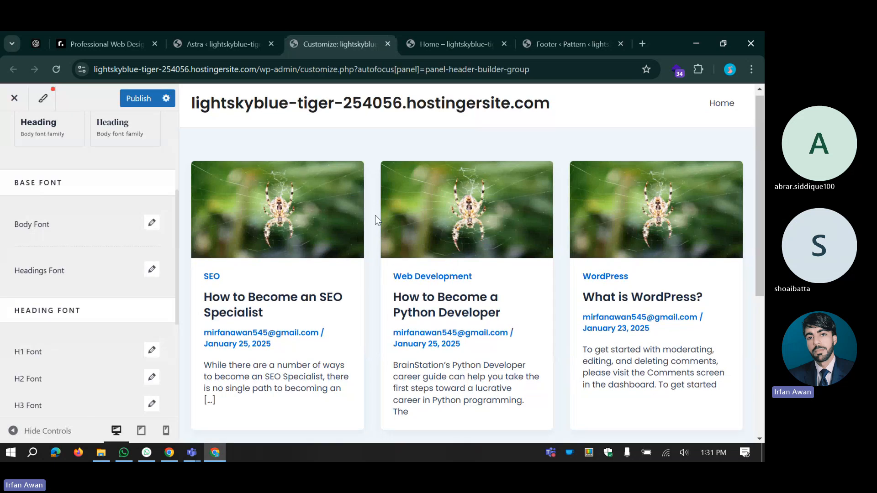
scroll(375, 215, "down", 5)
scroll(385, 200, "up", 5)
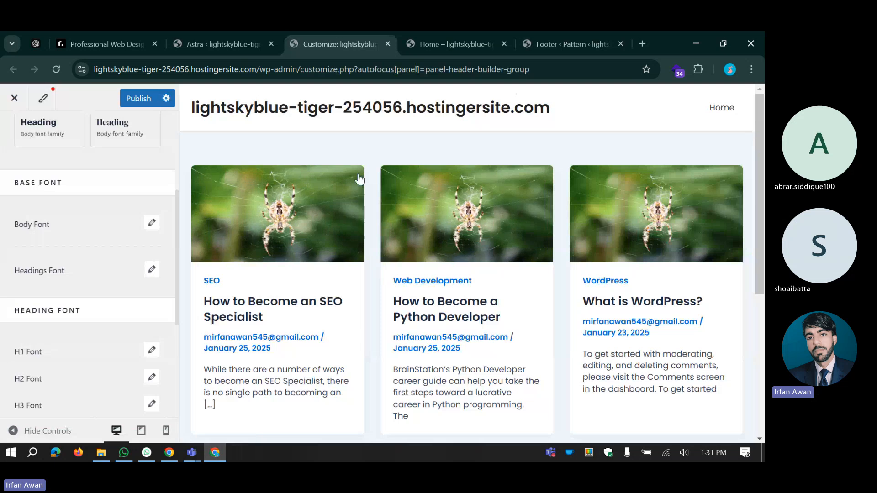
left_click(640, 43)
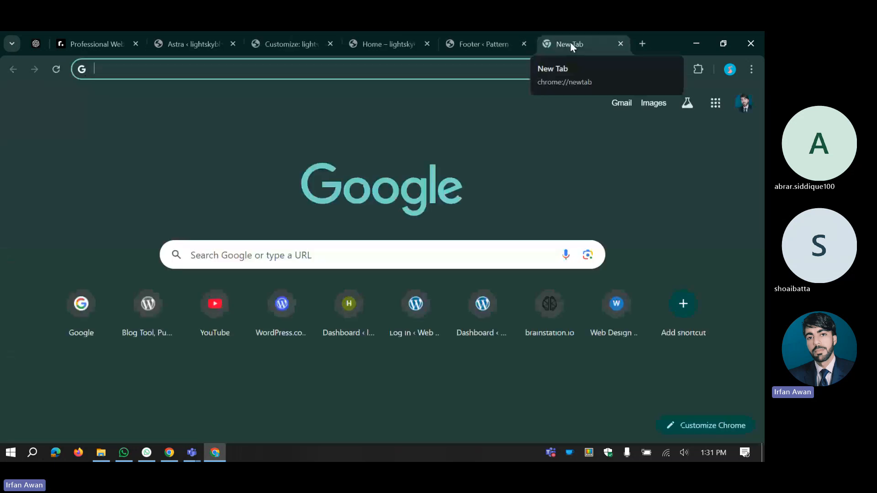
left_click(229, 67)
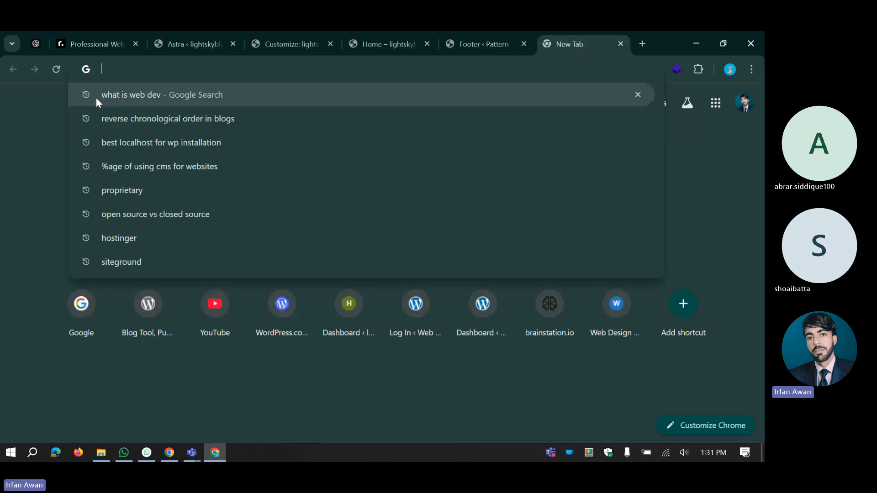
left_click(29, 110)
left_click(117, 68)
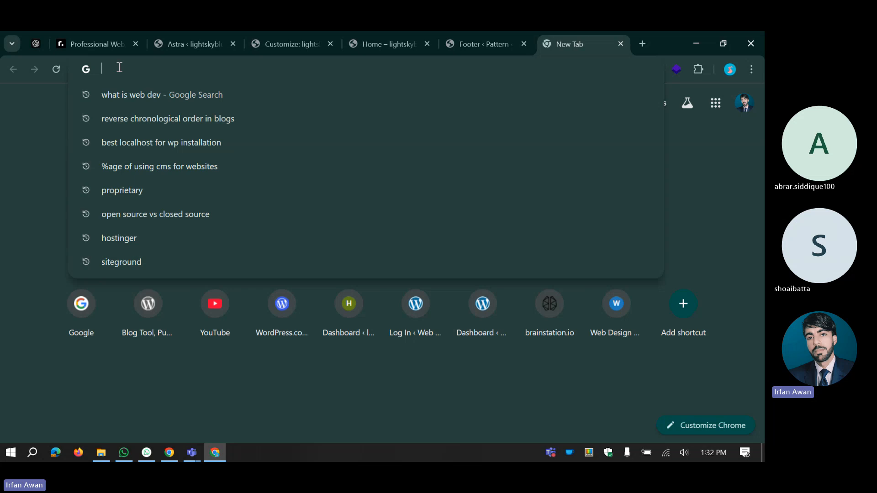
left_click(45, 114)
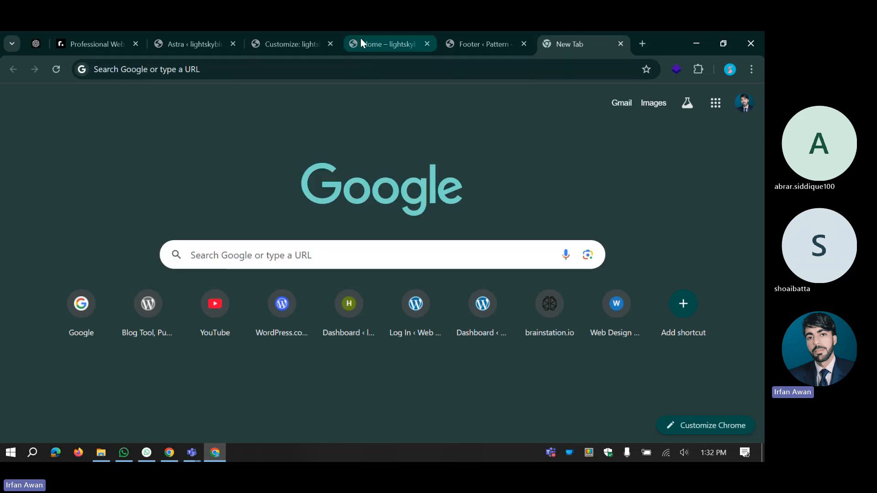
Step: Return to the Customizer's Typography settings and examine the base and heading font options alongside the blog preview
left_click(361, 40)
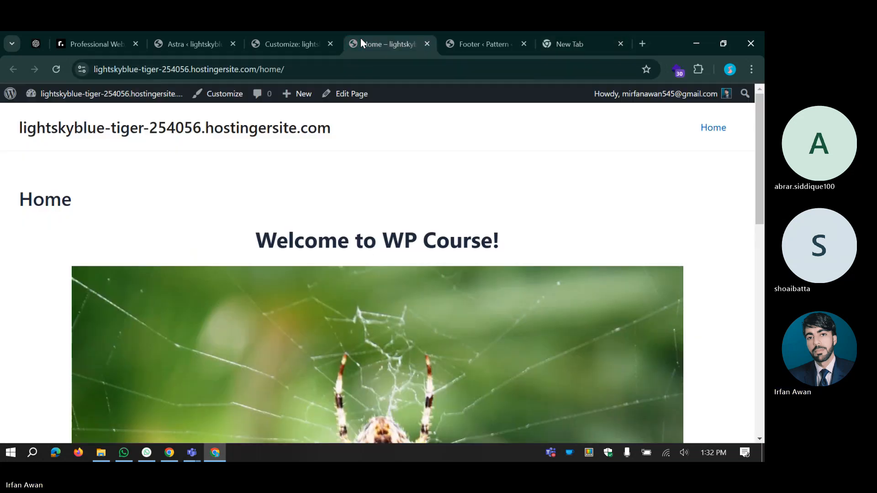
left_click(279, 33)
scroll(181, 180, "down", 4)
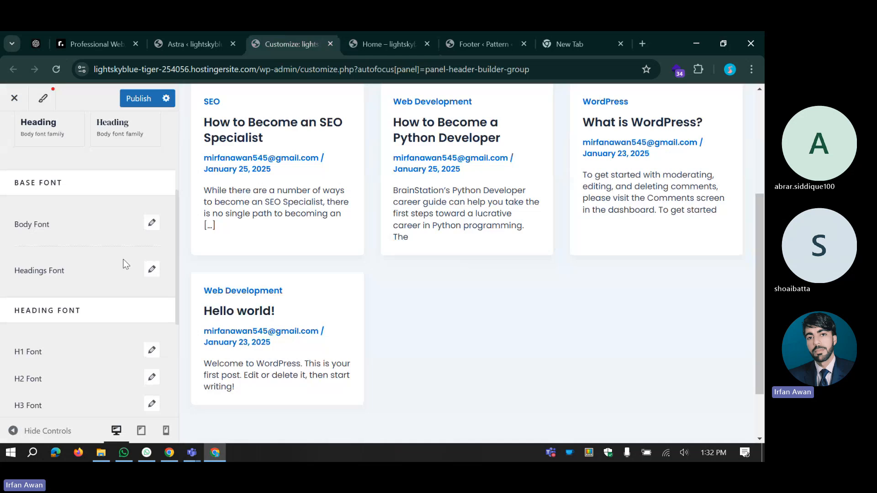
scroll(124, 265, "down", 3)
scroll(124, 265, "up", 3)
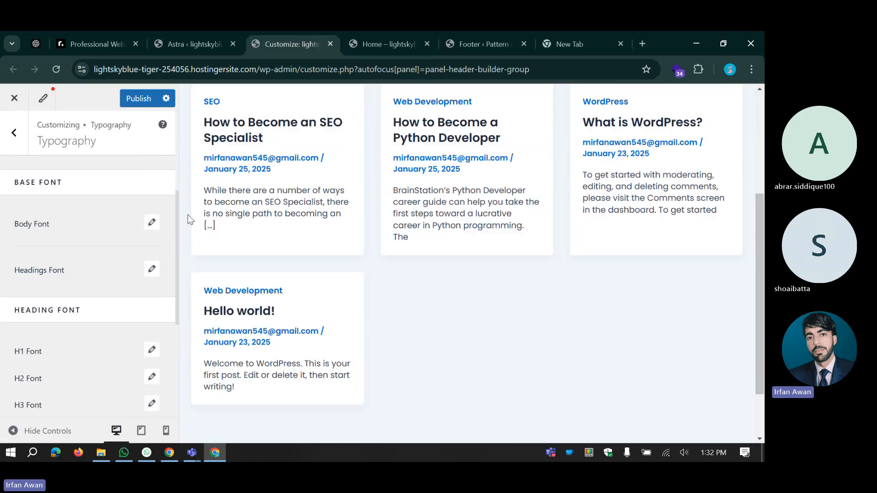
scroll(188, 214, "down", 2)
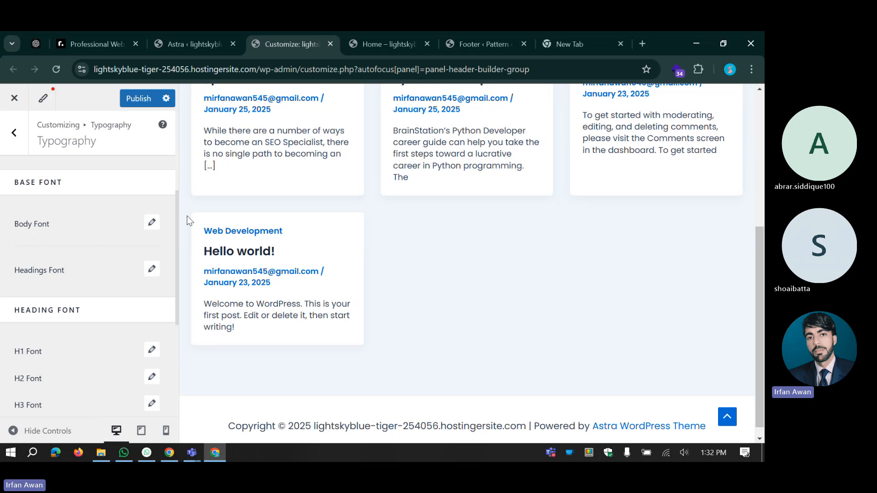
scroll(188, 215, "up", 2)
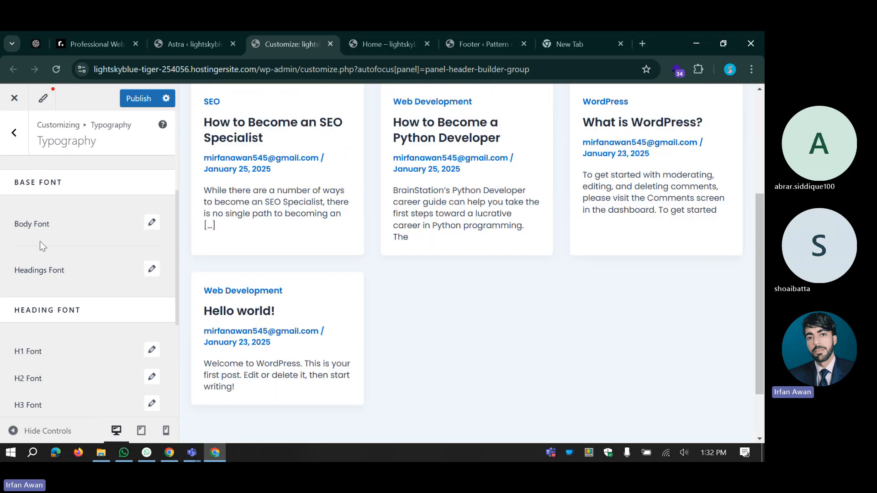
scroll(60, 227, "up", 3)
scroll(59, 227, "down", 4)
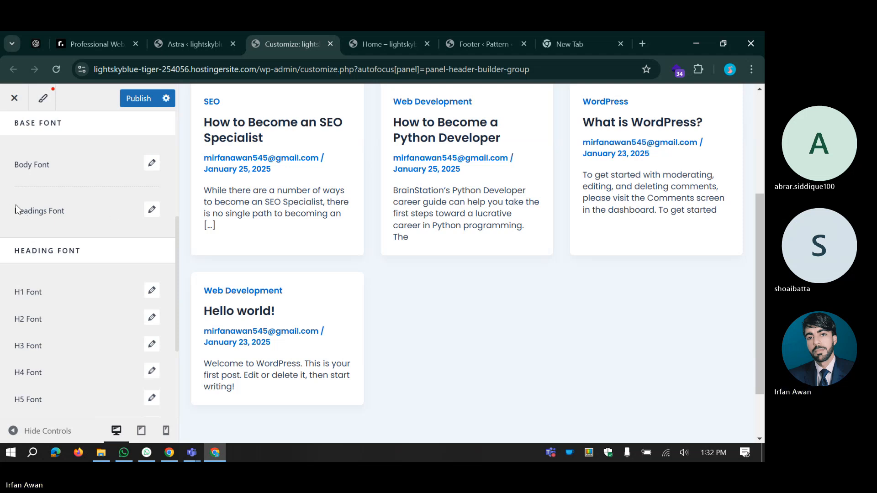
left_click_drag(14, 165, 49, 165)
left_click(47, 190)
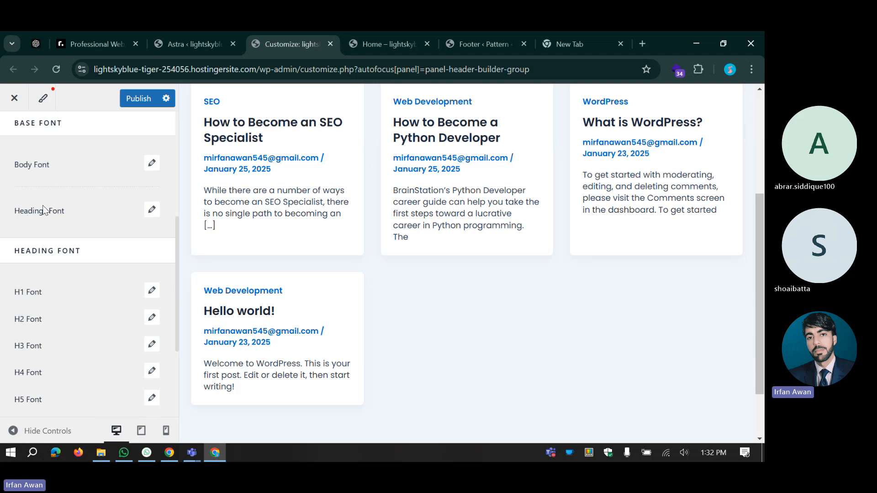
left_click(19, 215)
left_click(43, 214)
Step: Try Helvetica as the Headings Font family under Base Font and settle on Georgia
left_click(151, 211)
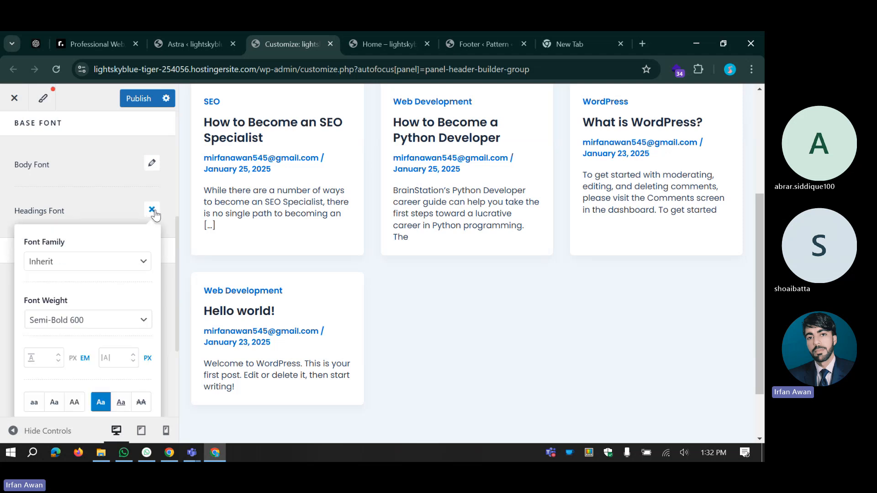
left_click(67, 265)
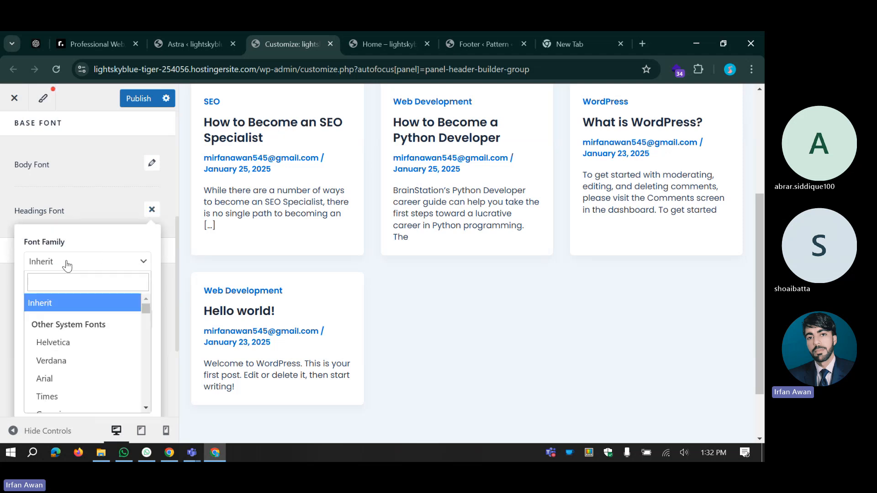
left_click(67, 348)
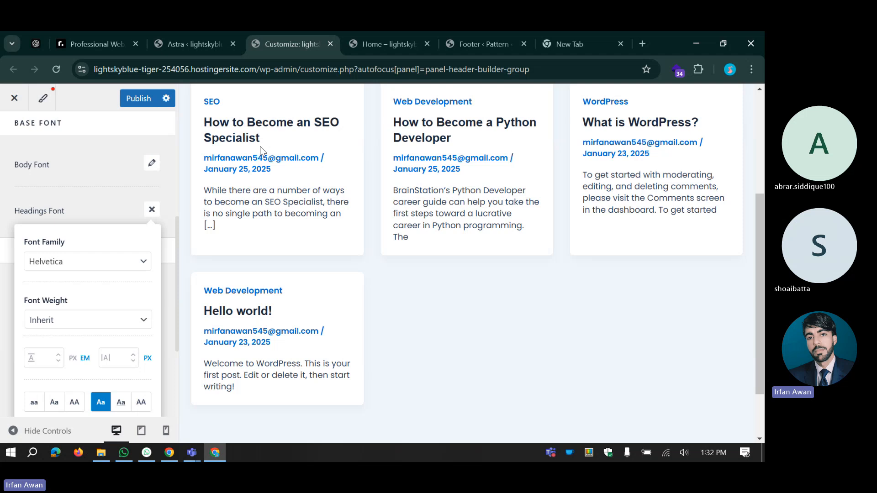
left_click(69, 266)
scroll(72, 315, "down", 4)
scroll(73, 326, "up", 3)
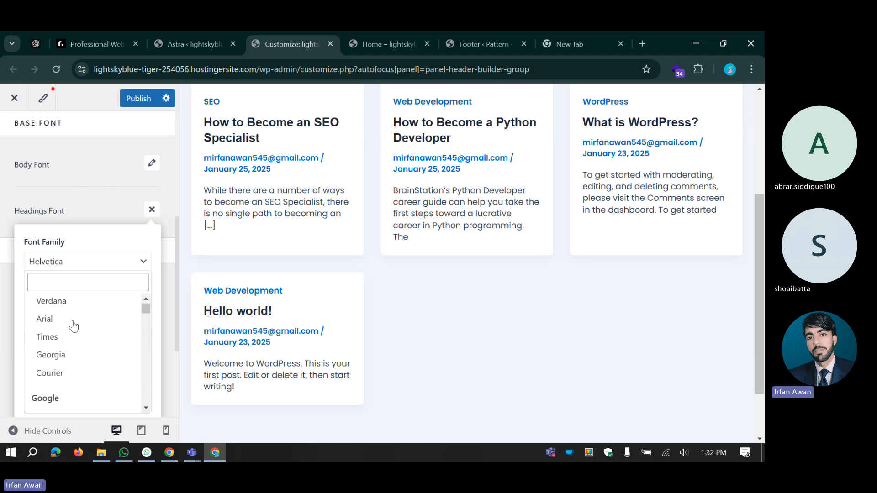
left_click(72, 359)
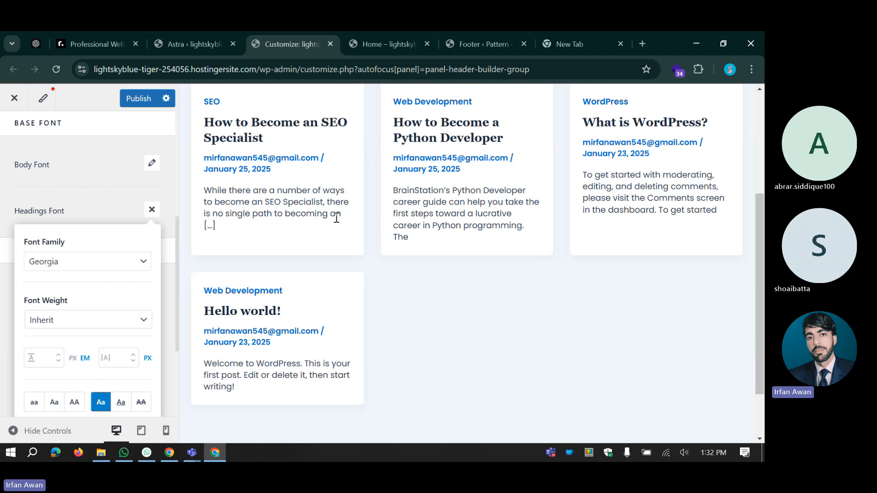
Step: Close the Headings Font options and compare the Body Font and Headings Font entries with the first post card's excerpt text
left_click(17, 165)
double_click(17, 165)
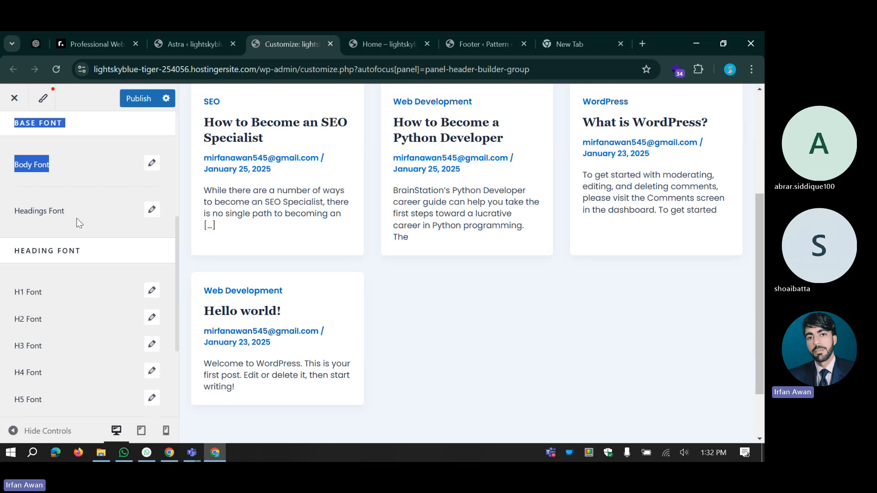
left_click(58, 169)
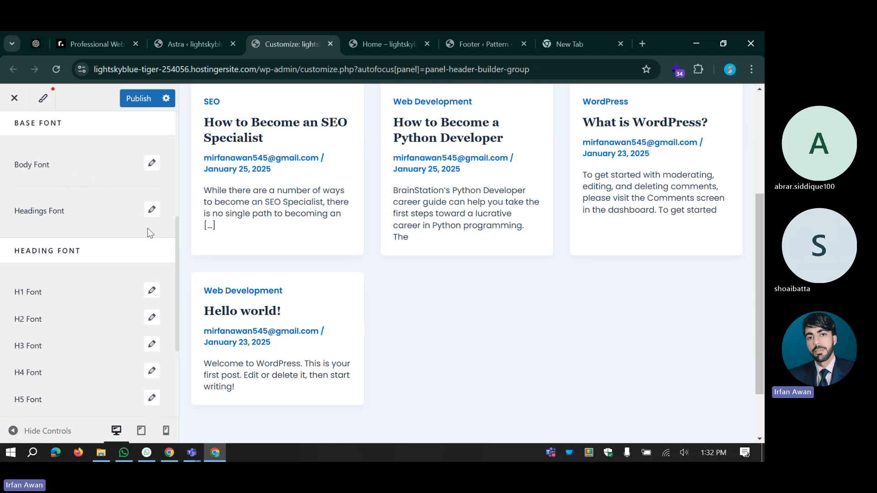
left_click_drag(25, 216, 75, 215)
left_click(75, 215)
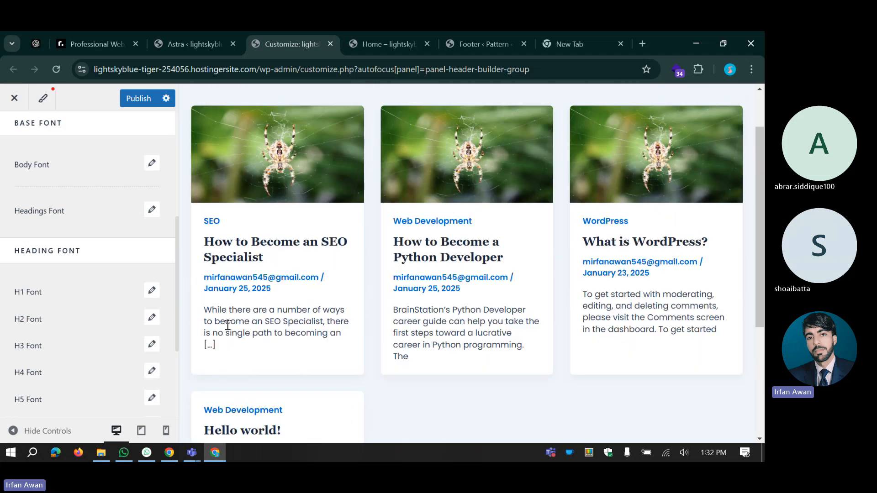
left_click_drag(204, 310, 230, 349)
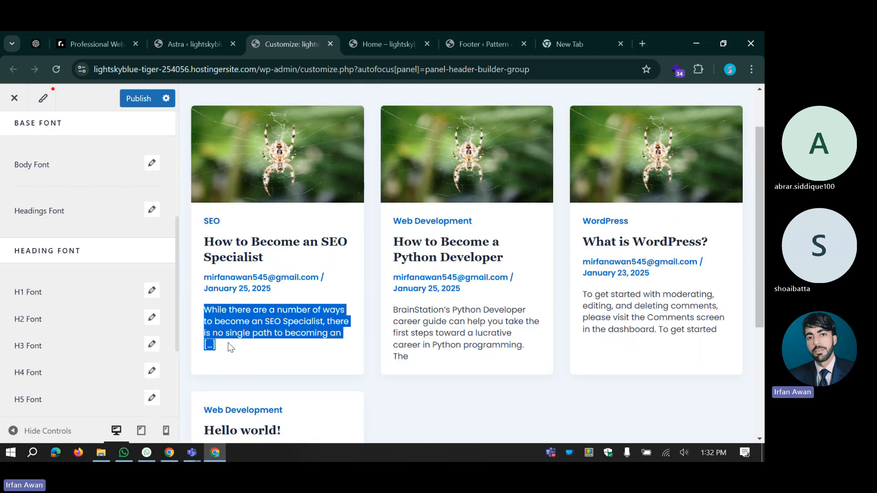
left_click(369, 273)
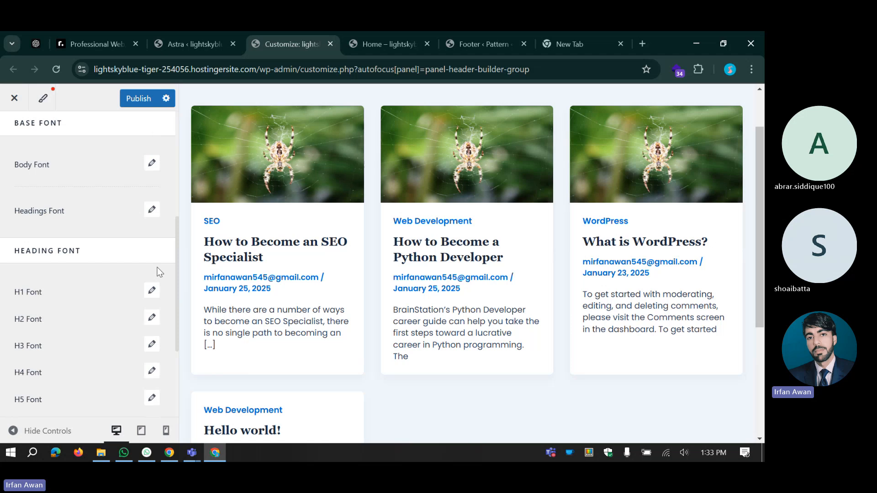
Step: Try the Bold 700, Normal 400 and Light 300 weights for the Headings Font and return it to Inherit
left_click(152, 209)
left_click(61, 261)
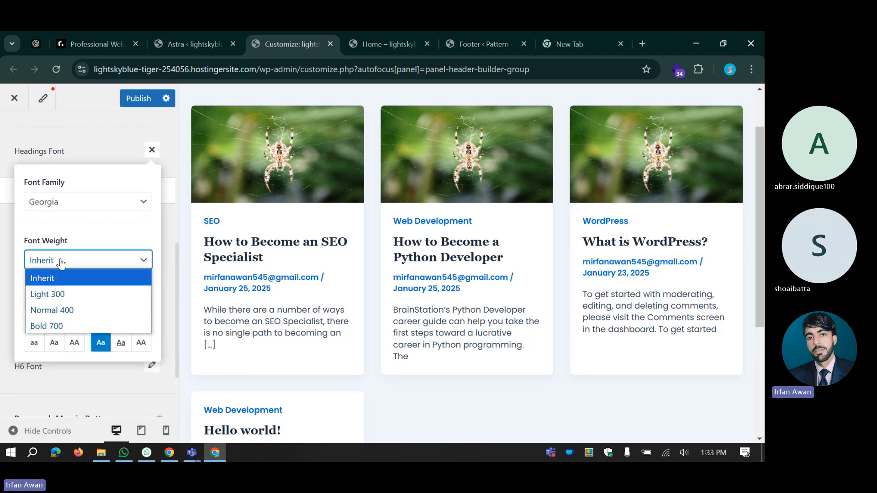
left_click(67, 326)
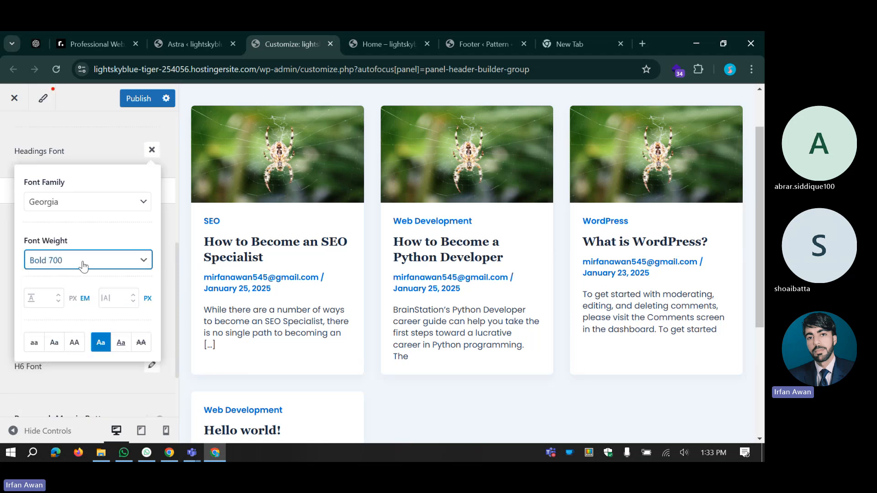
left_click(83, 264)
left_click(71, 313)
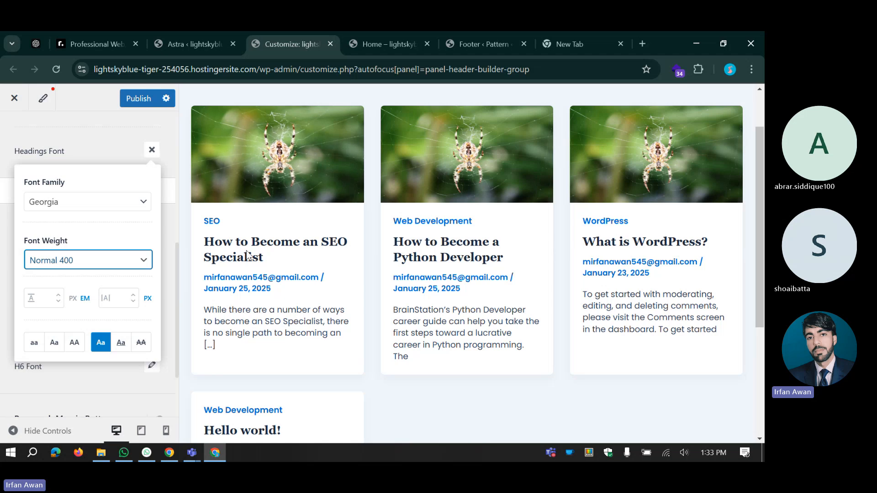
left_click(78, 295)
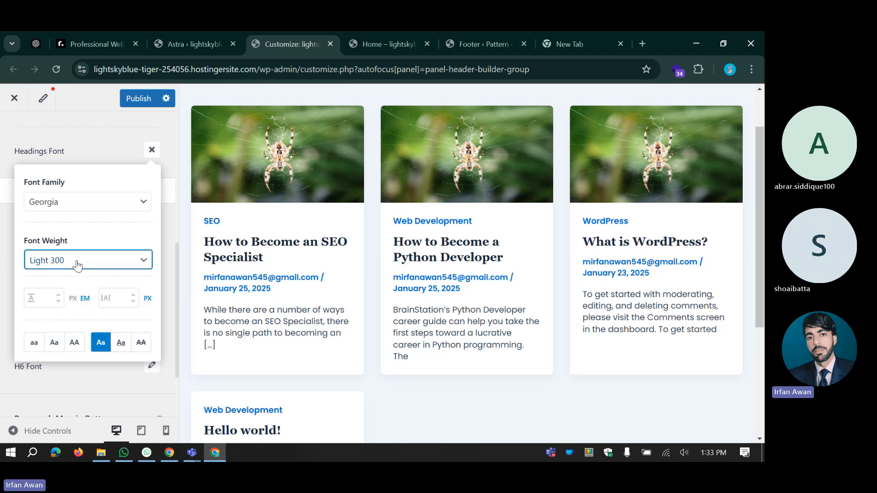
left_click(76, 261)
left_click(75, 279)
Step: Search the Headings Font family list for Poppins, clear the search and browse the available system and Google fonts
left_click(68, 210)
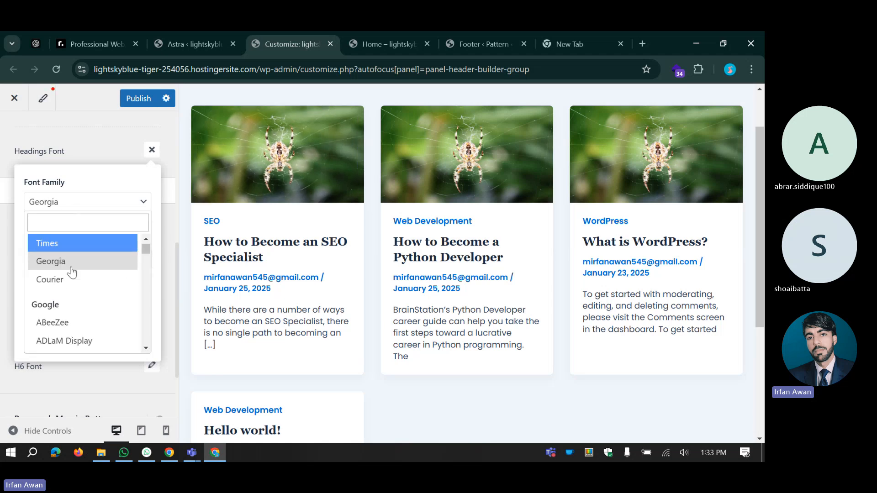
scroll(73, 292, "down", 2)
scroll(69, 269, "up", 3)
left_click(63, 224)
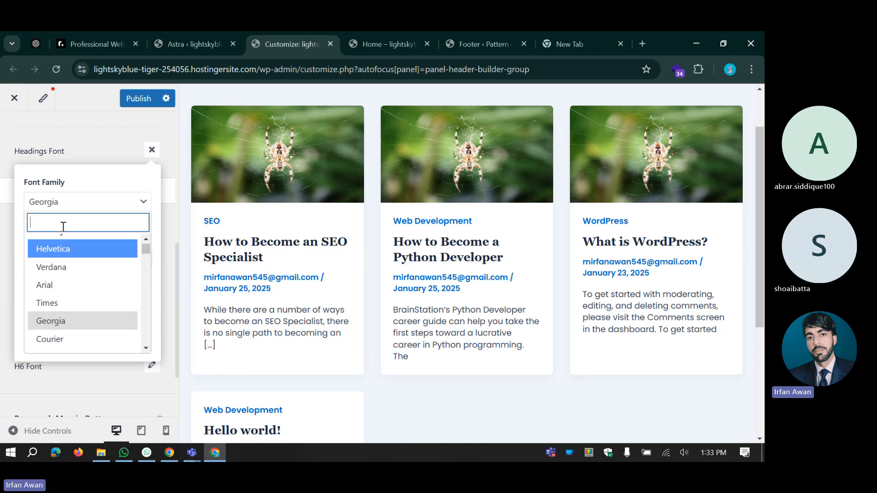
type("poppi")
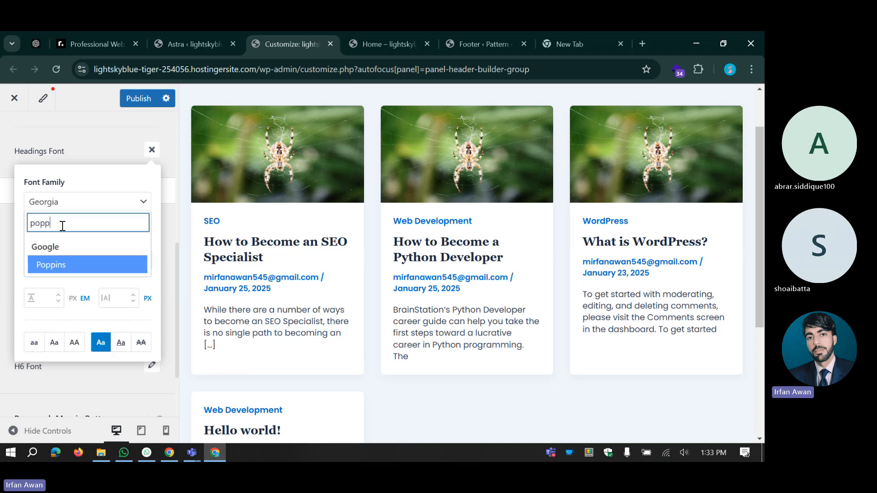
key("BackSpace")
key("BackSpace")
key("BackSpace")
key("BackSpace")
key("BackSpace")
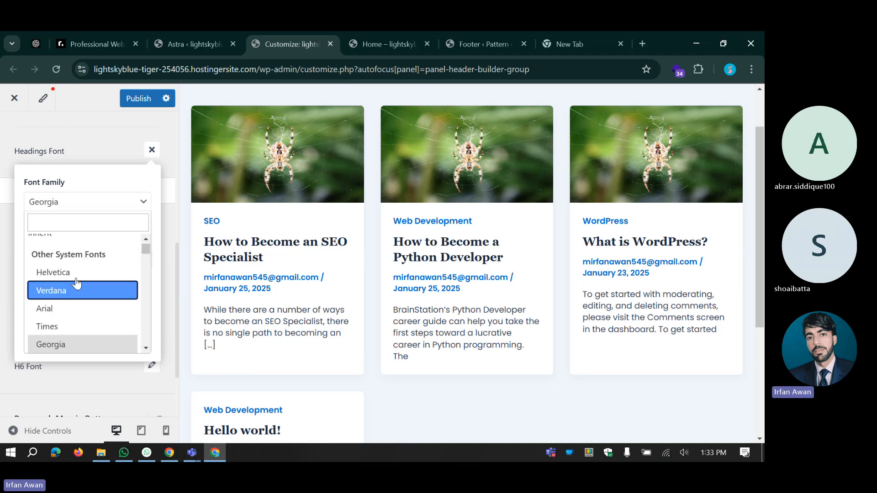
scroll(104, 276, "down", 3)
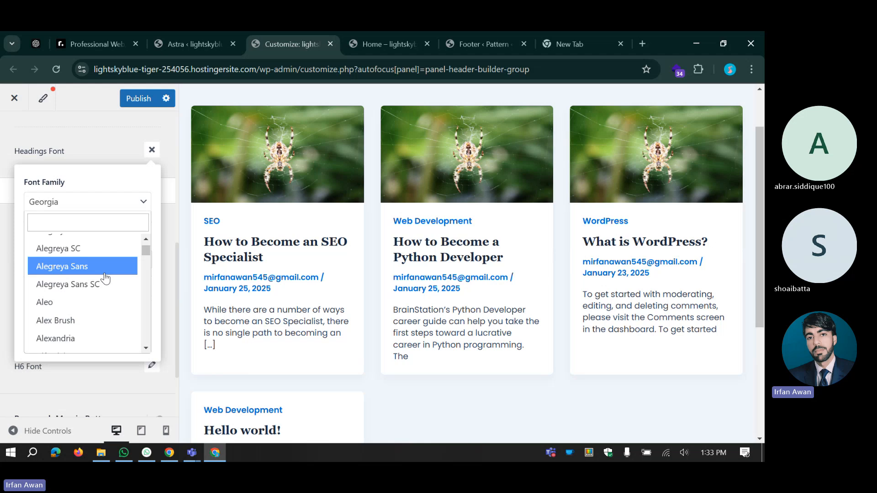
scroll(104, 276, "down", 2)
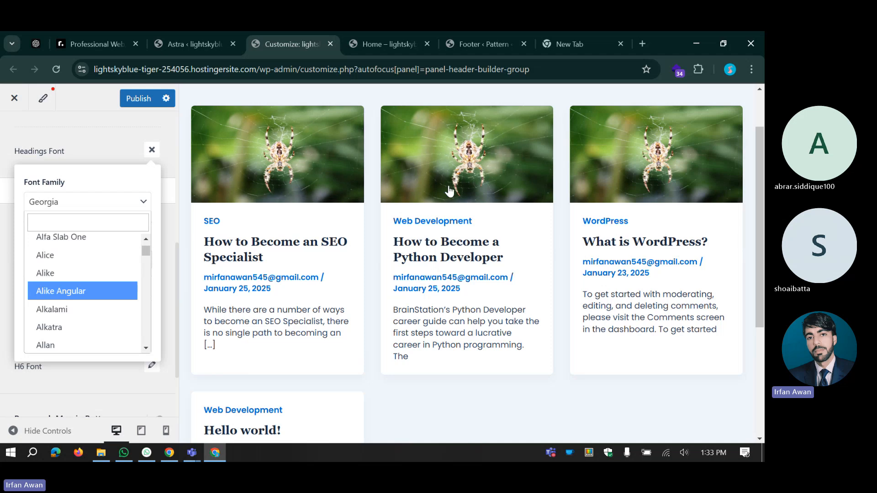
Step: Try to open alistnailfl.com in the blank browser tab
left_click(618, 37)
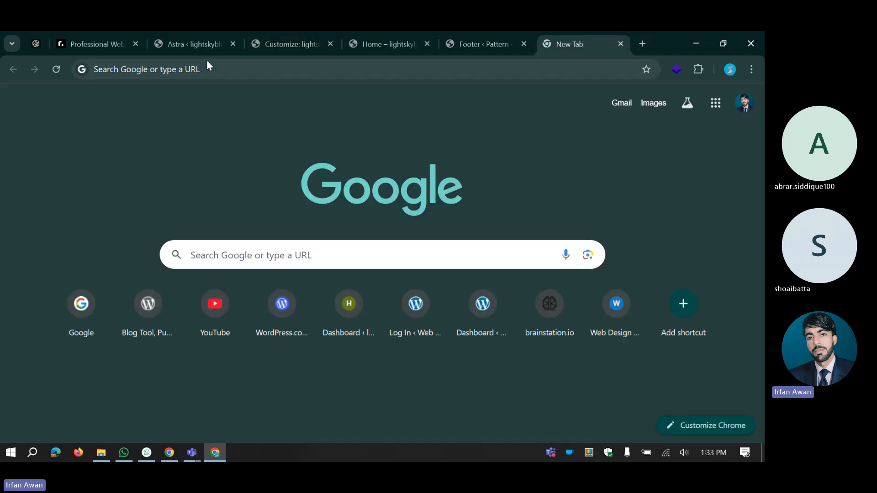
left_click(207, 69)
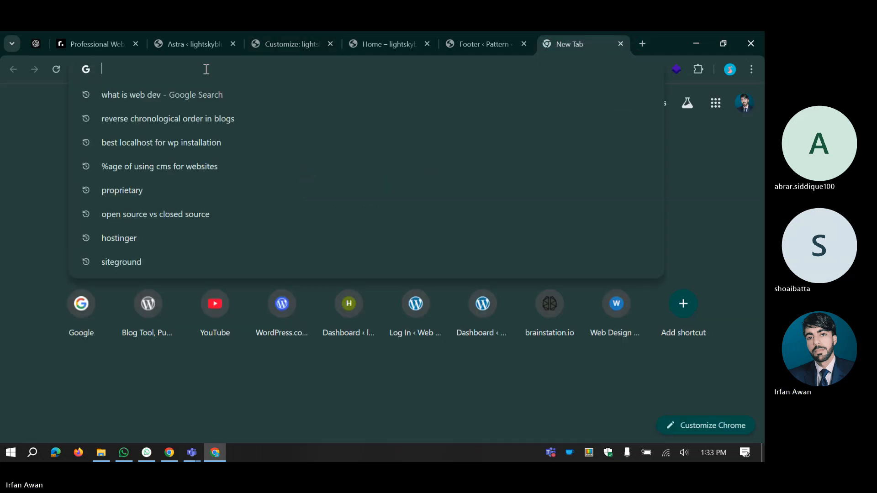
type("alist")
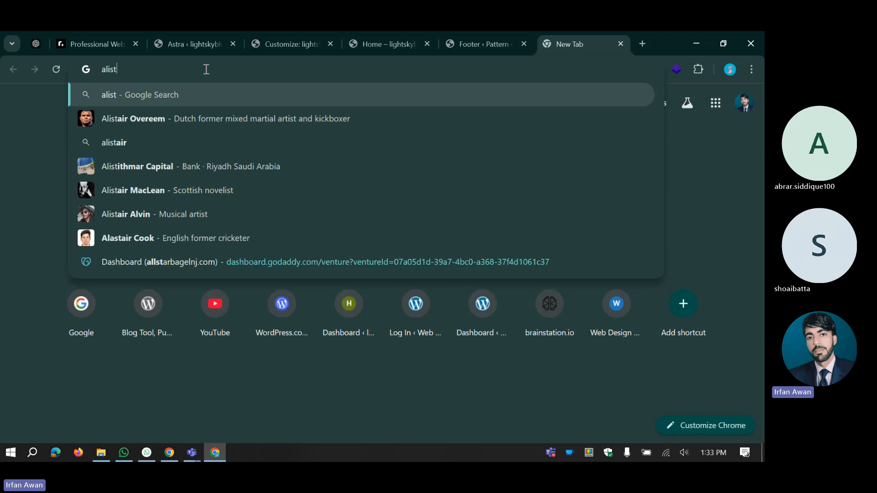
type("nailfl")
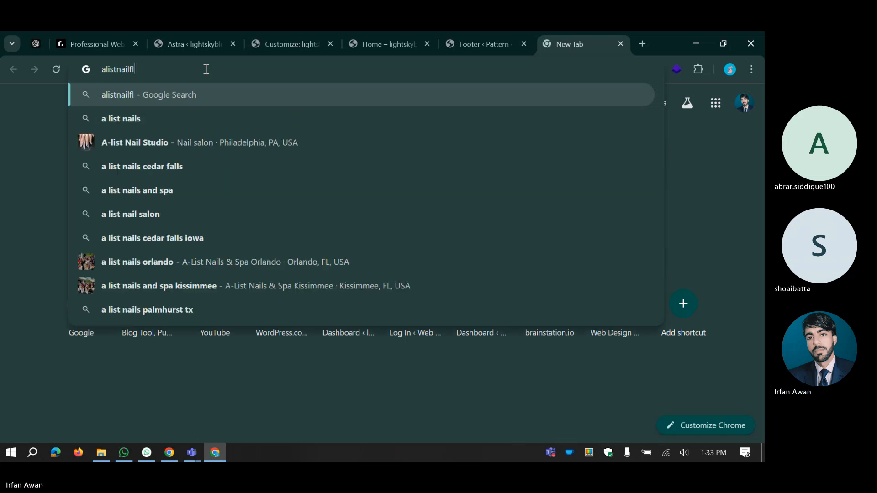
type(".com")
key("Return")
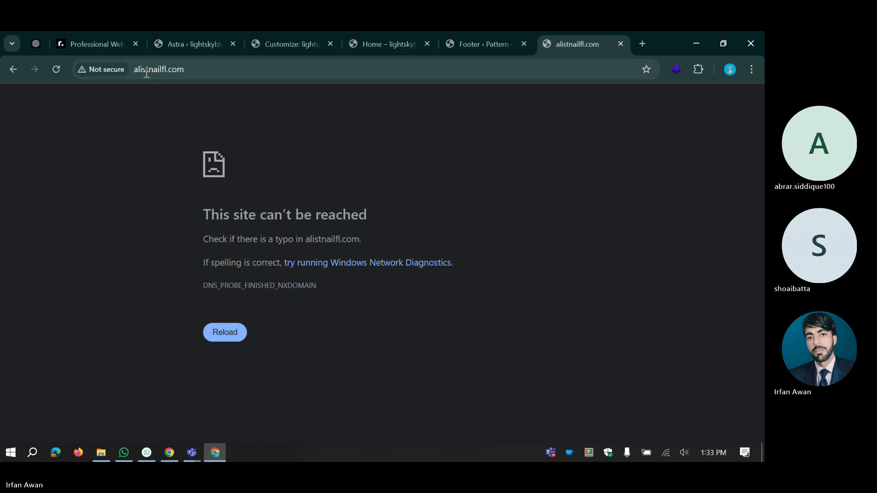
Step: Switch to the other Chrome window, open alistnailsfl.com in a new tab and view its Services section
left_click(172, 457)
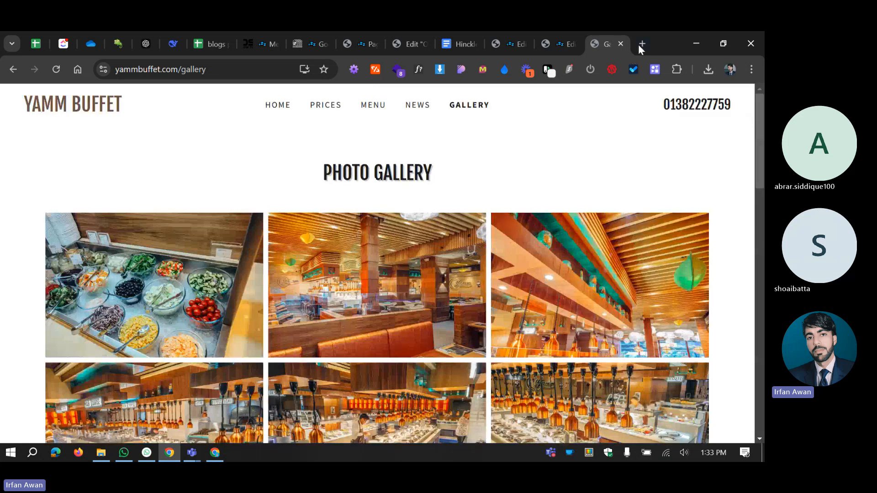
left_click(640, 45)
type("alistnailsfl.com")
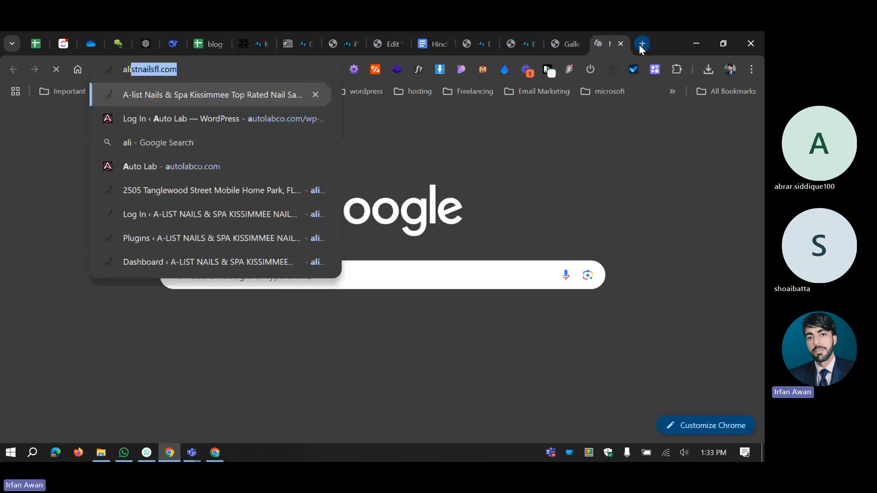
key("Return")
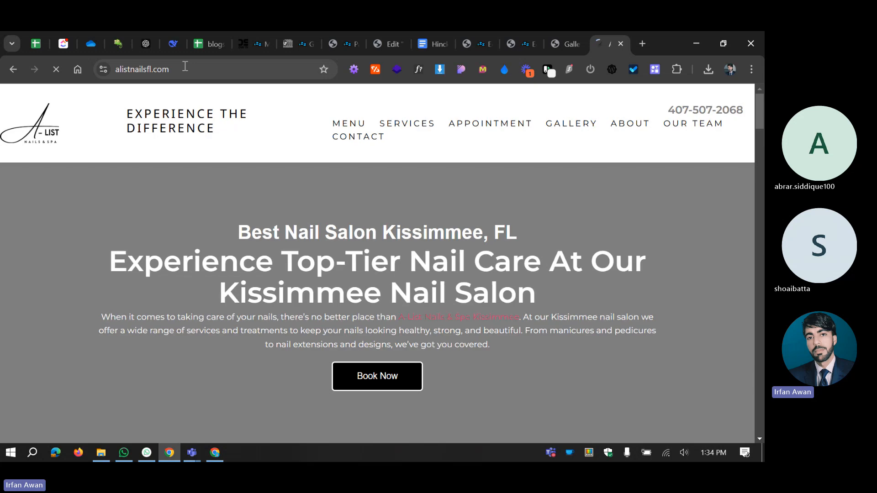
scroll(236, 233, "down", 4)
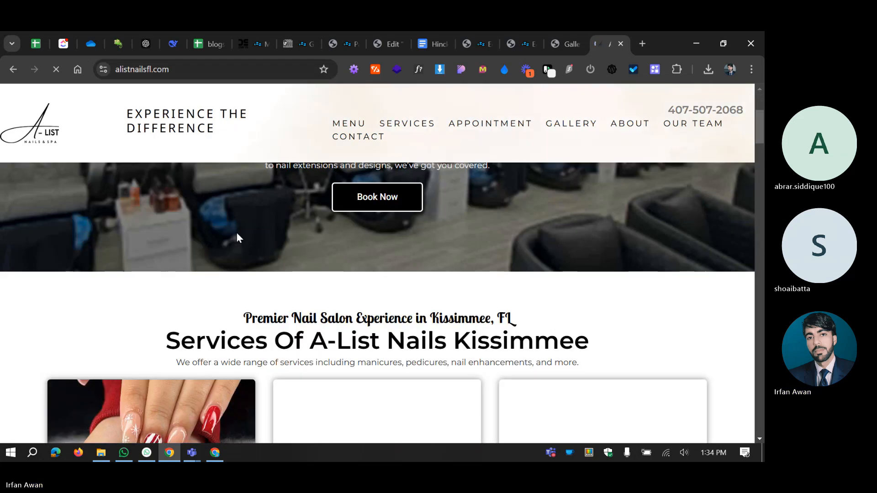
scroll(213, 230, "down", 1)
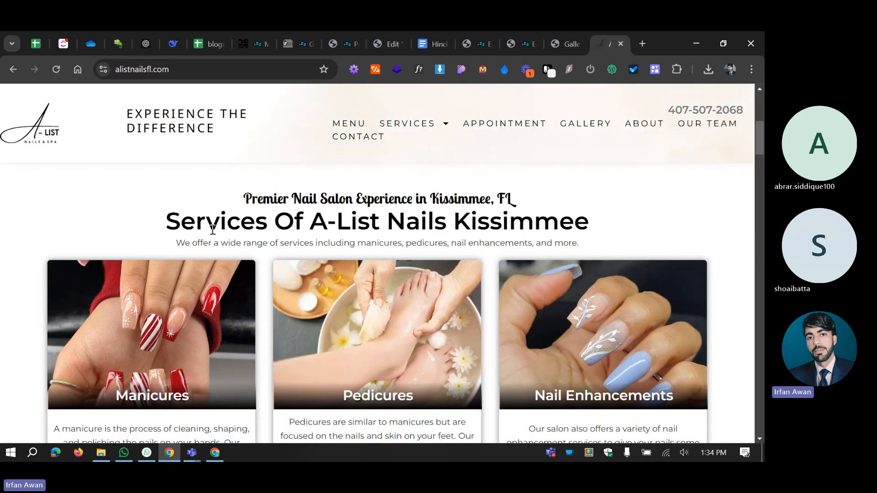
Step: Highlight the "Services Of A-List Nails Kissimmee" heading and its description line to examine their typography
left_click_drag(213, 230, 605, 233)
left_click(620, 233)
left_click_drag(179, 241, 581, 246)
left_click(581, 246)
left_click_drag(160, 222, 631, 221)
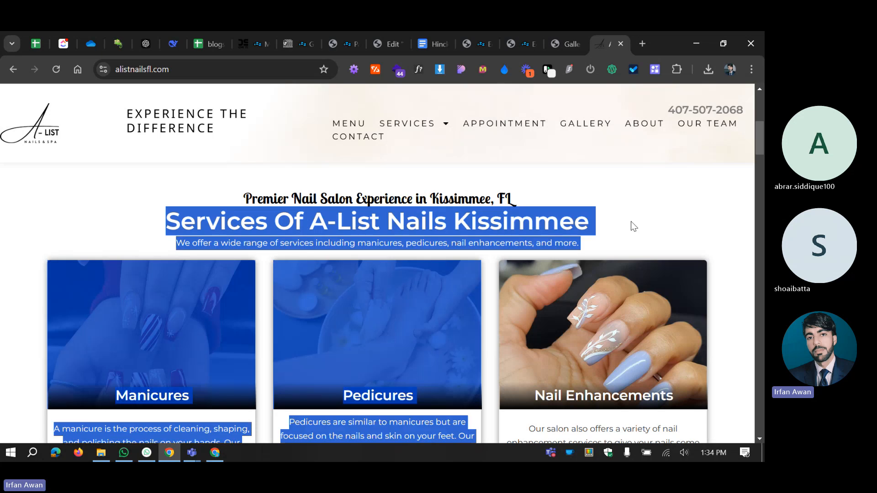
left_click_drag(173, 243, 595, 241)
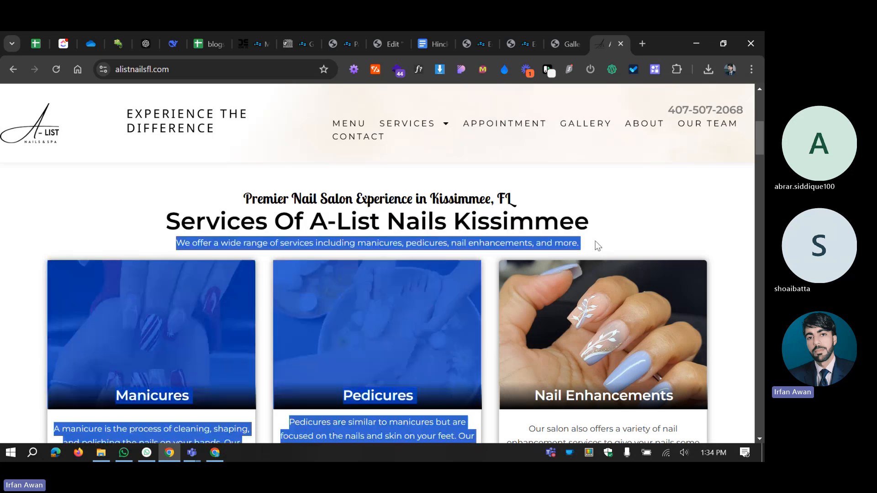
left_click(596, 240)
Step: Identify the font of the "Premier Nail Salon Experience in Kissimmee, FL" line with WhatFont, exit it and highlight that line
left_click(418, 69)
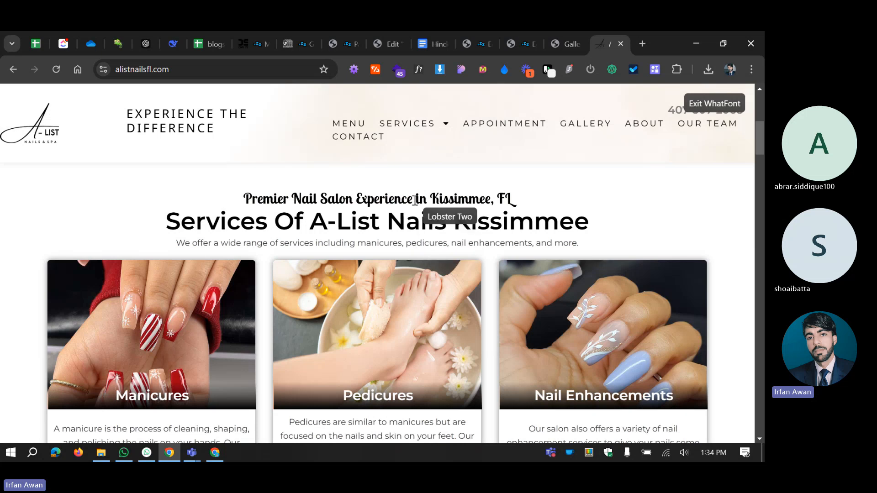
left_click(715, 103)
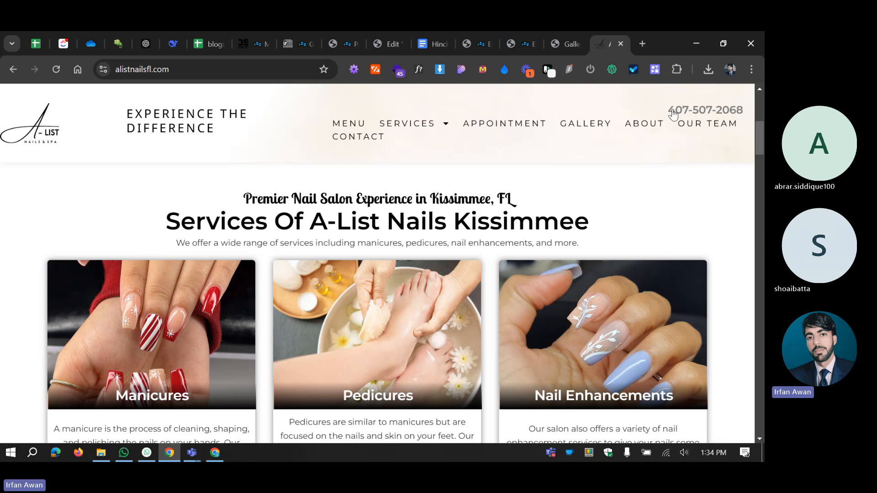
left_click_drag(243, 199, 474, 196)
left_click(474, 196)
left_click_drag(243, 201, 532, 220)
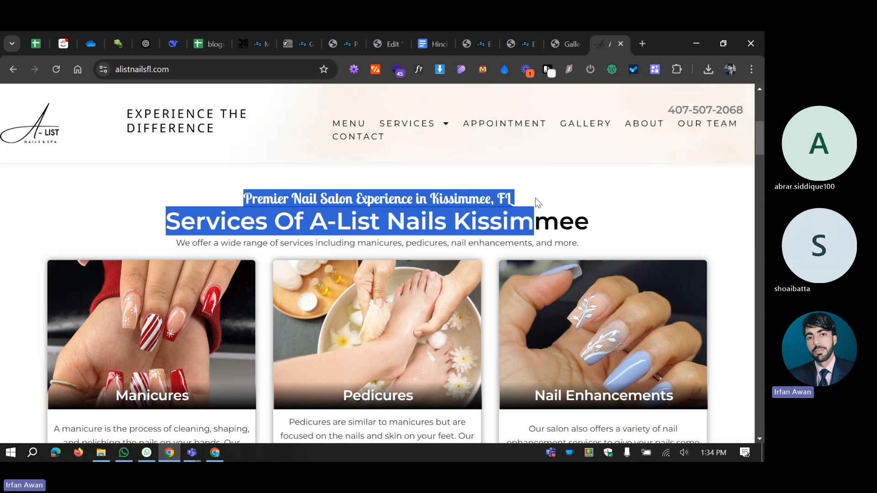
left_click(521, 203)
Step: Compare the fonts of the tagline, the Services heading and the description text by highlighting each one in turn
scroll(440, 211, "up", 1)
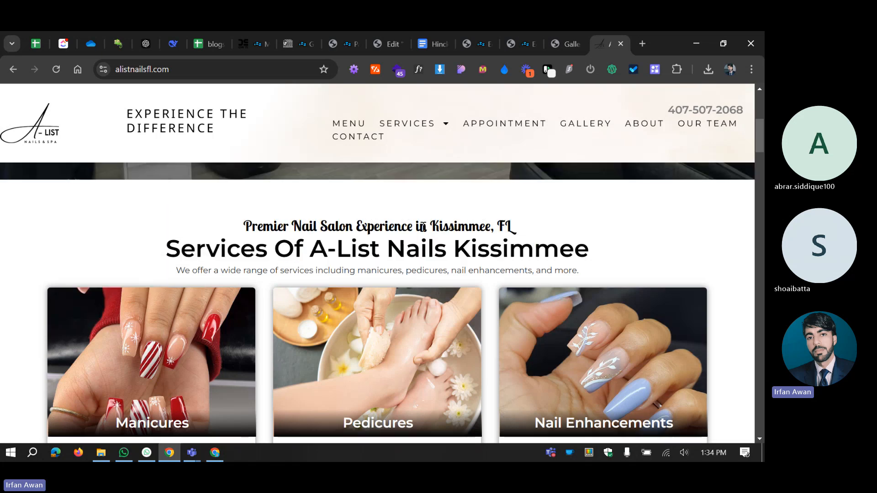
scroll(423, 227, "down", 6)
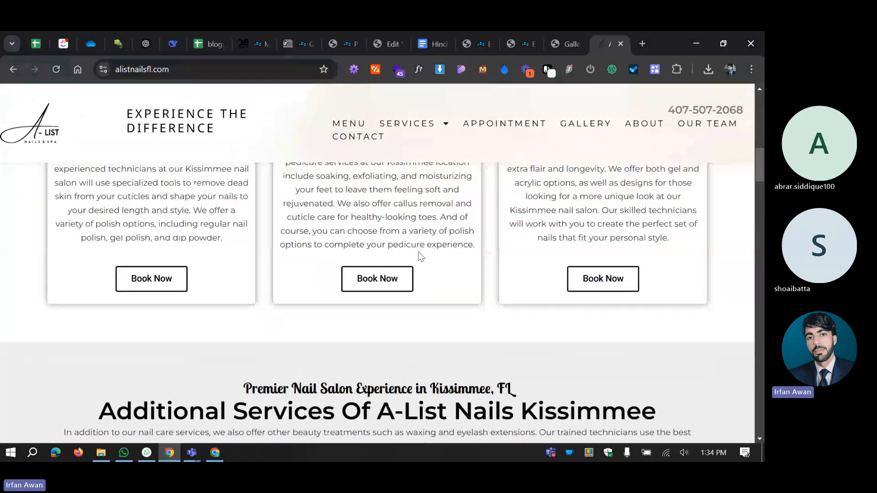
scroll(421, 256, "up", 6)
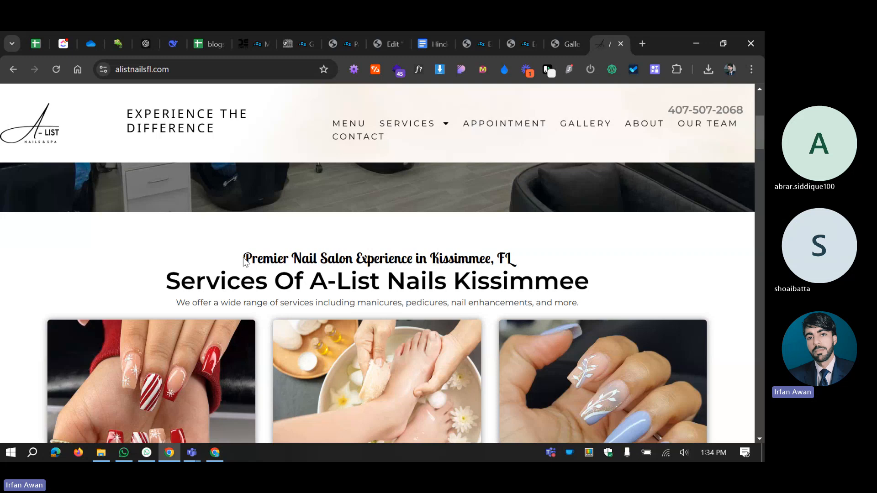
left_click_drag(167, 282, 573, 291)
left_click(408, 304)
triple_click(408, 304)
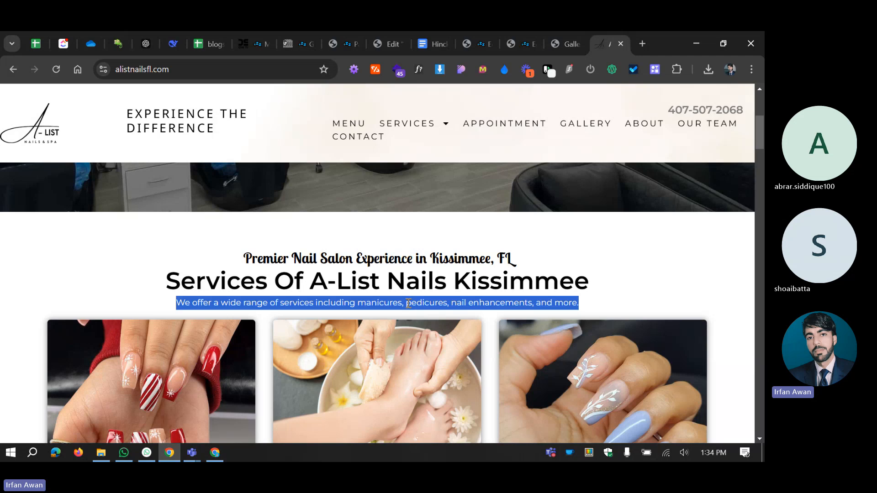
double_click(404, 258)
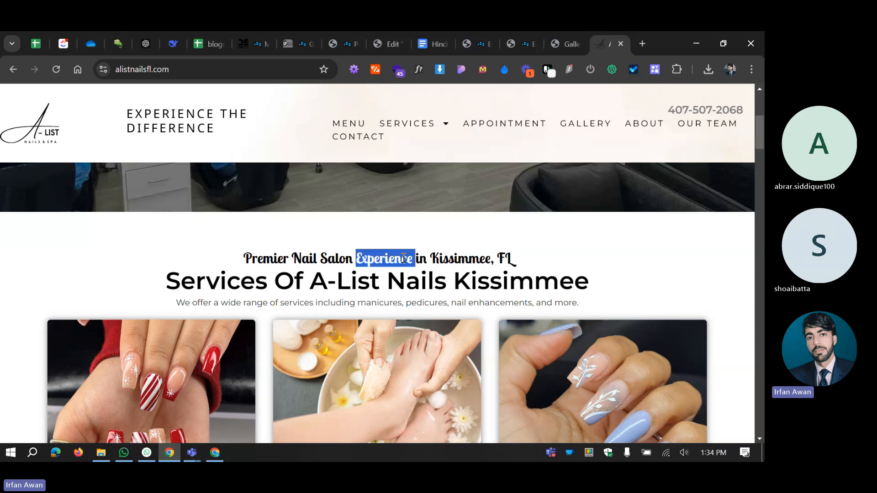
double_click(419, 286)
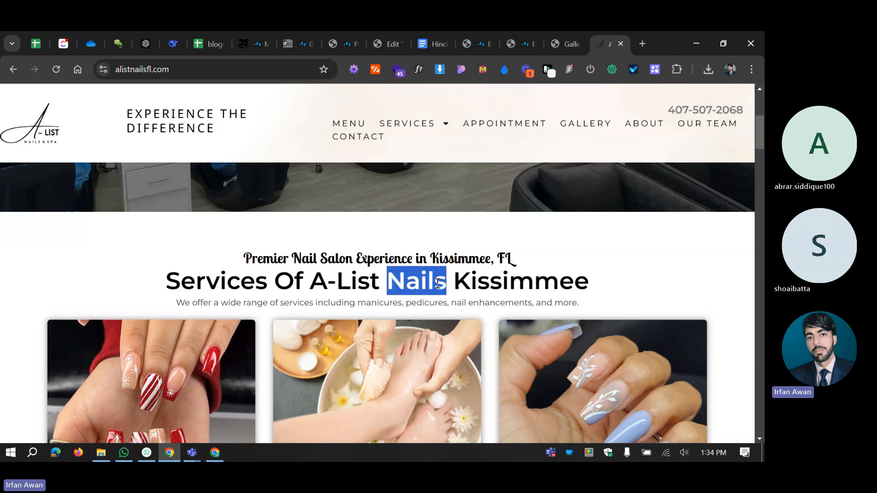
triple_click(438, 283)
double_click(434, 304)
triple_click(434, 304)
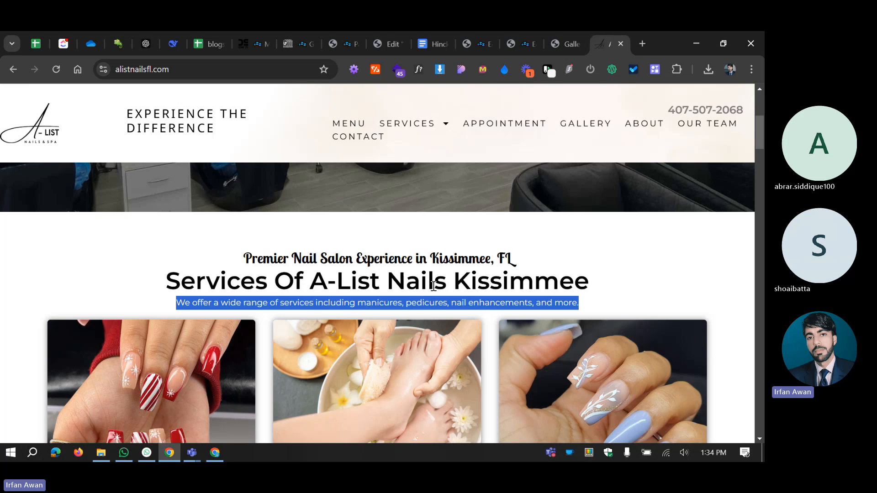
left_click(437, 287)
Step: Examine the font pairing across the salon page's hero, Services, Additional Services and Book Your Appointment sections
scroll(382, 380, "up", 5)
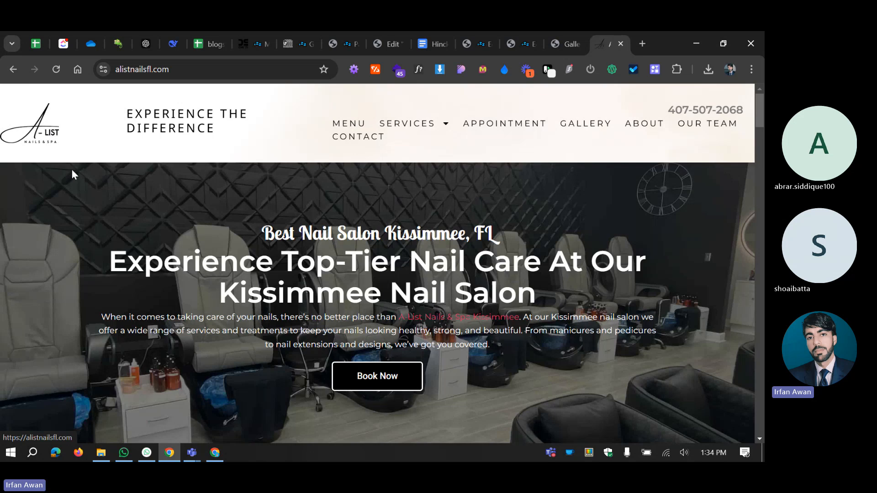
scroll(372, 272, "down", 15)
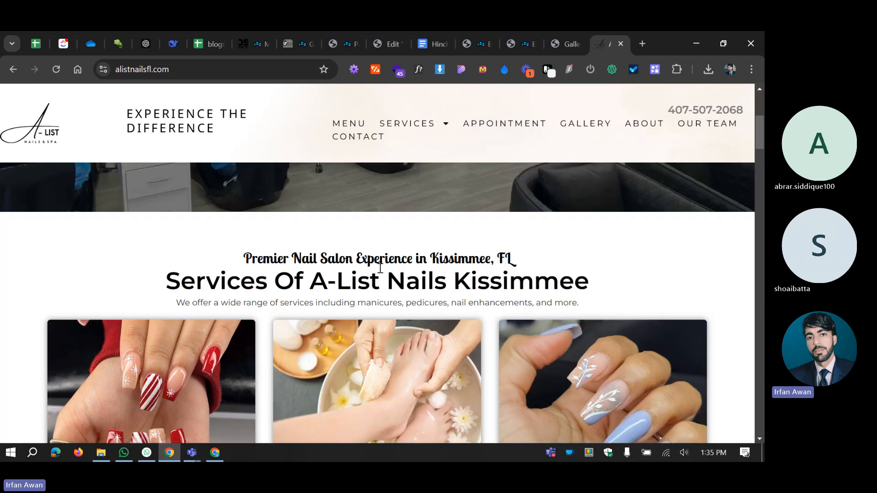
scroll(336, 309, "down", 3)
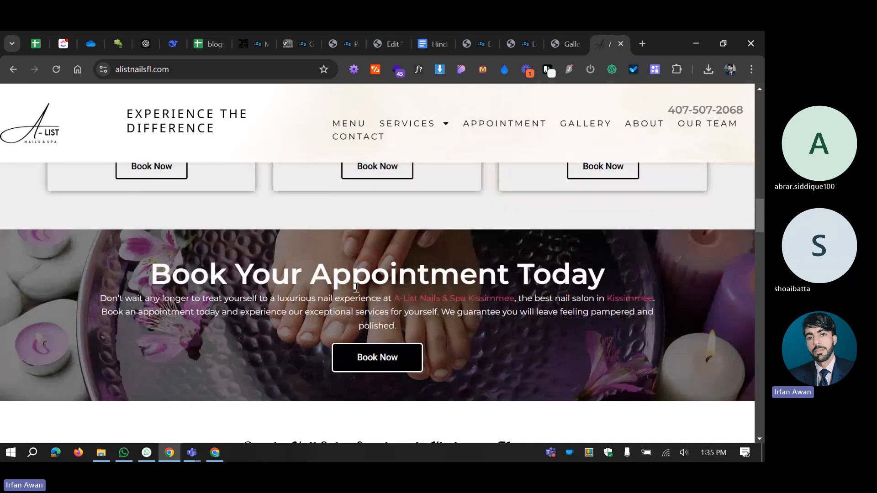
scroll(356, 287, "up", 1)
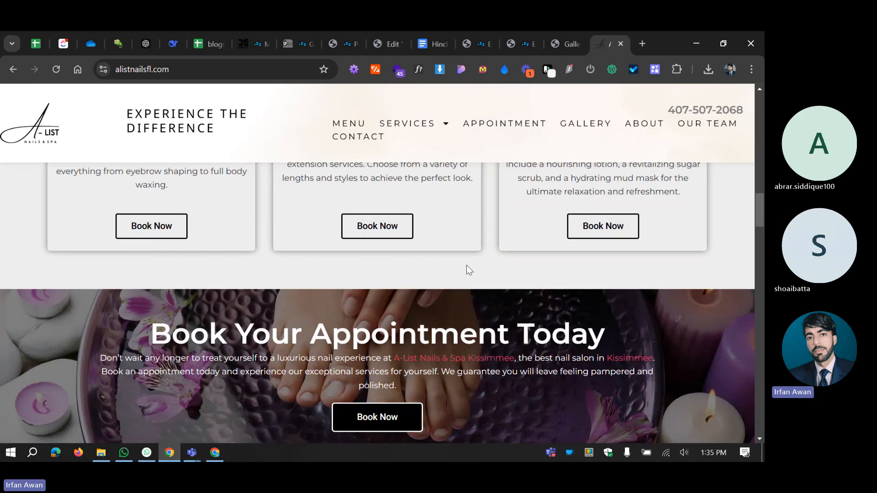
scroll(494, 262, "up", 3)
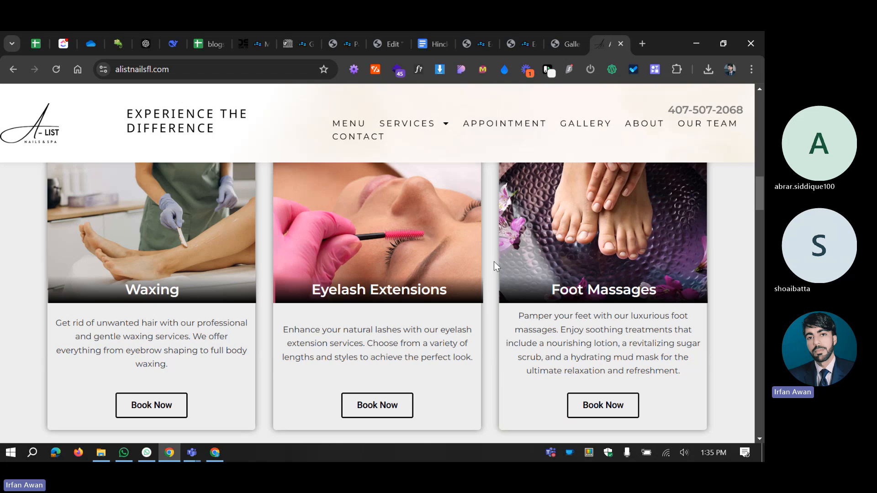
Step: Return to the WordPress Chrome window, close the alistnailfl.com tab and show the site's Home page
left_click(213, 445)
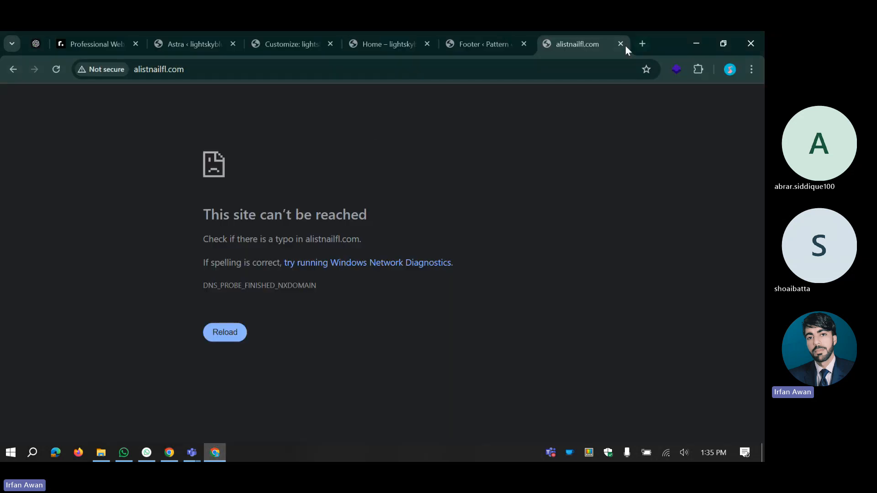
left_click(622, 44)
left_click(461, 38)
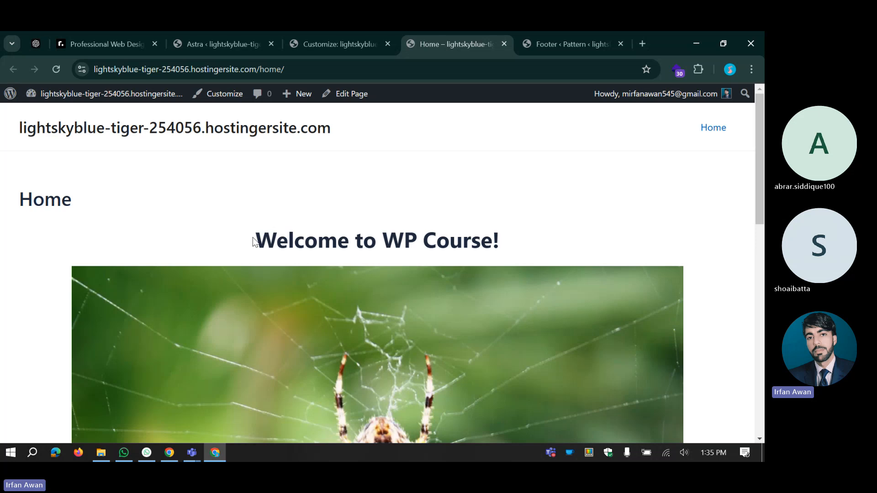
Step: Examine the headings, image, comments paragraph and buttons on the site's Home page
scroll(254, 241, "down", 4)
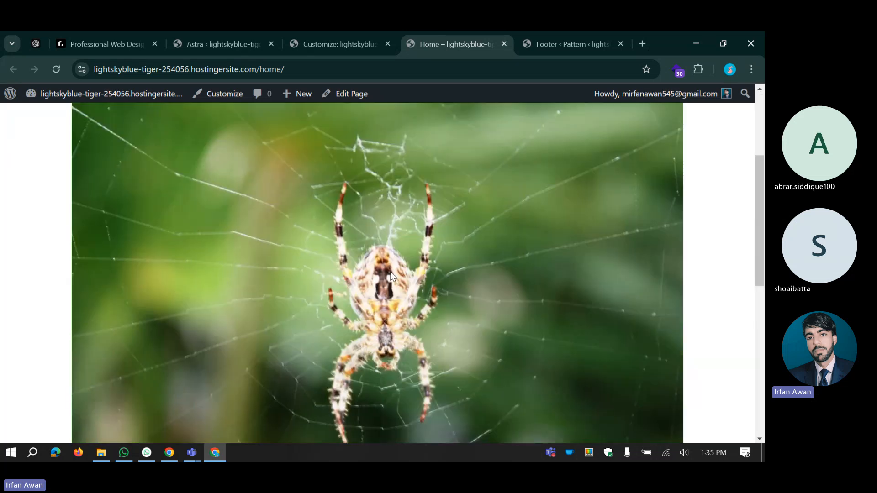
scroll(391, 276, "down", 3)
scroll(350, 218, "down", 4)
scroll(350, 217, "up", 1)
triple_click(265, 214)
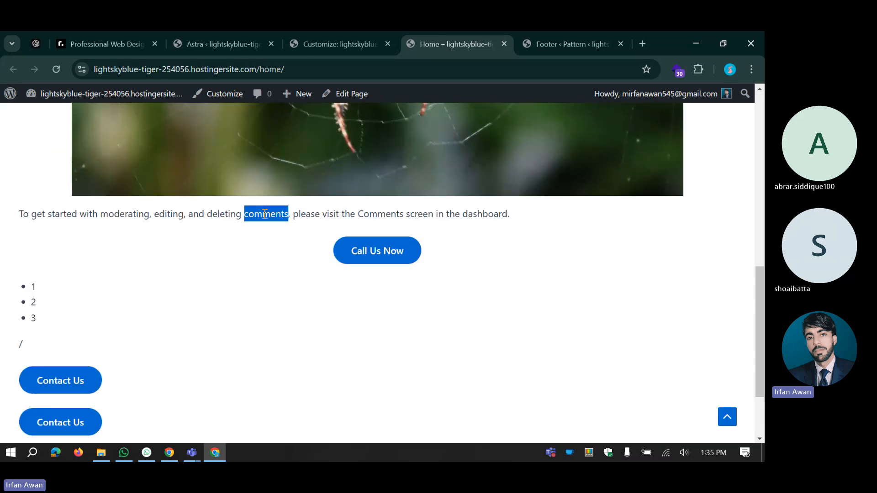
left_click(265, 213)
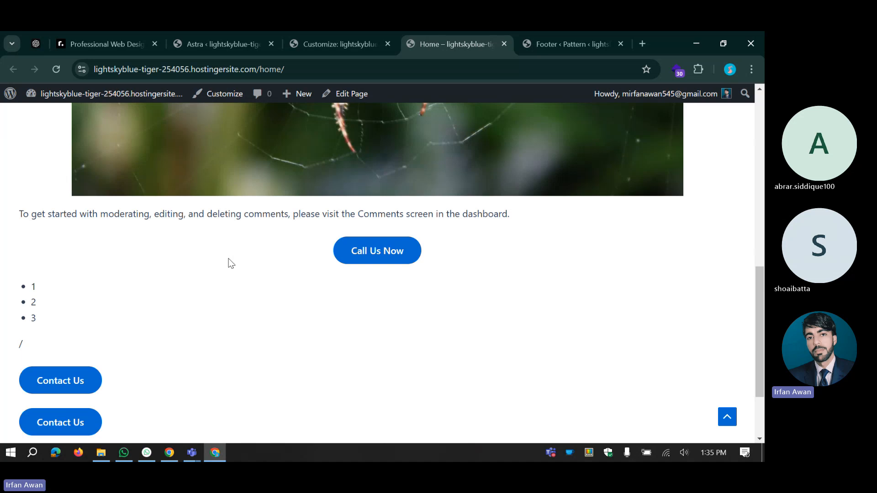
scroll(229, 259, "up", 10)
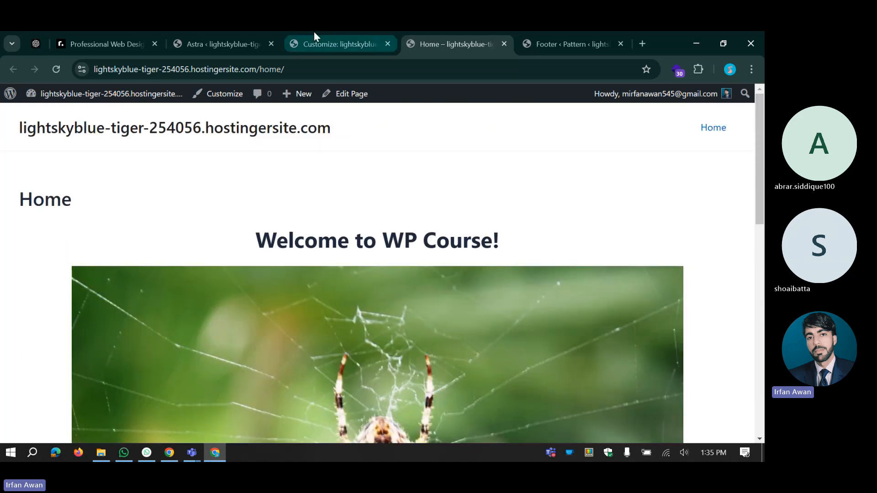
Step: Return to the Customize tab and browse the font families offered for the Headings Font
left_click(314, 31)
left_click(216, 32)
left_click(300, 40)
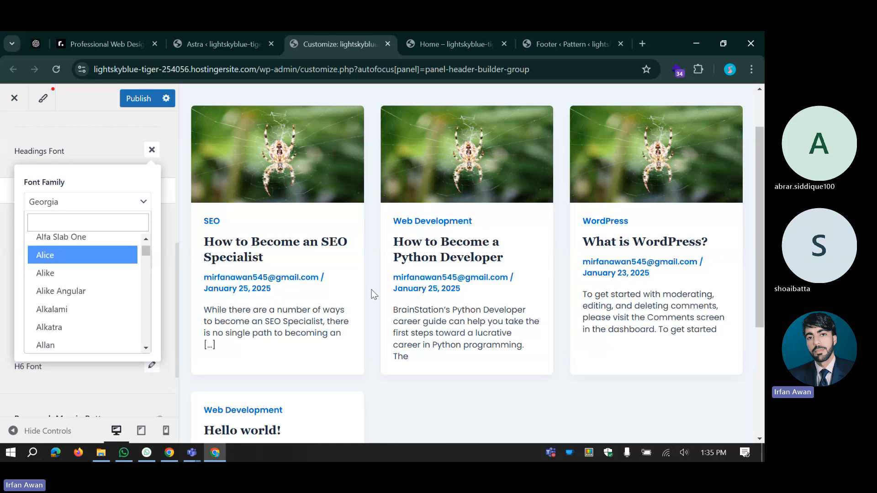
scroll(93, 275, "down", 3)
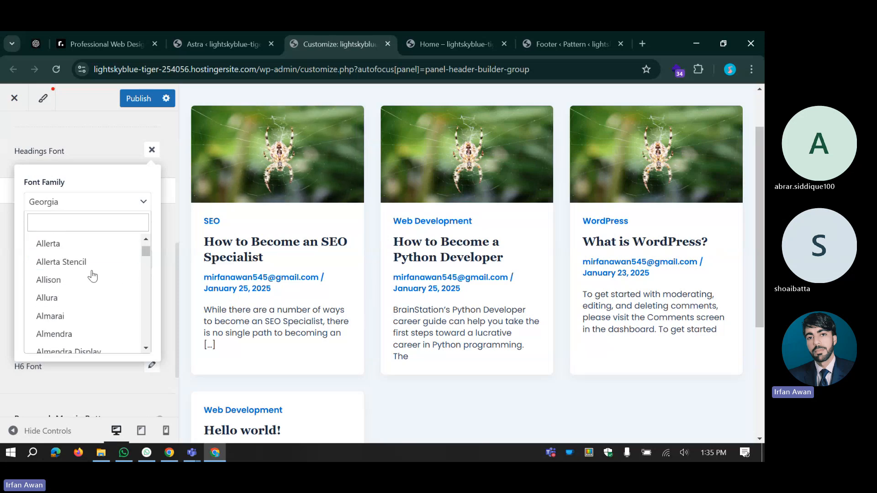
scroll(93, 275, "down", 15)
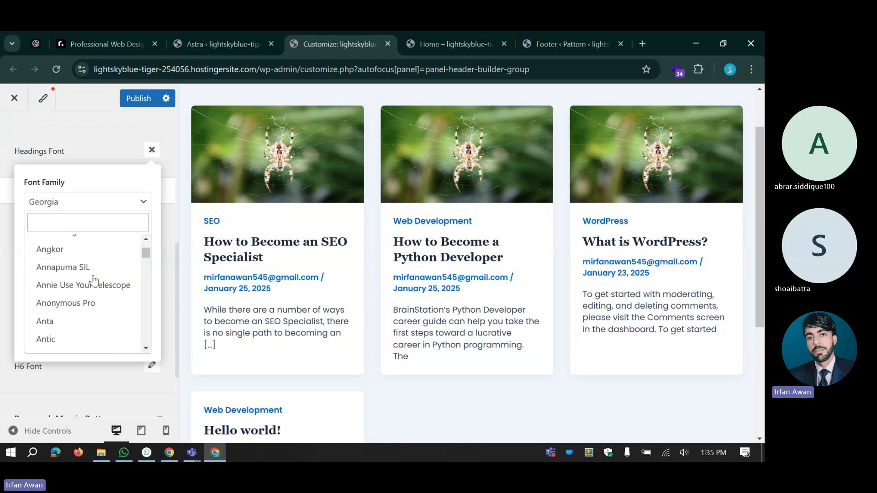
scroll(93, 281, "down", 3)
Step: Search the headings font families for "hel" and clear the search
left_click(73, 221)
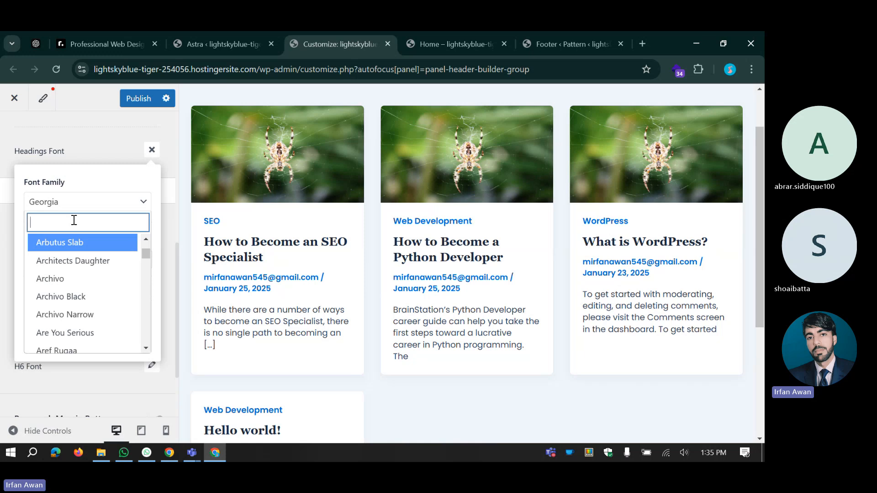
type("hel")
key("BackSpace")
key("BackSpace")
key("BackSpace")
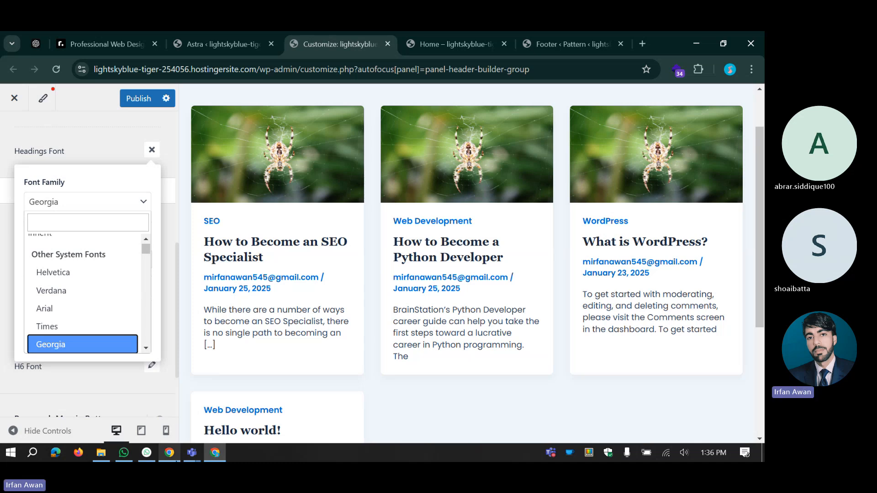
Step: Activate WhatFont on the salon page, return to the Customizer window and set the headings font family to Montserrat
left_click(176, 460)
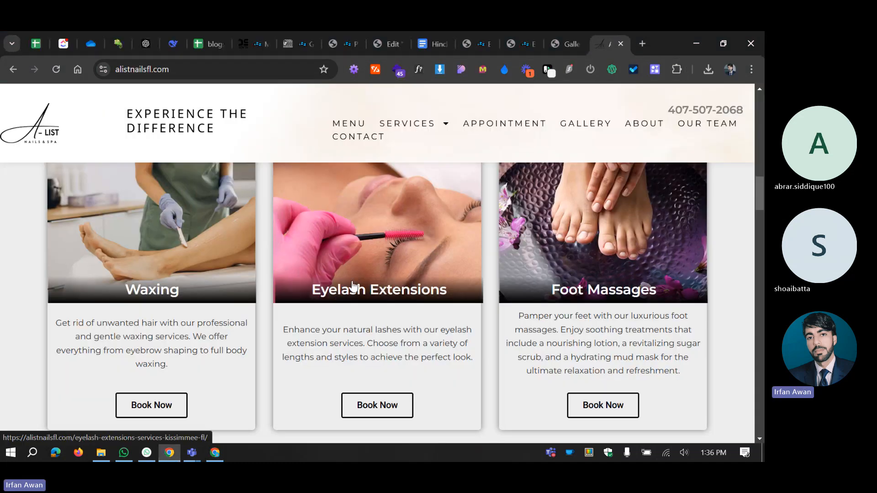
left_click(418, 69)
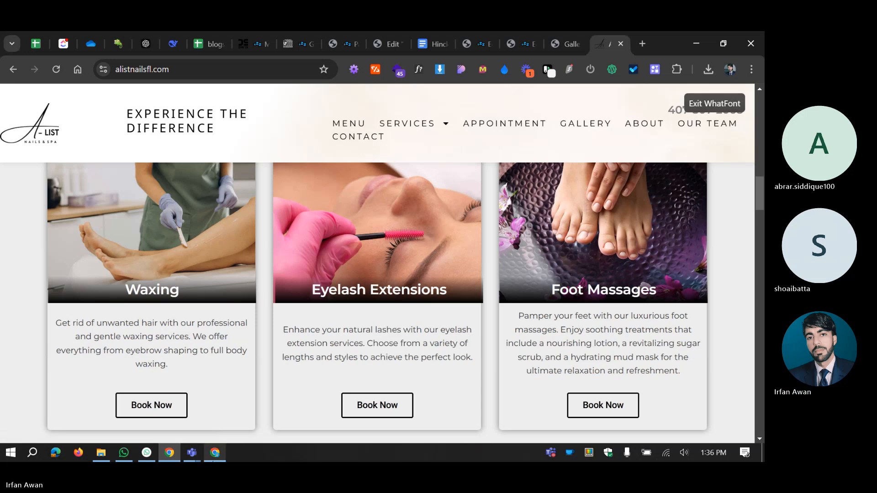
left_click(215, 453)
type("mont")
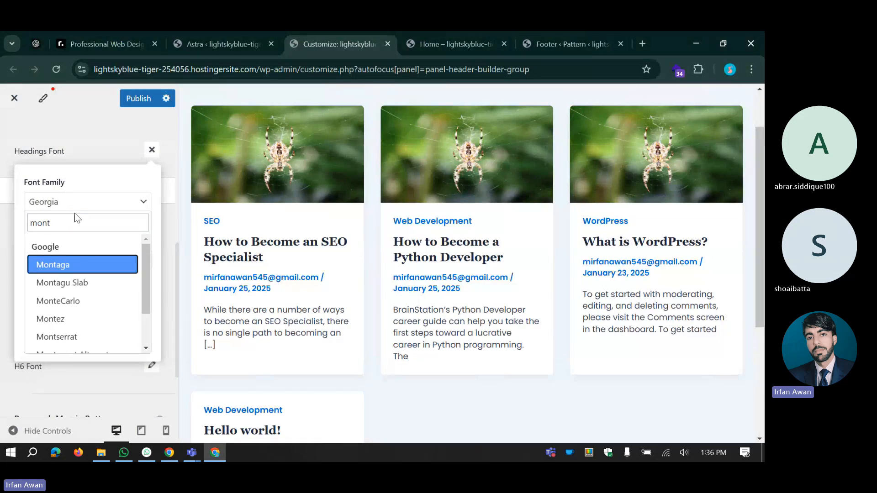
scroll(69, 288, "down", 1)
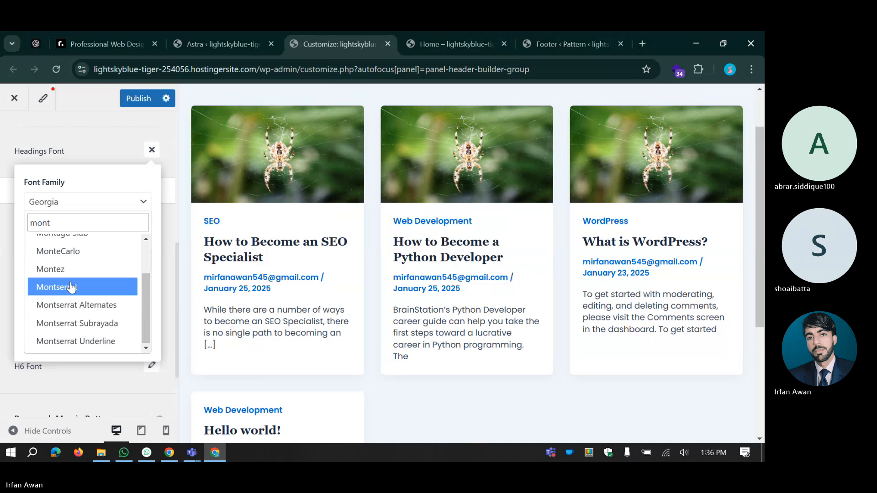
left_click(68, 286)
double_click(372, 248)
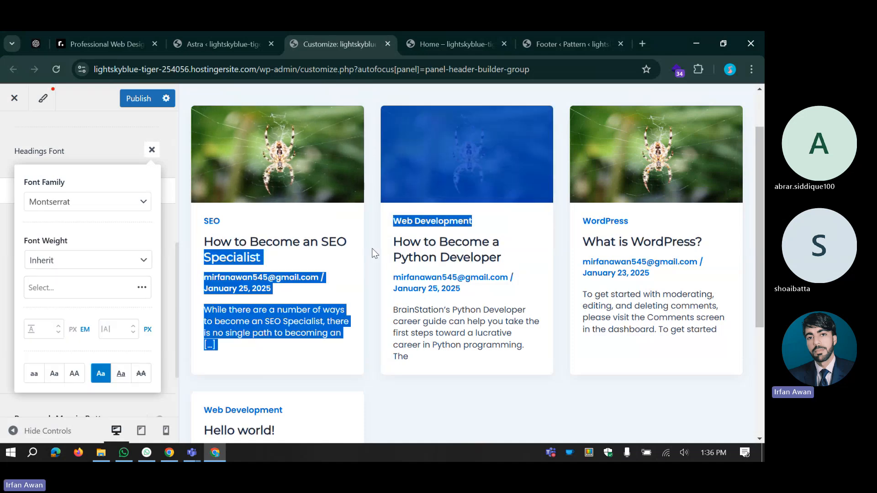
Step: Try the Light 300, Bold 700 and Normal 400 weights on the Montserrat headings font
left_click(52, 265)
left_click(52, 327)
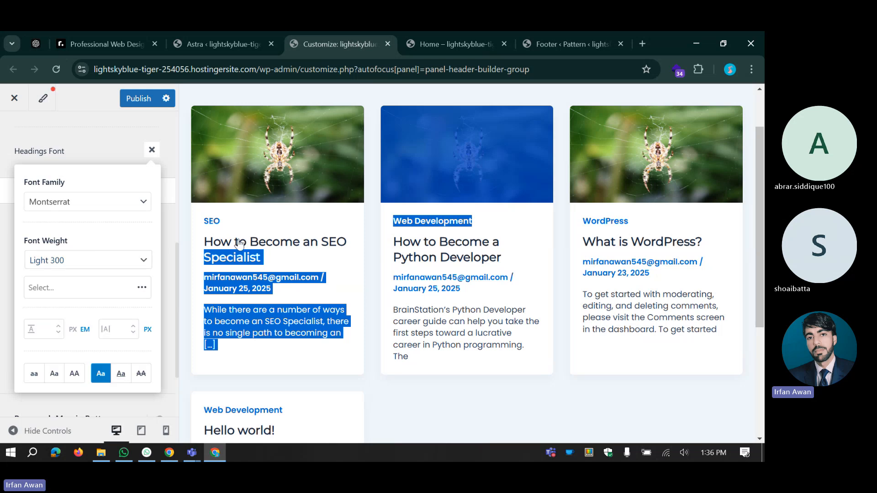
left_click(244, 272)
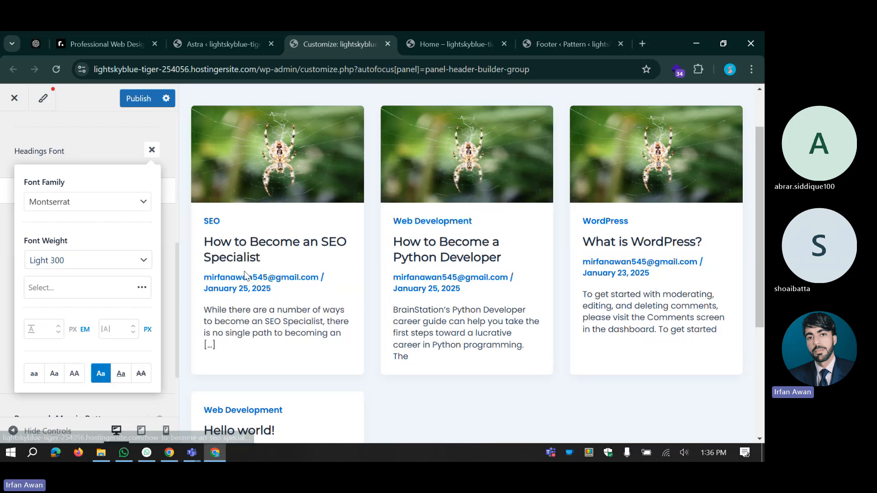
left_click(58, 261)
left_click(50, 390)
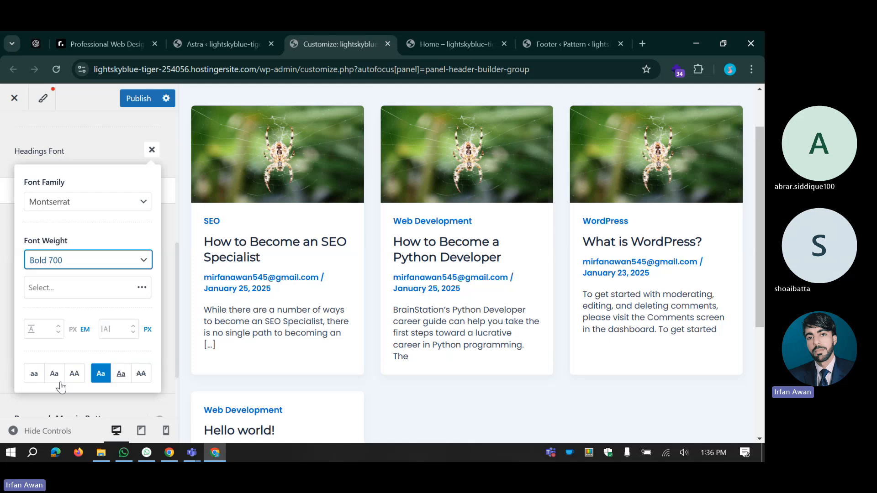
left_click(80, 271)
left_click(51, 341)
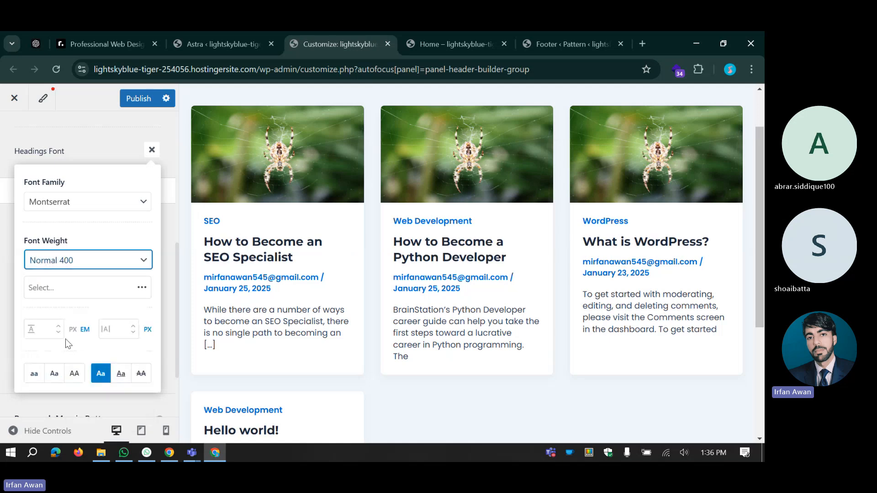
Step: Try the Medium 500, Semi-Bold 600, Bold 700 and Extra-Bold 800 weights on the headings font
left_click(69, 265)
left_click(66, 359)
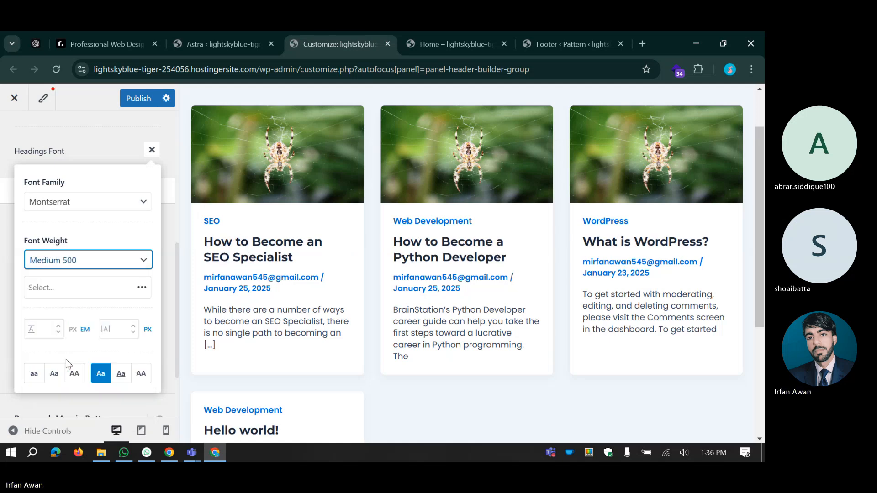
left_click(64, 269)
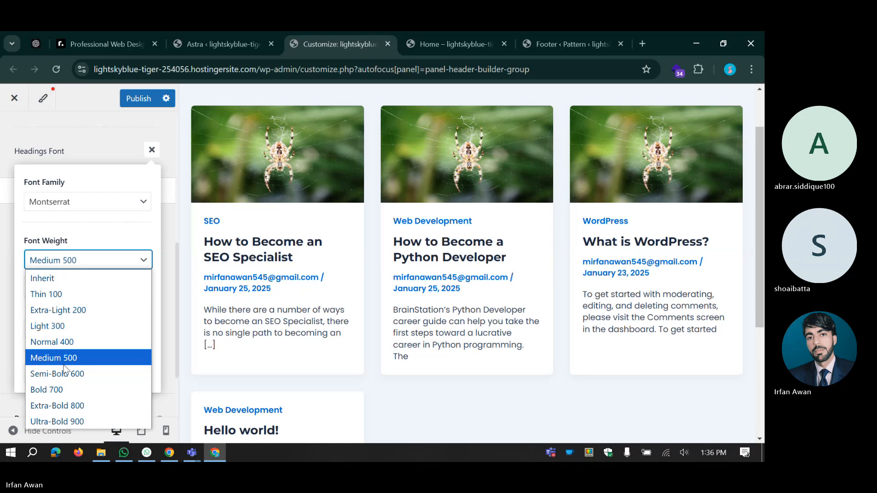
key("Down")
key("Return")
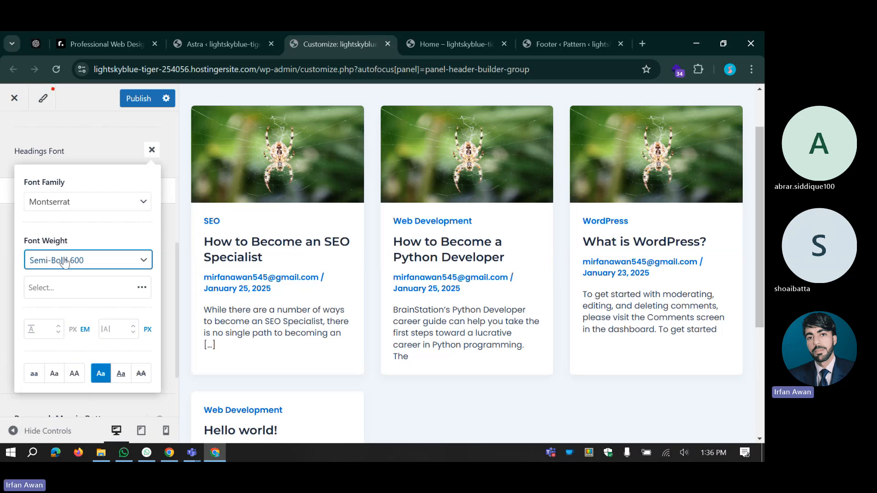
left_click(65, 263)
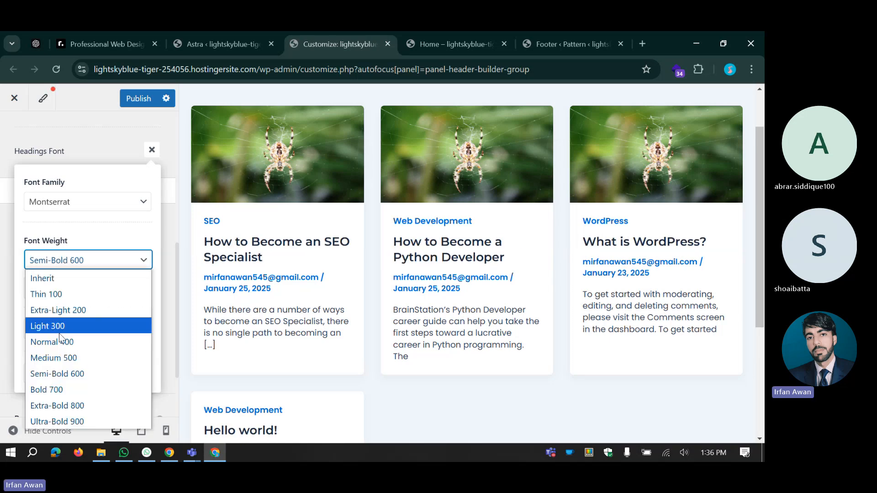
left_click(55, 390)
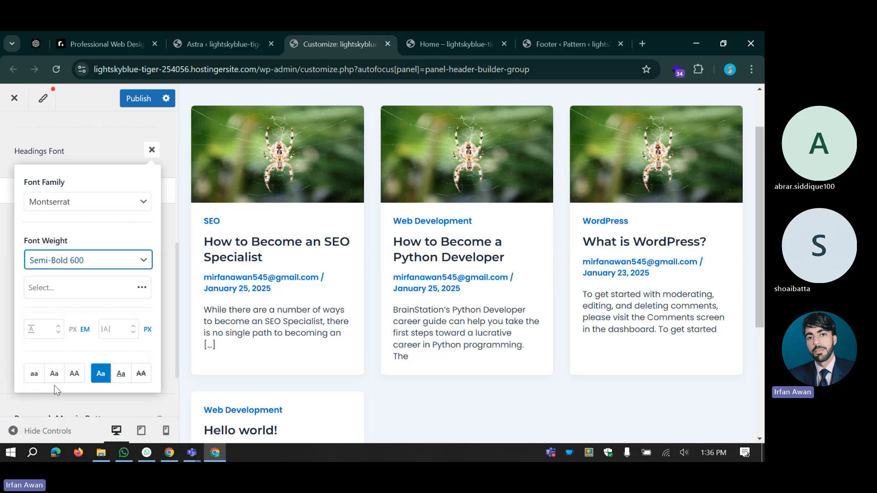
left_click(52, 269)
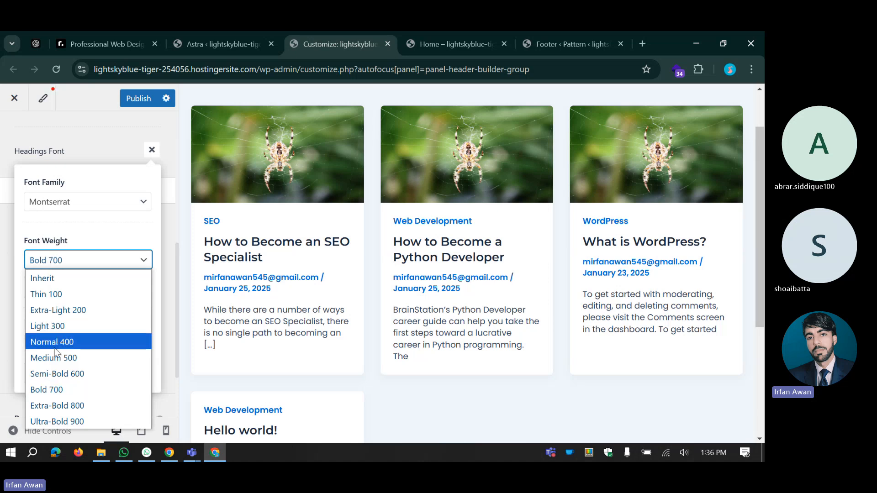
left_click(52, 408)
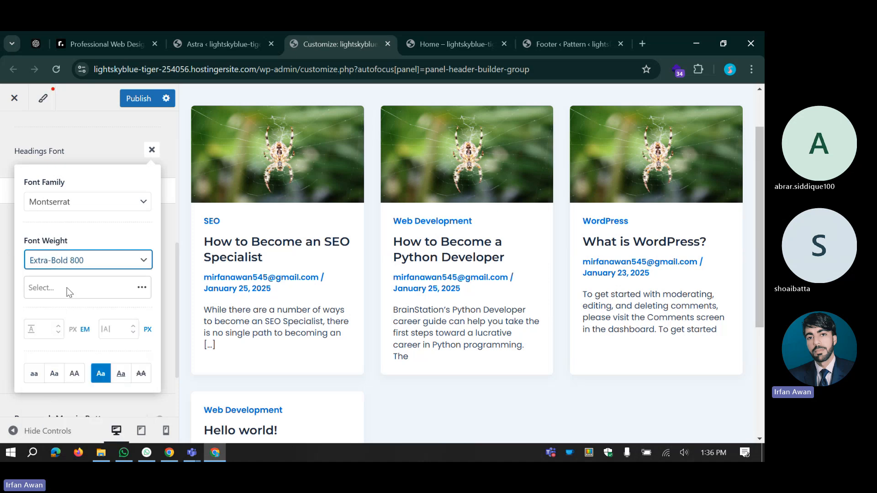
Step: Add the Light 300 variant to the headings font and remove it again
left_click(67, 289)
left_click(67, 289)
scroll(65, 270, "up", 5)
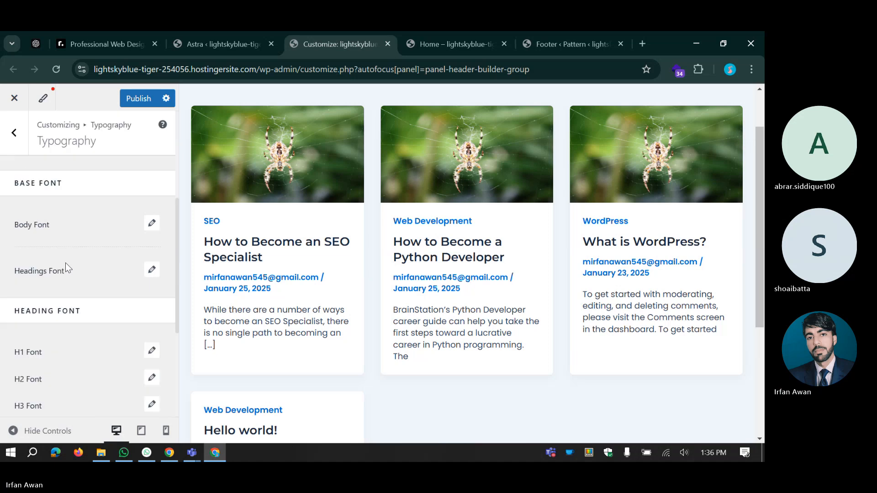
left_click(152, 277)
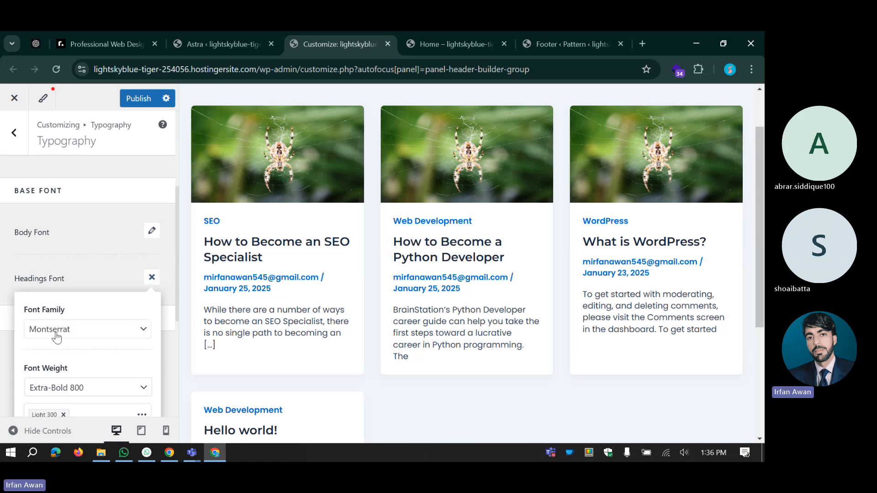
scroll(67, 340, "down", 2)
left_click(64, 359)
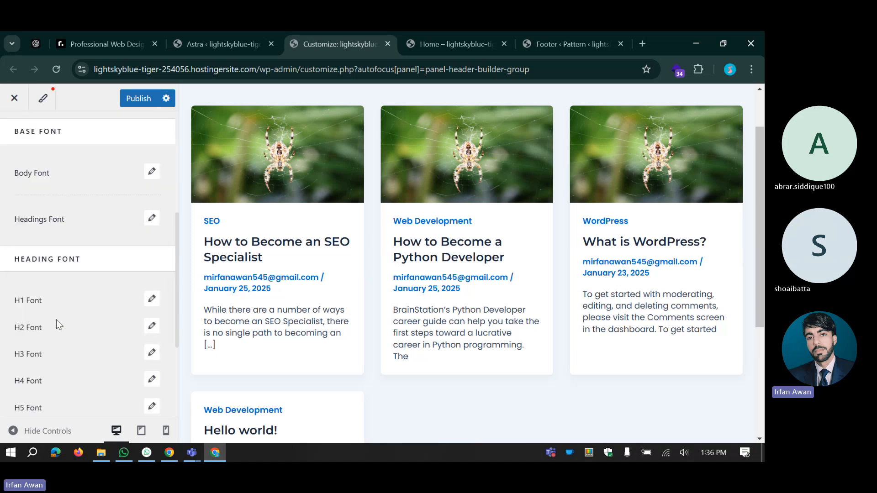
Step: Set the headings font weight to Bold 700 and close the Headings Font settings
left_click(151, 219)
left_click(87, 336)
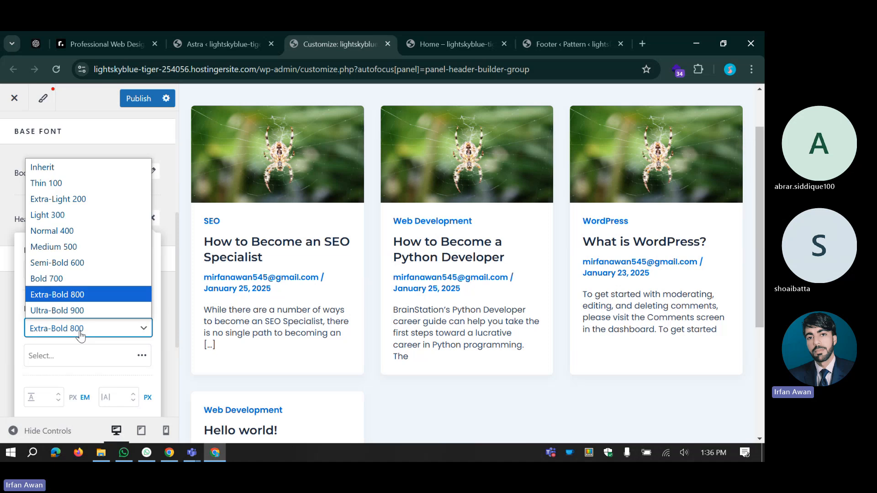
left_click(68, 276)
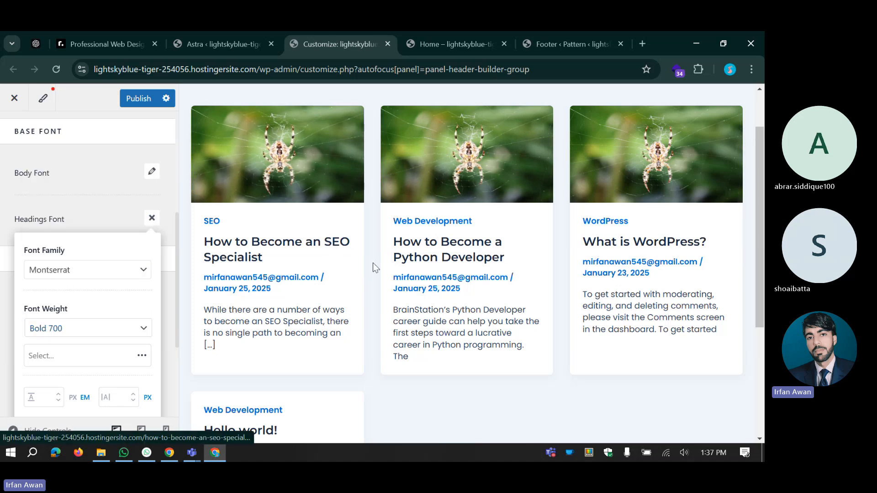
scroll(69, 256, "down", 3)
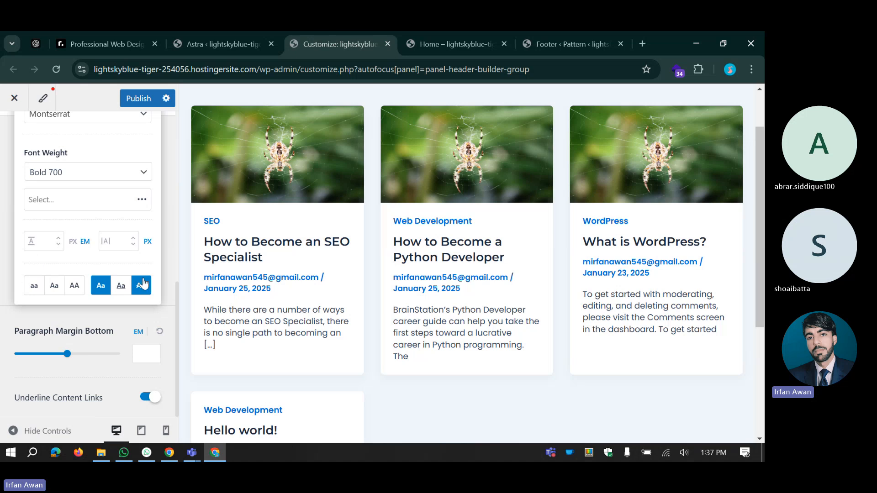
scroll(71, 263, "up", 4)
left_click(147, 277)
scroll(84, 286, "down", 2)
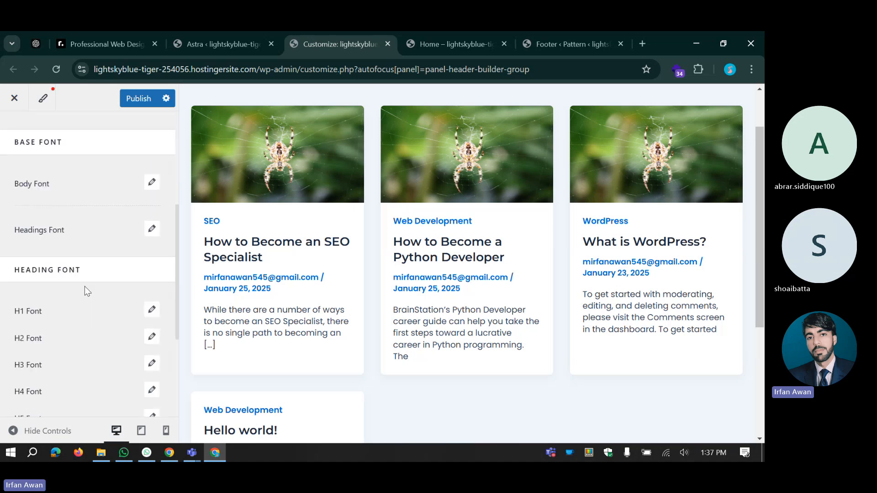
scroll(56, 268, "up", 4)
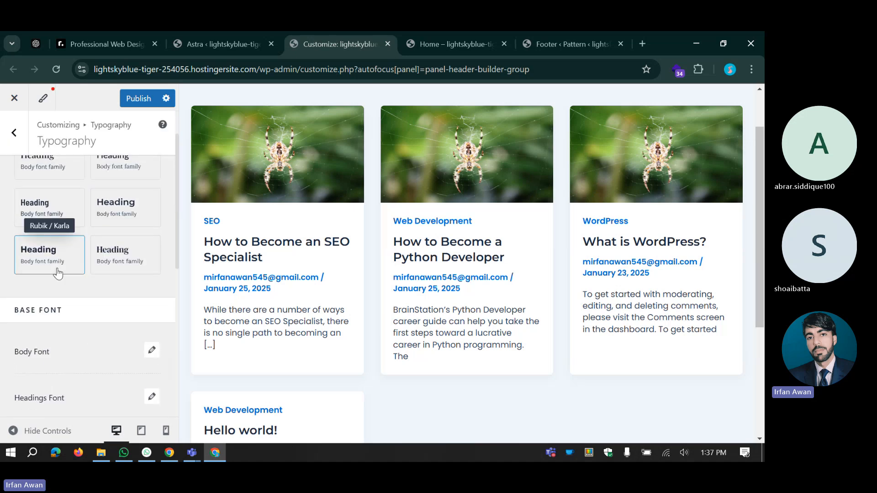
scroll(69, 269, "up", 1)
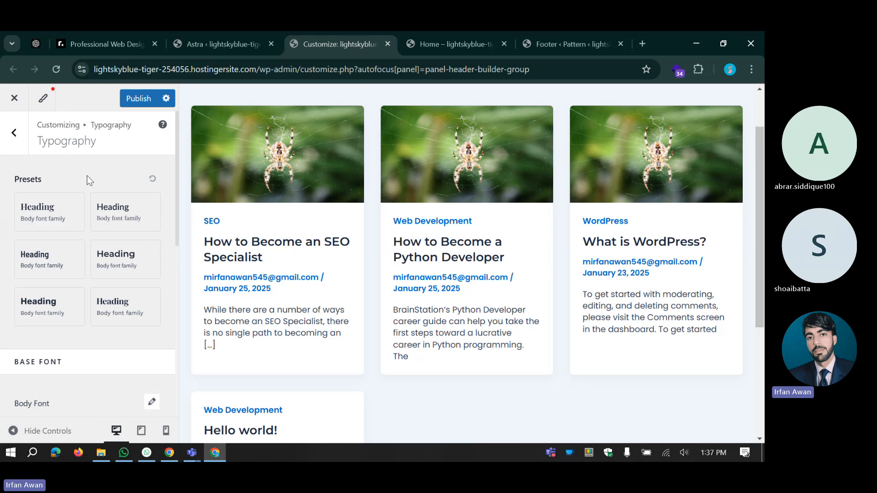
scroll(80, 263, "down", 4)
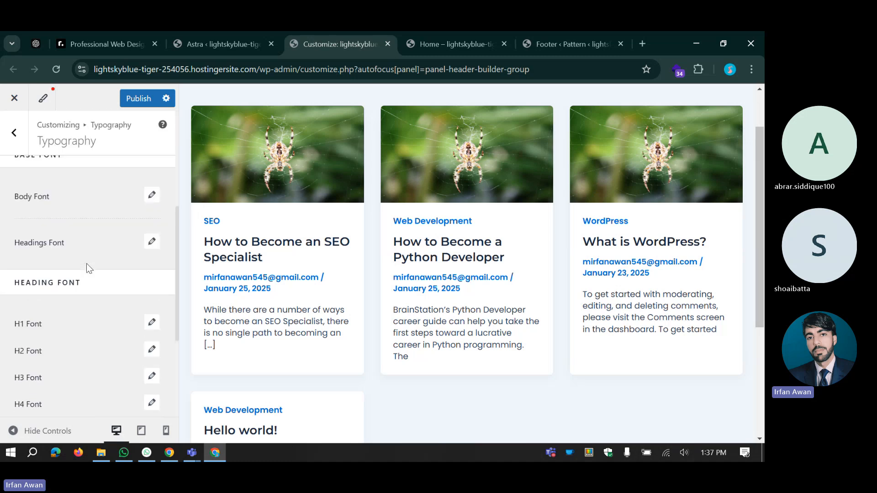
Step: Review the typography presets and base fonts alongside the first post's excerpt text in the preview
scroll(88, 268, "up", 4)
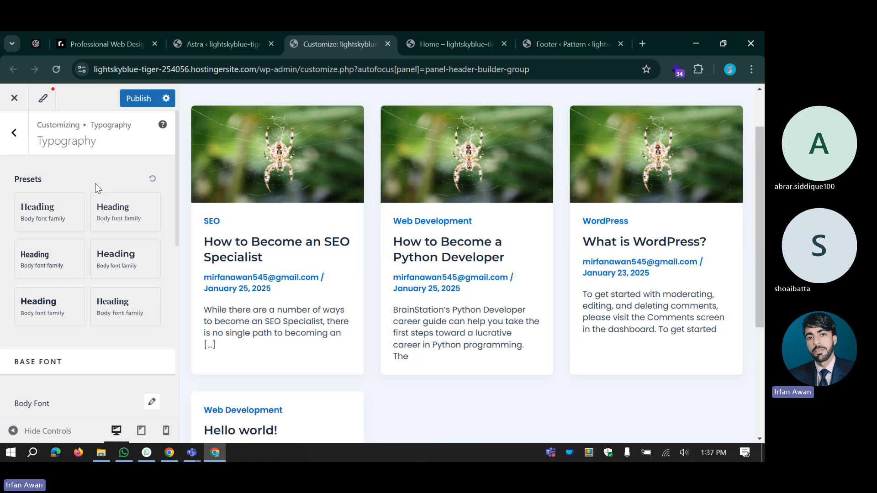
scroll(93, 209, "down", 5)
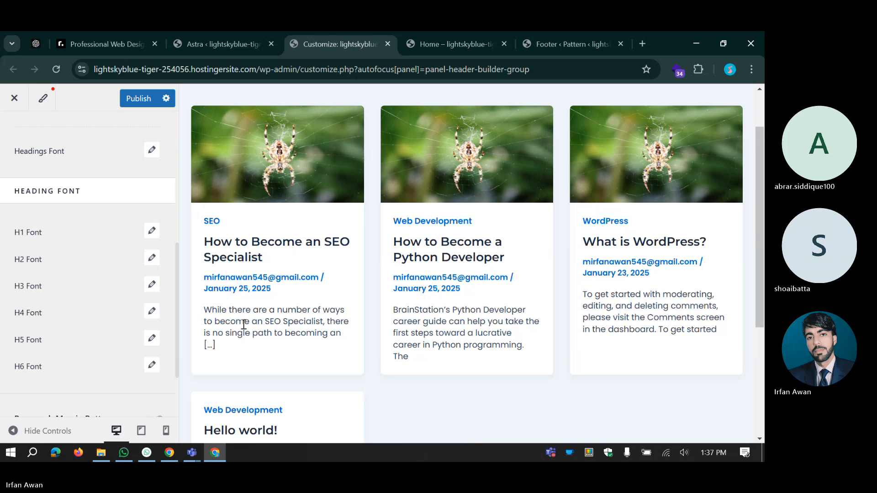
left_click_drag(204, 310, 217, 347)
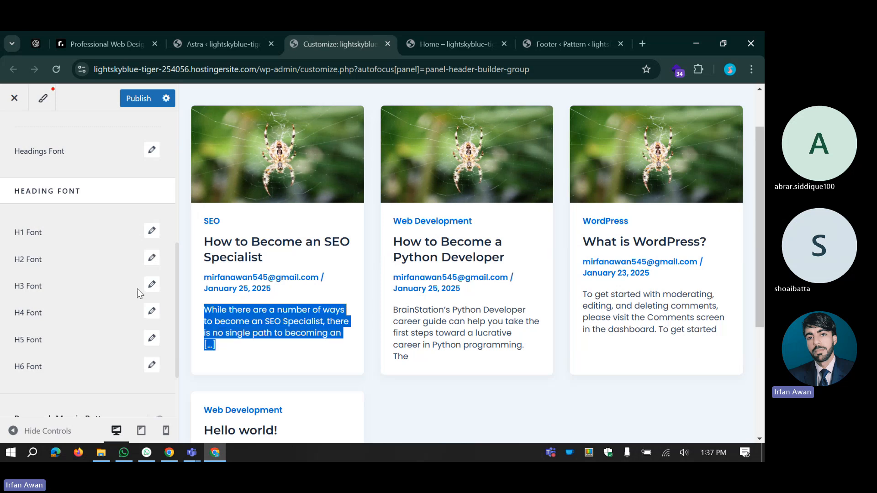
scroll(107, 260, "up", 2)
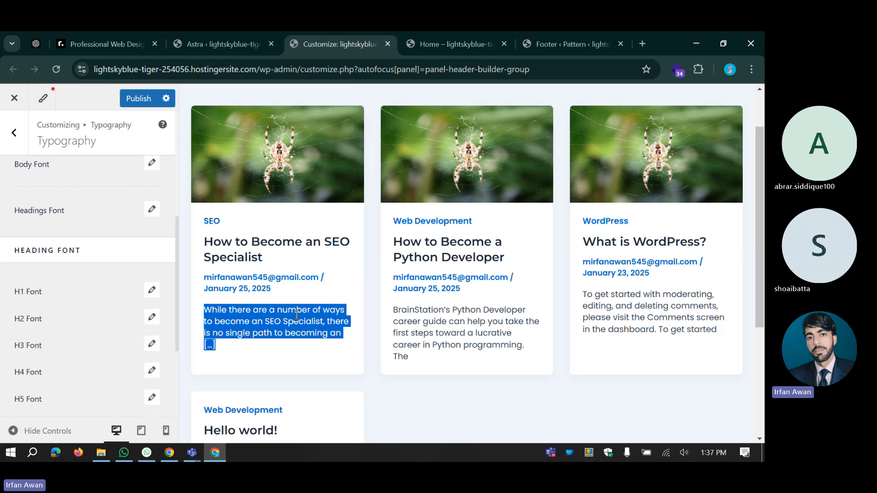
left_click(372, 268)
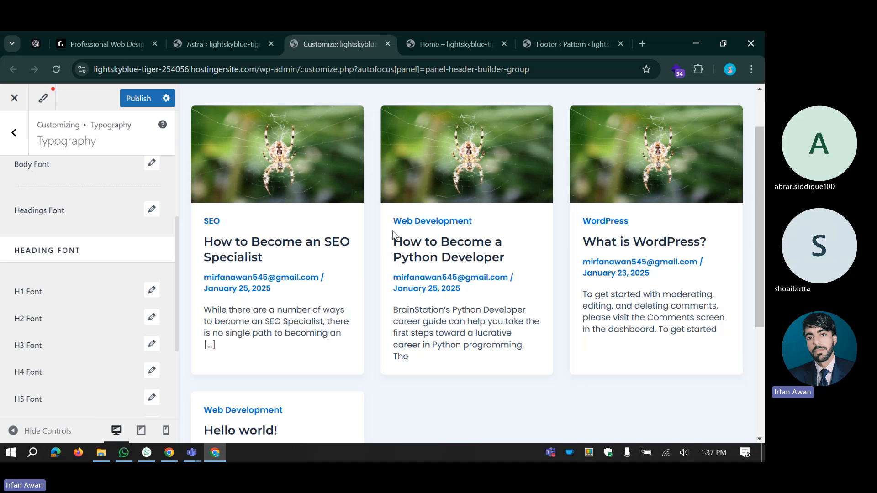
scroll(69, 288, "down", 1)
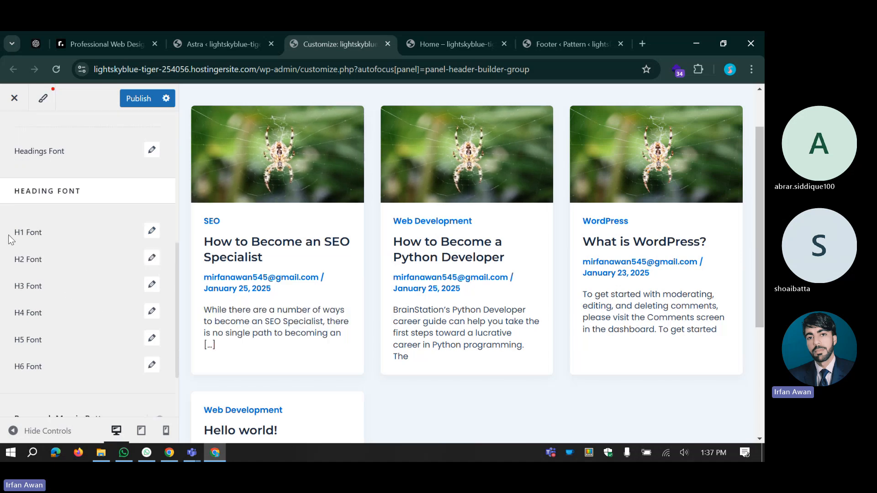
Step: Examine the H1 Font settings and the list of H1 to H6 heading fonts
left_click_drag(12, 236, 43, 232)
left_click(44, 233)
left_click(152, 231)
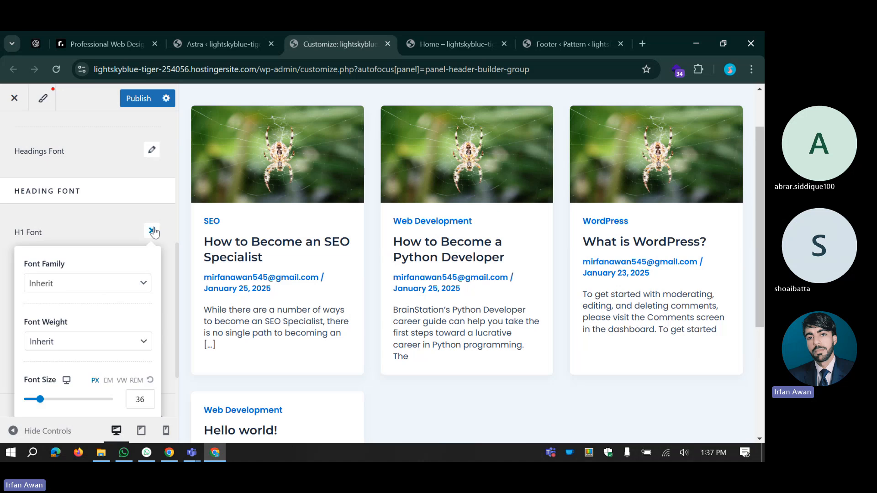
left_click(62, 226)
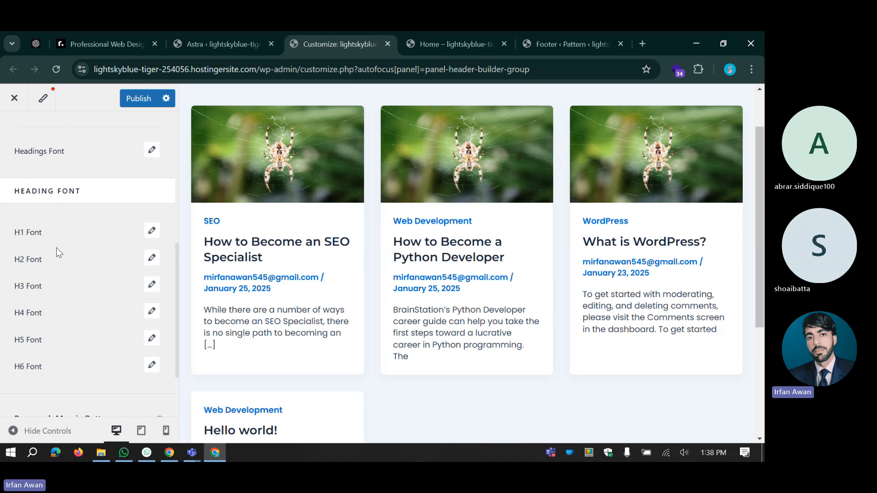
scroll(58, 215, "down", 1)
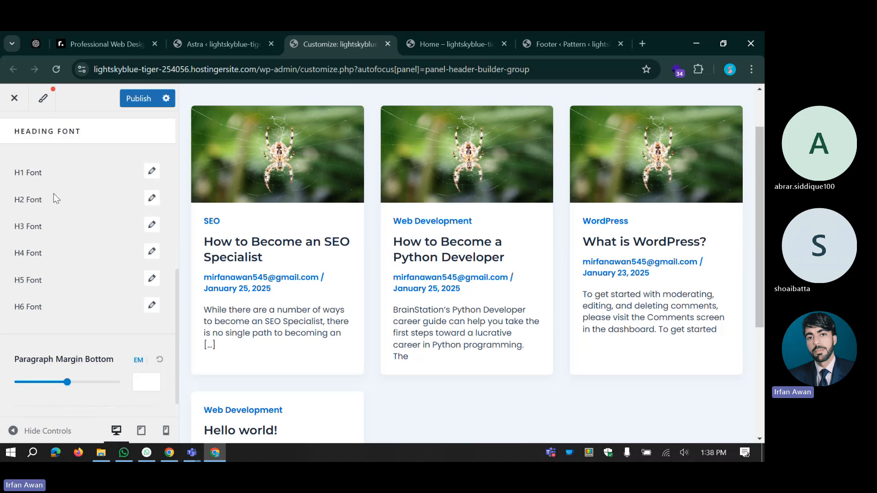
left_click(27, 176)
left_click(20, 175)
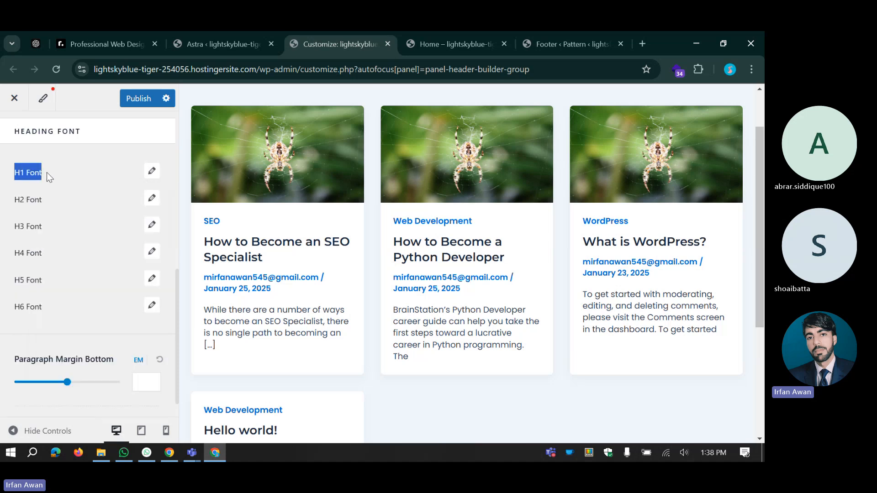
left_click(28, 184)
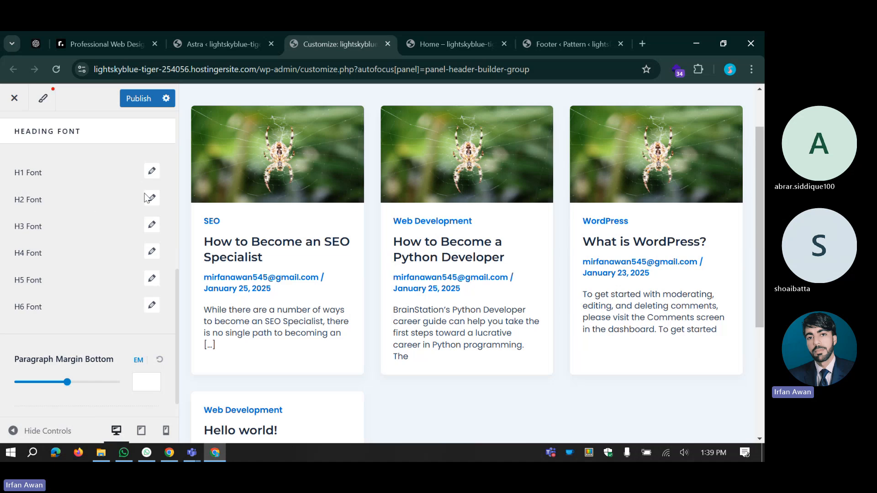
Step: Open the H1 Font settings under Heading Font
left_click(152, 173)
scroll(57, 235, "up", 4)
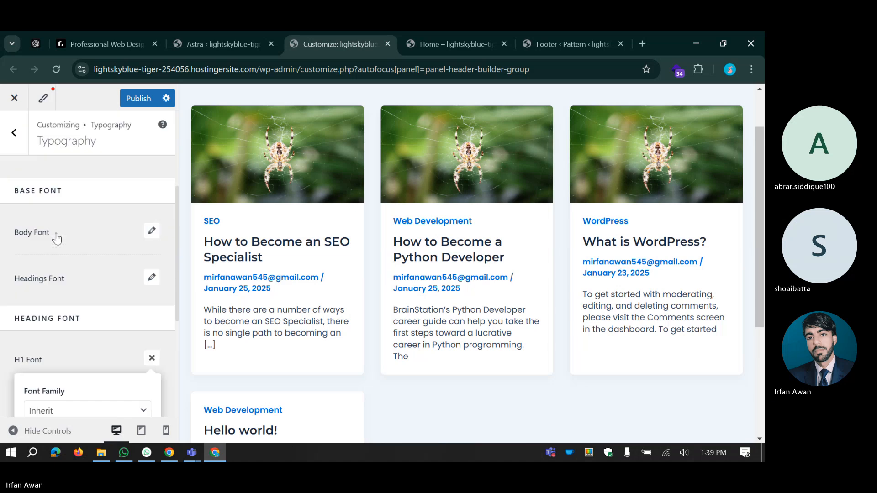
scroll(56, 232, "down", 1)
scroll(56, 232, "down", 3)
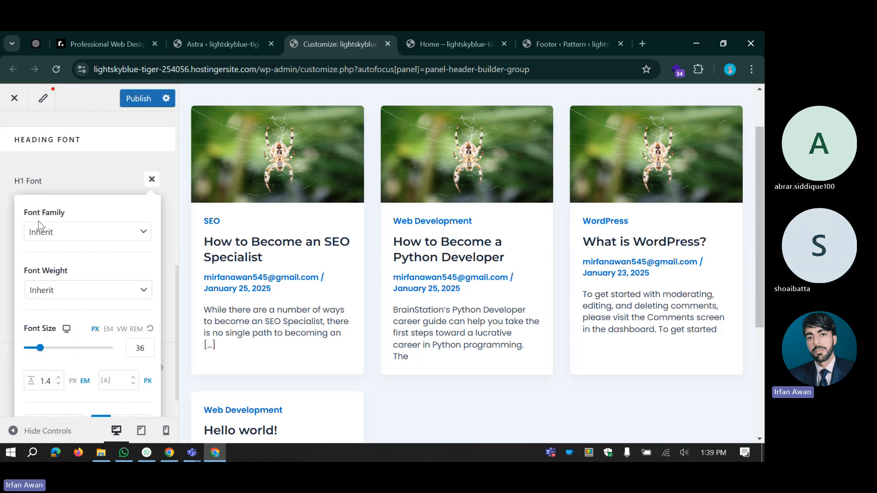
left_click(46, 234)
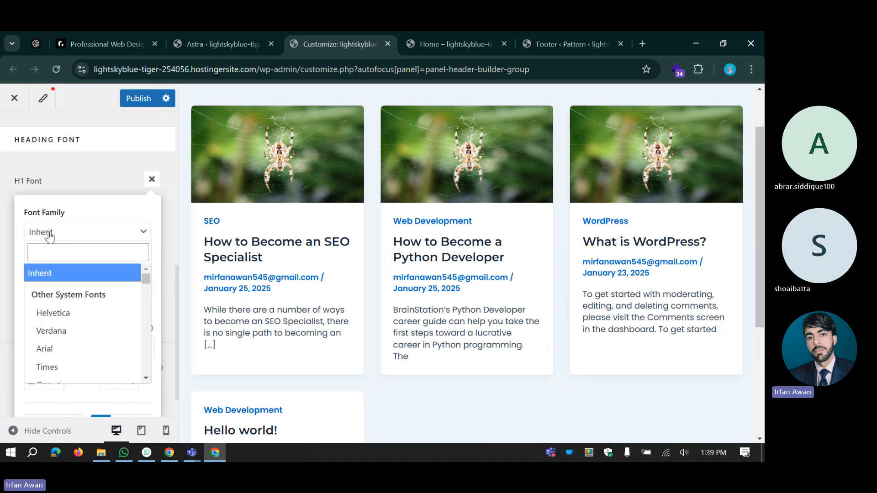
left_click(51, 236)
left_click(48, 237)
type("h")
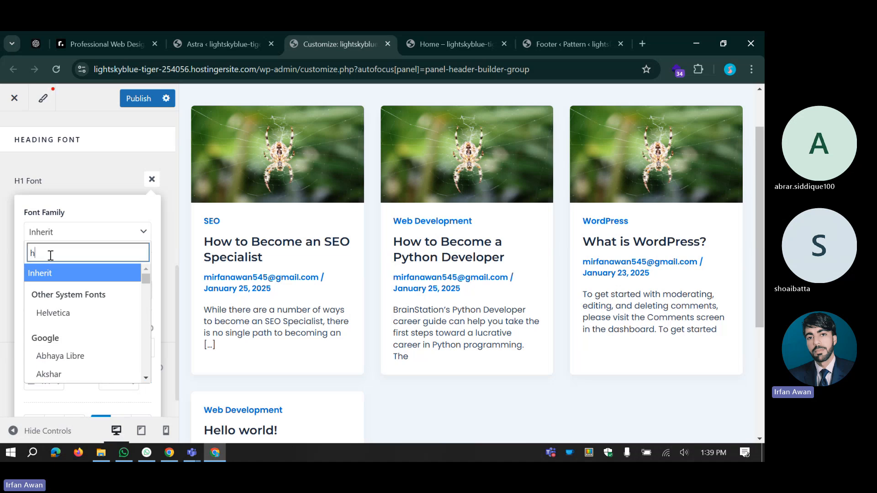
key("BackSpace")
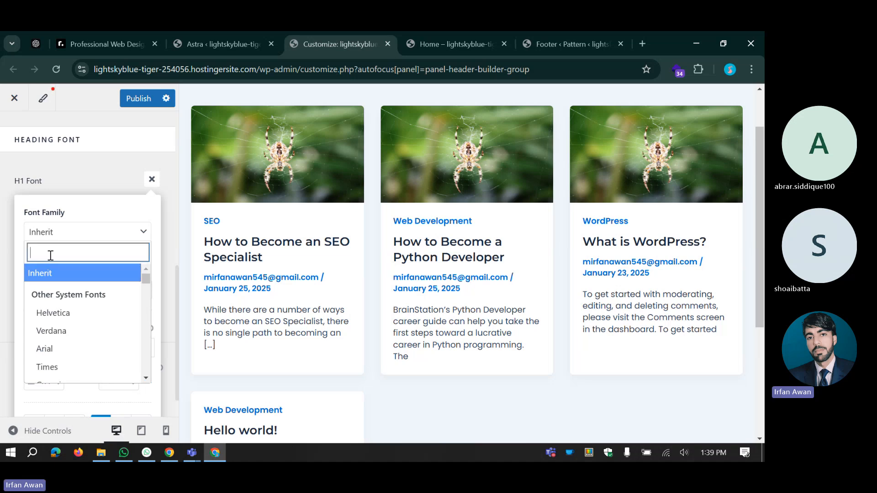
left_click(54, 231)
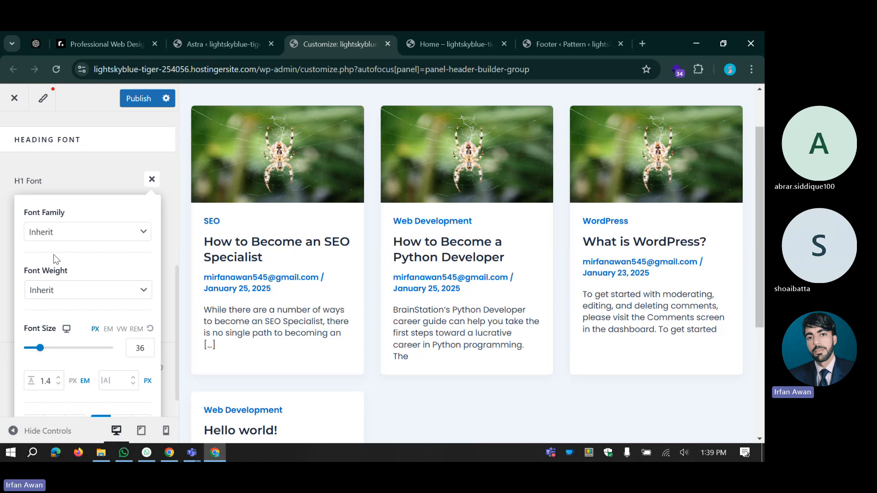
Step: Set the H1 font weight to Bold 700 and its size to 60 px, and close its settings
scroll(54, 308, "down", 1)
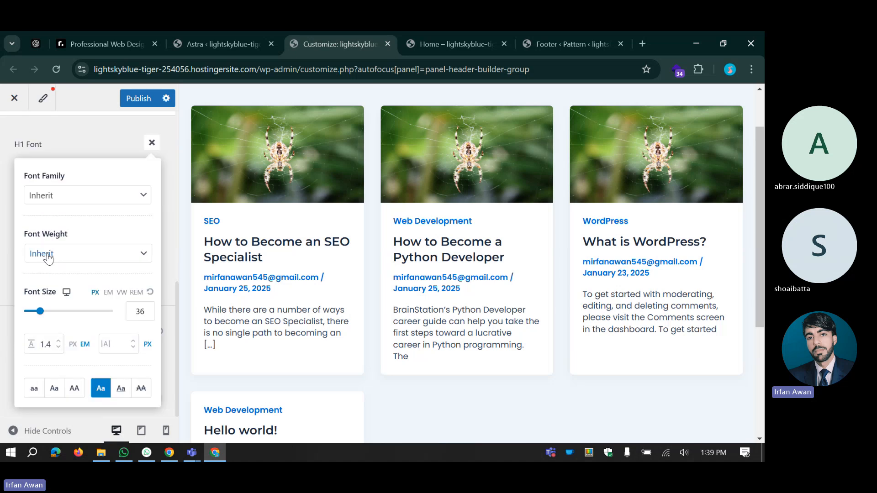
left_click(49, 258)
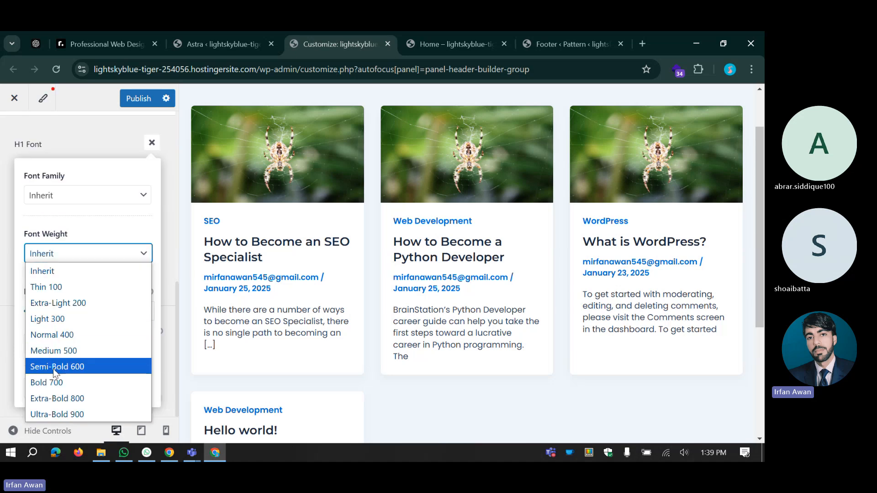
left_click(50, 382)
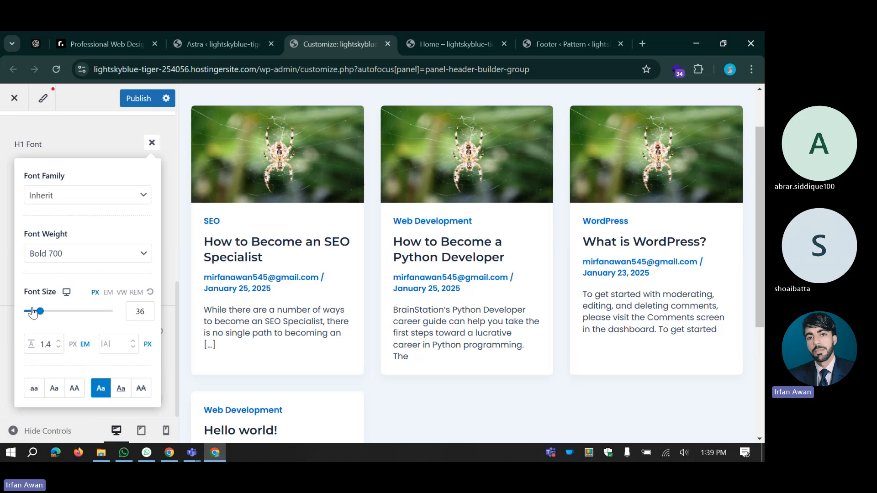
double_click(136, 311)
type("60")
left_click(85, 327)
scroll(99, 334, "up", 5)
left_click(151, 358)
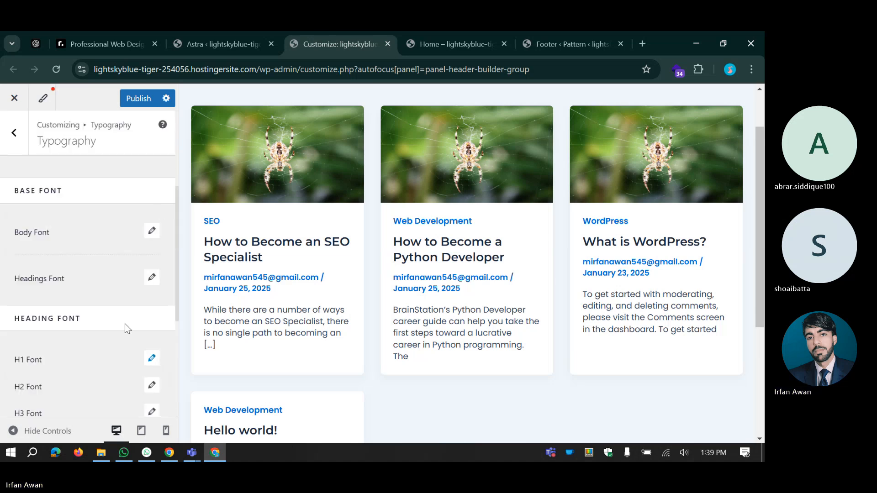
Step: Set the H2 font size to 50 px and close its settings
scroll(77, 285, "down", 4)
left_click(153, 208)
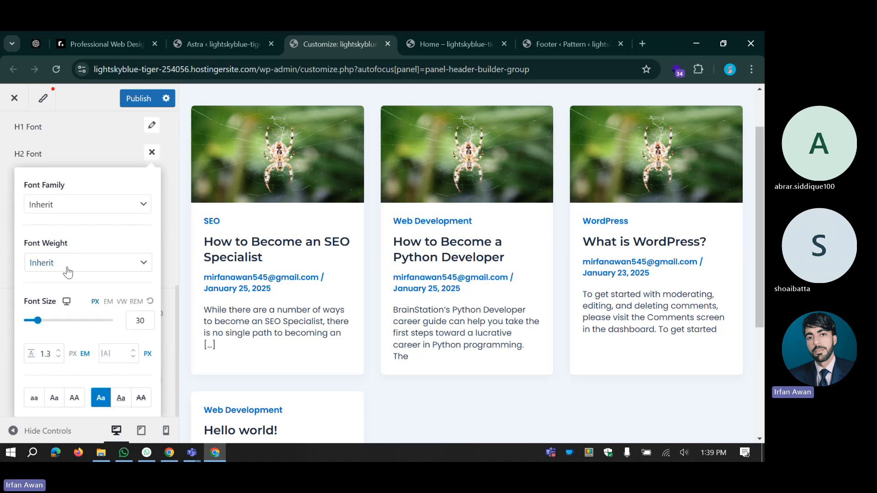
left_click(140, 321)
type("59")
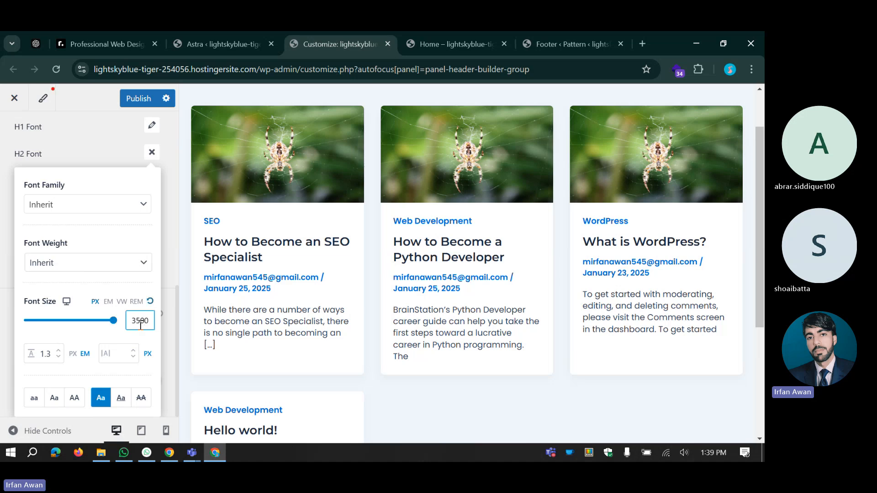
key("BackSpace")
key("BackSpace")
key("BackSpace")
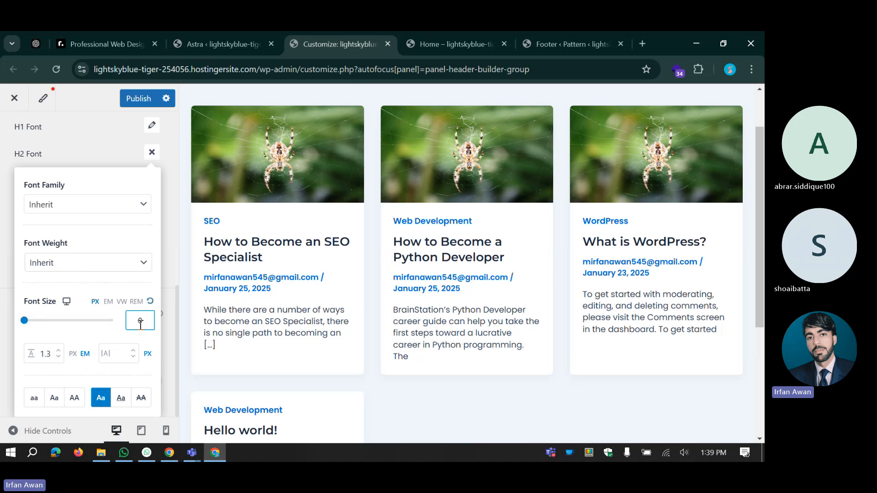
type("50")
left_click(79, 274)
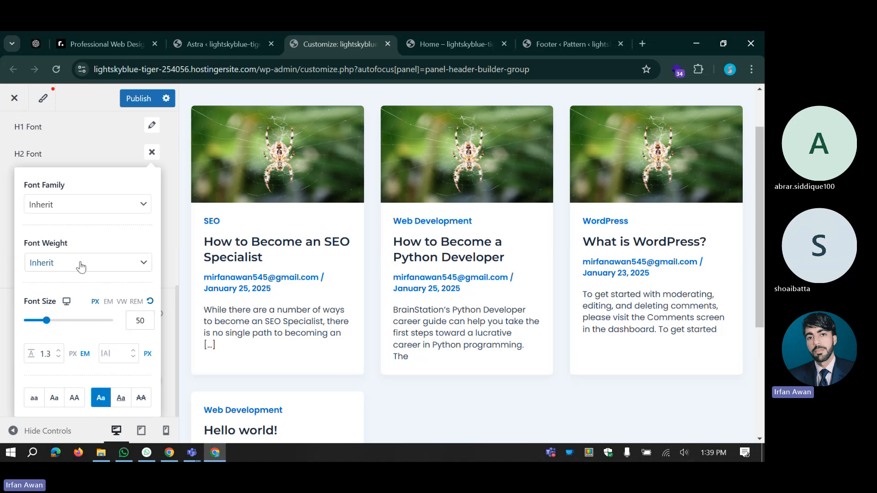
left_click(151, 154)
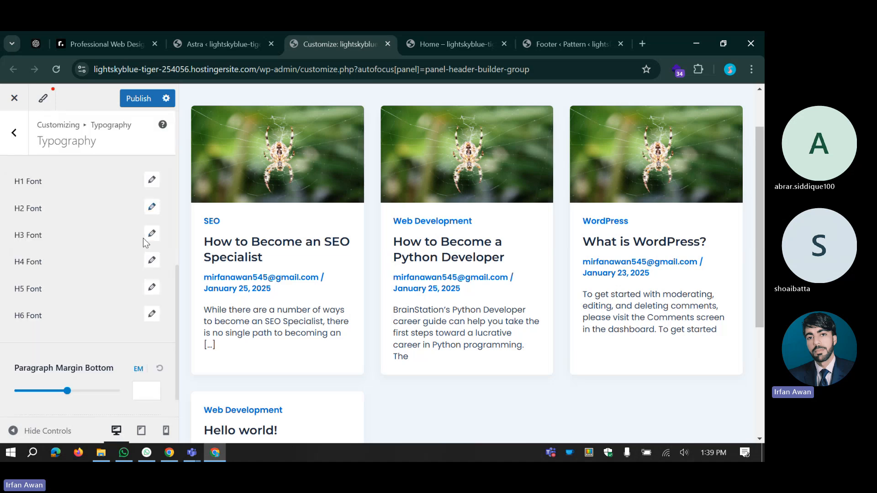
Step: Set the H3 font size to 40 px and close its settings
left_click(151, 235)
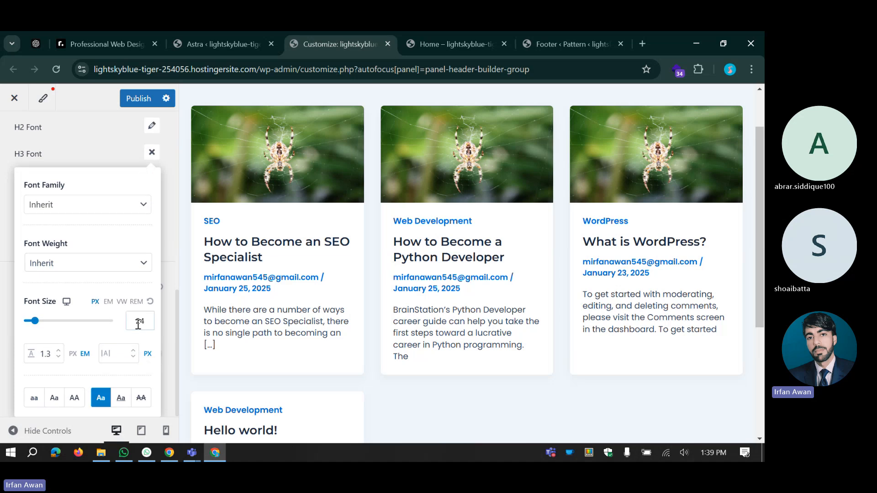
double_click(140, 322)
type("40")
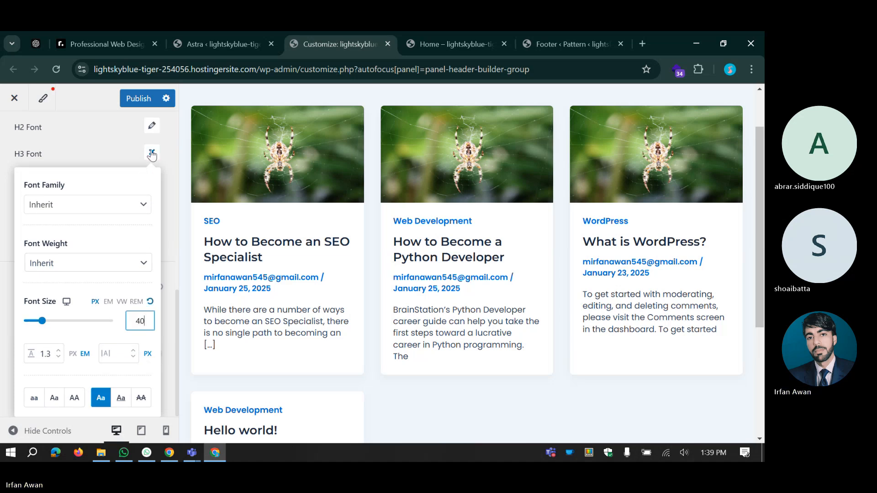
left_click(151, 153)
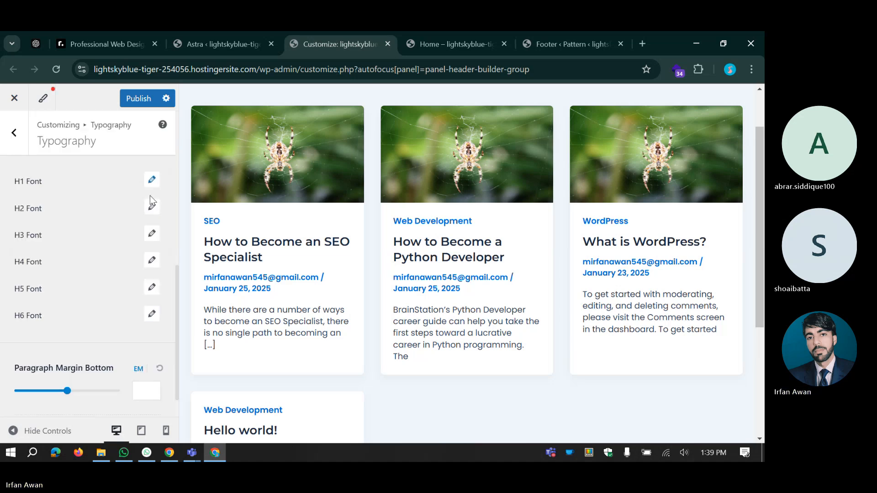
Step: Set the H4 font size to 30 px and close its settings
left_click(150, 260)
scroll(113, 351, "down", 3)
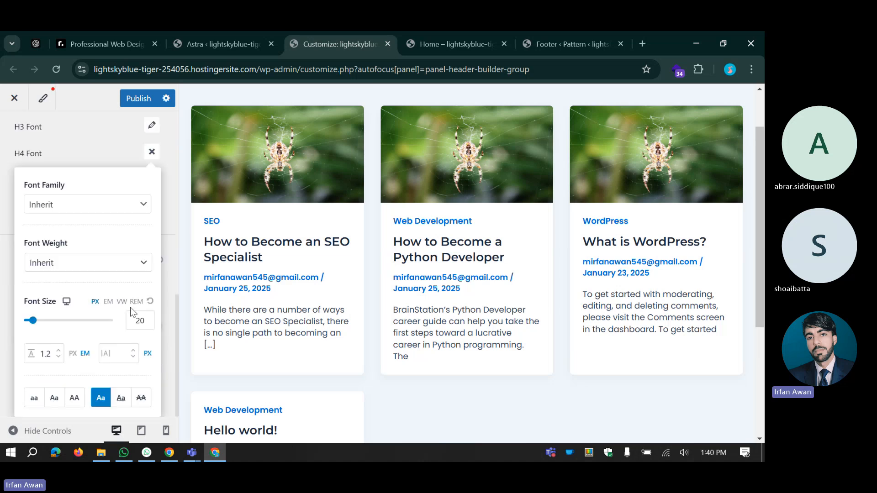
double_click(137, 320)
type("30")
left_click(158, 153)
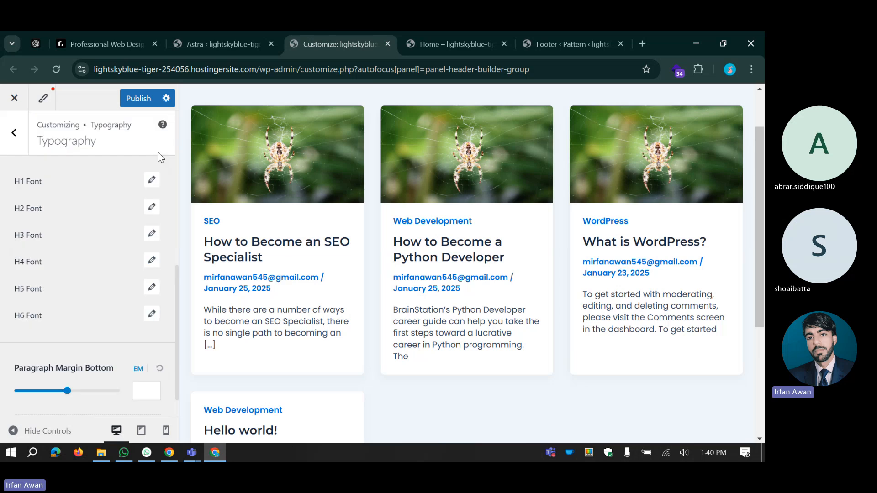
Step: Set the H5 font size to 25 px and close its settings
scroll(118, 223, "down", 1)
left_click(149, 252)
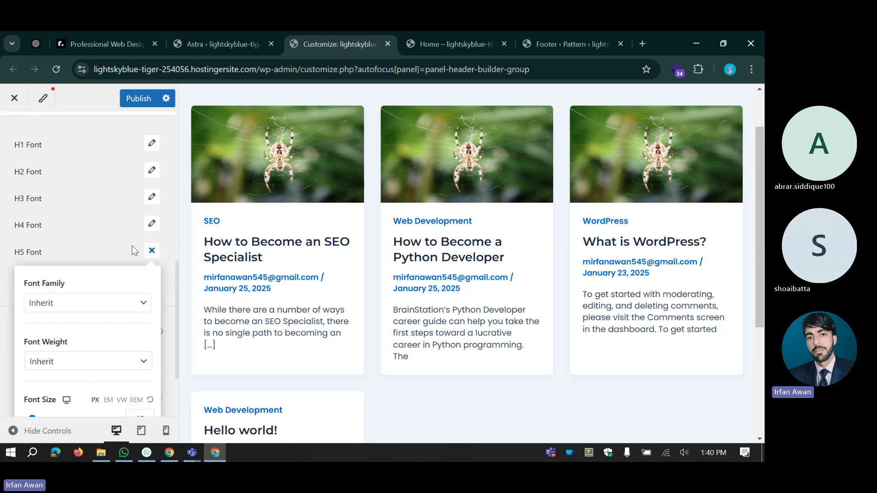
scroll(137, 292, "down", 3)
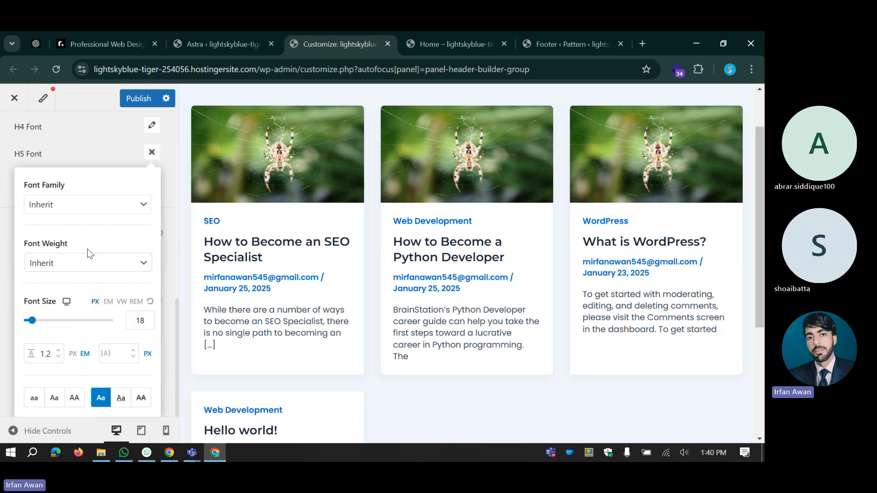
double_click(138, 323)
type("25")
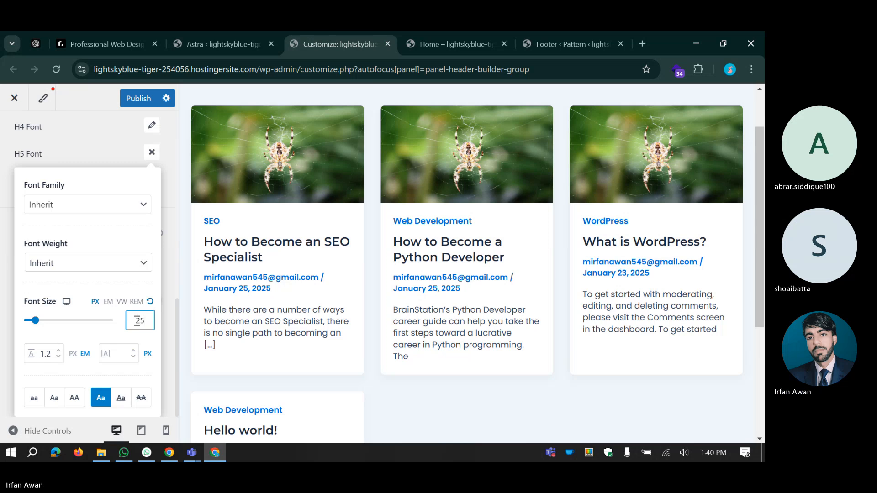
left_click(152, 152)
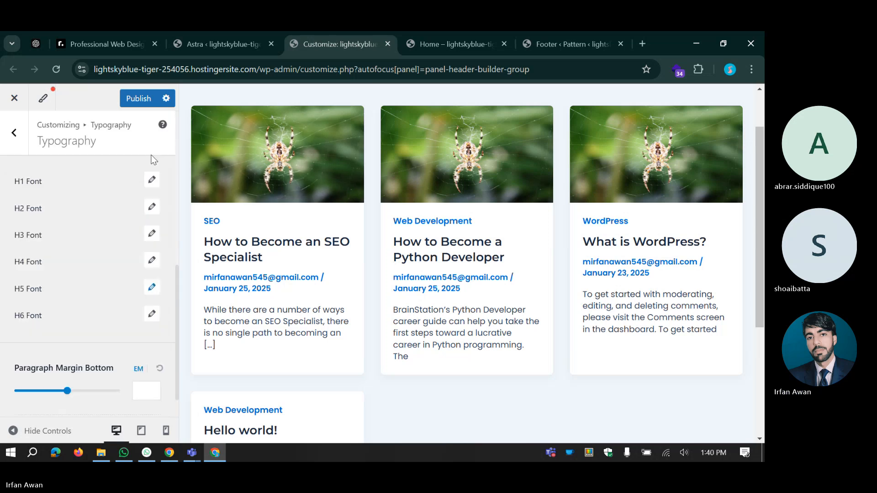
left_click(151, 287)
scroll(114, 297, "down", 3)
scroll(114, 275, "up", 3)
left_click(151, 249)
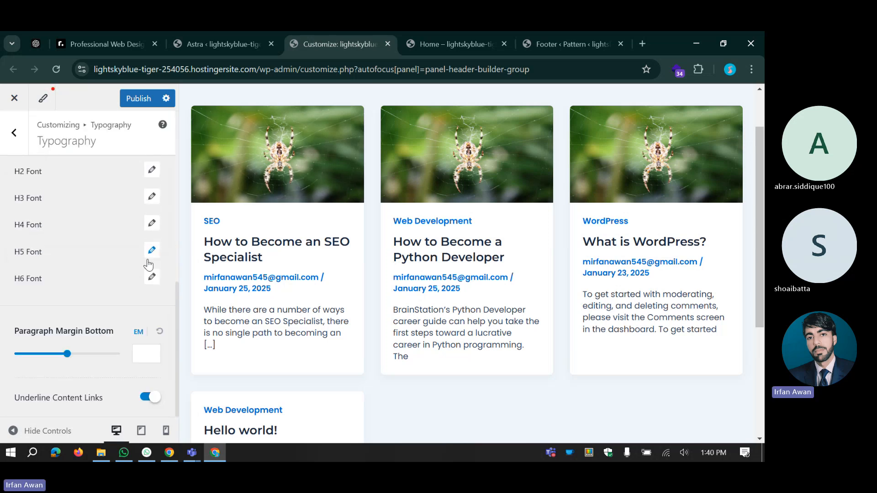
Step: Set the H6 font size to 20 px and close its settings
left_click(72, 277)
scroll(137, 320, "down", 3)
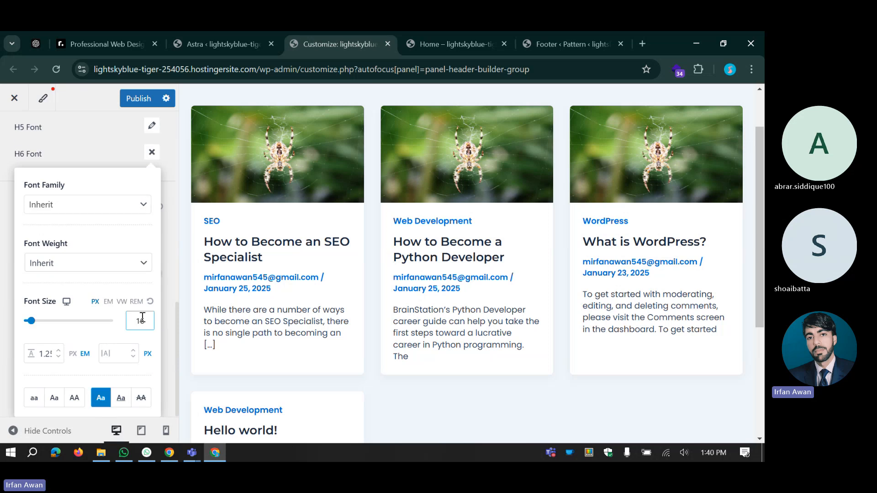
double_click(143, 317)
type("20")
left_click(152, 151)
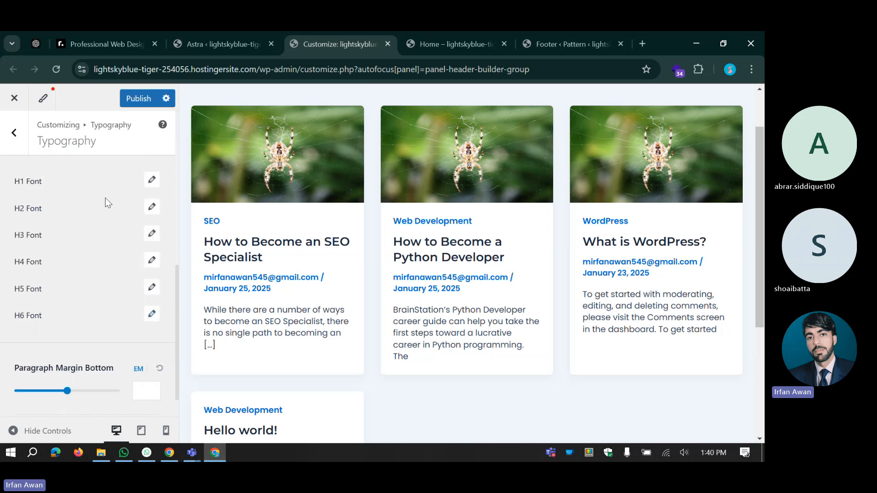
Step: Open the "How to Become a Python Developer" post in the preview and examine the spacing between its opening paragraphs
scroll(33, 224, "down", 1)
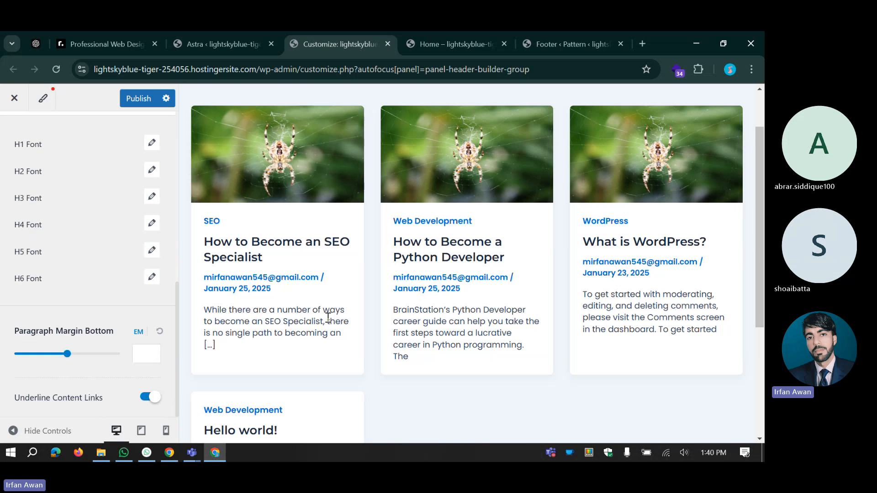
scroll(425, 303, "up", 2)
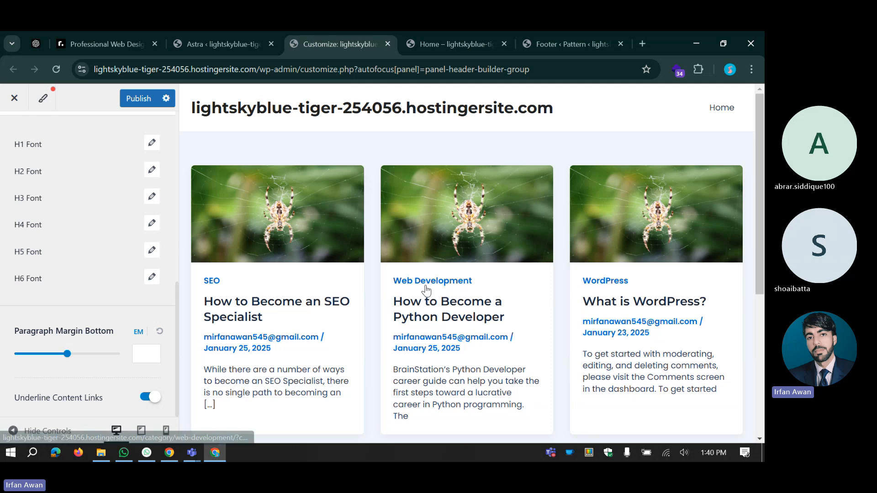
left_click(426, 312)
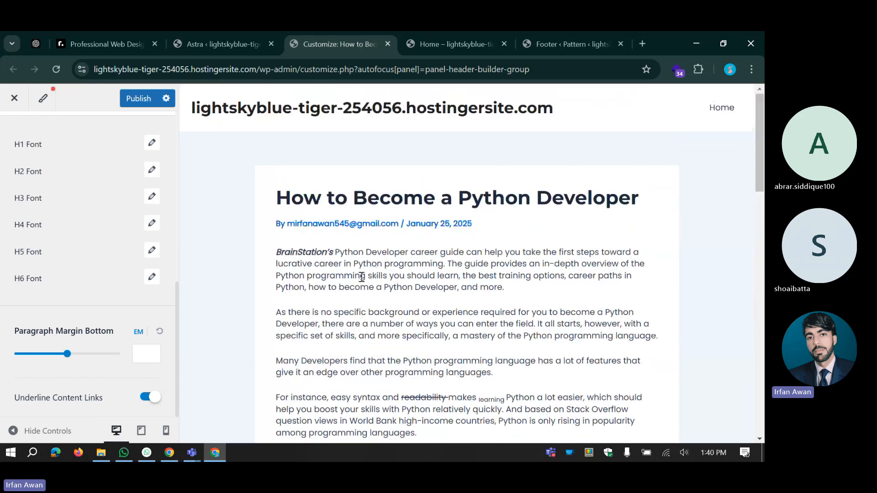
left_click_drag(280, 252, 505, 326)
left_click(408, 297)
mouse_move(313, 299)
left_mouse_down()
mouse_move(282, 298)
mouse_move(301, 297)
left_mouse_up()
left_click(282, 298)
Step: Reduce the paragraph bottom margin to 0.5 em and check the first paragraph's spacing in the preview
left_click_drag(67, 354, 1, 361)
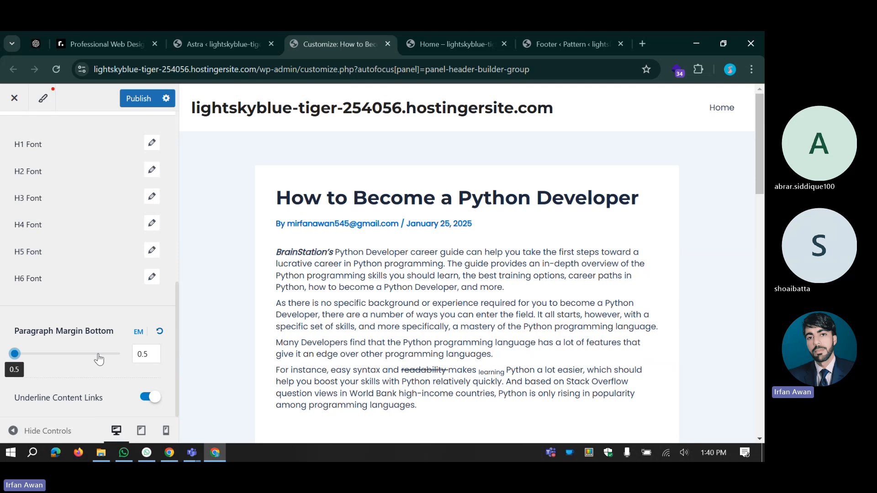
left_click(138, 354)
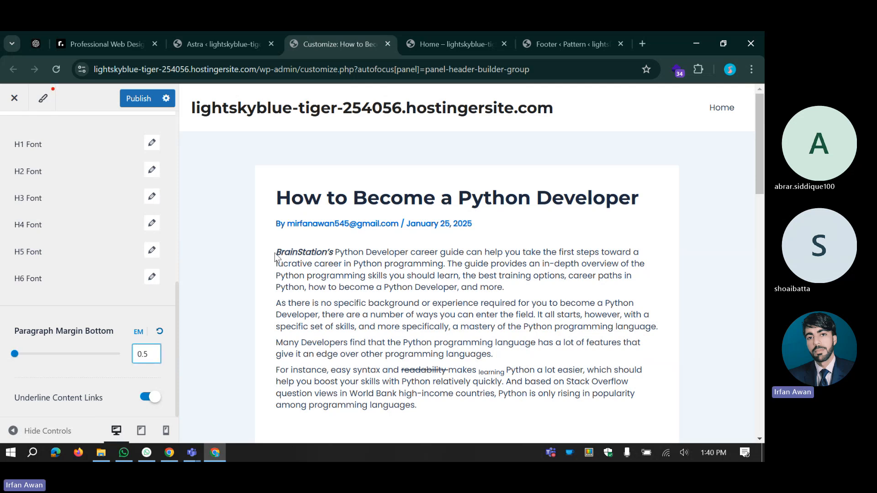
left_click(139, 330)
left_click_drag(276, 251, 505, 287)
Step: Set the paragraph bottom margin to 1 em and clear the text selection in the preview
left_click(146, 357)
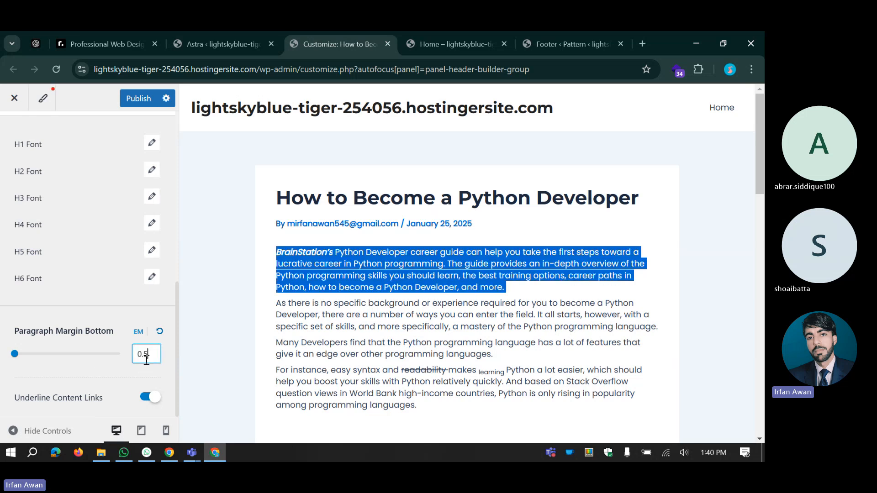
key("BackSpace")
key("BackSpace")
key("BackSpace")
type("1")
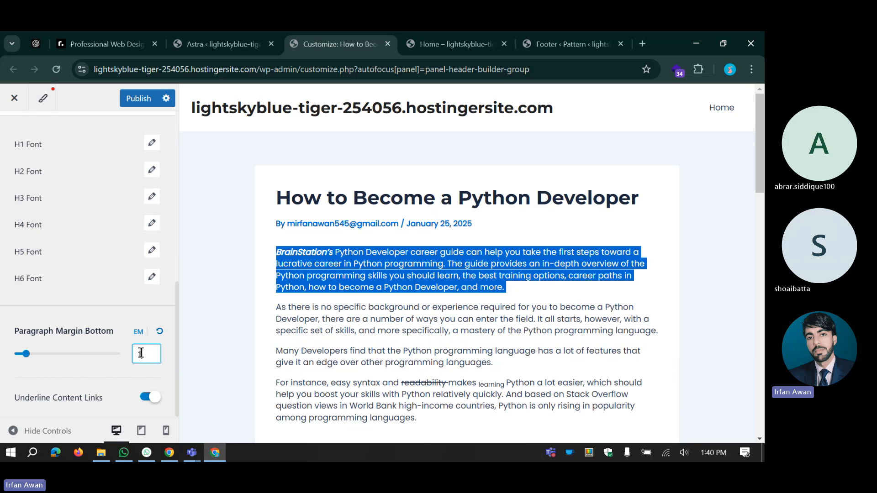
left_click(295, 369)
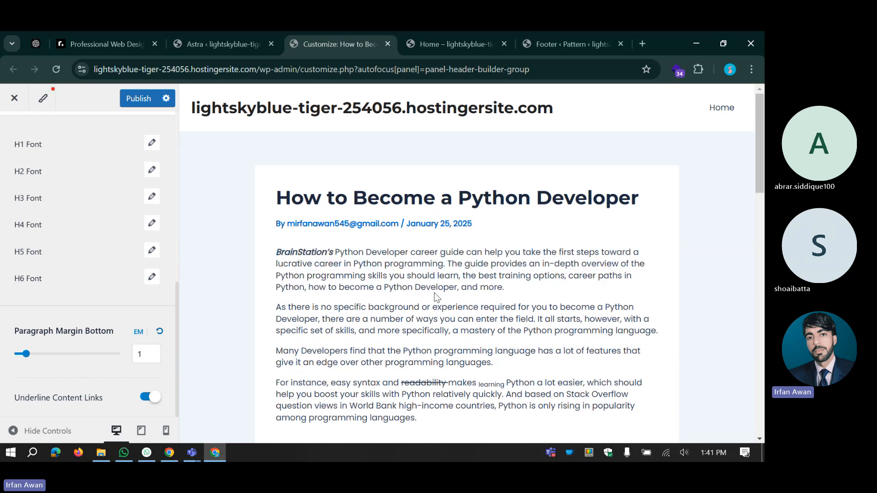
Step: Review the paragraph spacing and the first headings in the post preview, and return to the start of the typography settings
scroll(367, 294, "down", 1)
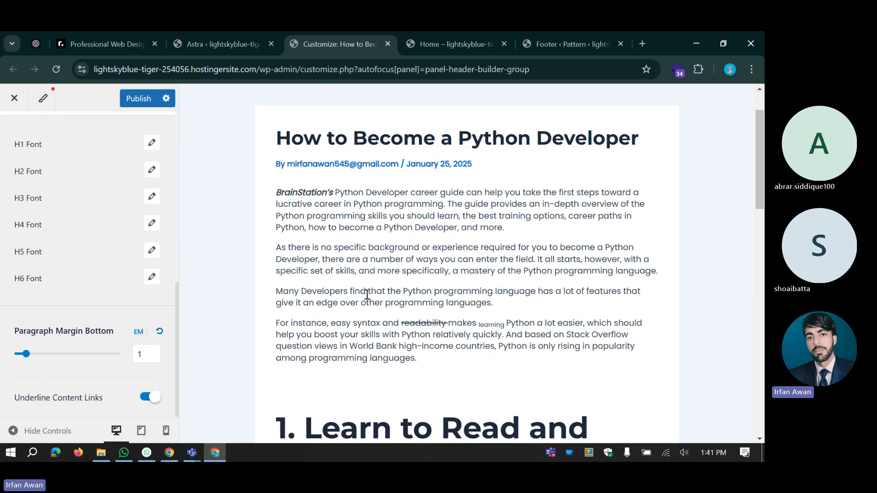
scroll(366, 294, "down", 1)
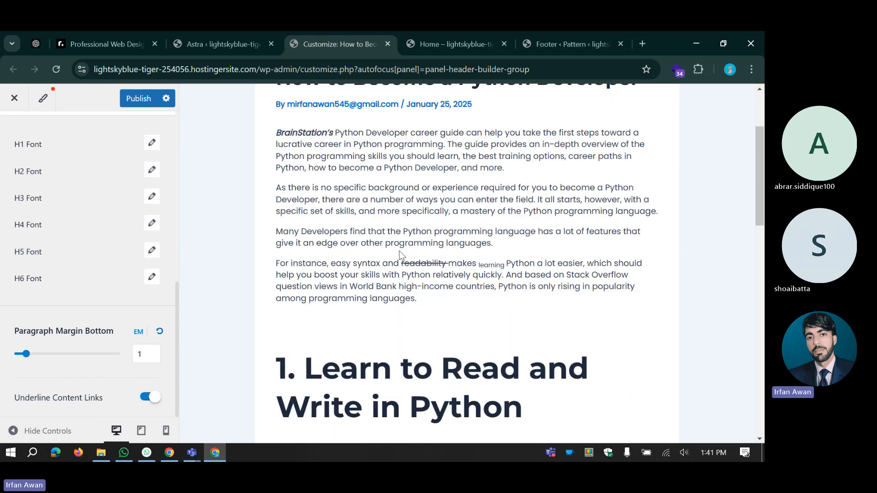
scroll(399, 250, "up", 1)
scroll(427, 254, "down", 1)
scroll(426, 254, "down", 1)
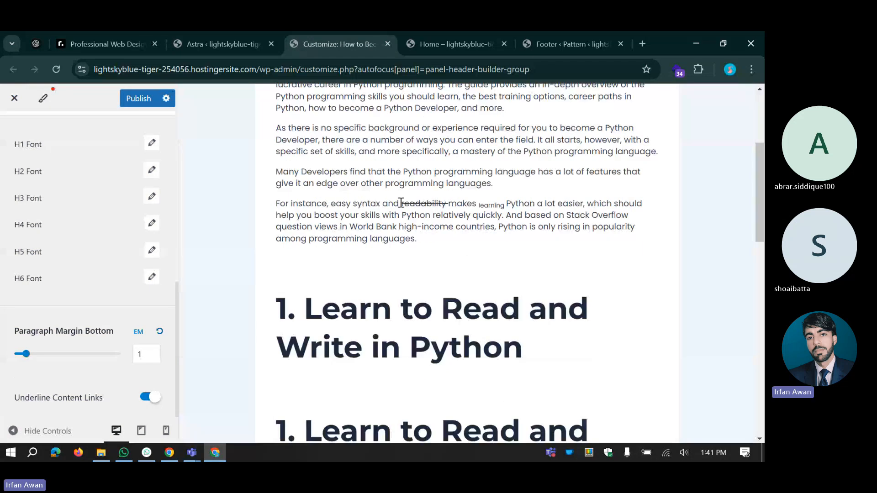
scroll(401, 203, "up", 2)
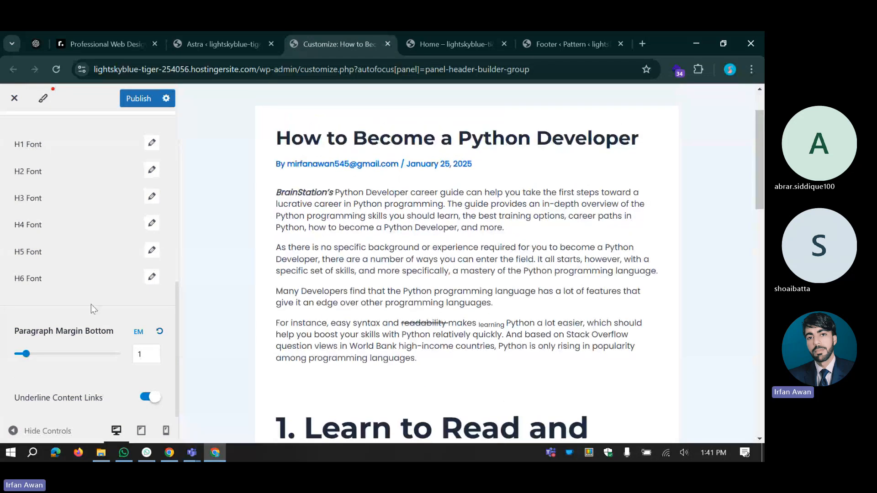
scroll(91, 304, "up", 5)
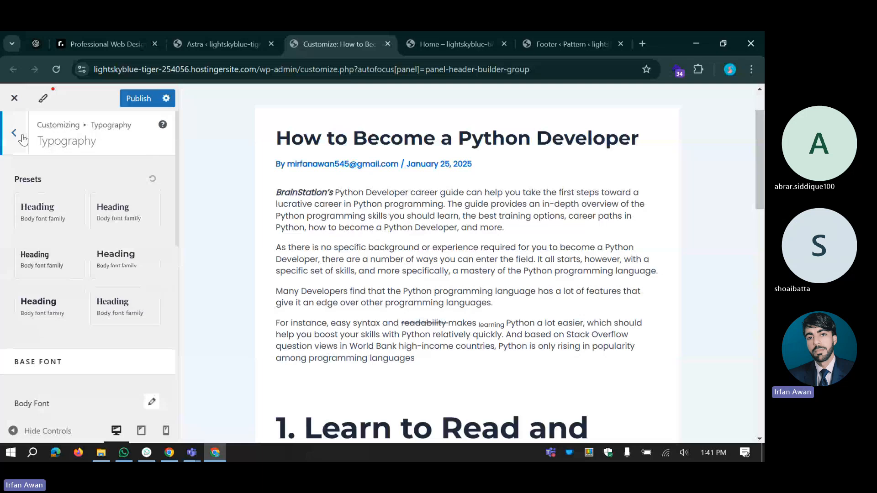
Step: Leave the Customizer's typography settings and open the site's Home page for editing
scroll(87, 303, "down", 1)
scroll(85, 300, "up", 1)
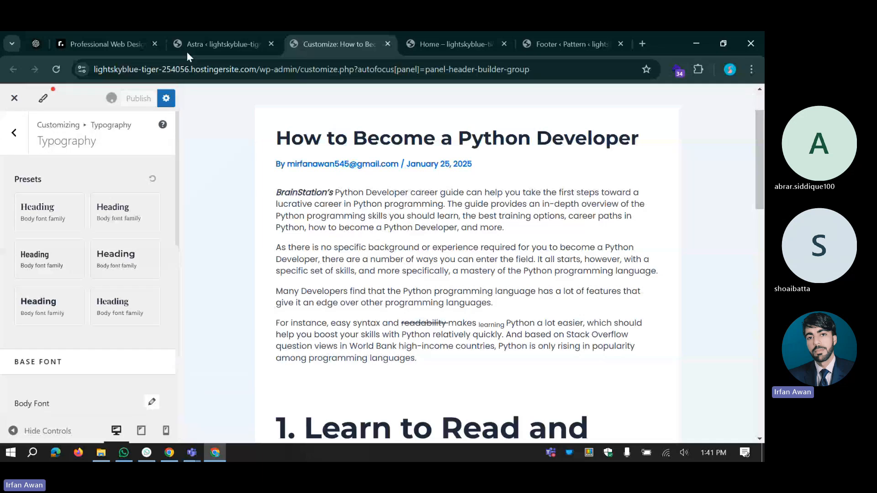
left_click(460, 34)
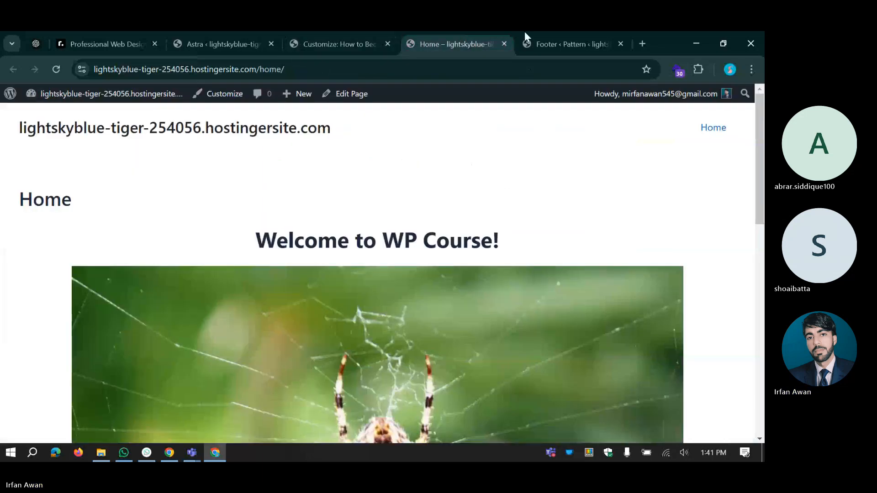
left_click(524, 32)
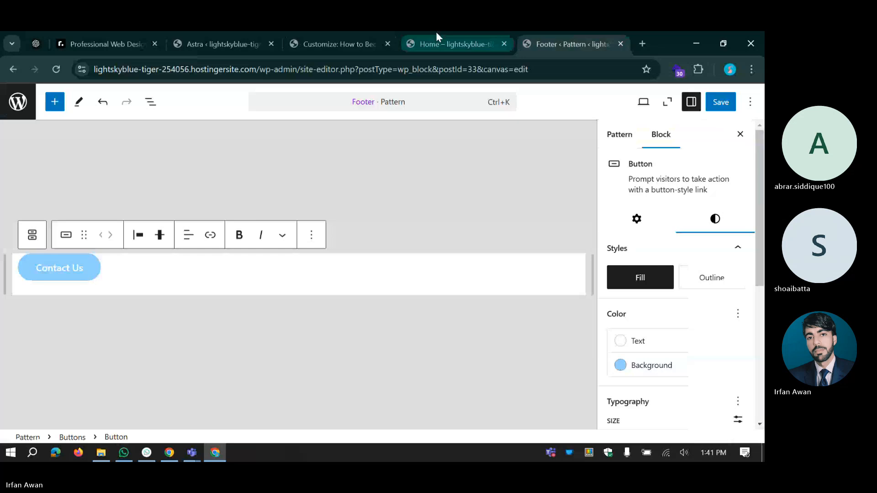
left_click(436, 33)
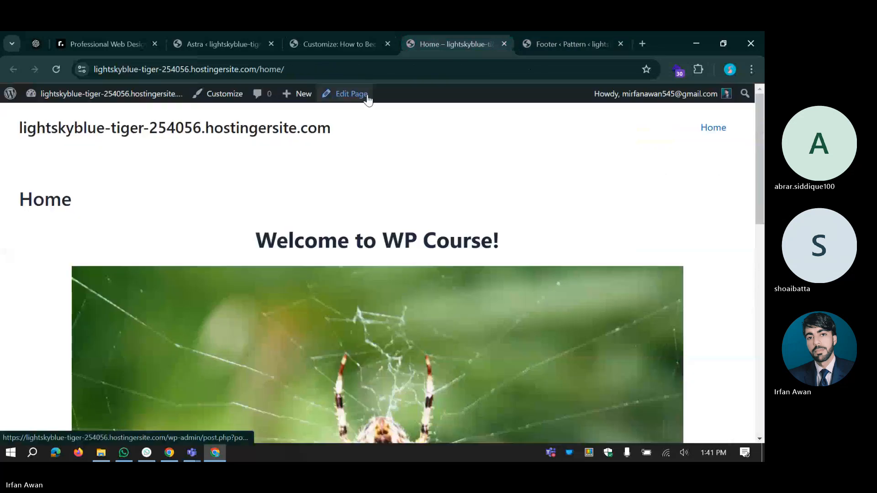
left_click(368, 96)
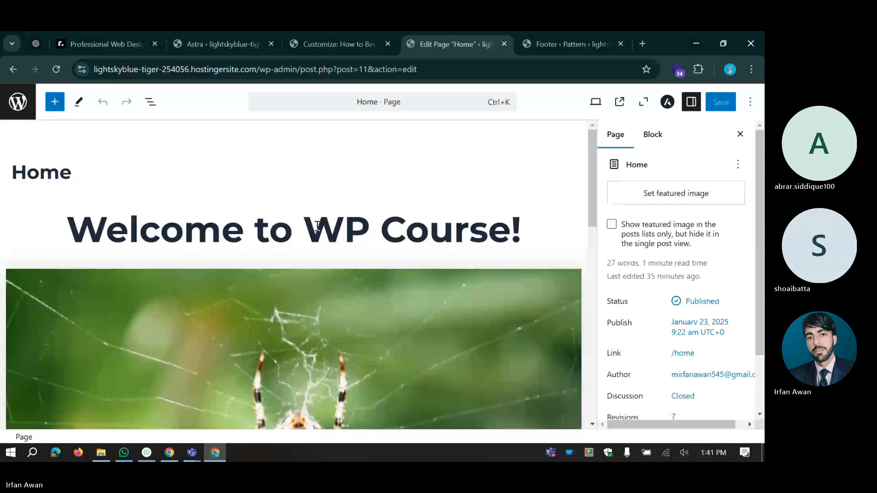
Step: Delete the Footer pattern blocks with the Contact Us buttons at the end of the Home page
scroll(172, 210, "down", 15)
left_click(107, 296)
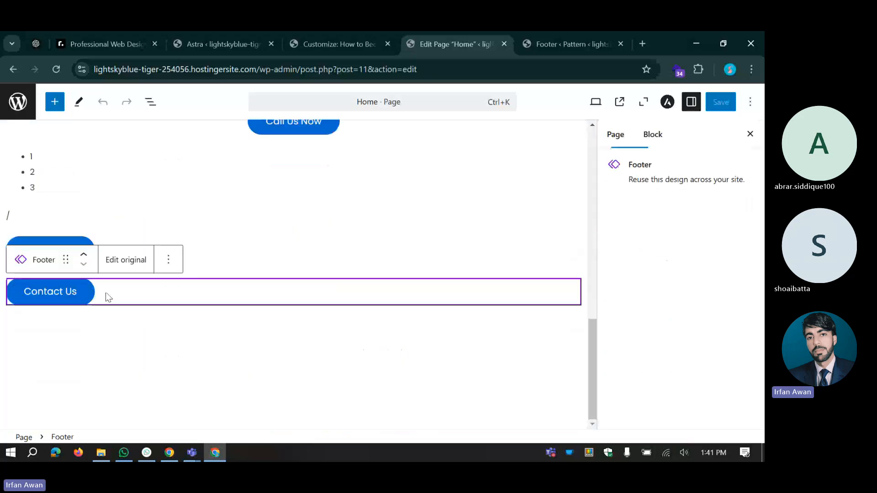
key("Delete")
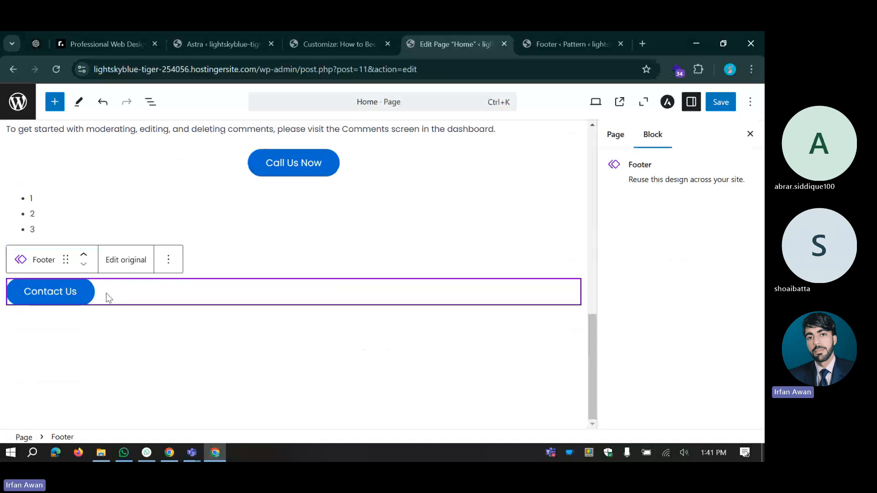
key("Delete")
Step: Insert a level 1 Heading block below the bulleted list with the text "Heading"
type("/")
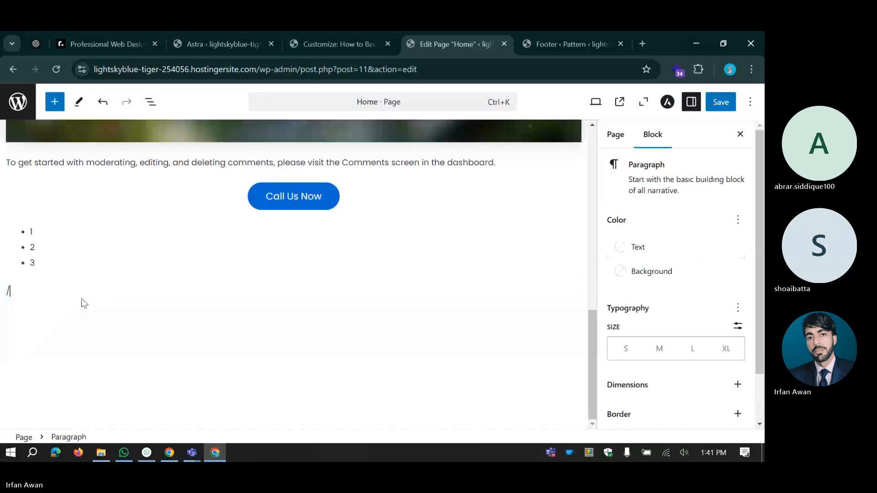
left_click(56, 143)
left_click(107, 266)
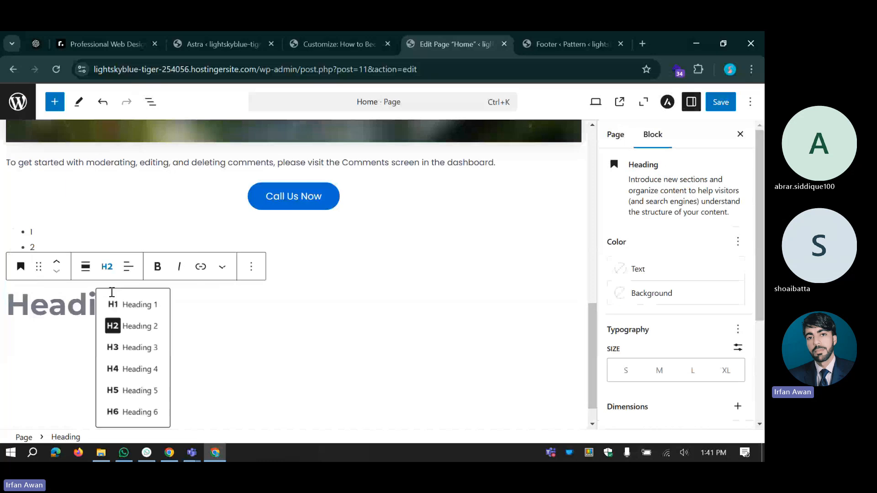
left_click(113, 303)
left_click(107, 324)
type("Heading")
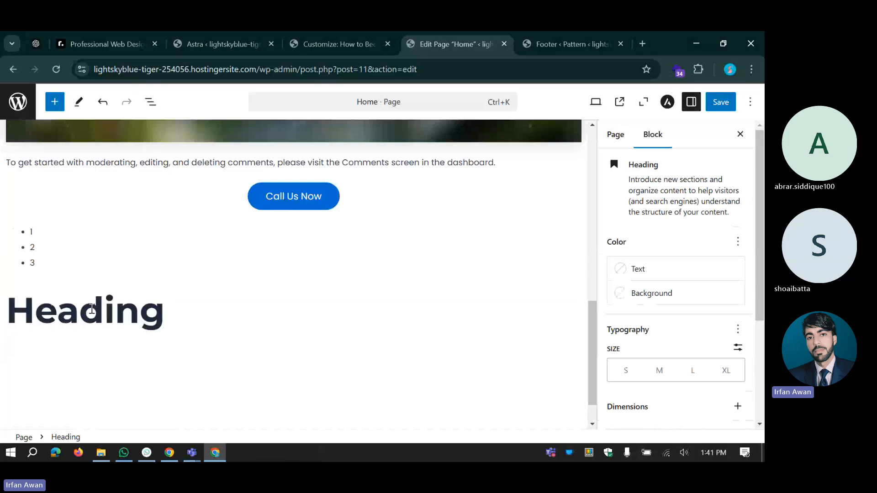
Step: Change the level of the new heading below the list to Heading 2
left_click(107, 267)
left_click(114, 326)
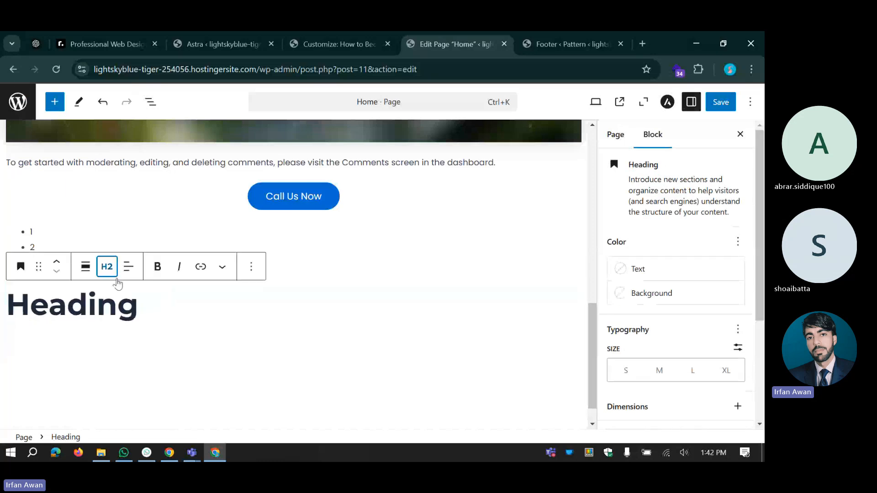
left_click(110, 270)
left_click(68, 302)
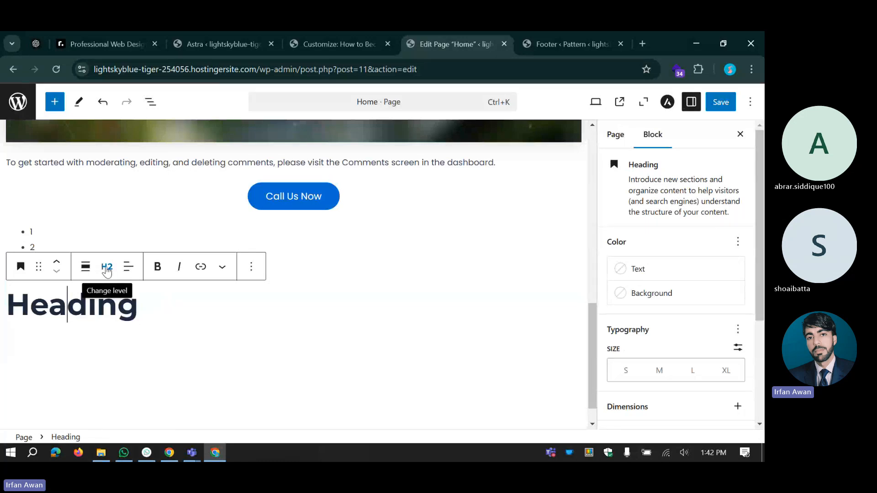
left_click(58, 303)
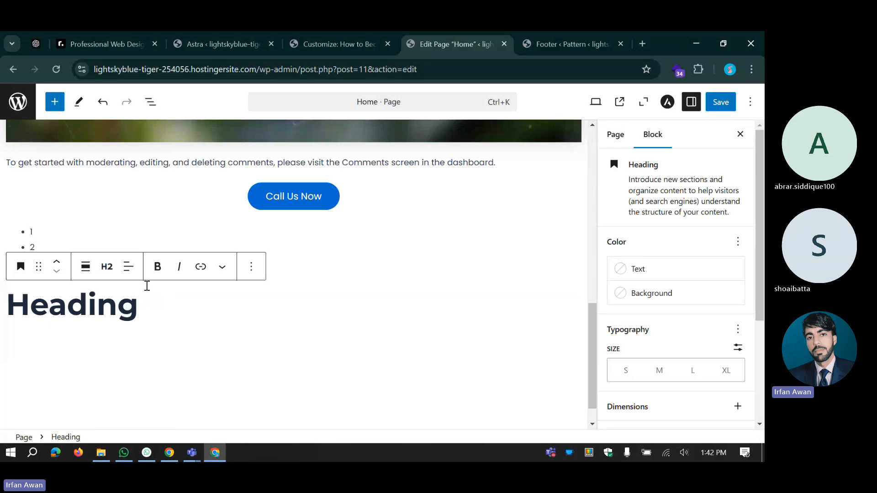
Step: Set the level of the heading below the list back to Heading 1
left_click(108, 266)
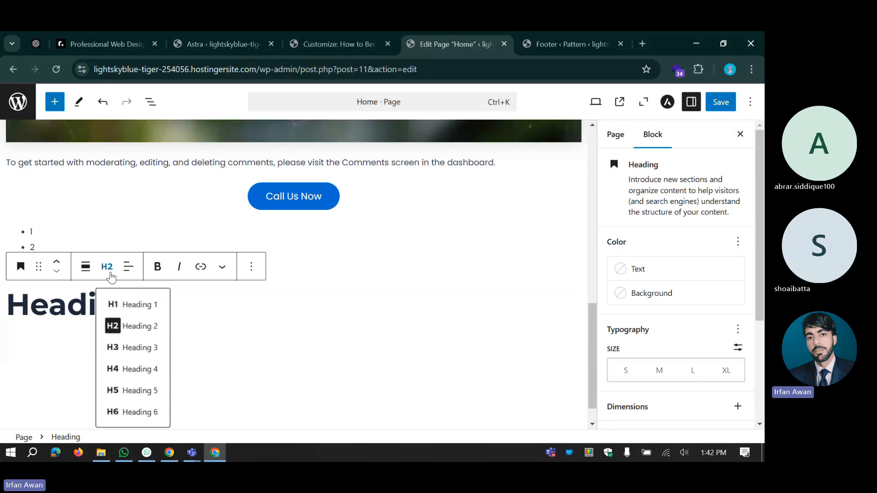
left_click(132, 304)
double_click(70, 313)
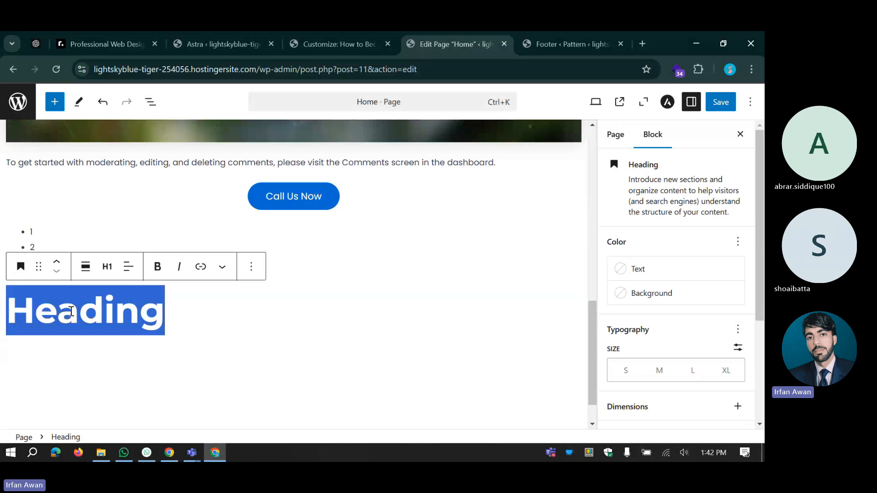
left_click(71, 311)
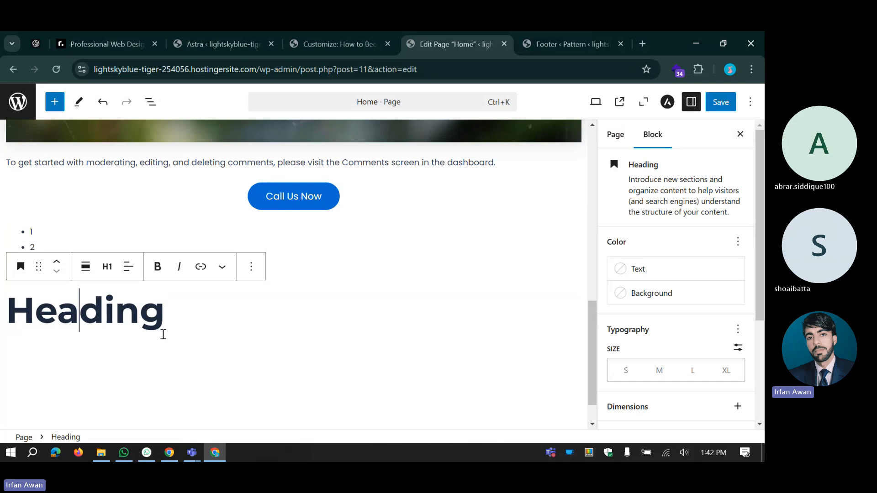
scroll(645, 305, "down", 3)
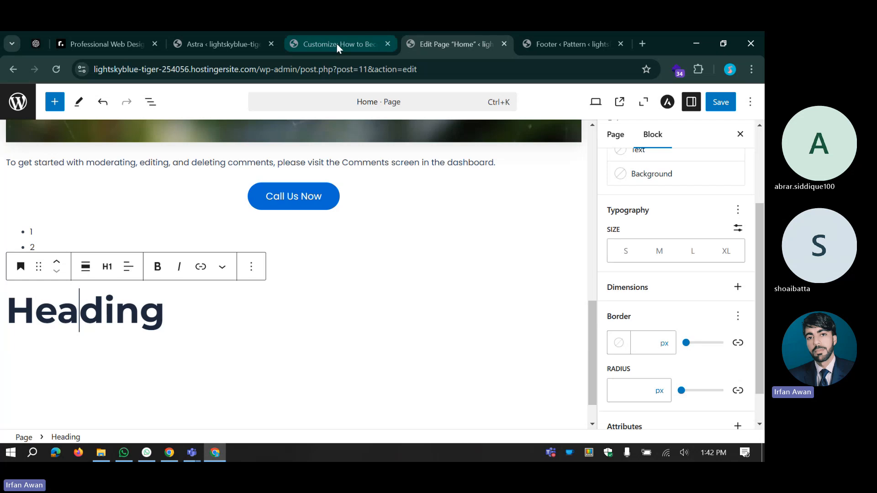
left_click(336, 43)
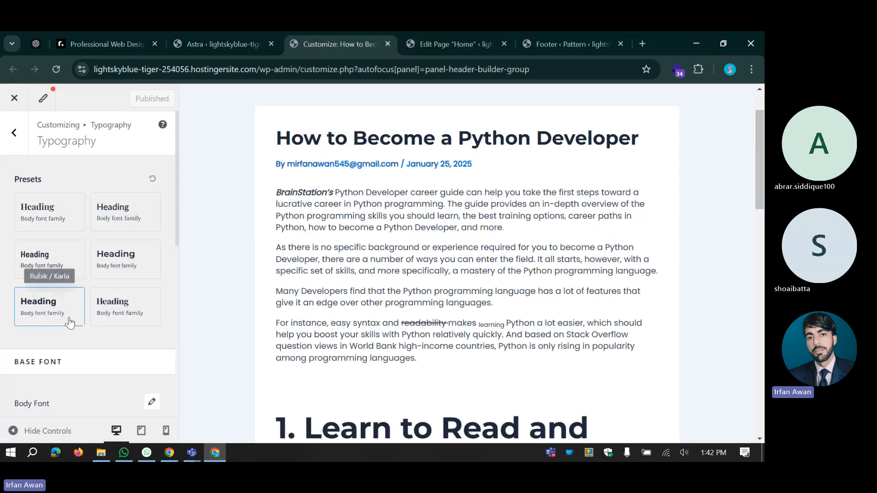
left_click(489, 39)
scroll(656, 241, "down", 1)
scroll(656, 240, "up", 1)
Step: Try the typography size presets S, M, L and XL on the heading below the list
left_click_drag(611, 229, 648, 226)
left_click(625, 271)
left_click(656, 276)
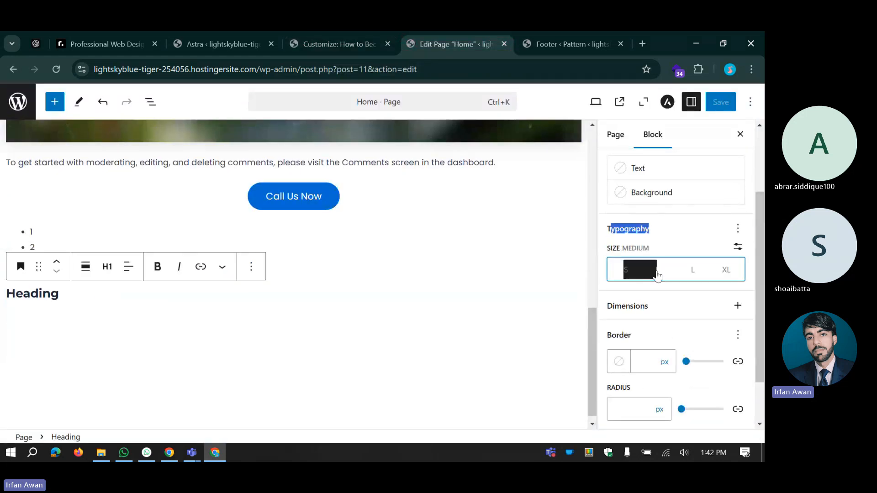
left_click(689, 271)
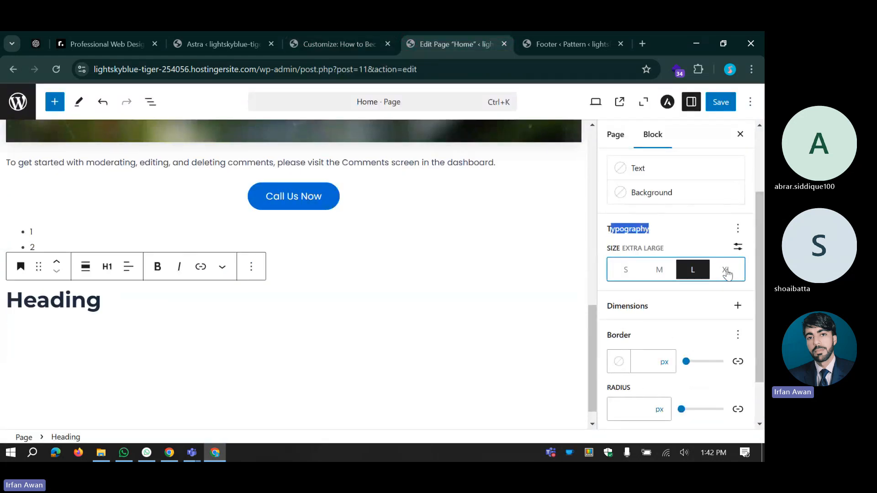
left_click(725, 272)
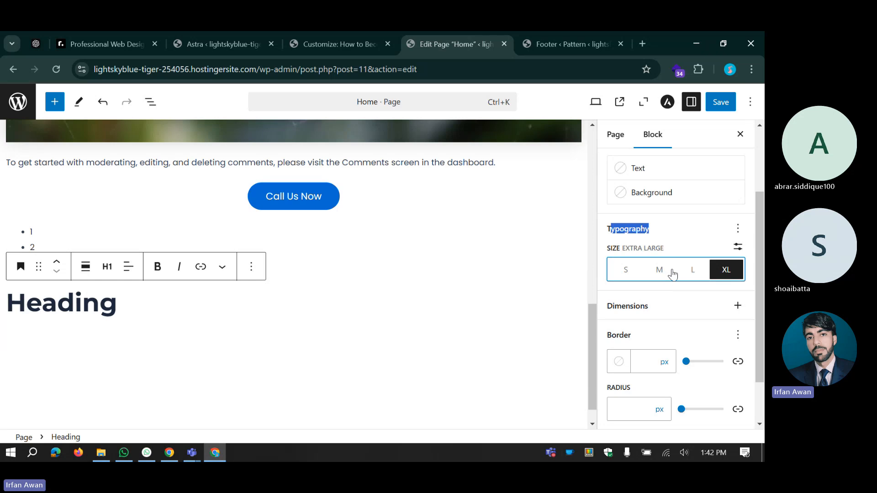
left_click(681, 247)
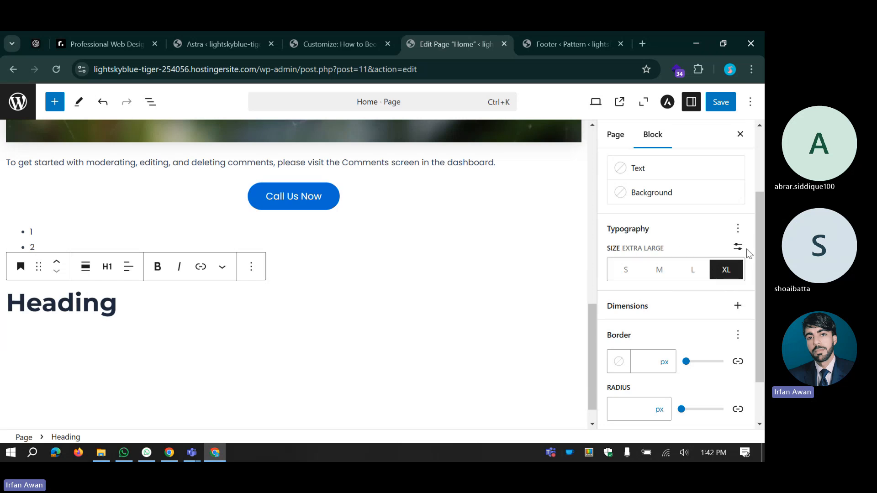
Step: Reset the heading's typography size to the default
left_click(738, 229)
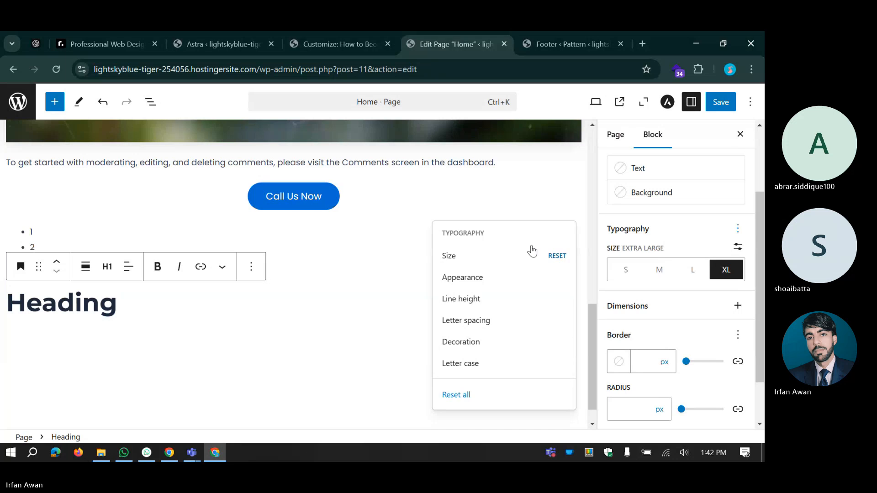
left_click(561, 257)
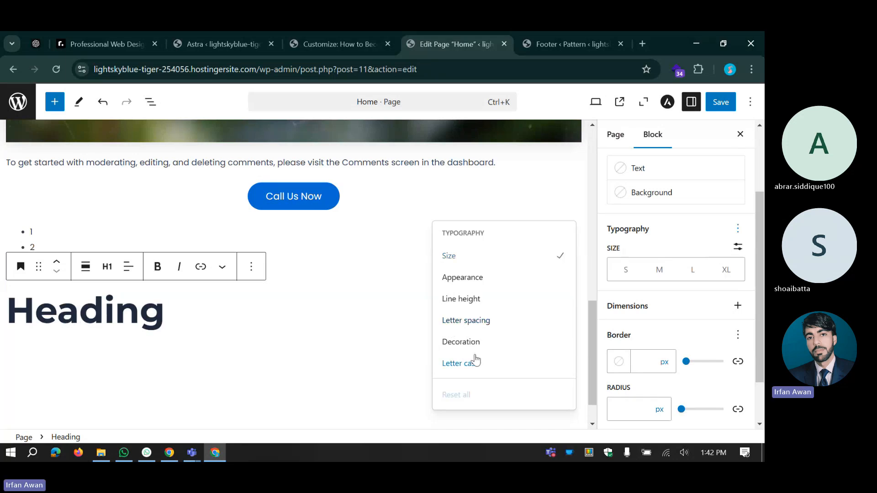
left_click(656, 248)
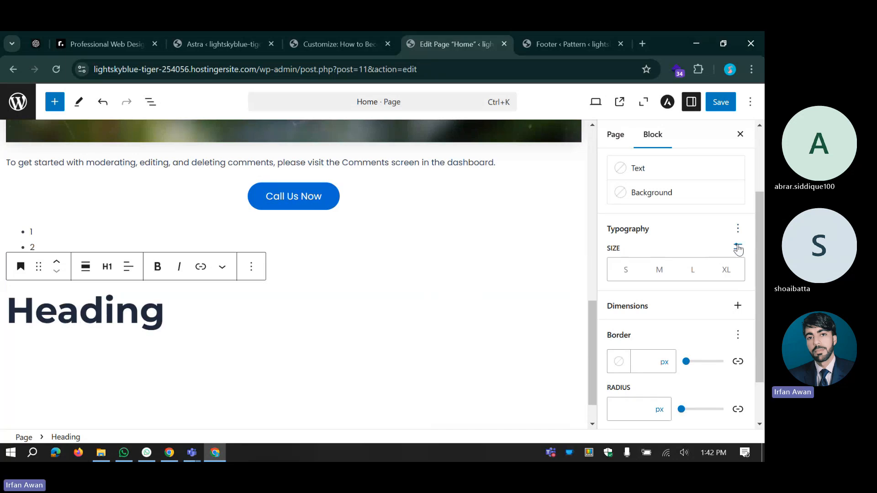
Step: Give the heading a custom typography size of 48 px, and return to the size presets
left_click(738, 249)
left_click(627, 270)
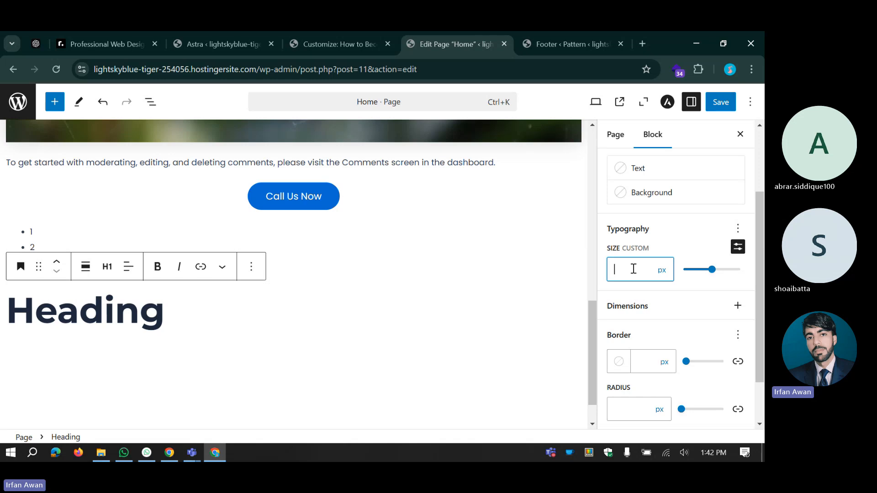
left_click_drag(631, 249, 635, 249)
mouse_move(712, 270)
left_mouse_down()
mouse_move(728, 270)
mouse_move(711, 271)
left_mouse_up()
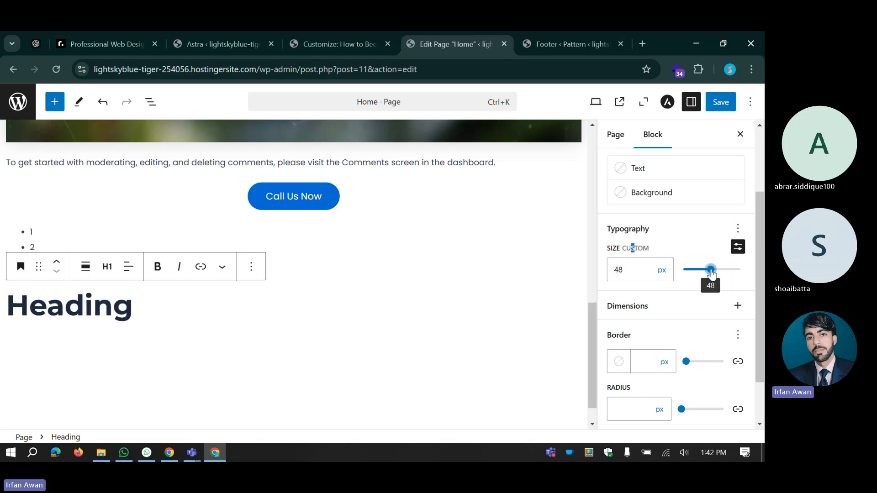
left_click(738, 247)
Step: Show and hide the heading's Appearance and Line height typography options, and reset its custom size
left_click(737, 229)
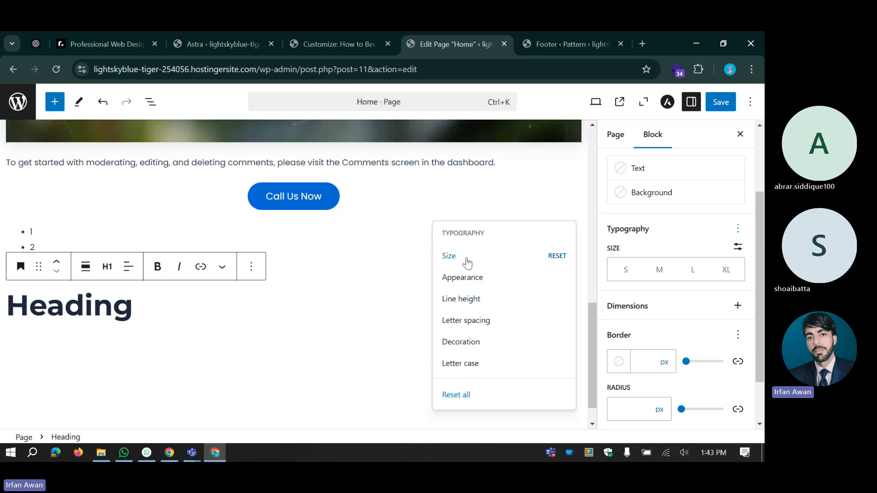
left_click(480, 284)
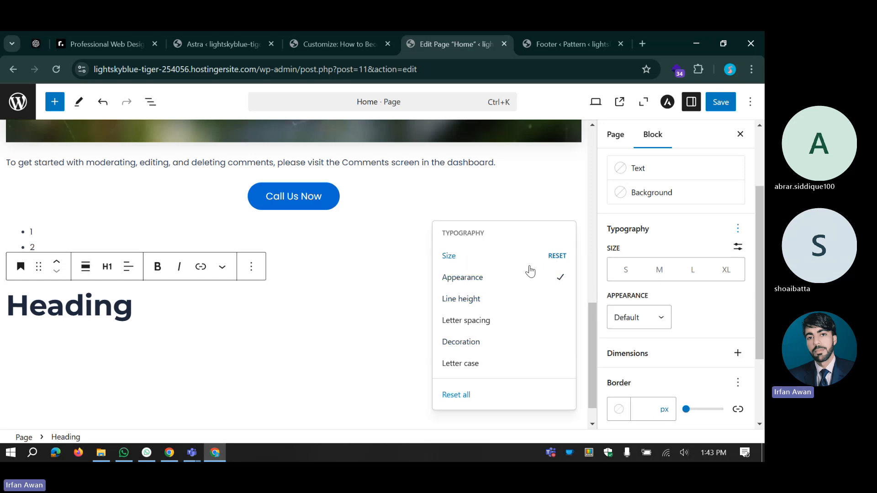
left_click(528, 270)
left_click(471, 305)
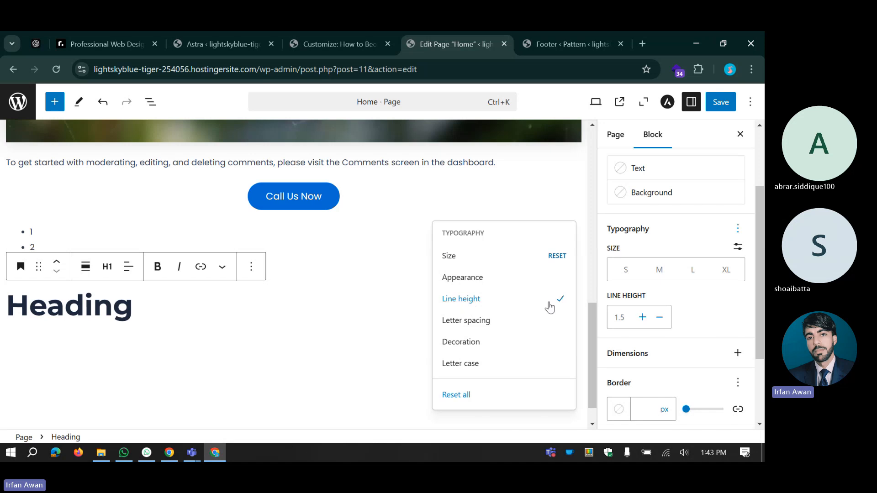
left_click(474, 302)
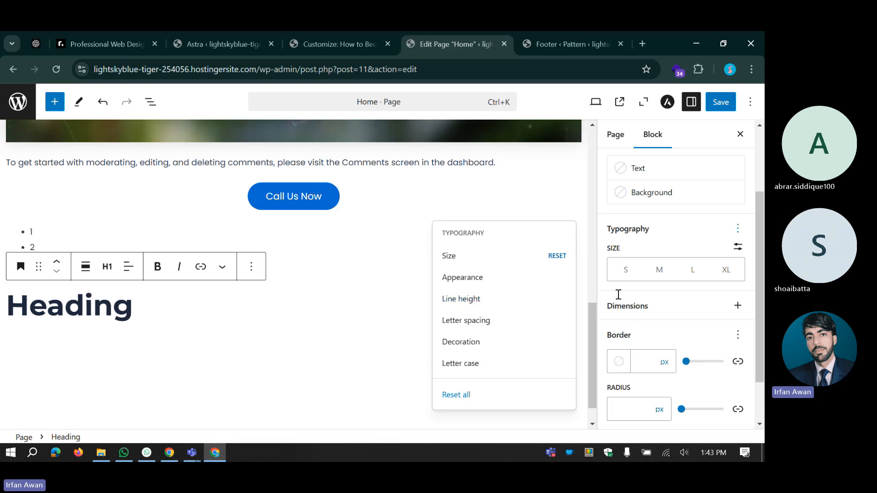
left_click(557, 255)
left_click(629, 228)
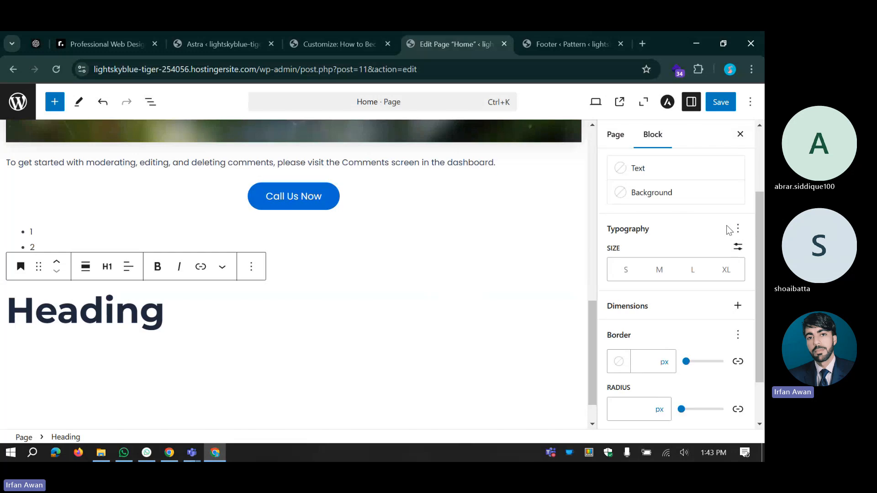
scroll(613, 223, "down", 3)
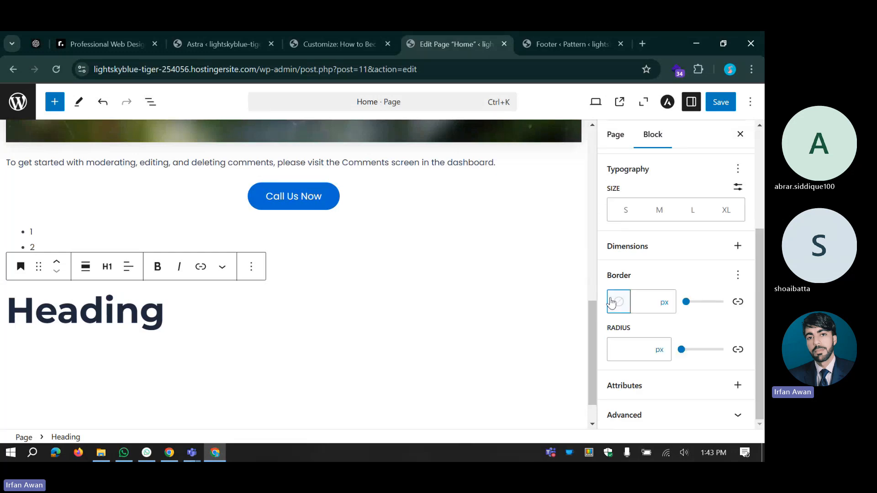
scroll(612, 302, "up", 2)
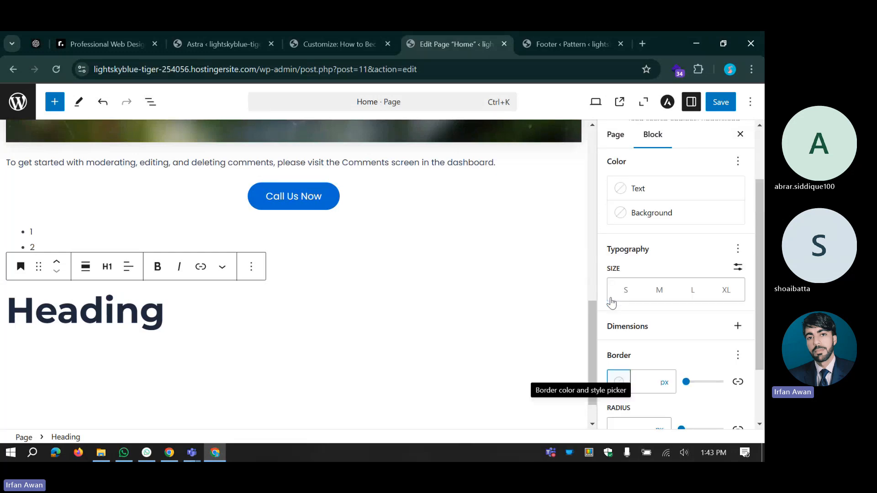
scroll(610, 302, "up", 2)
scroll(617, 306, "down", 4)
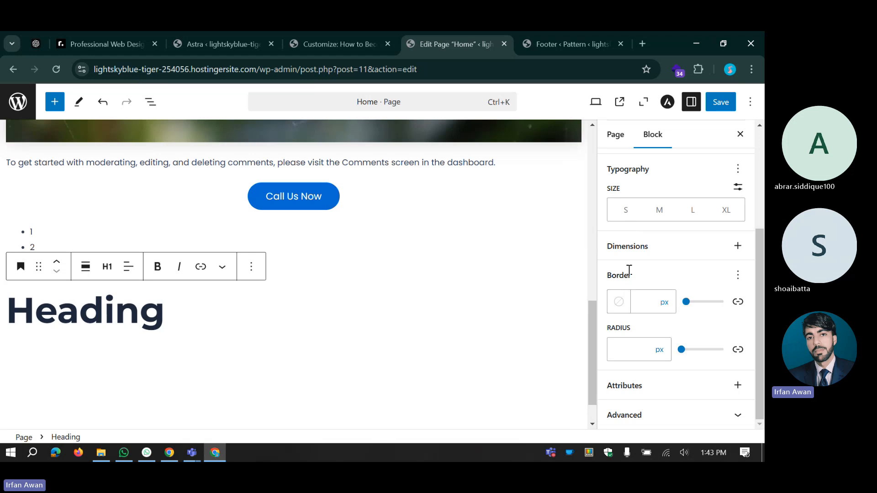
Step: Show the heading's Appearance typography option, try the Regular weight, and reset Appearance
left_click(737, 275)
left_click(739, 277)
left_click(738, 169)
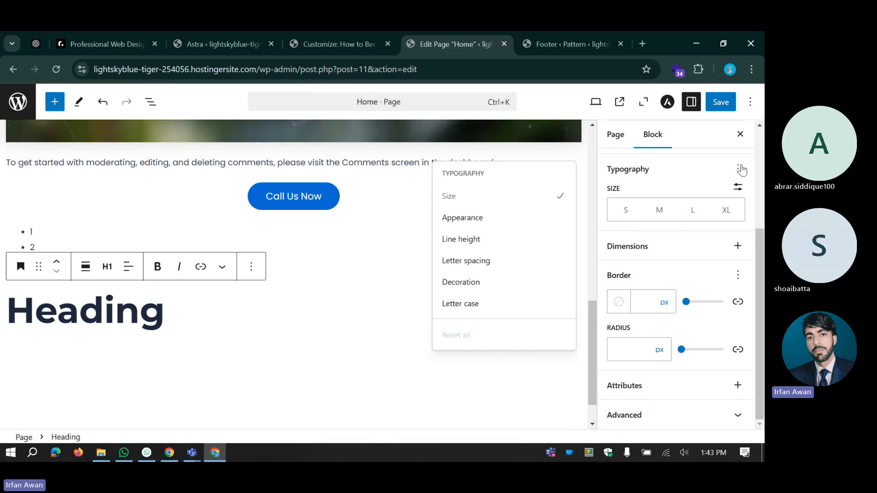
left_click(471, 219)
left_click(633, 270)
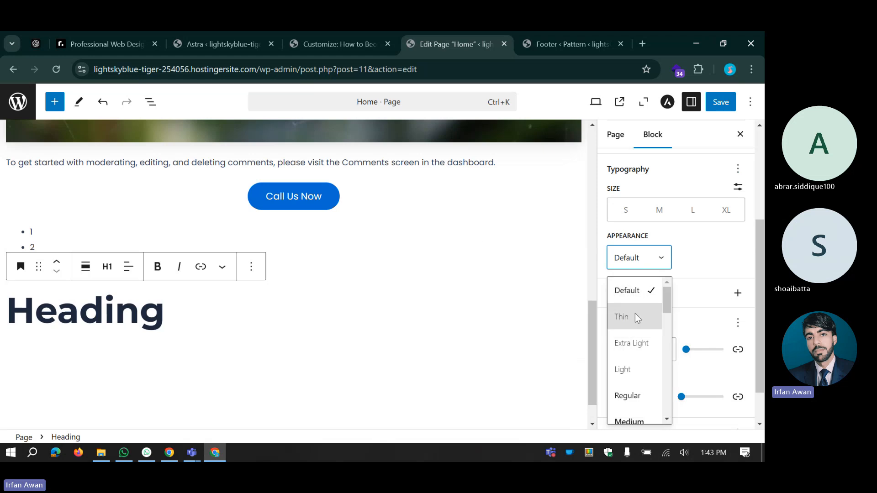
scroll(633, 311, "down", 2)
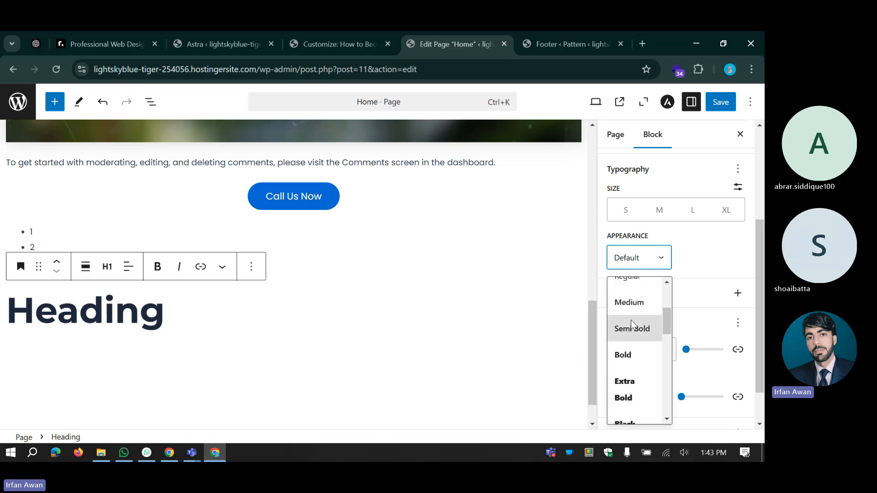
scroll(632, 317, "up", 2)
left_click(630, 337)
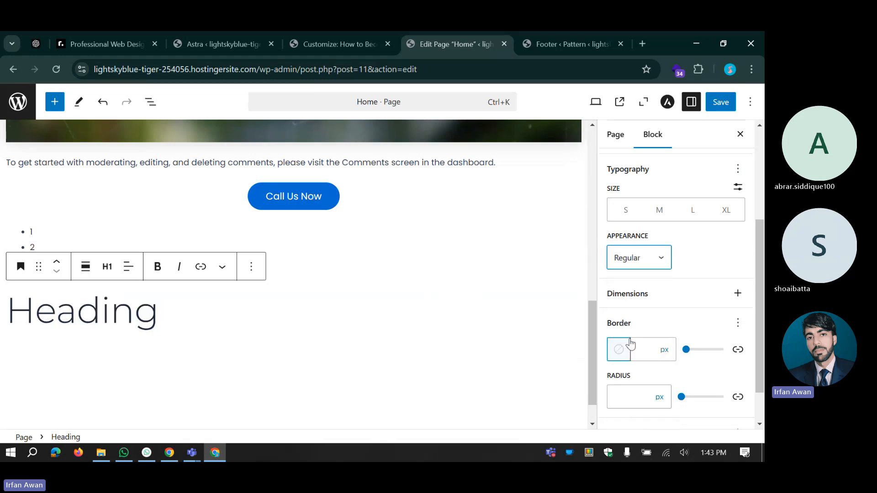
left_click(737, 170)
left_click(546, 220)
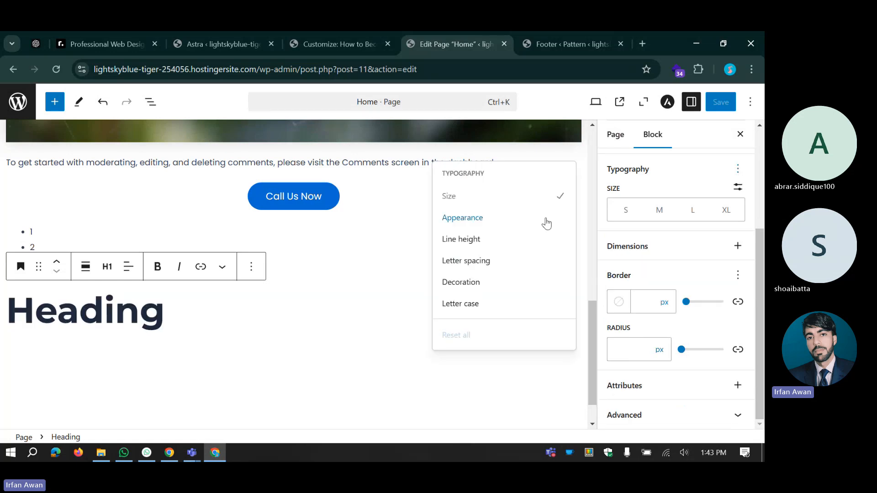
Step: Show the heading's Line height option and raise the line height to 2
left_click(478, 246)
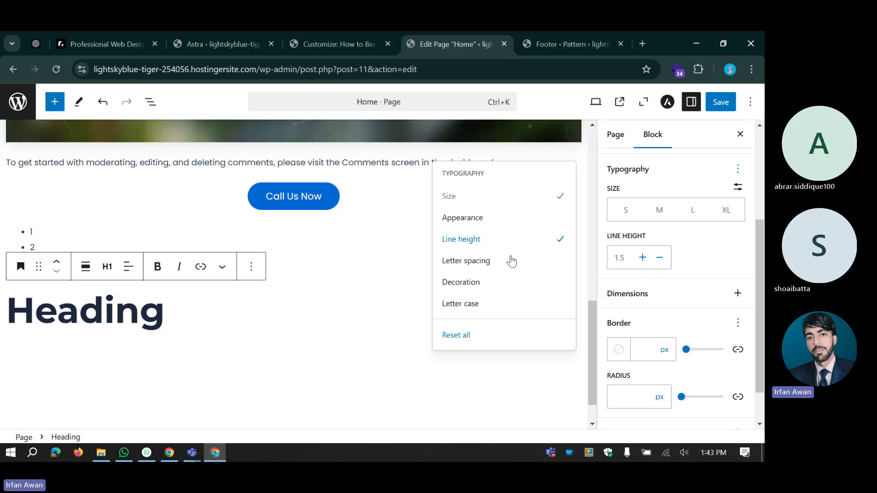
left_click(642, 259)
left_click(644, 259)
left_click(645, 261)
left_click(646, 261)
left_click(645, 261)
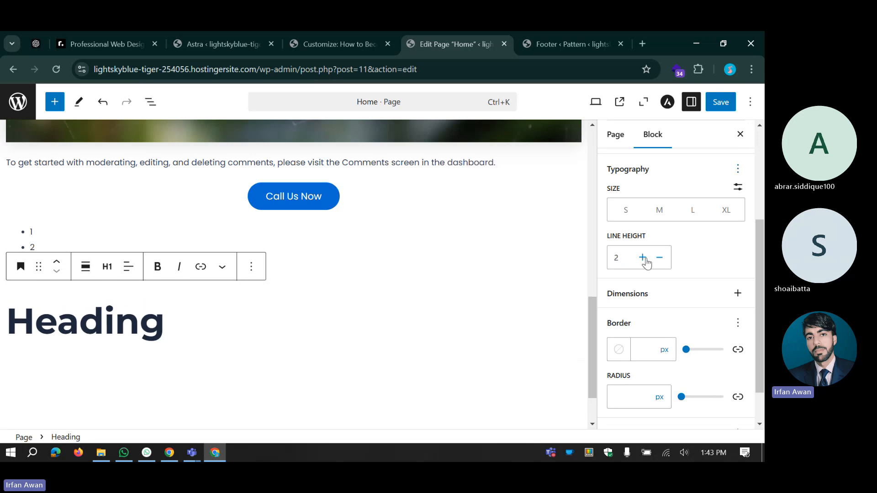
Step: Append the filler text "vjkdfhvkhfhhfhvdfhdkfjghdifg" to the heading so it wraps onto a second line
left_click(158, 322)
type("vjkdfhvk")
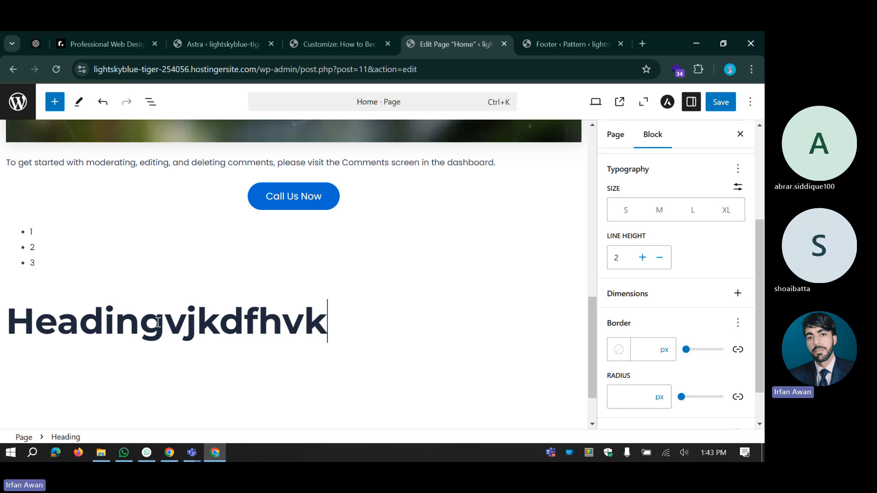
type("hfhhfhvdfhdkfjghdifg")
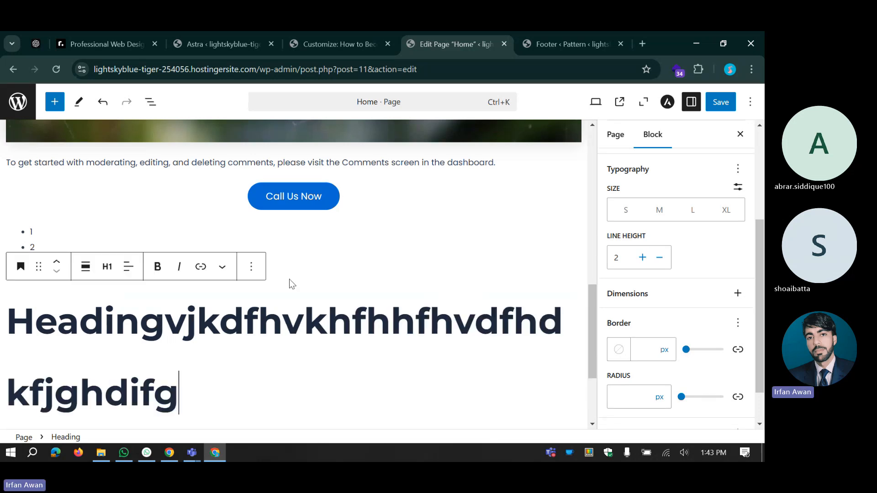
Step: Lower the two-line heading's line height step by step to about 0.1
left_click(659, 258)
left_click(660, 259)
left_click(660, 258)
left_click(660, 258)
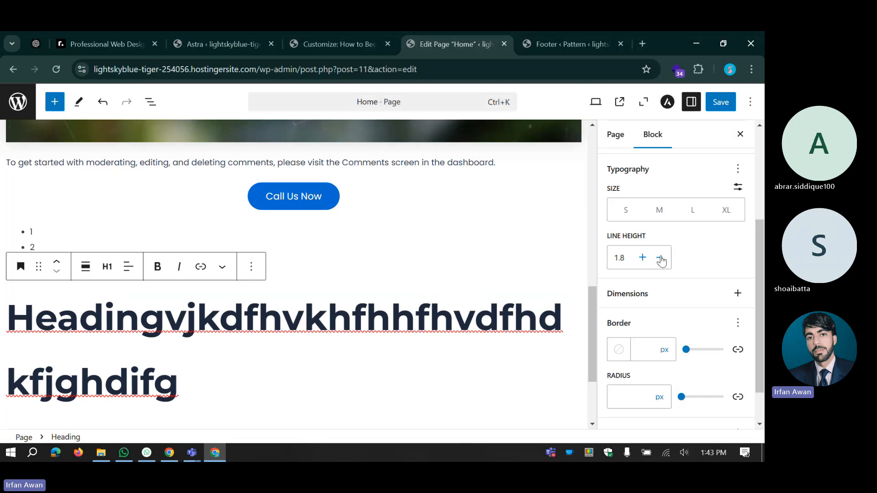
left_click(661, 259)
left_click(661, 259)
double_click(661, 259)
left_click(660, 259)
double_click(661, 259)
left_click(661, 259)
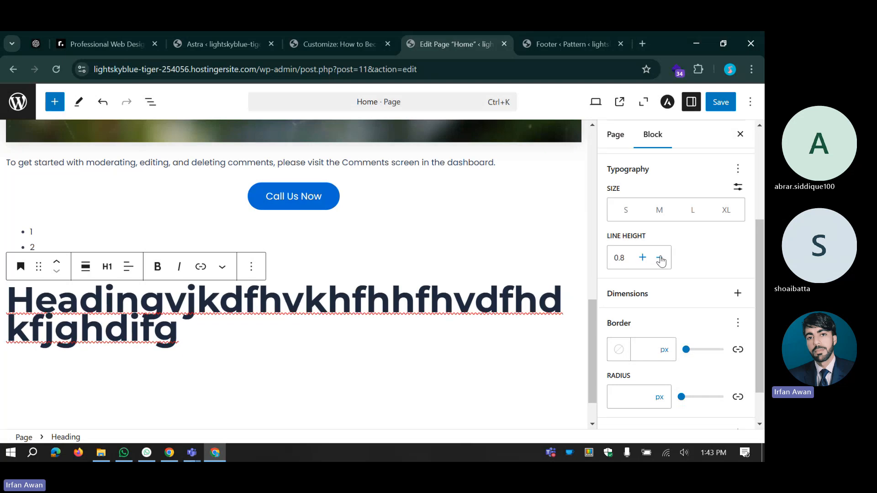
double_click(661, 259)
left_click(660, 259)
double_click(661, 260)
left_click(661, 260)
left_click(661, 259)
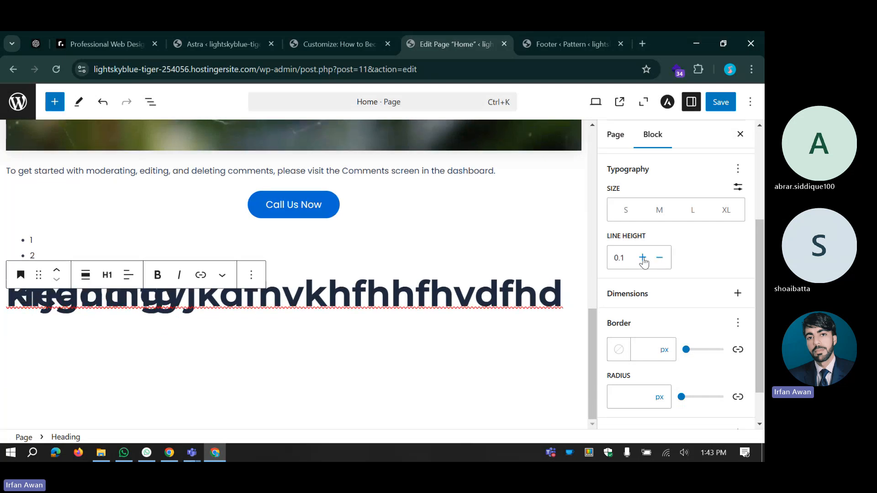
Step: Raise the heading's line height to 1, and reset the Line height option
double_click(644, 260)
left_click(643, 261)
double_click(643, 261)
left_click(643, 260)
double_click(643, 261)
left_click(643, 261)
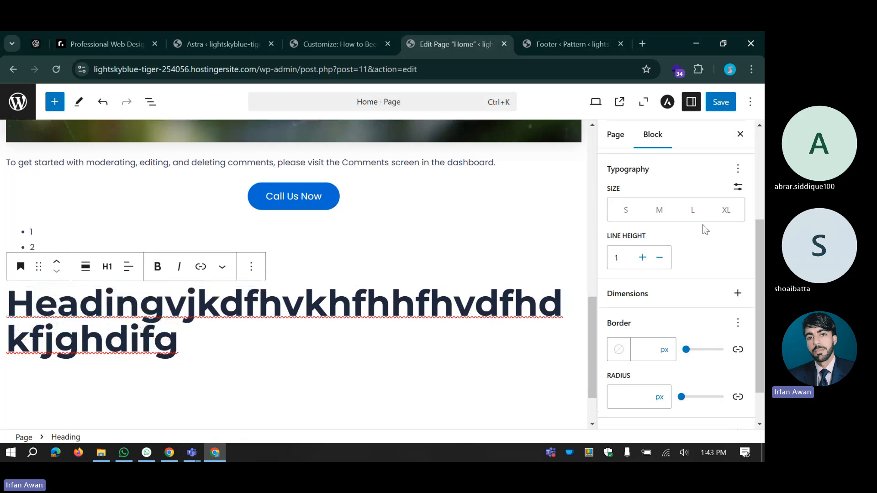
left_click(738, 169)
left_click(505, 245)
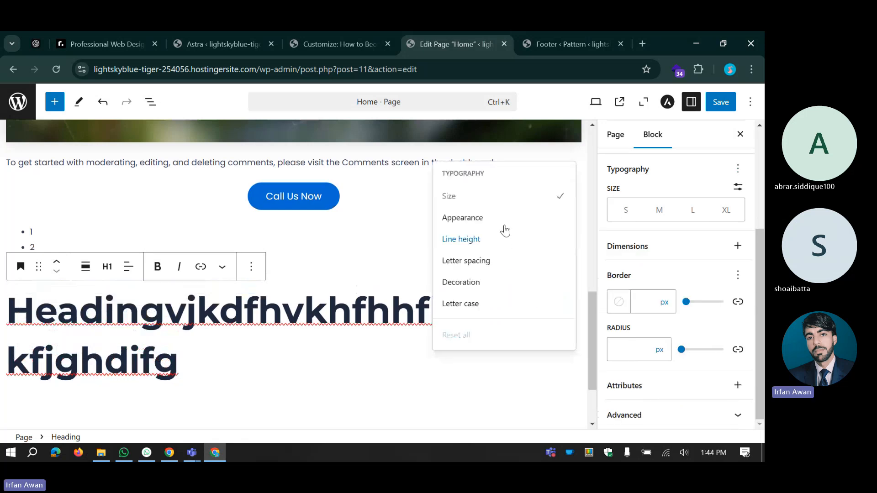
Step: Try the underline, strikethrough and none text decorations on the heading, and reset the Decoration option
left_click(469, 290)
left_click(637, 262)
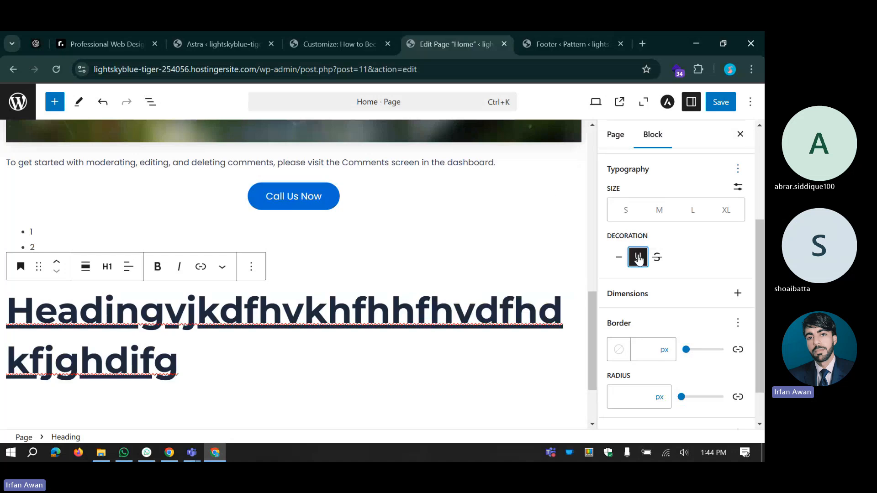
left_click(657, 259)
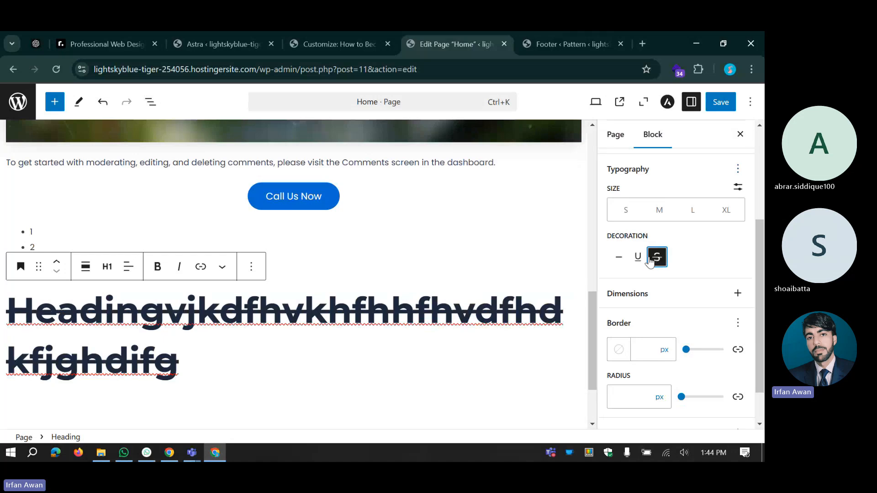
left_click(620, 260)
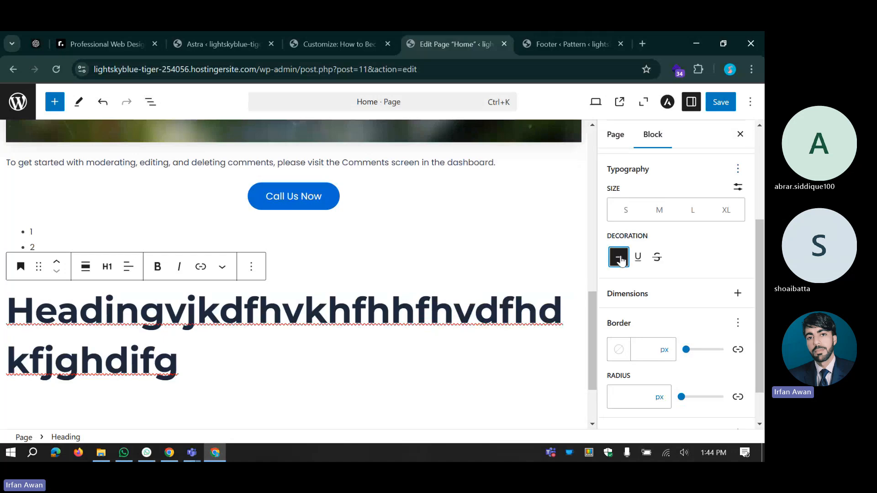
left_click(738, 169)
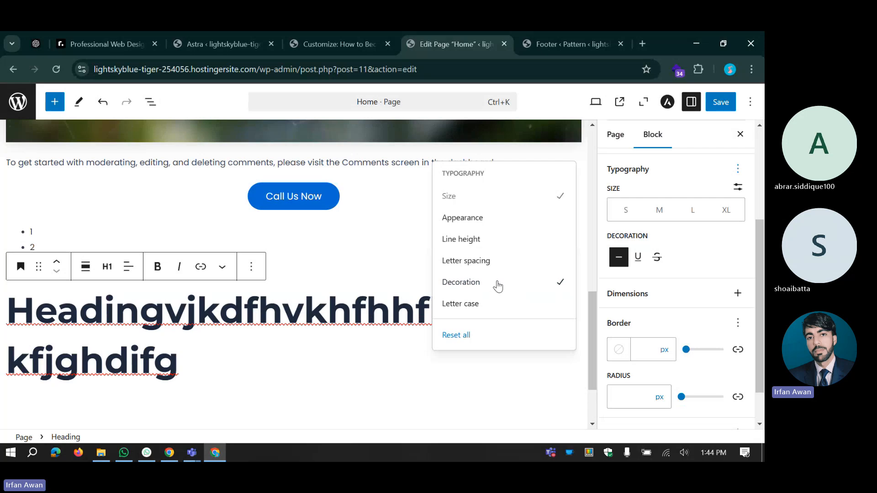
left_click(497, 284)
Step: Show the heading's Letter case option and try none, uppercase, lowercase and capitalize
left_click(480, 305)
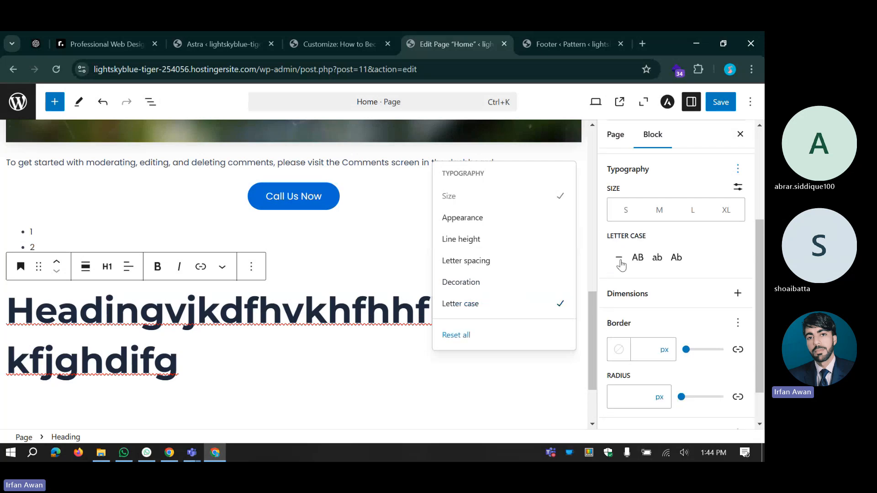
left_click(619, 258)
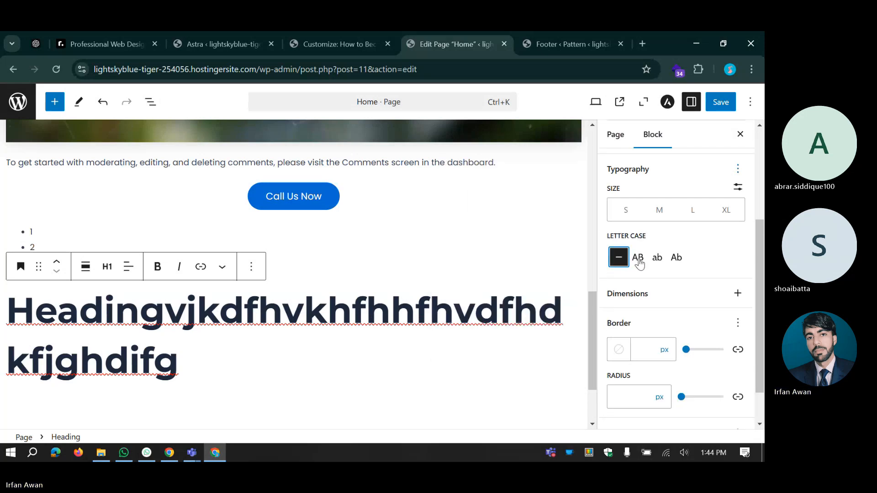
left_click(639, 260)
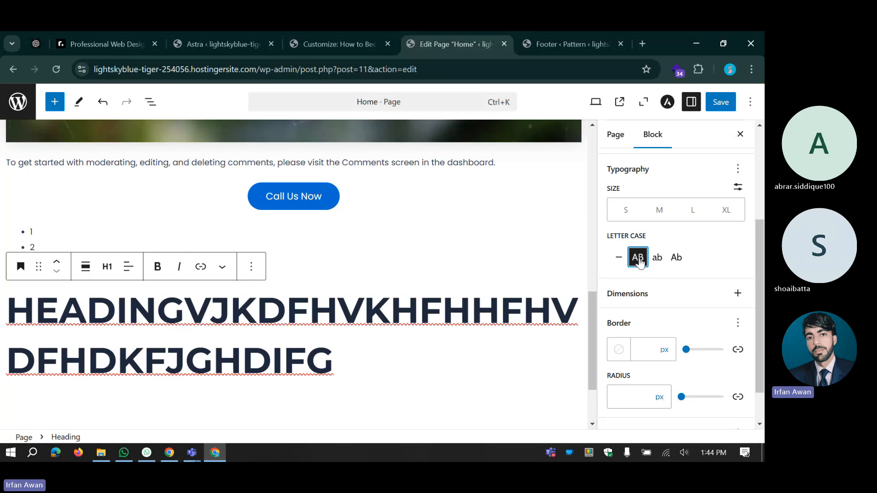
left_click(658, 259)
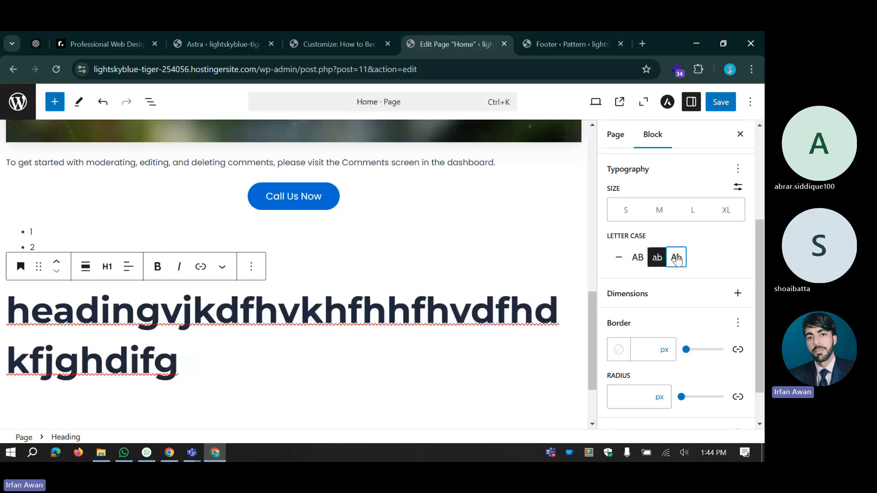
left_click(677, 259)
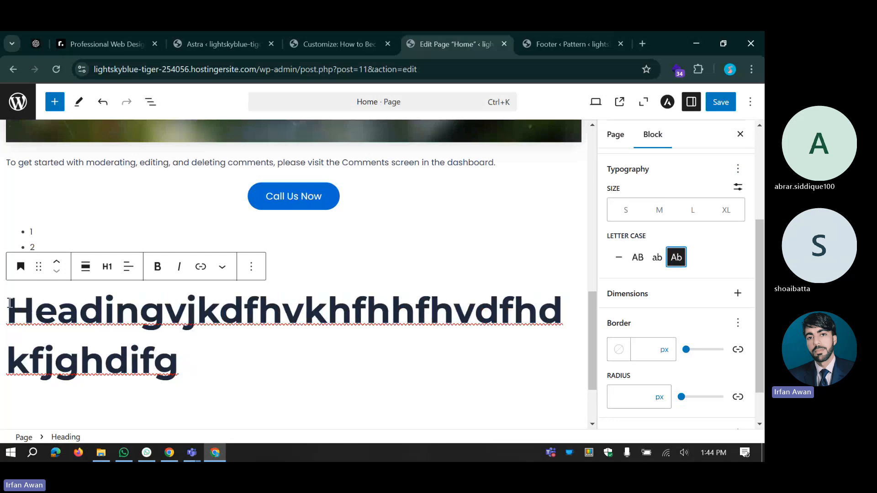
Step: Separate the heading text into the words "Heading vjkdfhvk hfhhfhvdfhdkfjghdifg"
left_click(174, 318)
key("shift+Return")
left_click(170, 355)
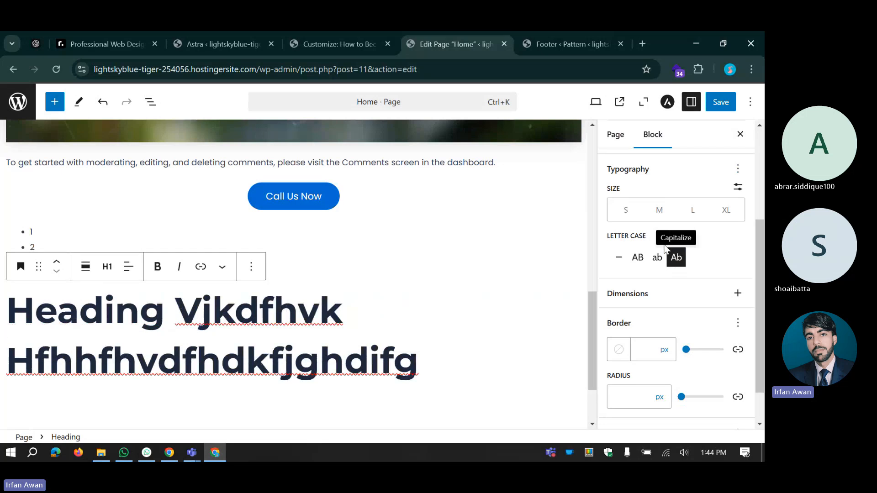
Step: Set the heading's letter case to none, and reset the Letter case option
left_click(621, 260)
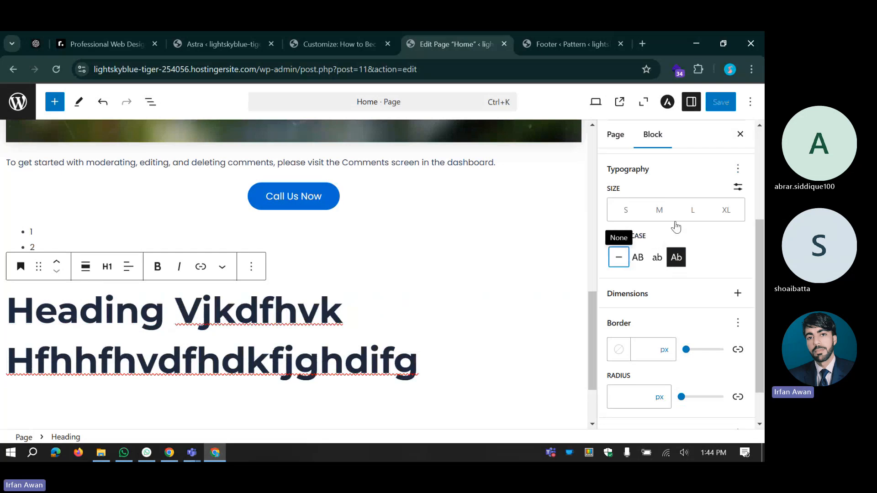
left_click(737, 169)
left_click(558, 304)
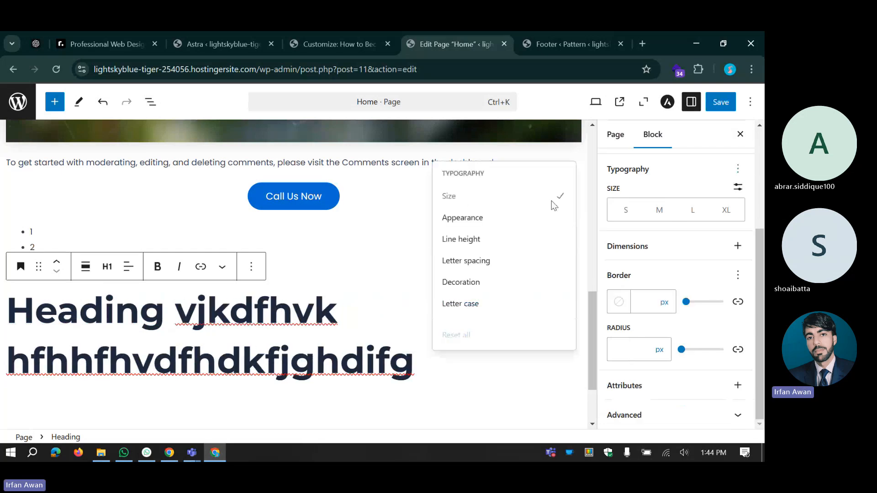
Step: Try the heading's typography size presets S, M and L, and set the size to XL
left_click(652, 179)
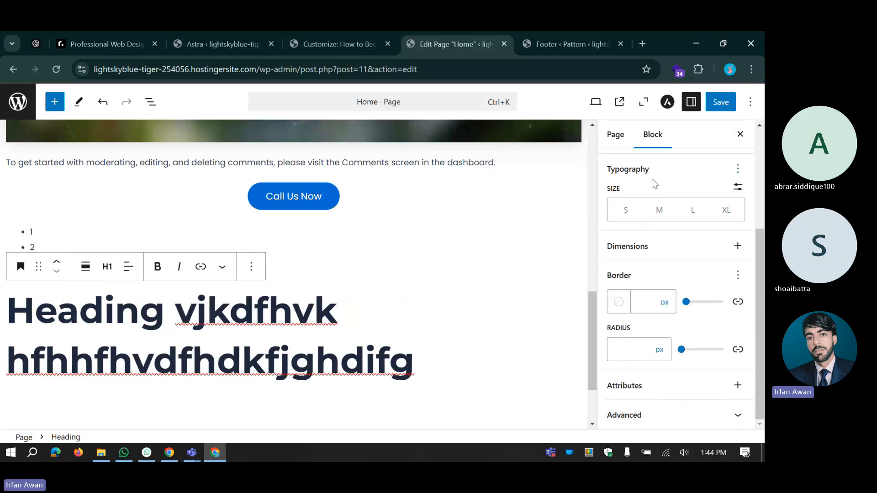
left_click(629, 213)
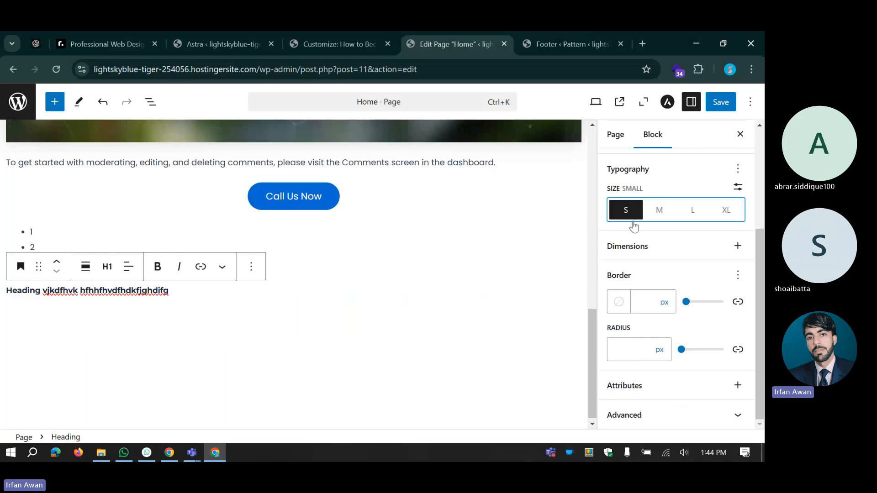
left_click(663, 210)
left_click(693, 211)
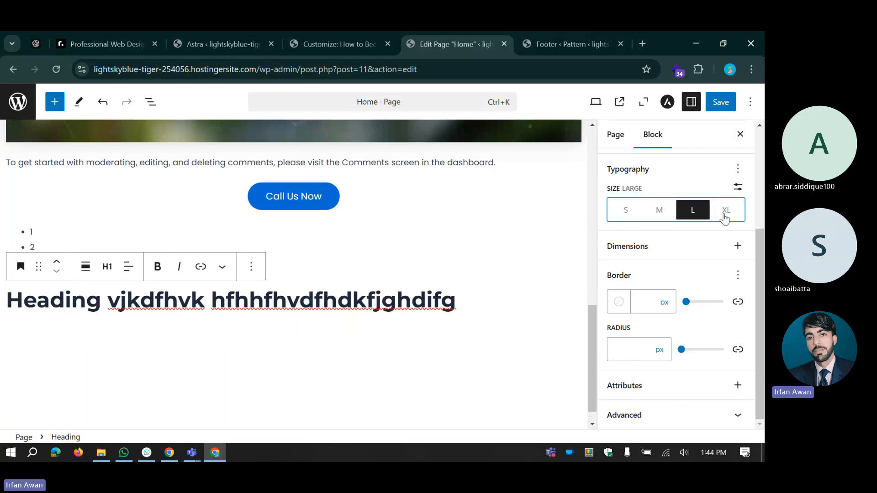
left_click(725, 215)
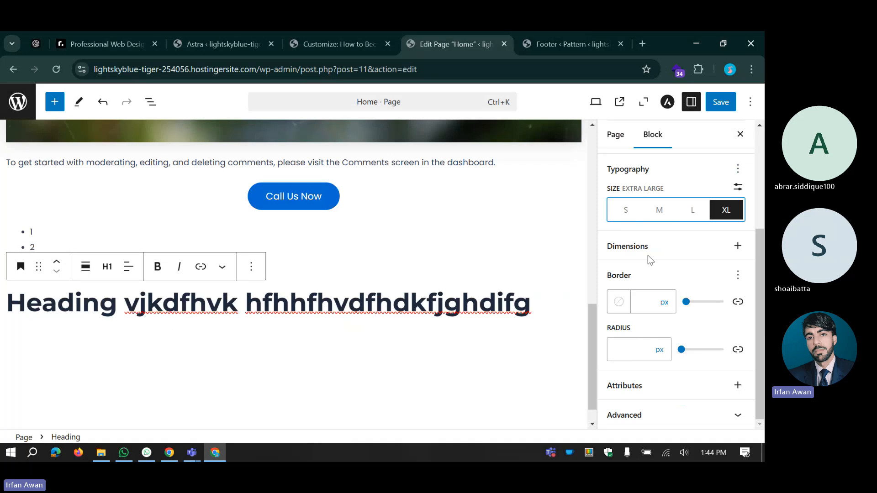
Step: Try the dark slate theme colour on the heading text, and set the text colour to the default palette's red
scroll(668, 272, "up", 1)
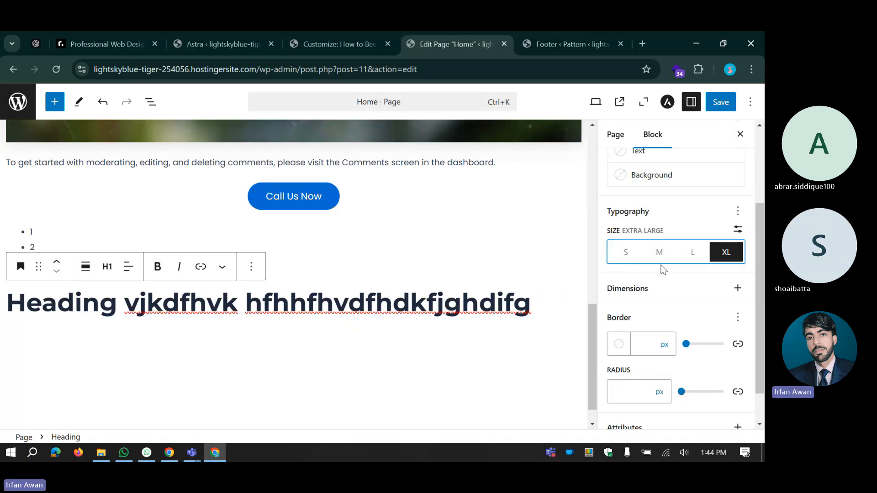
scroll(613, 214, "up", 2)
left_click(619, 211)
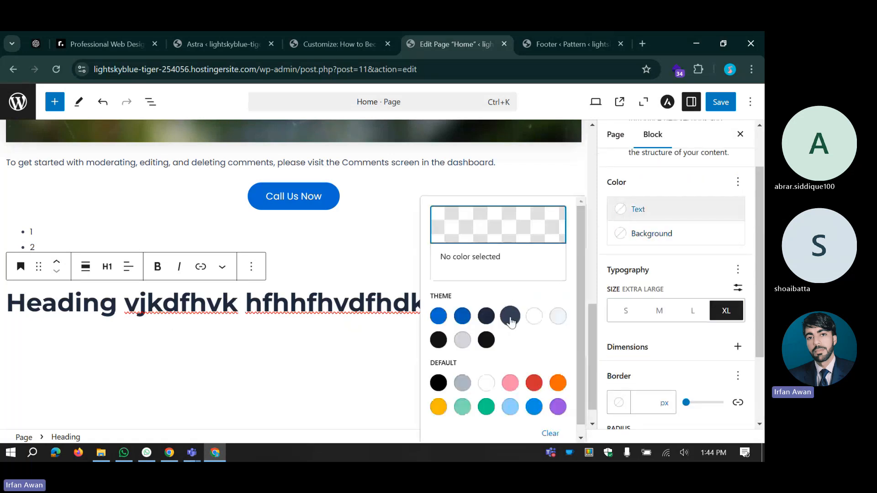
left_click(511, 318)
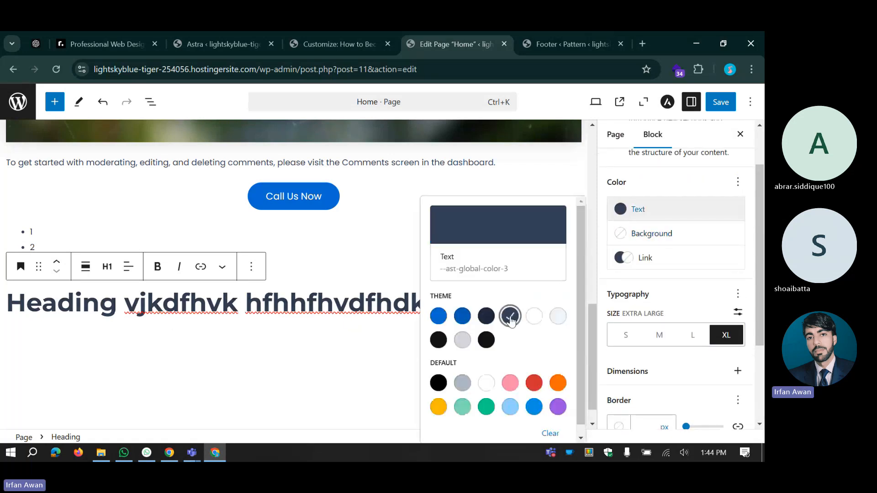
left_click(534, 384)
Step: Set the heading's background to the dark slate theme colour
left_click(652, 232)
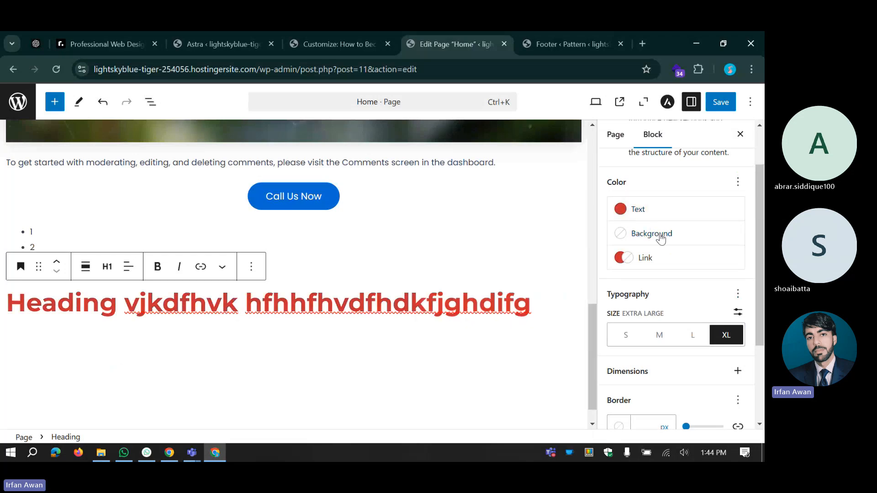
left_click(661, 238)
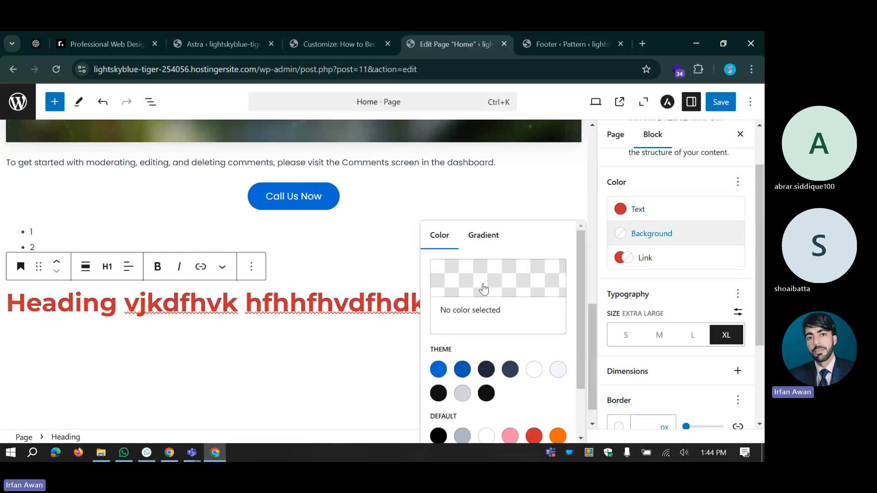
left_click(511, 372)
left_click(395, 309)
scroll(396, 310, "down", 3)
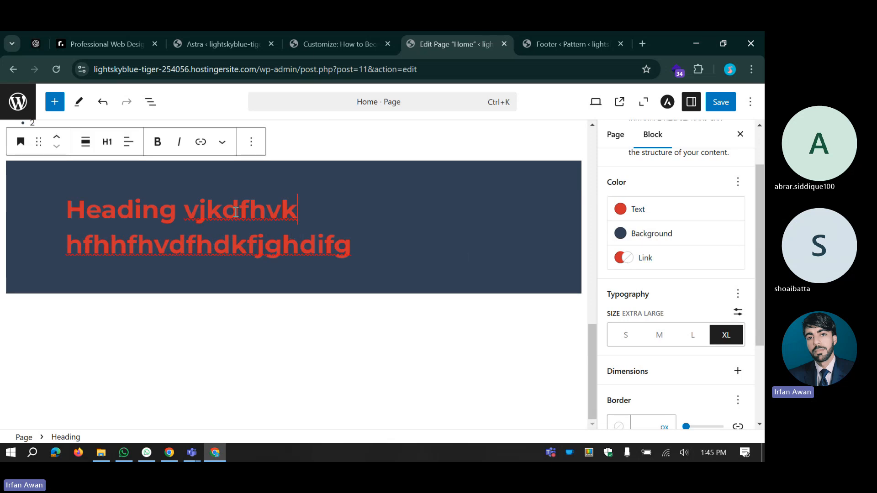
Step: Link the word "vjkdfhvk" in the heading to google.com
double_click(268, 207)
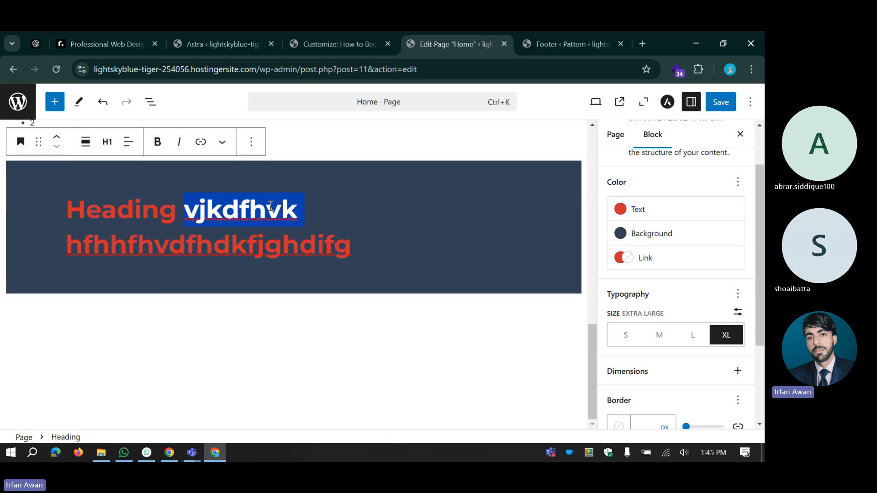
left_click(200, 142)
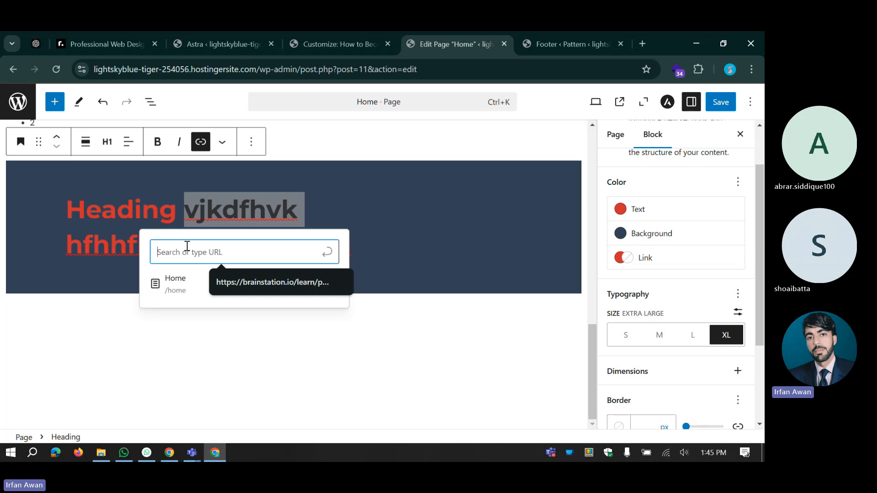
type("google.c")
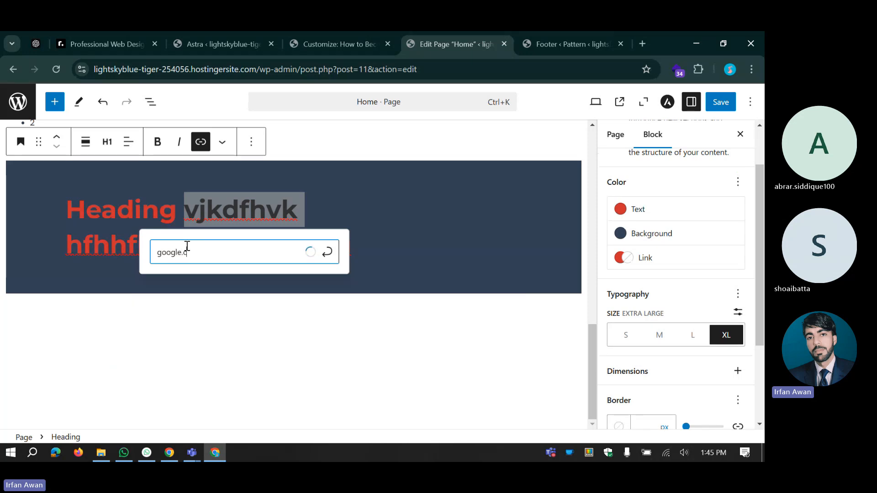
type("om")
left_click(327, 252)
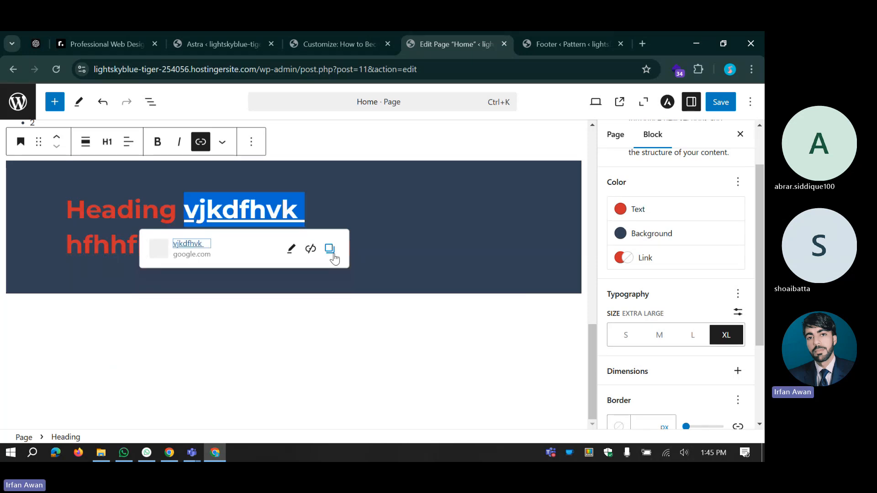
left_click(225, 209)
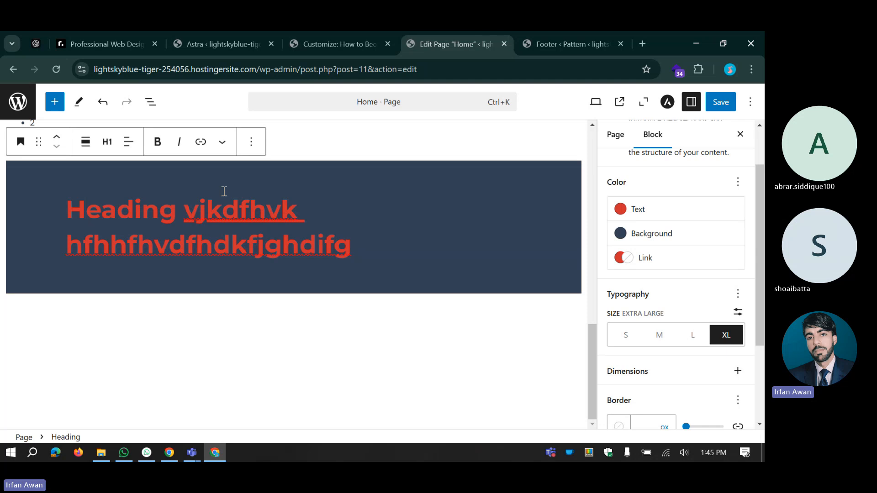
left_click(229, 42)
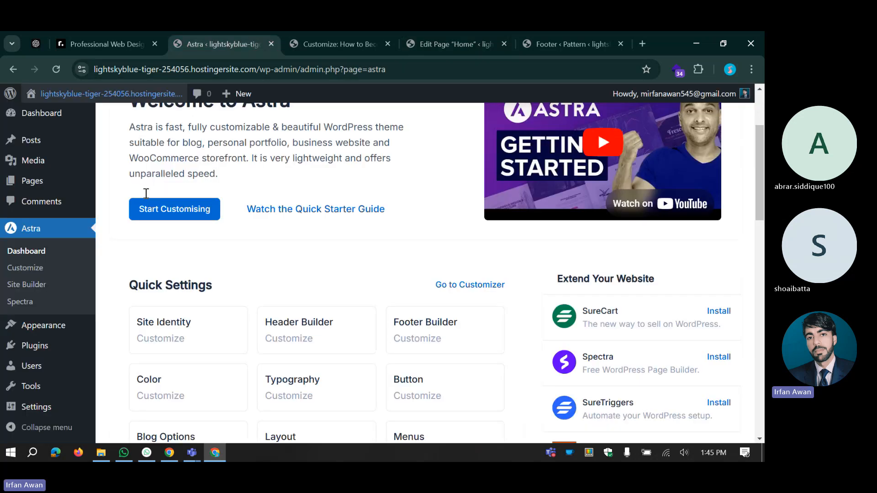
left_click(293, 34)
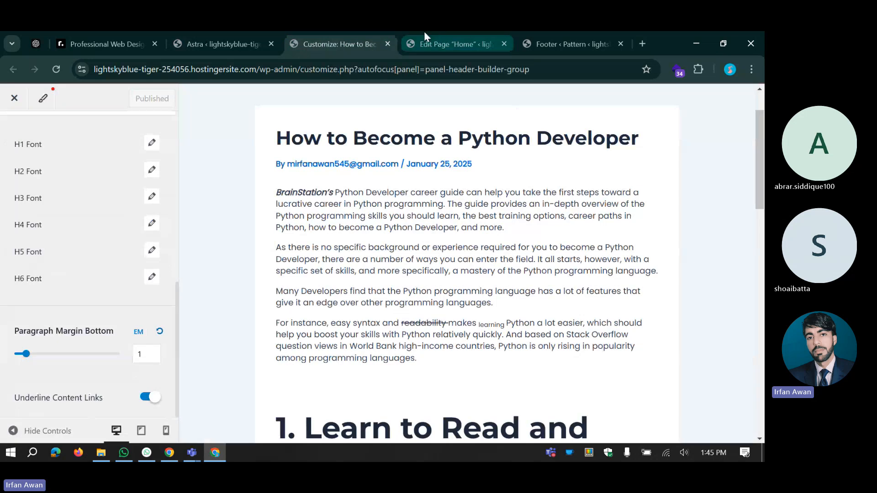
left_click(437, 33)
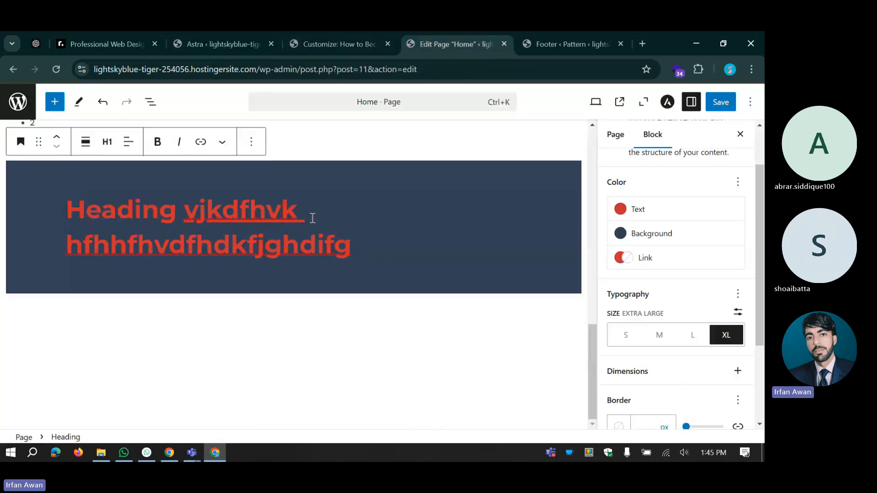
Step: Set the heading's default link colour to white from the default palette
left_click(624, 260)
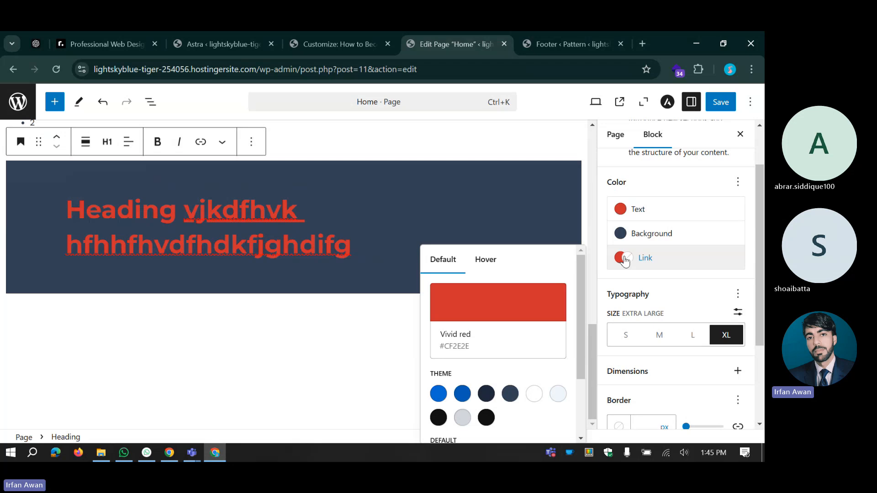
scroll(486, 374, "down", 2)
left_click(487, 373)
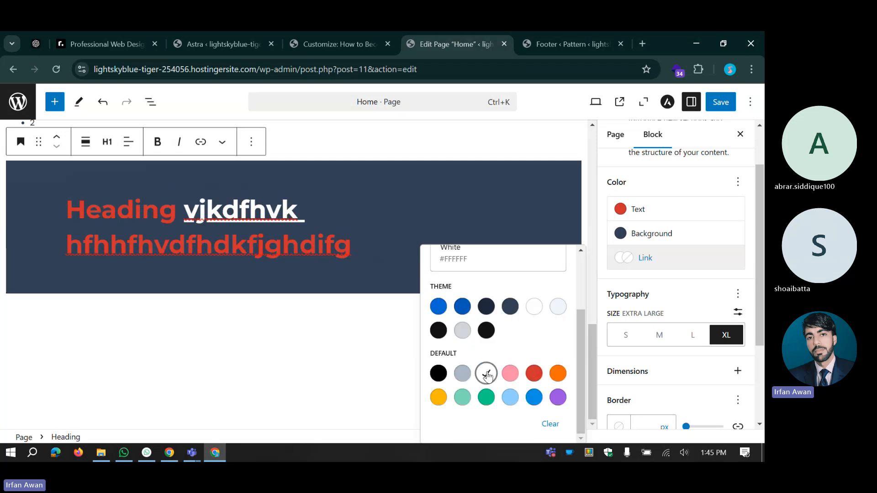
left_click(235, 337)
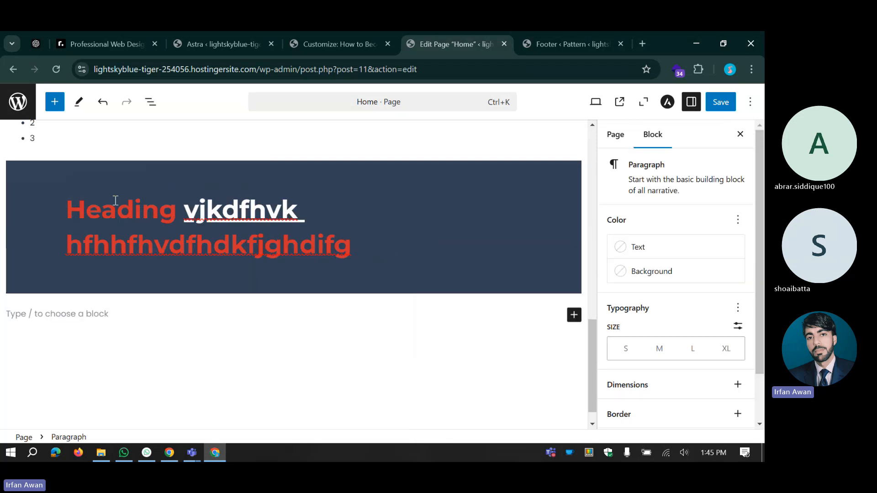
left_click(462, 247)
scroll(662, 290, "down", 5)
scroll(644, 288, "up", 3)
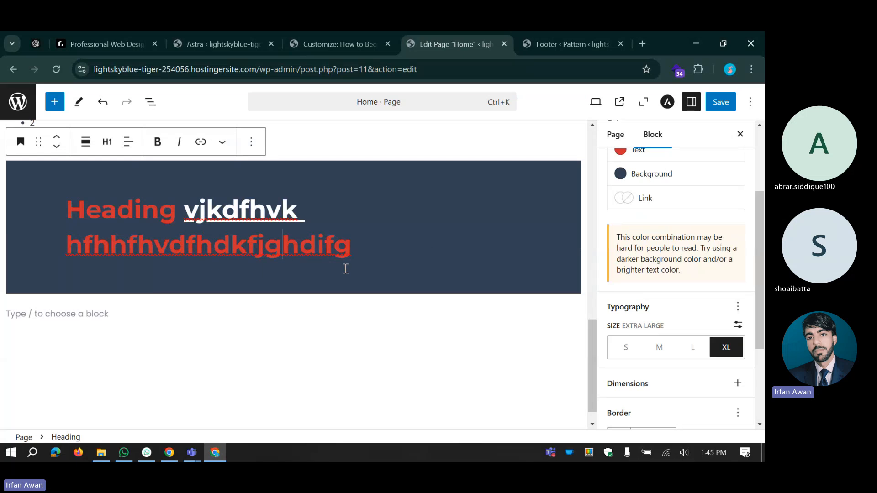
left_click(365, 231)
left_click_drag(51, 206, 153, 249)
Step: Set the heading's background to the black theme colour and its text to the white theme colour
left_click(110, 218)
scroll(663, 263, "up", 2)
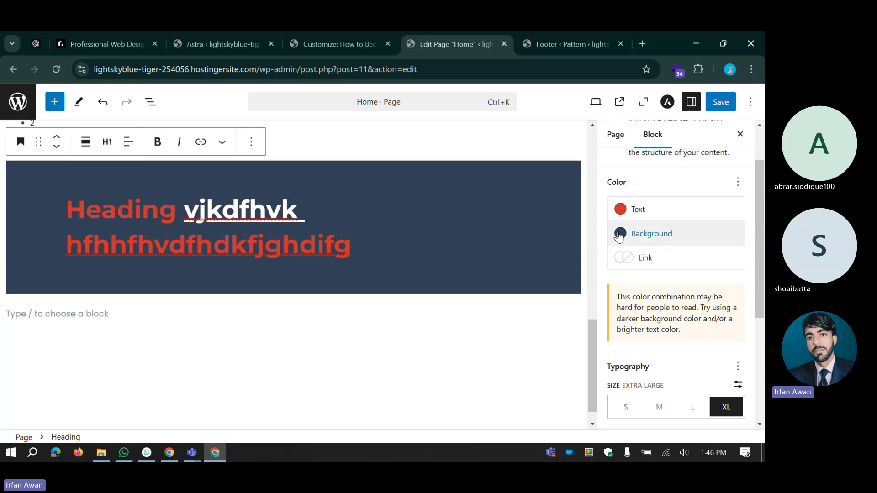
left_click(619, 236)
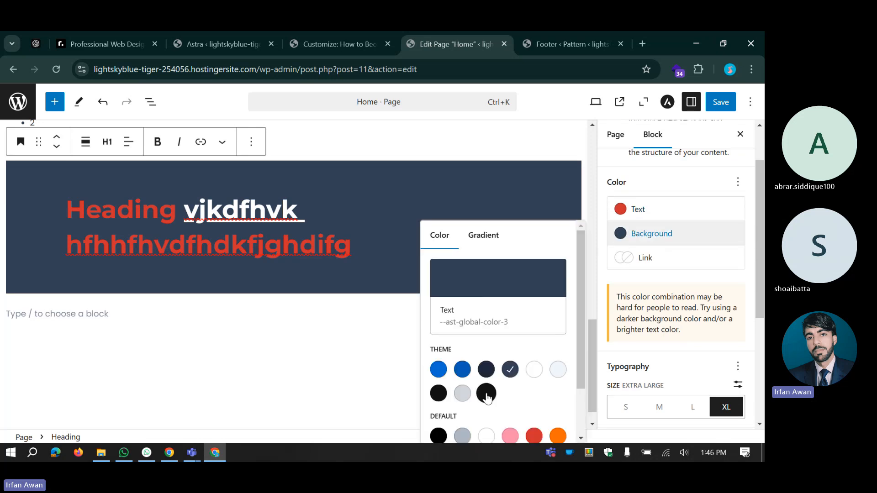
left_click(486, 394)
left_click(635, 209)
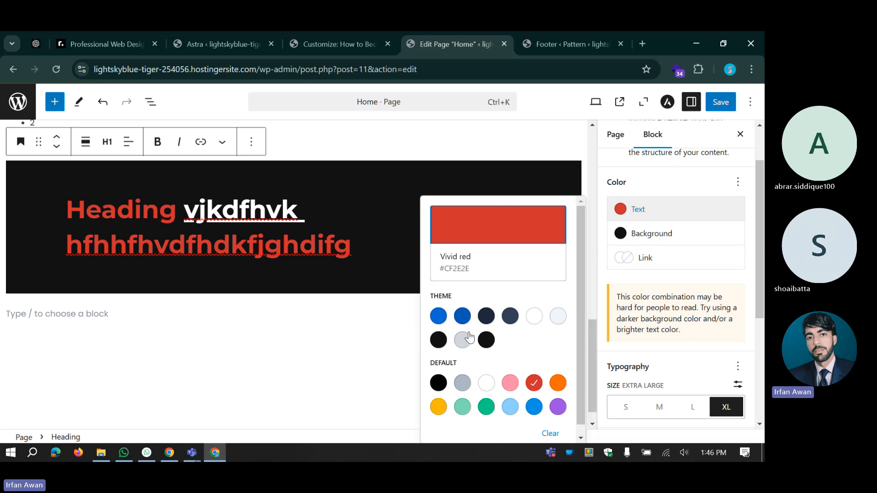
left_click(534, 316)
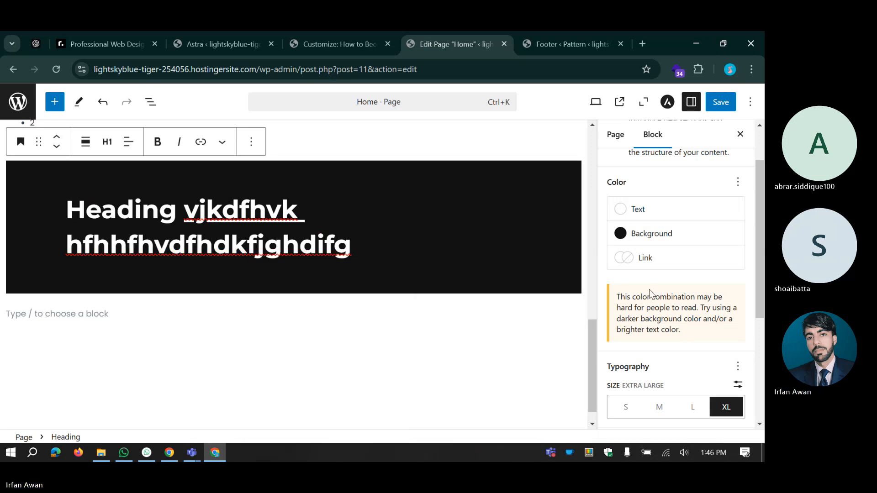
Step: Try the default palette's vivid red as the heading's link colour
left_click(631, 259)
scroll(497, 347, "down", 2)
left_click(534, 373)
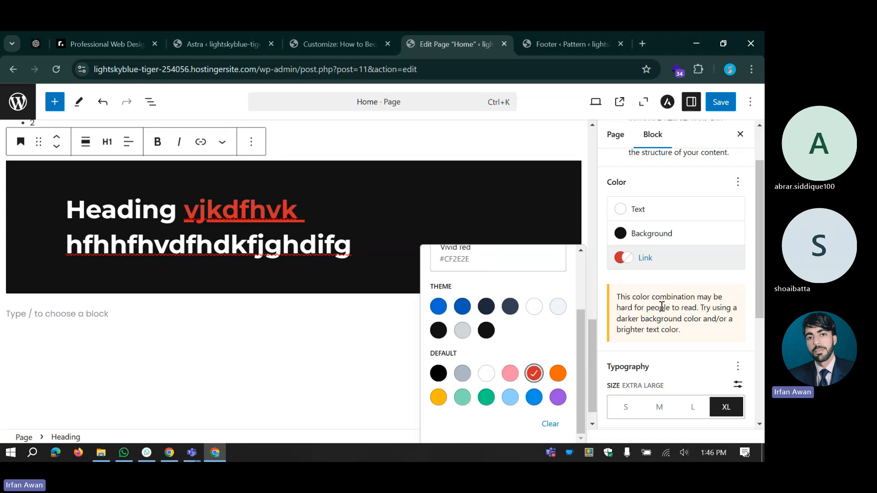
left_click(662, 307)
Step: Set the heading's default link colour to Luminous vivid amber
scroll(635, 306, "down", 3)
scroll(637, 274, "up", 4)
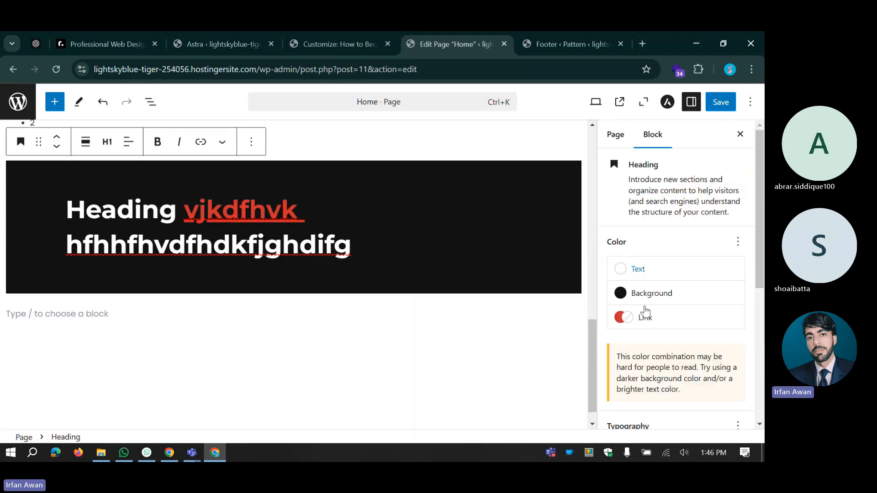
scroll(635, 347, "down", 3)
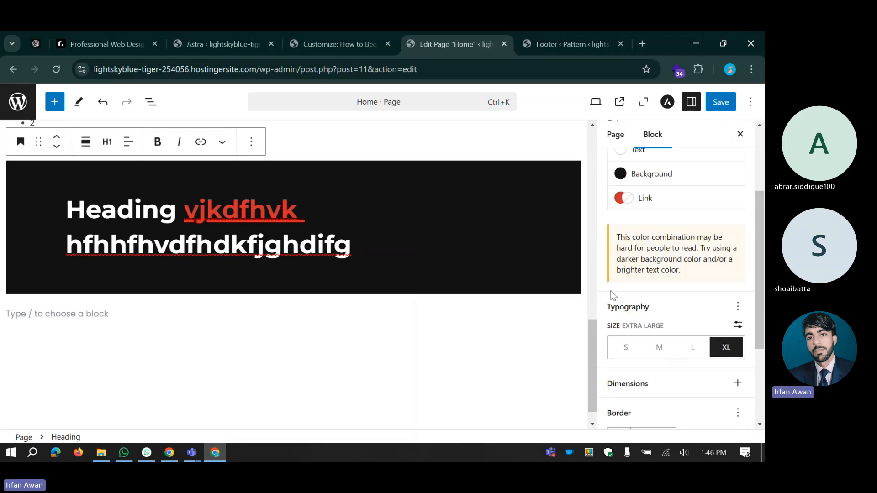
scroll(620, 231, "down", 1)
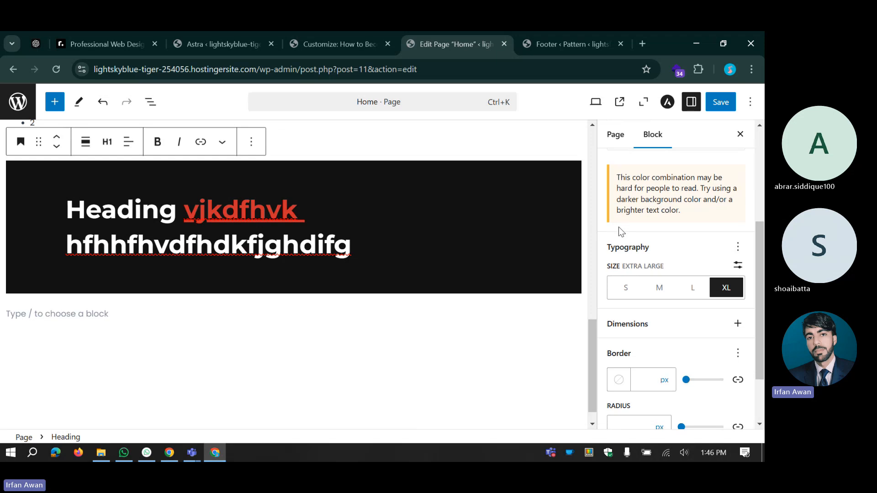
scroll(621, 231, "up", 2)
scroll(619, 201, "up", 1)
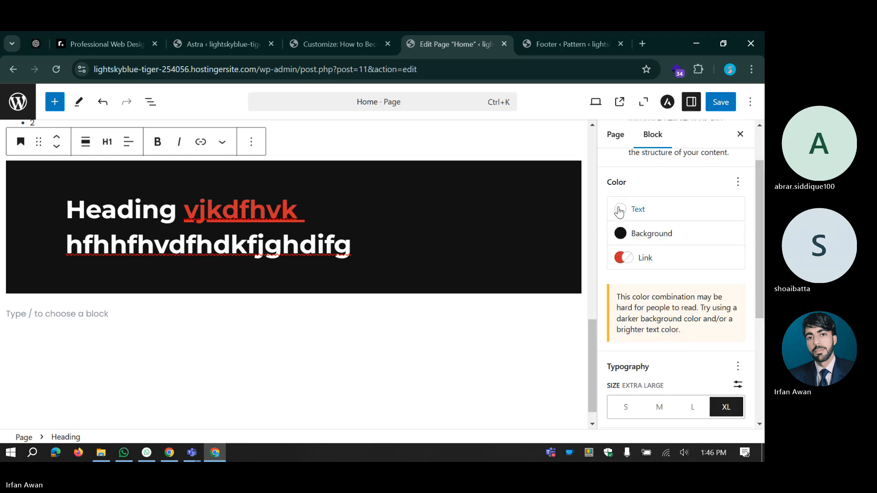
left_click(621, 258)
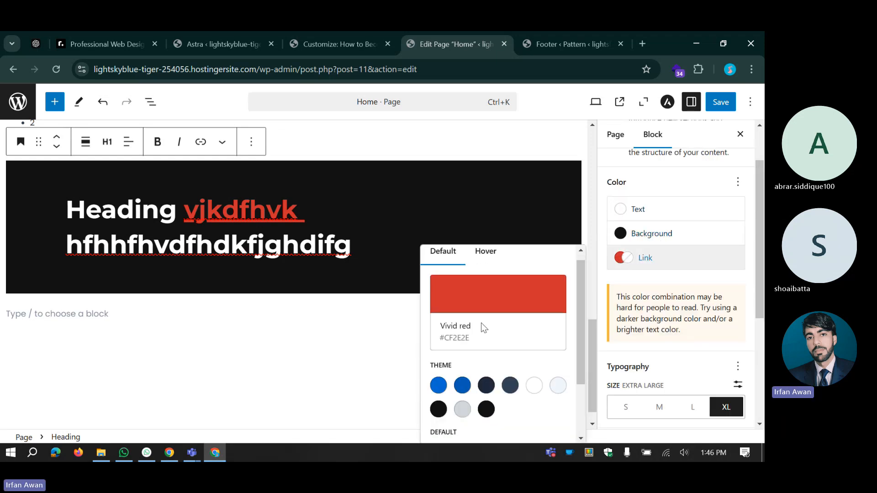
scroll(481, 323, "down", 2)
left_click(440, 398)
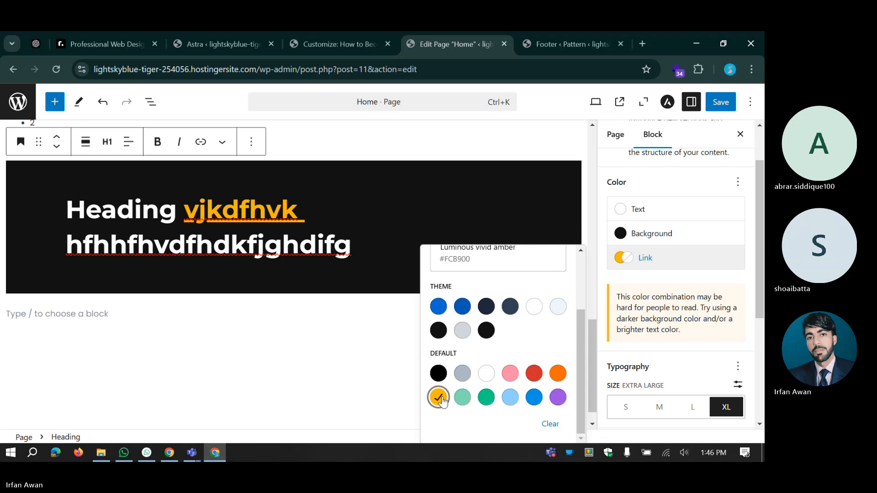
left_click(723, 308)
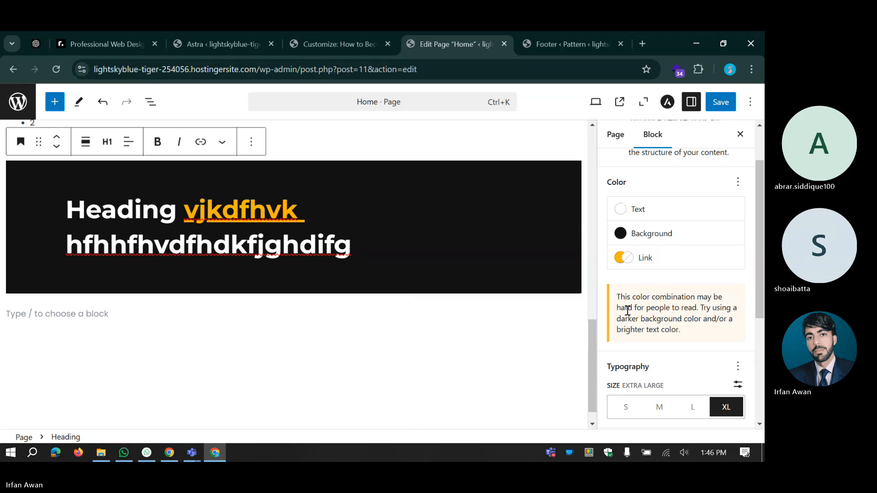
scroll(626, 311, "down", 3)
scroll(622, 274, "down", 1)
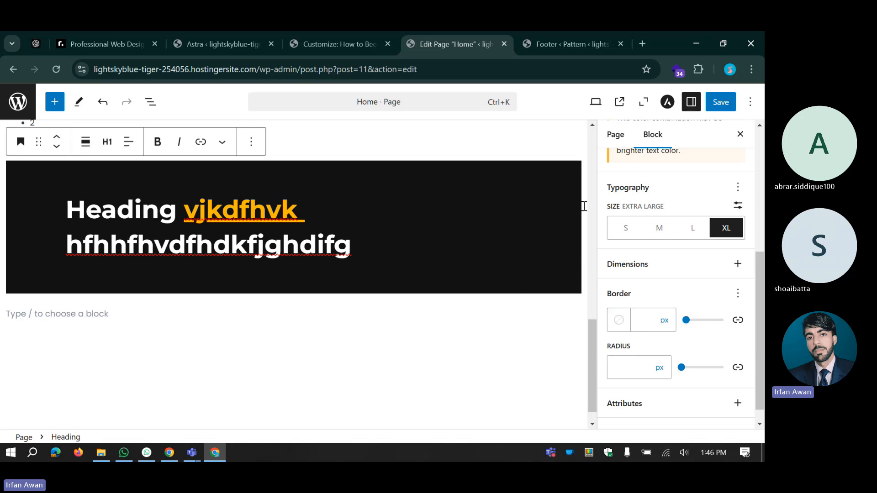
scroll(628, 201, "up", 5)
left_click_drag(629, 164, 655, 165)
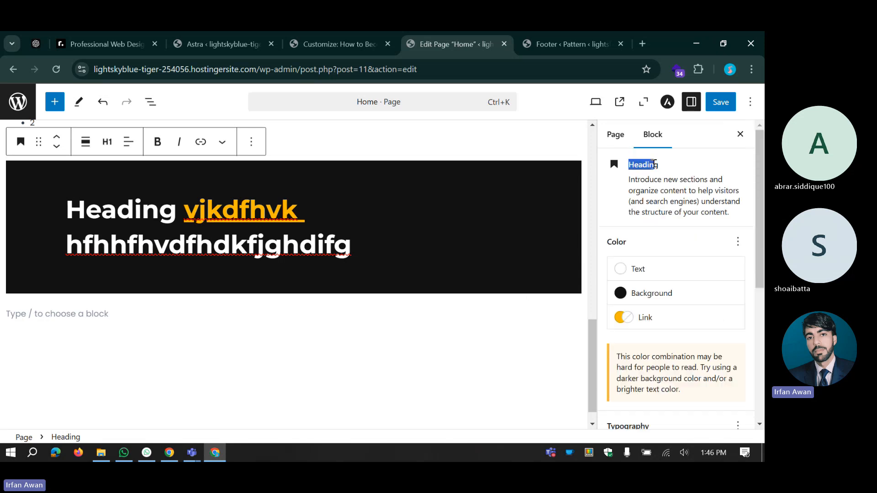
left_click(654, 164)
Step: Give the heading block a Luminous vivid orange border with a width of 19 px
scroll(621, 231, "down", 5)
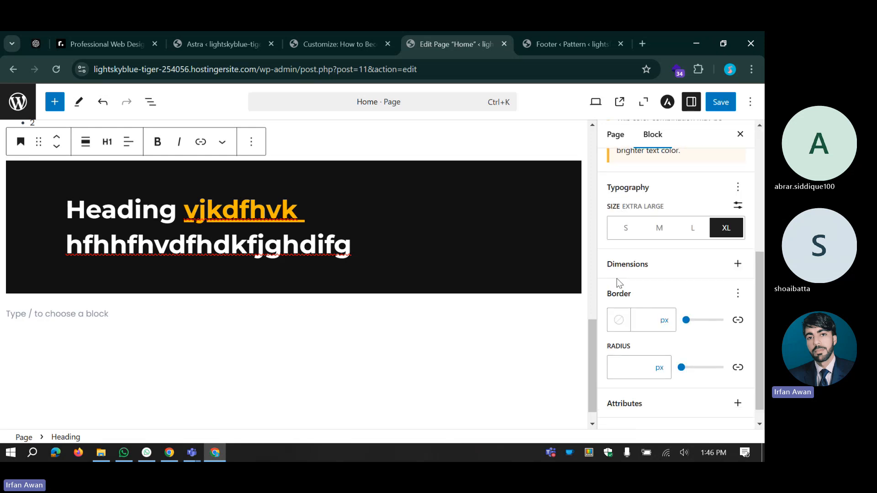
scroll(618, 282, "down", 1)
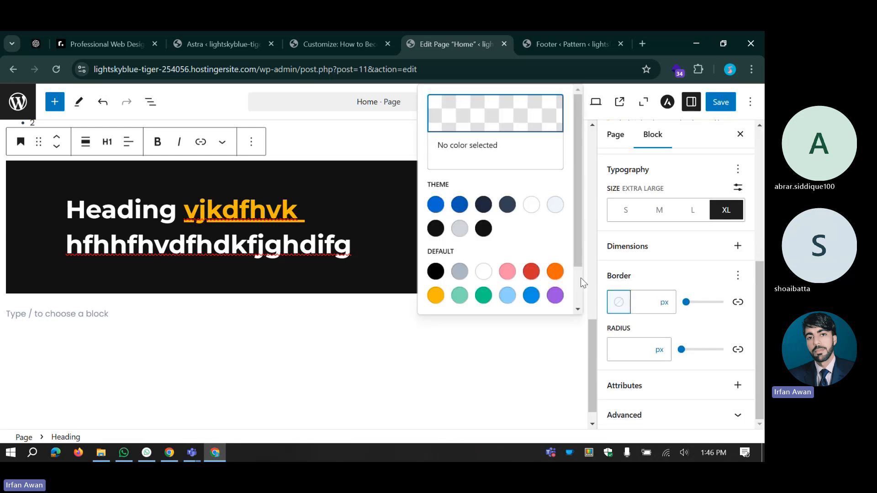
left_click(555, 271)
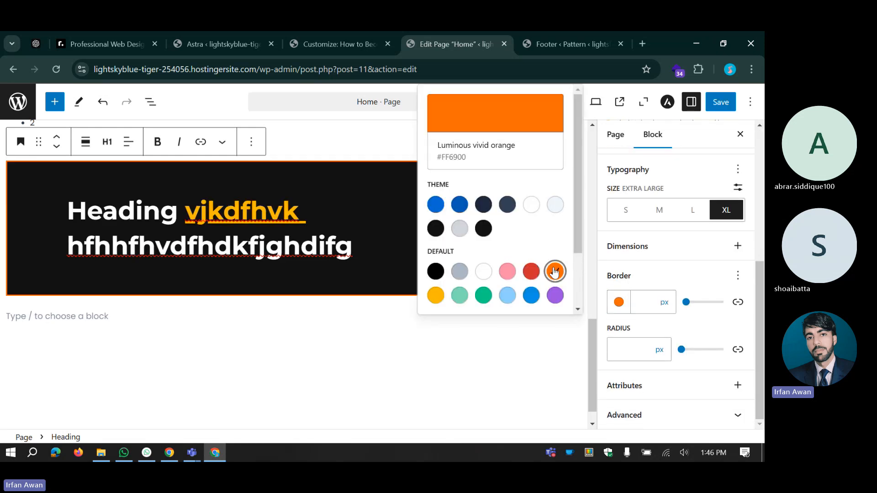
left_click(357, 163)
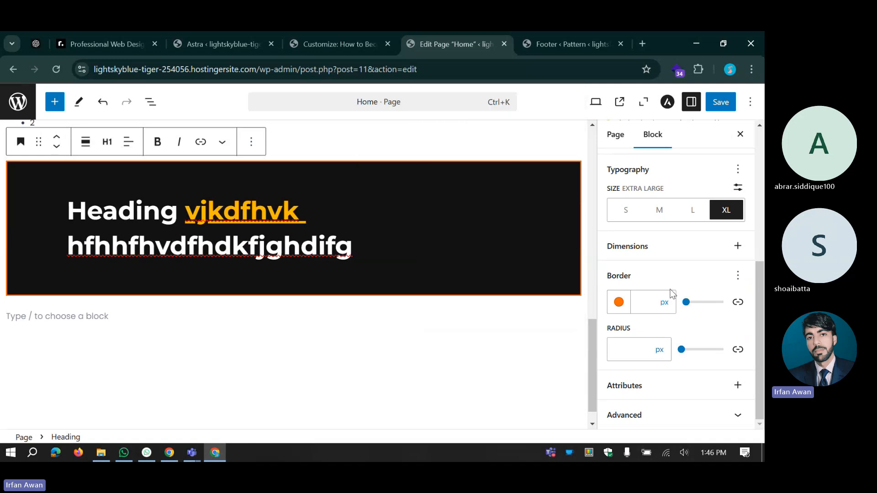
mouse_move(687, 303)
left_mouse_down()
mouse_move(706, 302)
mouse_move(692, 303)
left_mouse_up()
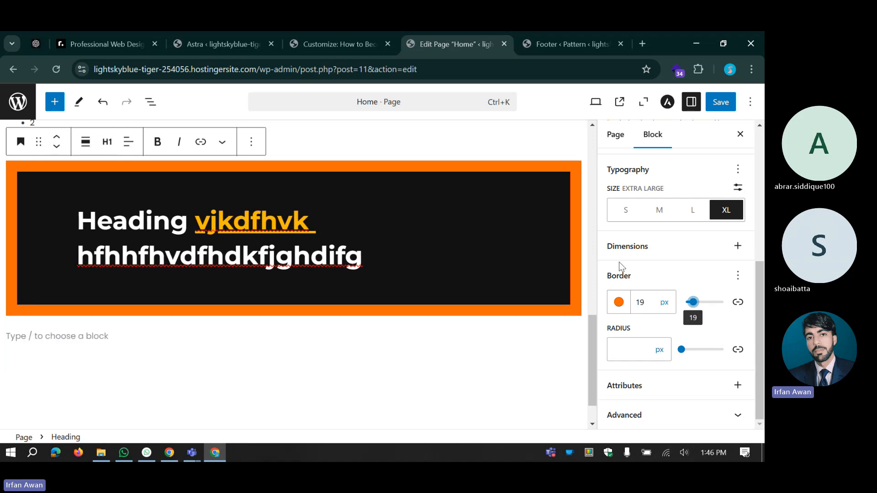
left_click_drag(607, 332, 627, 329)
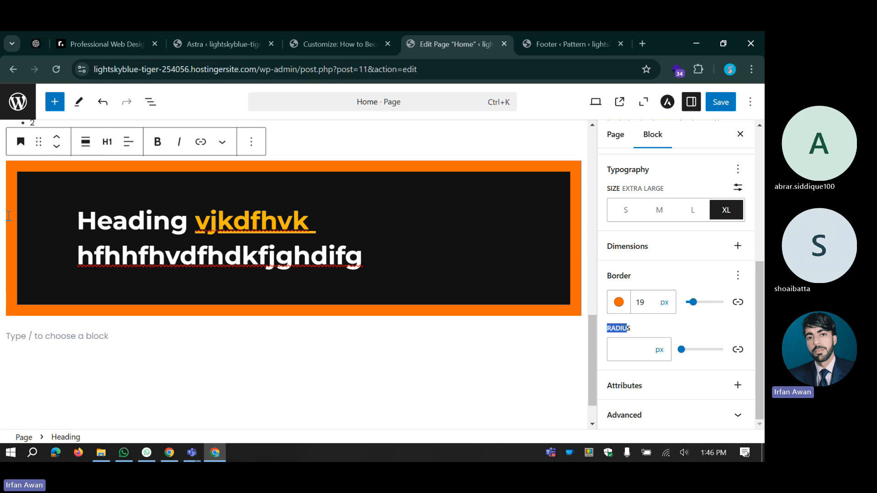
Step: Try a border radius of 50 px and of 50% on the heading block
left_click(620, 349)
type("50")
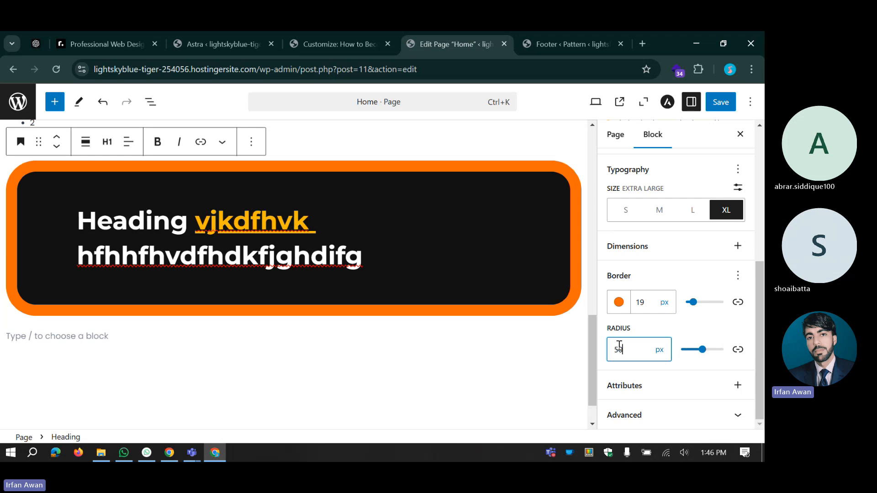
left_click(661, 350)
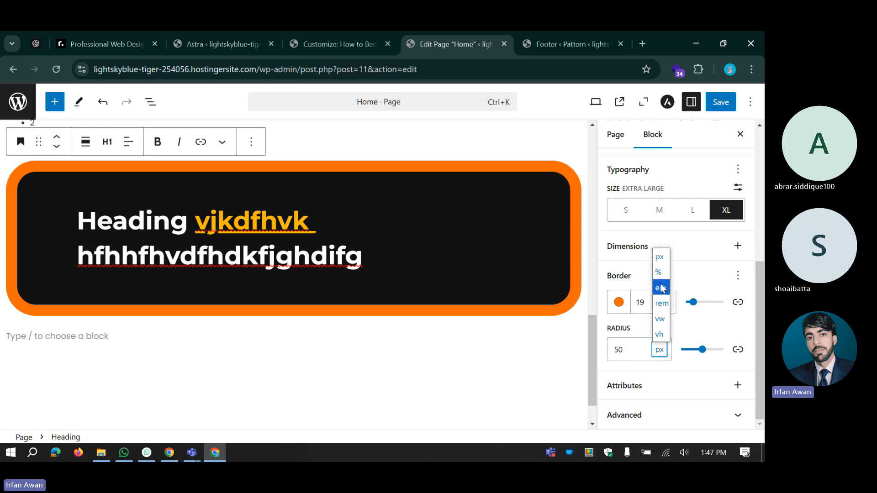
left_click(630, 349)
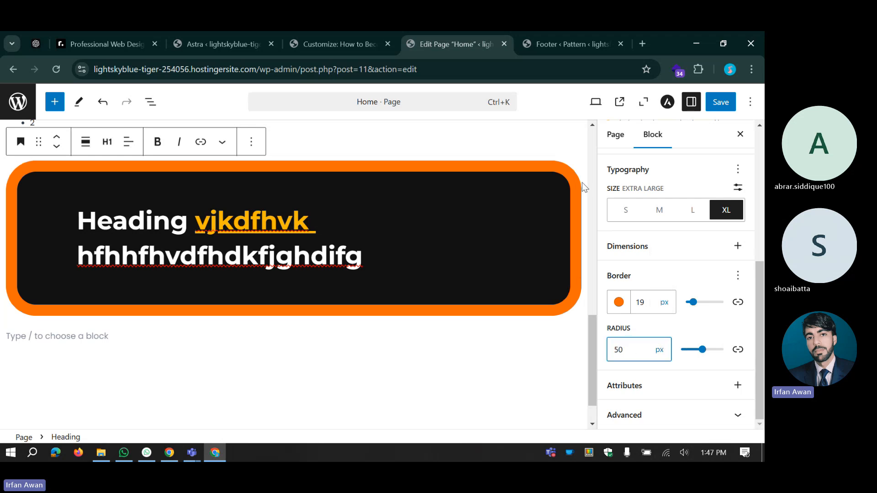
left_click(659, 350)
left_click(659, 272)
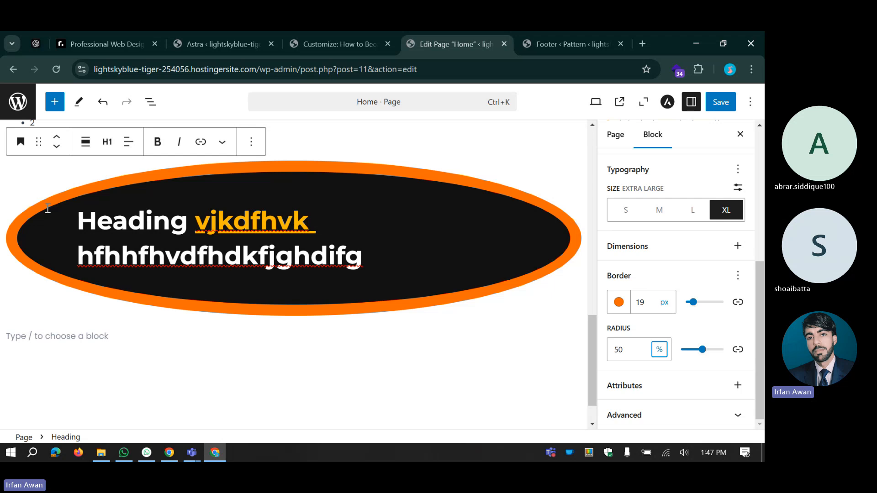
Step: Set the heading block's border radius to 20 px
double_click(619, 360)
type("20")
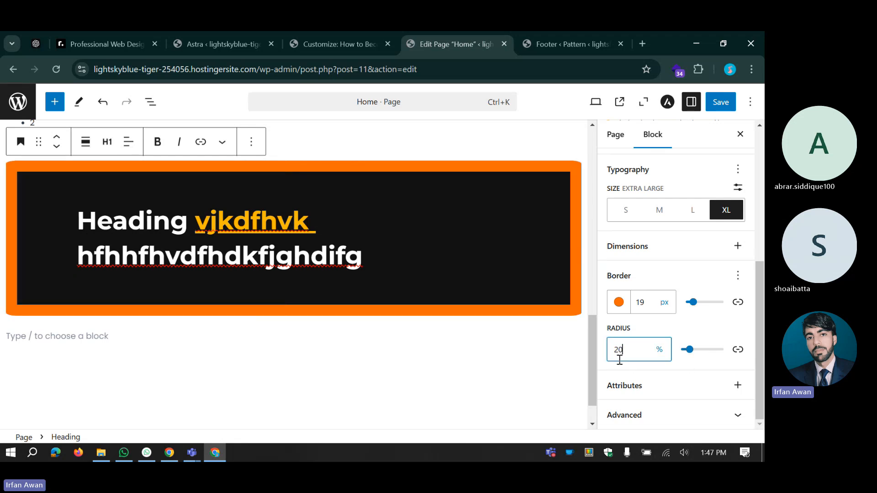
left_click(659, 350)
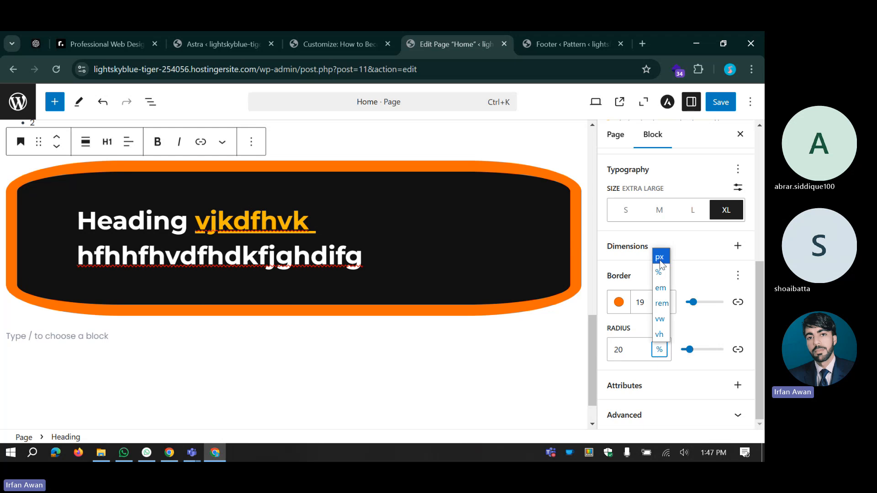
left_click(658, 254)
left_click(641, 343)
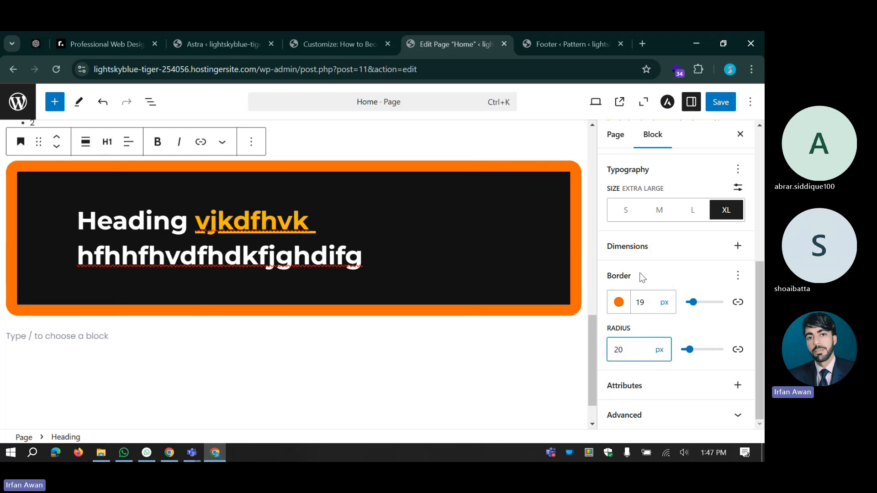
Step: Review the heading block's settings, the Home page layout and the blog post preview in the Customizer
left_click(694, 430)
scroll(658, 332, "up", 10)
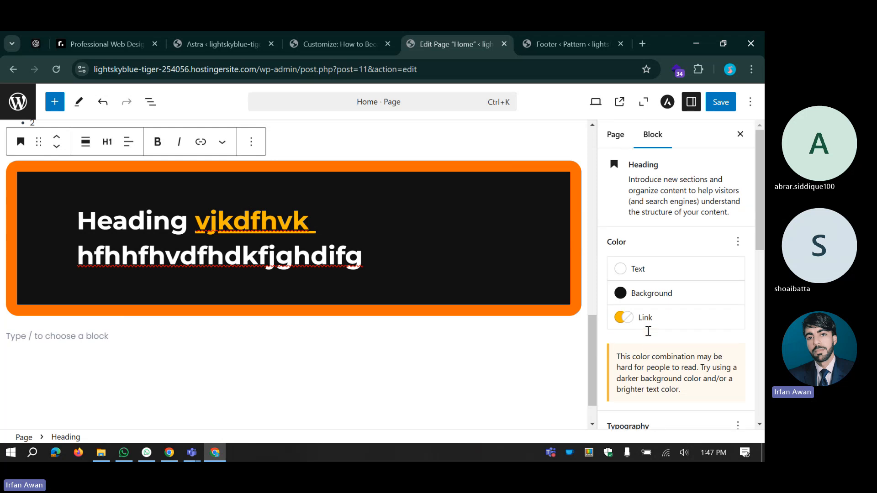
scroll(646, 319, "down", 6)
scroll(652, 297, "up", 4)
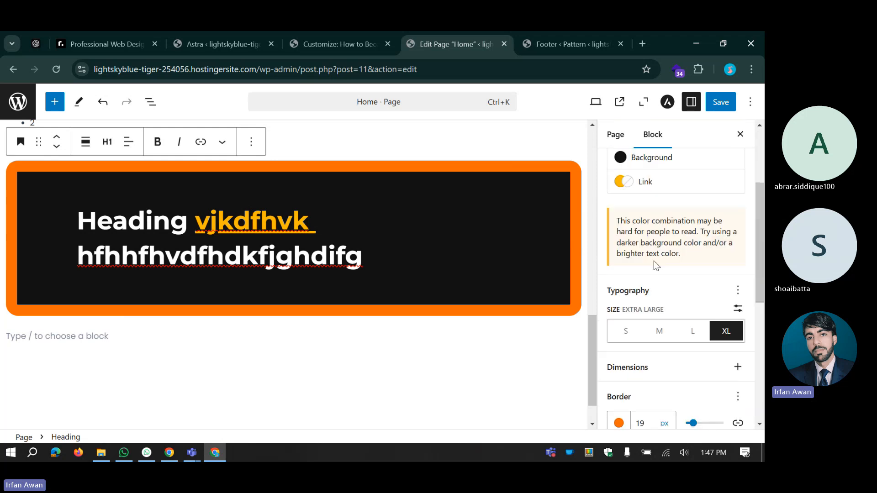
scroll(653, 256, "up", 3)
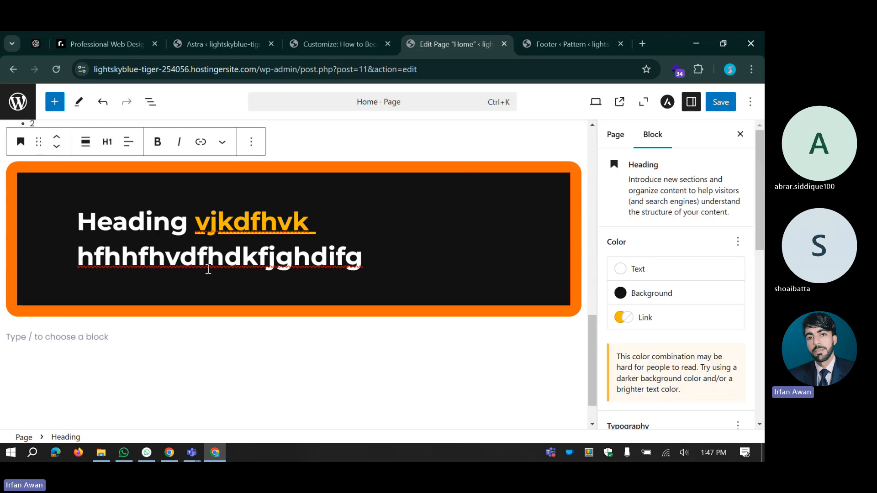
scroll(208, 270, "up", 10)
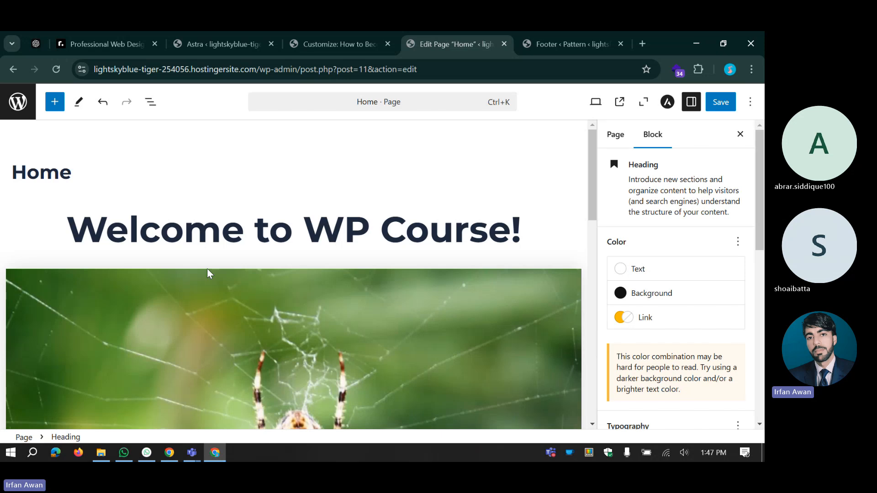
key("ctrl+s")
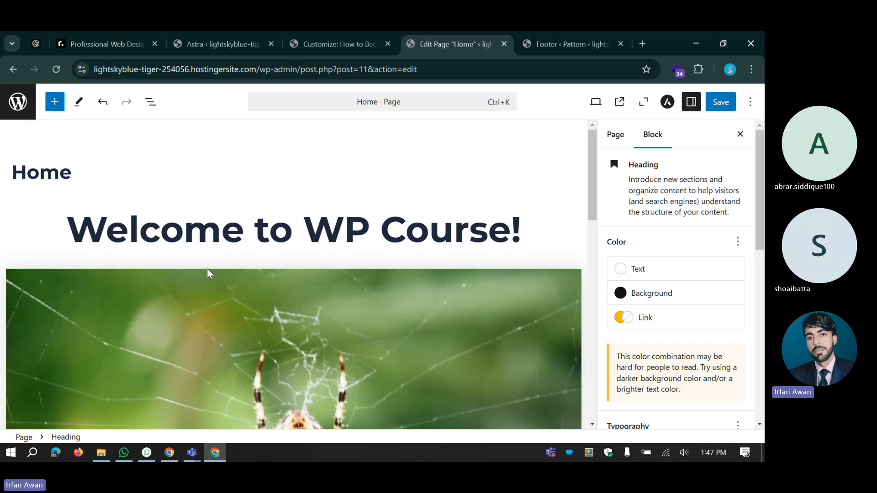
left_click(318, 37)
scroll(293, 245, "down", 10)
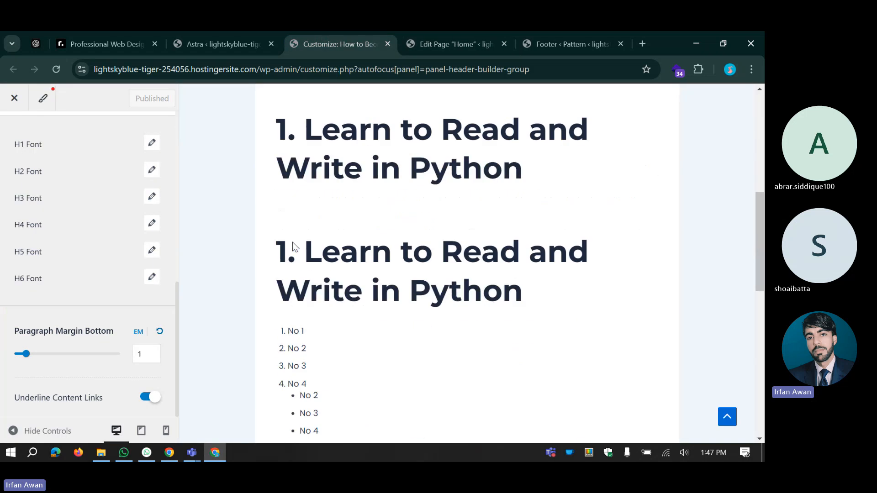
scroll(293, 245, "up", 8)
scroll(292, 243, "up", 3)
scroll(345, 266, "down", 12)
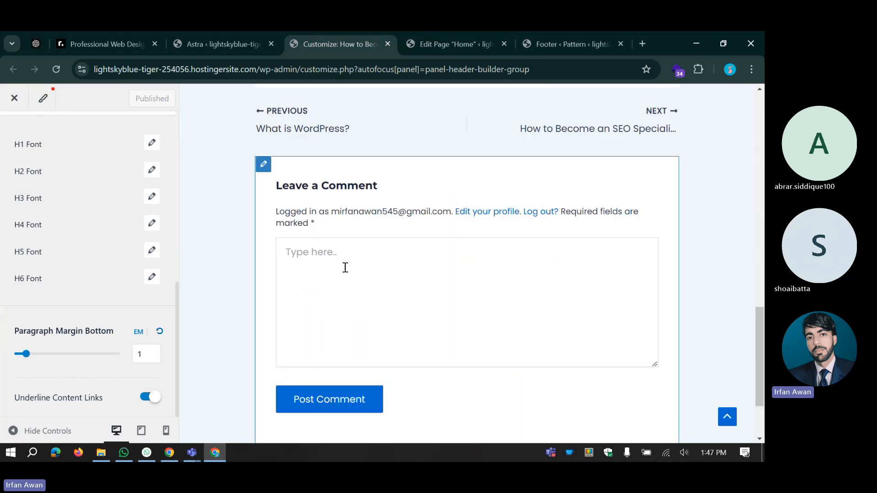
Step: Return to the Home page editor and save the page with its styled heading
left_click(454, 36)
left_click(721, 102)
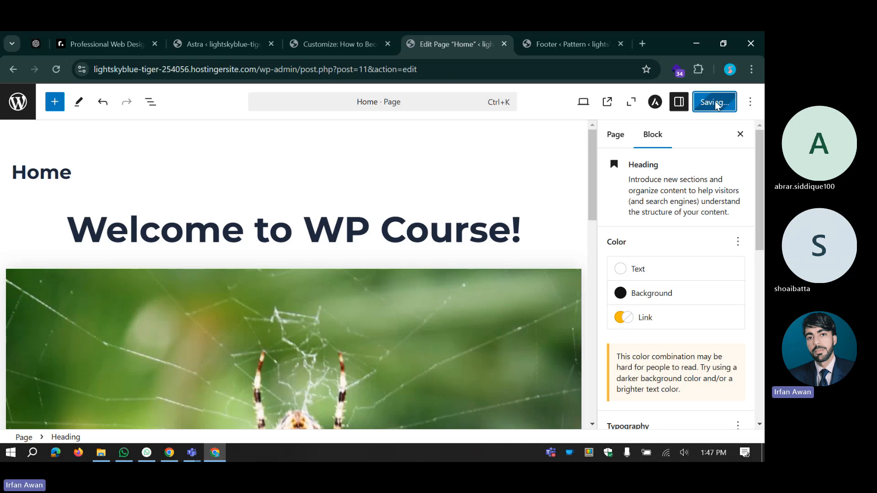
scroll(470, 223, "down", 4)
scroll(280, 272, "down", 8)
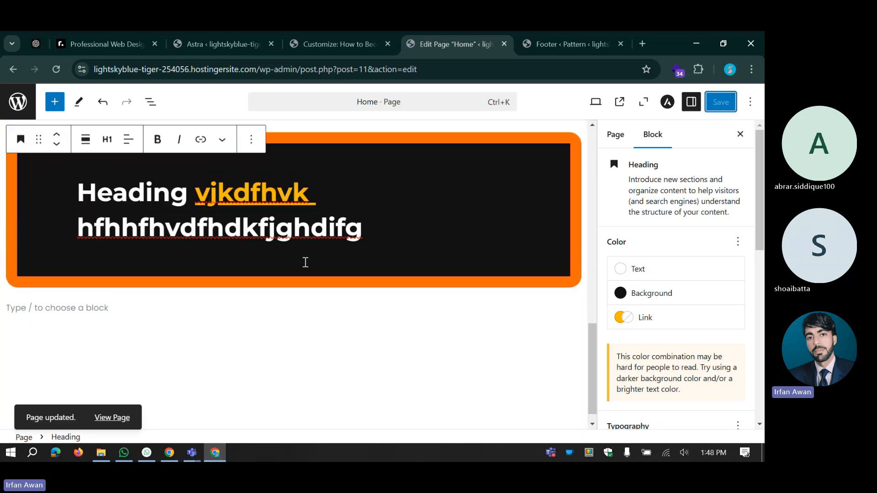
scroll(305, 261, "up", 4)
Step: Load the site's root address in place of the Footer pattern editor and go to the published Home page
left_click(544, 44)
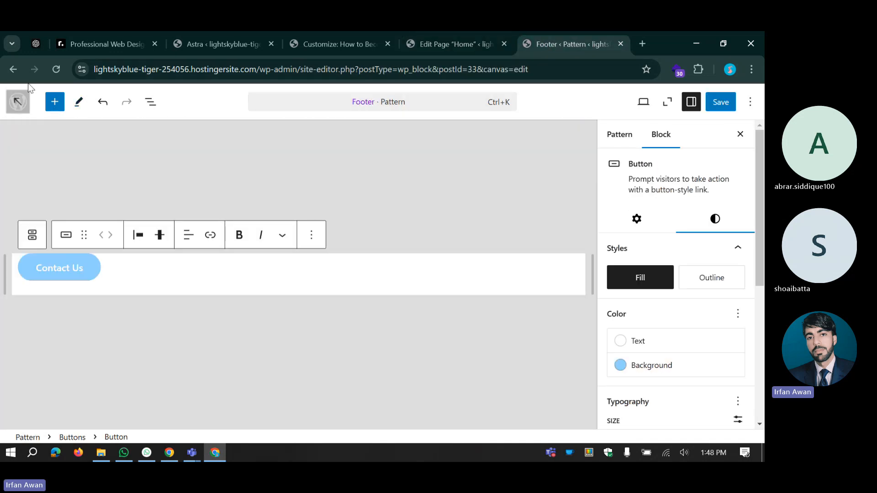
left_click_drag(259, 72, 559, 69)
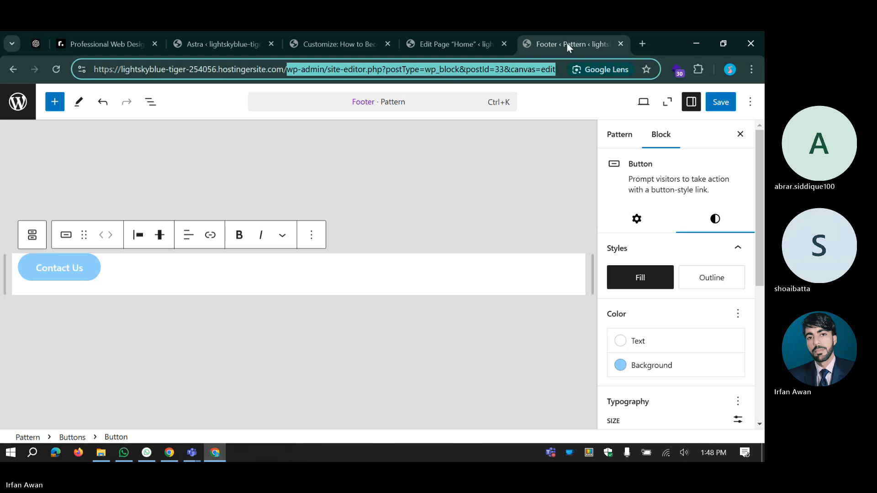
key("BackSpace")
key("Return")
left_click(441, 143)
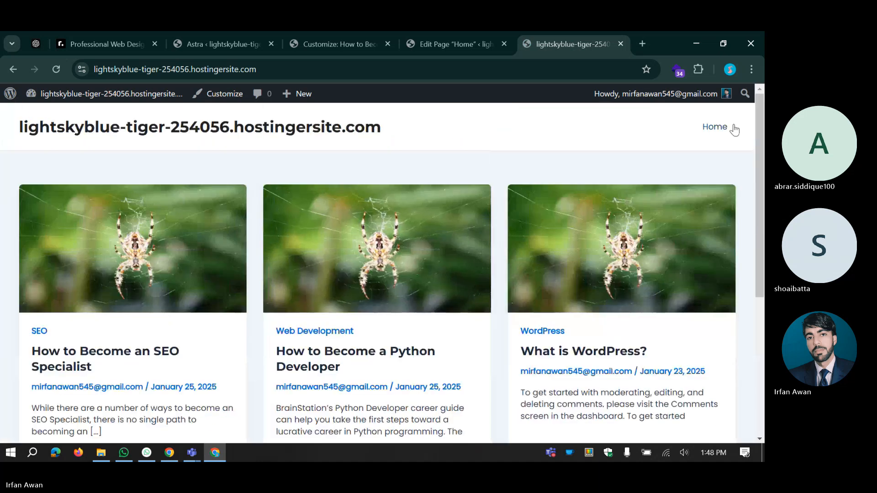
left_click(713, 128)
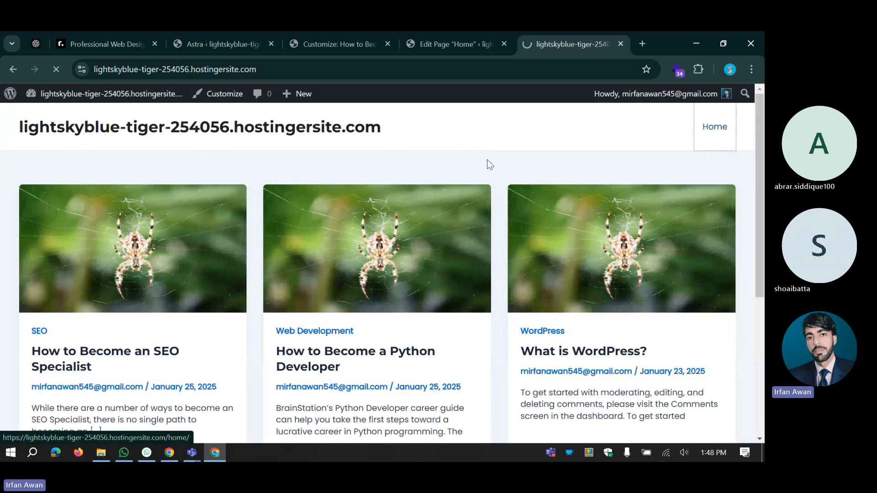
Step: Examine the styled heading near the end of the published Home page
scroll(406, 198, "down", 15)
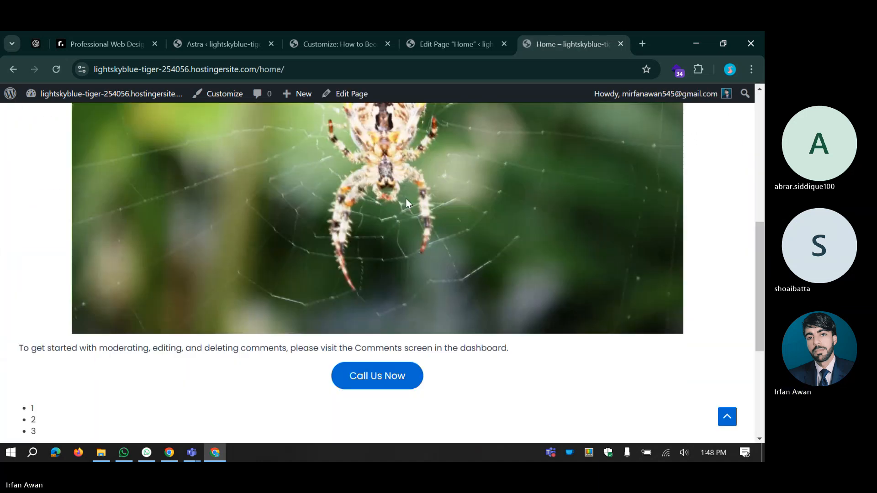
scroll(405, 201, "down", 1)
left_click_drag(92, 277, 605, 283)
left_click(606, 284)
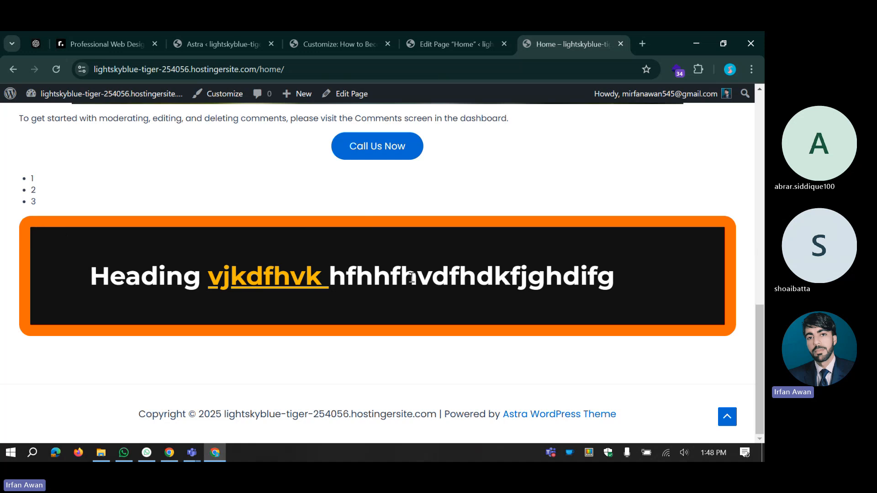
Step: Return to the Home page editor and set the heading's font size to M, trying S first
left_click(335, 41)
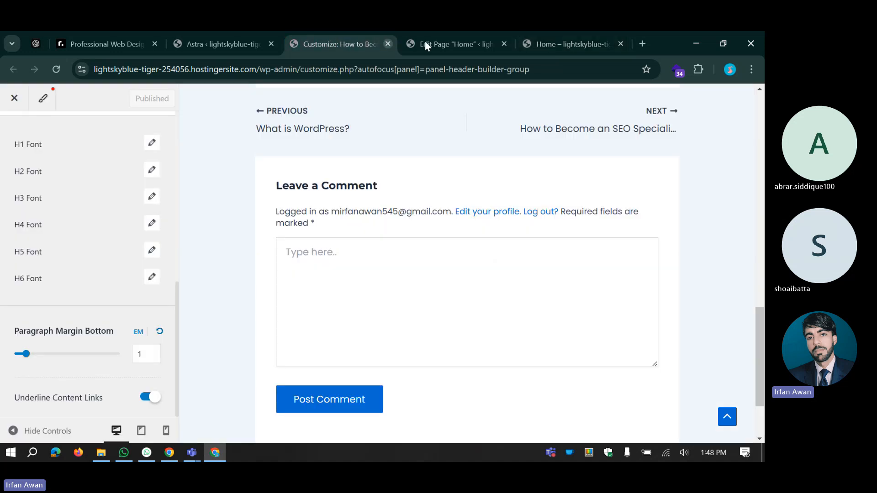
left_click(432, 44)
scroll(591, 312, "down", 3)
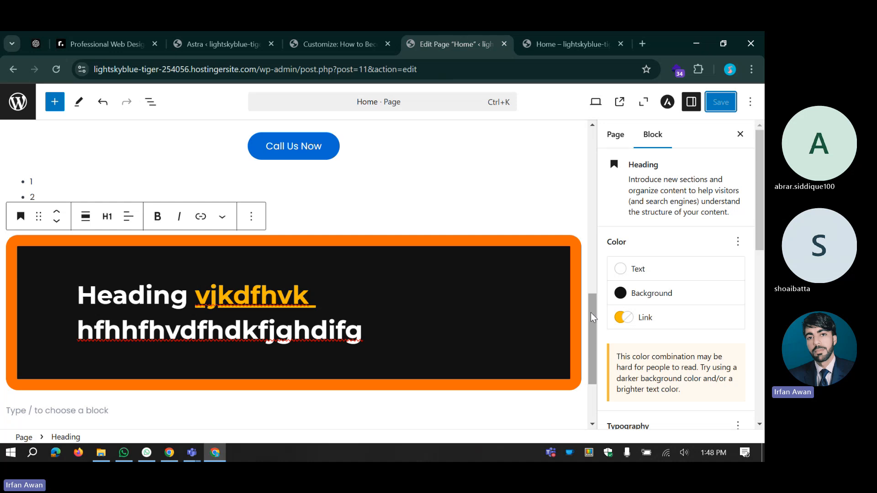
scroll(591, 312, "up", 4)
scroll(698, 284, "down", 4)
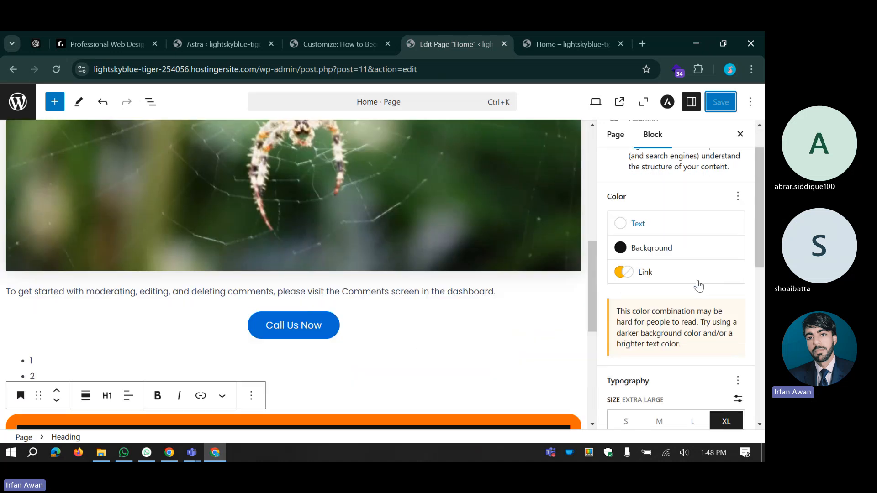
scroll(629, 295, "down", 1)
left_click(629, 235)
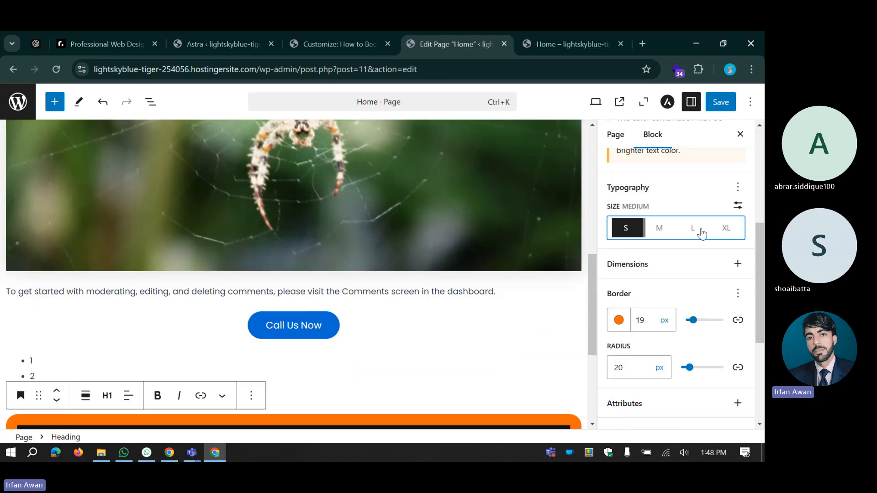
left_click(659, 228)
scroll(509, 330, "down", 5)
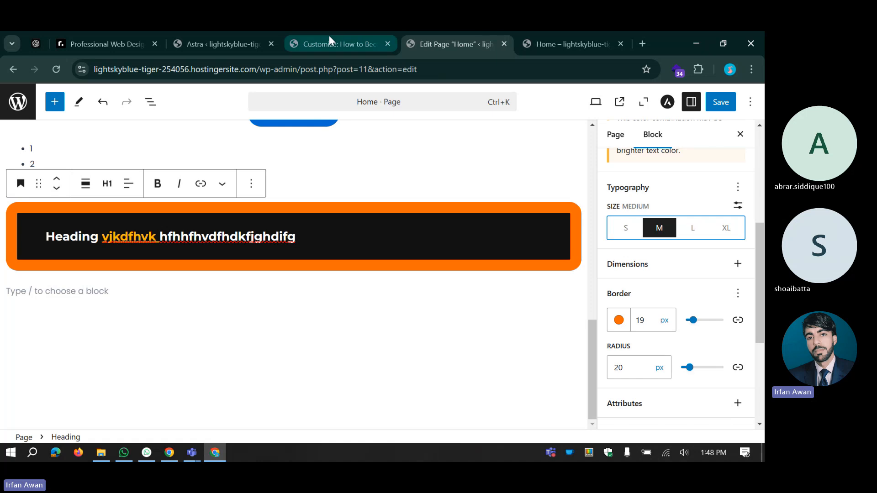
Step: Review the Customizer's global Typography presets, base fonts and heading fonts, ending at the Global settings list
left_click(328, 35)
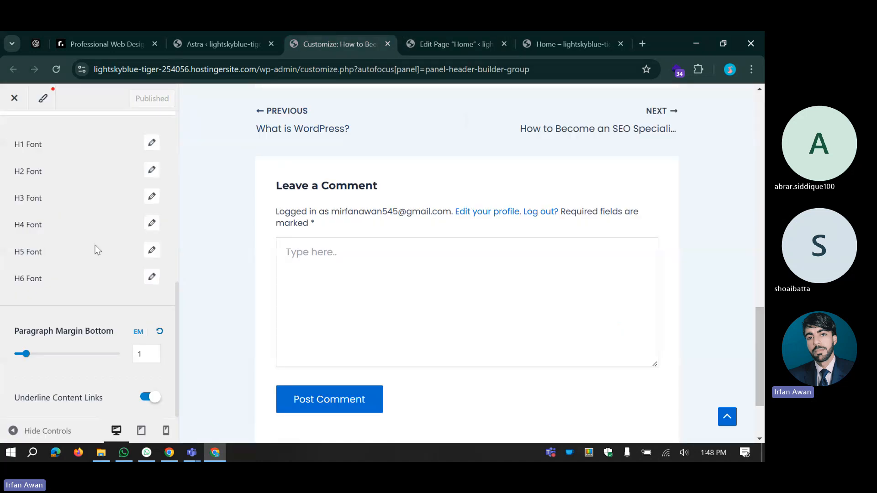
scroll(95, 249, "up", 5)
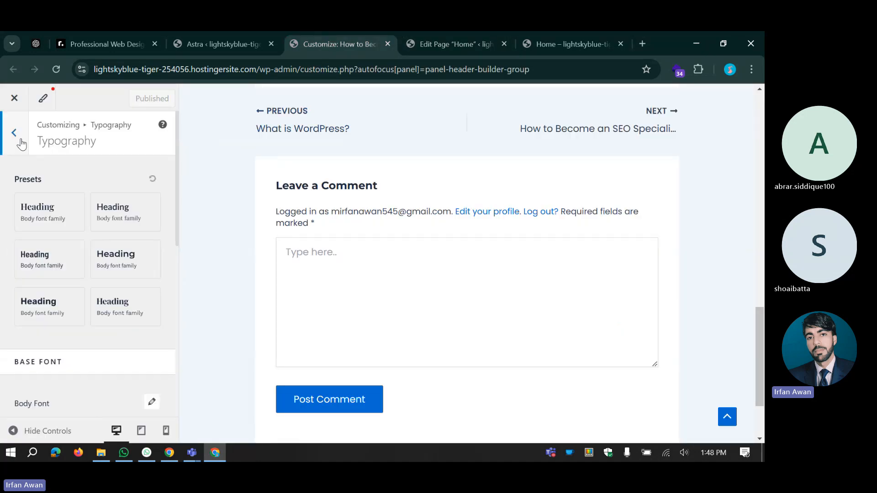
left_click(15, 134)
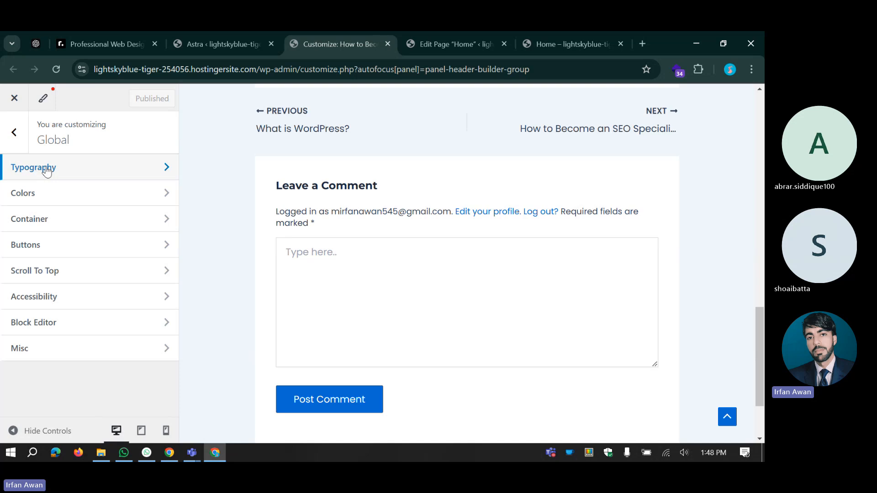
left_click(46, 168)
scroll(60, 306, "up", 5)
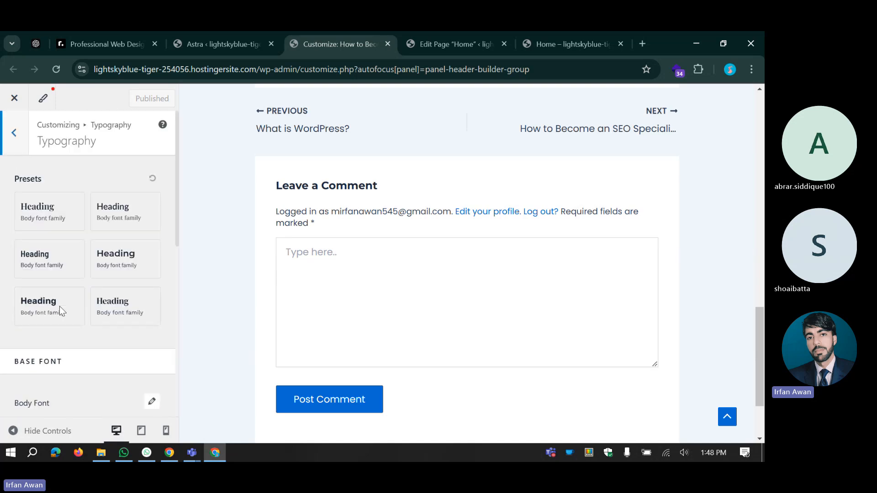
scroll(59, 288, "down", 5)
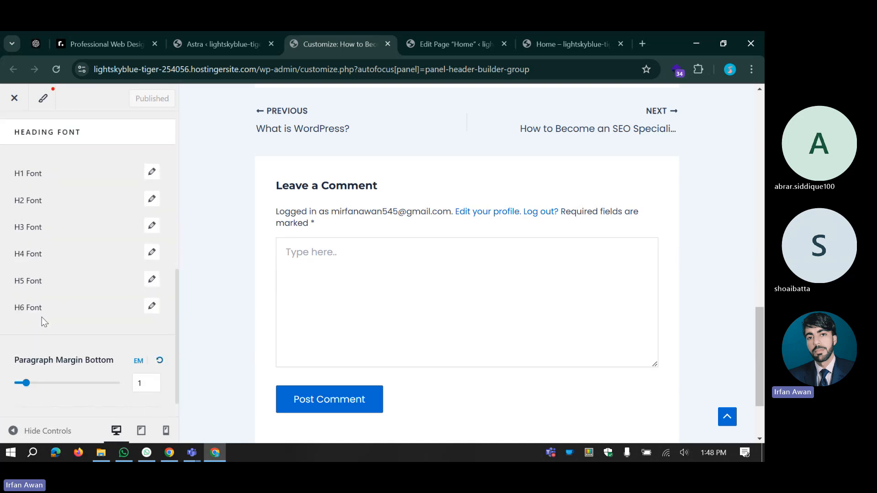
scroll(40, 296, "up", 5)
left_click_drag(18, 295, 59, 295)
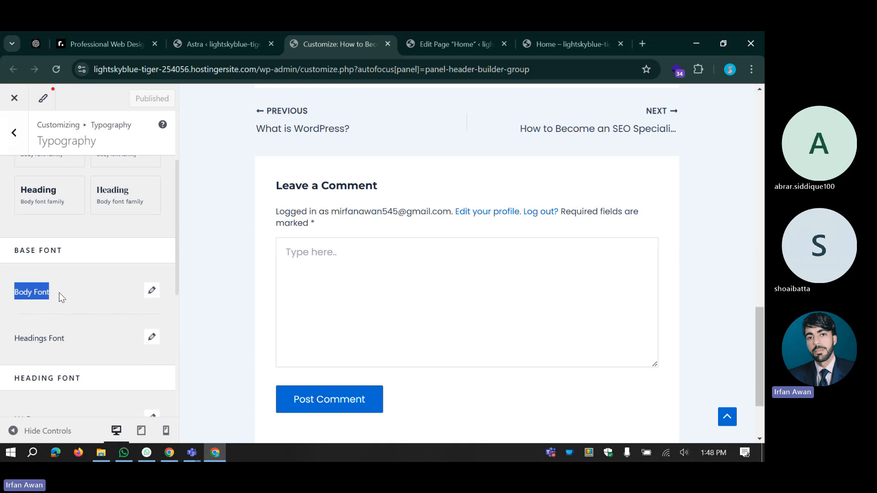
left_click(57, 292)
scroll(94, 279, "up", 3)
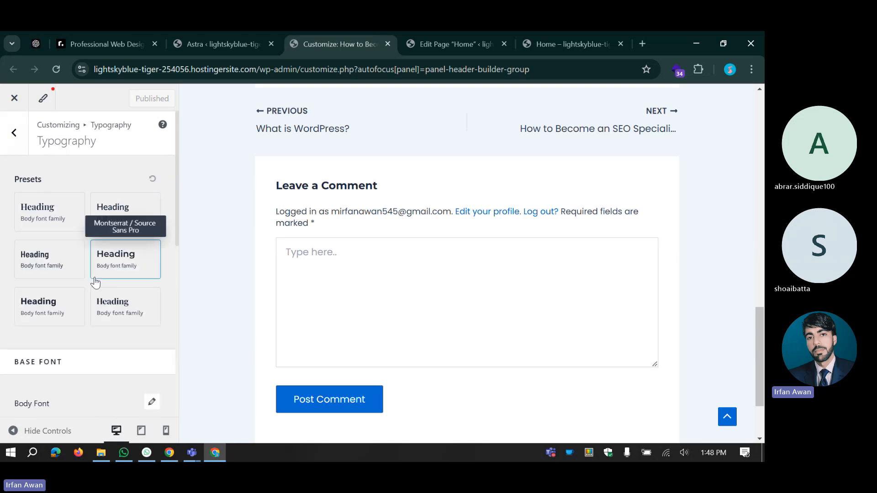
left_click(18, 144)
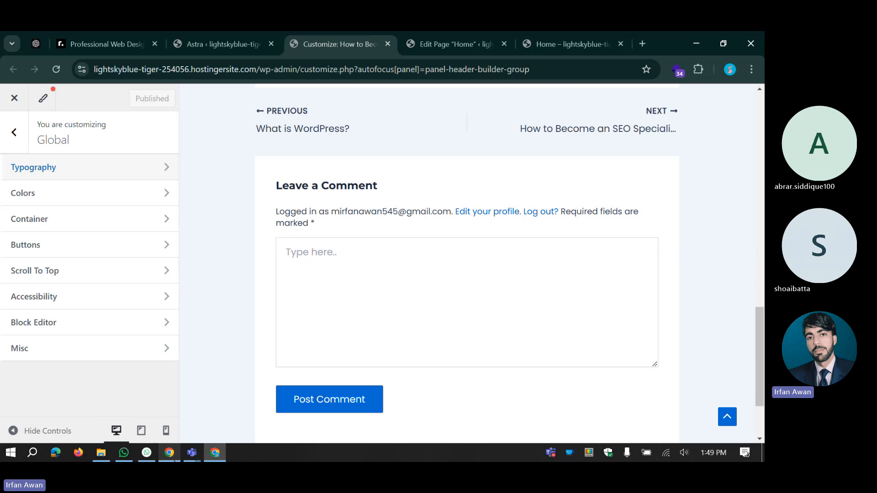
Step: Switch to the alistnailsfl.com window and inspect the Eyelash Extensions heading's font family, weight, style and size with WhatFont
left_click(172, 457)
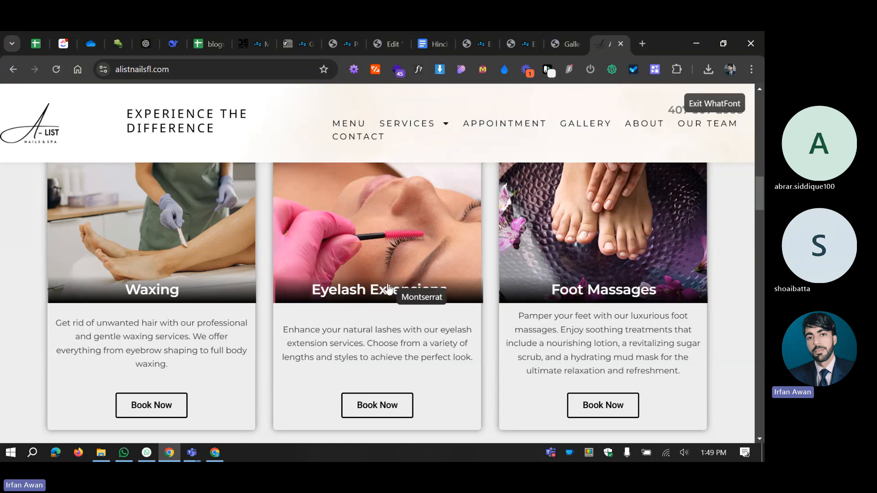
left_click(402, 293)
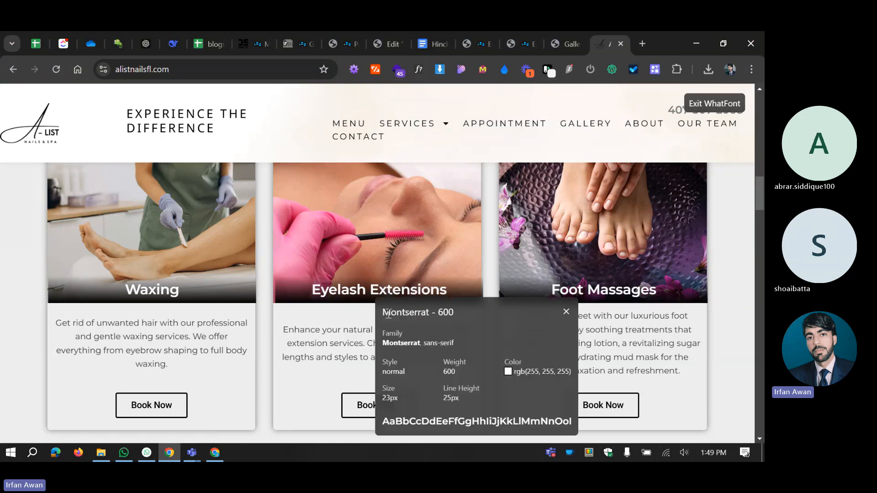
left_click_drag(383, 312, 439, 315)
left_click(438, 314)
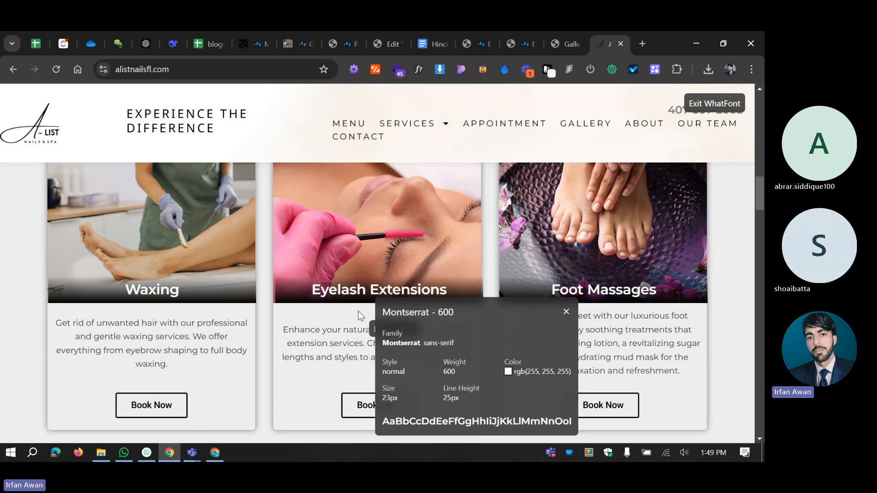
left_click_drag(442, 371, 457, 372)
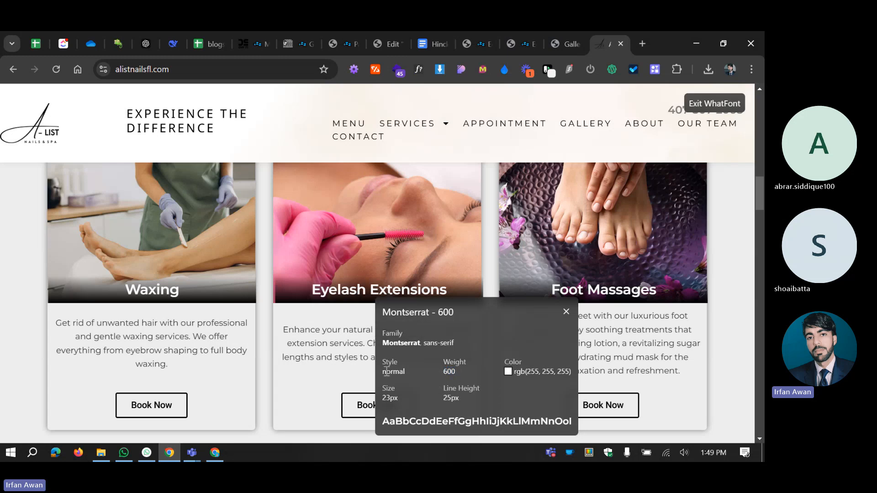
left_click_drag(383, 371, 405, 374)
left_click(408, 351)
left_click_drag(384, 399, 398, 399)
Step: Inspect the font details of the main hero heading on the nail salon home page with WhatFont
scroll(338, 349, "up", 15)
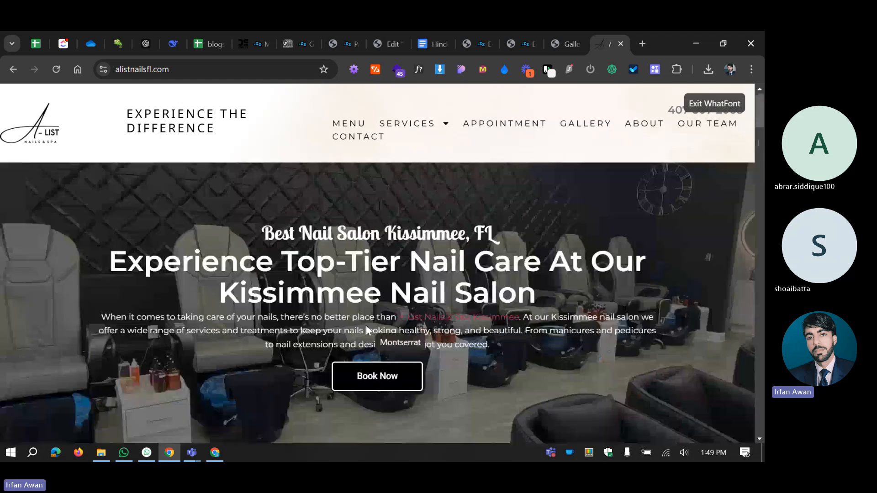
left_click(366, 288)
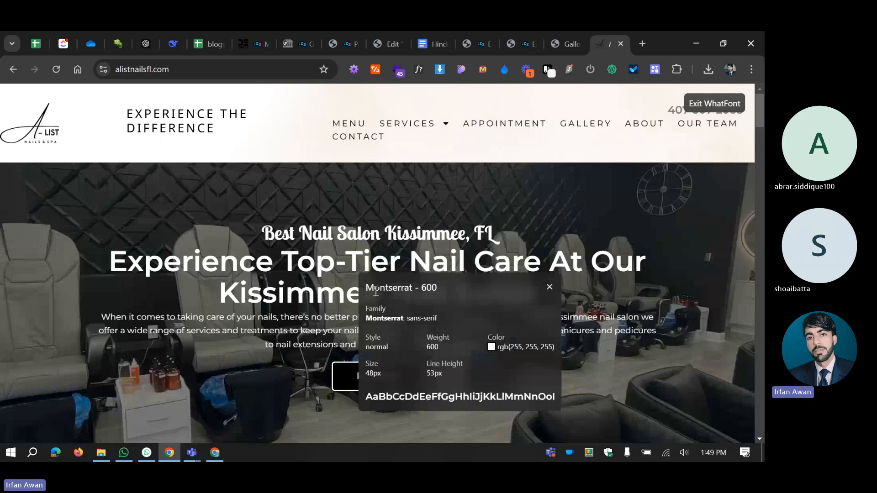
left_click_drag(385, 290, 409, 289)
left_click(425, 290)
left_click(395, 299)
Step: Compare the service section headings with the hero heading, exit WhatFont and highlight the hero heading's text
scroll(391, 293, "down", 10)
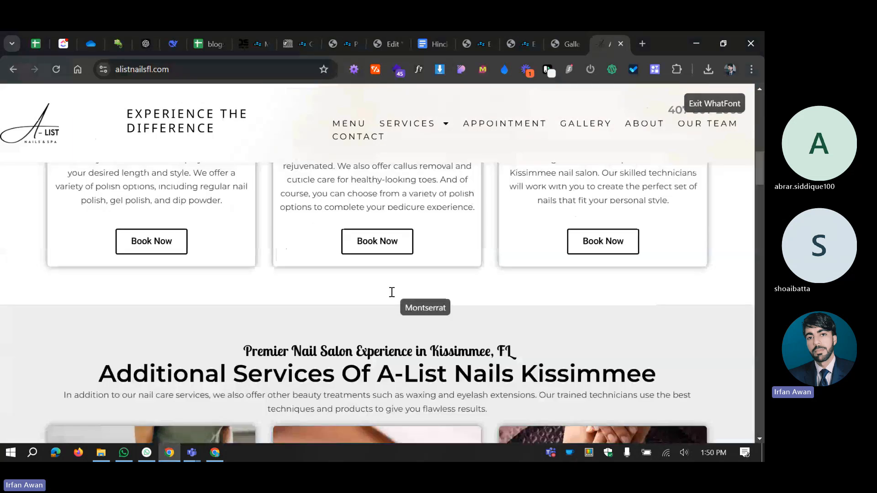
scroll(392, 293, "up", 4)
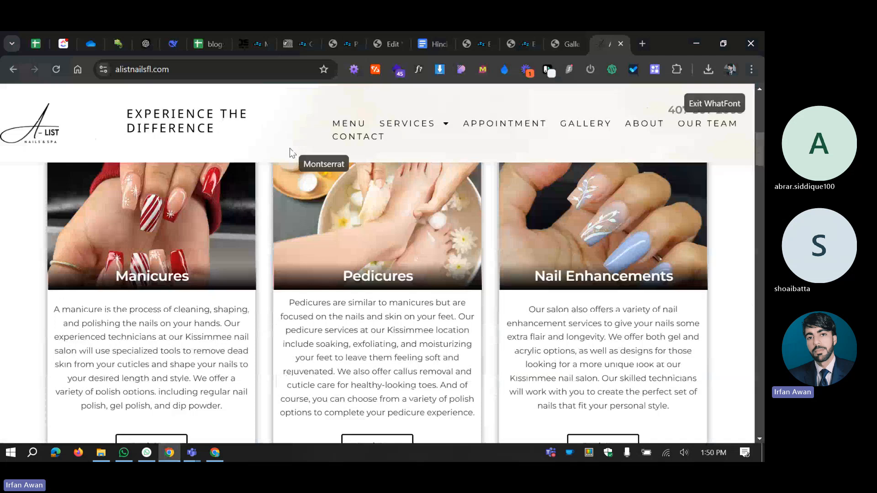
scroll(277, 273, "down", 3)
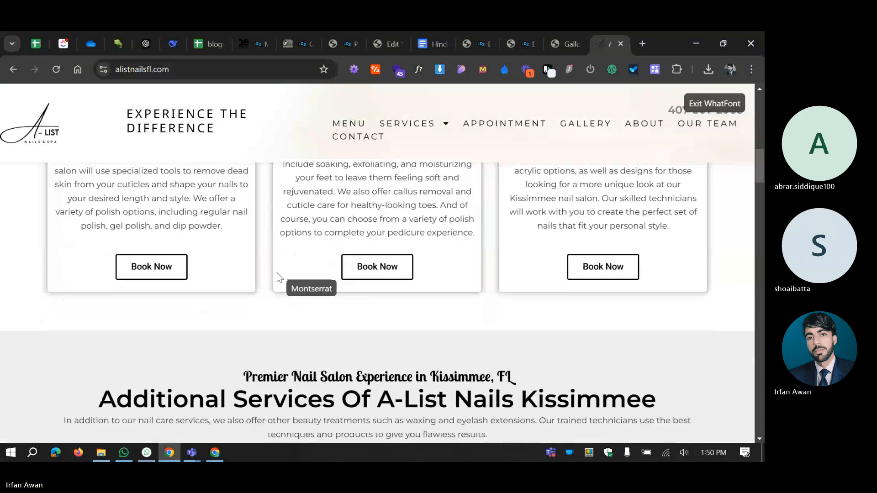
scroll(276, 272, "down", 4)
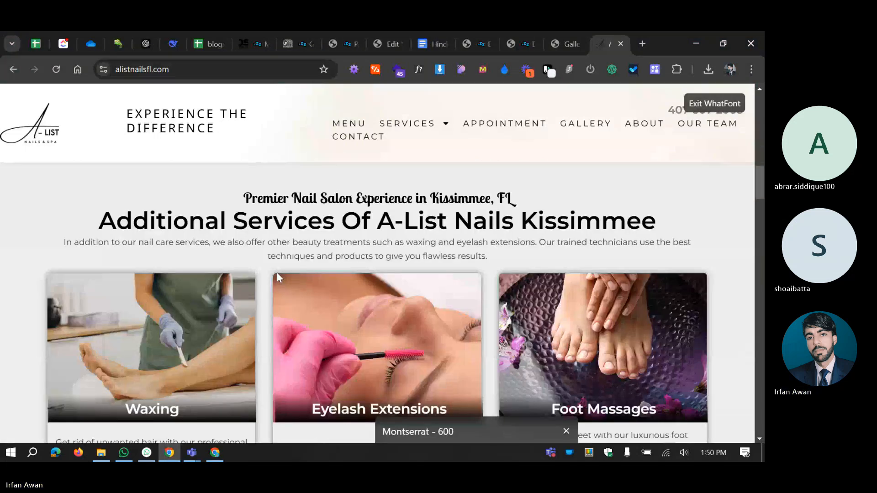
scroll(277, 273, "up", 6)
scroll(277, 273, "up", 6)
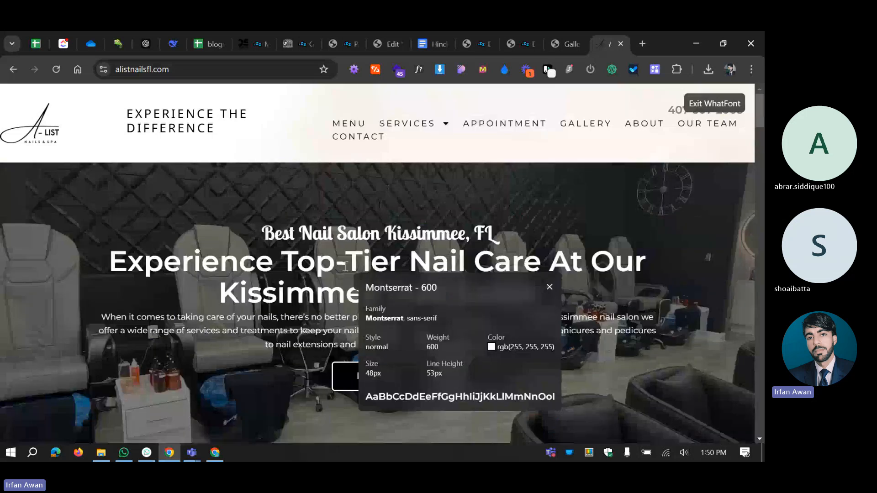
key("Escape")
left_click_drag(103, 256, 552, 299)
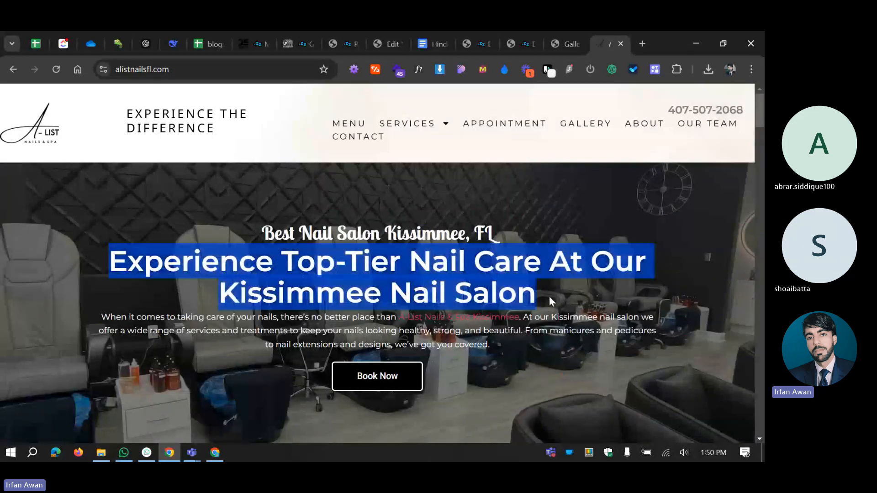
Step: Search Google for "whatfont extension" in a new tab and open the WhatFont page in the Chrome Web Store
left_click(642, 44)
type("what")
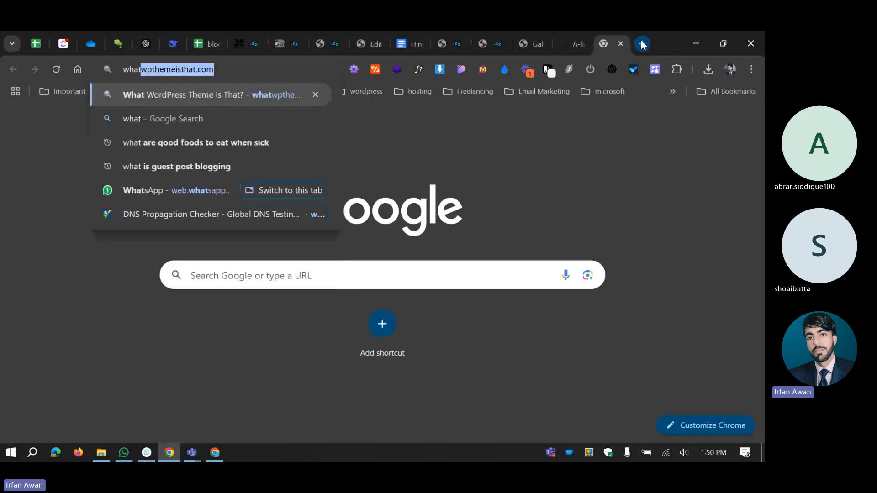
type("font ")
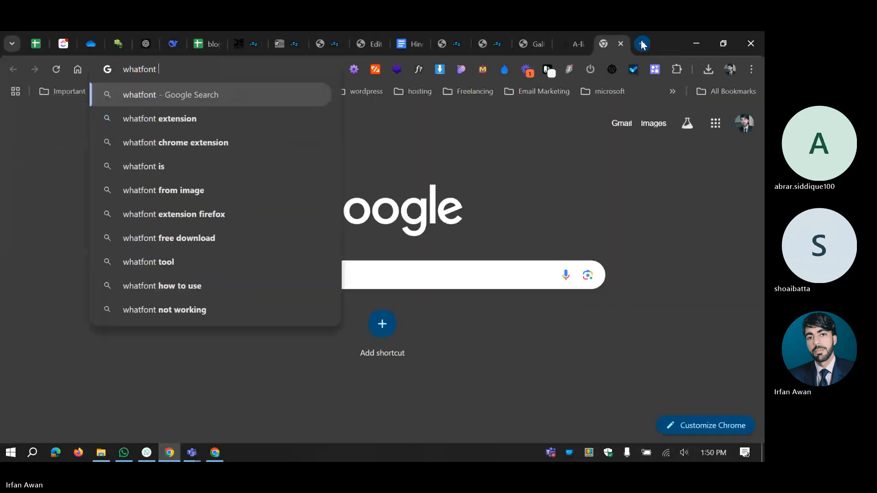
type("extension")
key("Return")
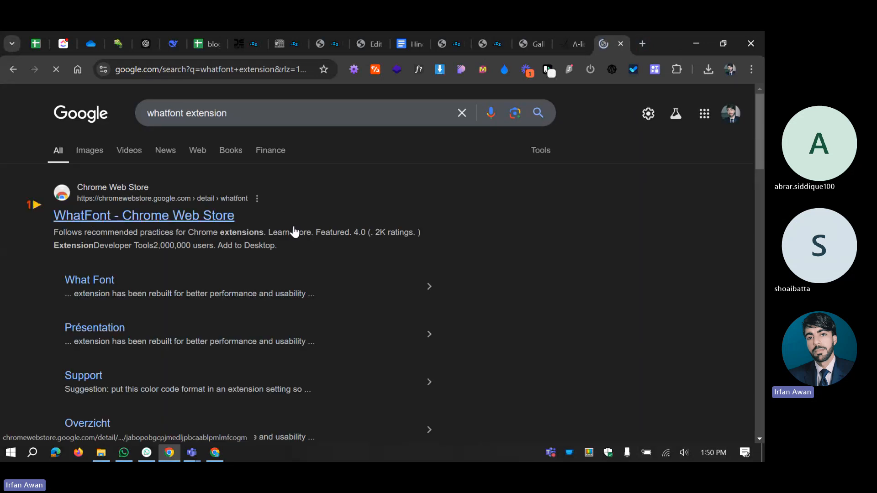
left_click(294, 229)
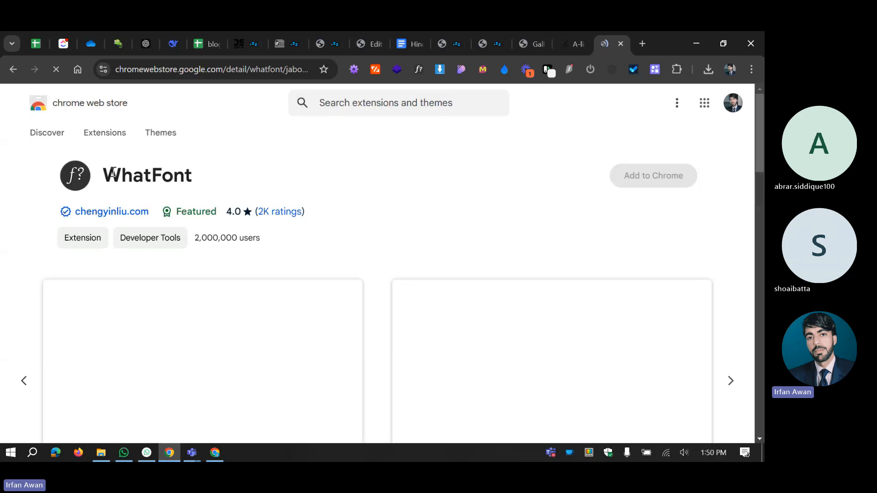
double_click(113, 173)
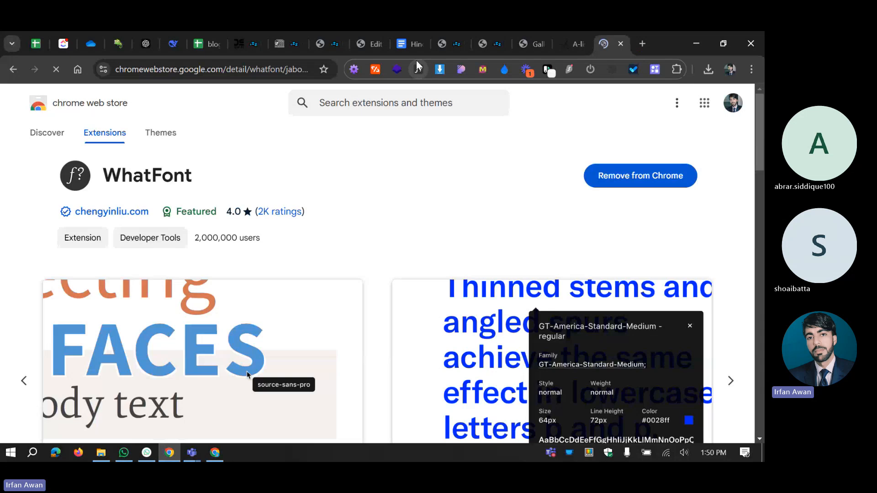
Step: Unpin the WhatFont extension, pin it again and return it to its original place among the pinned extensions
left_click(676, 71)
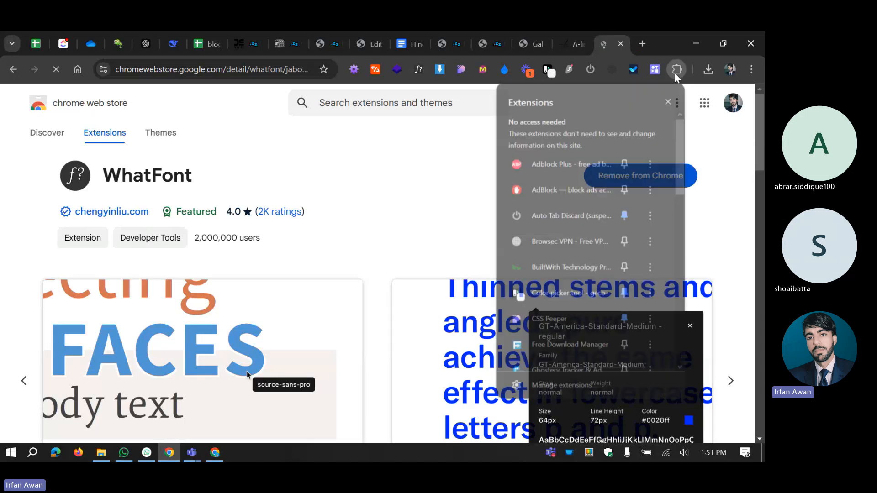
scroll(555, 221, "down", 10)
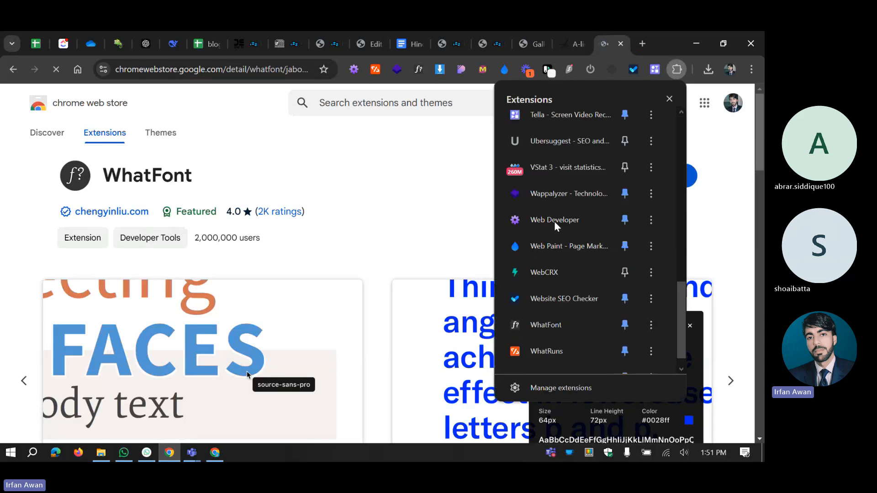
left_click(625, 307)
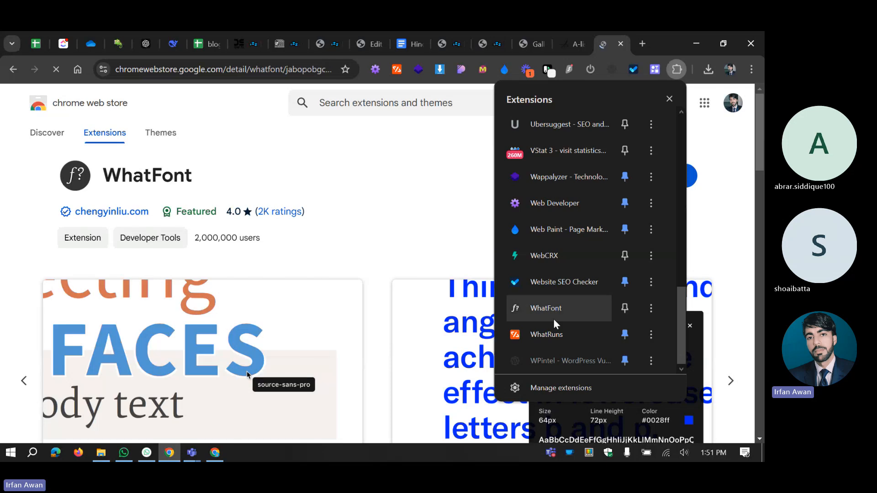
left_click(624, 309)
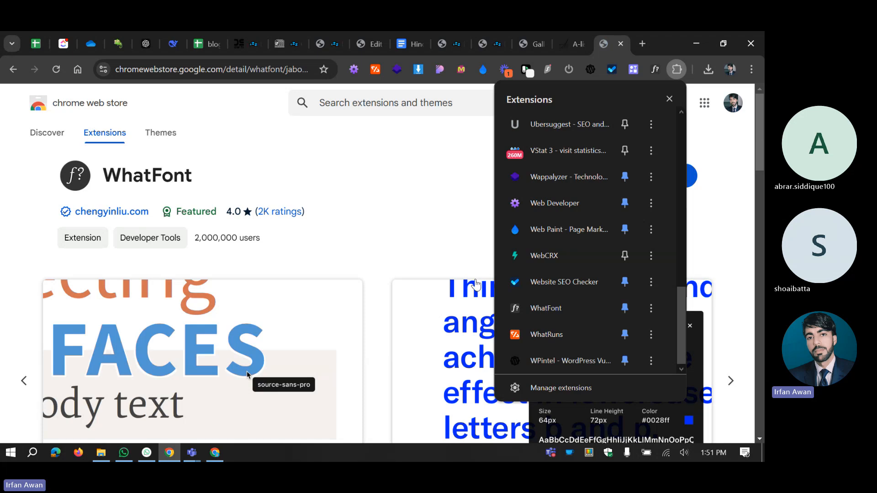
left_click(452, 189)
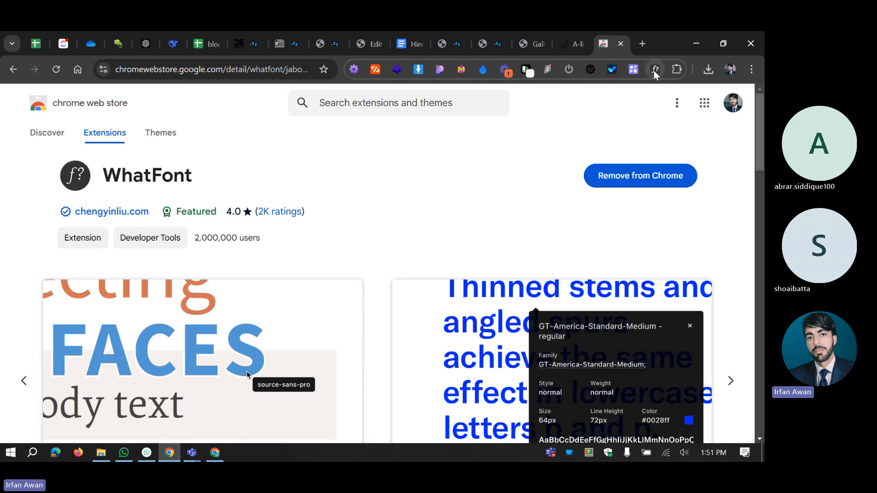
left_click_drag(654, 70, 420, 68)
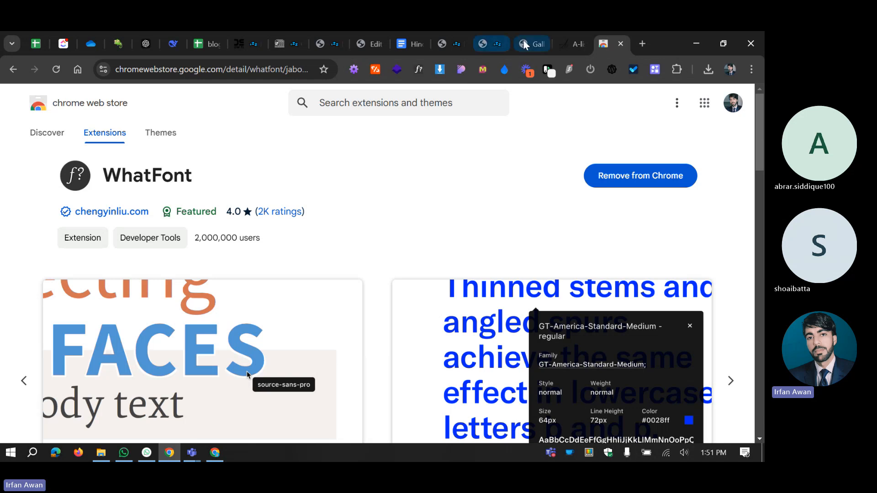
Step: Return to the nail salon site, start WhatFont and examine the hero heading's font name again
left_click(583, 36)
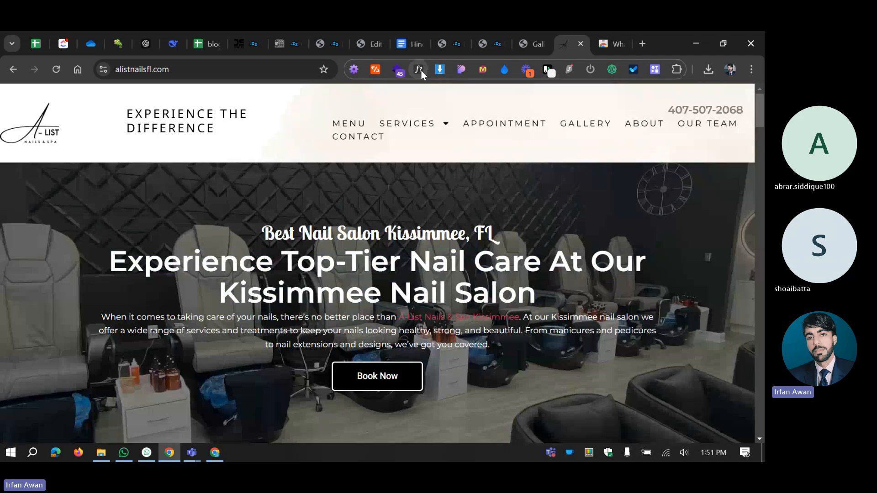
left_click(365, 264)
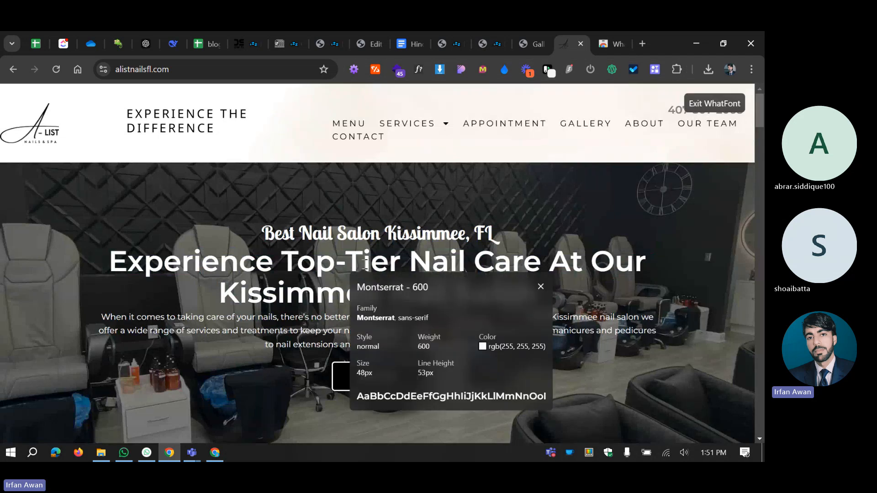
left_click_drag(357, 287, 392, 287)
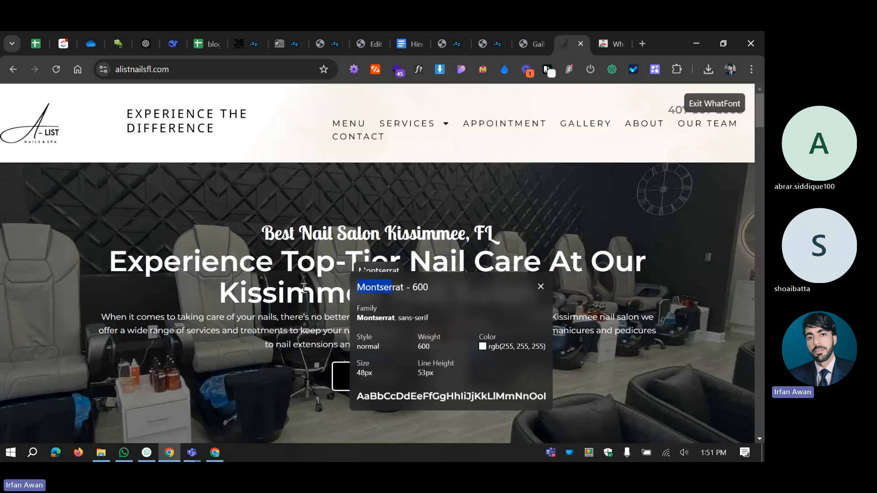
Step: Return to the Astra Customizer and review the Headings Font settings in the global Typography section
left_click(215, 452)
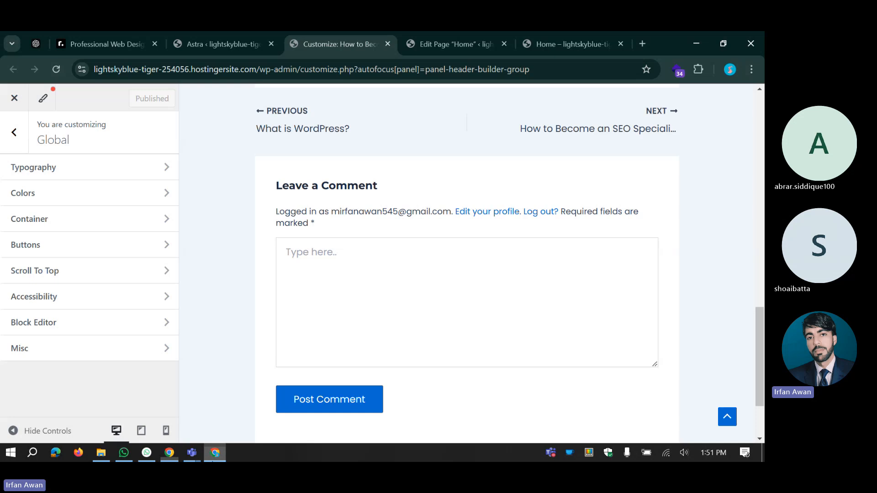
left_click(68, 170)
scroll(69, 276, "down", 5)
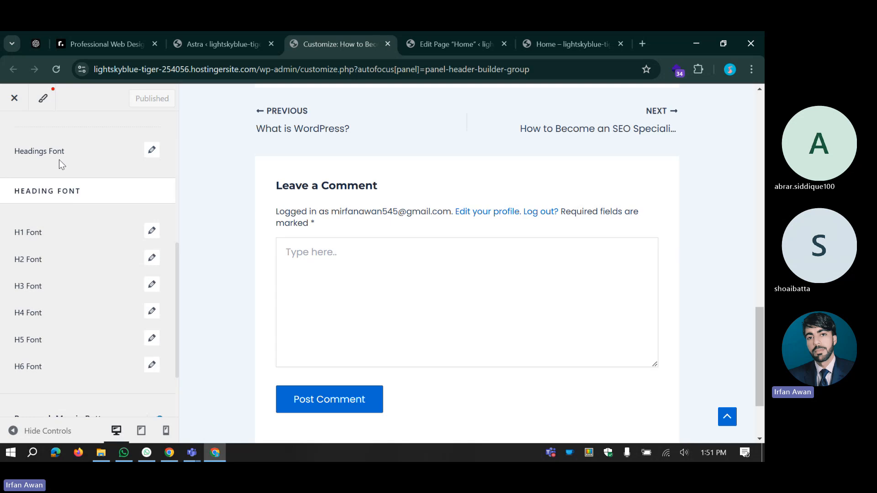
left_click_drag(6, 158, 80, 155)
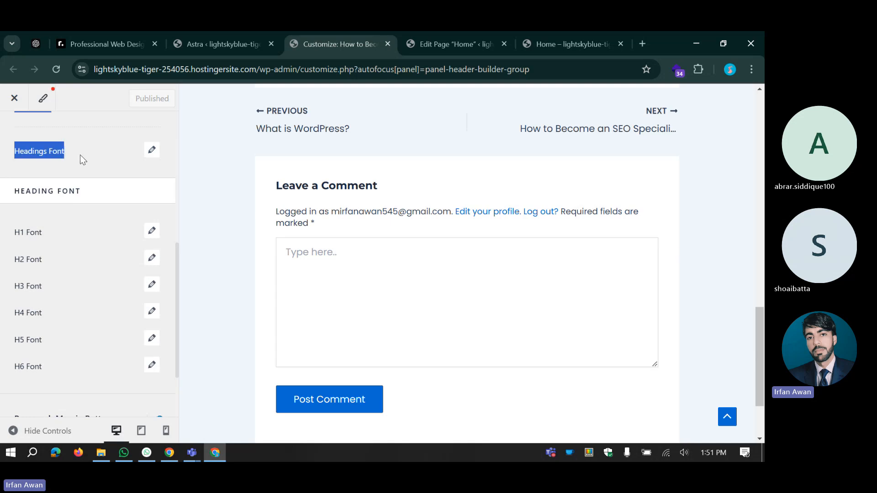
left_click(38, 150)
left_click(52, 152)
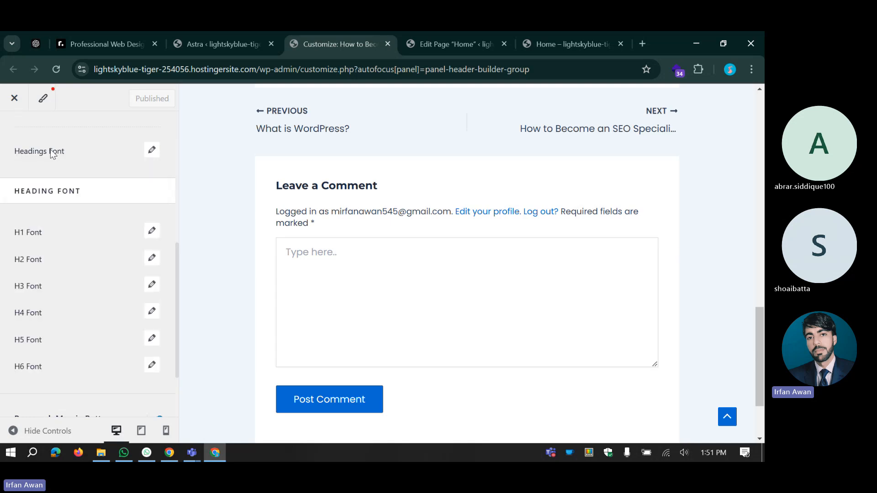
left_click(52, 153)
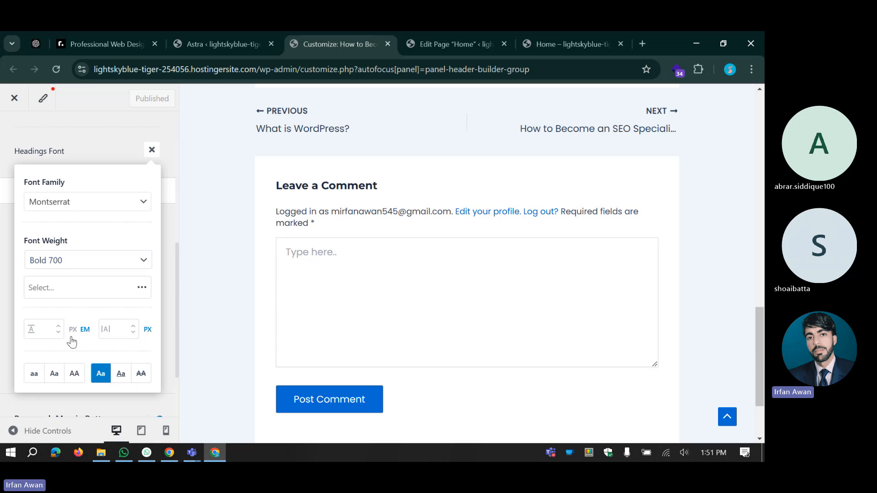
left_click(154, 150)
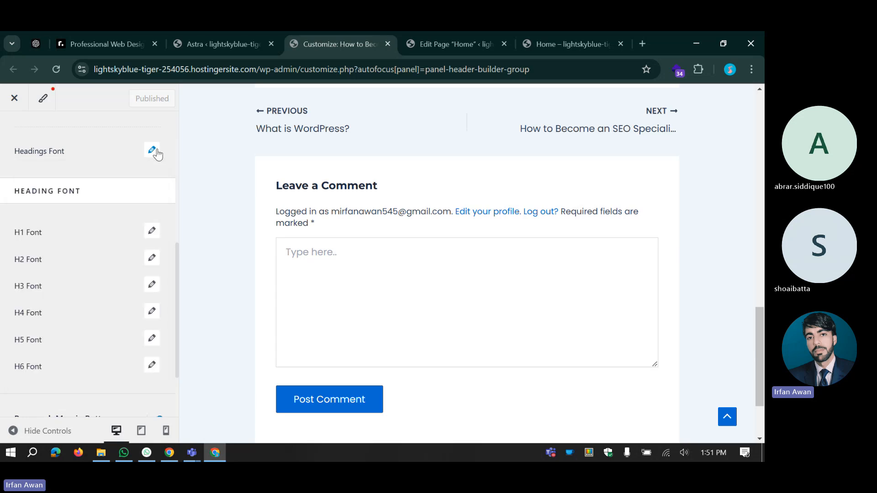
Step: Set the H1 font family to Montserrat and its weight to Semi-Bold 600 in the global heading typography
left_click(151, 231)
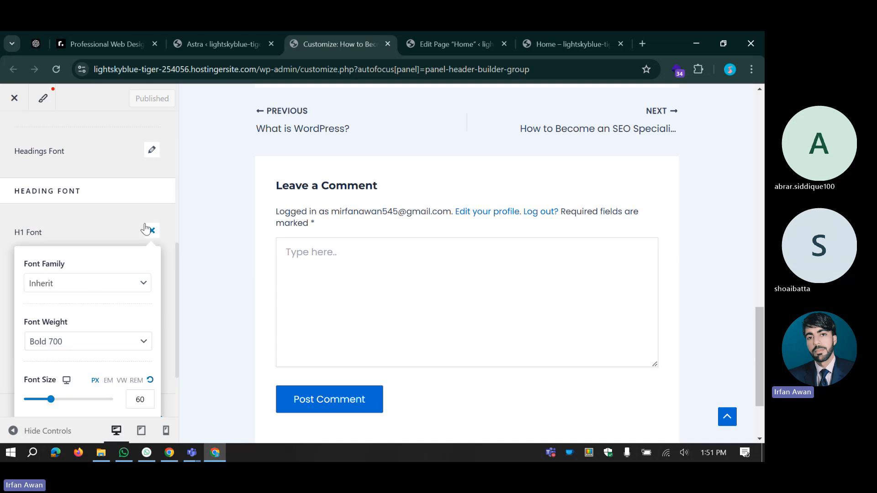
left_click(71, 284)
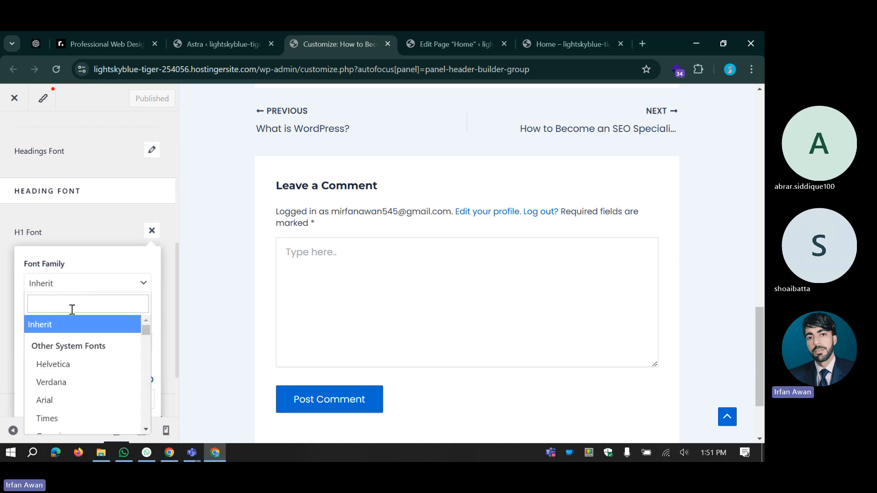
type("monts")
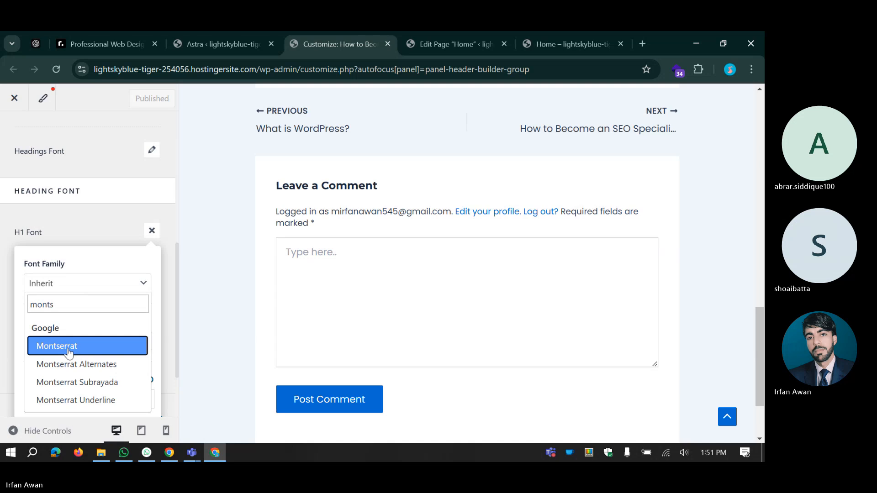
left_click(69, 351)
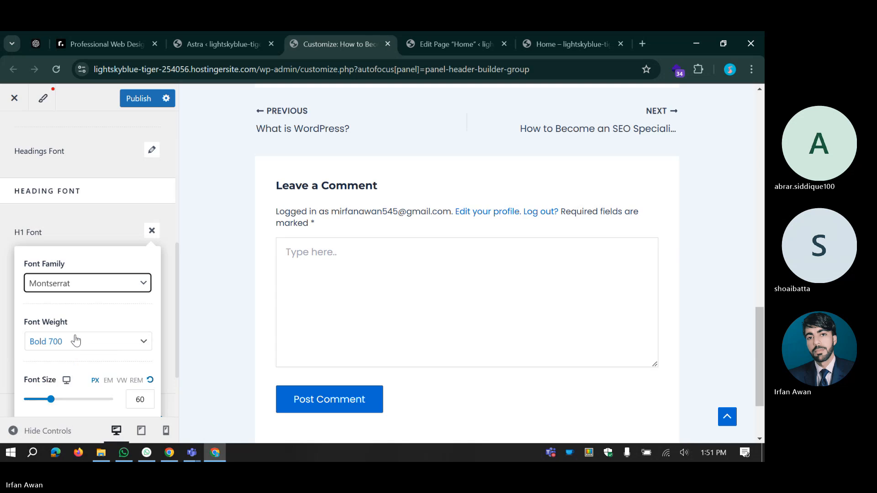
scroll(42, 308, "down", 1)
scroll(43, 308, "down", 1)
left_click(61, 253)
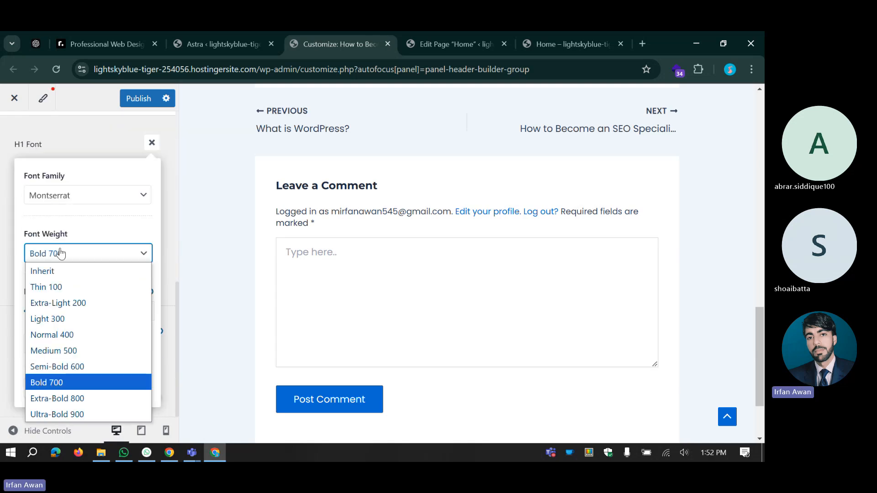
left_click(64, 364)
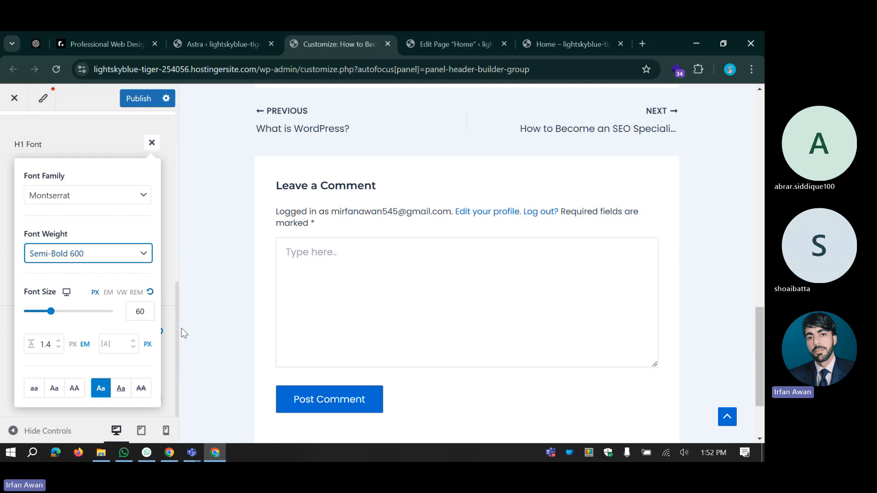
Step: Switch to the nail salon site and examine the hero heading's font size and line height in the WhatFont details
left_click(173, 454)
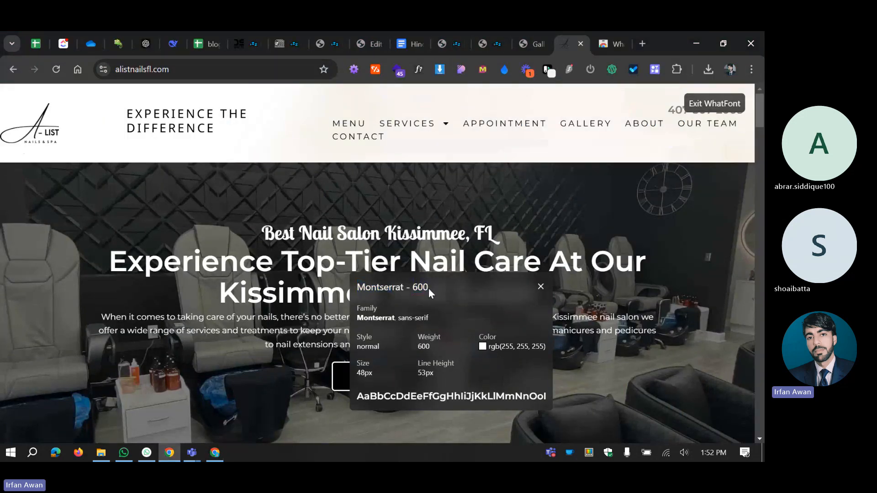
left_click_drag(418, 373, 433, 374)
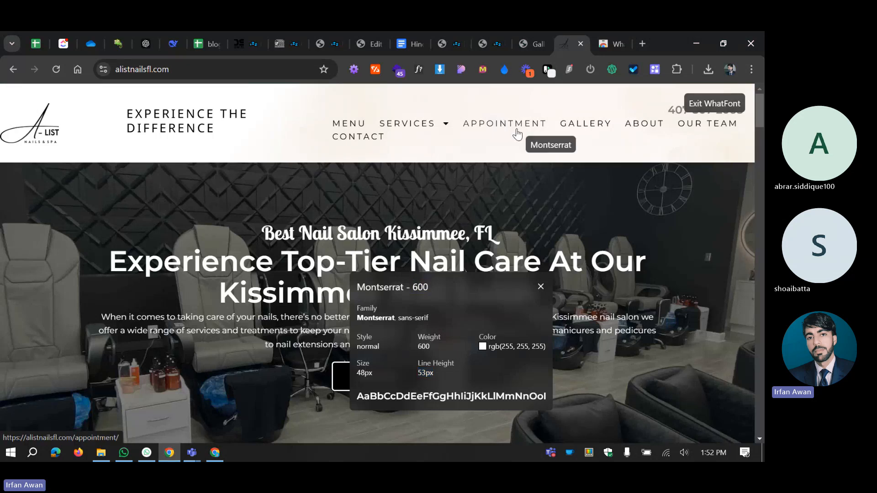
key("alt+Tab")
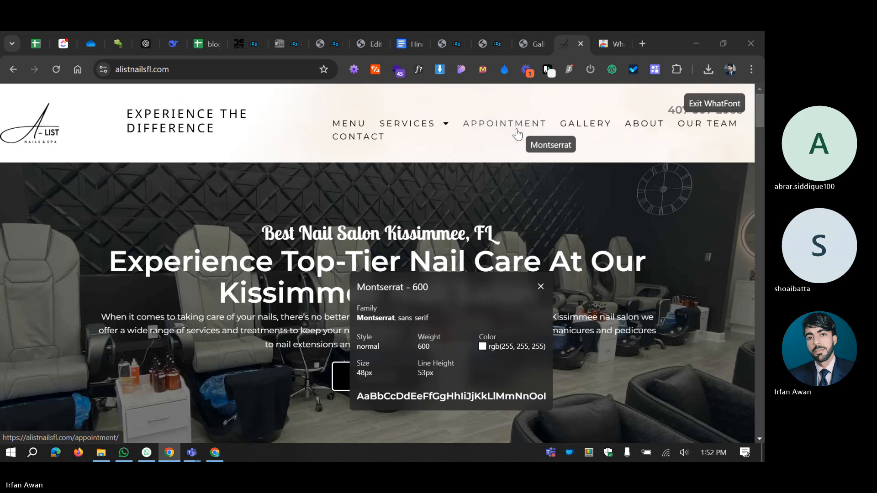
Step: Return to the Astra Customizer and set the H1 font size to 48 px and the line height to 53 px
key("alt+Tab")
double_click(146, 314)
type("4")
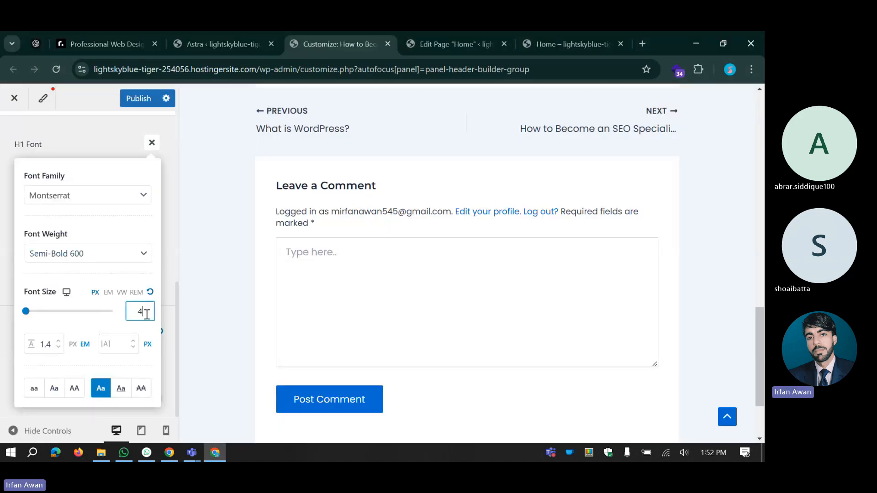
type("8")
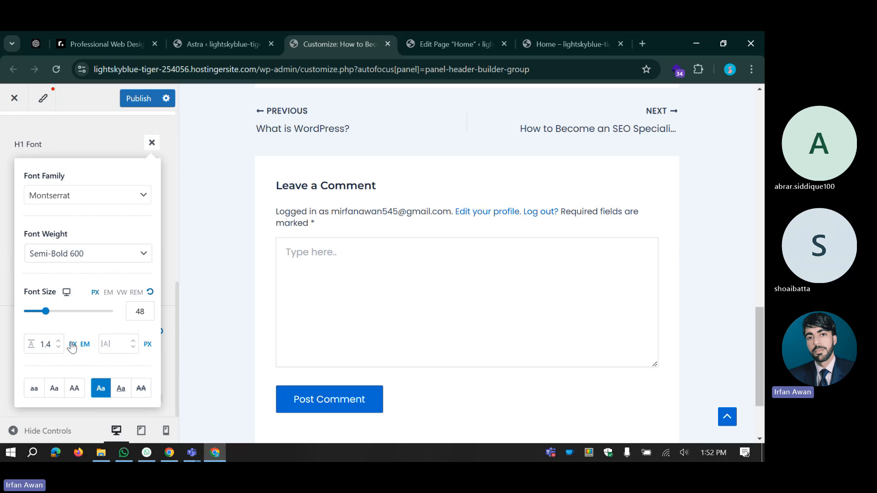
double_click(50, 346)
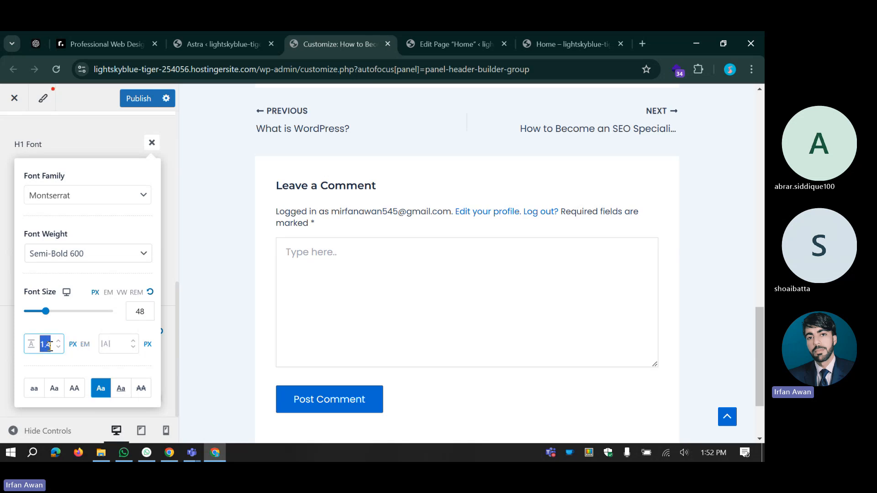
type("53")
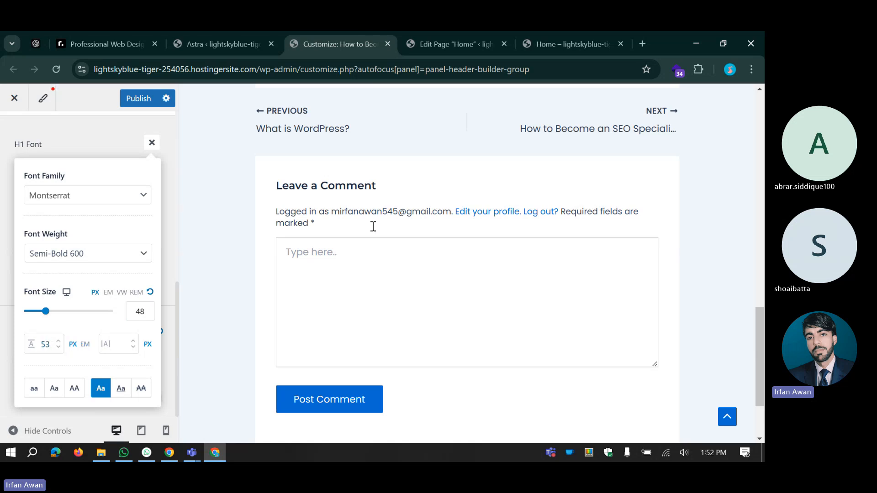
Step: Check the headings in the preview, re-enter 48 px as the H1 font size and close the H1 font settings
scroll(373, 227, "up", 5)
scroll(375, 229, "up", 5)
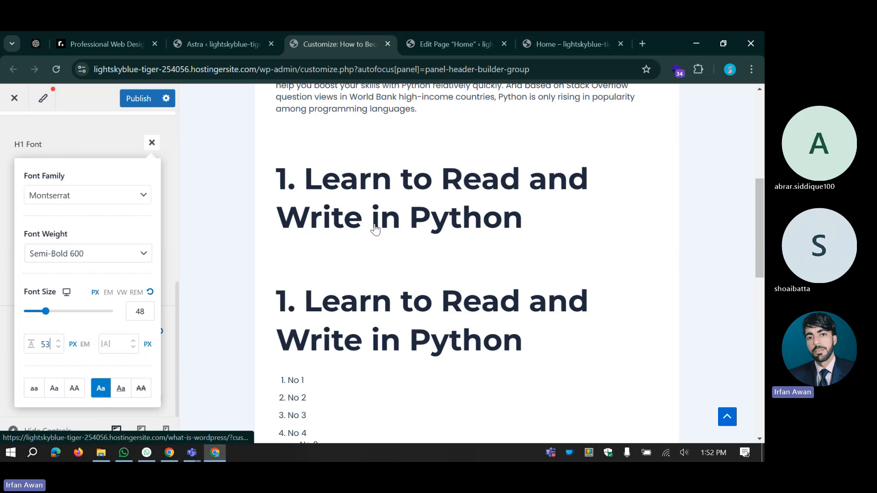
scroll(375, 224, "down", 5)
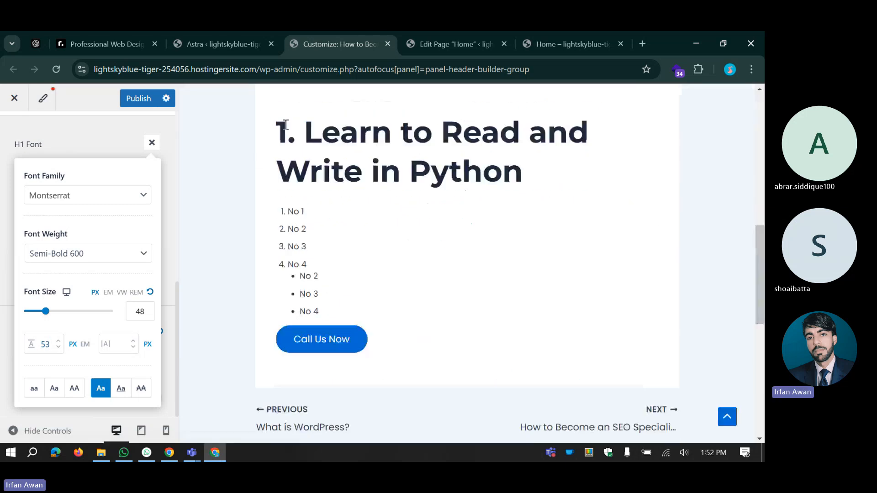
double_click(140, 315)
type("6")
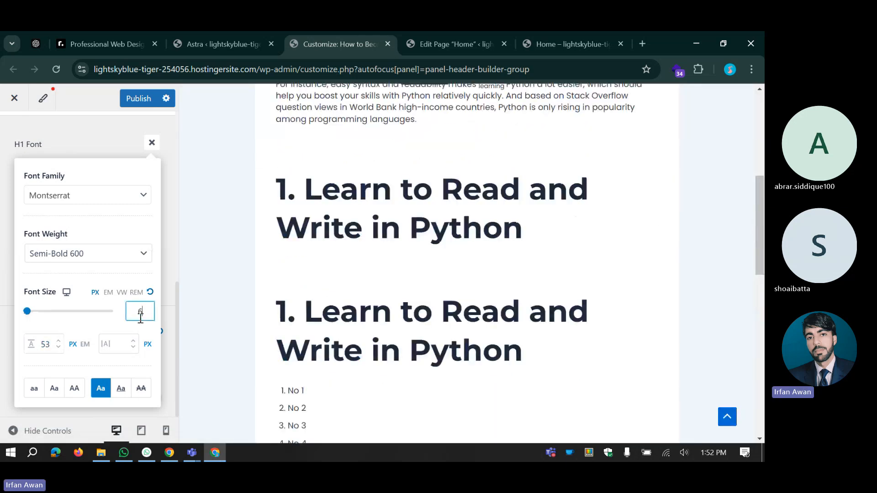
left_click(80, 277)
left_click(140, 315)
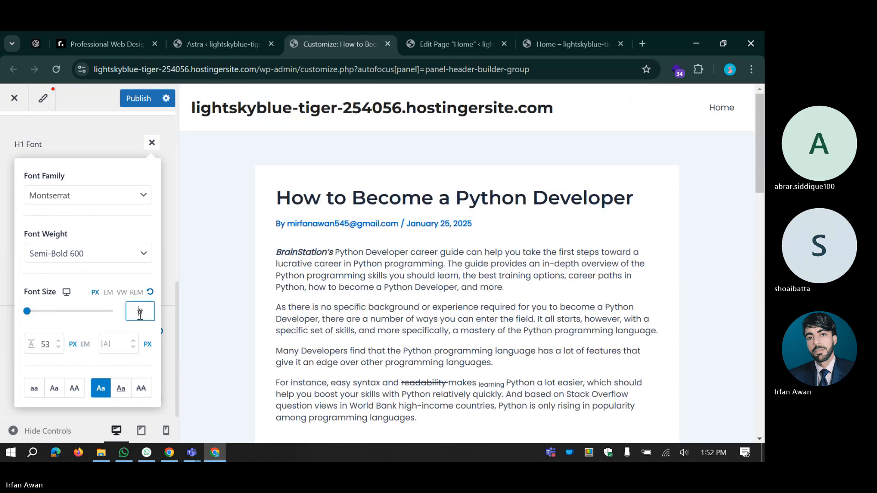
key("Delete")
type("3")
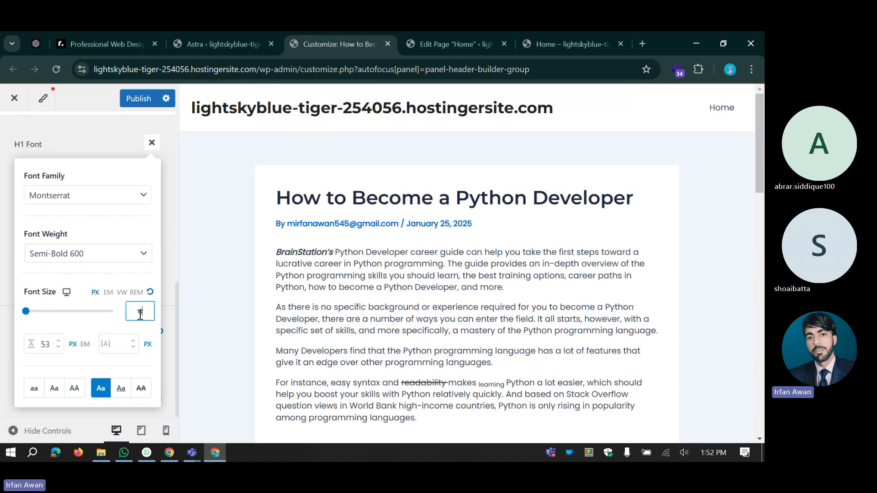
type("8")
left_click(109, 344)
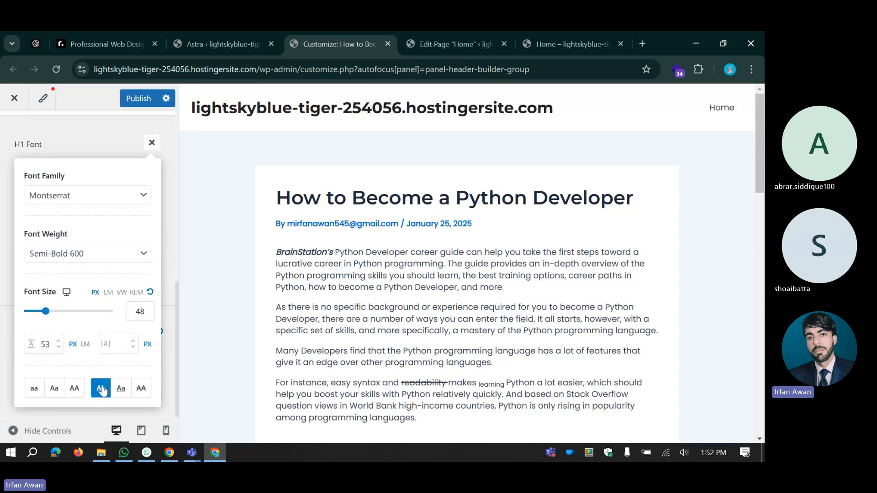
left_click(151, 142)
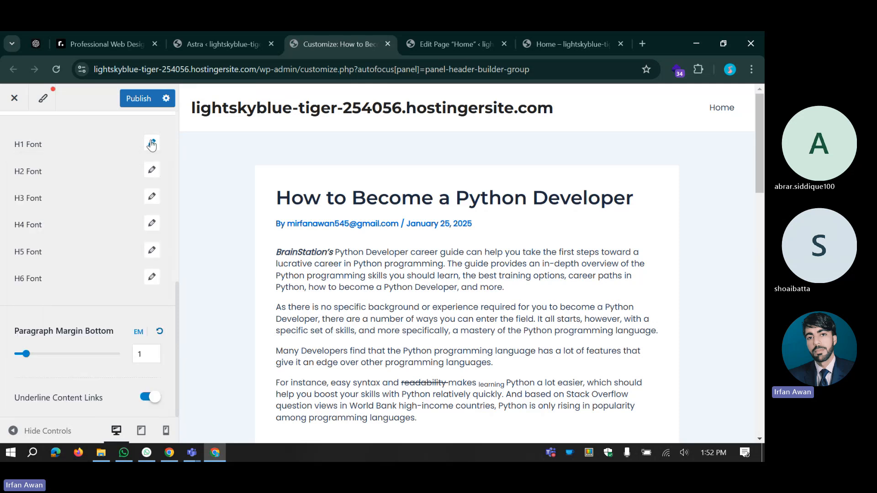
Step: Switch to the nail salon site and inspect the Services section heading's font size, weight and line height with WhatFont
left_click(169, 456)
left_click(365, 340)
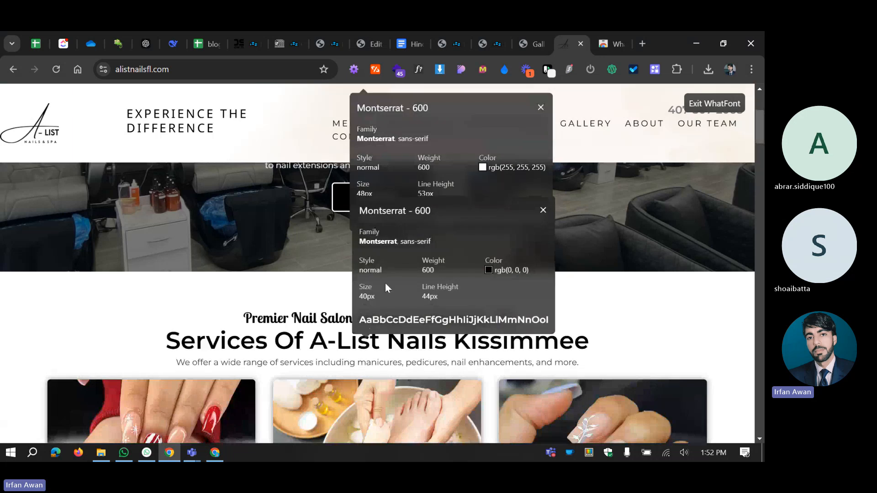
left_click_drag(360, 297, 372, 297)
left_click(440, 272)
left_click_drag(430, 297, 422, 296)
scroll(391, 292, "down", 3)
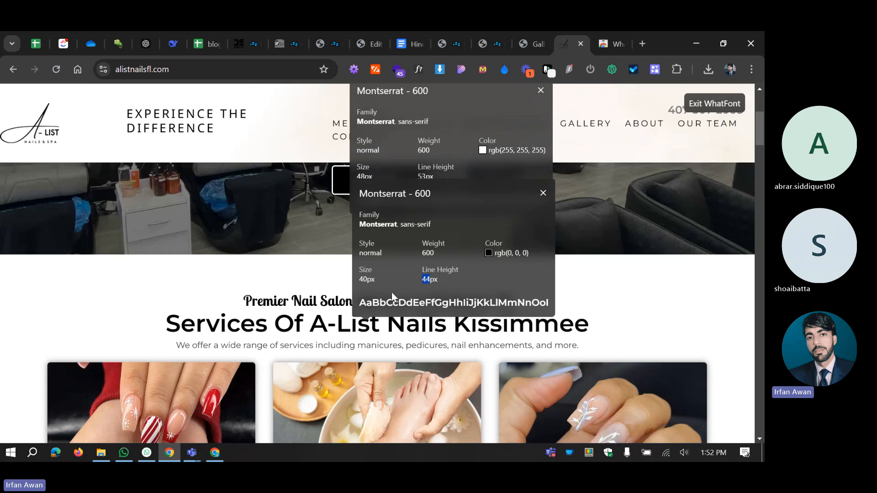
Step: Look over the service sections and inspect the font details of the Pedicures card title with WhatFont
scroll(349, 259, "down", 10)
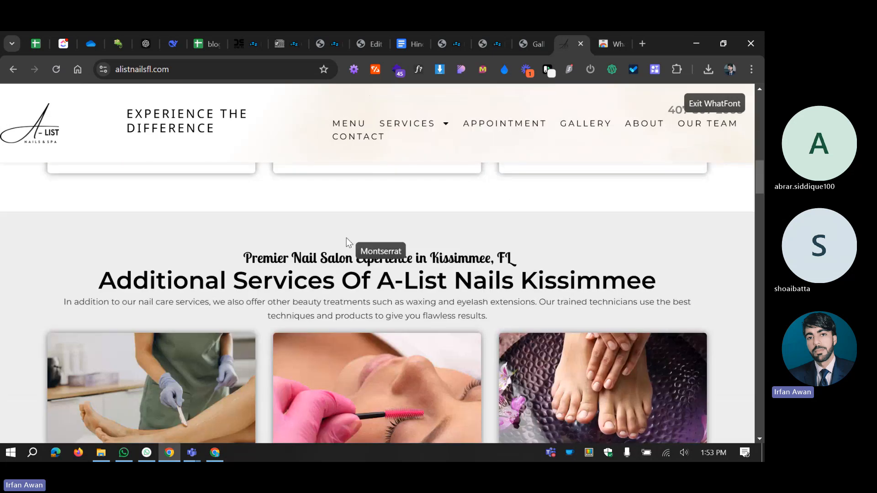
scroll(347, 240, "down", 6)
scroll(348, 242, "up", 13)
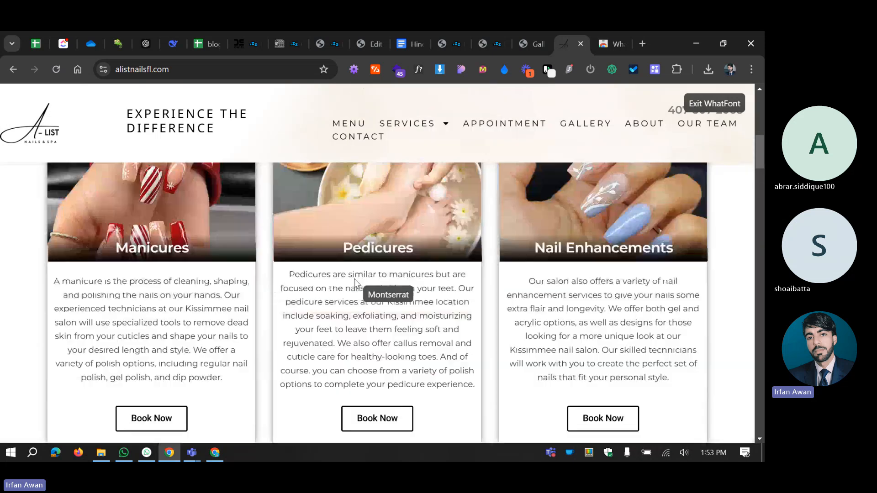
scroll(355, 282, "up", 1)
left_click(354, 280)
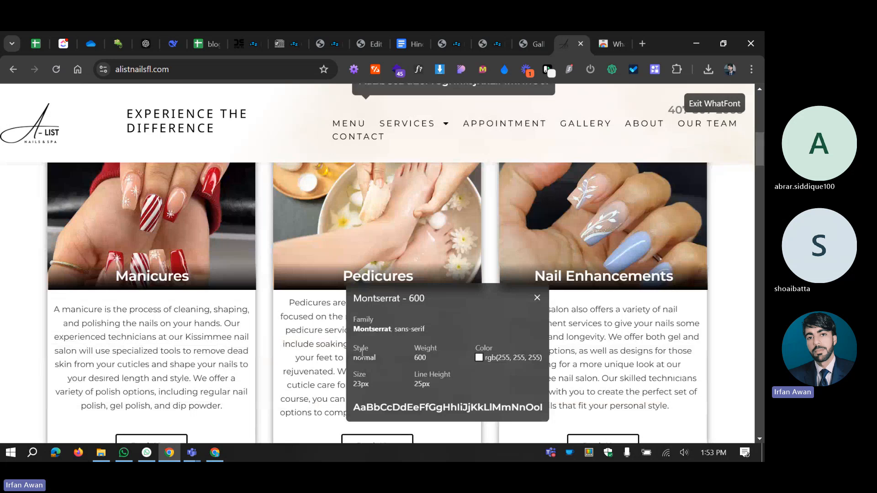
Step: Inspect the fonts of the section headings further down the page, including "About - A-List Nails" and "Why Choose A-List Nails?"
scroll(333, 346, "down", 2)
scroll(333, 346, "down", 10)
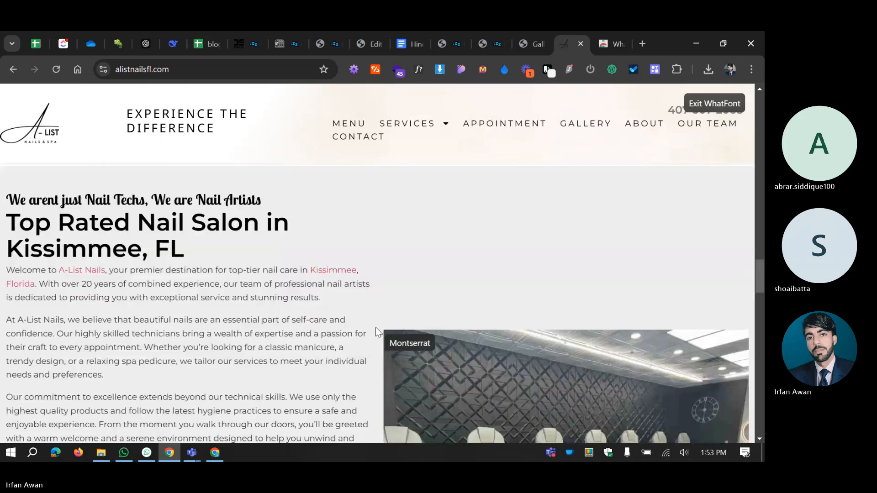
left_click(192, 281)
scroll(300, 337, "down", 10)
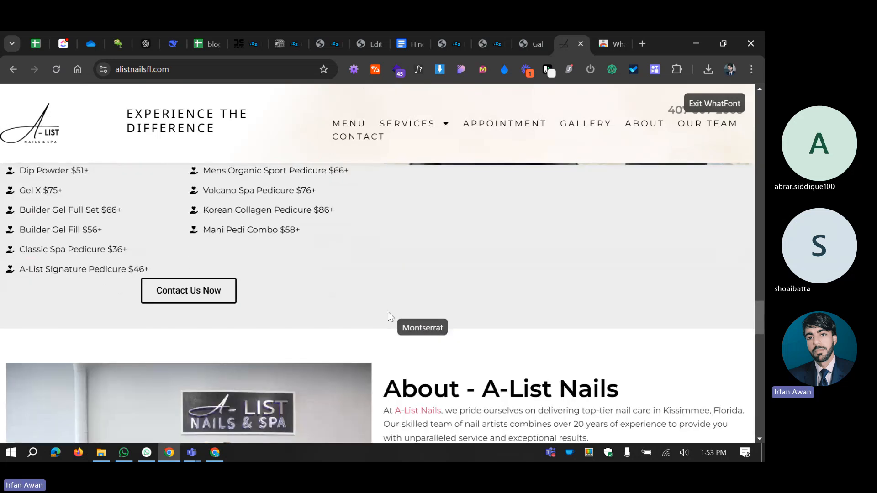
scroll(388, 313, "down", 2)
left_click(418, 284)
scroll(418, 284, "down", 4)
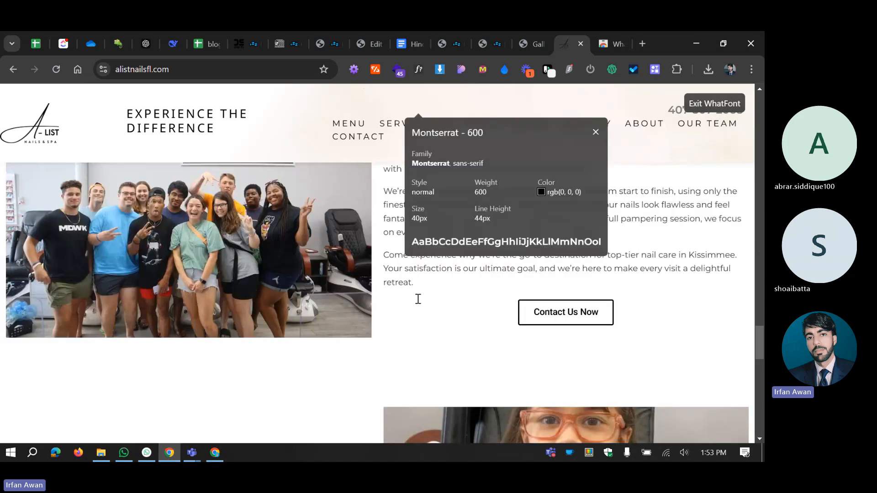
scroll(418, 298, "down", 5)
left_click(250, 227)
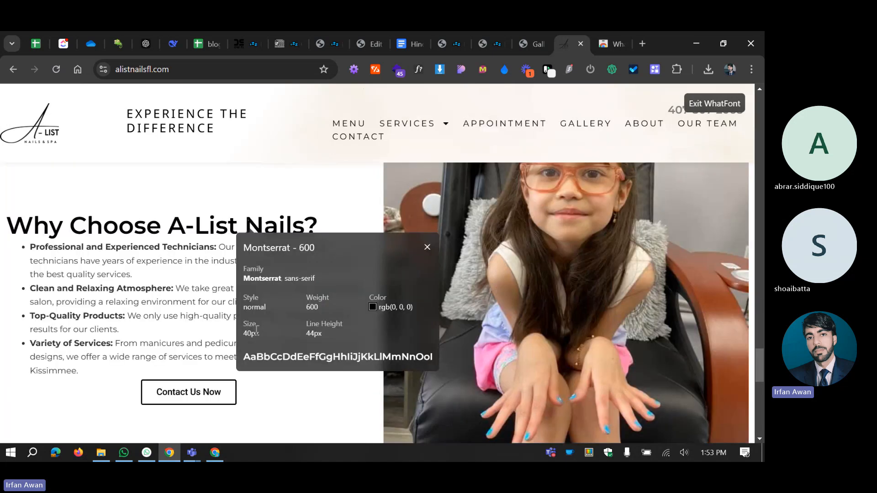
Step: Inspect the font details of the Business Information and Salon Hours headings, focusing on the Salon Hours font size
scroll(350, 313, "down", 8)
scroll(351, 313, "up", 3)
left_click(179, 301)
scroll(136, 303, "down", 3)
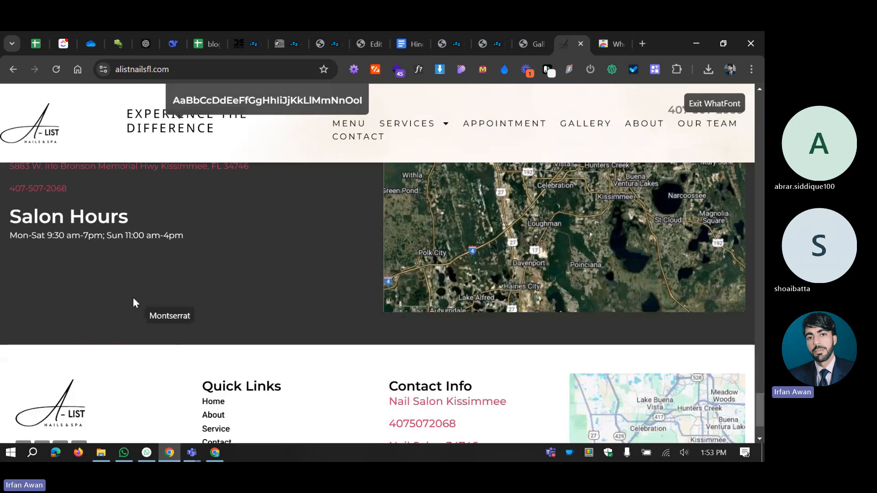
left_click(133, 300)
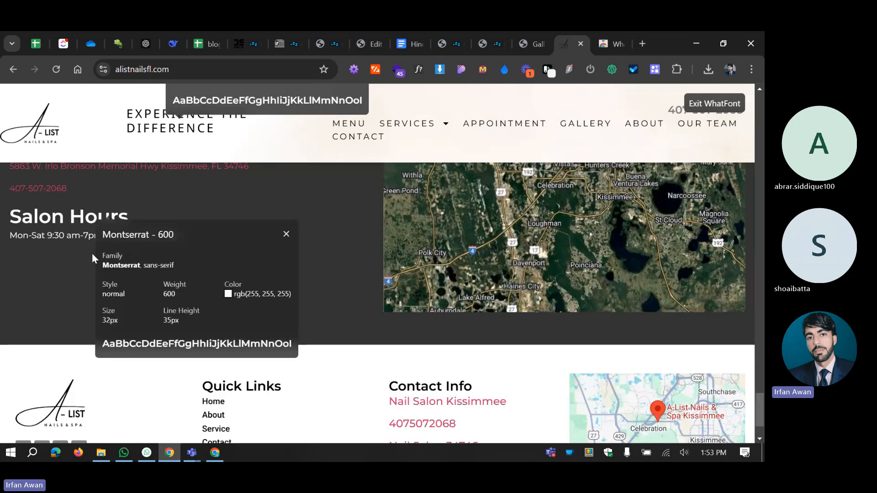
left_click_drag(103, 320, 110, 322)
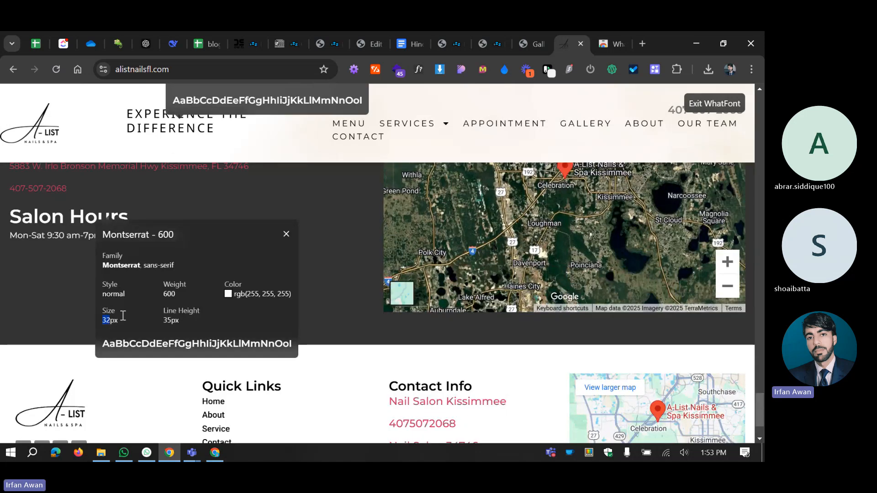
Step: Inspect the Kid's Classic Pedicure card title with WhatFont and compare it with the heading details down to Business Information
scroll(380, 285, "up", 10)
scroll(380, 286, "up", 5)
left_click(380, 286)
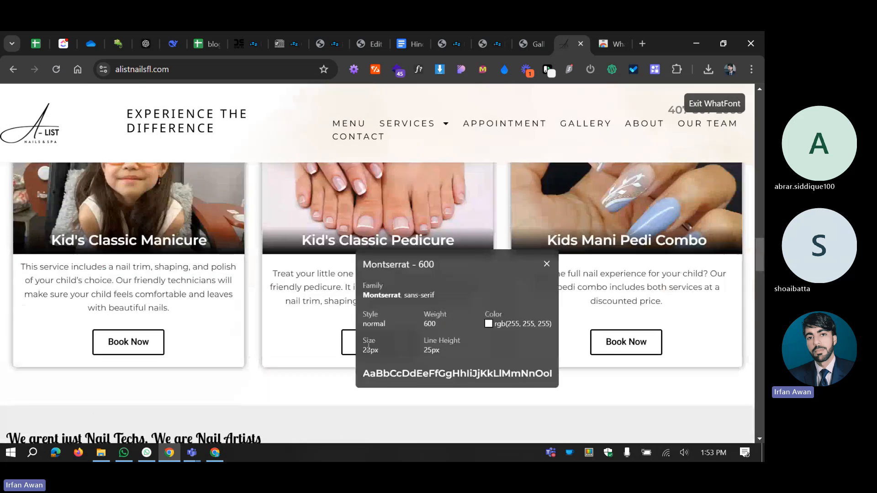
scroll(380, 286, "down", 1)
scroll(382, 292, "down", 5)
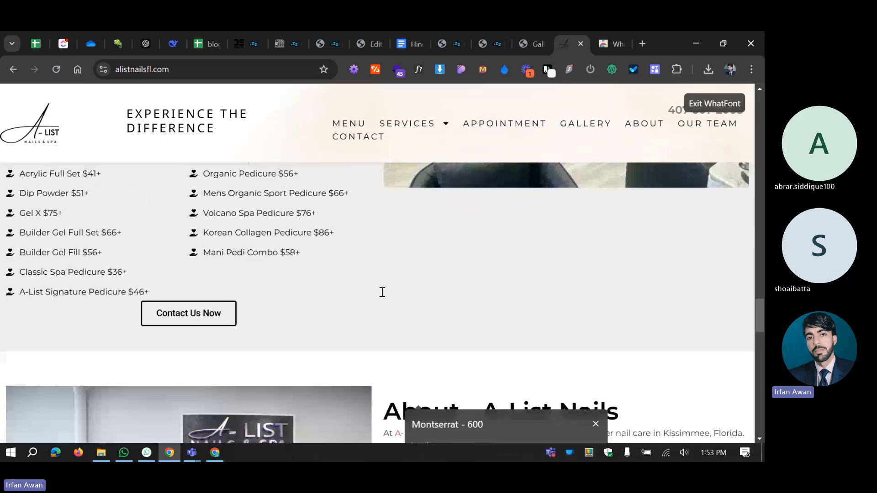
scroll(383, 293, "down", 10)
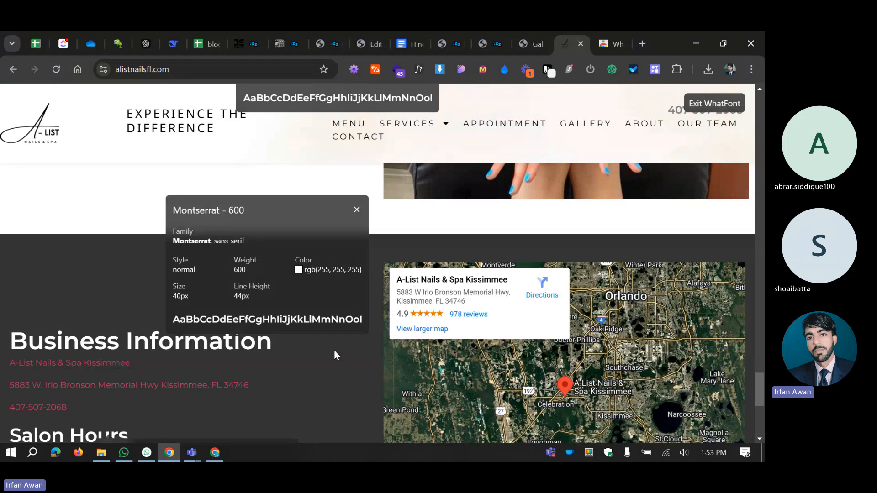
Step: Check the font size of the footer's Contact Info heading with WhatFont, and switch back to the Customizer window
scroll(316, 234, "down", 7)
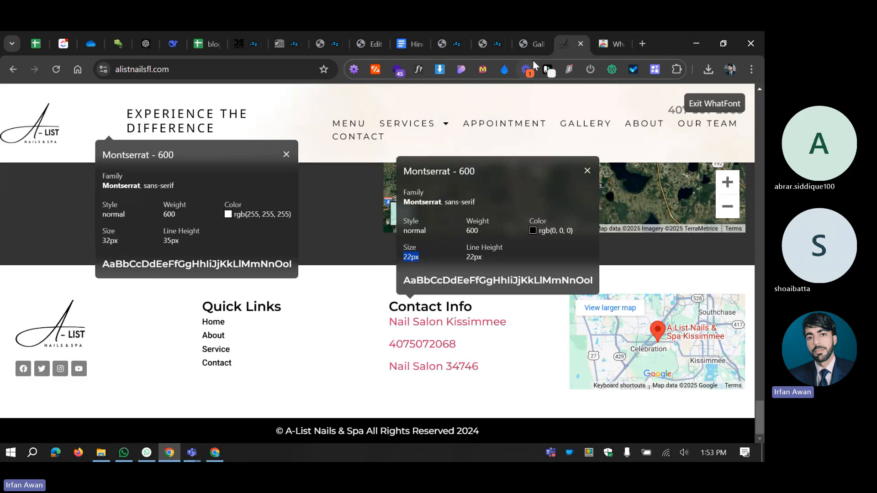
left_click(215, 455)
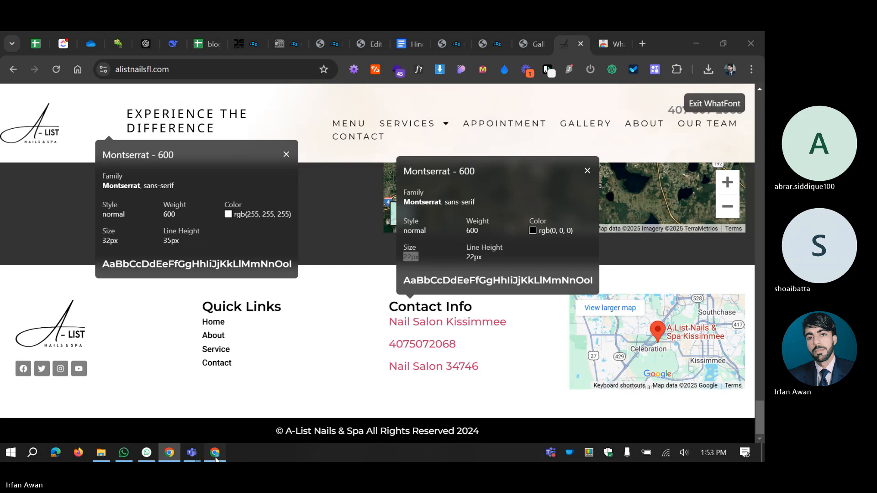
left_click(196, 424)
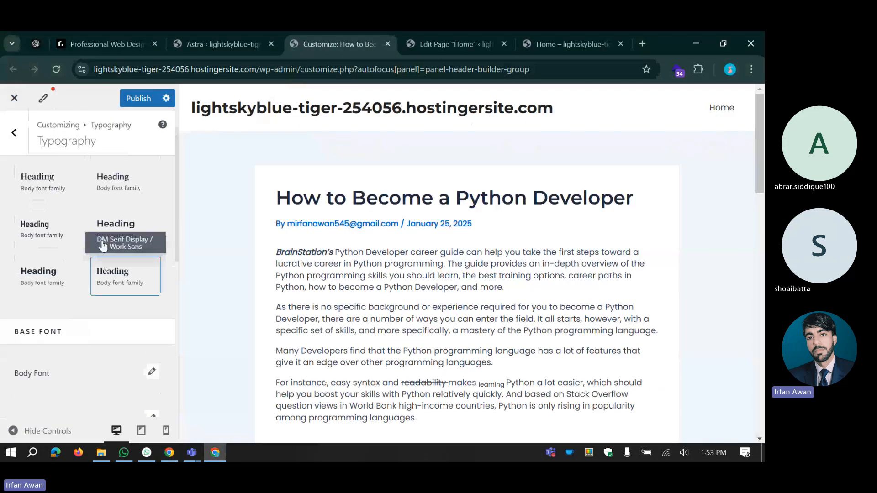
Step: Review the global typography settings, from the font presets through the base fonts to the H1–H6 heading fonts
scroll(103, 246, "up", 1)
scroll(117, 218, "down", 5)
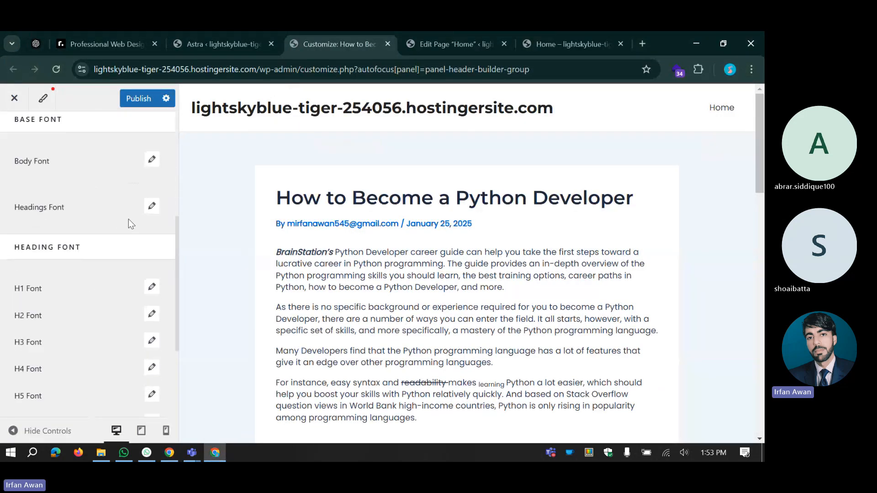
scroll(128, 219, "down", 3)
scroll(128, 223, "up", 2)
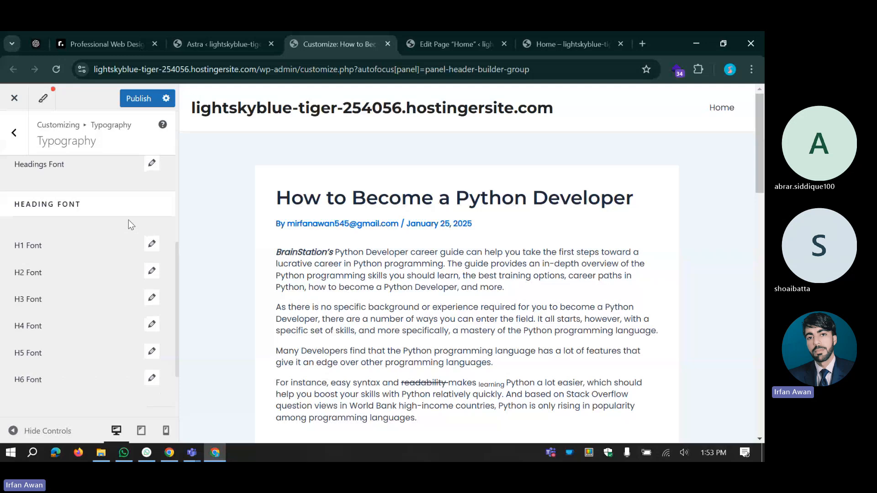
scroll(128, 220, "up", 5)
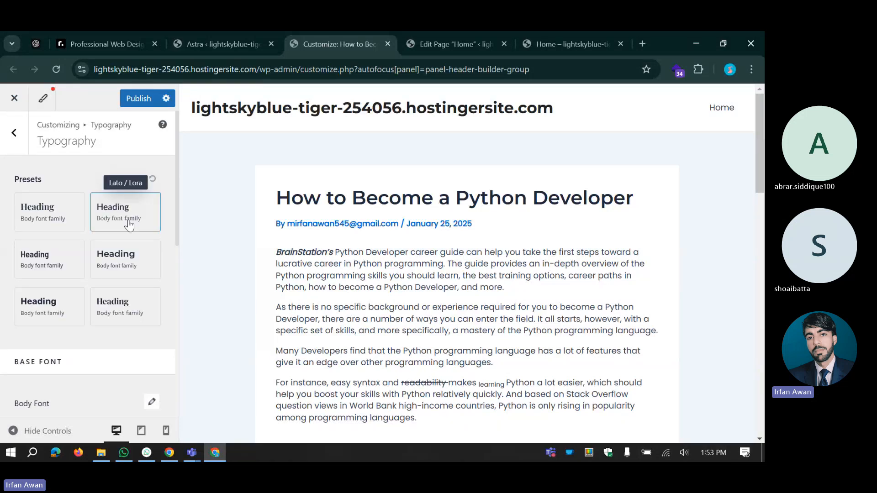
left_click(19, 147)
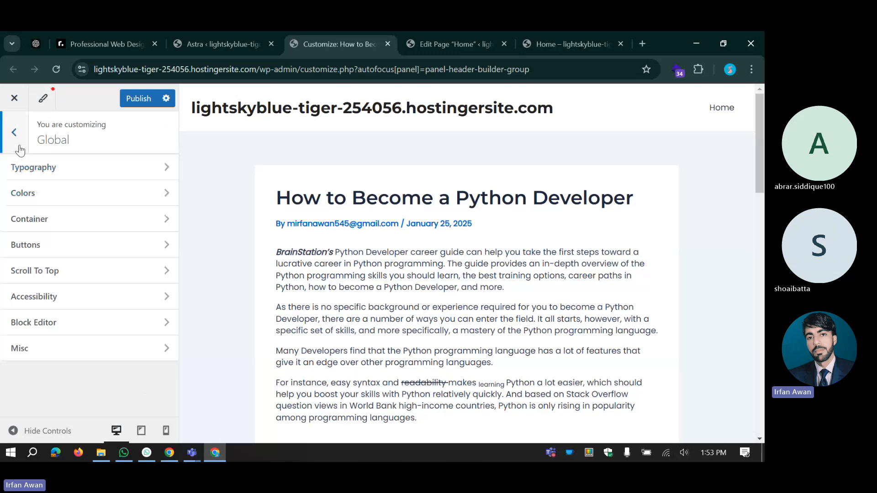
left_click(49, 171)
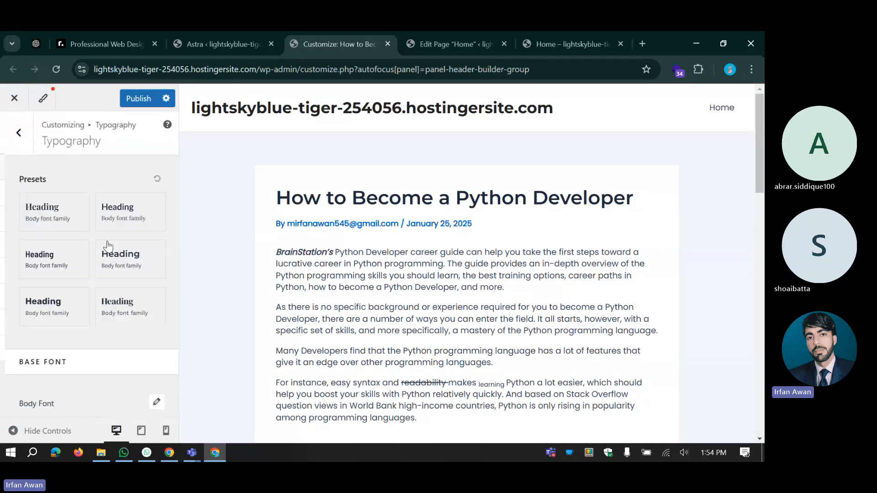
scroll(92, 292, "down", 5)
scroll(92, 292, "up", 5)
scroll(92, 292, "down", 5)
scroll(92, 292, "up", 5)
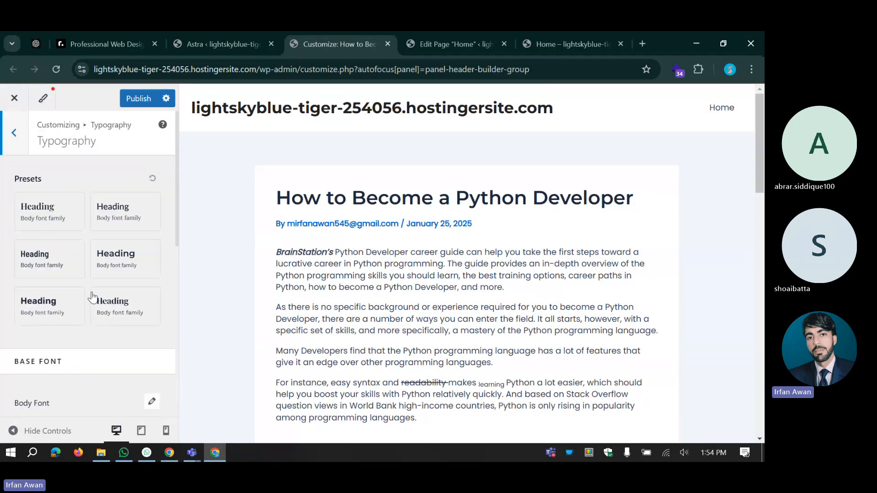
scroll(93, 297, "down", 5)
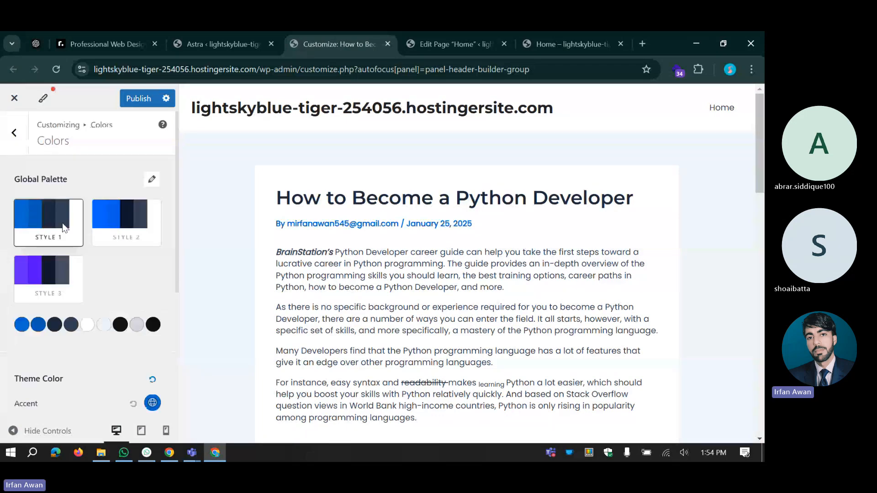
Step: Look over the global color settings and preview the Style 2 and Style 3 palettes on the post, finishing with Style 2 selected
scroll(91, 267, "down", 5)
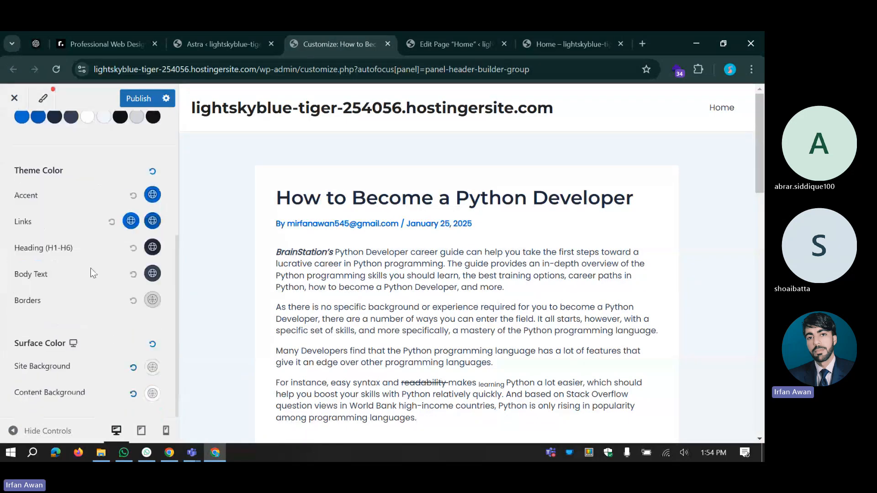
scroll(91, 268, "up", 5)
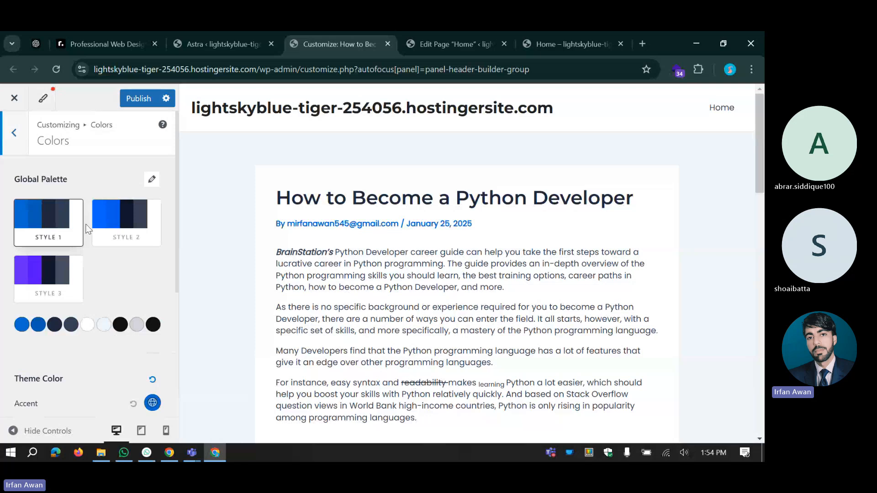
left_click(114, 228)
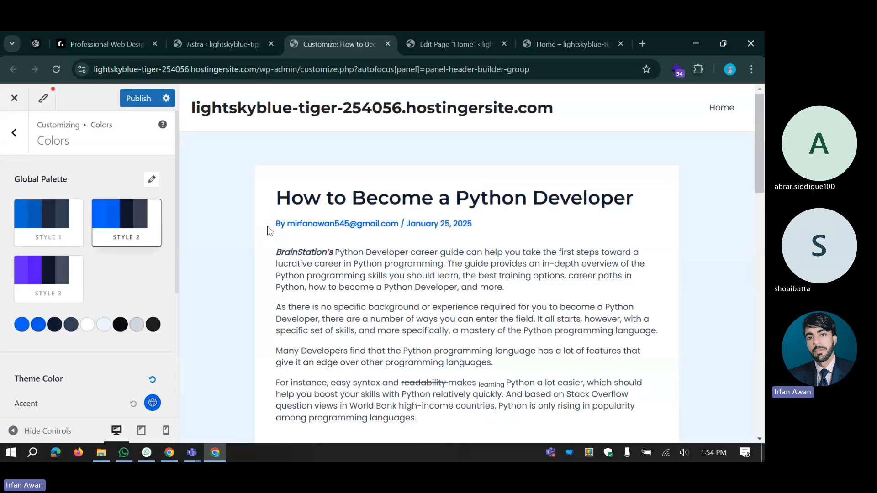
left_click(49, 278)
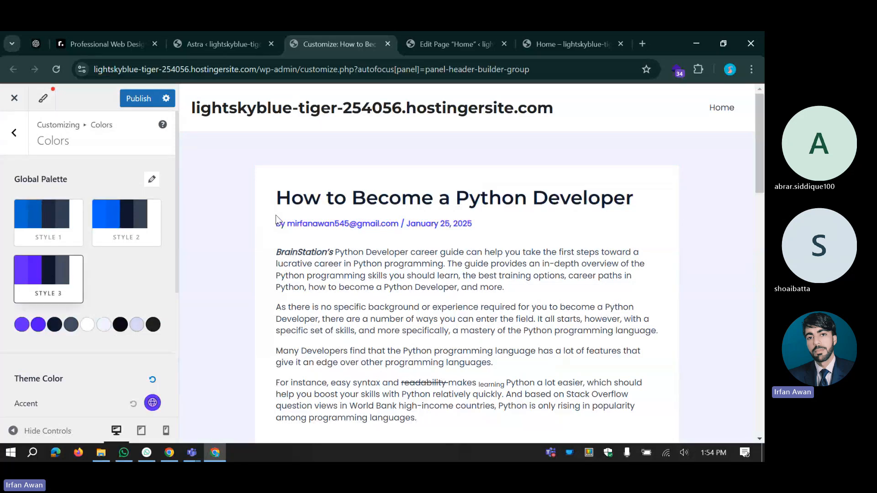
scroll(276, 222, "down", 5)
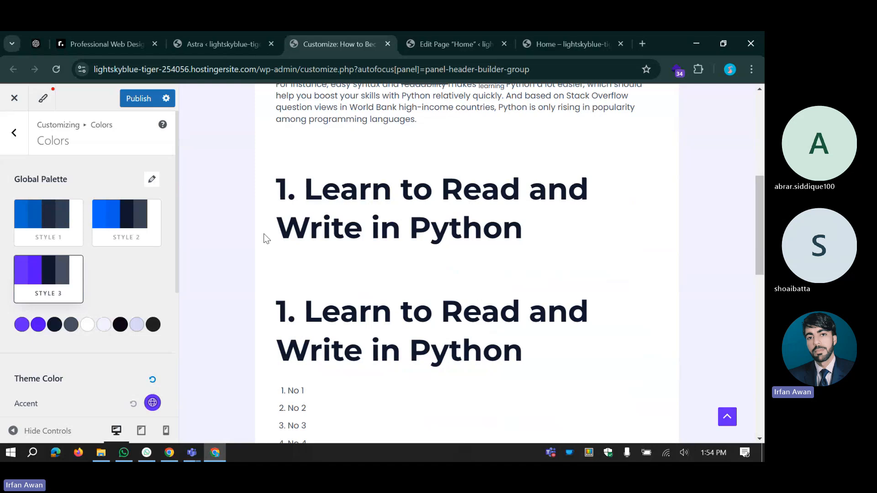
scroll(265, 234, "up", 5)
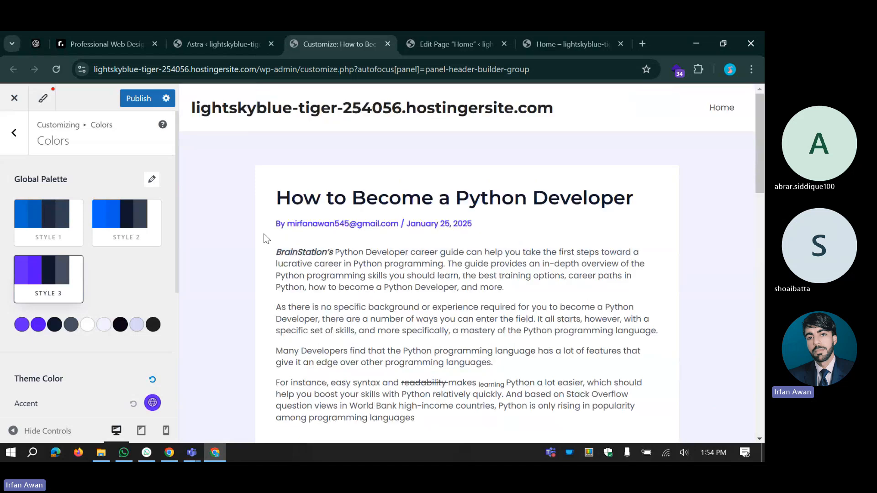
left_click(114, 218)
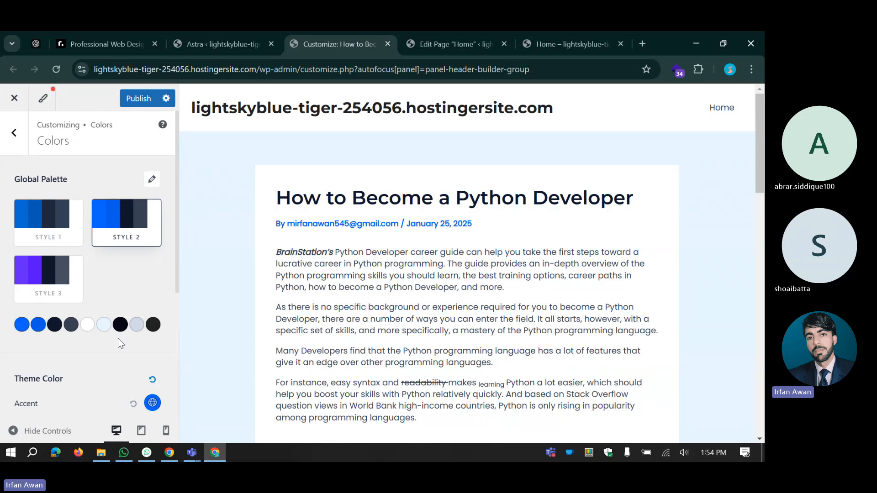
Step: Apply Color Preset 9 to the Style 2 global palette and check the orange scheme on the post preview
left_click(152, 179)
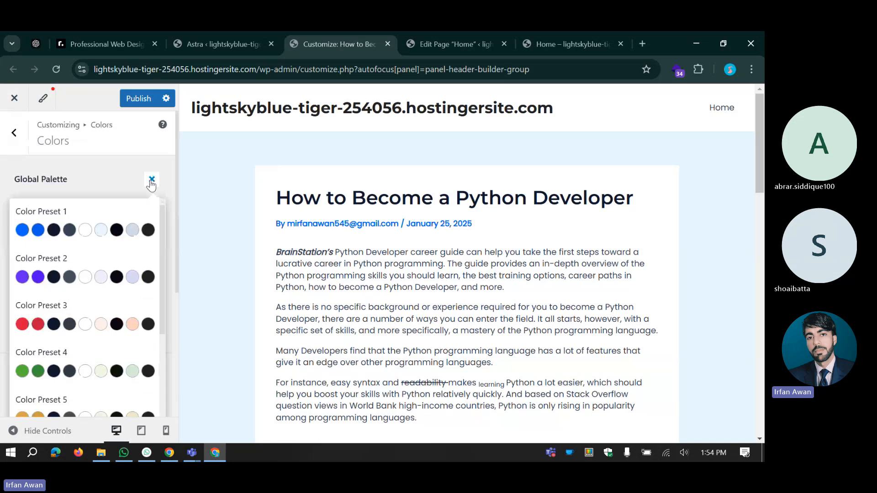
scroll(68, 274, "down", 5)
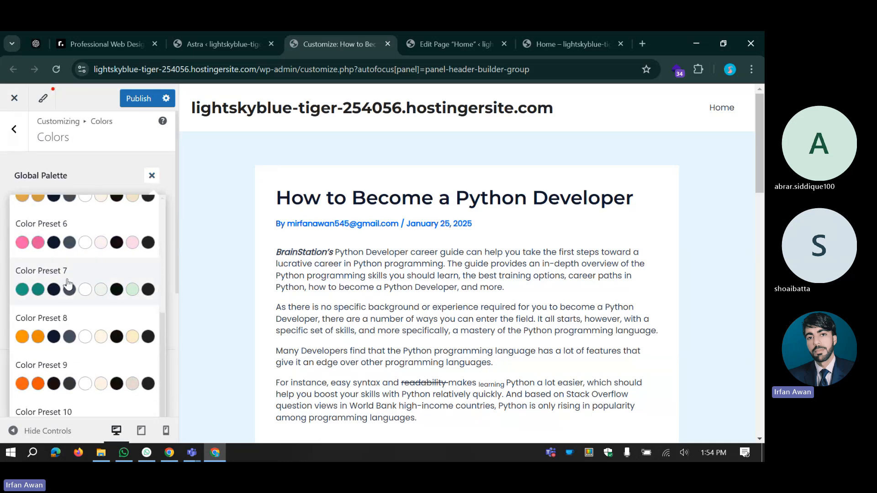
scroll(67, 283, "down", 4)
scroll(66, 302, "up", 4)
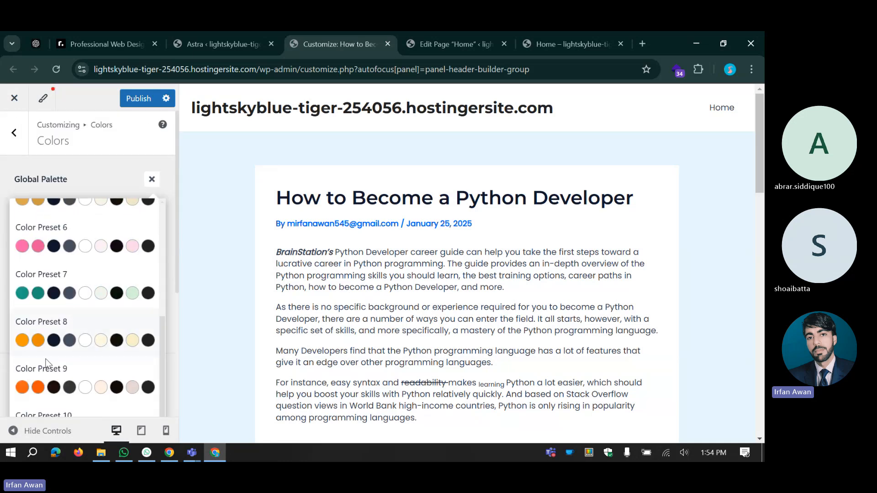
scroll(46, 364, "down", 1)
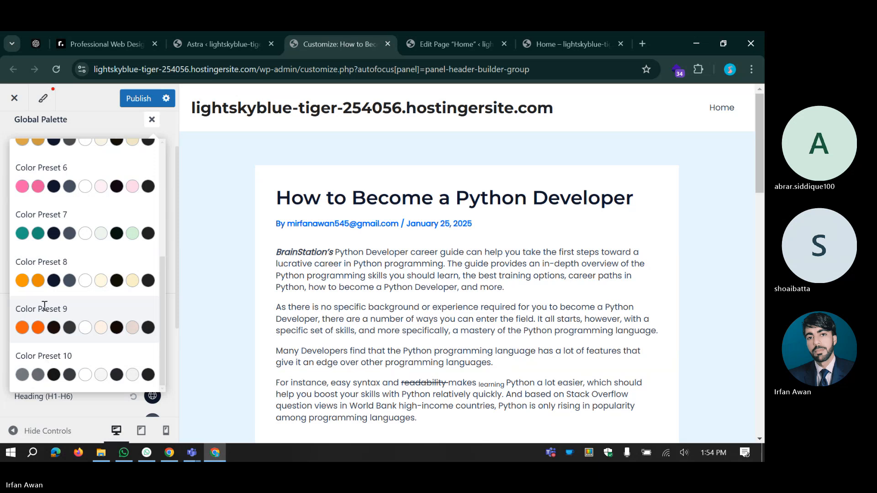
left_click(34, 329)
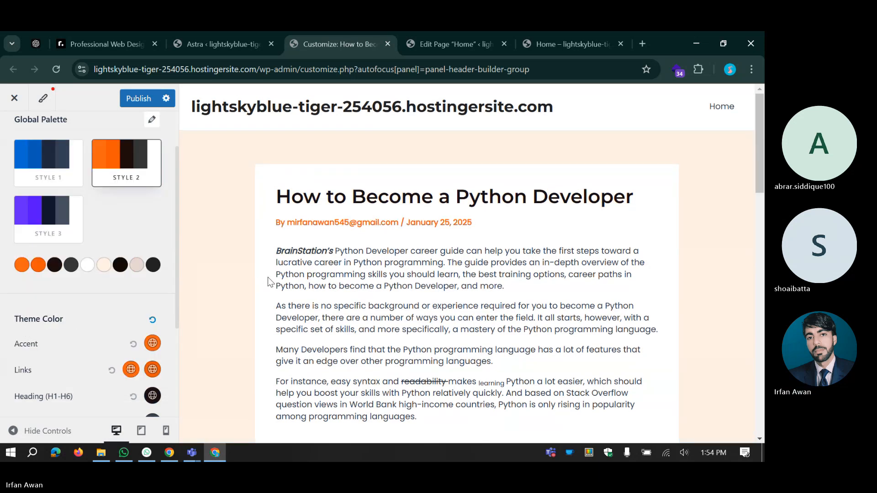
scroll(270, 282, "down", 5)
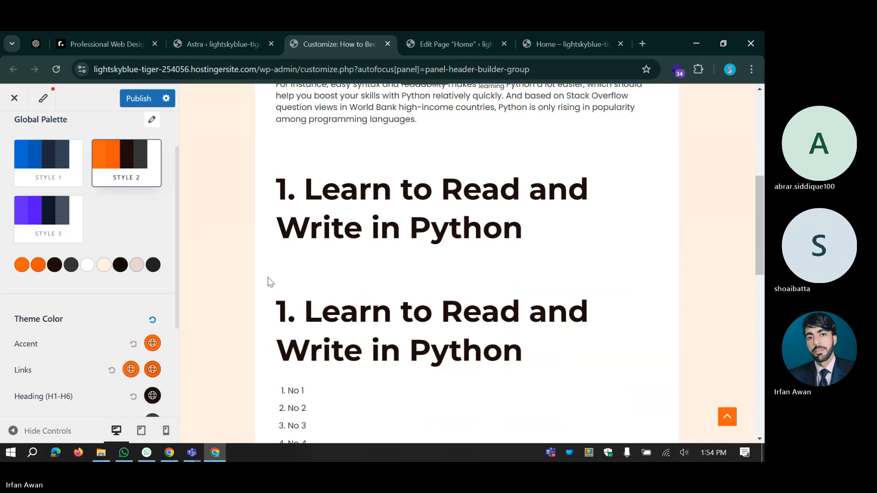
scroll(271, 281, "up", 5)
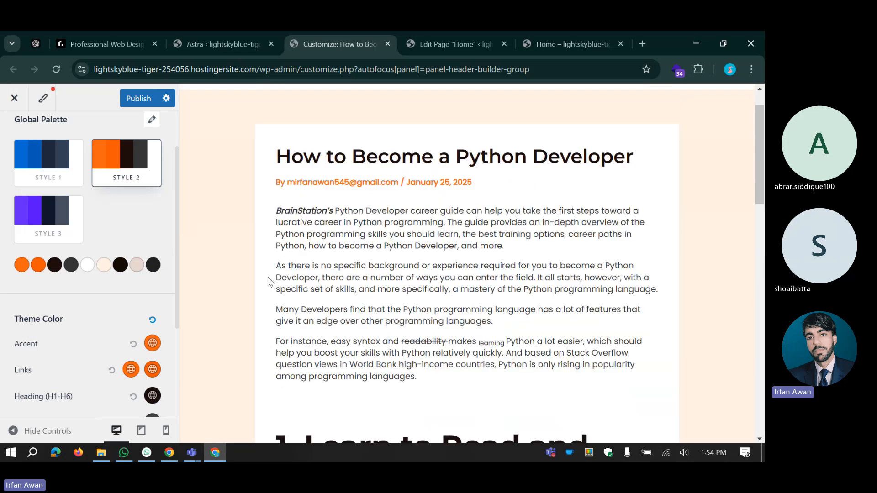
Step: Select the Style 1 global palette and apply Color Preset 7 to it
left_click(54, 155)
left_click(151, 119)
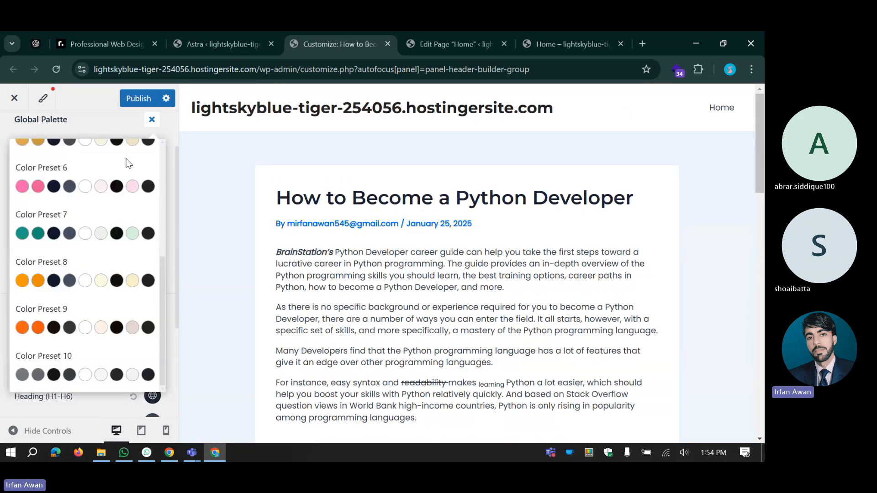
left_click(36, 292)
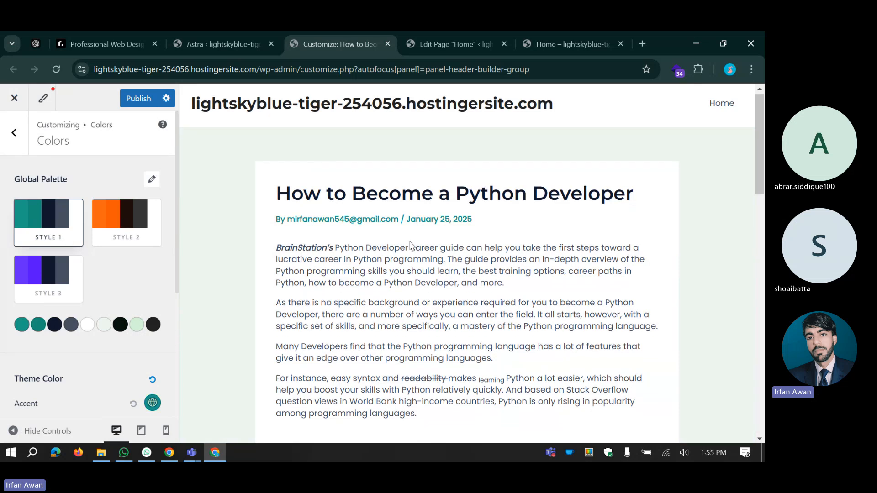
Step: Examine how the green palette applies to the post's links, headings, buttons and background, and compare with the theme color settings
scroll(410, 238, "down", 6)
scroll(410, 237, "down", 12)
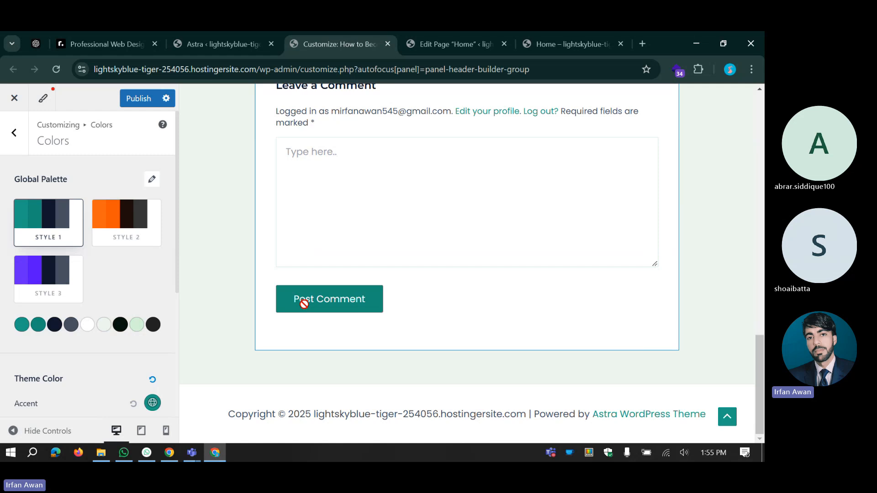
scroll(274, 288, "up", 7)
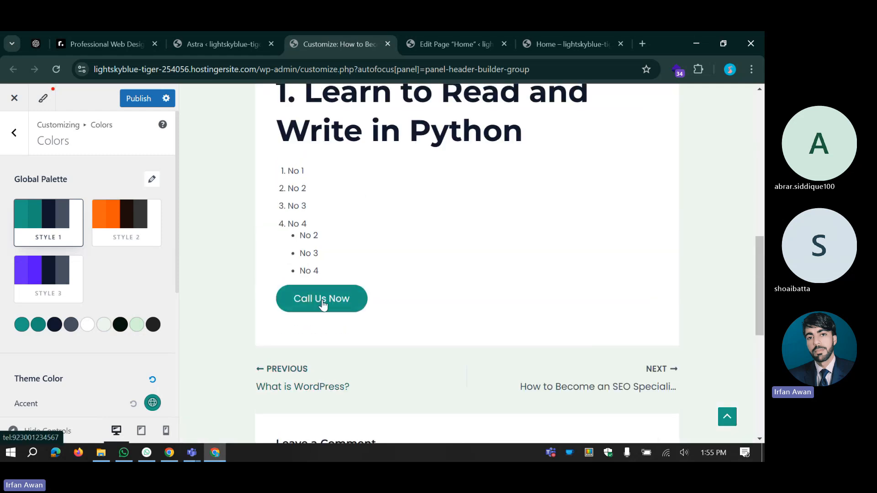
scroll(187, 338, "up", 5)
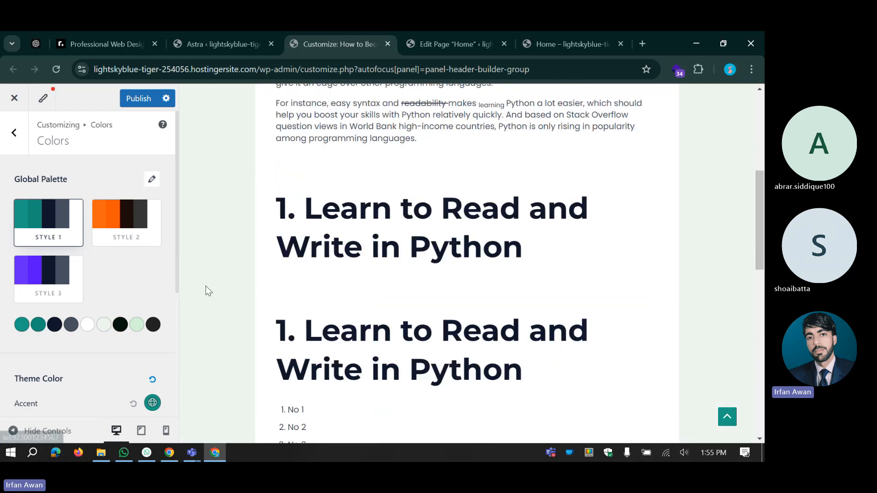
scroll(206, 286, "up", 5)
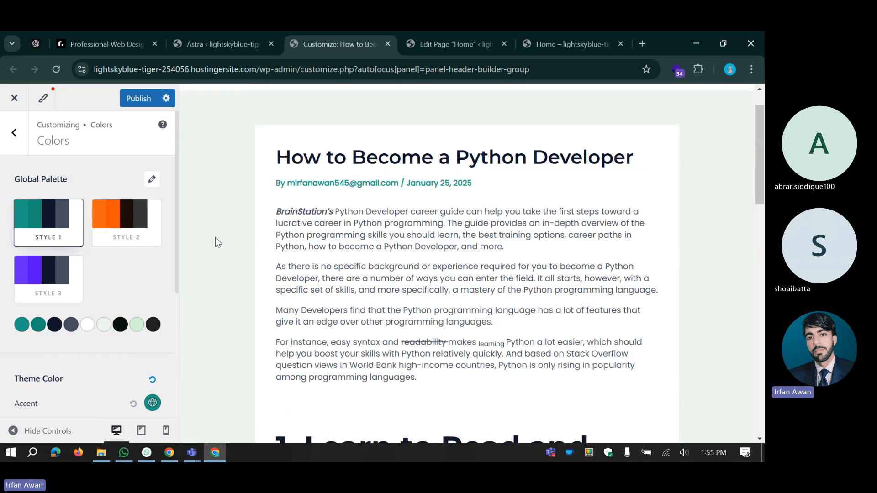
scroll(234, 187, "up", 2)
scroll(233, 198, "down", 10)
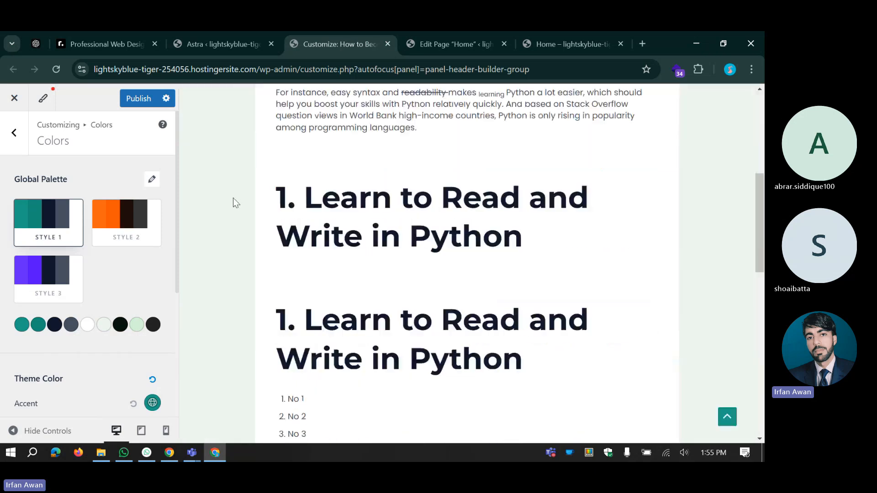
scroll(39, 270, "down", 3)
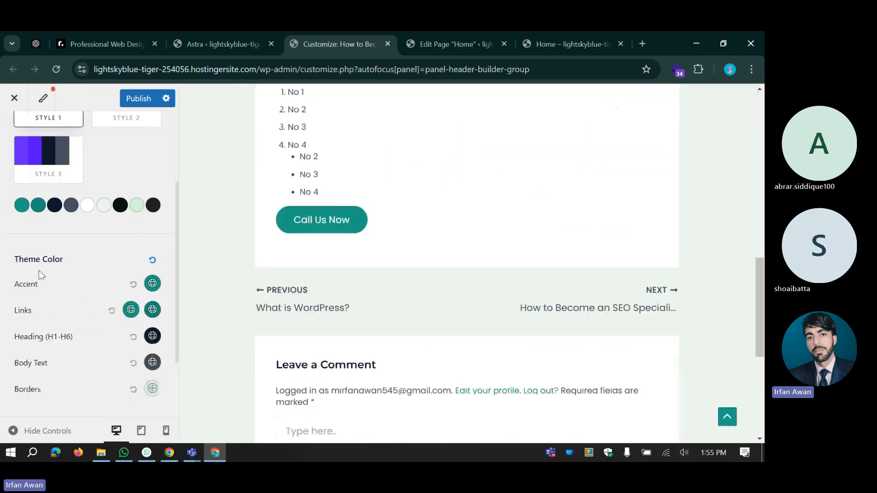
Step: Change the first color of the Style 1 palette to the more saturated teal #089F83
left_click(21, 205)
scroll(64, 306, "down", 2)
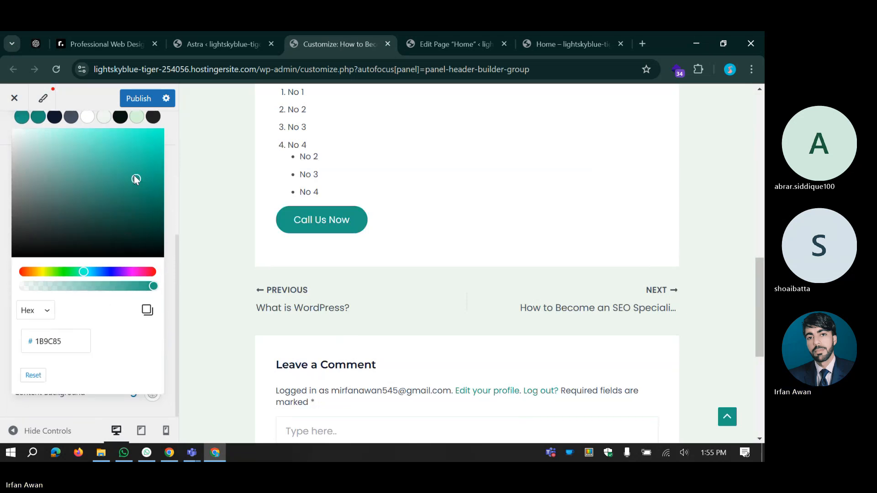
left_click_drag(136, 178, 154, 180)
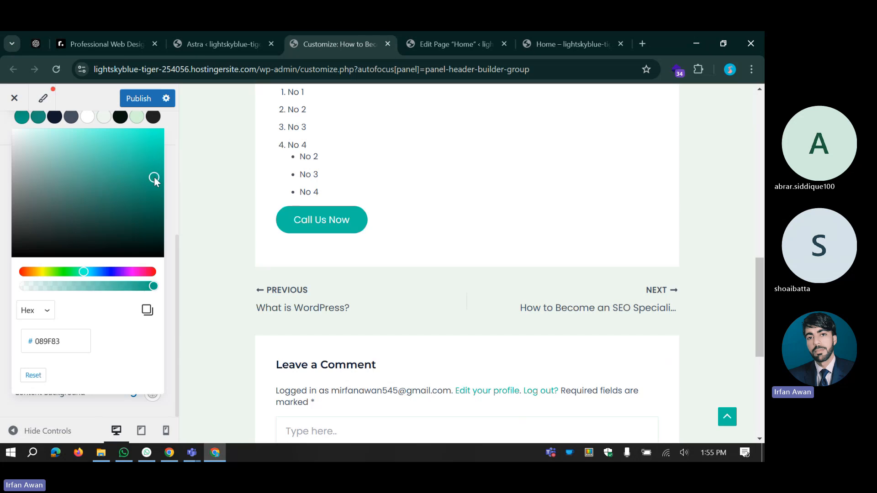
double_click(50, 341)
left_click(110, 335)
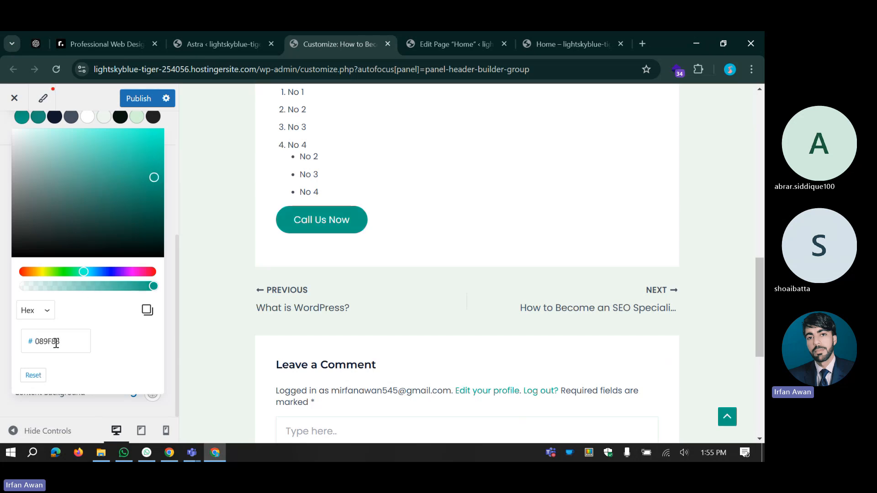
Step: Reset the first color of the Style 1 palette to its default
double_click(55, 341)
left_click(110, 343)
left_click(32, 375)
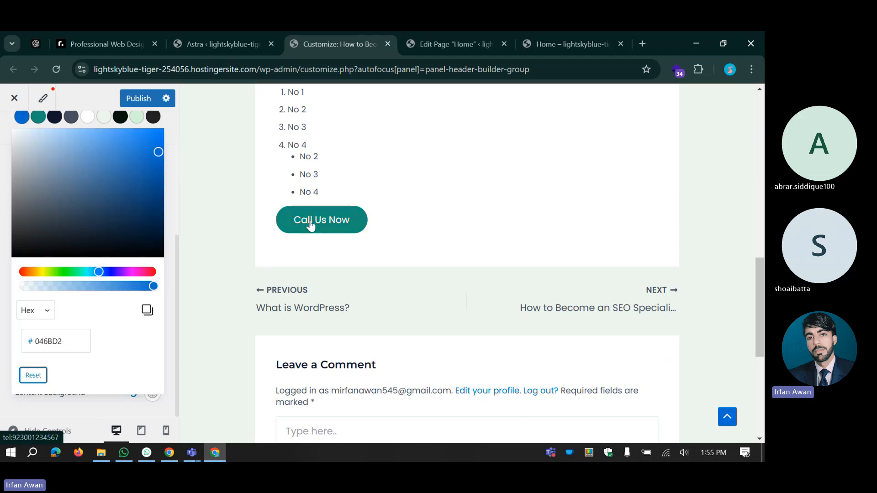
left_click(195, 294)
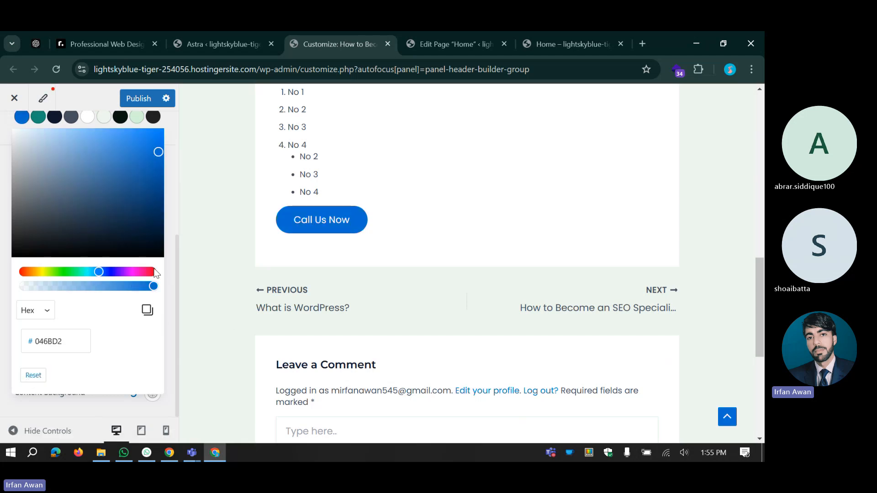
left_click(2, 181)
scroll(54, 230, "up", 5)
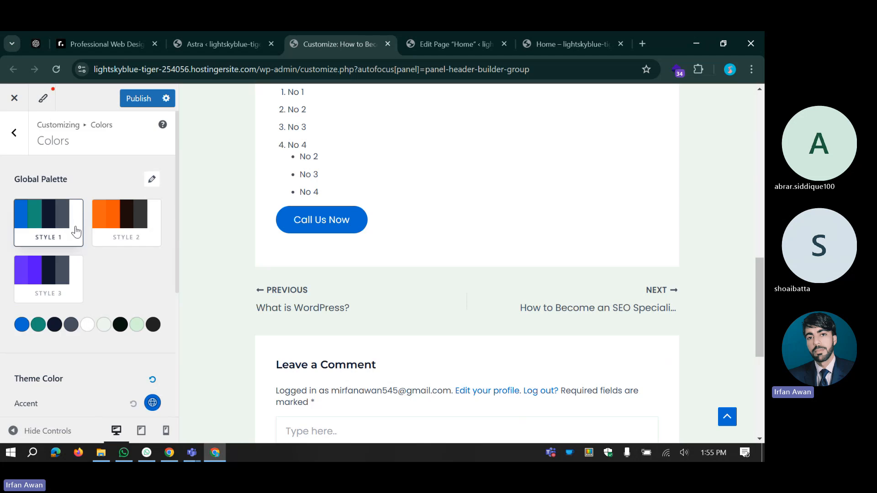
Step: Reapply Color Preset 7 to the Style 1 global palette and compare its swatches with the theme color settings
left_click(21, 324)
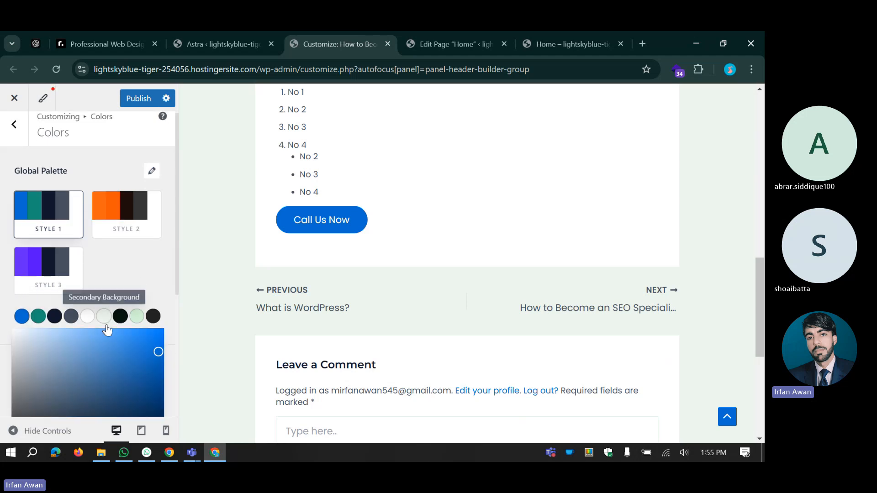
scroll(106, 328, "down", 5)
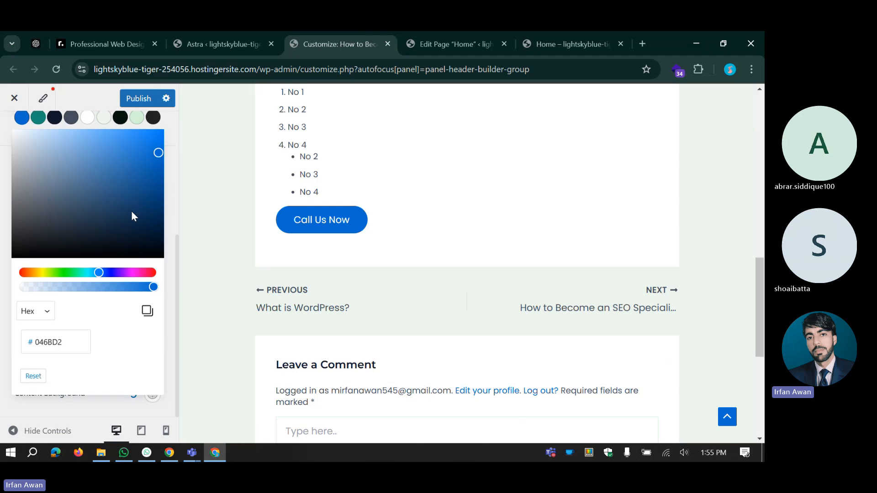
scroll(134, 216, "up", 5)
left_click(55, 223)
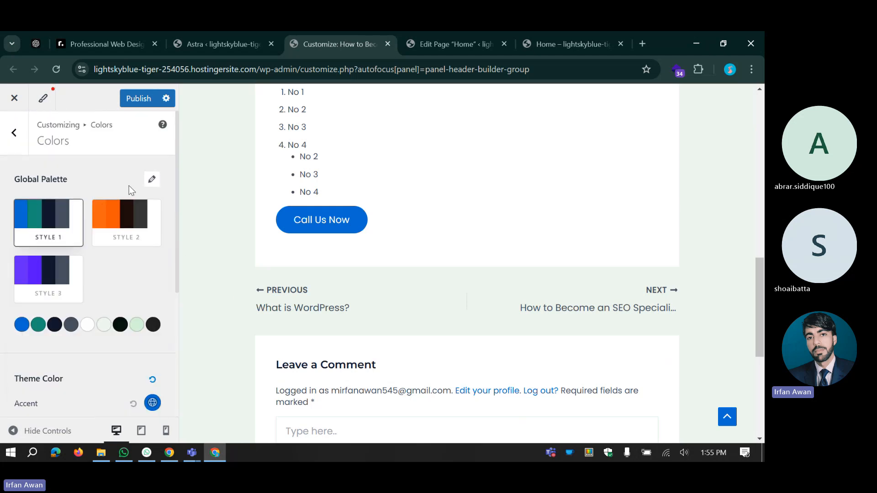
left_click(152, 179)
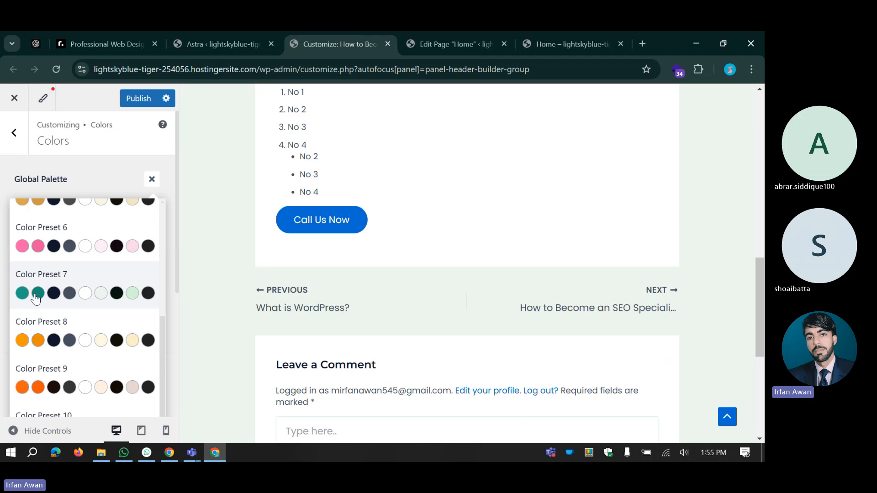
left_click(36, 298)
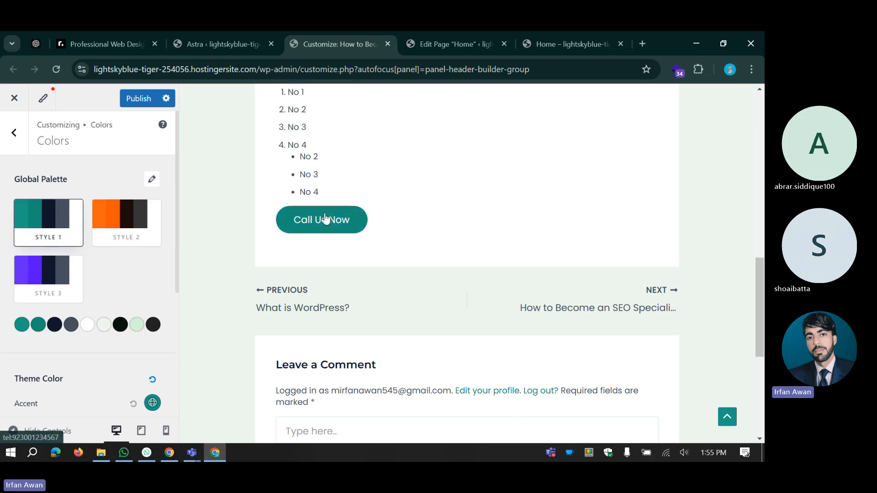
scroll(109, 283, "down", 4)
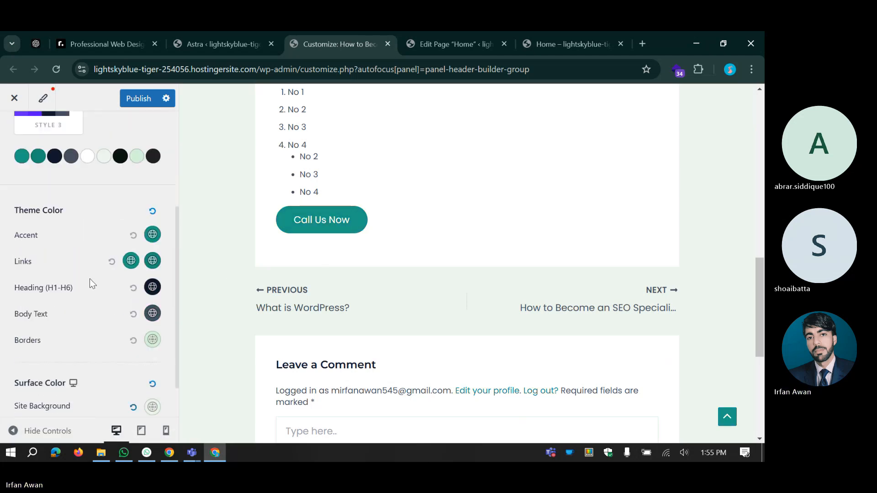
scroll(94, 281, "up", 2)
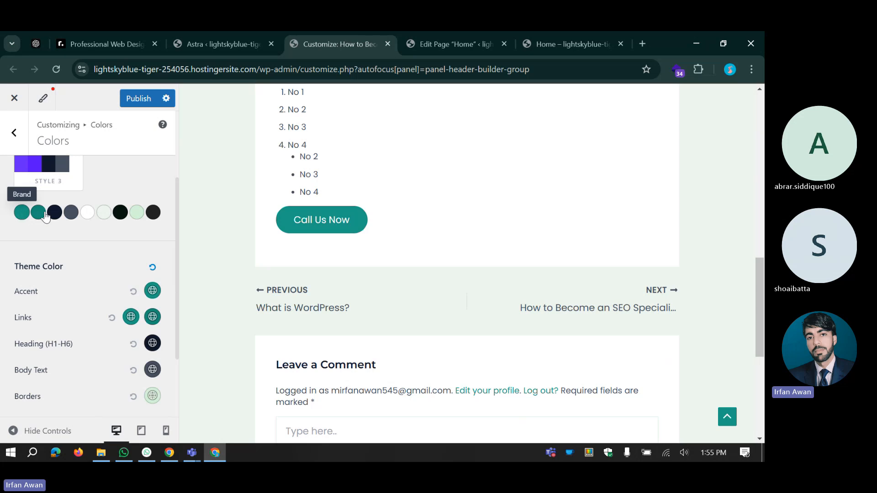
scroll(122, 317, "down", 2)
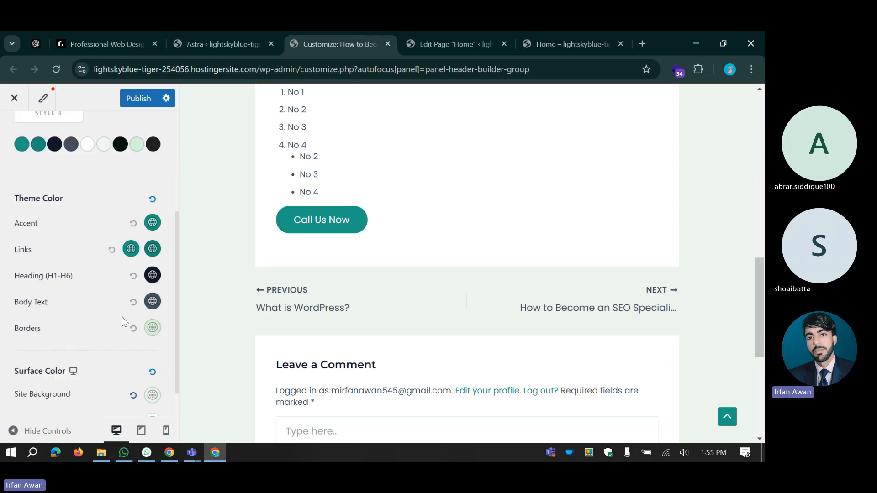
scroll(122, 317, "up", 2)
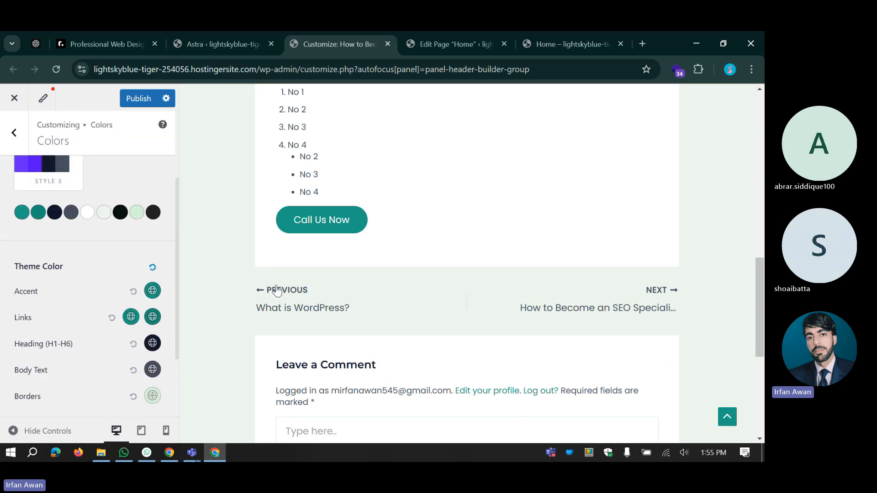
Step: Set the Accent theme color to a custom saturated dark teal and check it on the preview's Call Us Now button
left_click(153, 291)
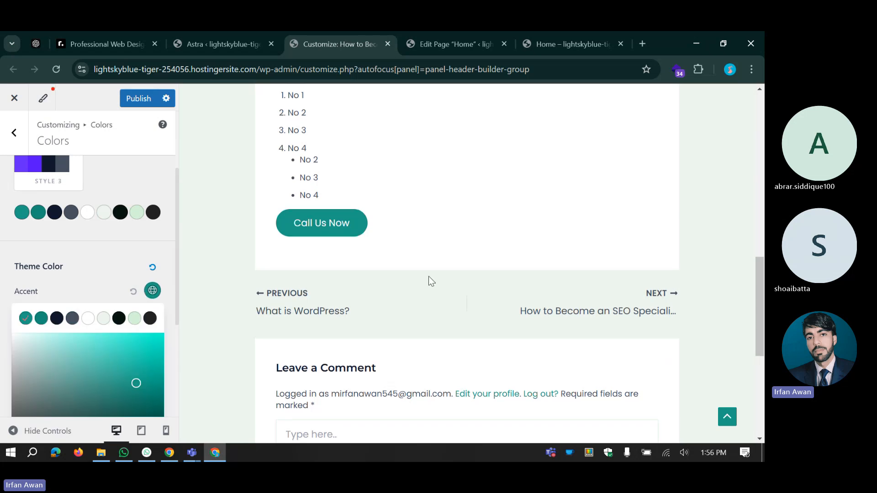
scroll(429, 281, "up", 5)
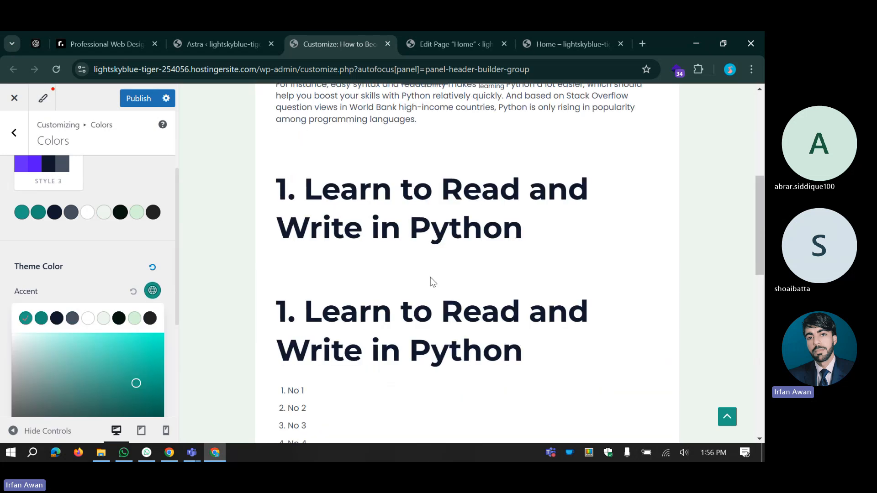
scroll(433, 282, "up", 5)
scroll(129, 264, "down", 3)
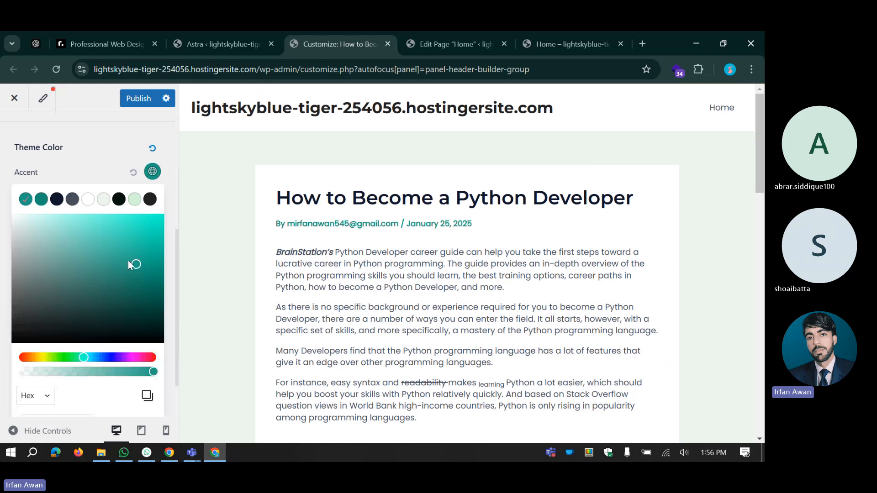
left_click_drag(129, 264, 109, 214)
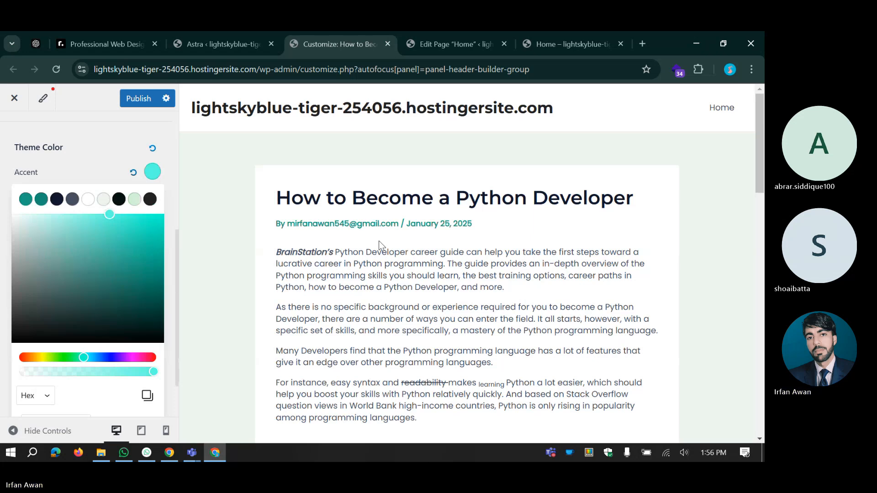
scroll(365, 247, "down", 15)
left_click_drag(151, 244, 161, 257)
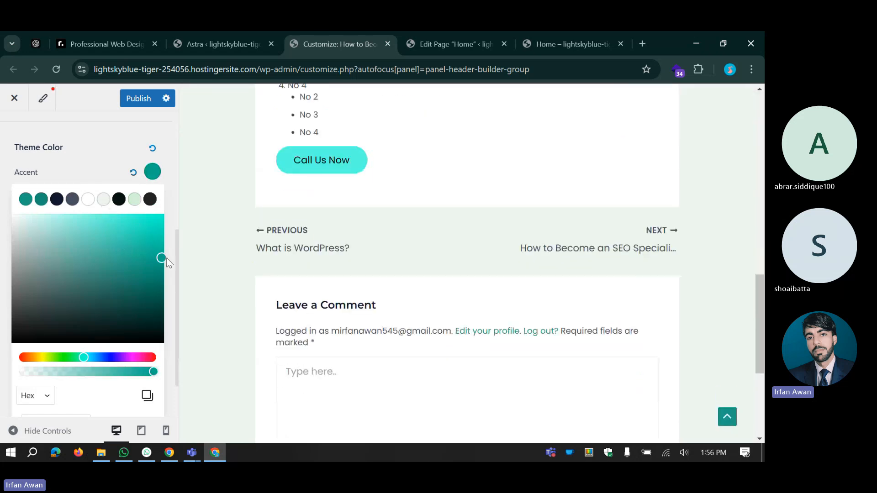
left_click(2, 328)
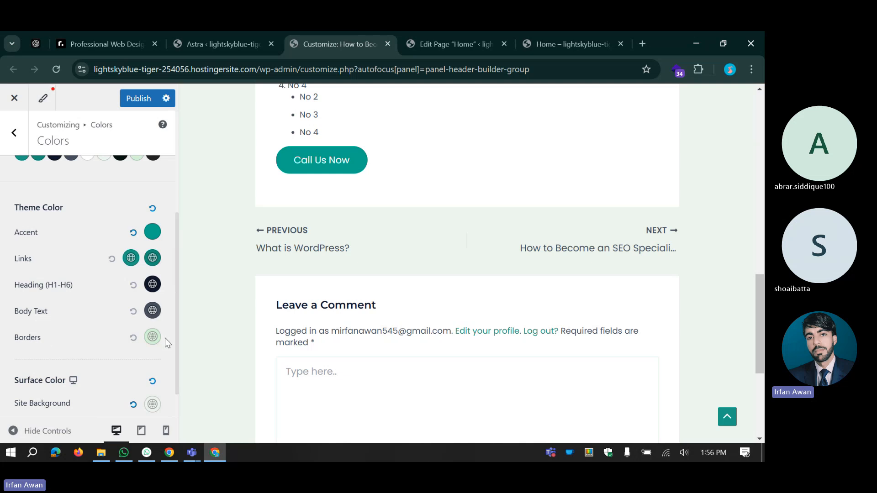
scroll(155, 372, "down", 1)
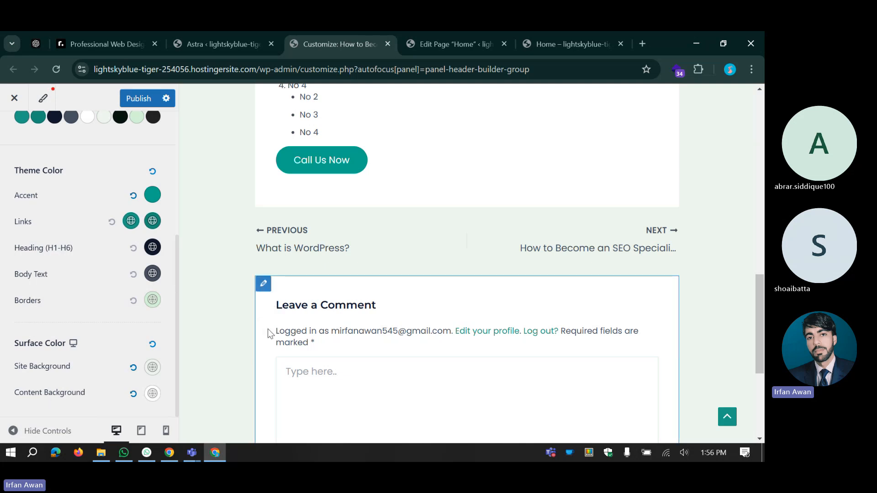
scroll(112, 351, "up", 5)
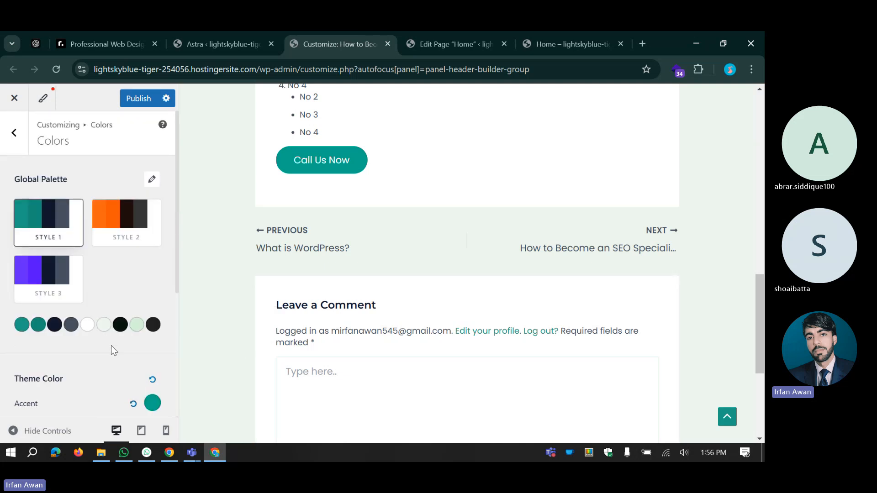
scroll(111, 345, "down", 5)
scroll(111, 345, "up", 5)
Step: Switch to the browser window with alistnailsfl.com and examine the use of colors and typography across its home page sections
left_click(169, 453)
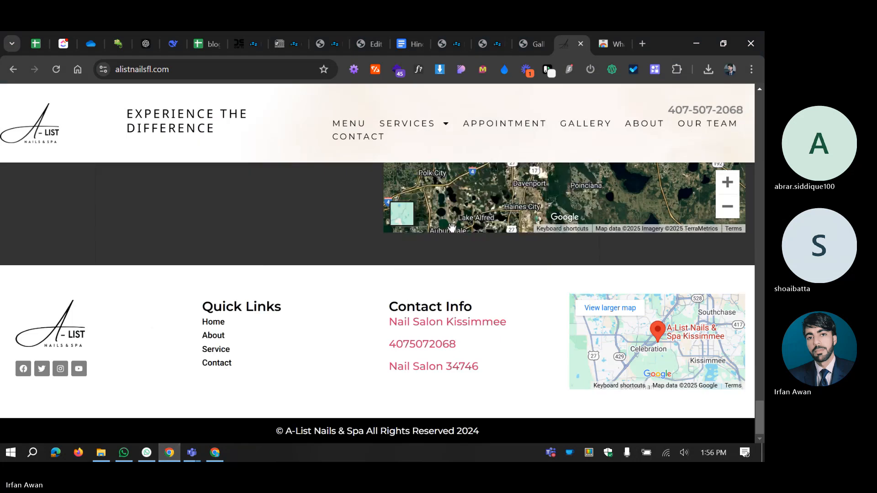
scroll(338, 256, "up", 10)
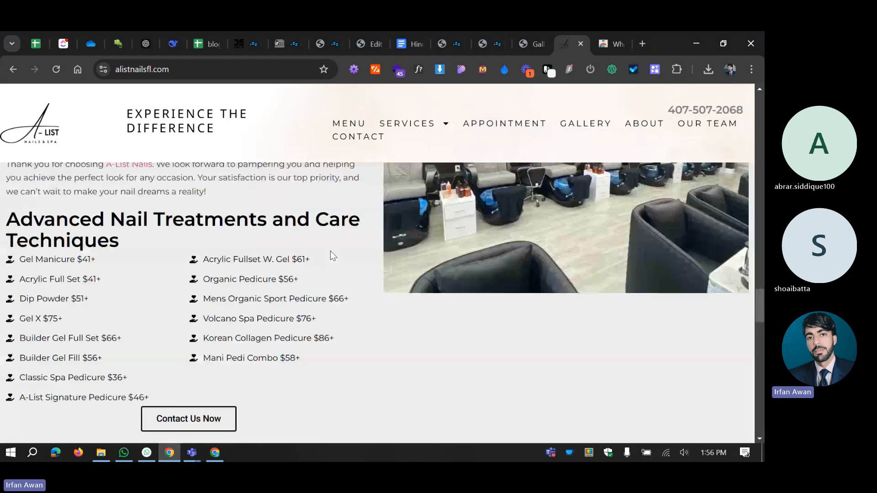
scroll(330, 251, "up", 15)
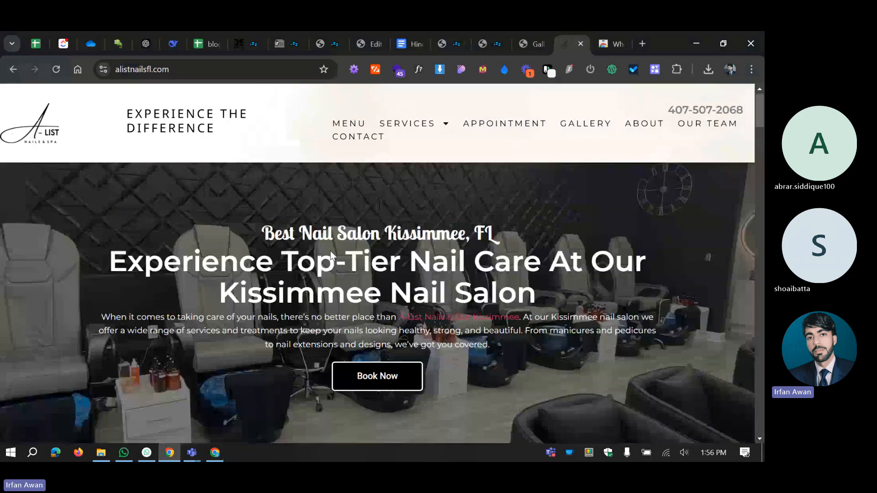
scroll(332, 255, "down", 15)
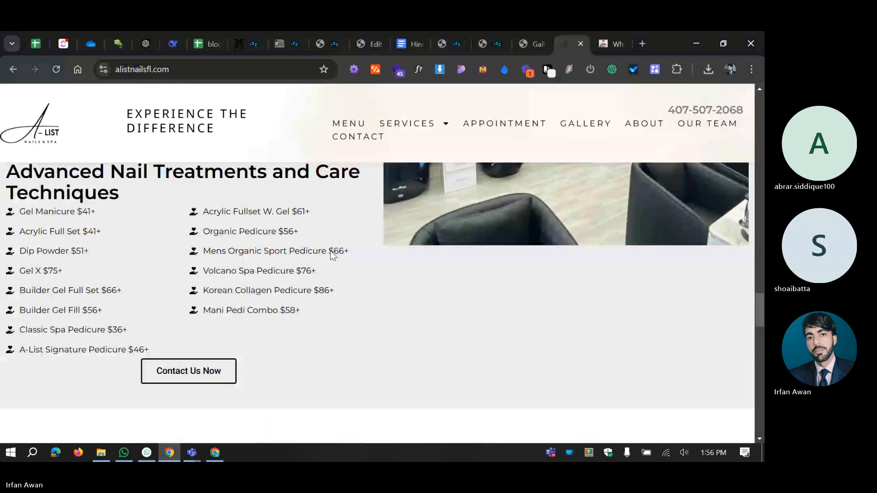
scroll(330, 251, "down", 10)
scroll(330, 251, "up", 3)
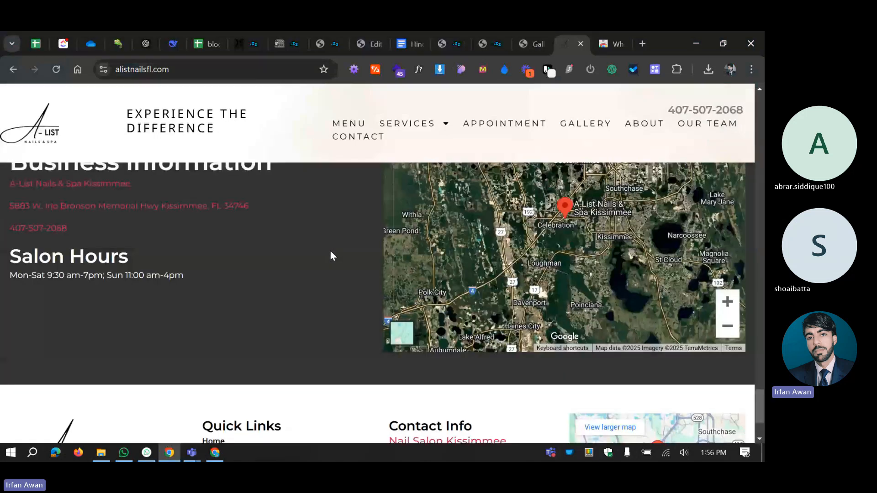
scroll(331, 251, "down", 3)
scroll(299, 260, "up", 10)
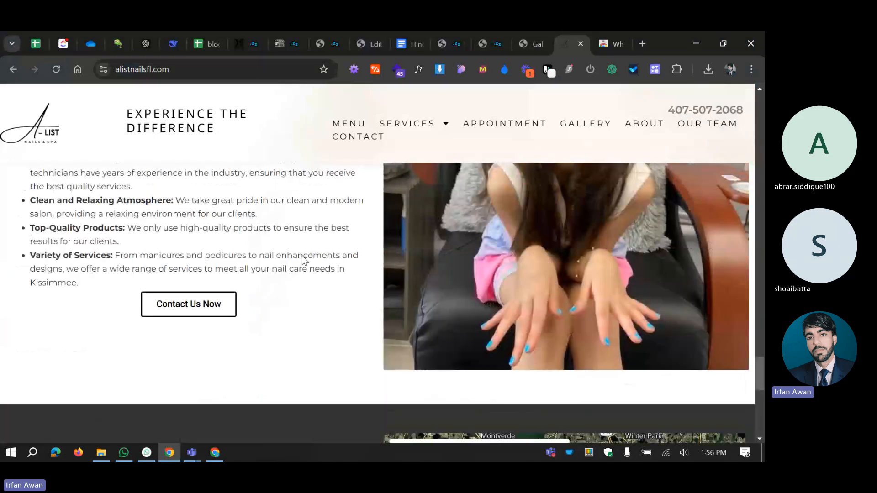
scroll(304, 259, "up", 5)
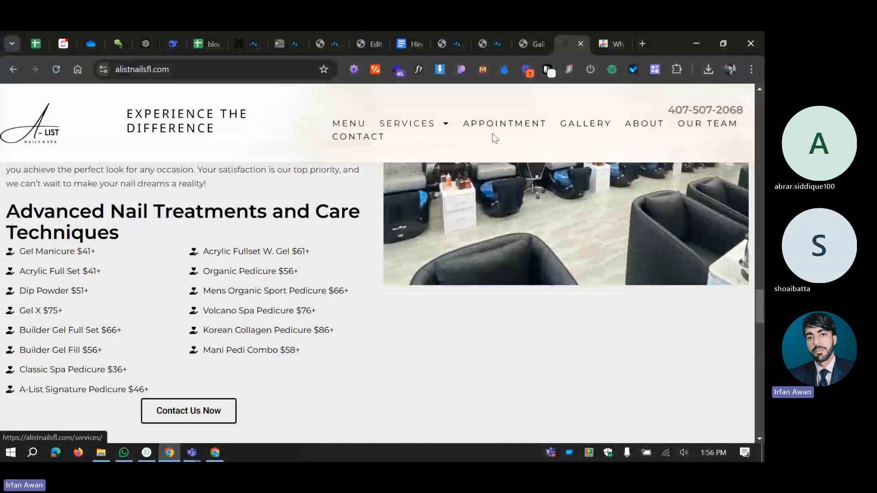
Step: Open the salon site's Gallery page, looking over the home page's service cards and buttons while it loads
left_click(587, 126)
scroll(345, 209, "up", 5)
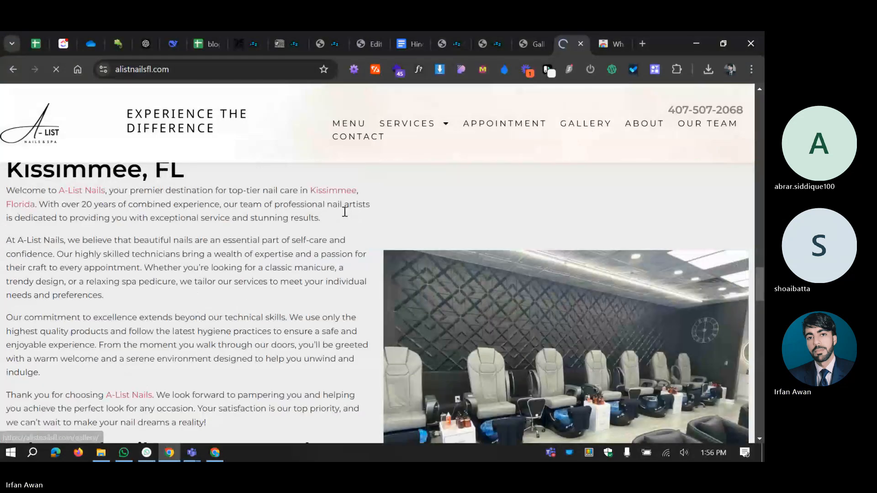
scroll(372, 219, "down", 10)
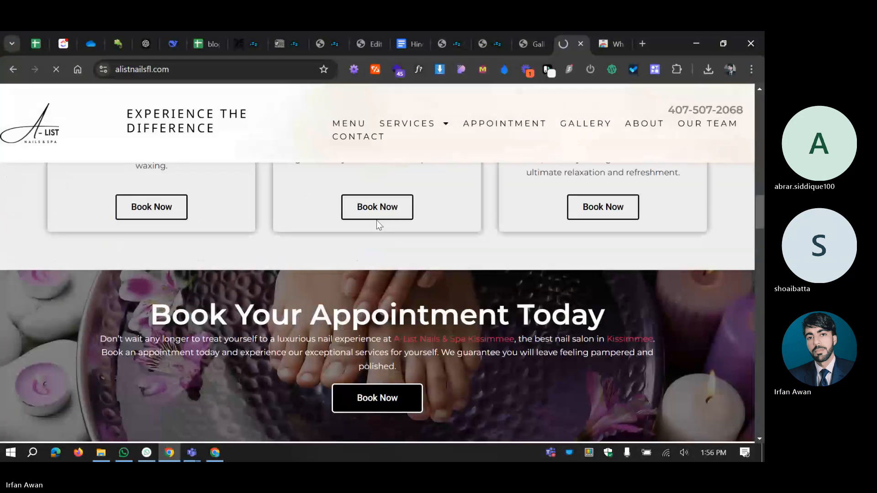
scroll(377, 221, "up", 5)
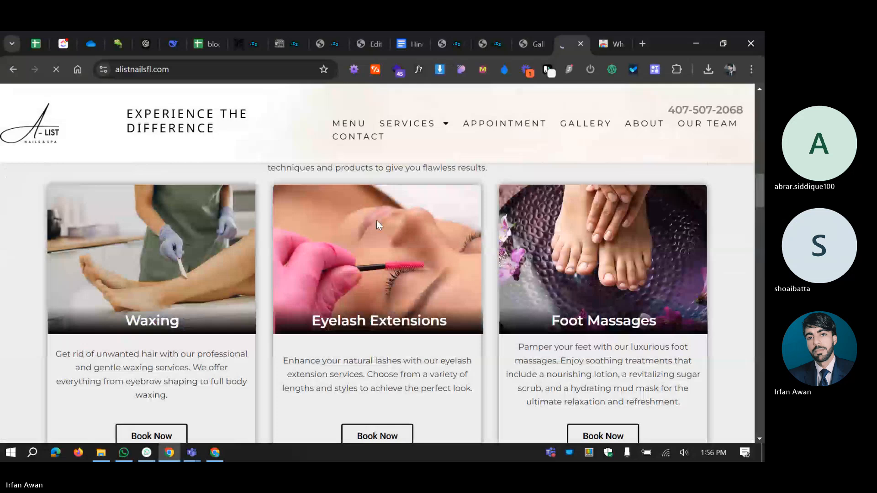
scroll(376, 220, "down", 5)
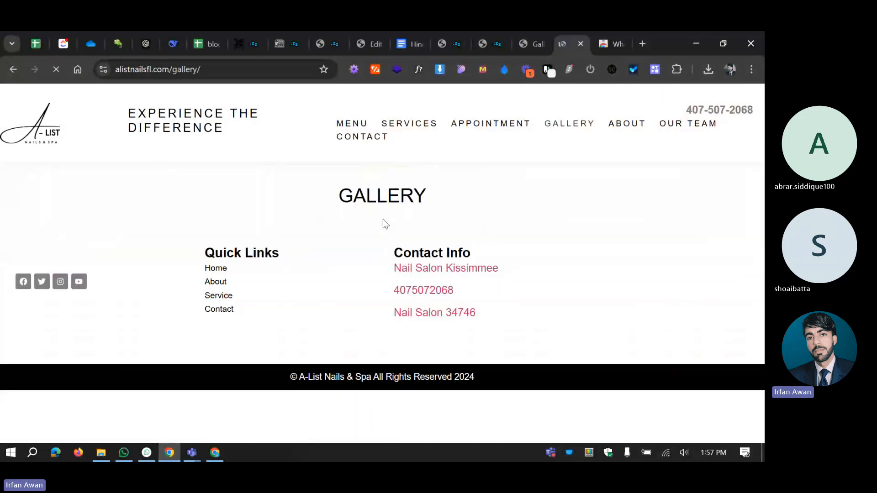
Step: Open the salon site's About page, examine its heading, text and footer styling, and decline the external app request
left_click(638, 128)
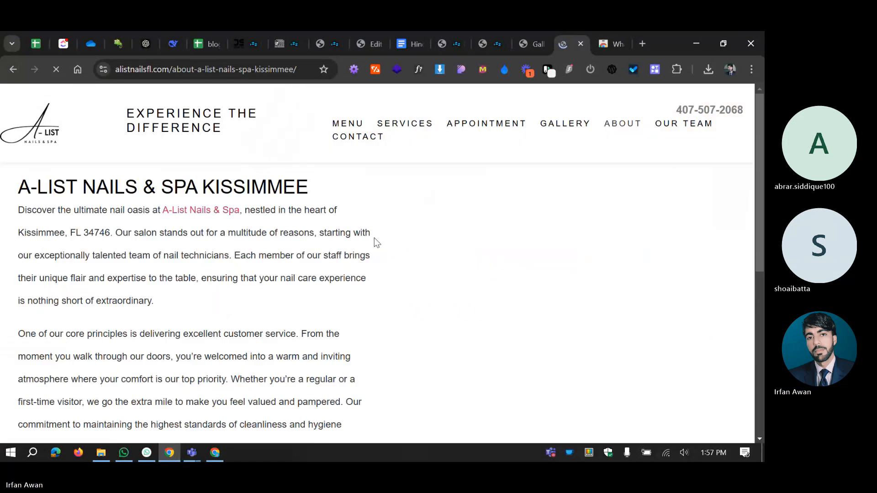
scroll(374, 237, "down", 10)
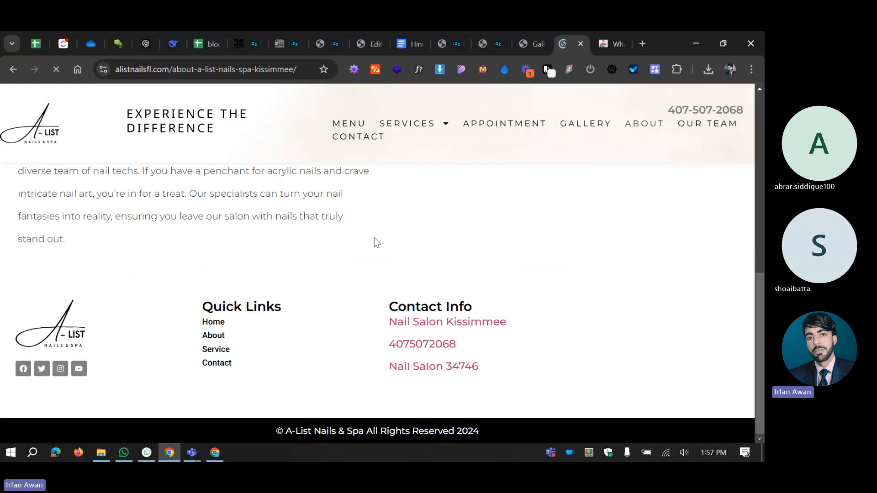
scroll(388, 303, "up", 10)
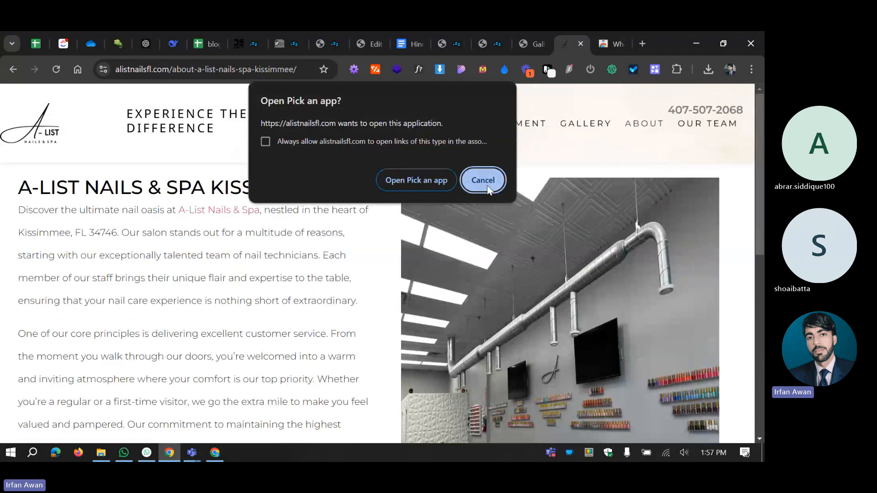
left_click(483, 180)
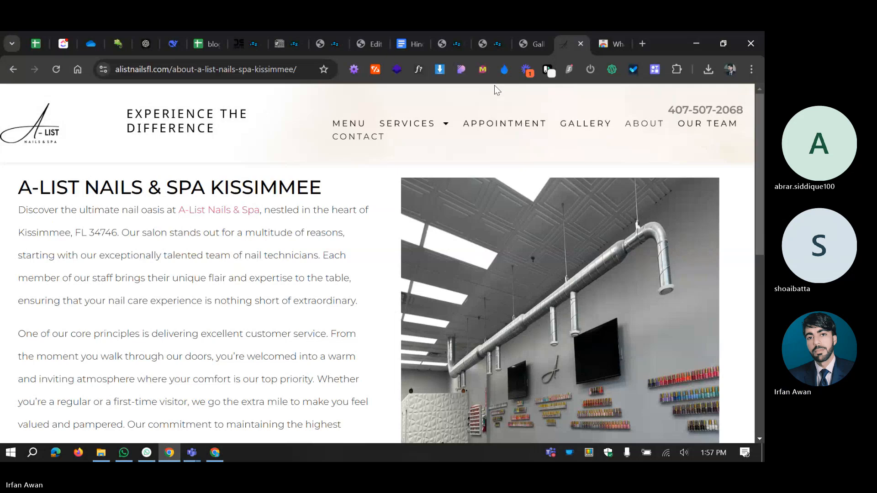
Step: Switch to the Chrome Web Store and search its extensions for color picker
left_click(607, 44)
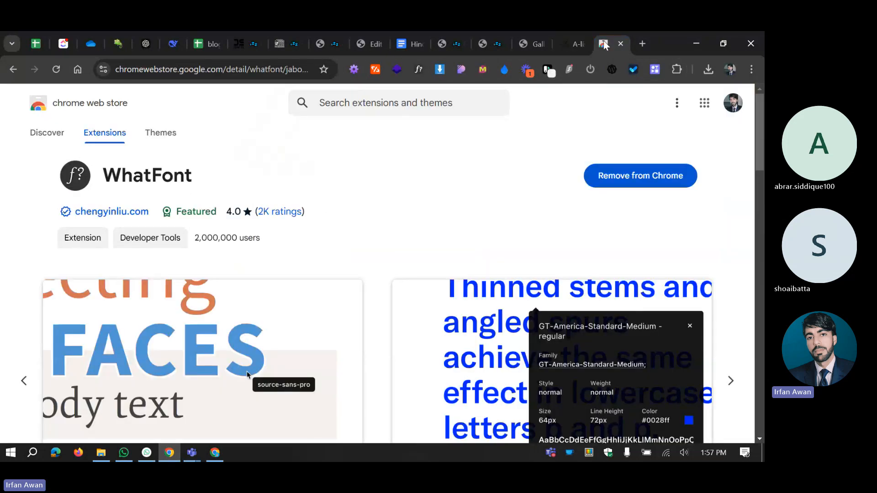
left_click(346, 103)
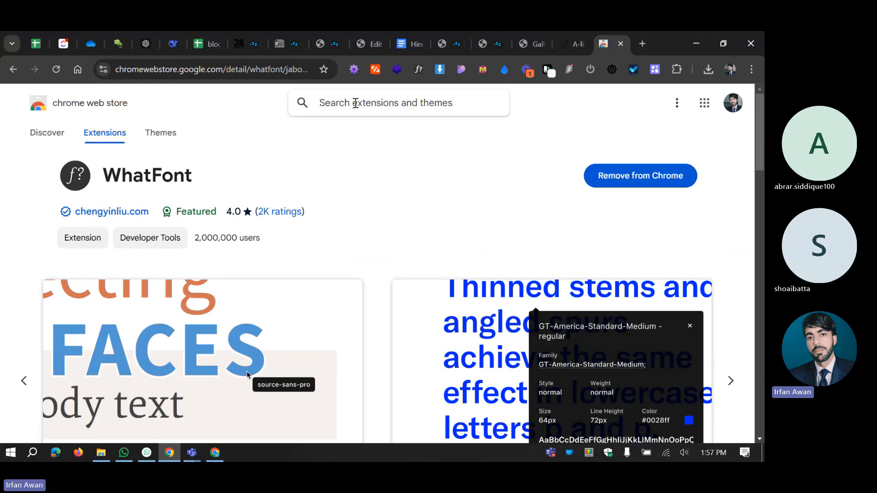
type("color pick")
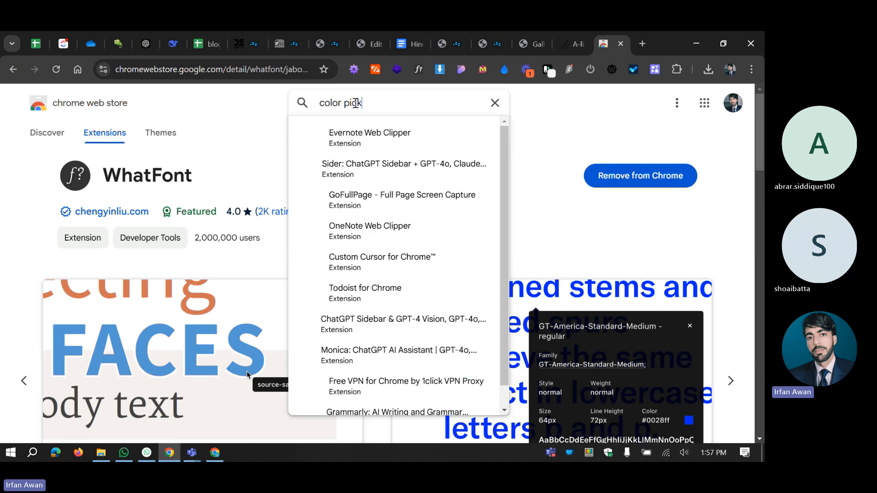
type("er")
key("Return")
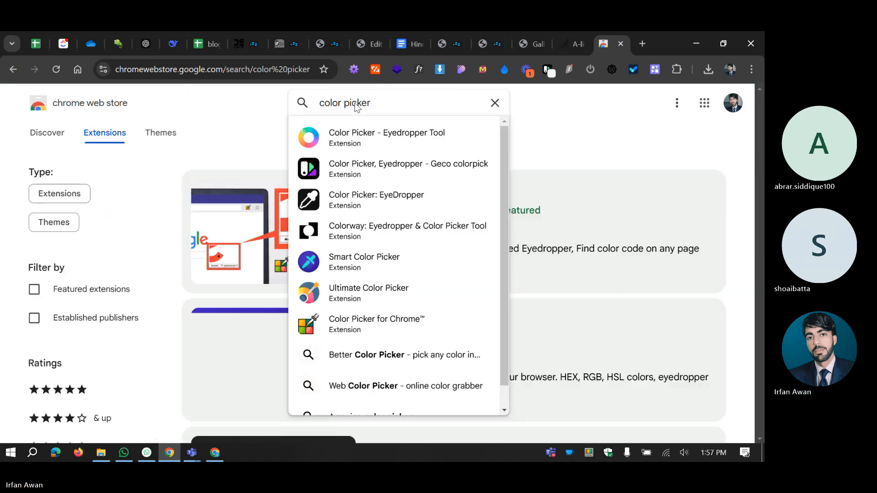
left_click(251, 143)
Step: Examine the color picker extensions found, comparing entries such as Smart Color Picker, ColorZilla, Geco, ColorPick Eyedropper and Eye Dropper
scroll(251, 143, "down", 4)
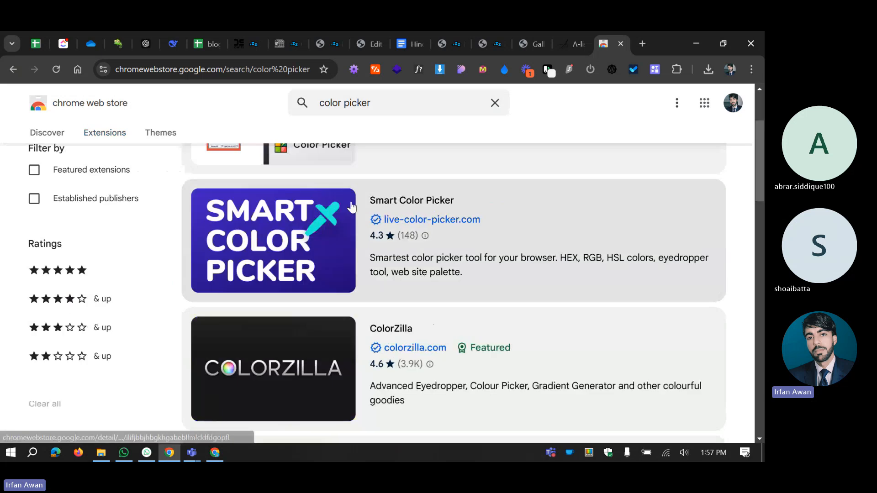
scroll(364, 311, "up", 4)
scroll(366, 289, "down", 4)
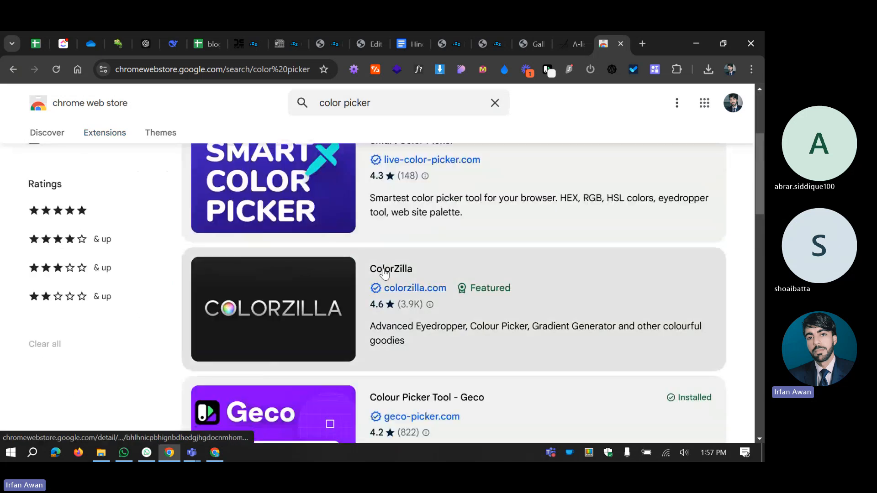
scroll(406, 277, "down", 3)
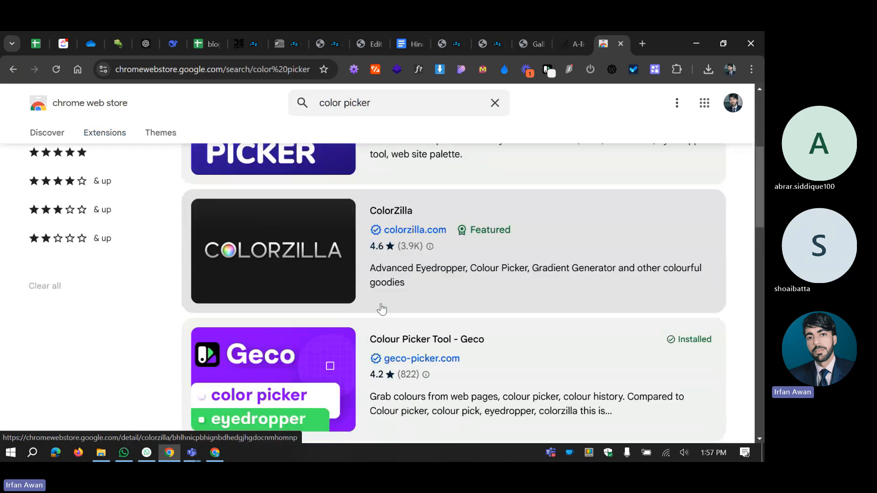
scroll(464, 283, "down", 2)
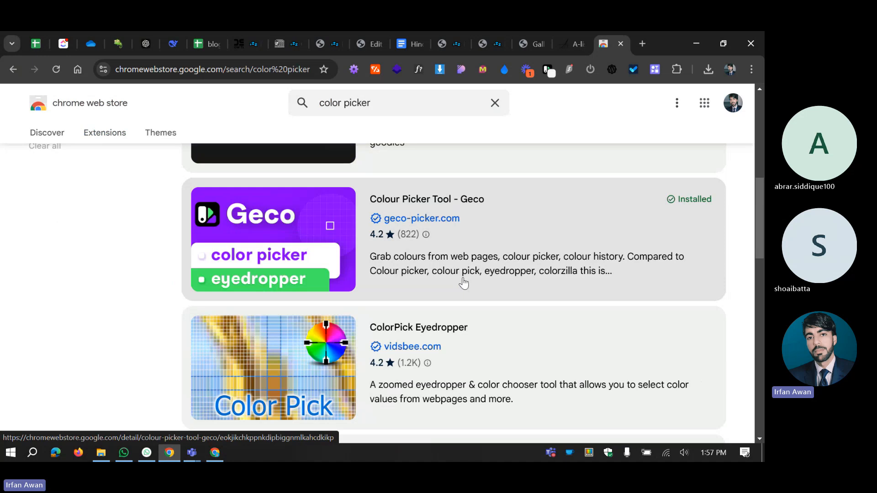
scroll(470, 240, "up", 2)
scroll(432, 257, "down", 3)
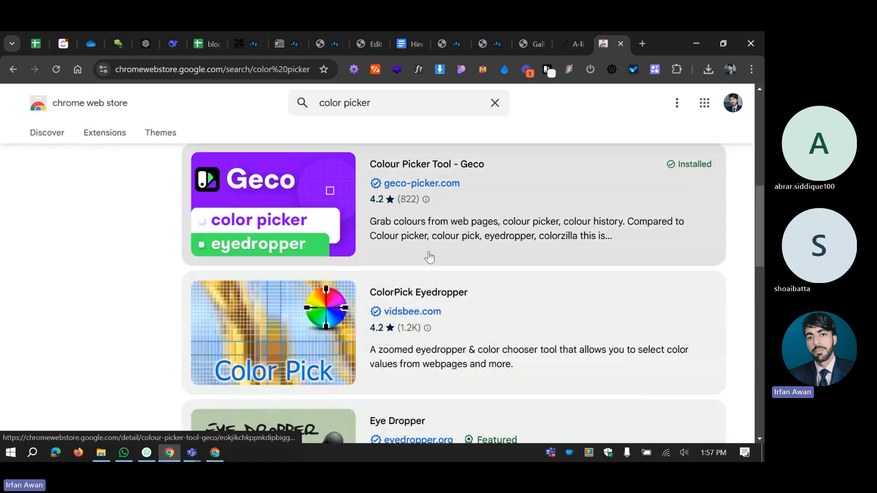
scroll(428, 256, "down", 2)
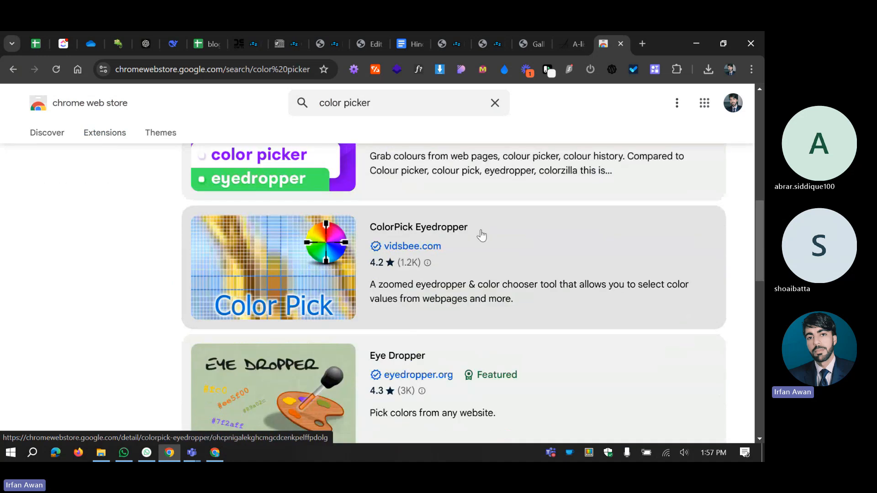
scroll(481, 236, "down", 1)
scroll(405, 285, "down", 7)
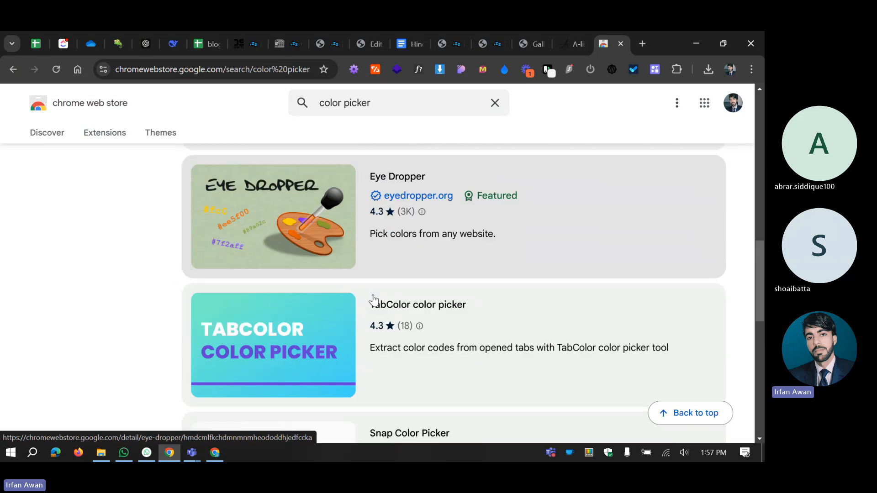
scroll(374, 300, "up", 7)
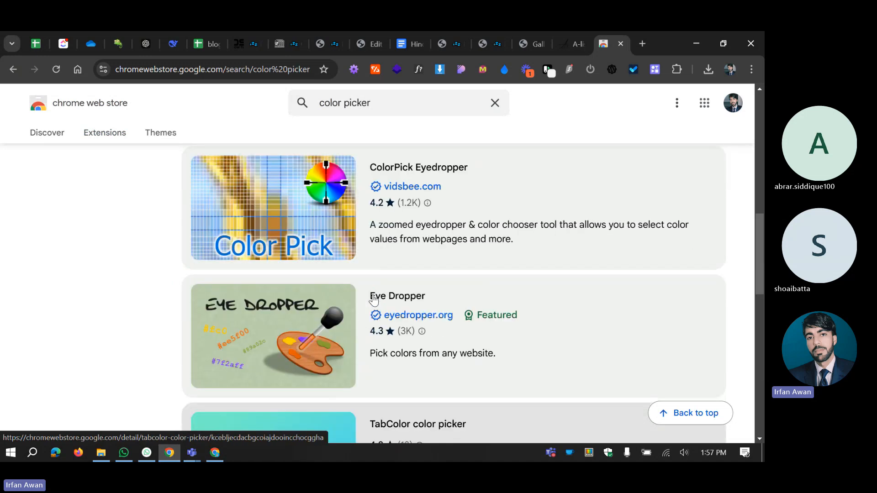
scroll(374, 300, "up", 5)
Step: Open the Colour Picker Tool - Geco listing, return to the results and view the ColorZilla extension page
left_click(445, 278)
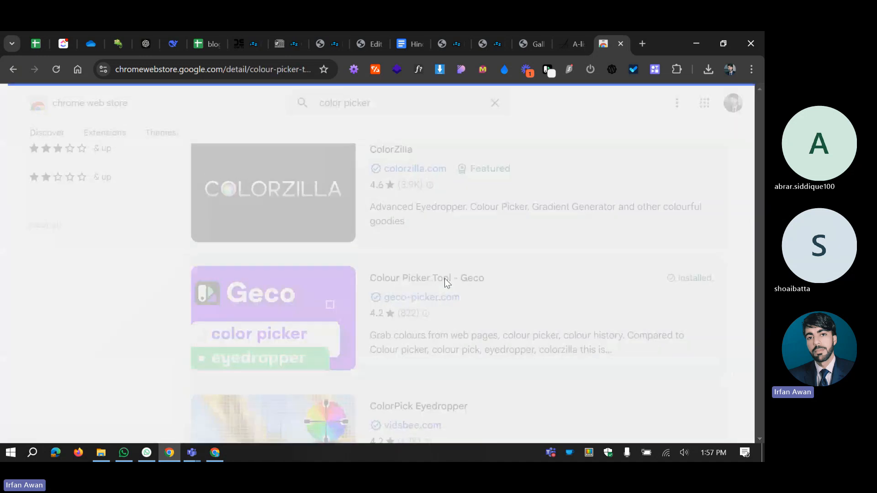
left_click(13, 69)
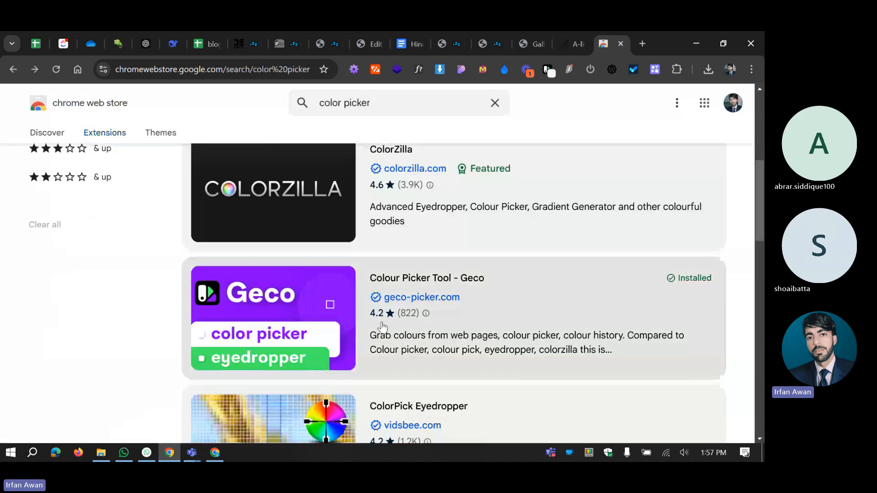
scroll(371, 330, "up", 1)
left_click(396, 272)
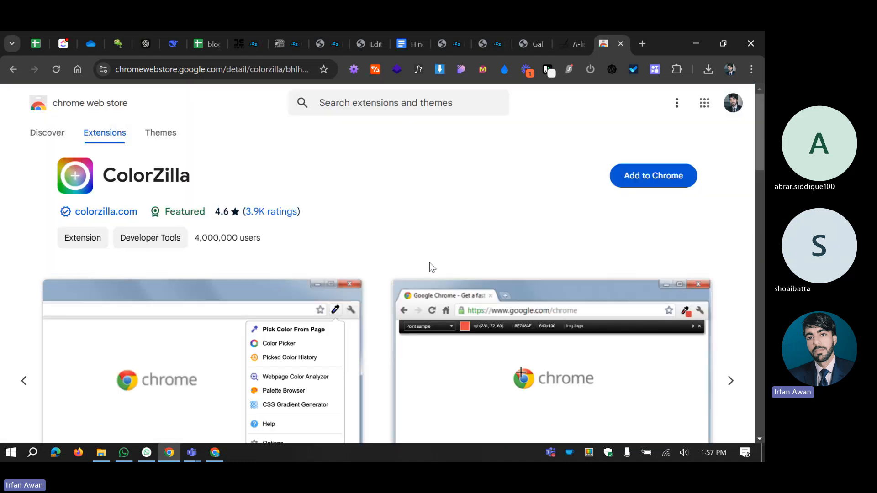
left_click_drag(108, 174, 193, 177)
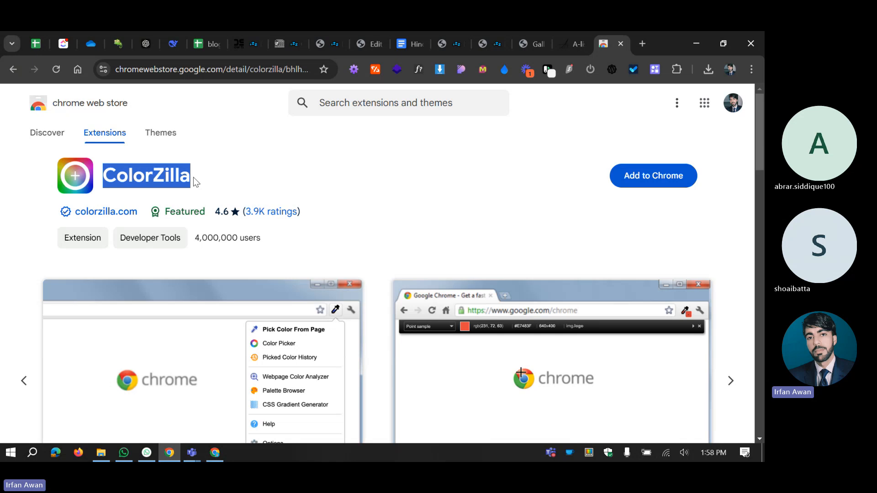
left_click(193, 177)
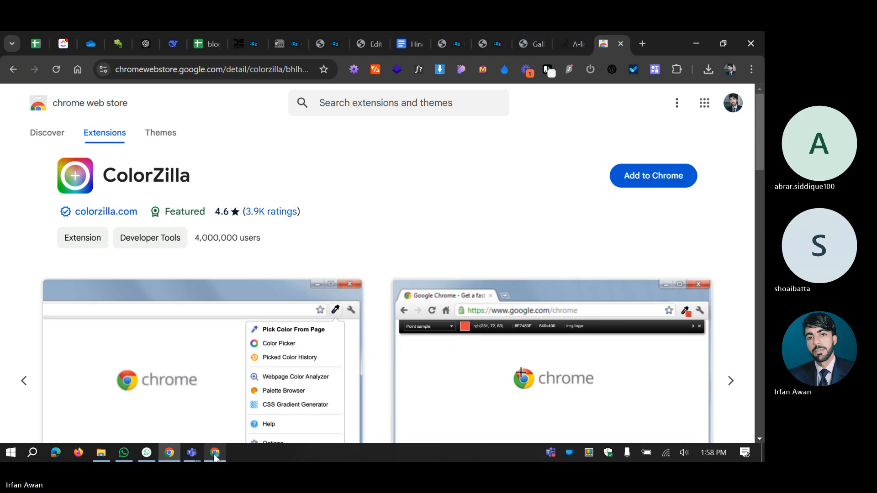
Step: Search Google in a new tab for best color schemes and look over the result links and images
left_click(642, 44)
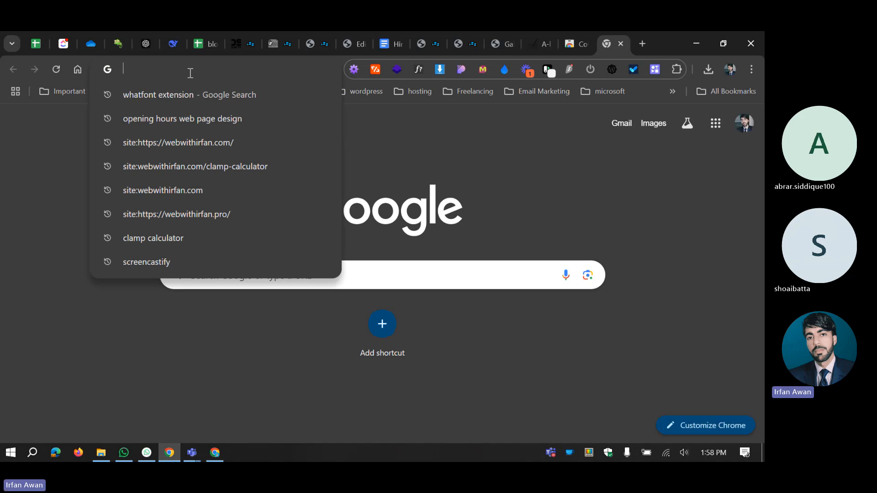
type("best coor scheme")
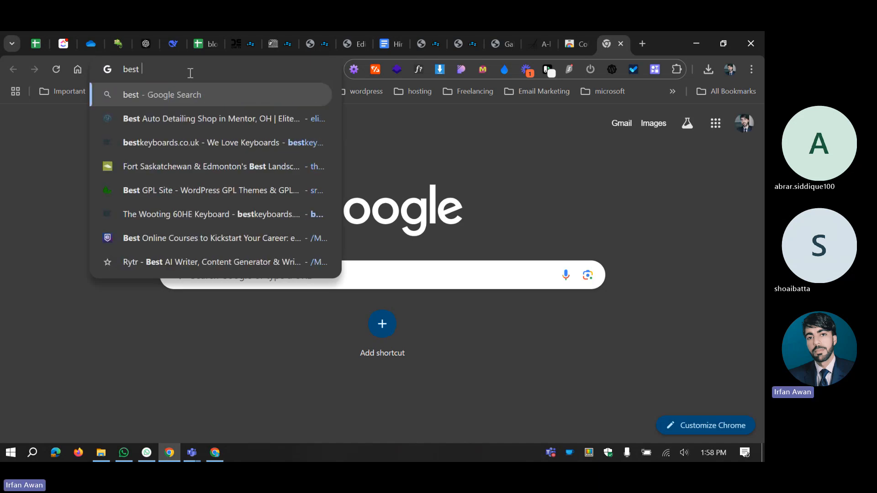
type("s")
key("Return")
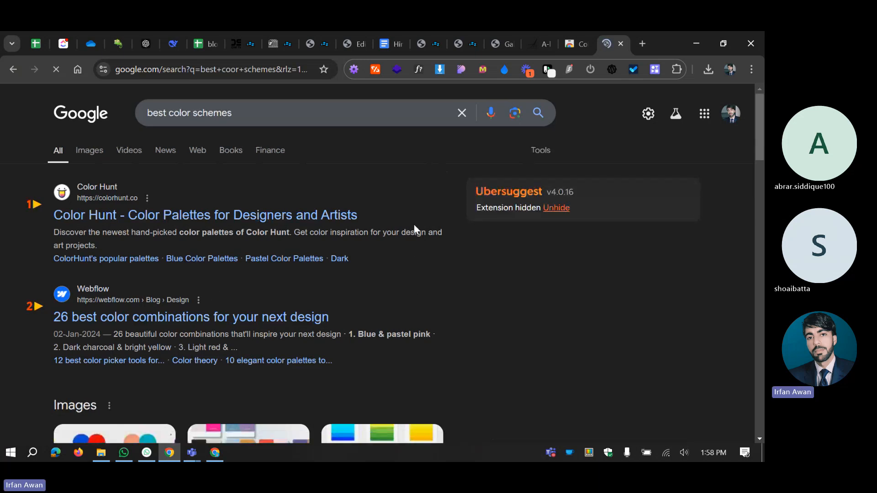
scroll(414, 227, "down", 3)
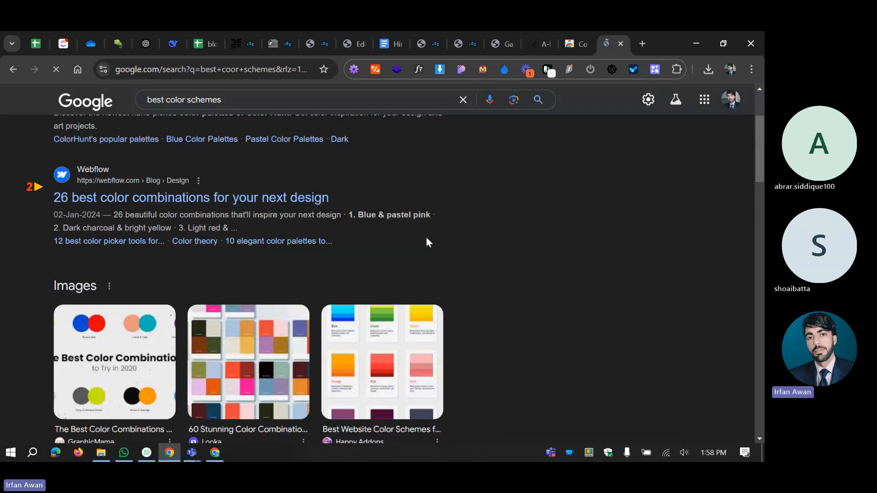
scroll(427, 240, "down", 5)
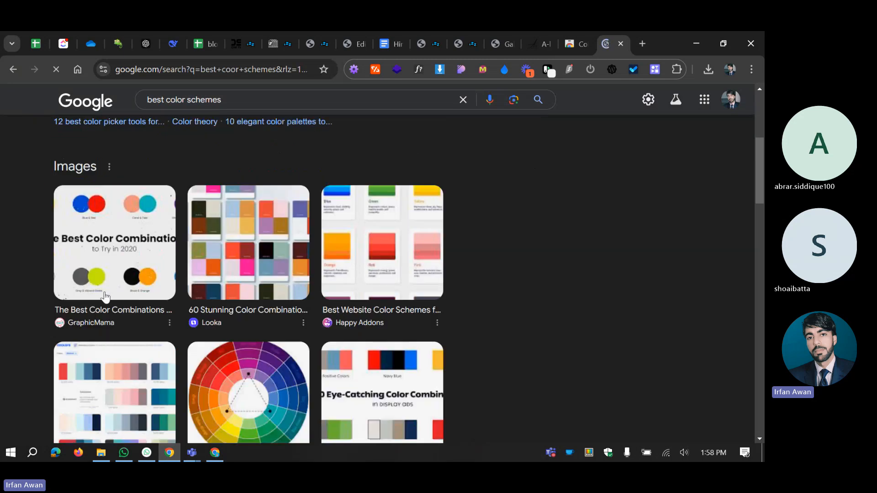
Step: Return to the Customizer window, review the Global Palette and Theme Color settings, and go back to the Global section
left_click(207, 455)
scroll(229, 300, "down", 1)
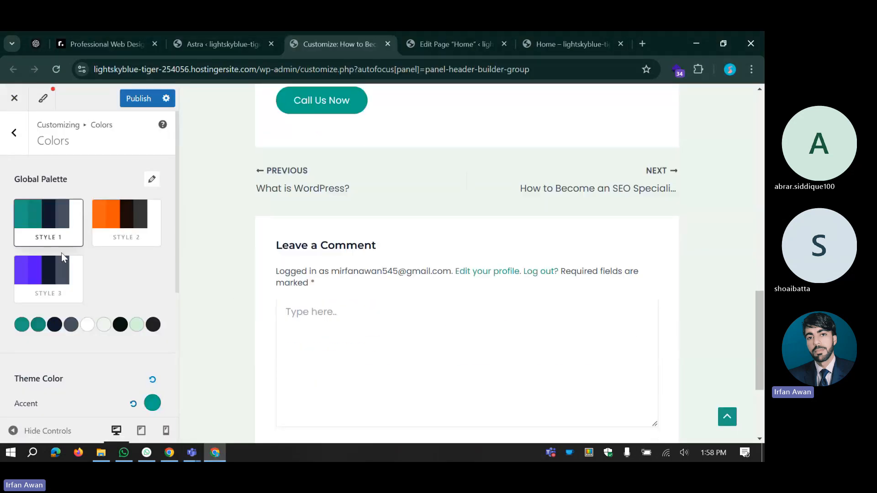
scroll(106, 303, "down", 5)
scroll(106, 304, "up", 5)
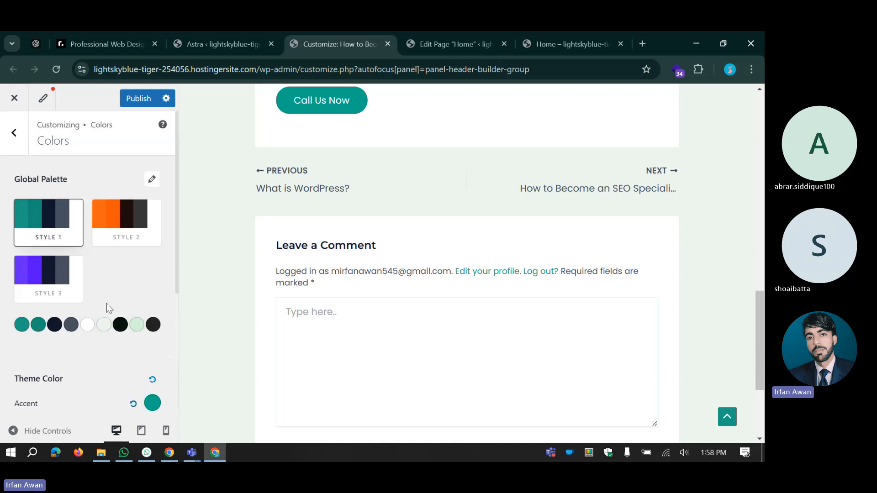
left_click(18, 145)
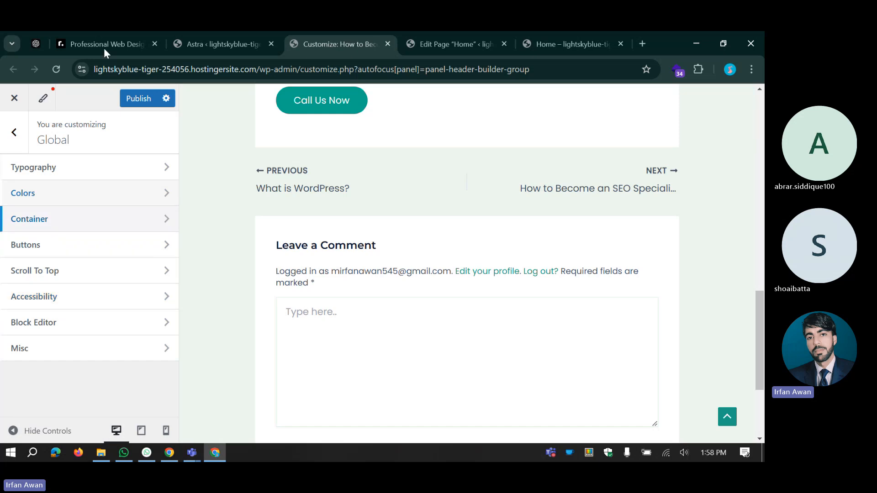
Step: Look over the Astra dashboard's settings and Pro modules, visit the installed Themes page, and load the Customizer from Appearance
left_click(191, 39)
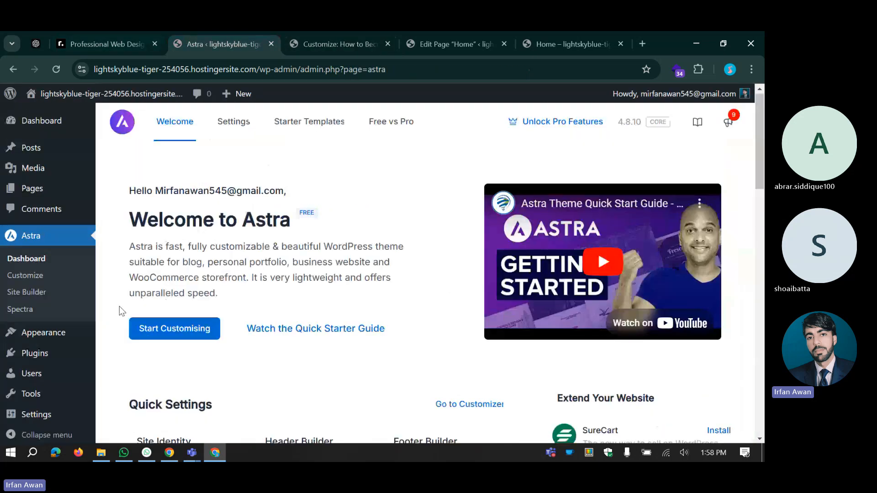
scroll(119, 306, "down", 8)
scroll(120, 315, "down", 7)
scroll(120, 320, "up", 11)
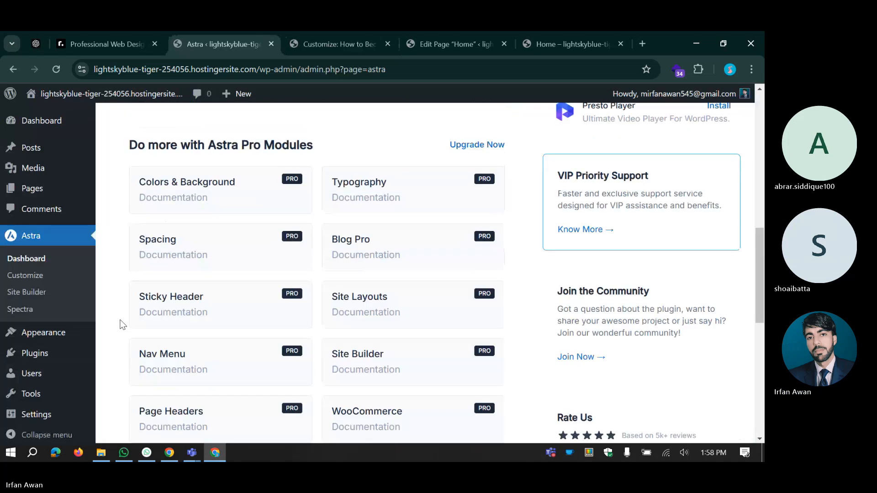
left_click(110, 325)
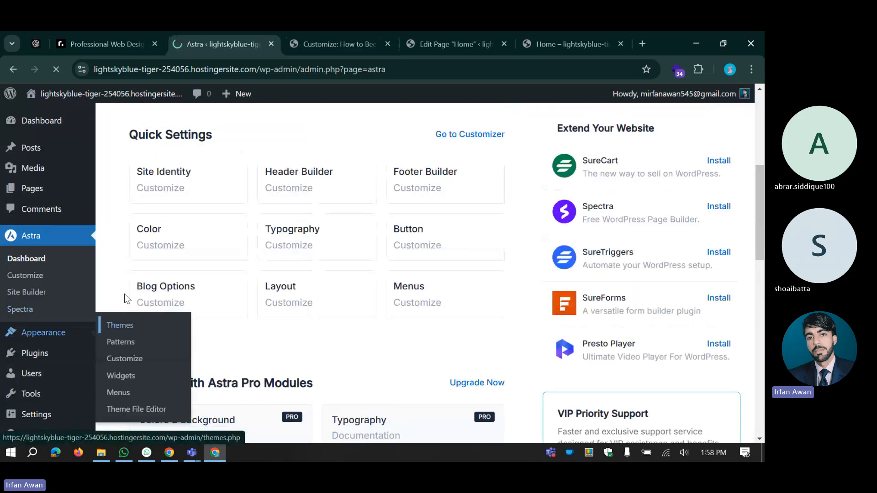
scroll(128, 288, "up", 5)
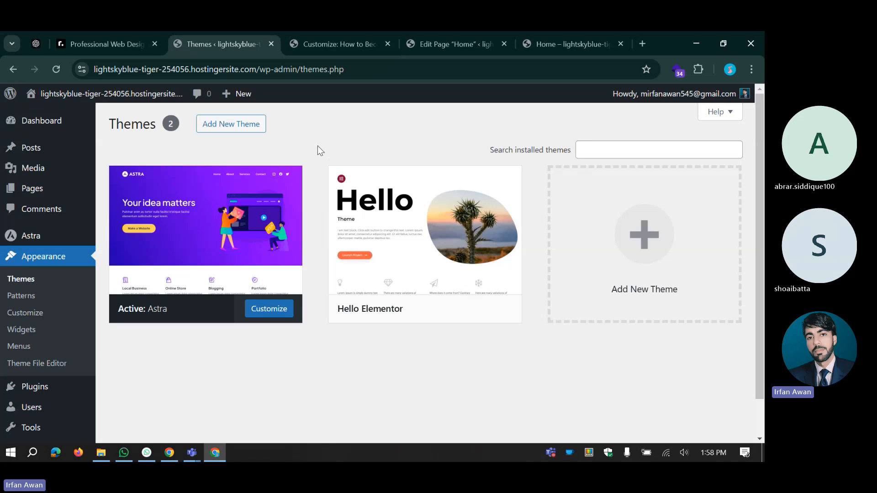
left_click(24, 315)
Step: Publish the pending changes in the original Customizer session and inspect the post title in the preview
left_click(328, 38)
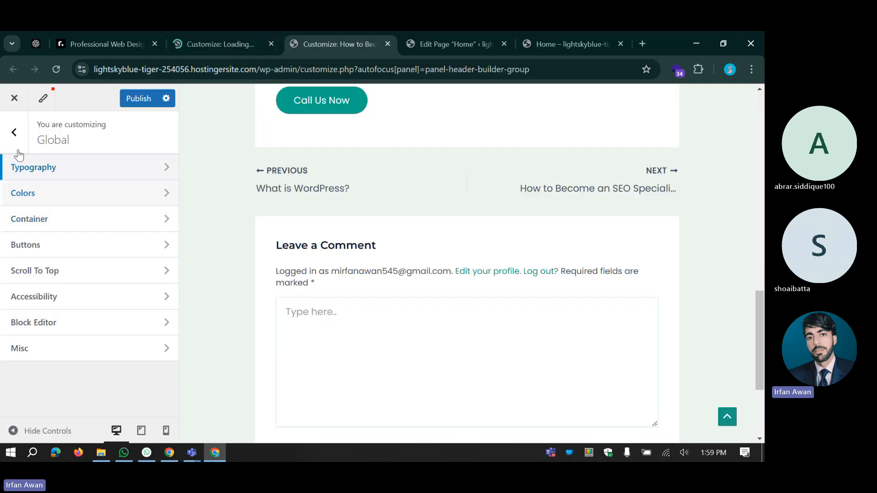
left_click(140, 98)
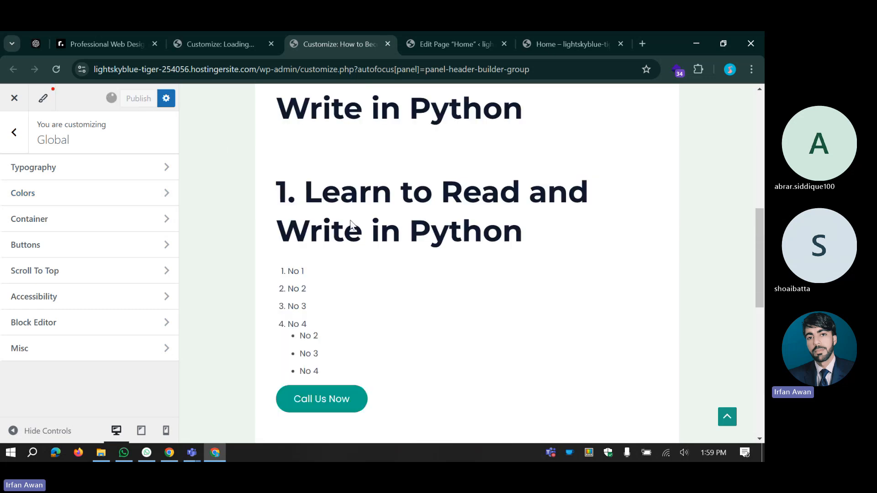
left_click_drag(284, 198, 633, 198)
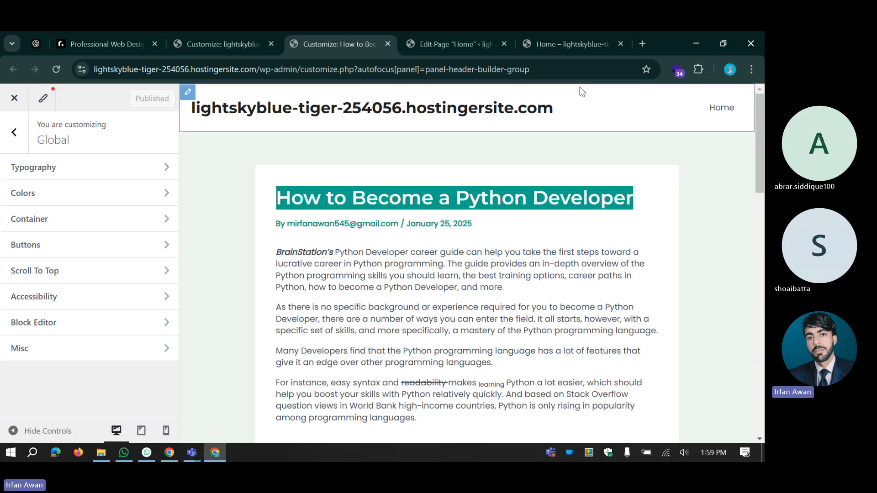
Step: Glance over the Home page in the block editor, then close its browser tab and discard the unsaved changes
left_click(476, 45)
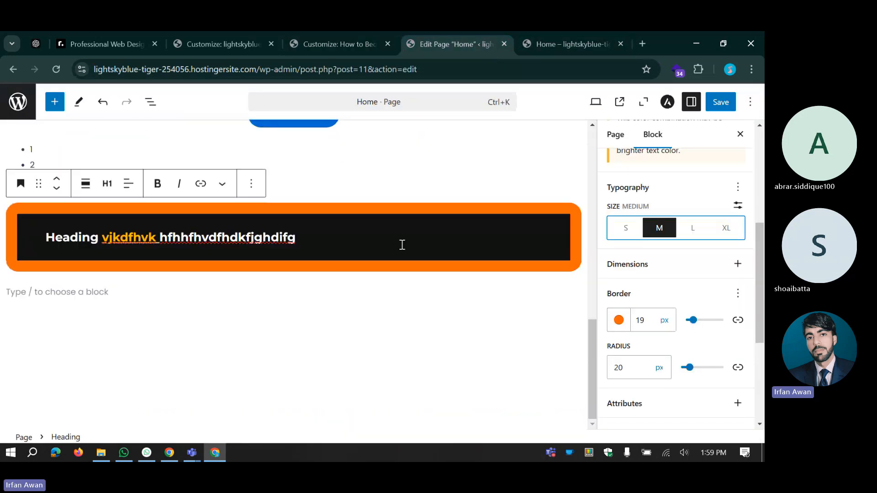
scroll(402, 246, "up", 10)
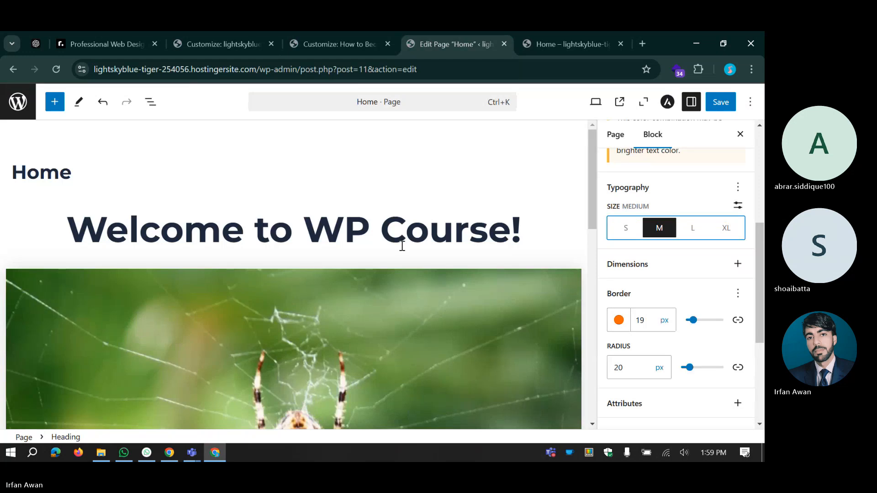
left_click(503, 43)
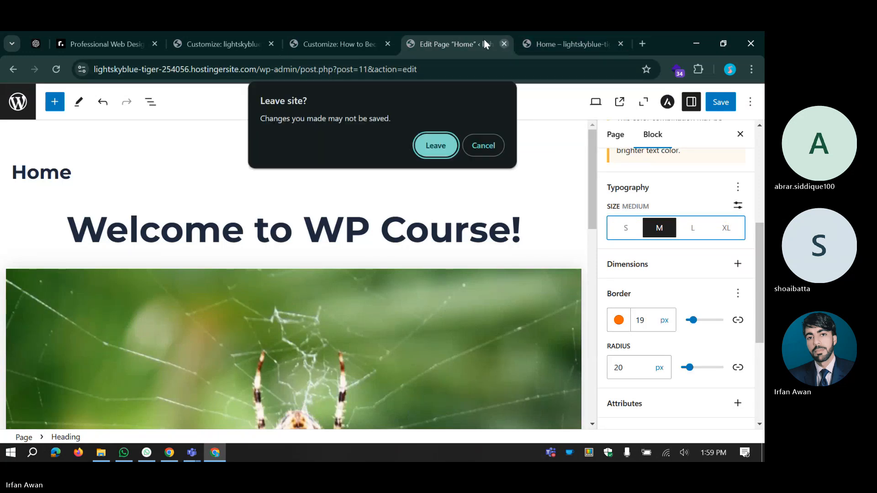
left_click(447, 151)
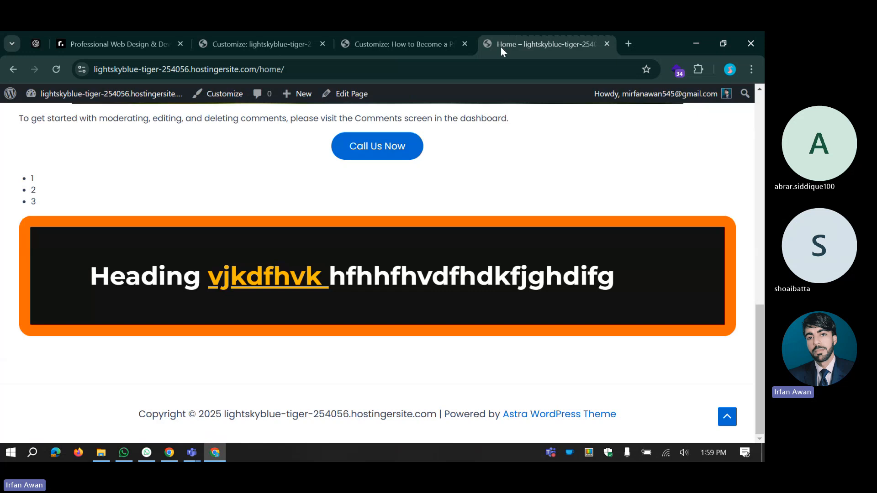
Step: Return to the post's Customizer session, open the global Typography settings, and inspect the post preview down to the comment form and its Comments settings
left_click(410, 32)
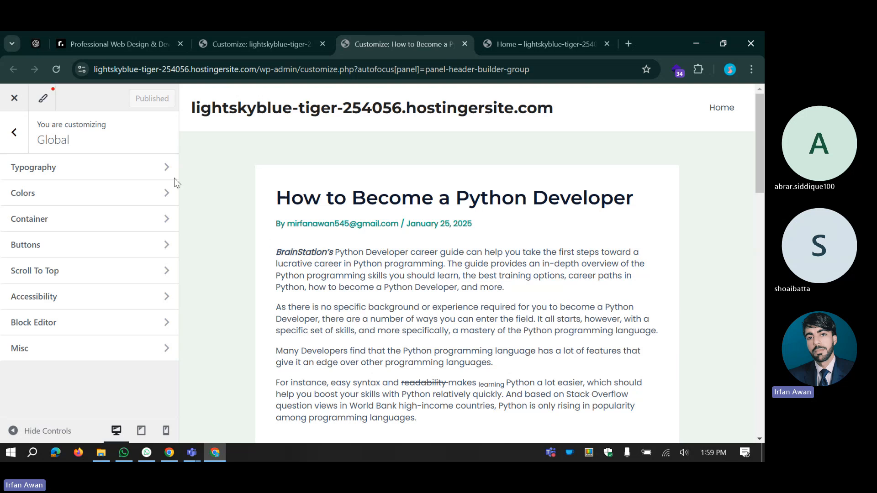
left_click(98, 176)
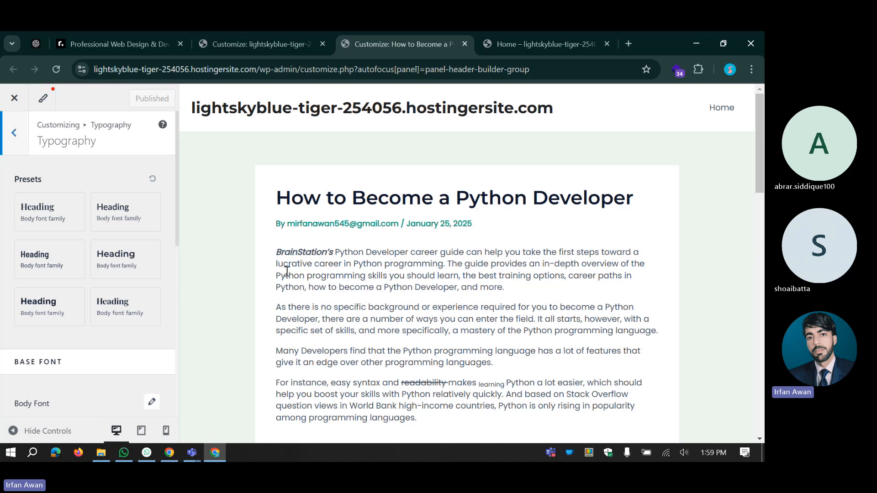
scroll(278, 276, "down", 5)
scroll(269, 276, "down", 5)
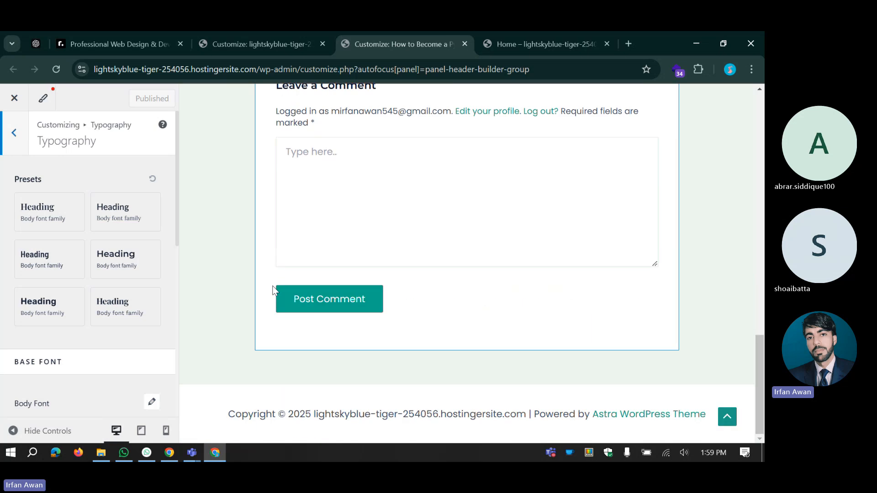
left_click(273, 286)
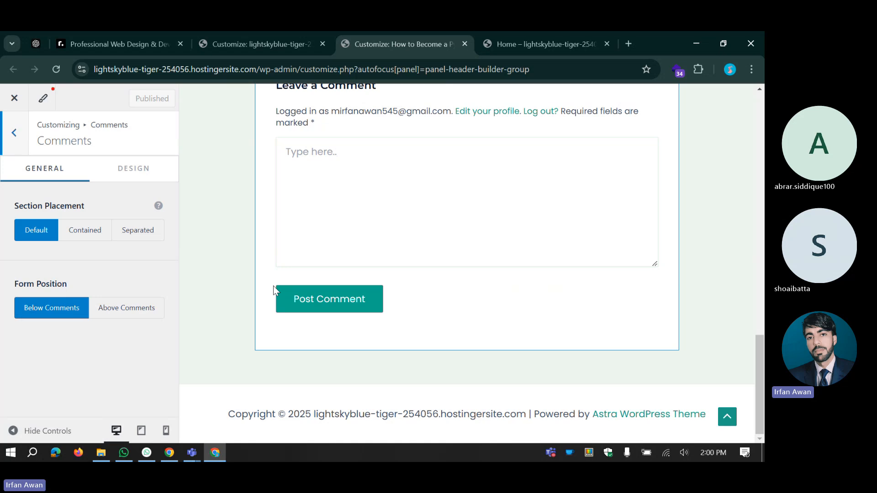
scroll(273, 286, "up", 10)
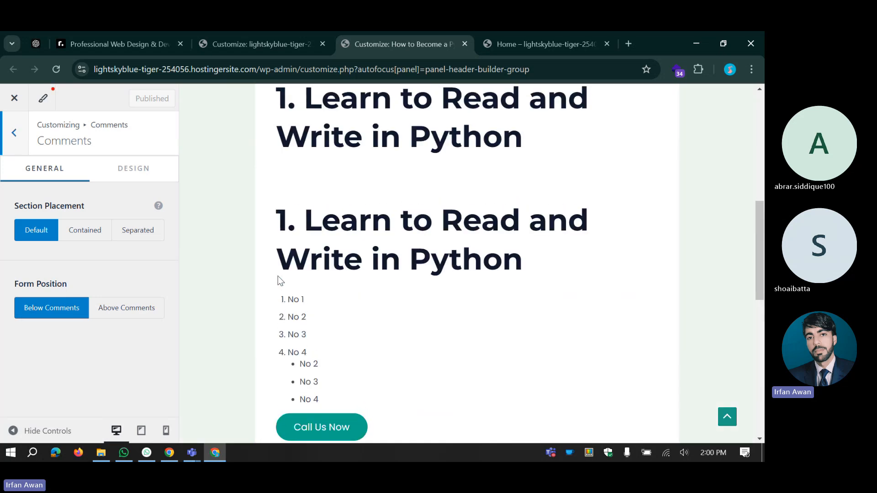
scroll(280, 281, "up", 4)
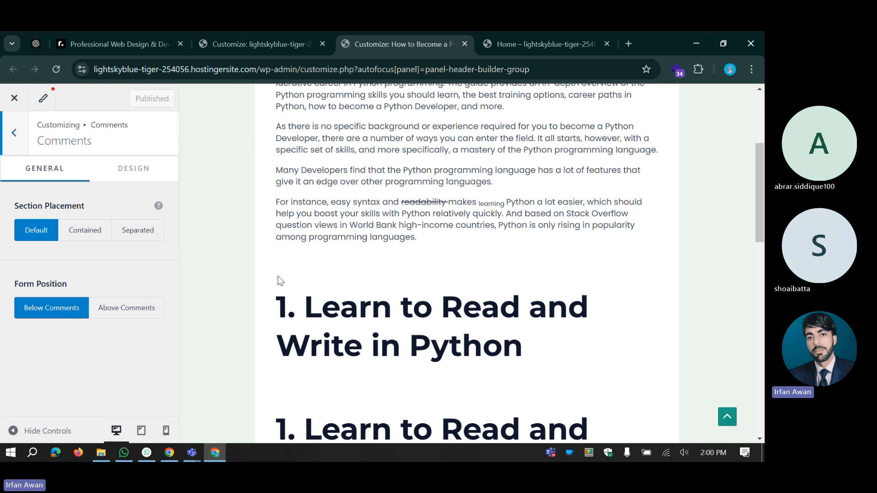
scroll(278, 277, "up", 3)
Step: Switch to the site-wide Customizer session, dismiss its autosave notice, and check the live Home page before coming back
left_click(268, 42)
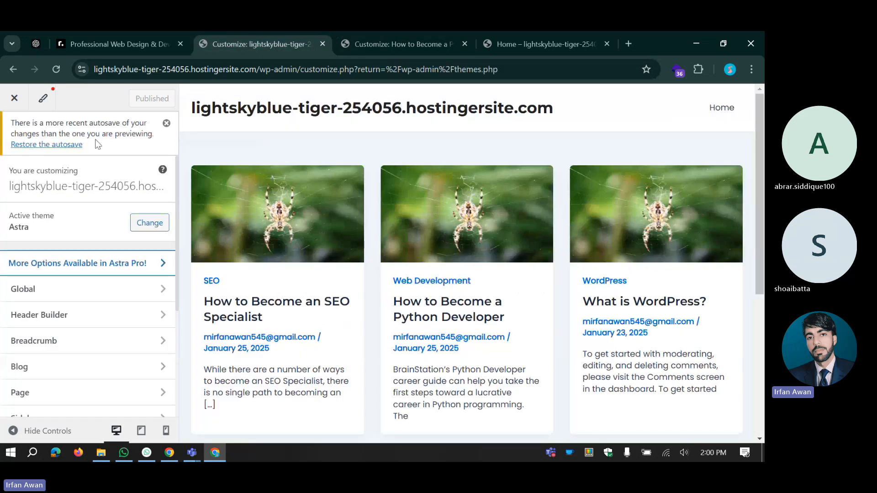
left_click(167, 123)
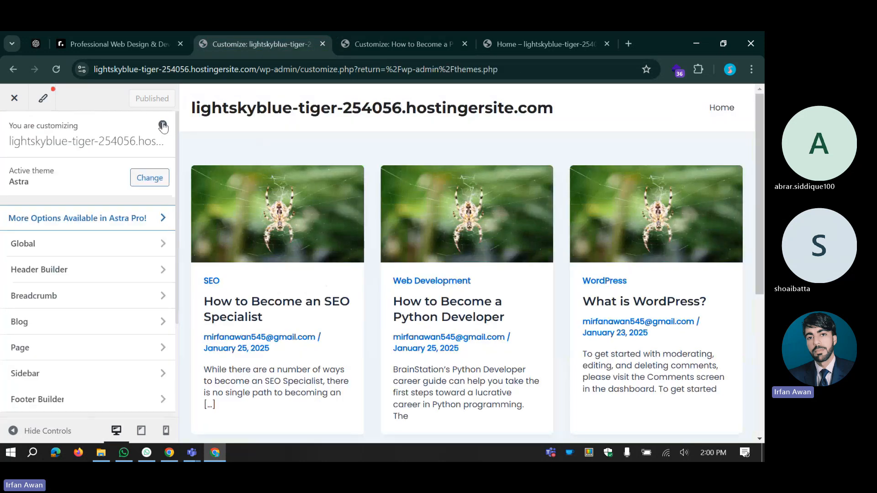
left_click(519, 45)
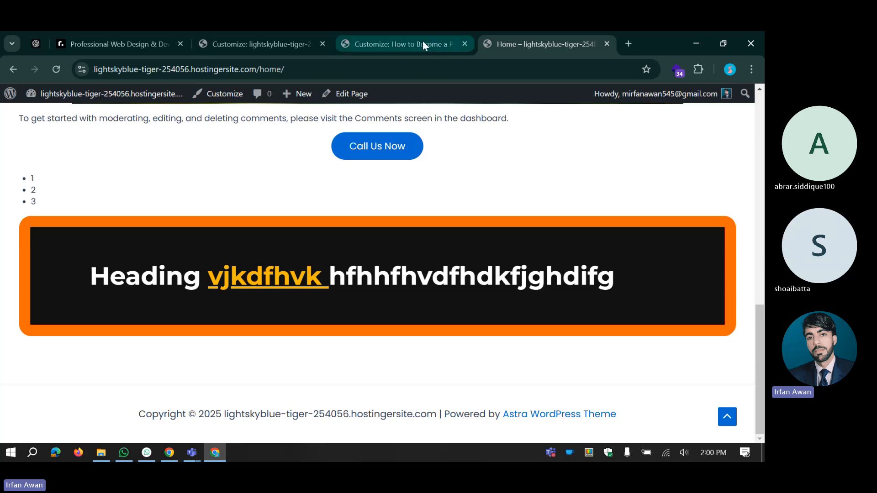
left_click(262, 41)
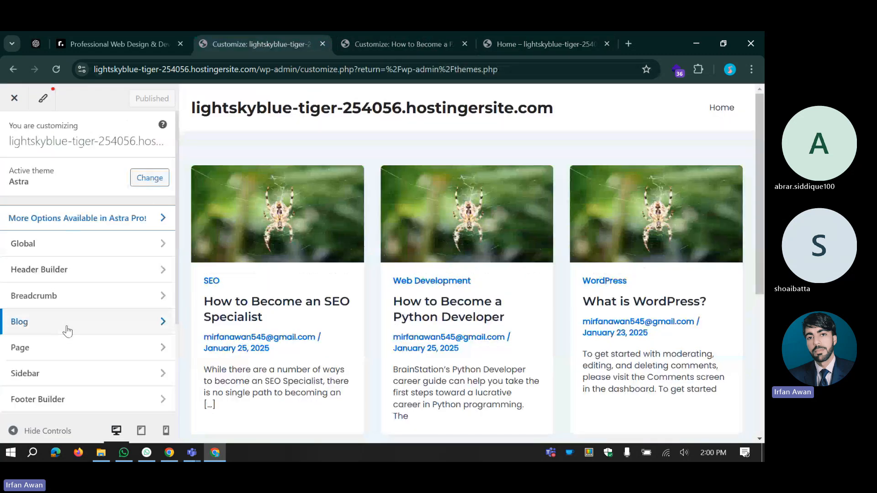
Step: Look over the main Customizer section list and the blog post cards down to the footer in the preview
scroll(192, 241, "down", 5)
scroll(174, 289, "down", 3)
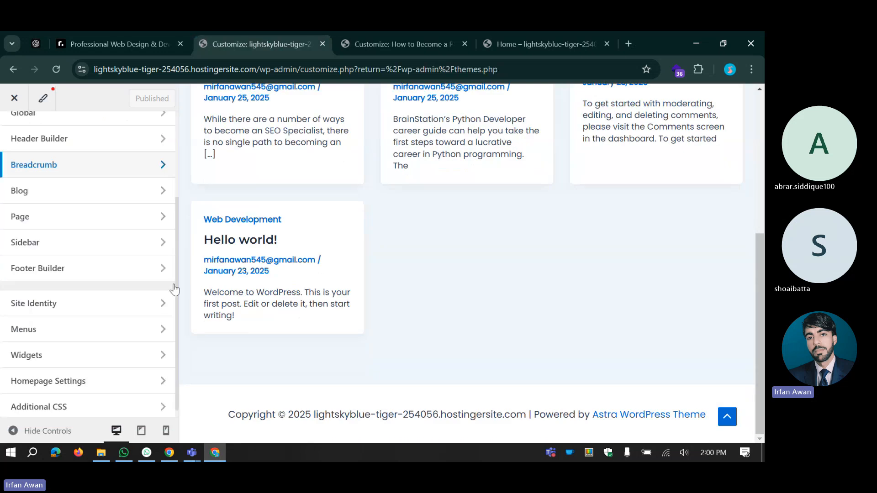
scroll(174, 287, "up", 2)
scroll(174, 287, "up", 1)
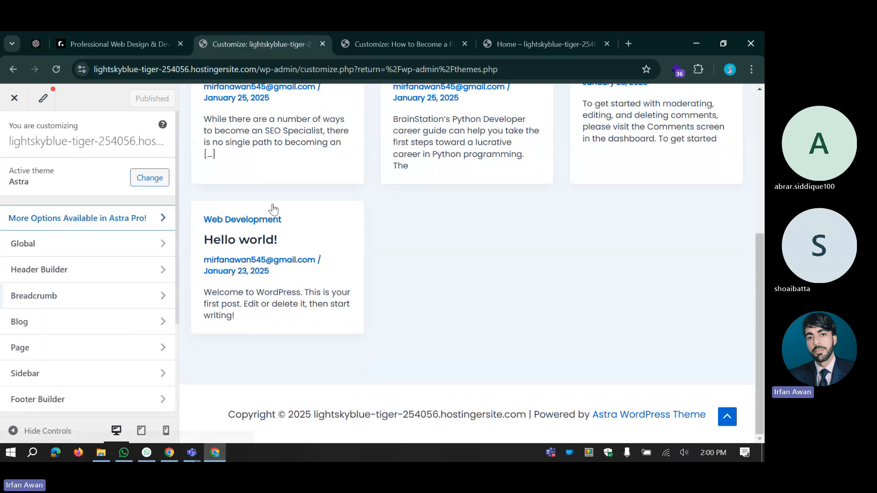